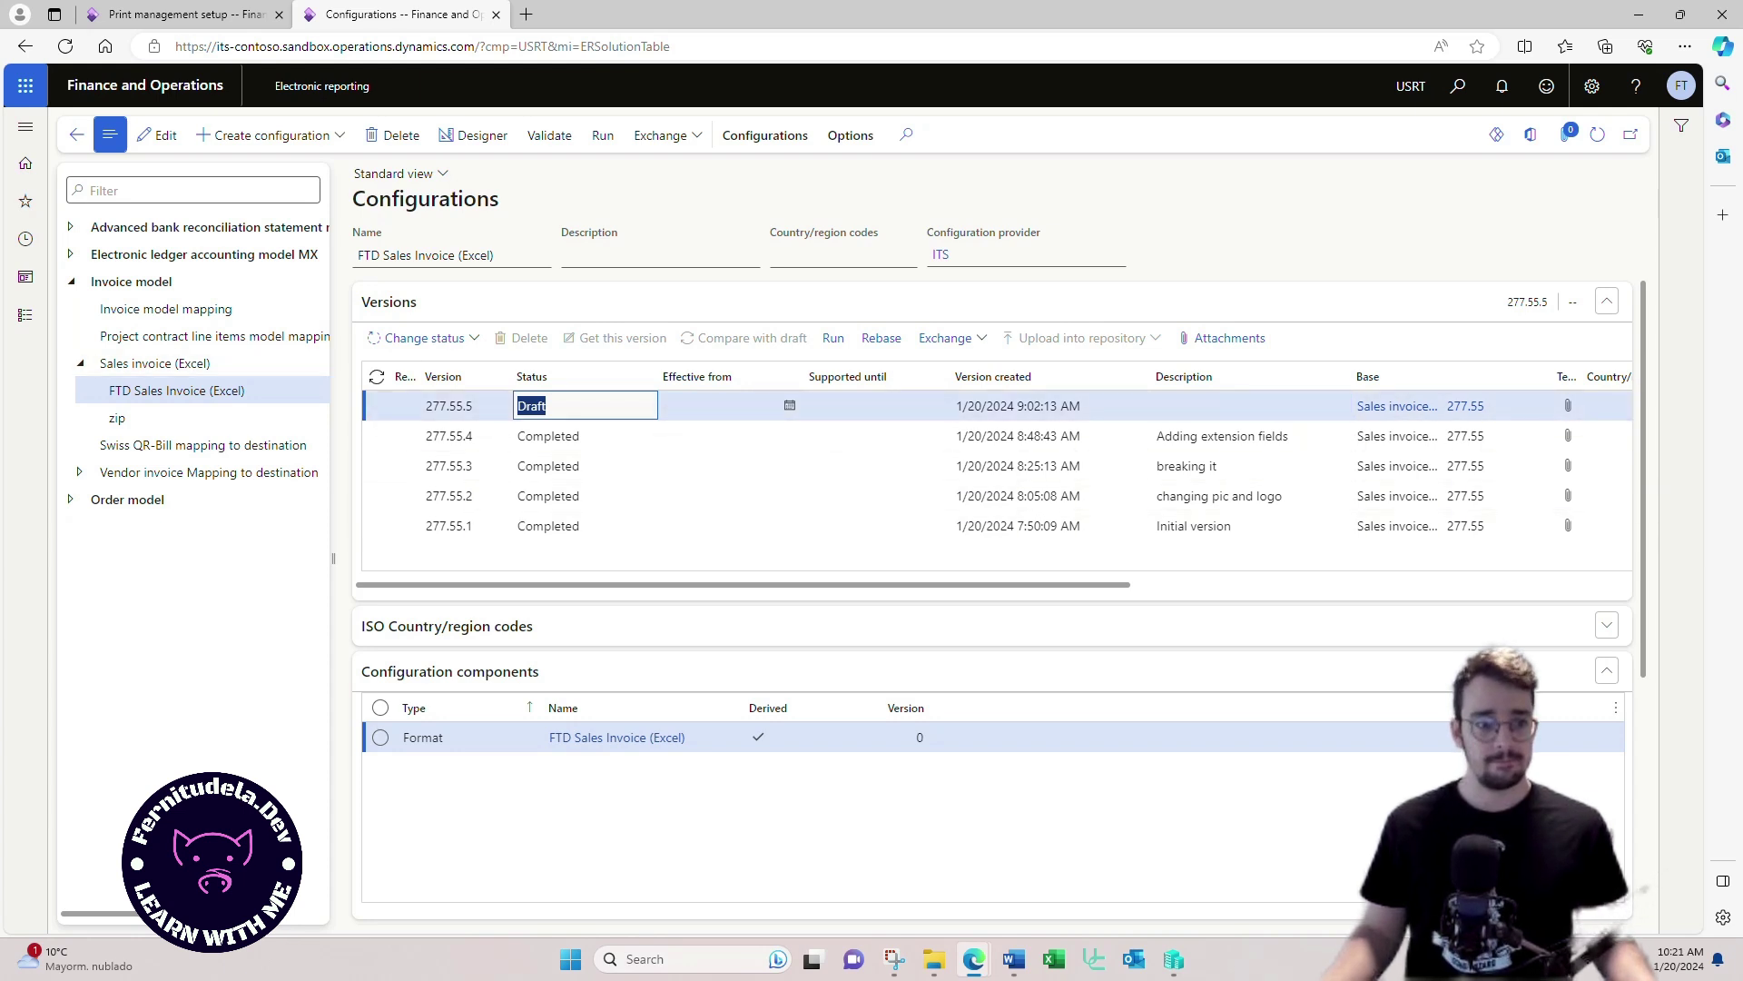
Step: Compare the versions of the FTD Sales Invoice (Excel) configuration with those of its parent, Sales invoice (Excel)
click(177, 390)
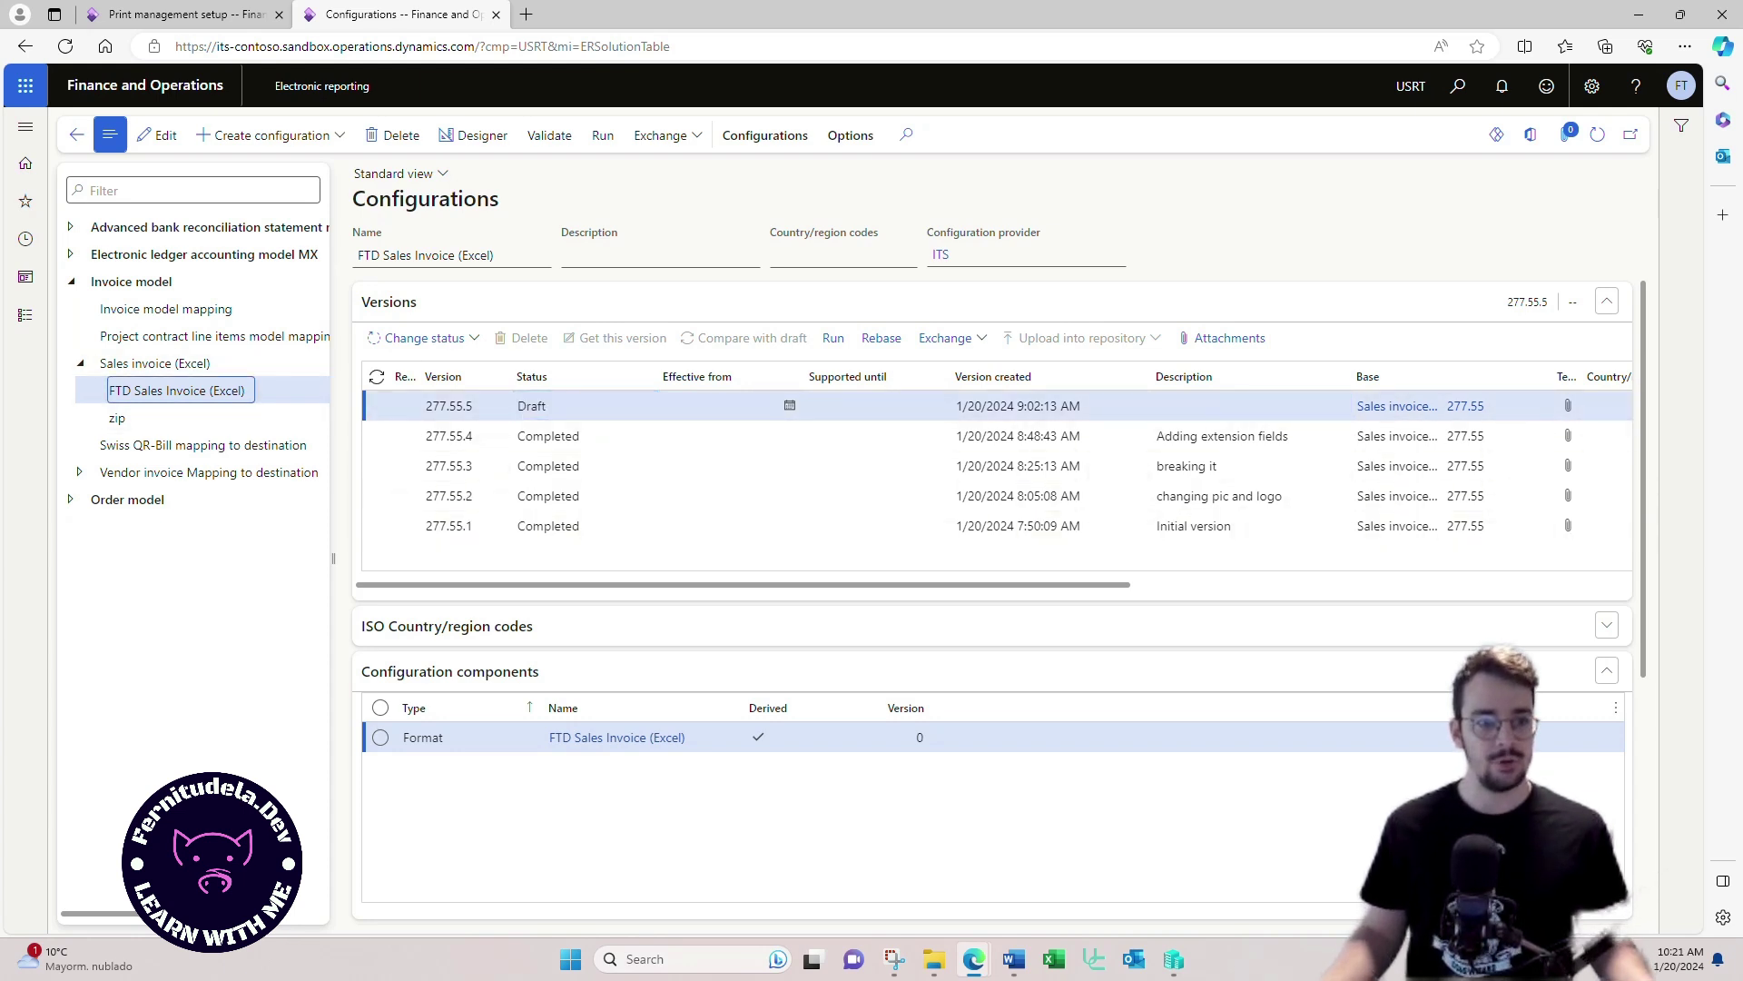
click(154, 363)
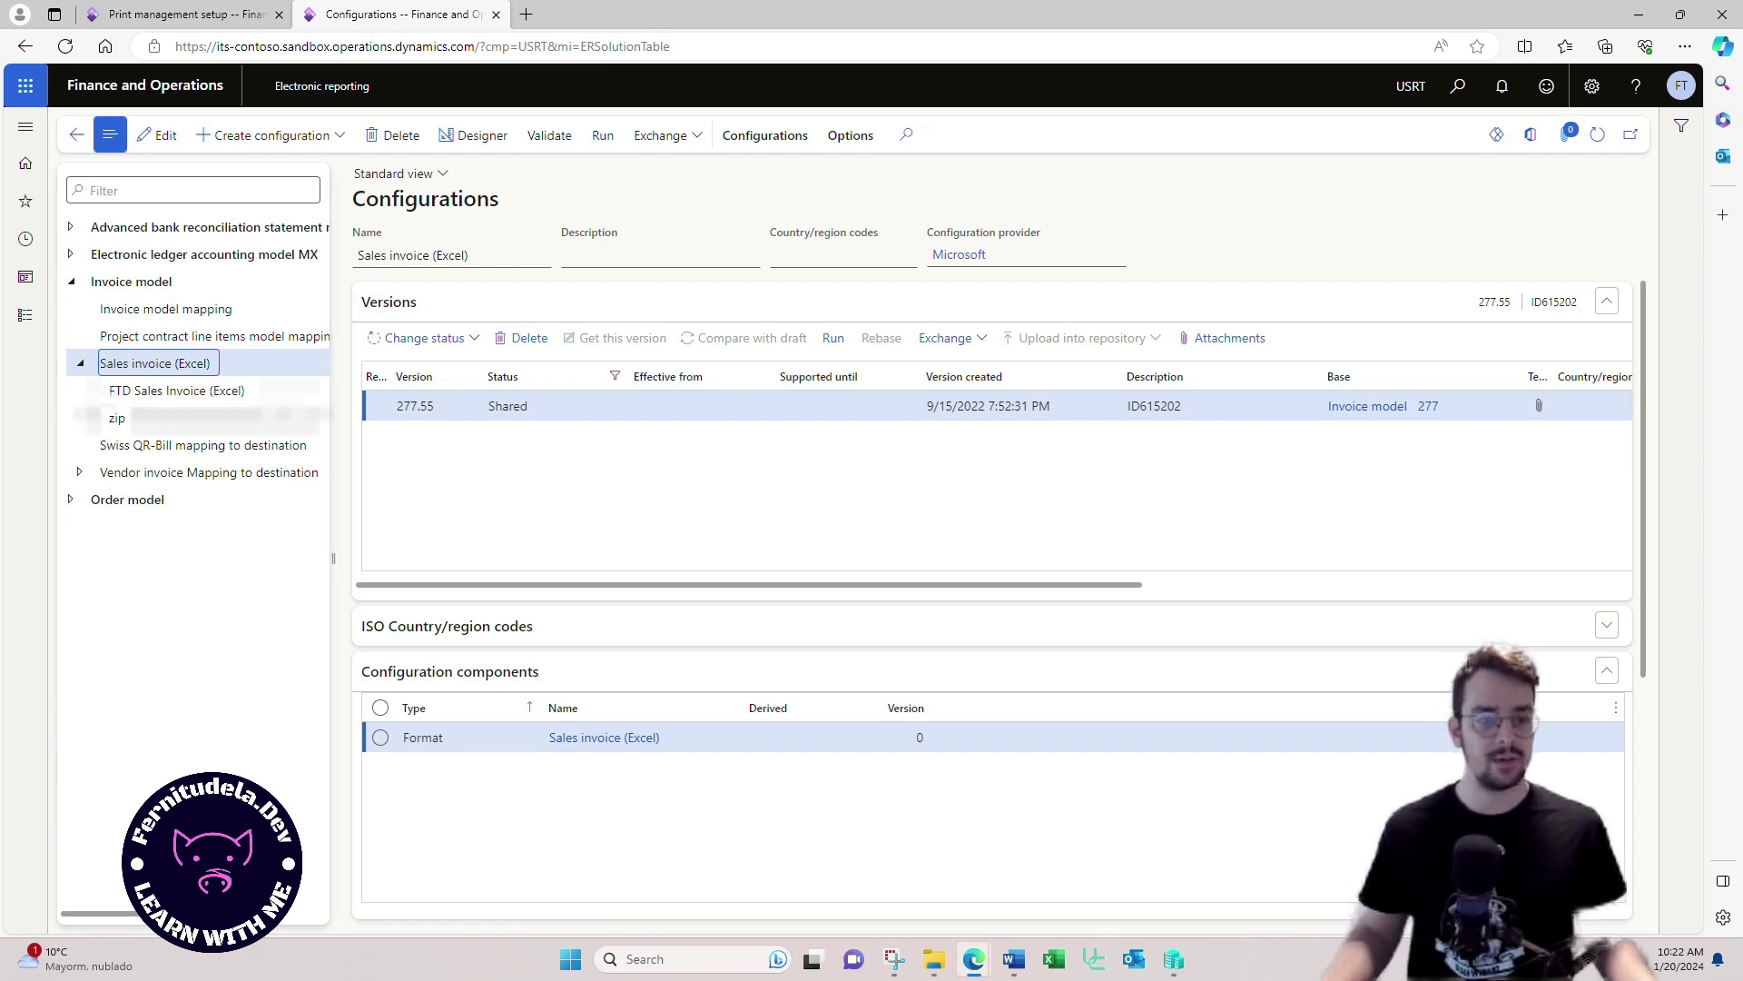
click(176, 391)
Step: Choose FTD Sales Invoice (Excel) as the report format for the original customer invoice in the print management setup
click(185, 14)
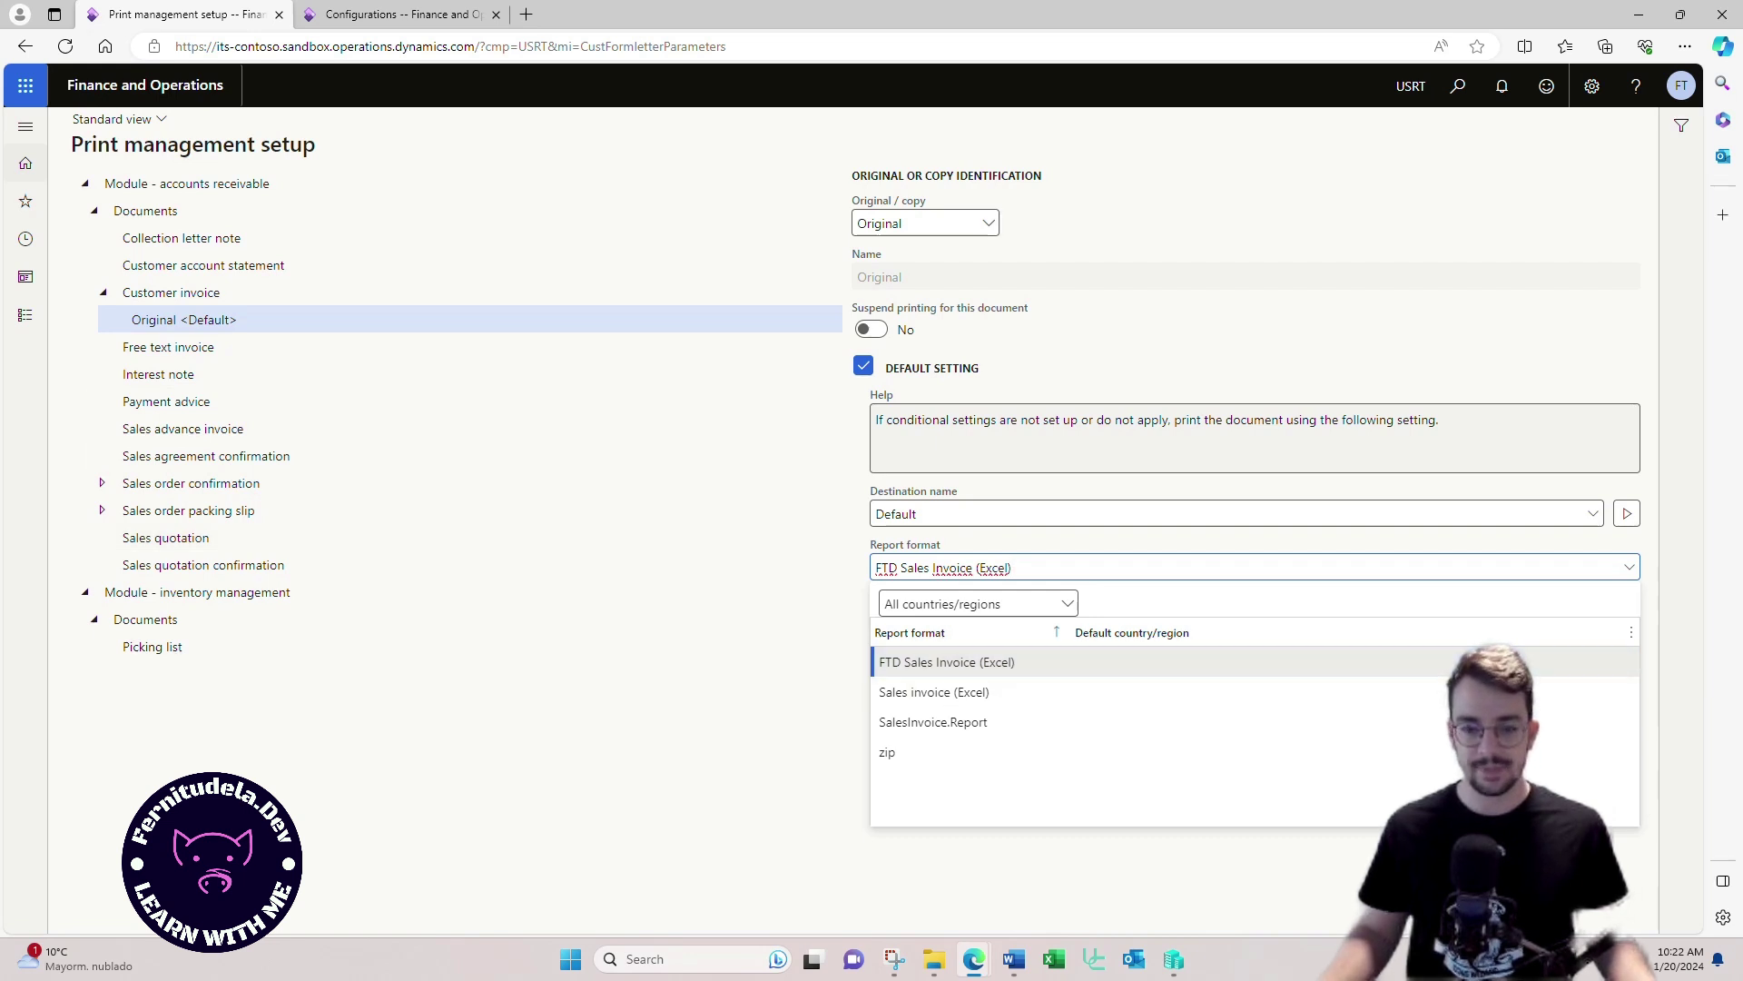
click(946, 661)
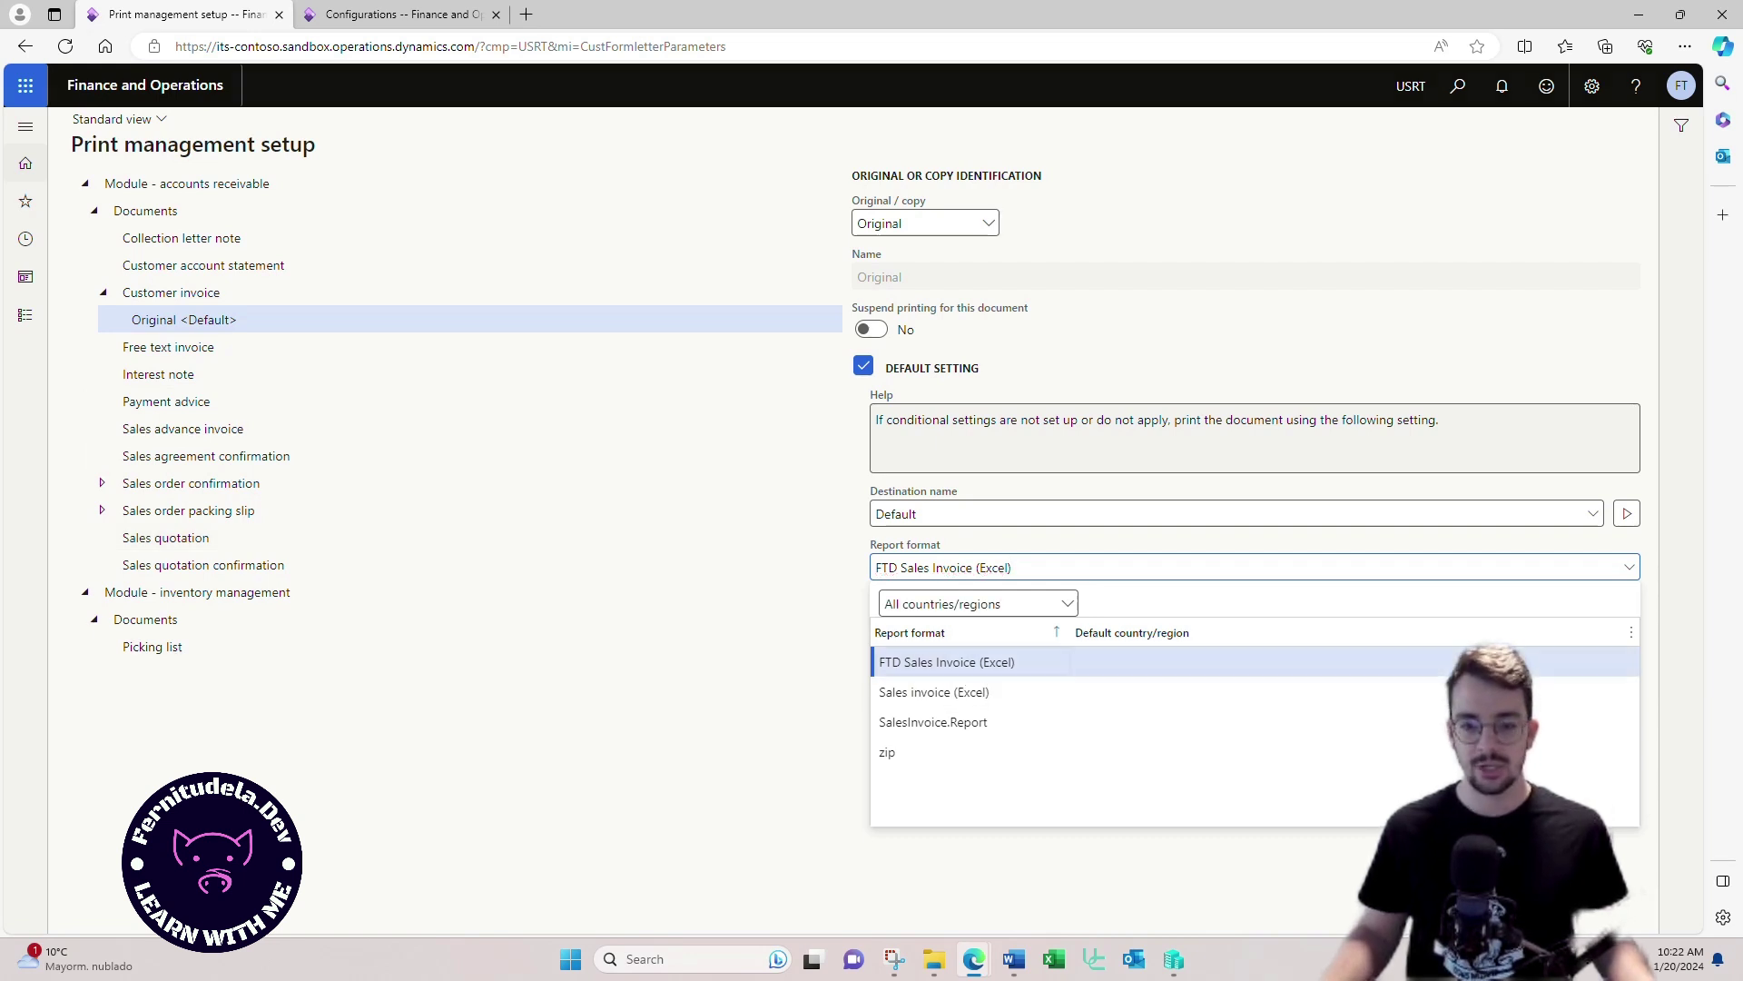
key(ctrl+Tab)
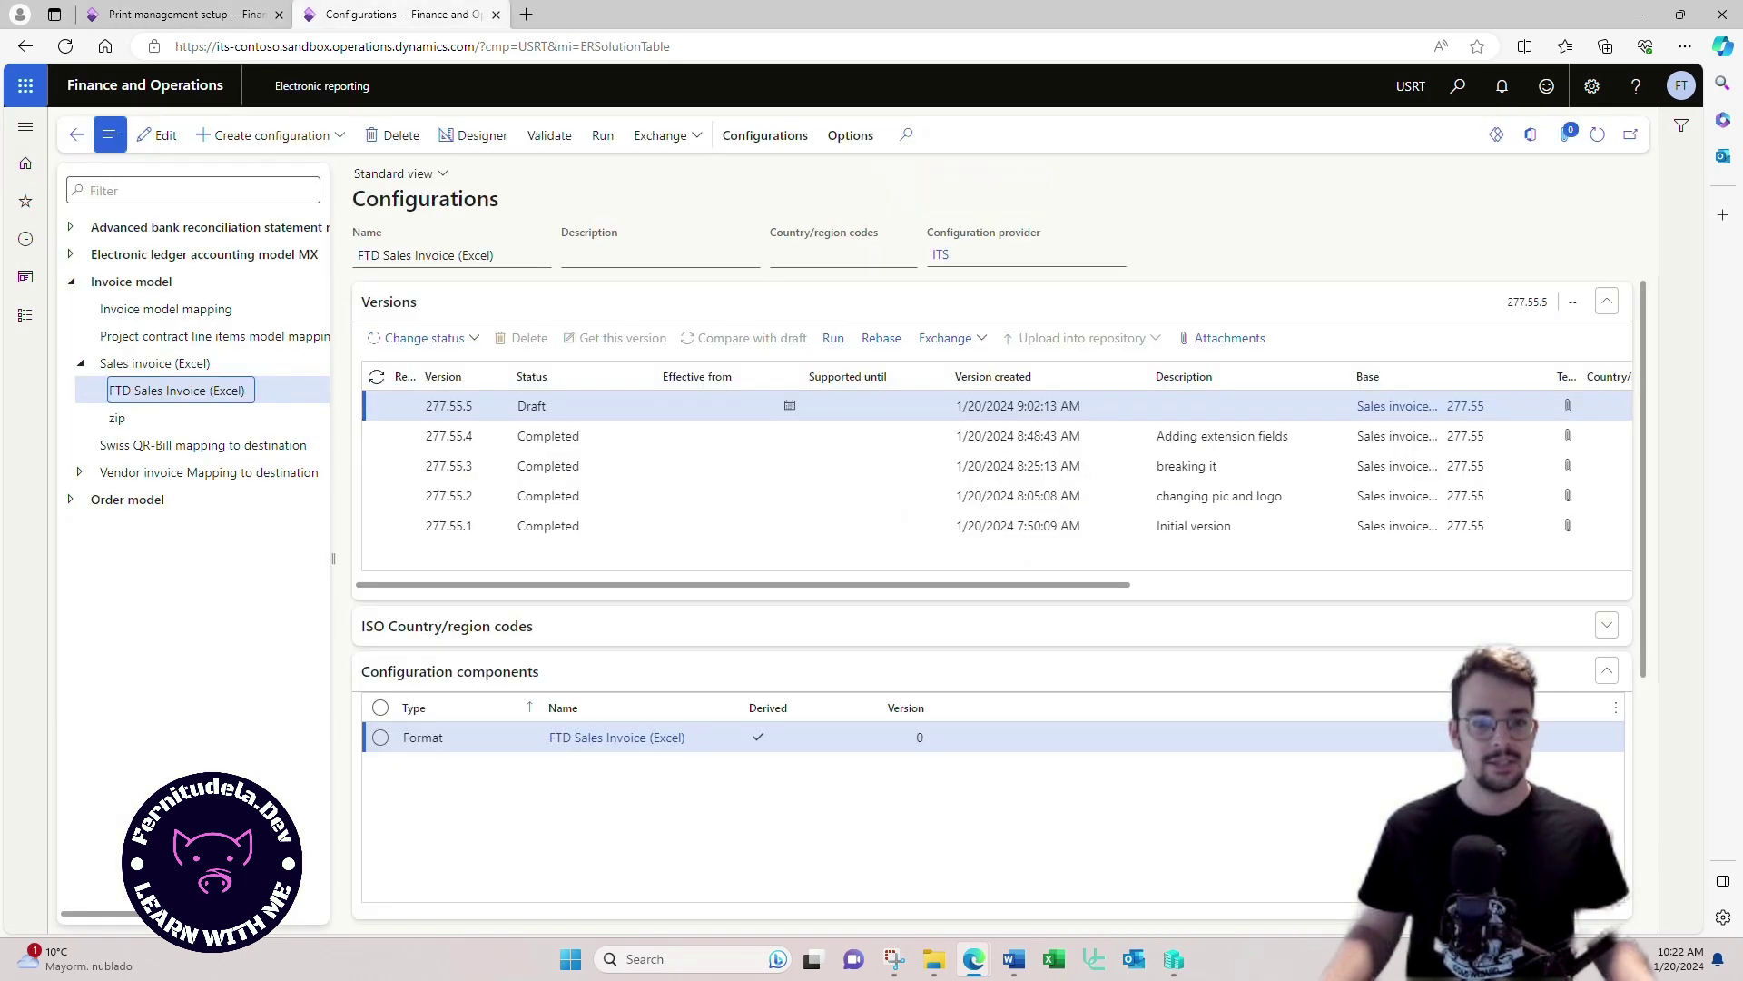
Step: Open the FTD Sales Invoice (Excel) draft version in the format designer and expand its tree to the Invoice sheet's elements
scroll(992, 590, down, 4)
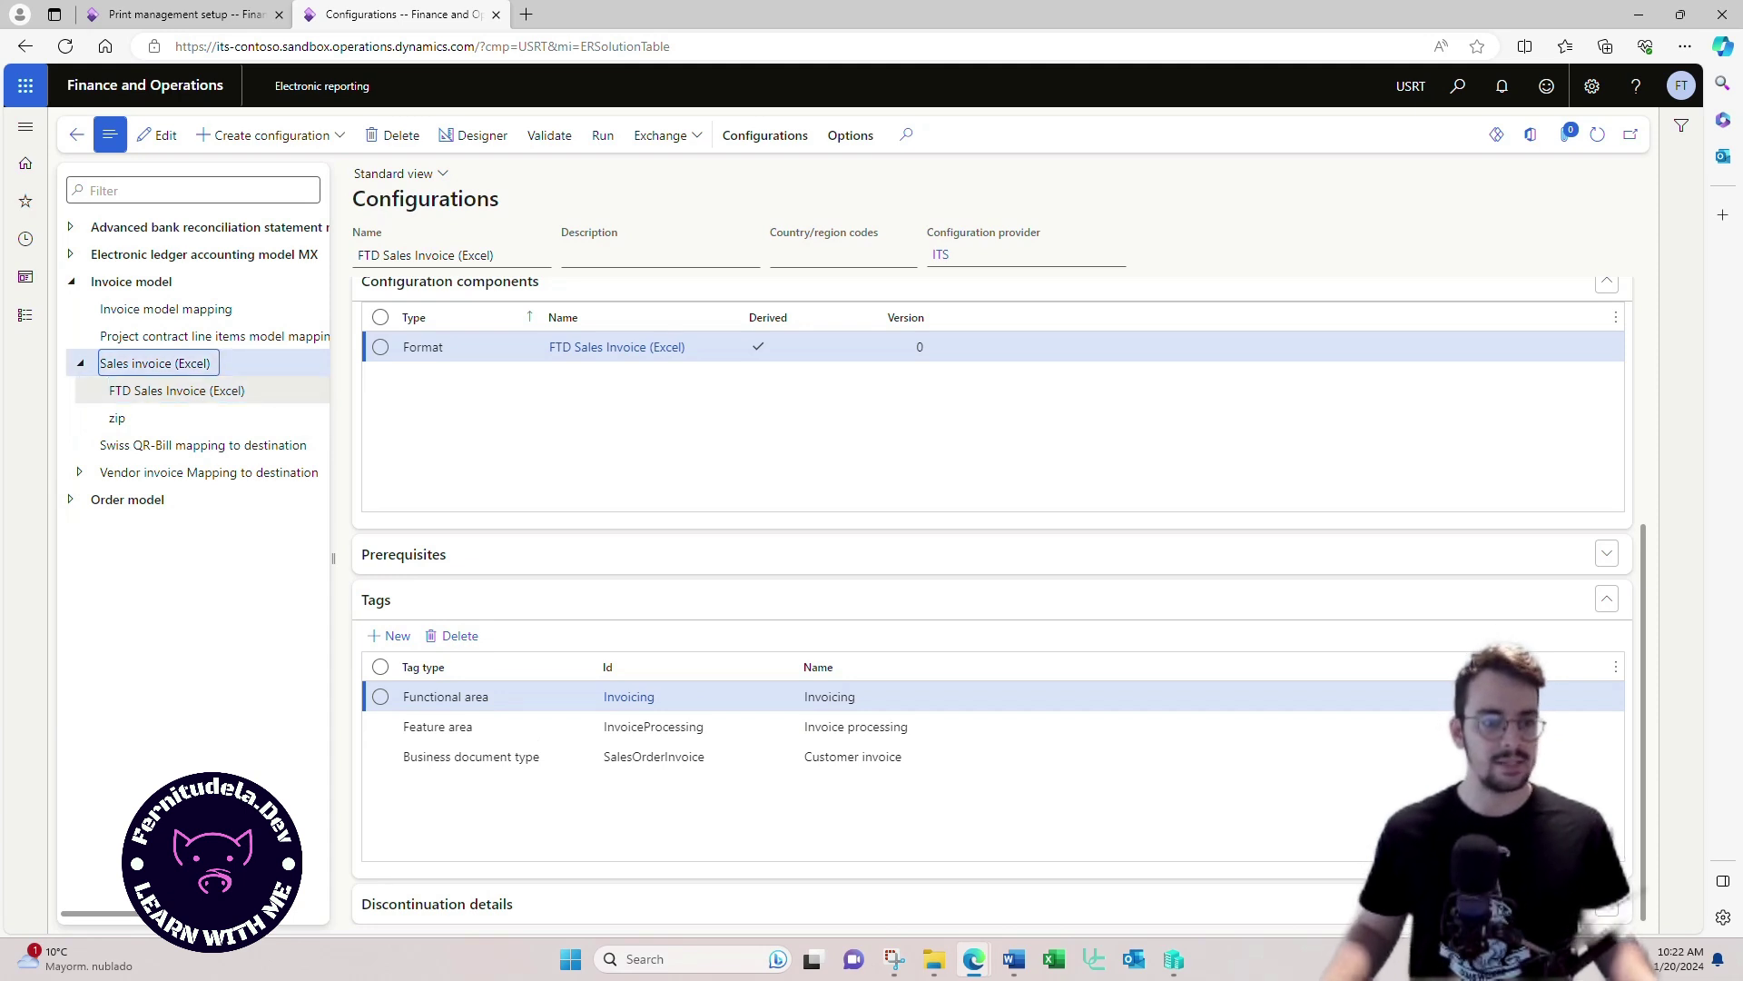
scroll(992, 581, up, 4)
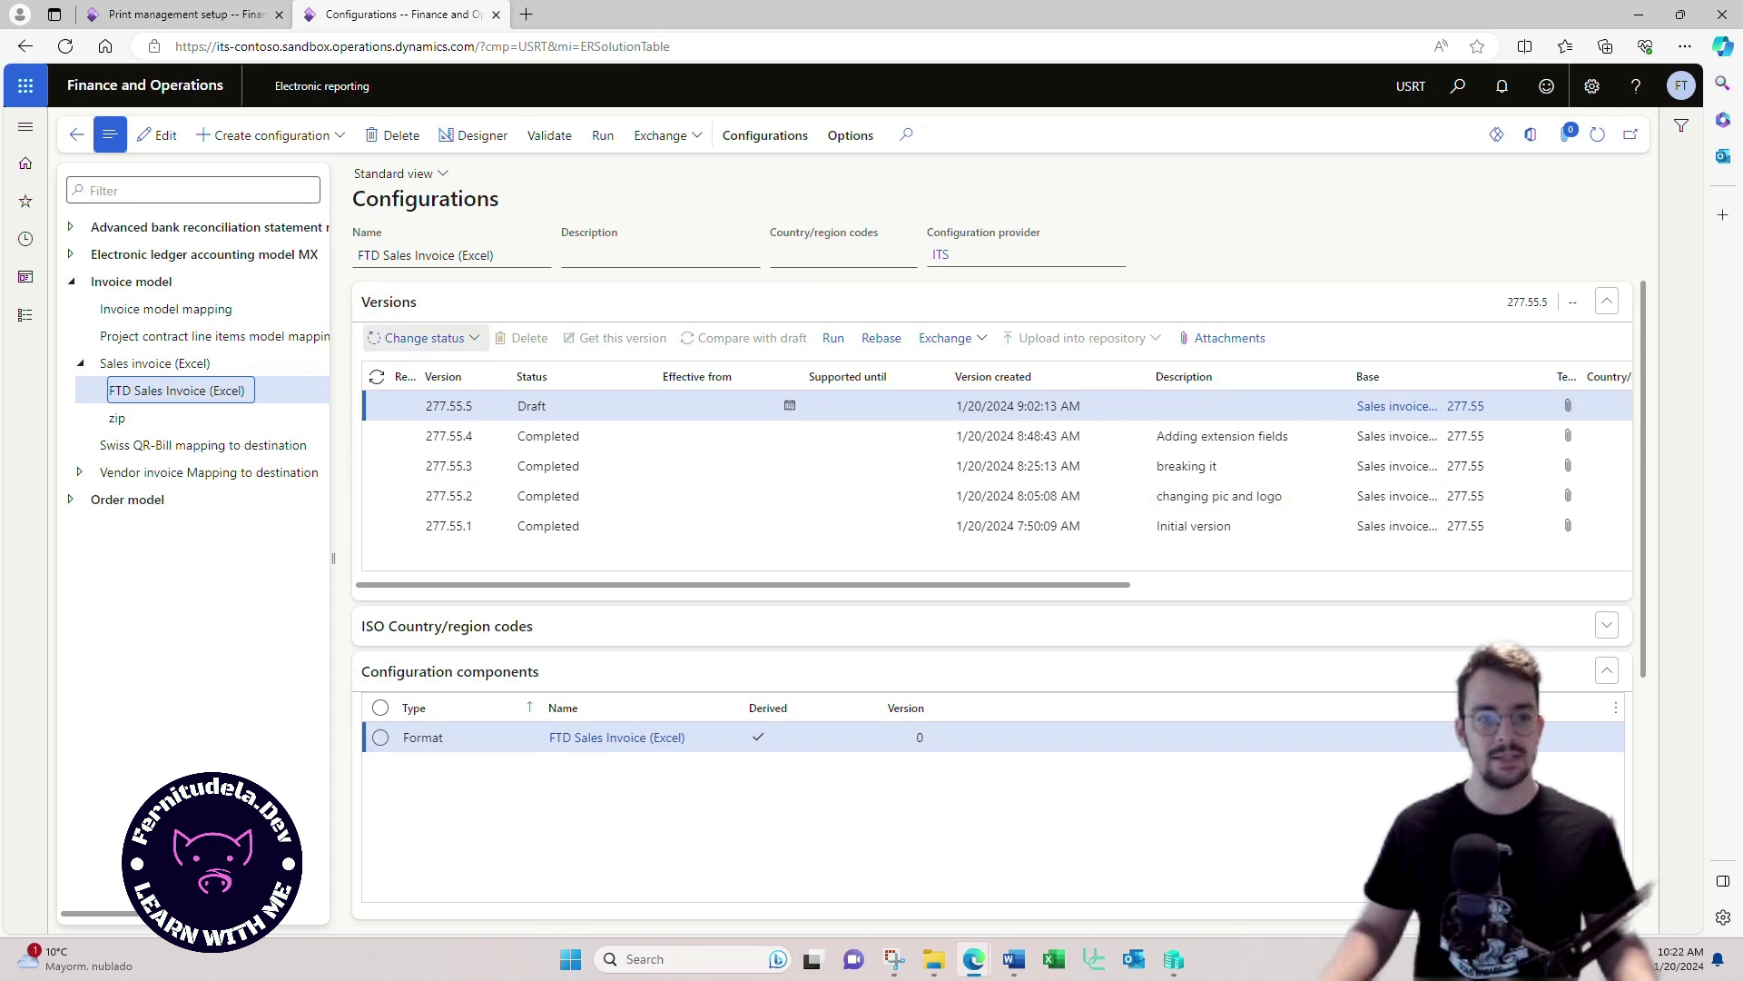
click(472, 134)
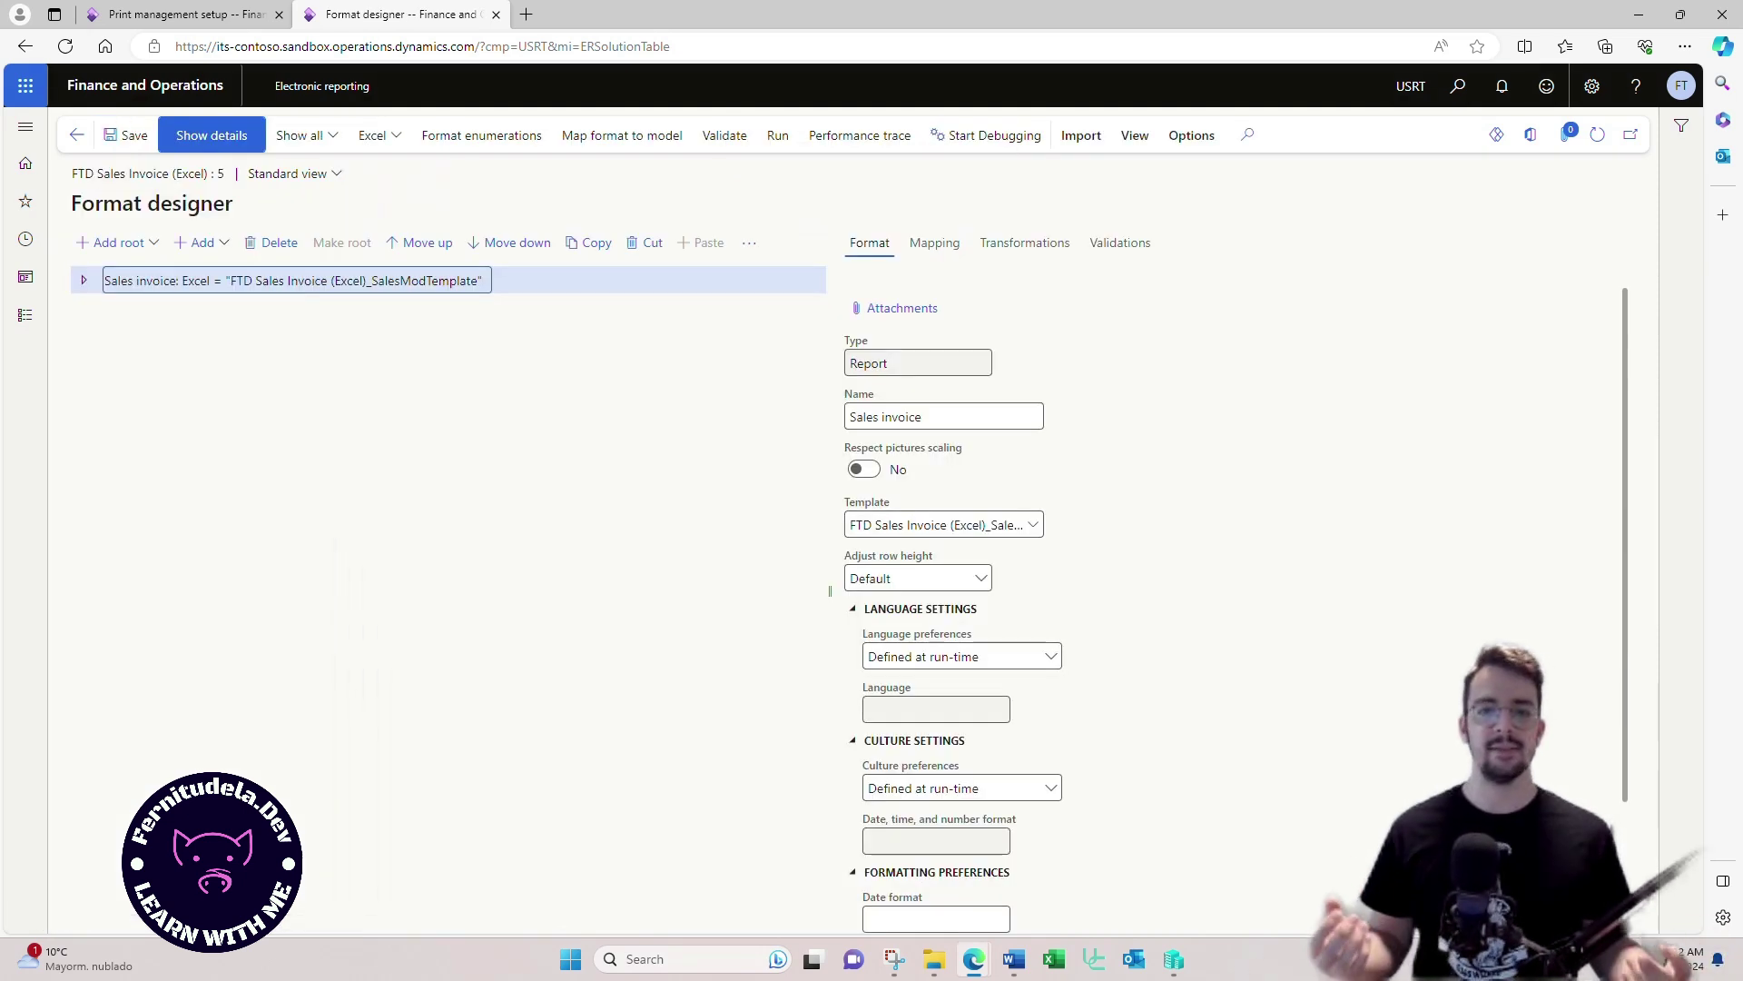
key(Right)
key(Down)
key(Right)
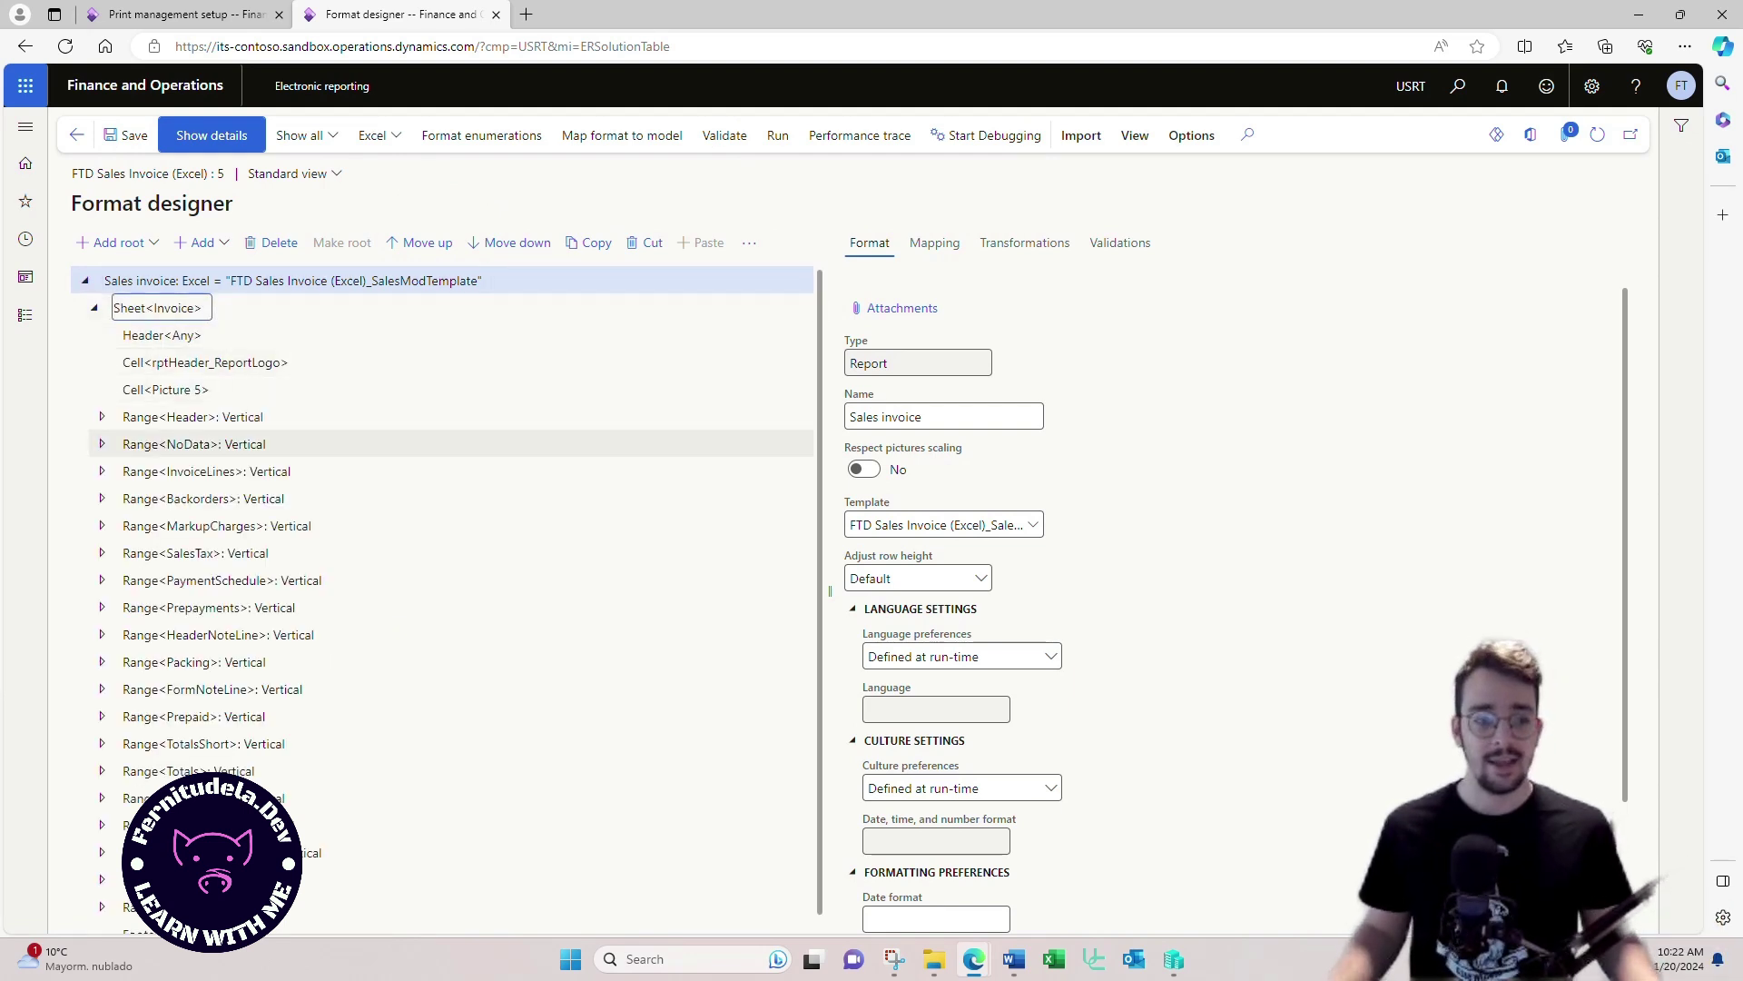
scroll(442, 599, down, 1)
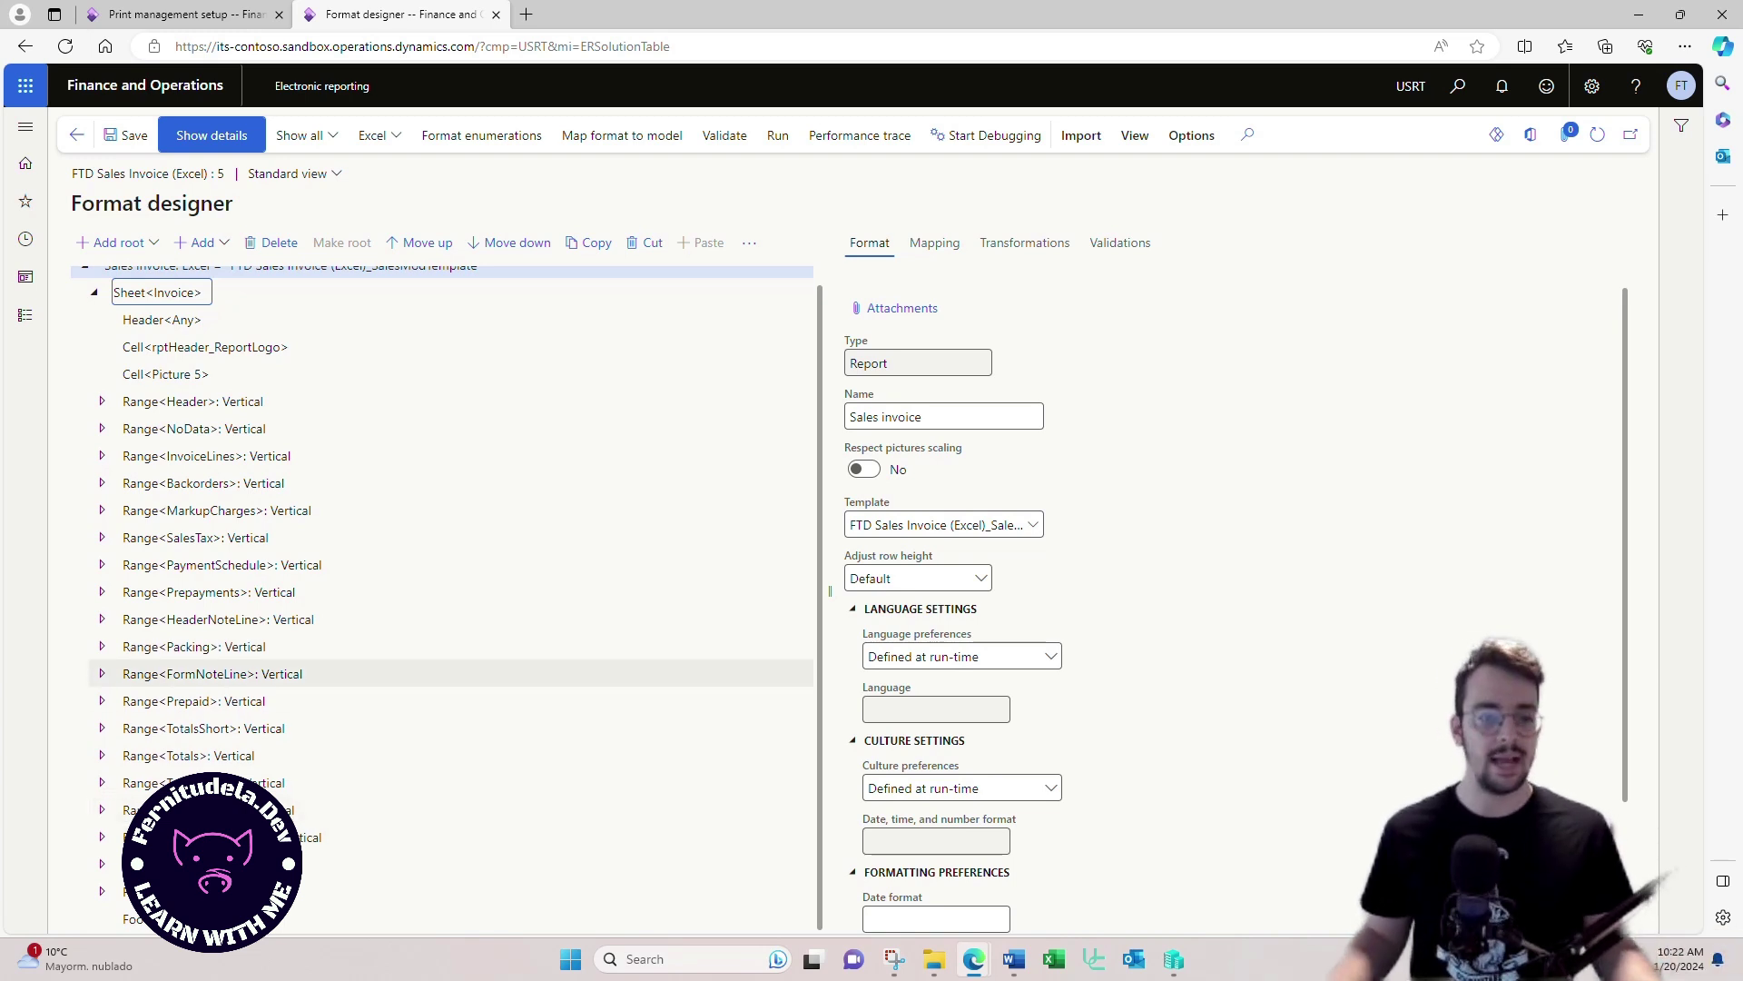
scroll(454, 672, up, 1)
Step: Inspect the format's mapping: the Invoice data model with its FTDExtensionFields container, and the cells bound in the Header range
click(934, 243)
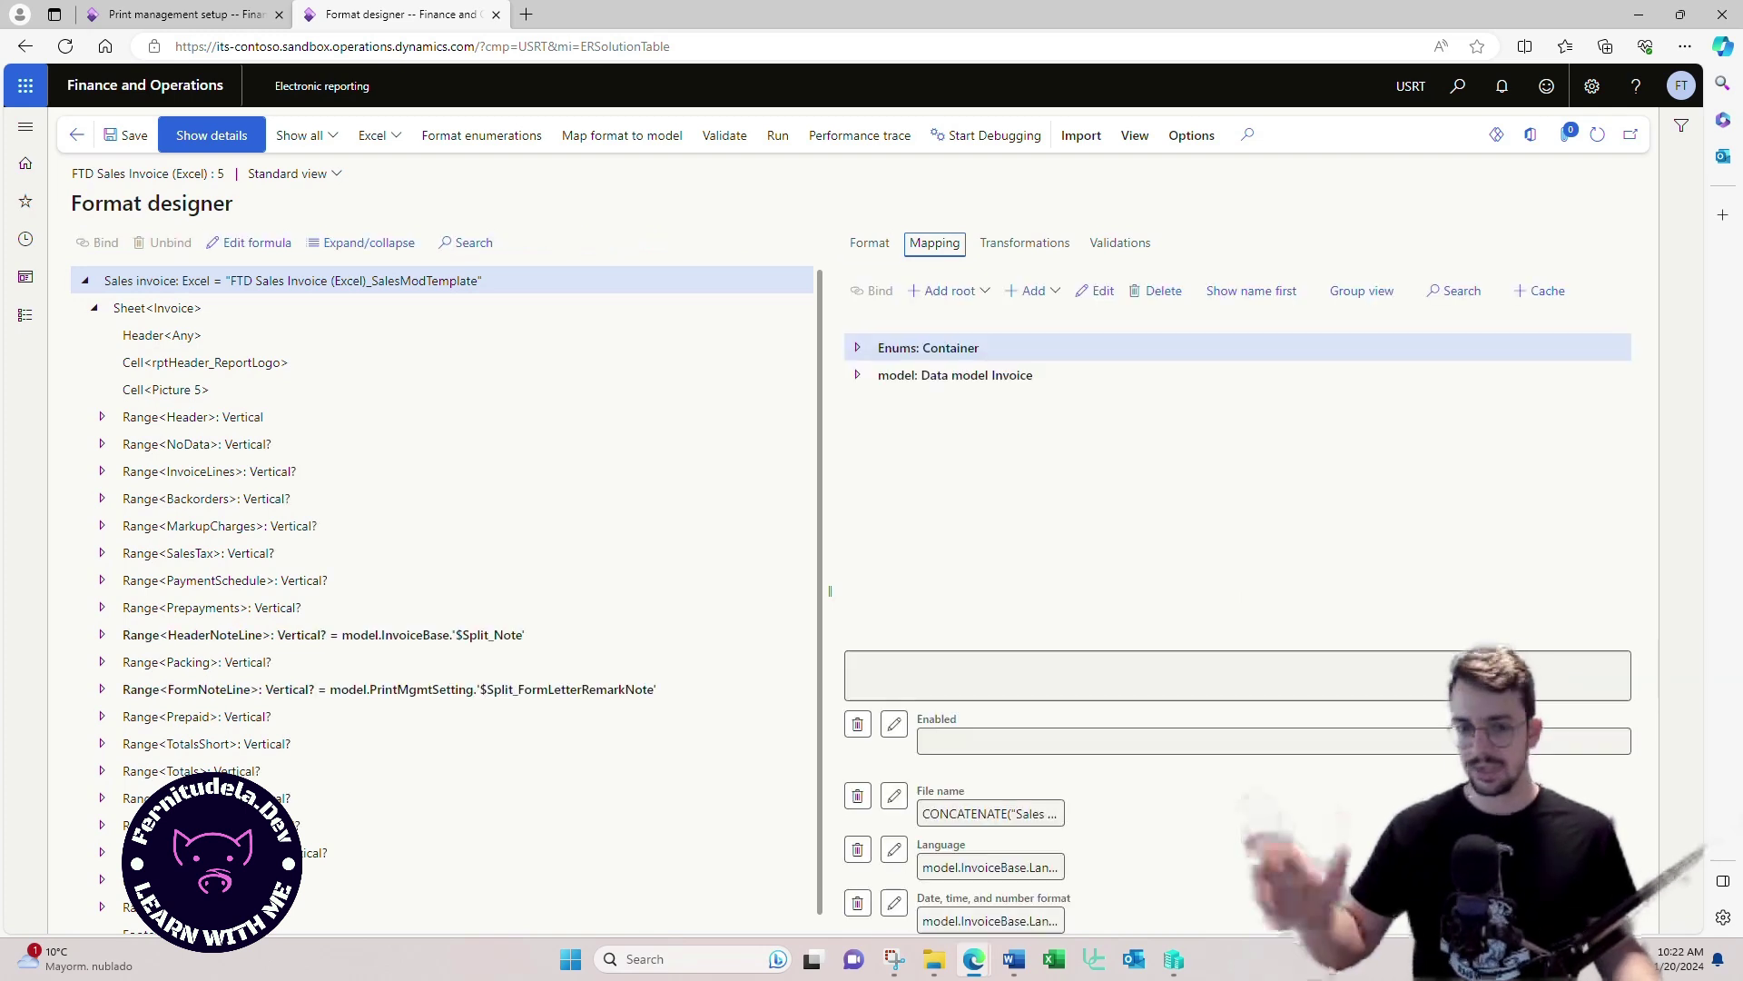
click(857, 375)
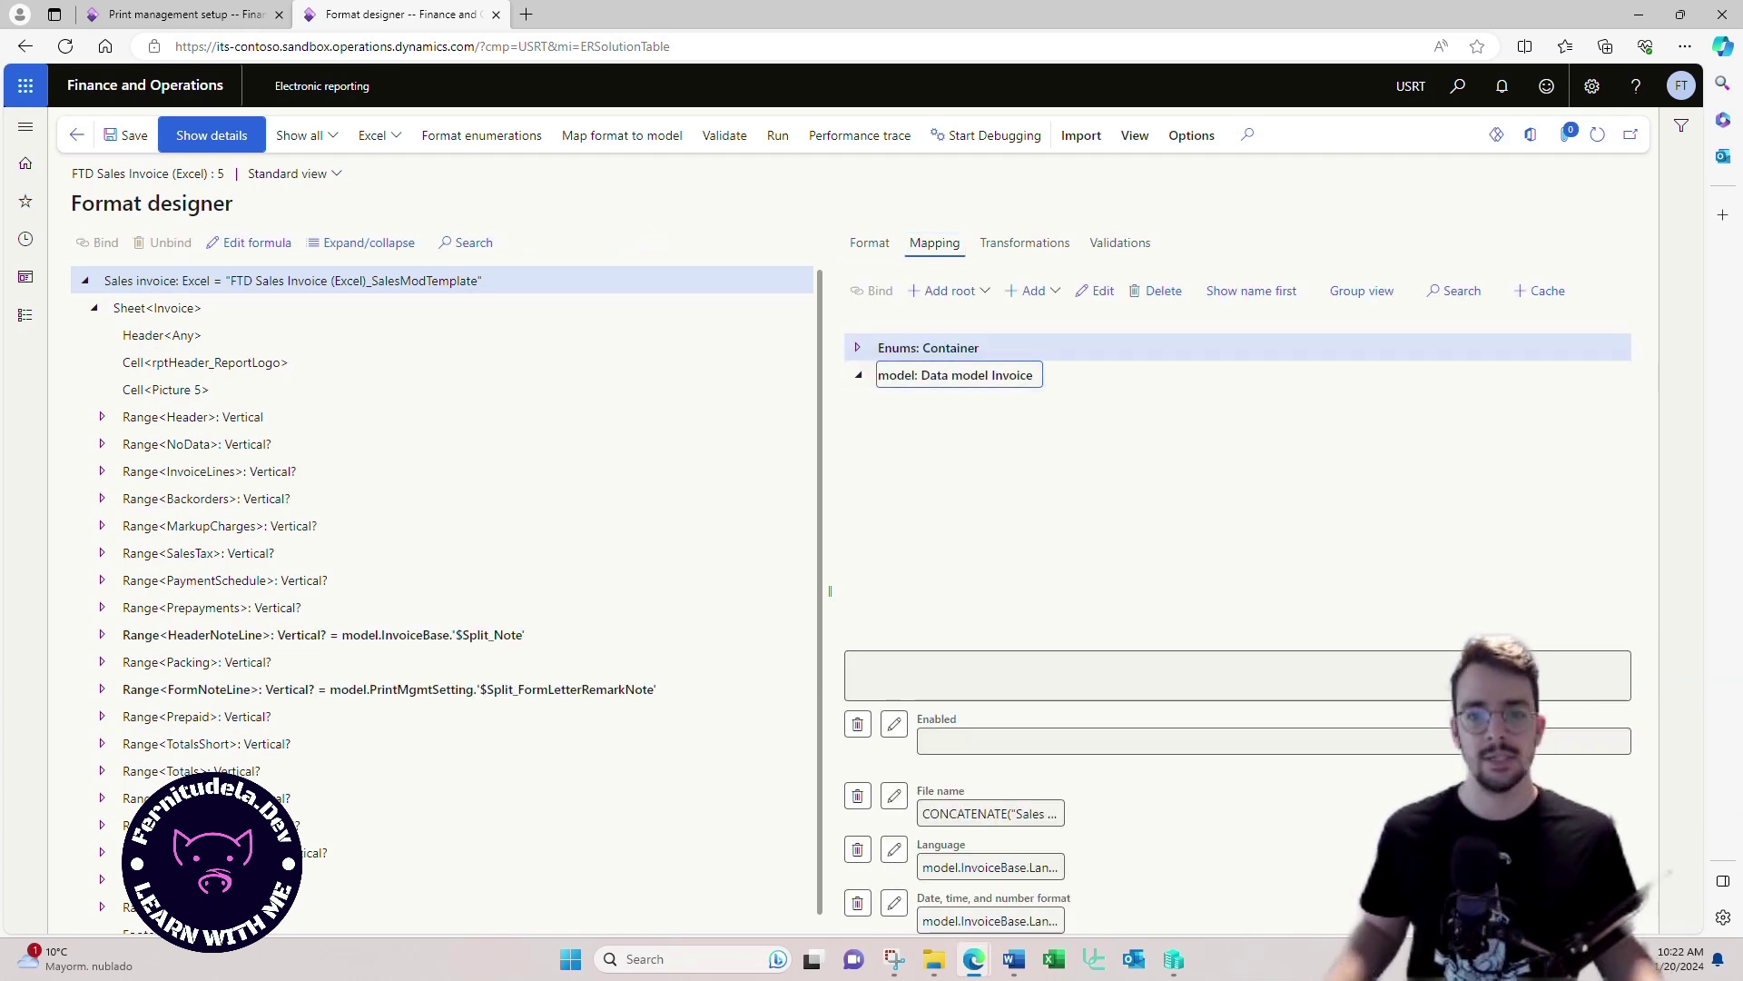
scroll(998, 408, down, 1)
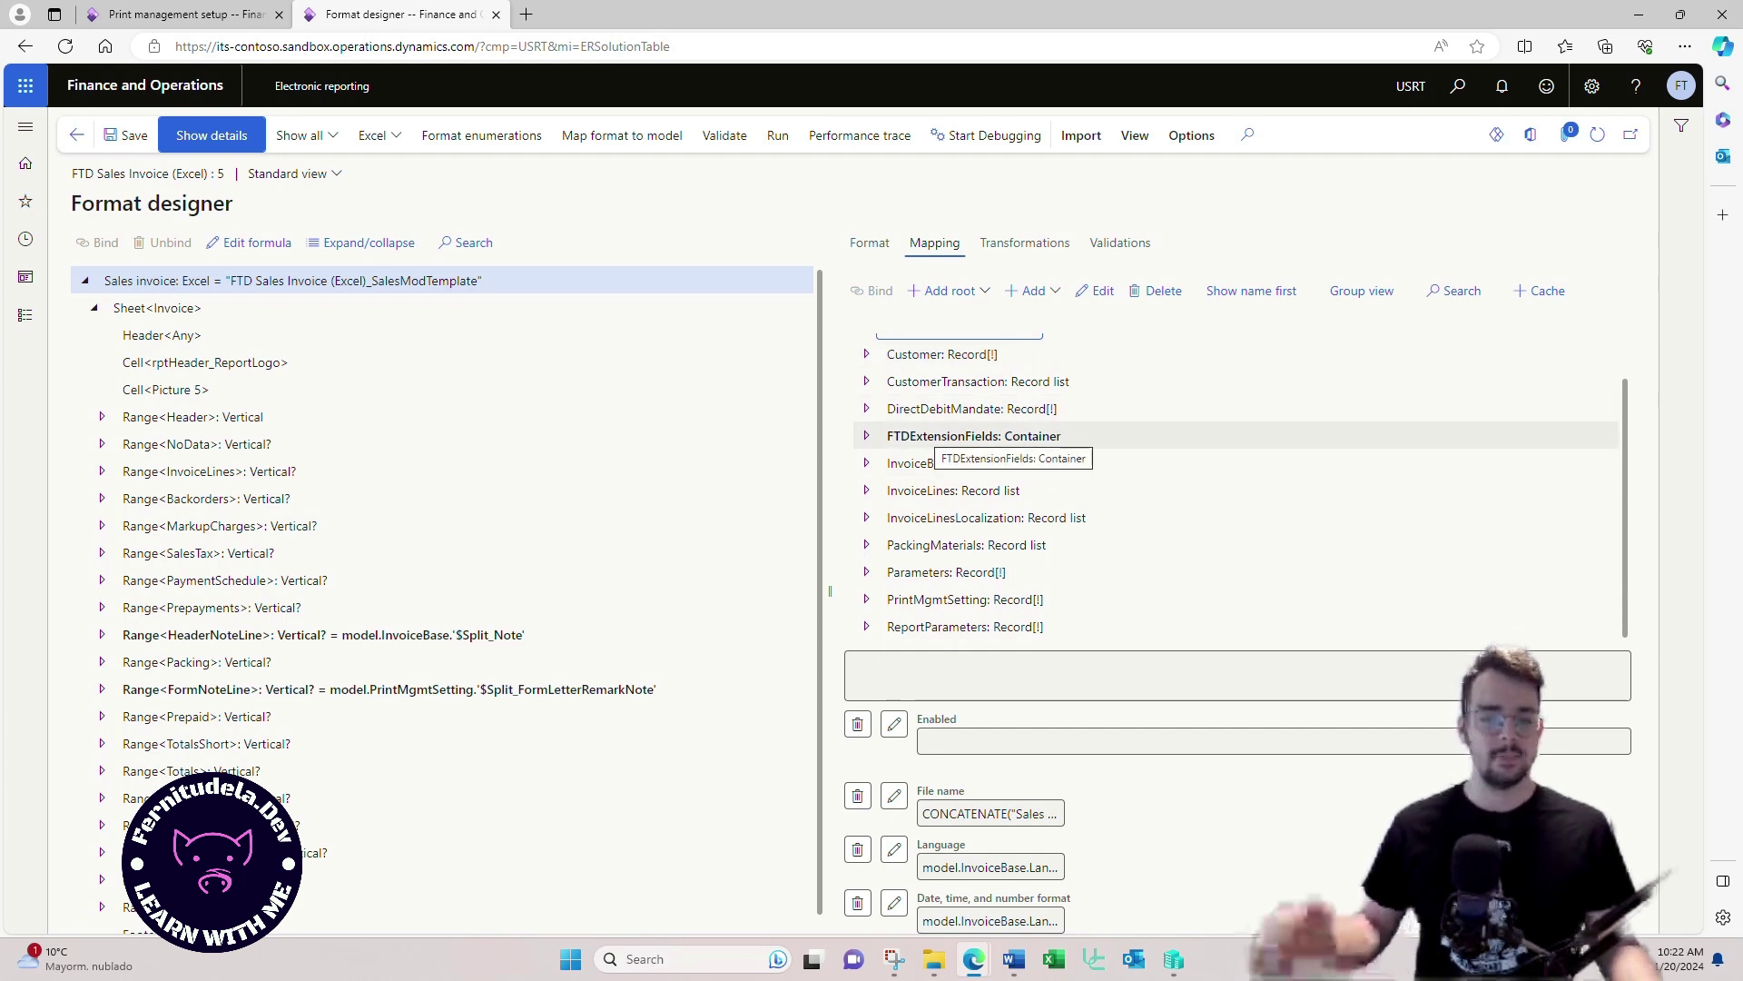
click(866, 435)
click(866, 435)
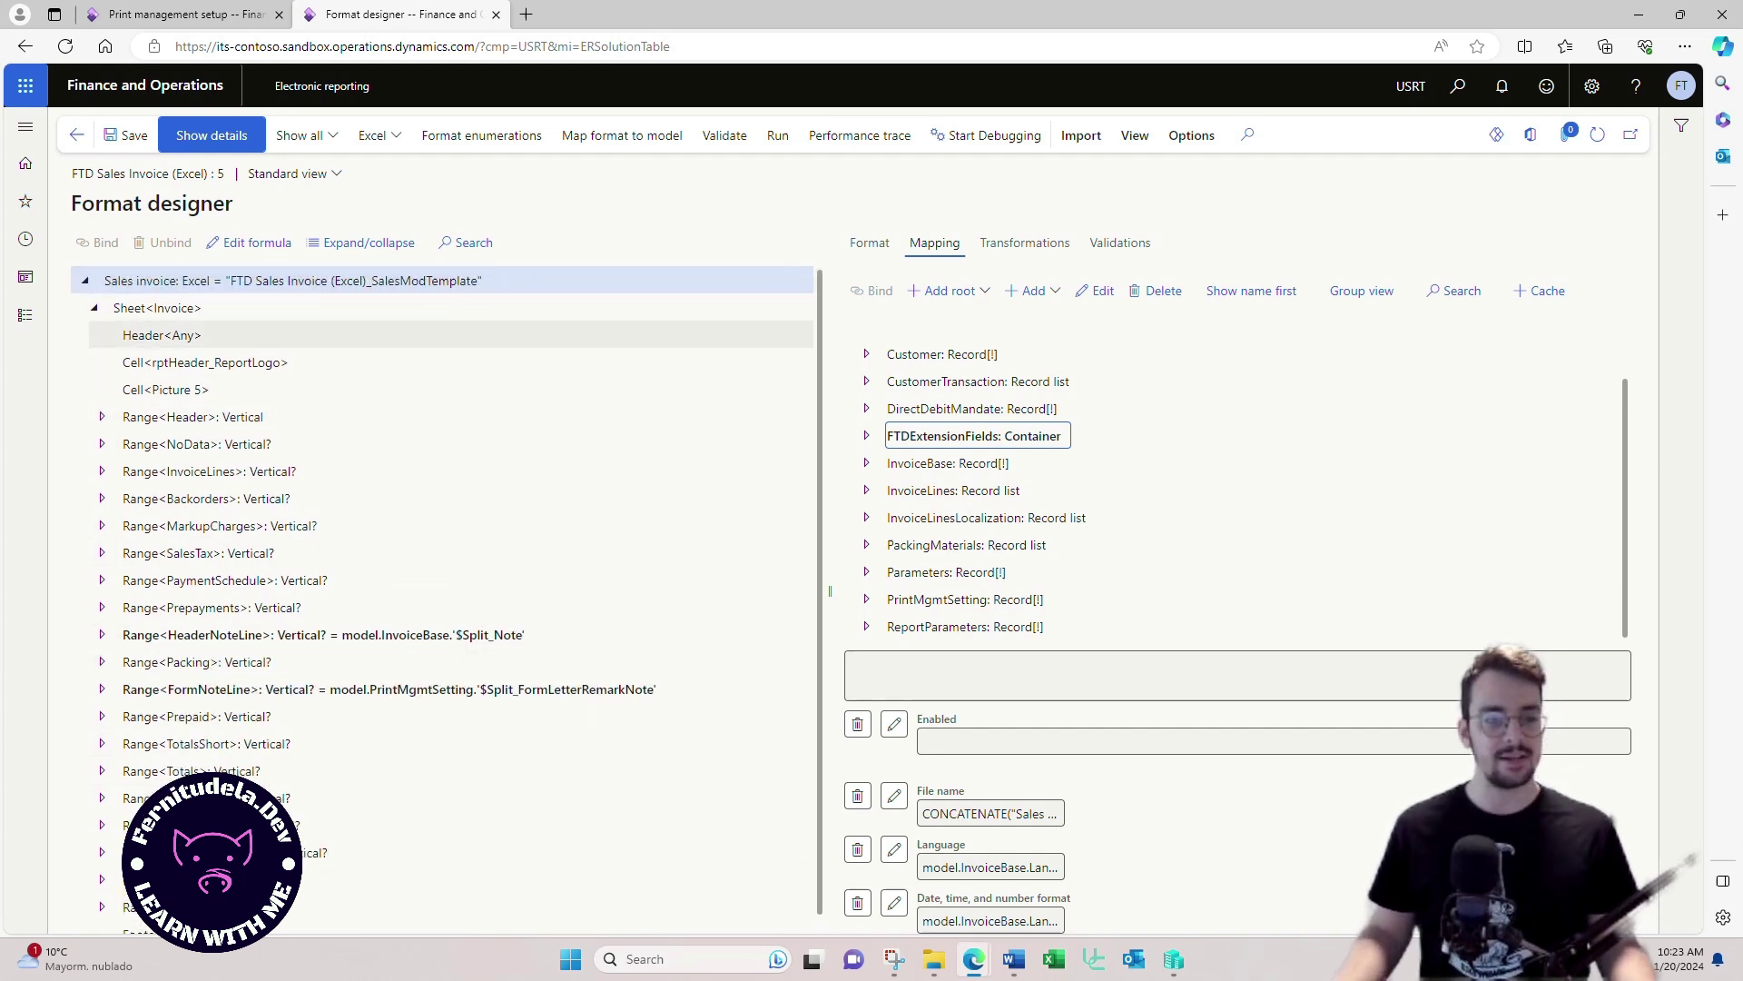
click(102, 417)
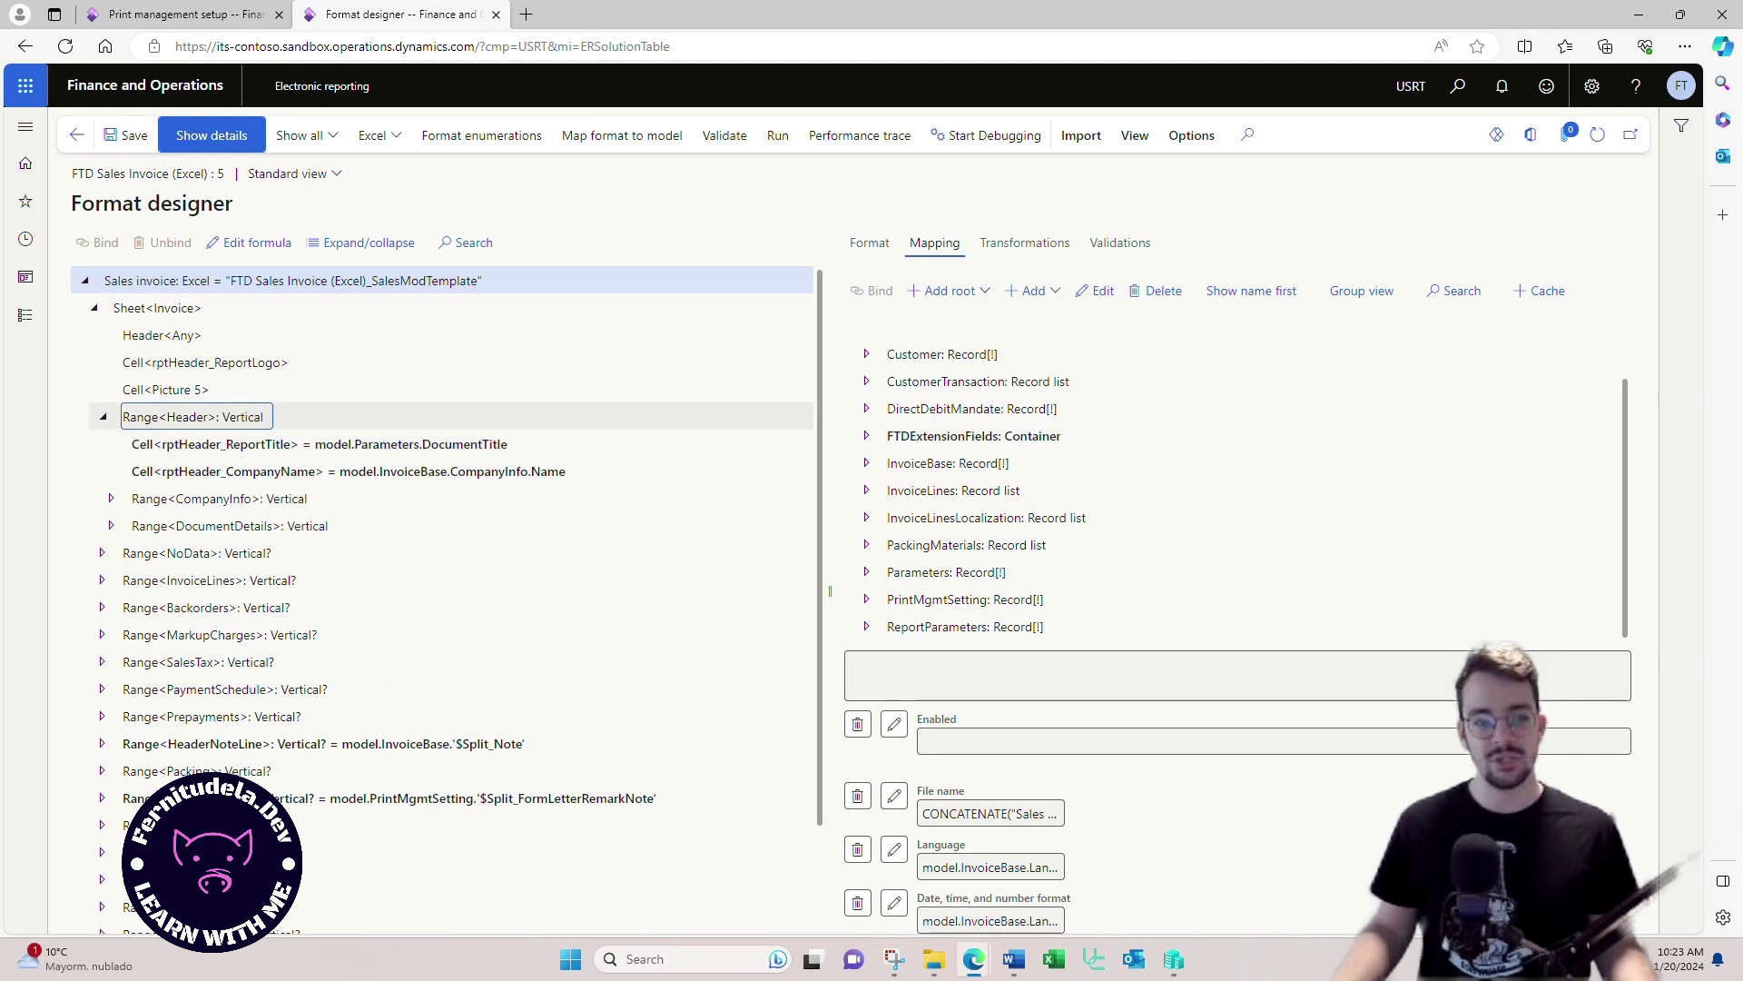
click(102, 417)
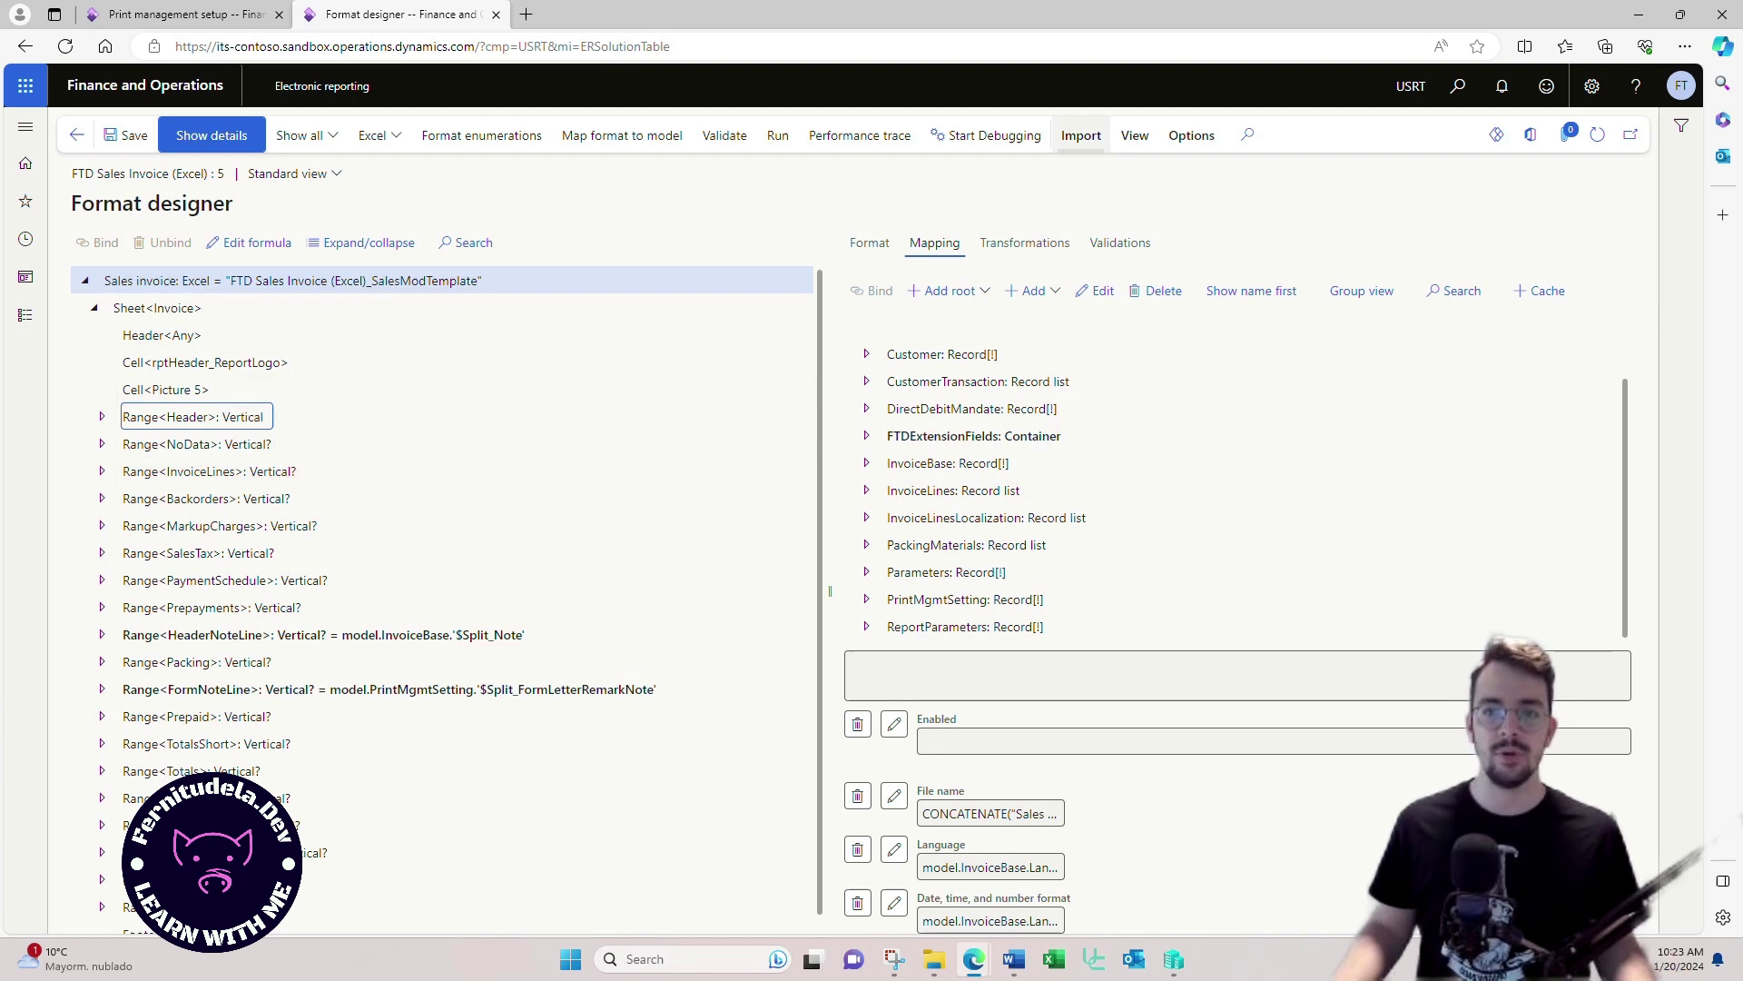
Step: Open the Excel template attached to the FTD Sales Invoice format and enable editing in Excel
click(1133, 134)
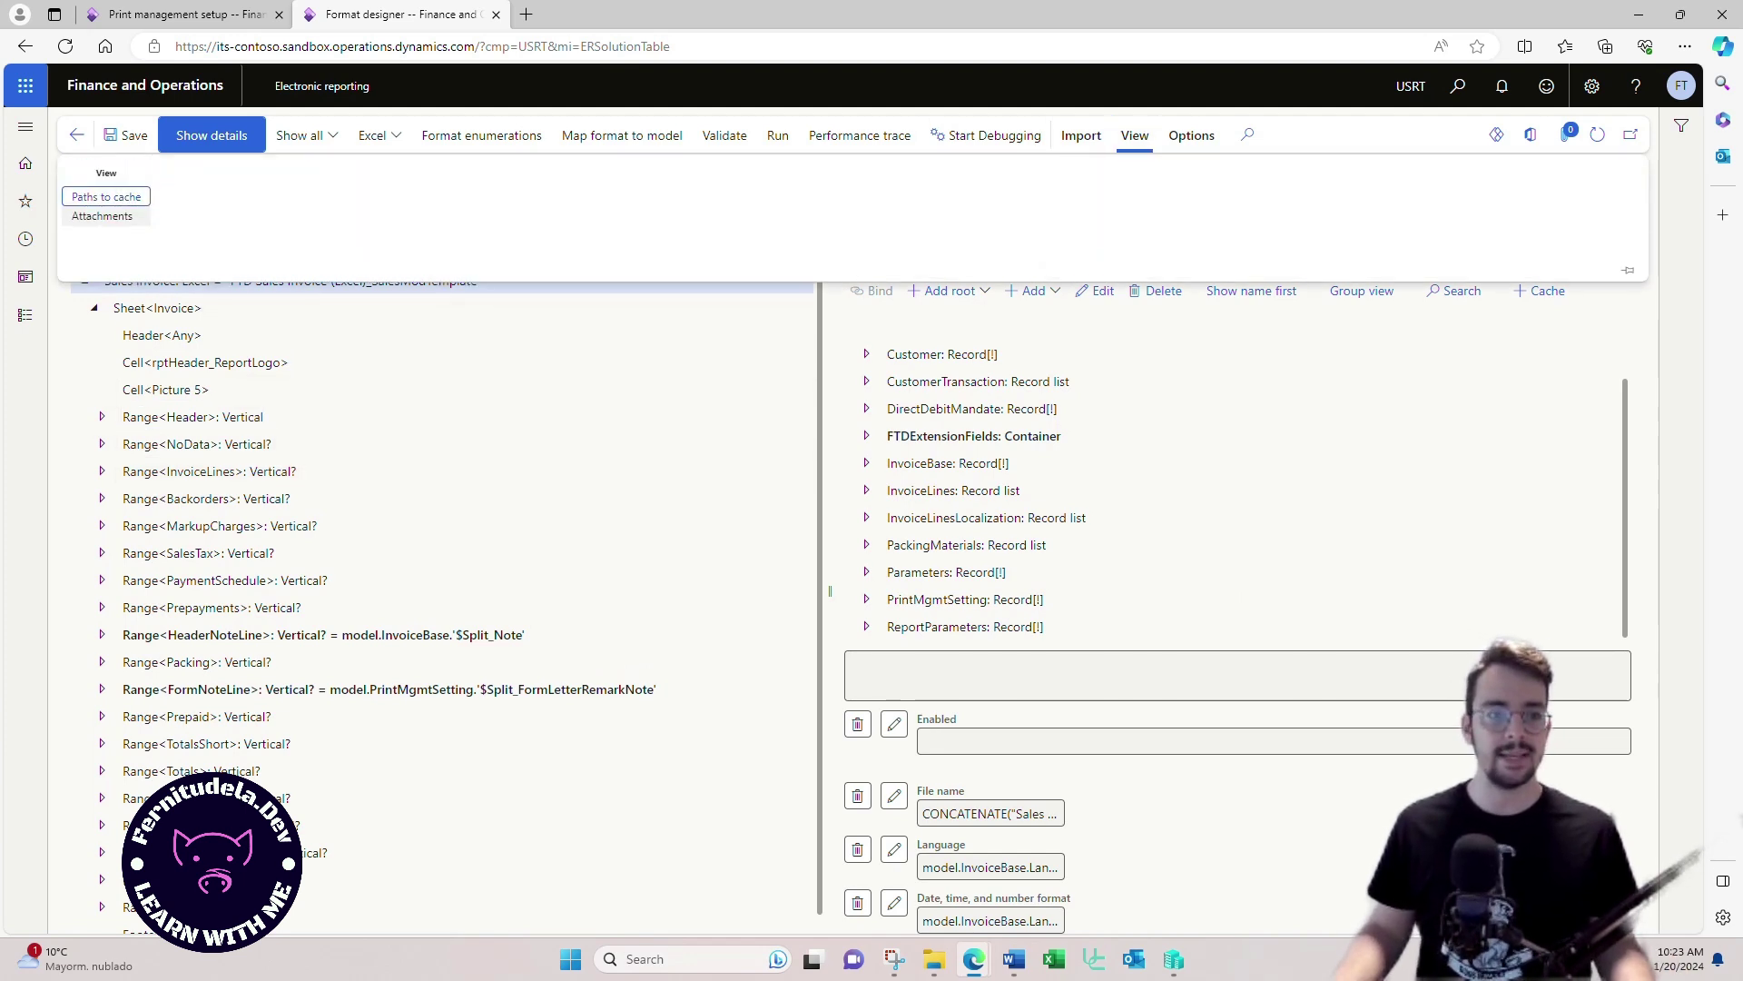
click(106, 216)
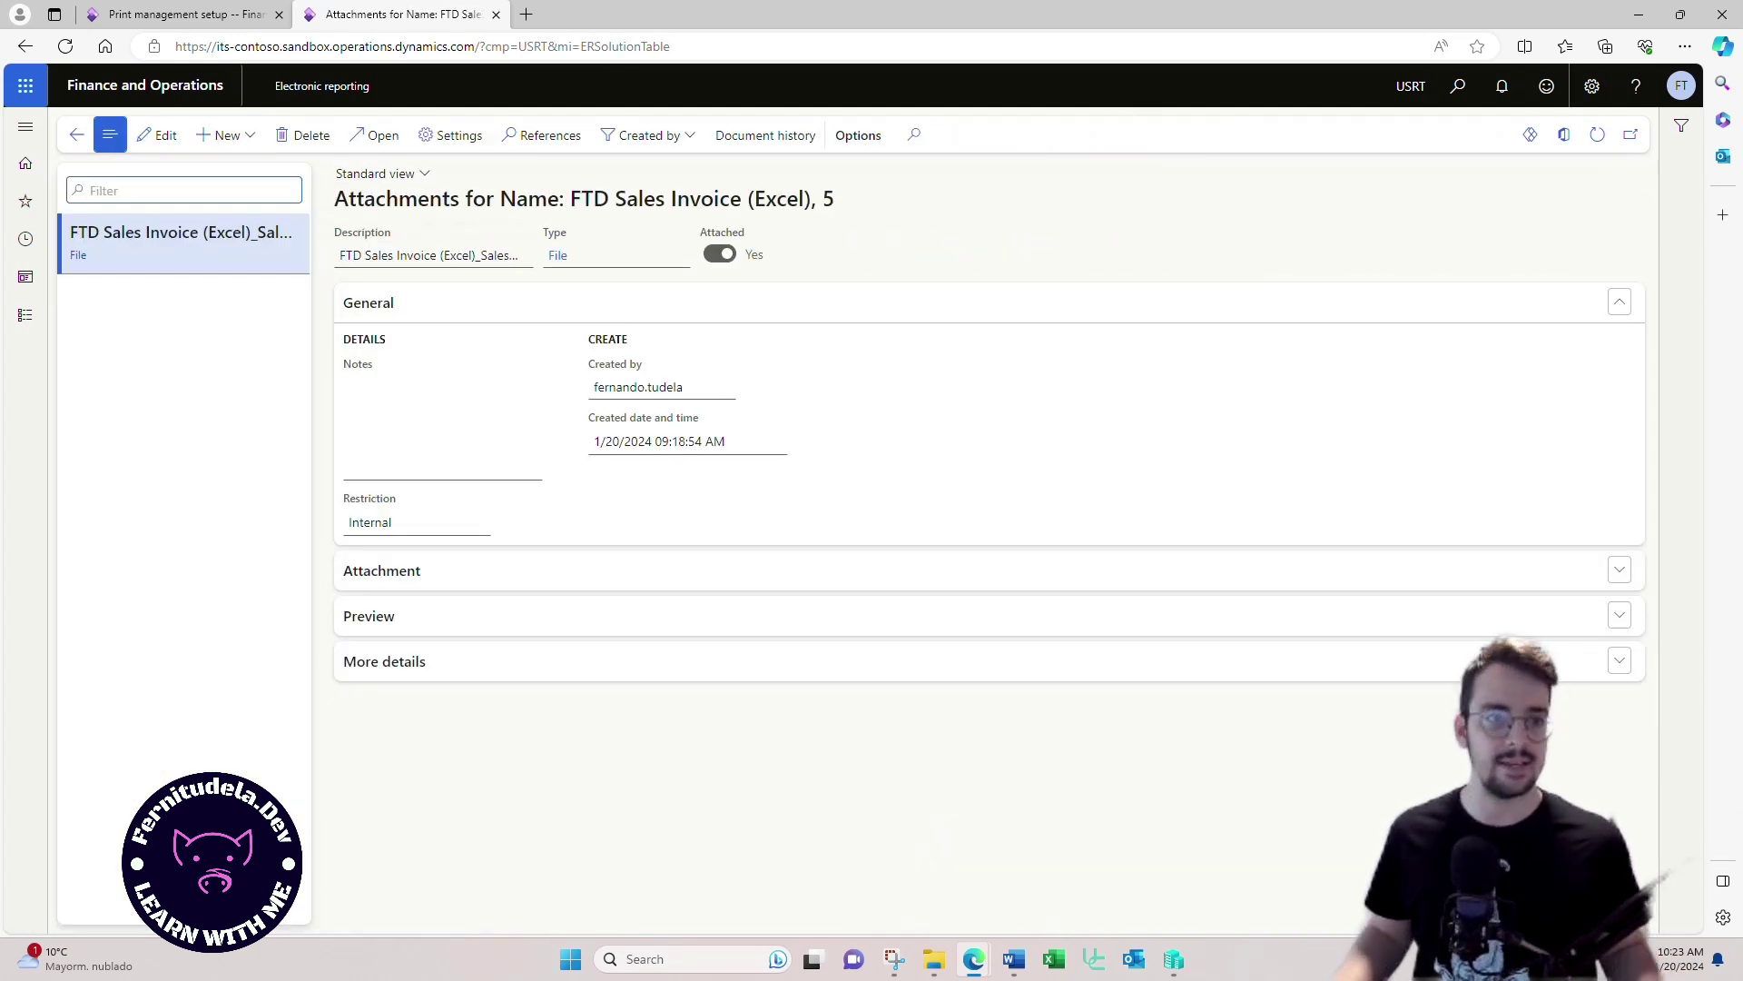
click(374, 135)
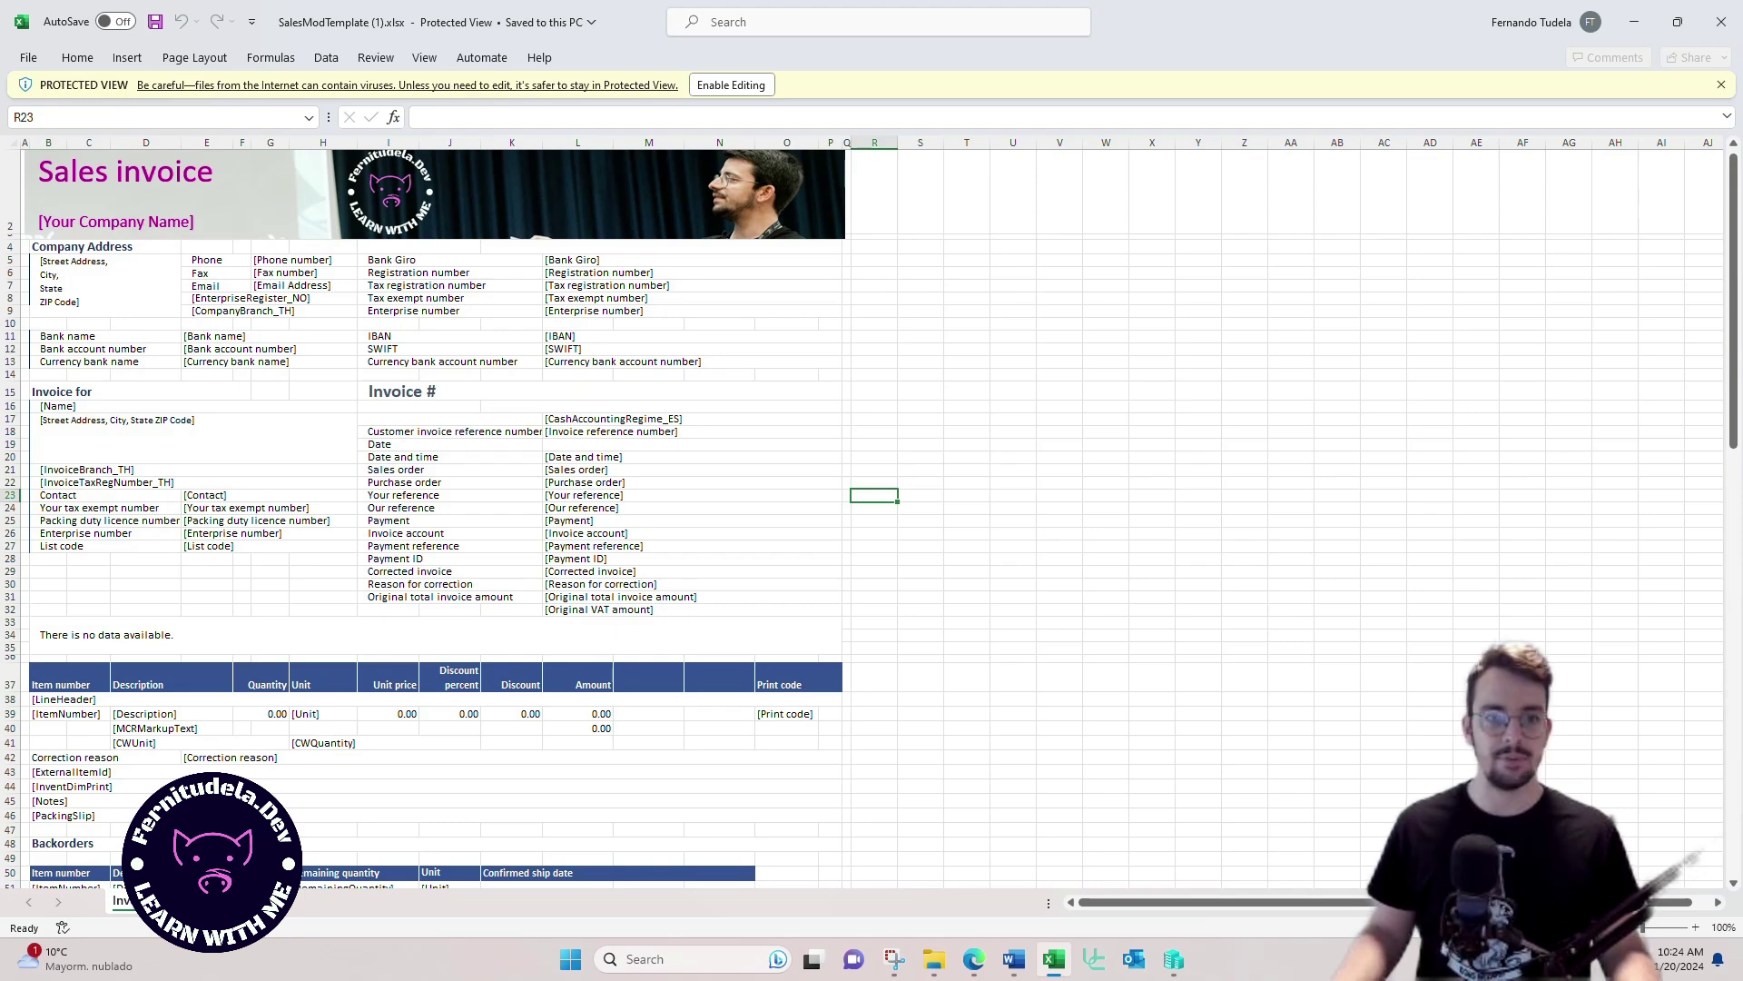
click(730, 85)
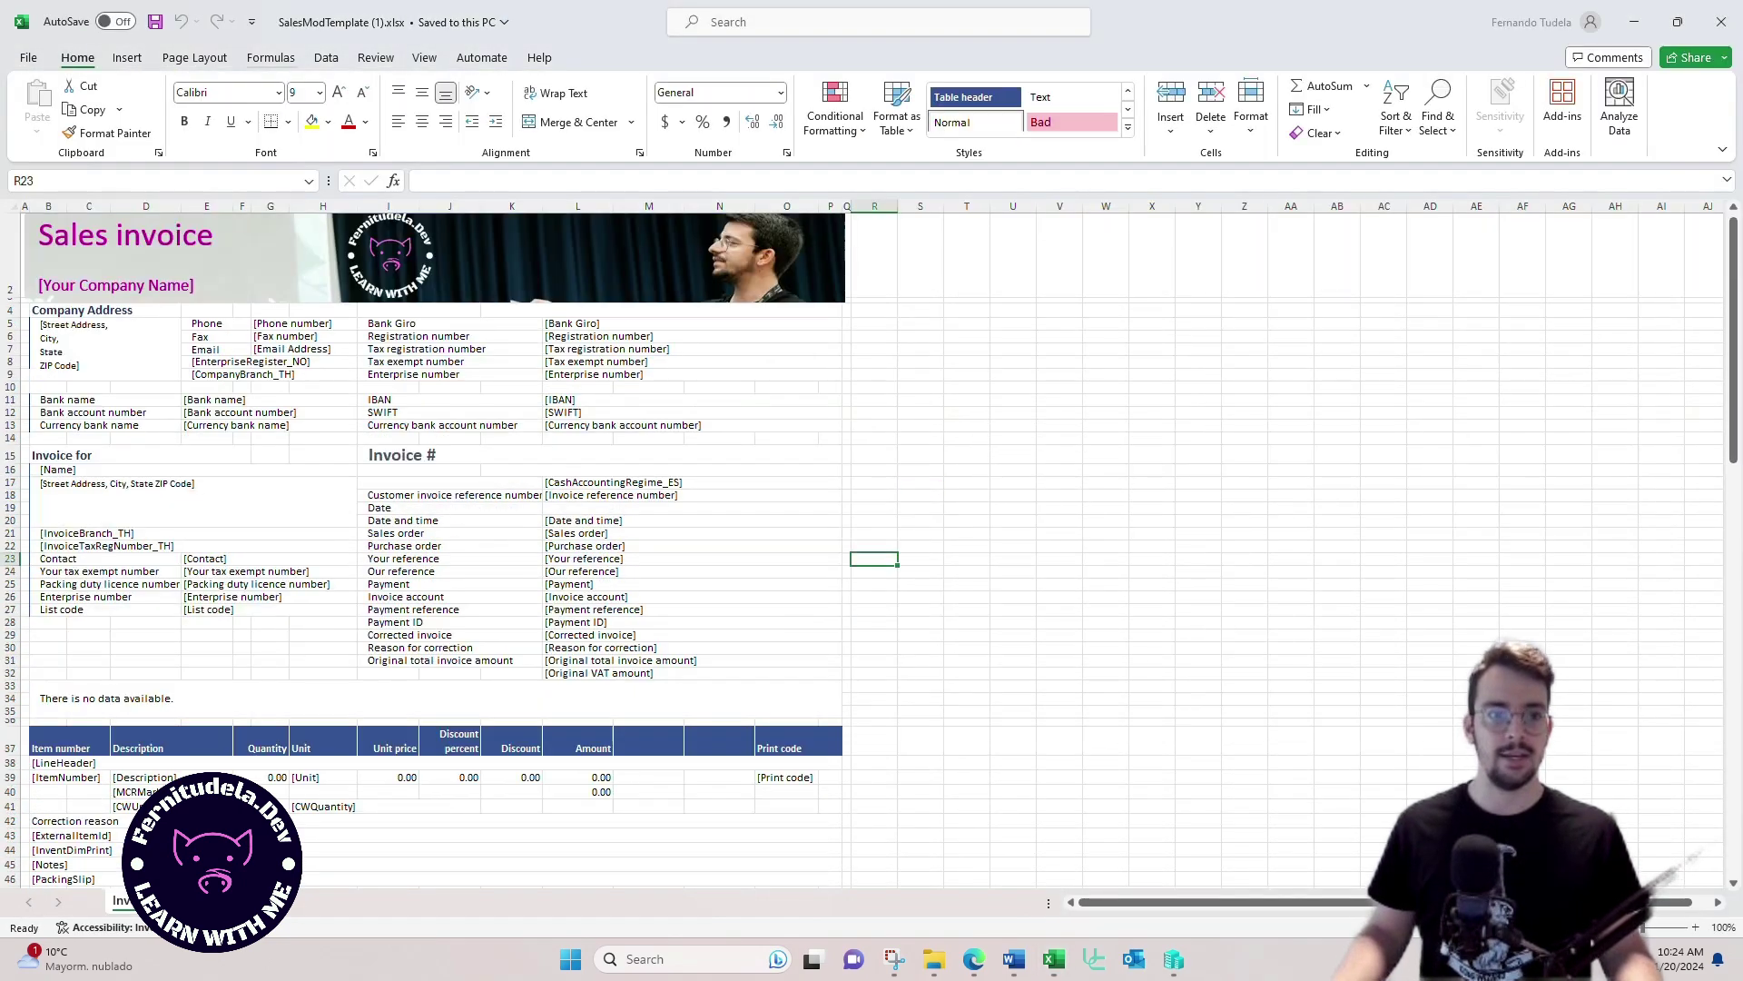
Step: Hide the template sheet's headings and gridlines, and show both again
click(270, 58)
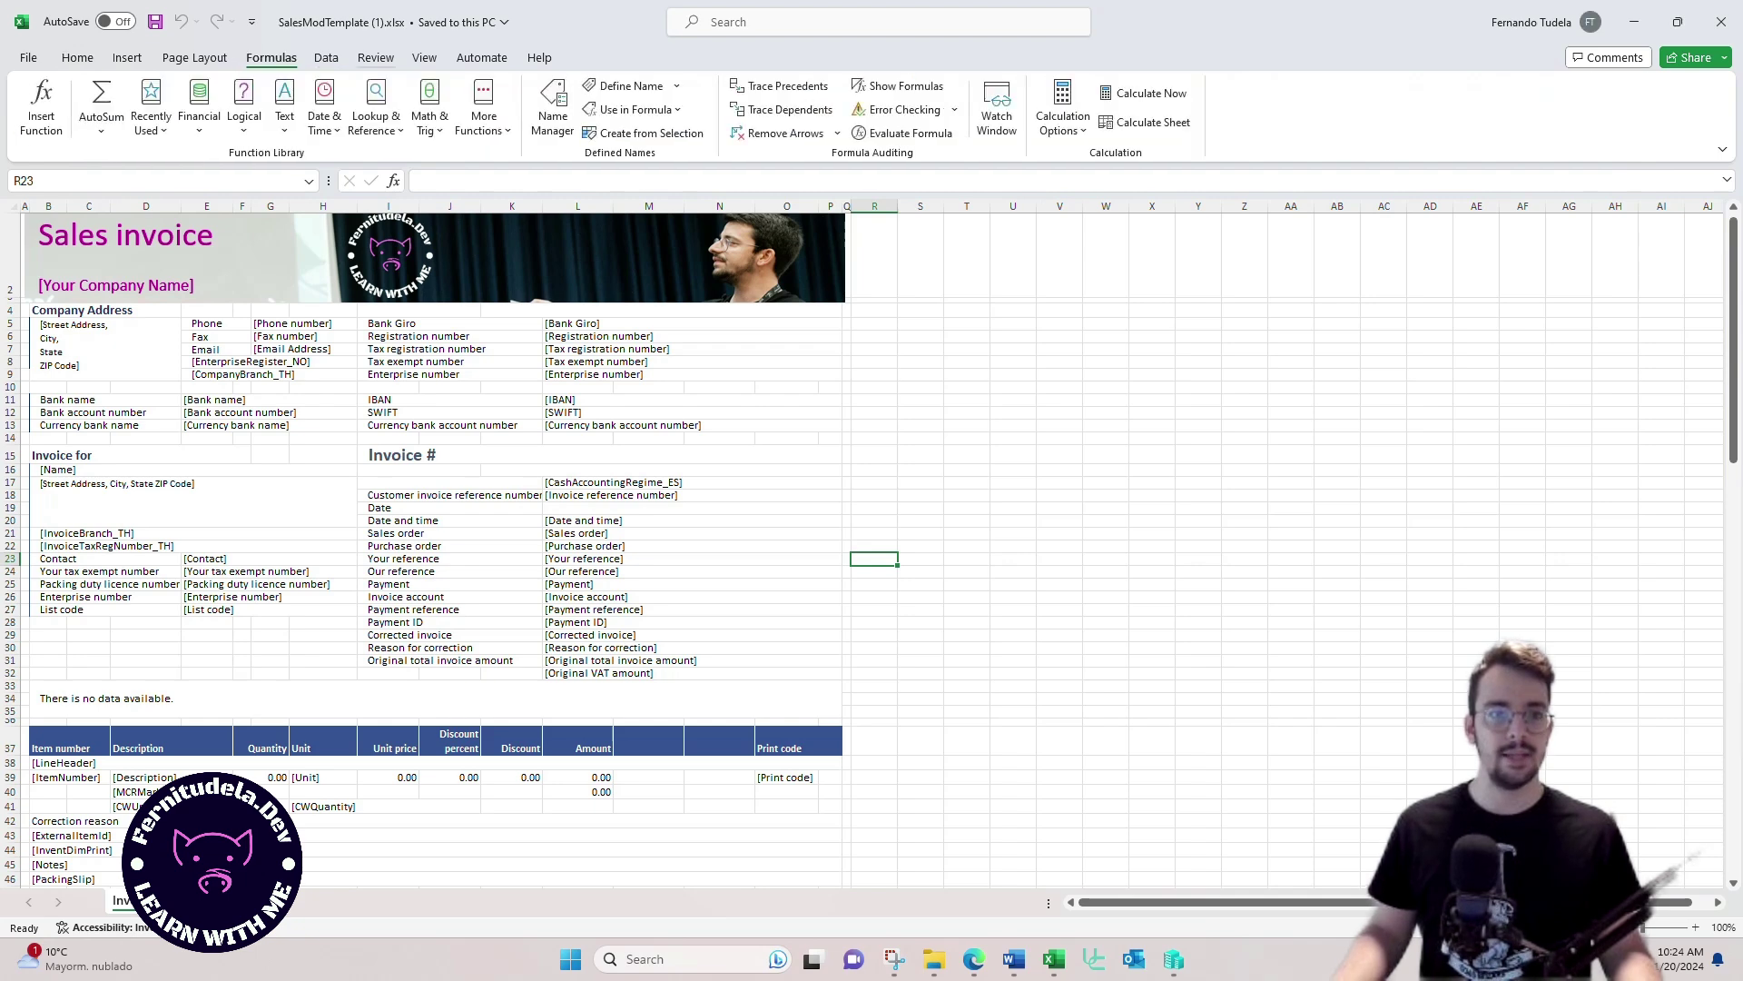
click(425, 57)
click(610, 85)
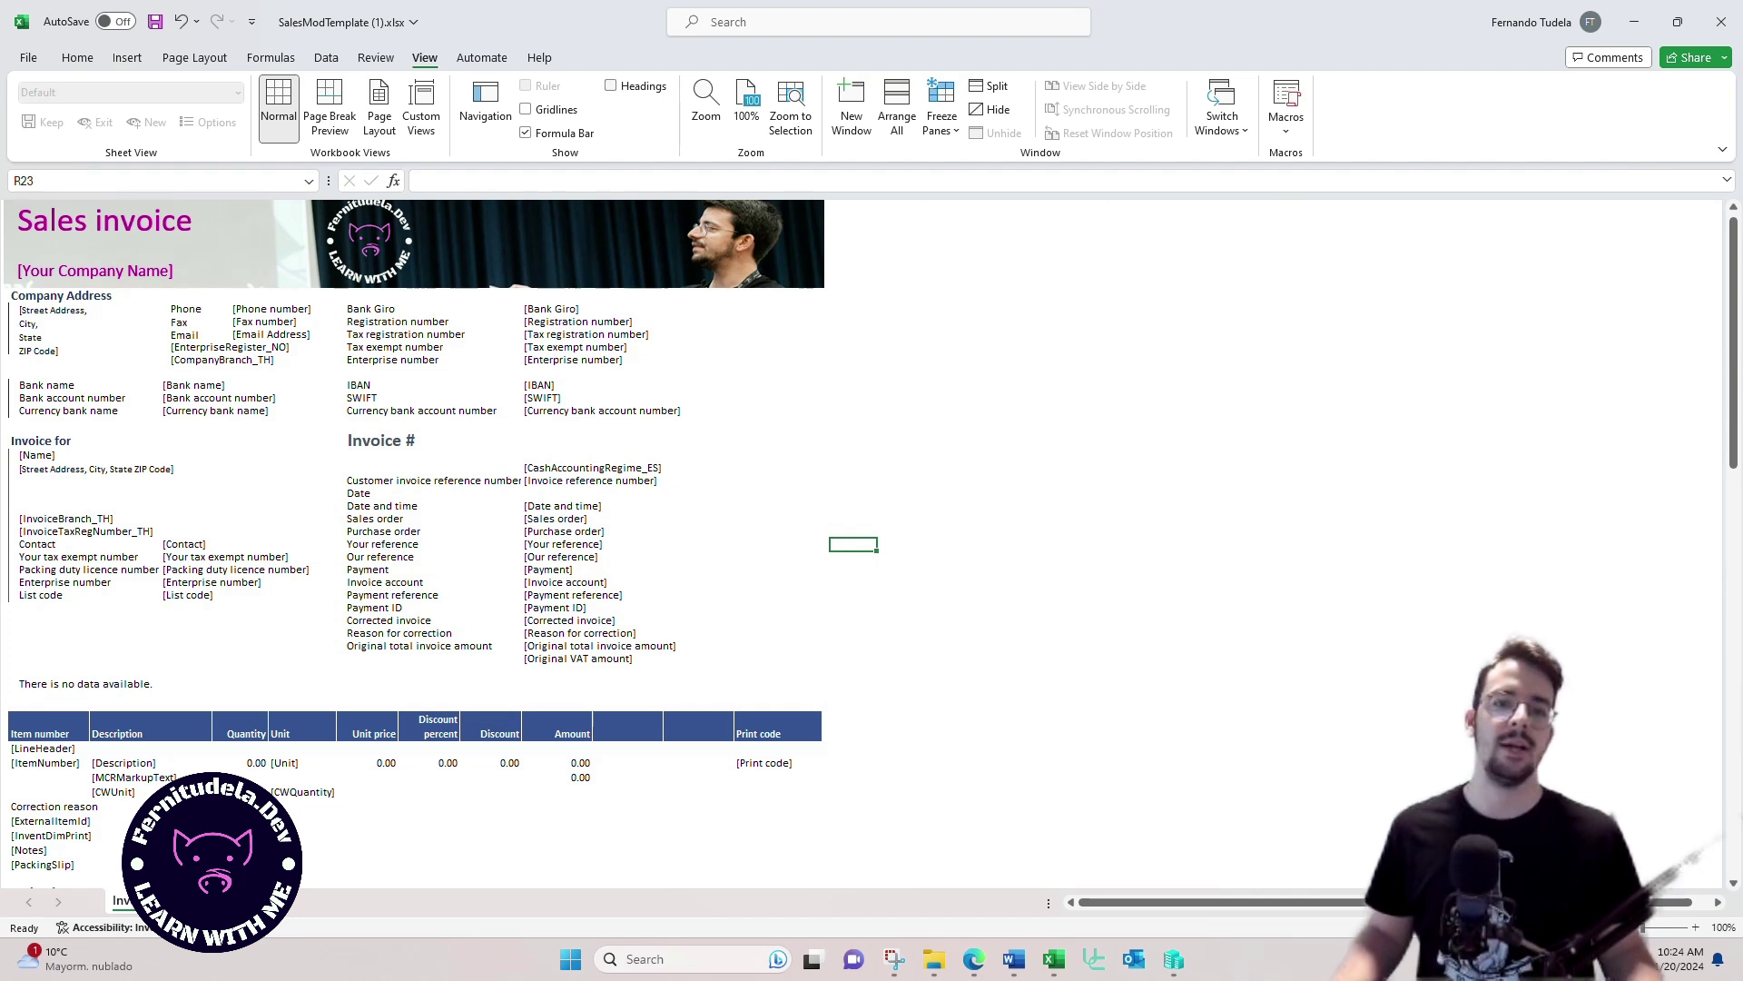
click(610, 85)
key(alt+w)
key(v)
key(g)
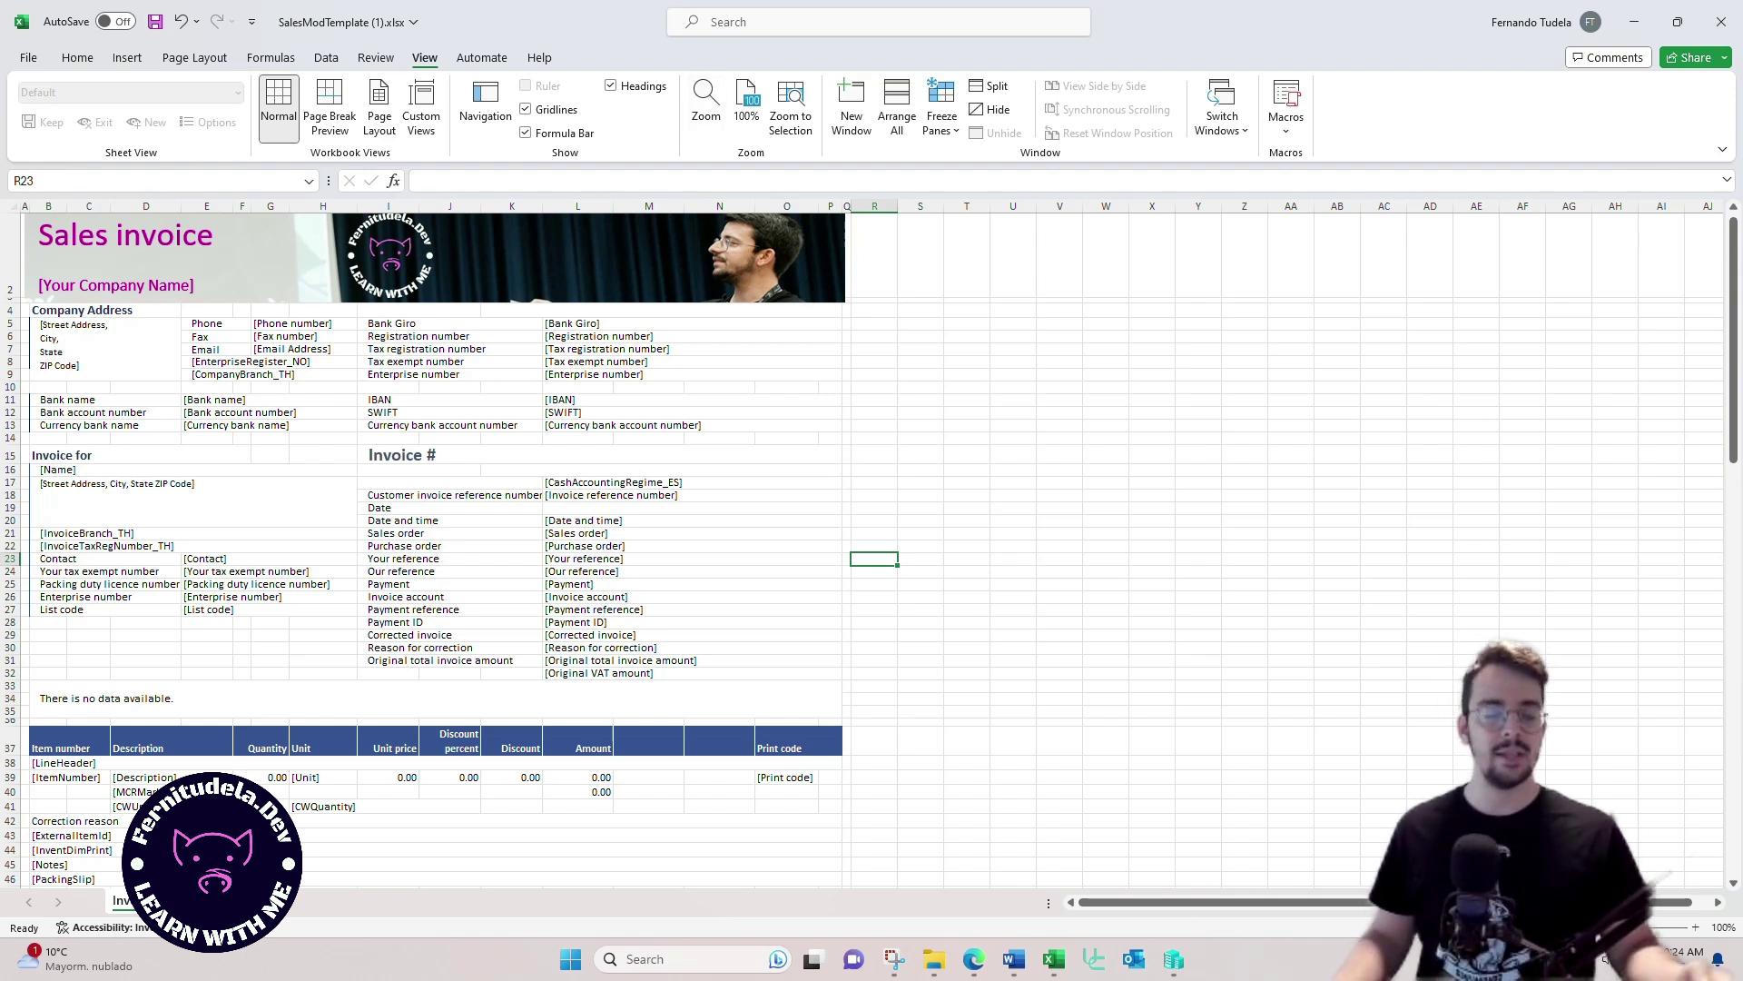
Step: Check the defined names of the IBAN label cell and the Invoice account label in I26
click(449, 399)
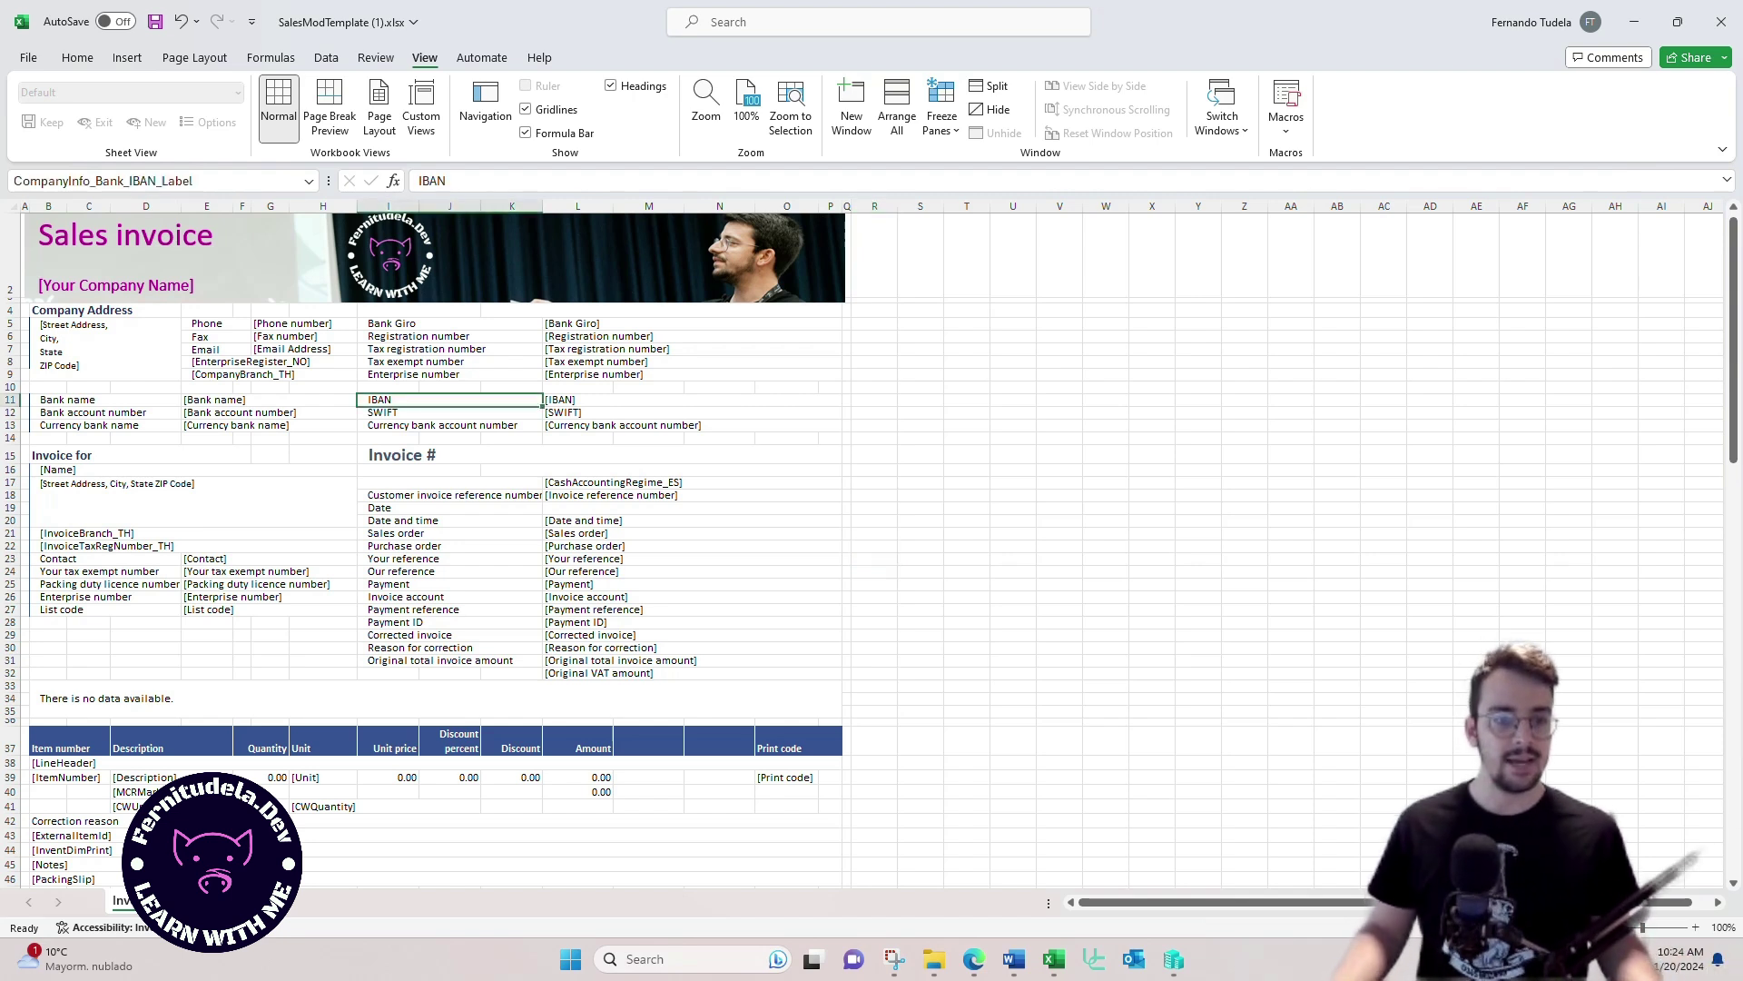
key(F2)
click(599, 454)
click(448, 400)
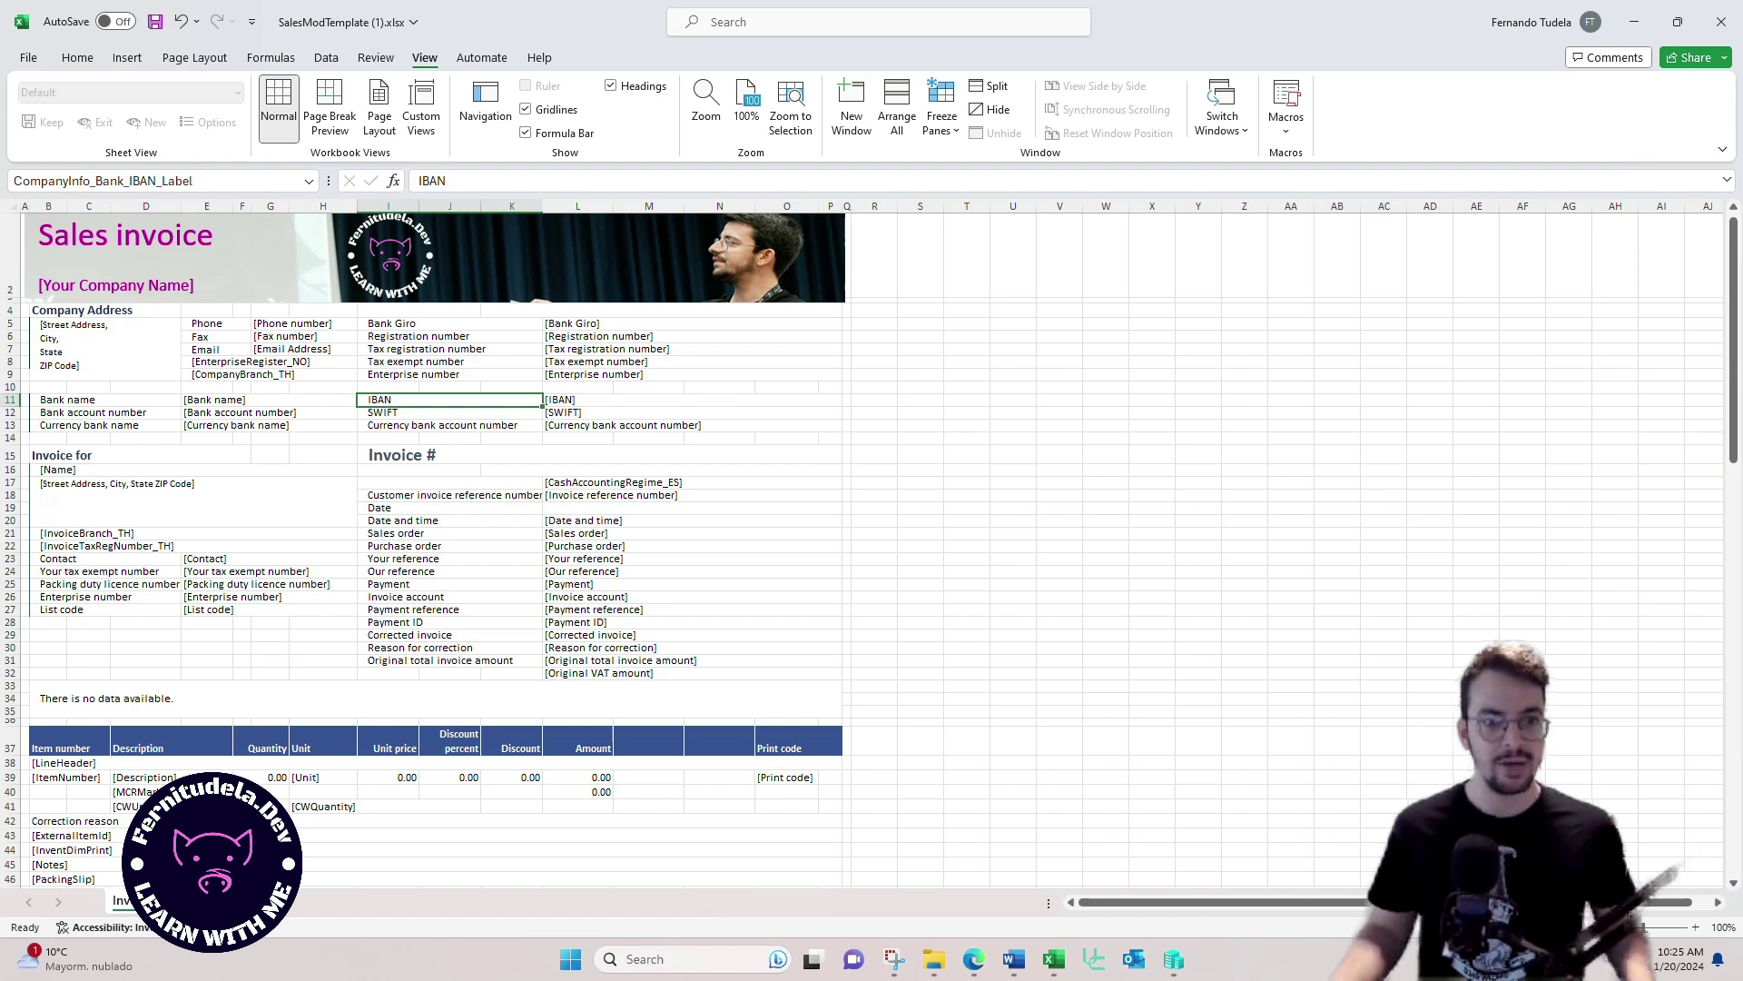
click(159, 181)
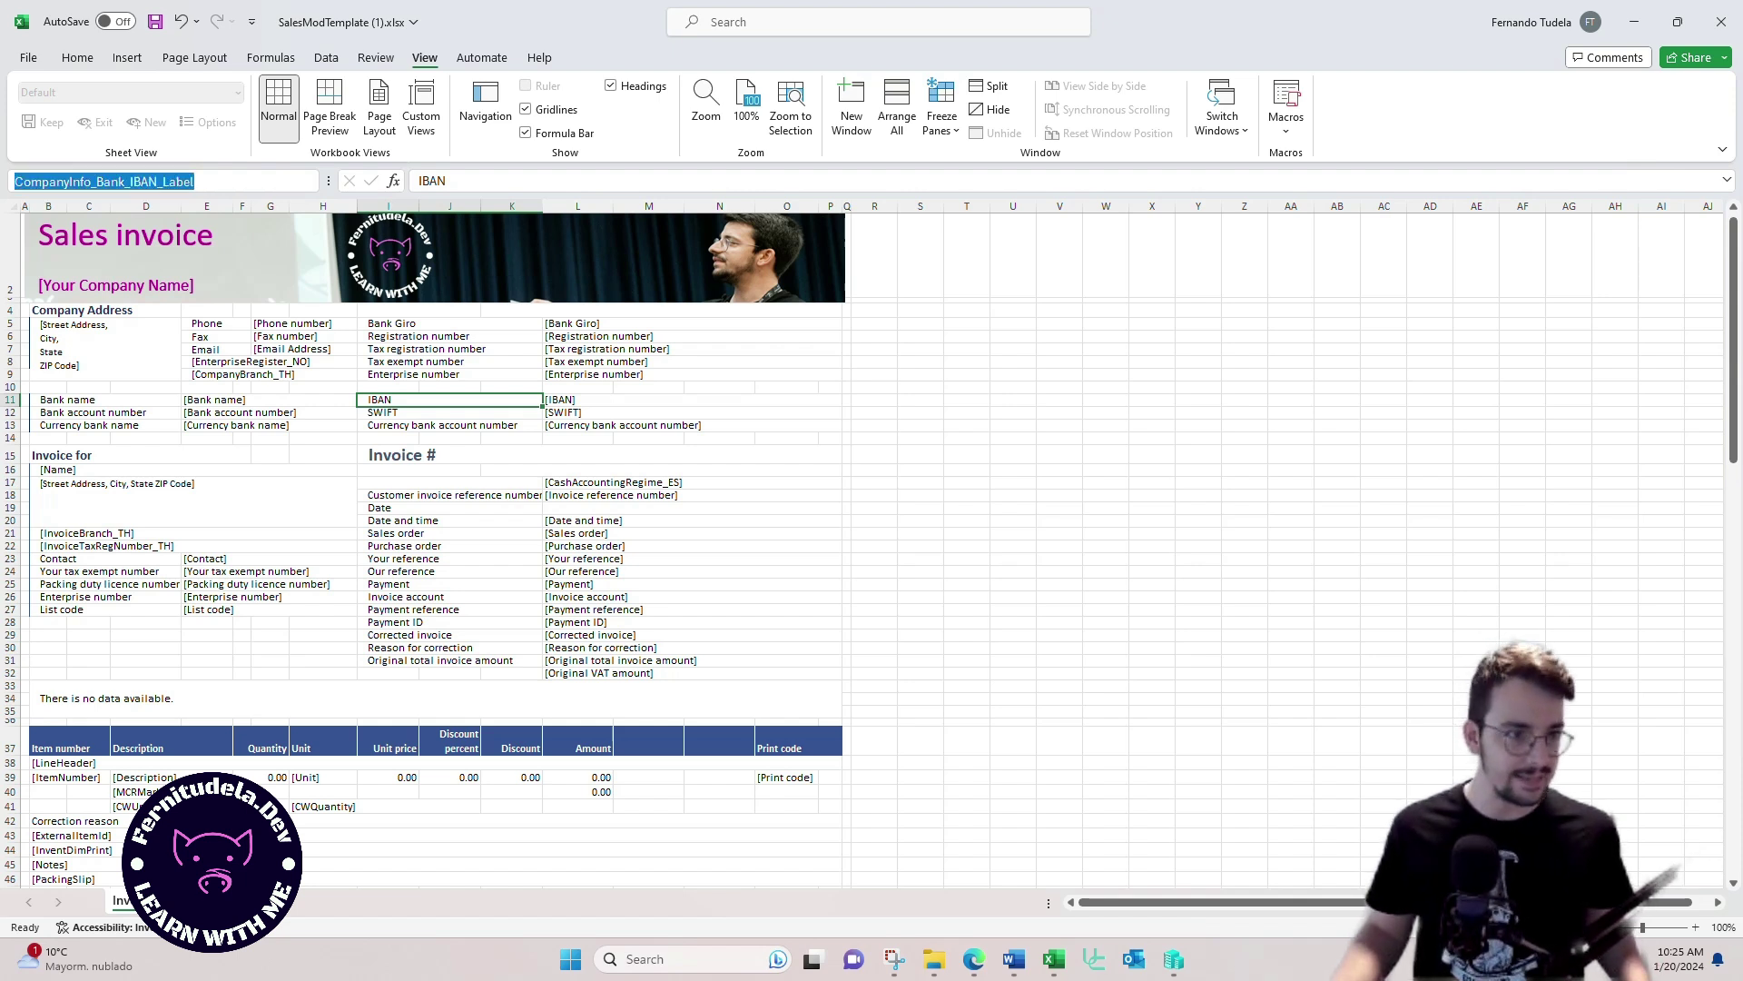
text(I26)
key(Return)
Step: Jump to the named ranges CompanyInfo_BankGiro_Value and DocumentDetails to see what they cover, and reselect the IBAN label cell
click(308, 181)
scroll(155, 287, up, 14)
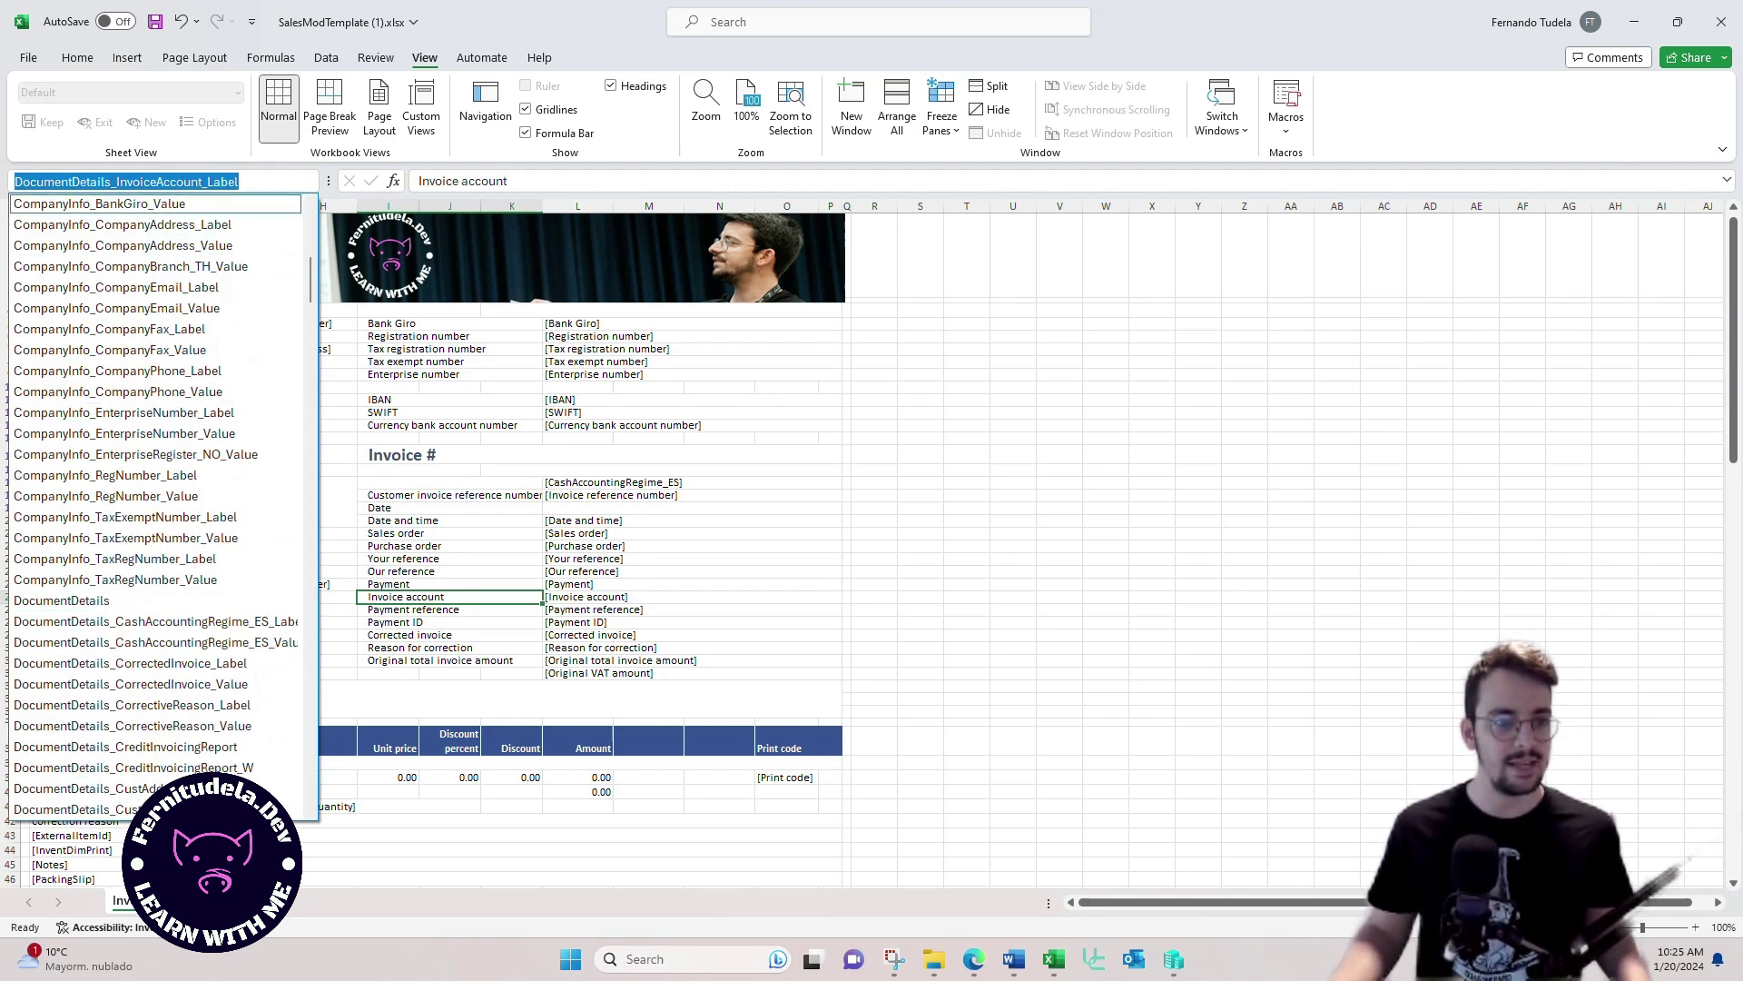
click(99, 203)
click(309, 181)
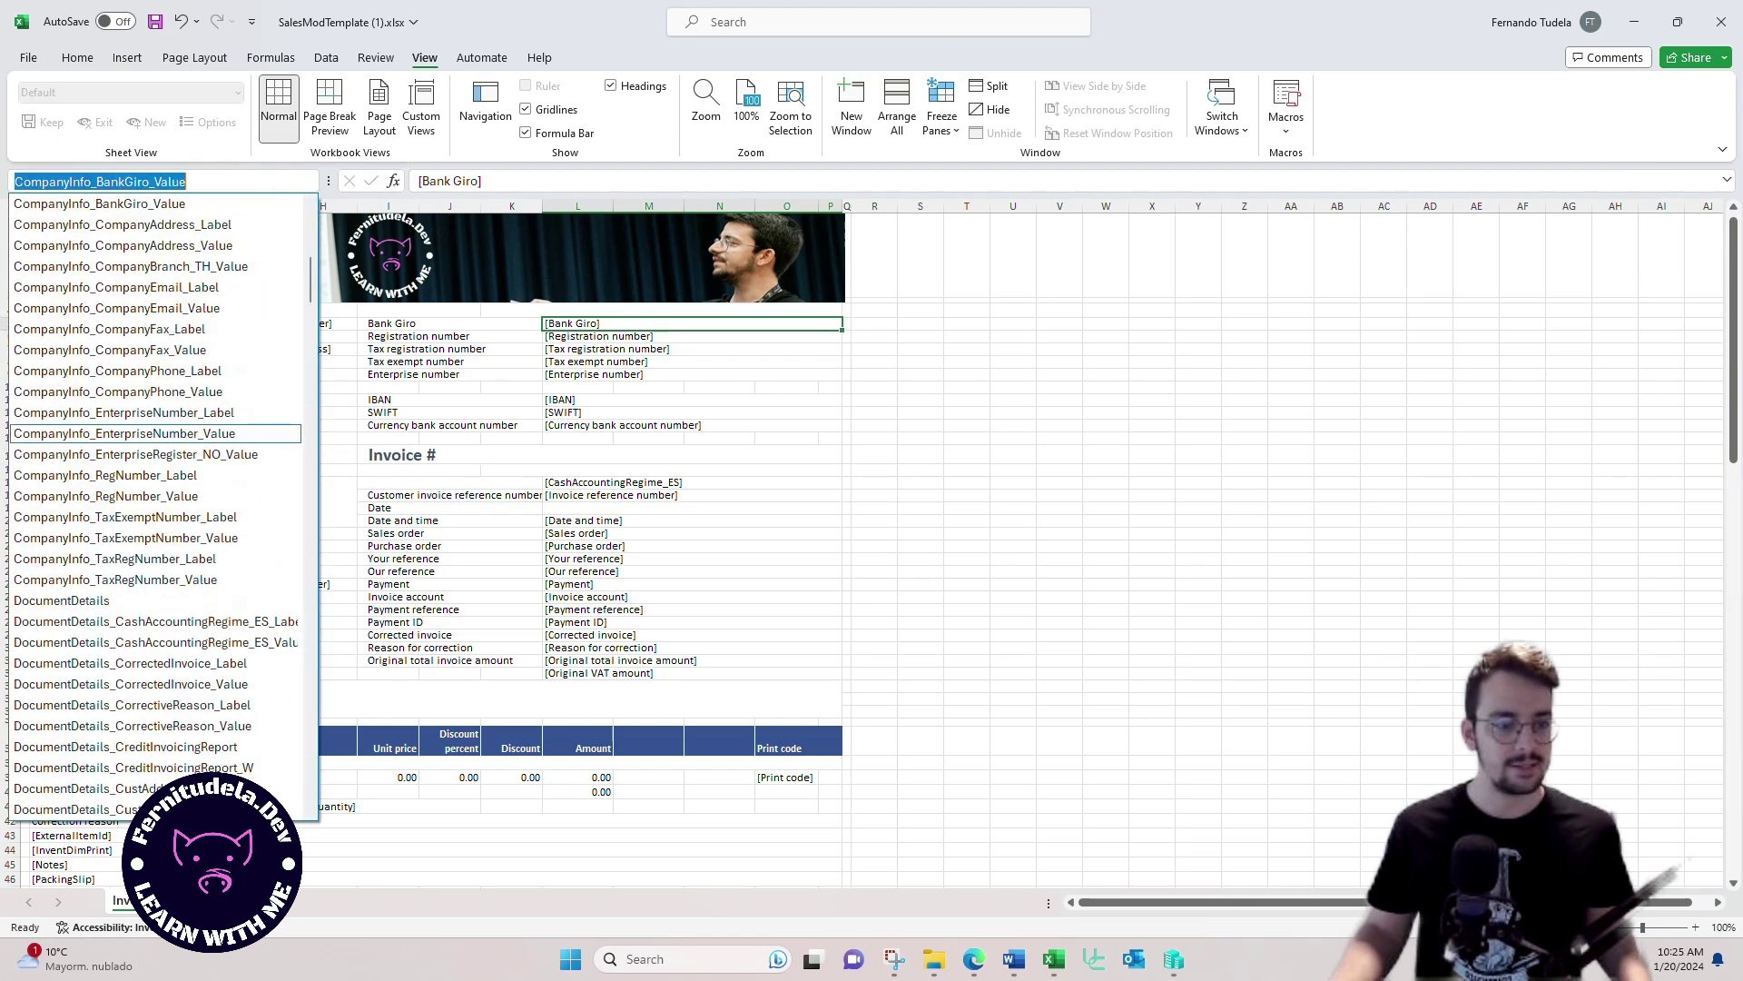
click(72, 601)
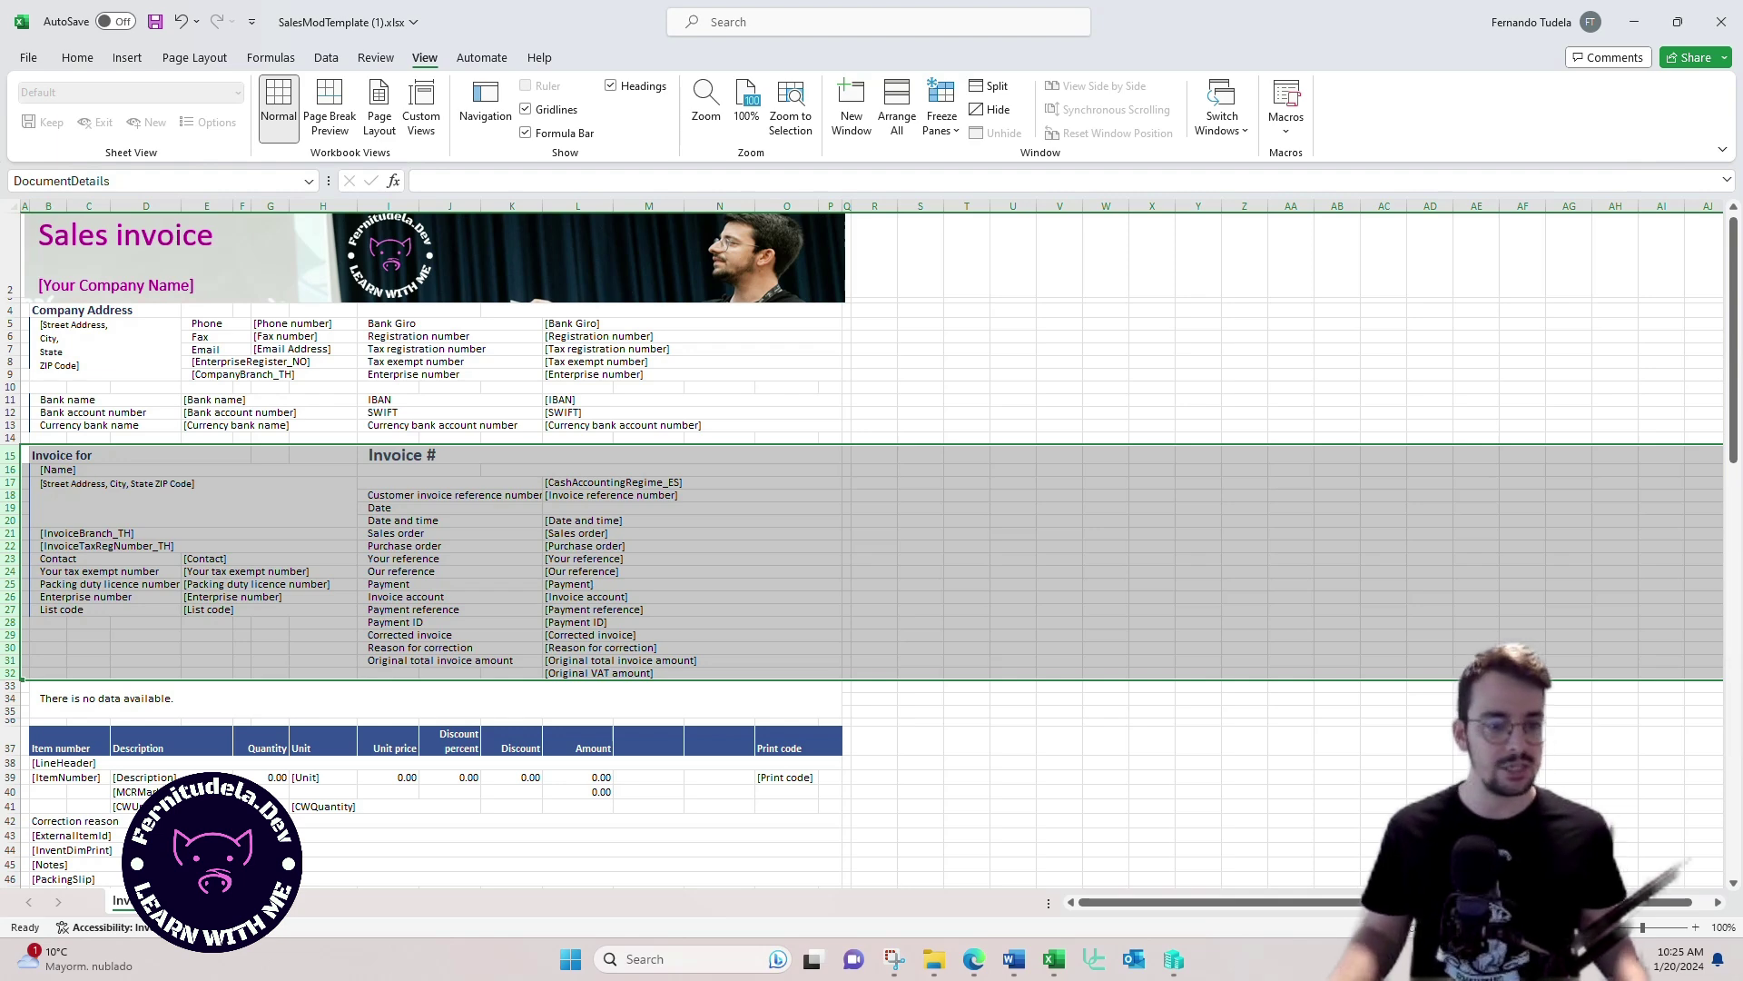
click(388, 387)
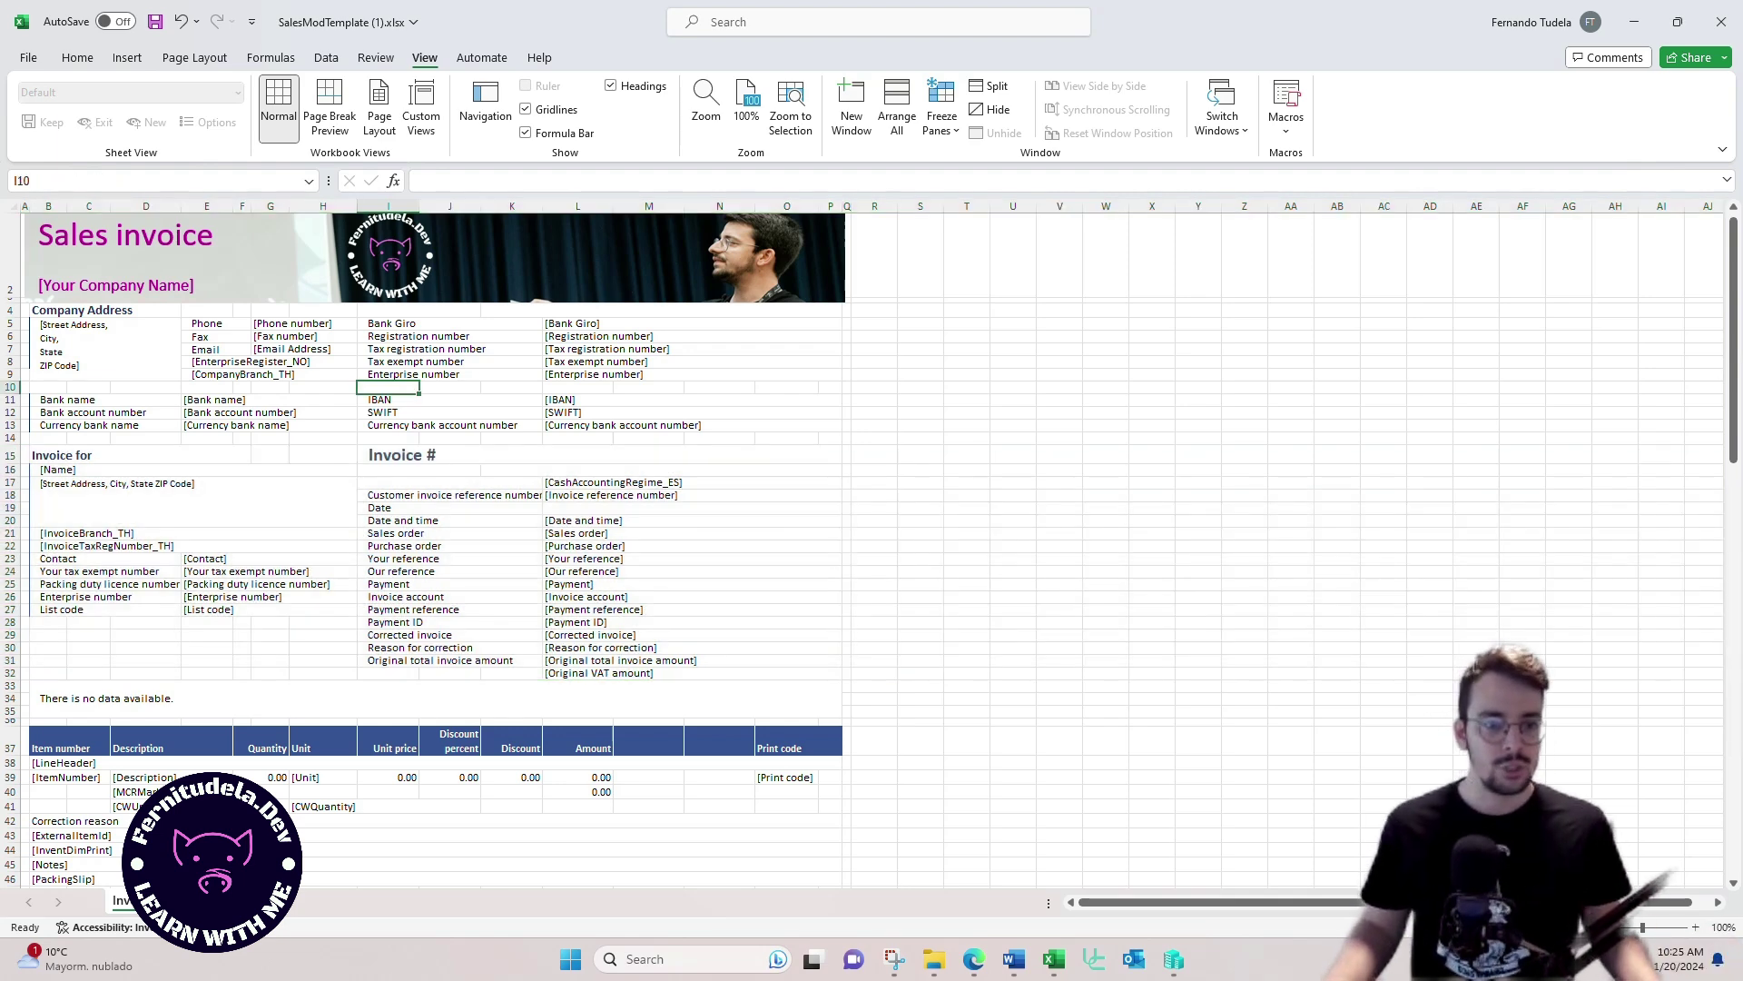
click(450, 400)
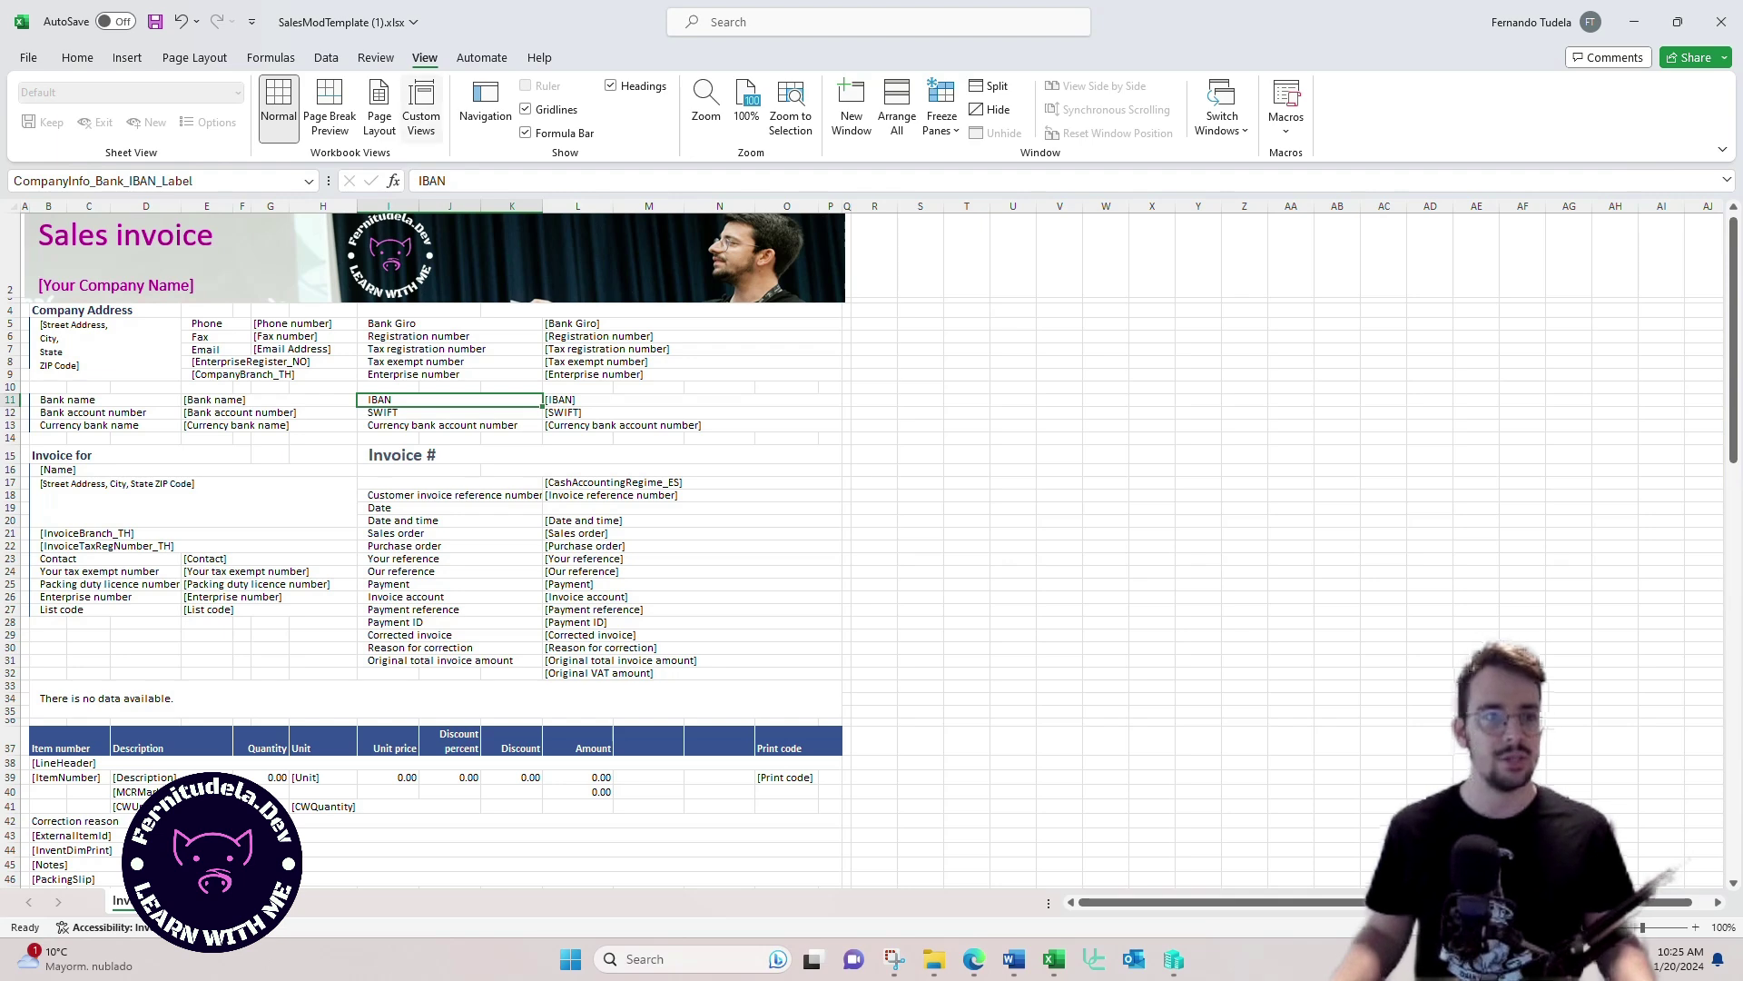
Step: Review the workbook's defined names in the Name Manager with the Name column widened, and close it
click(270, 57)
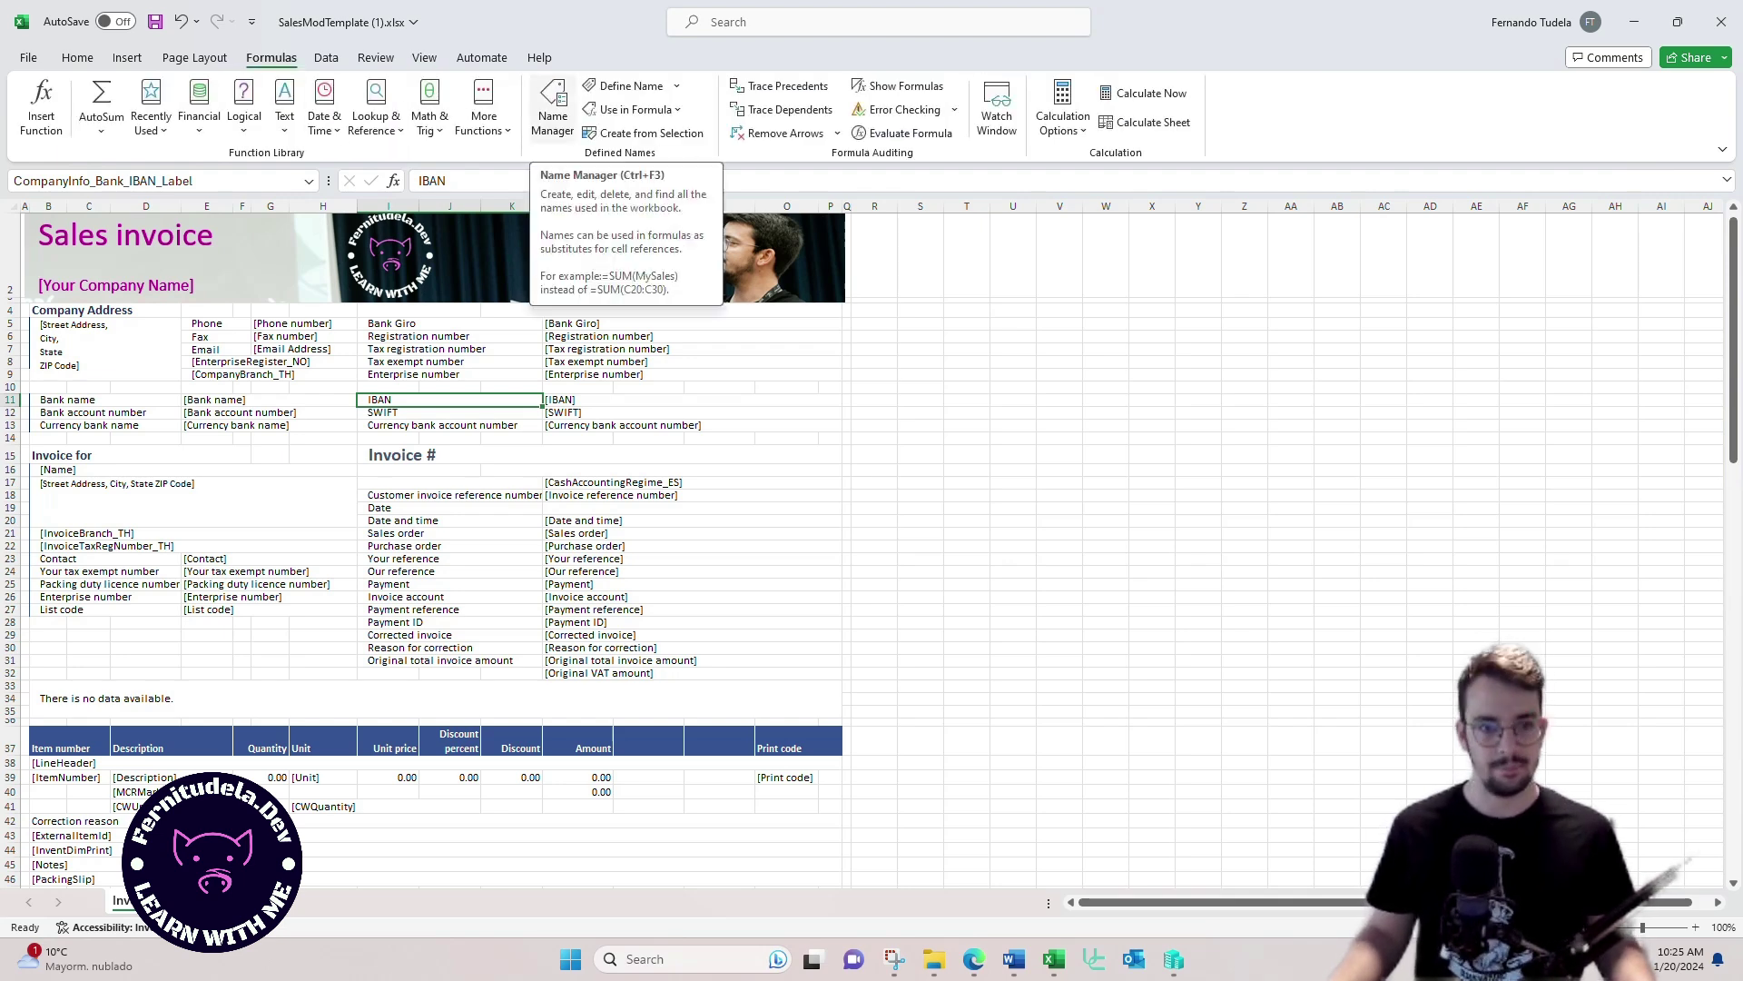
click(553, 107)
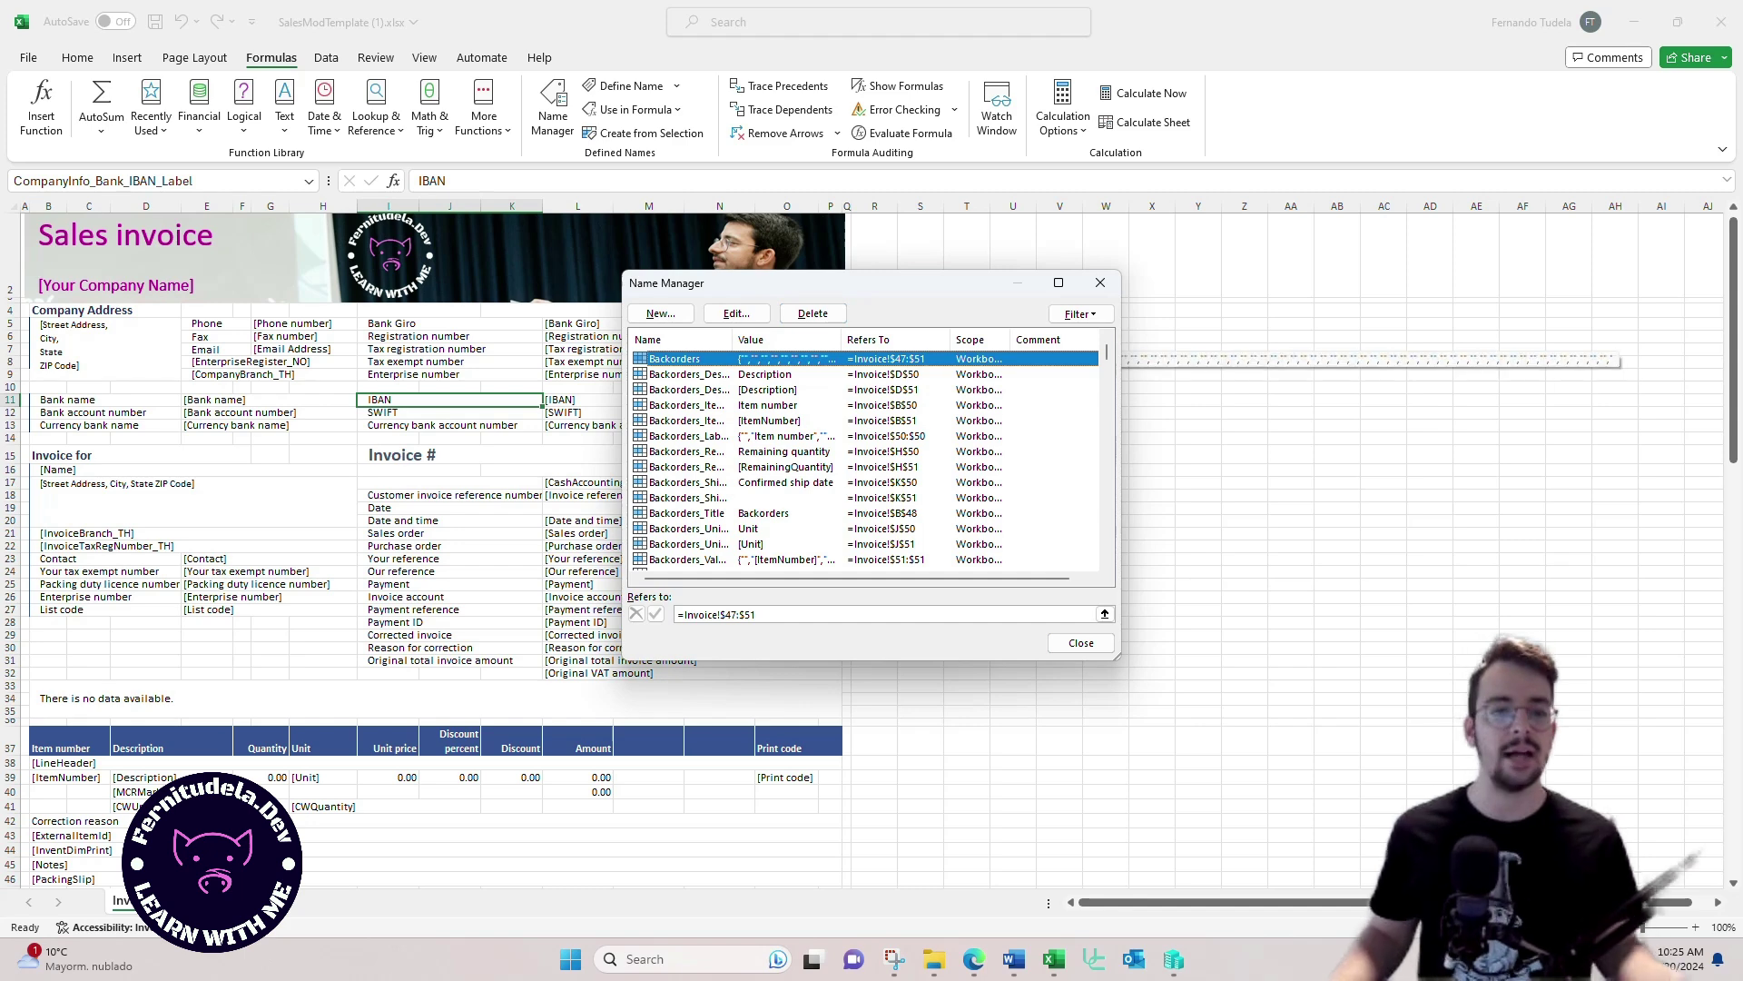
drag(733, 338, 859, 339)
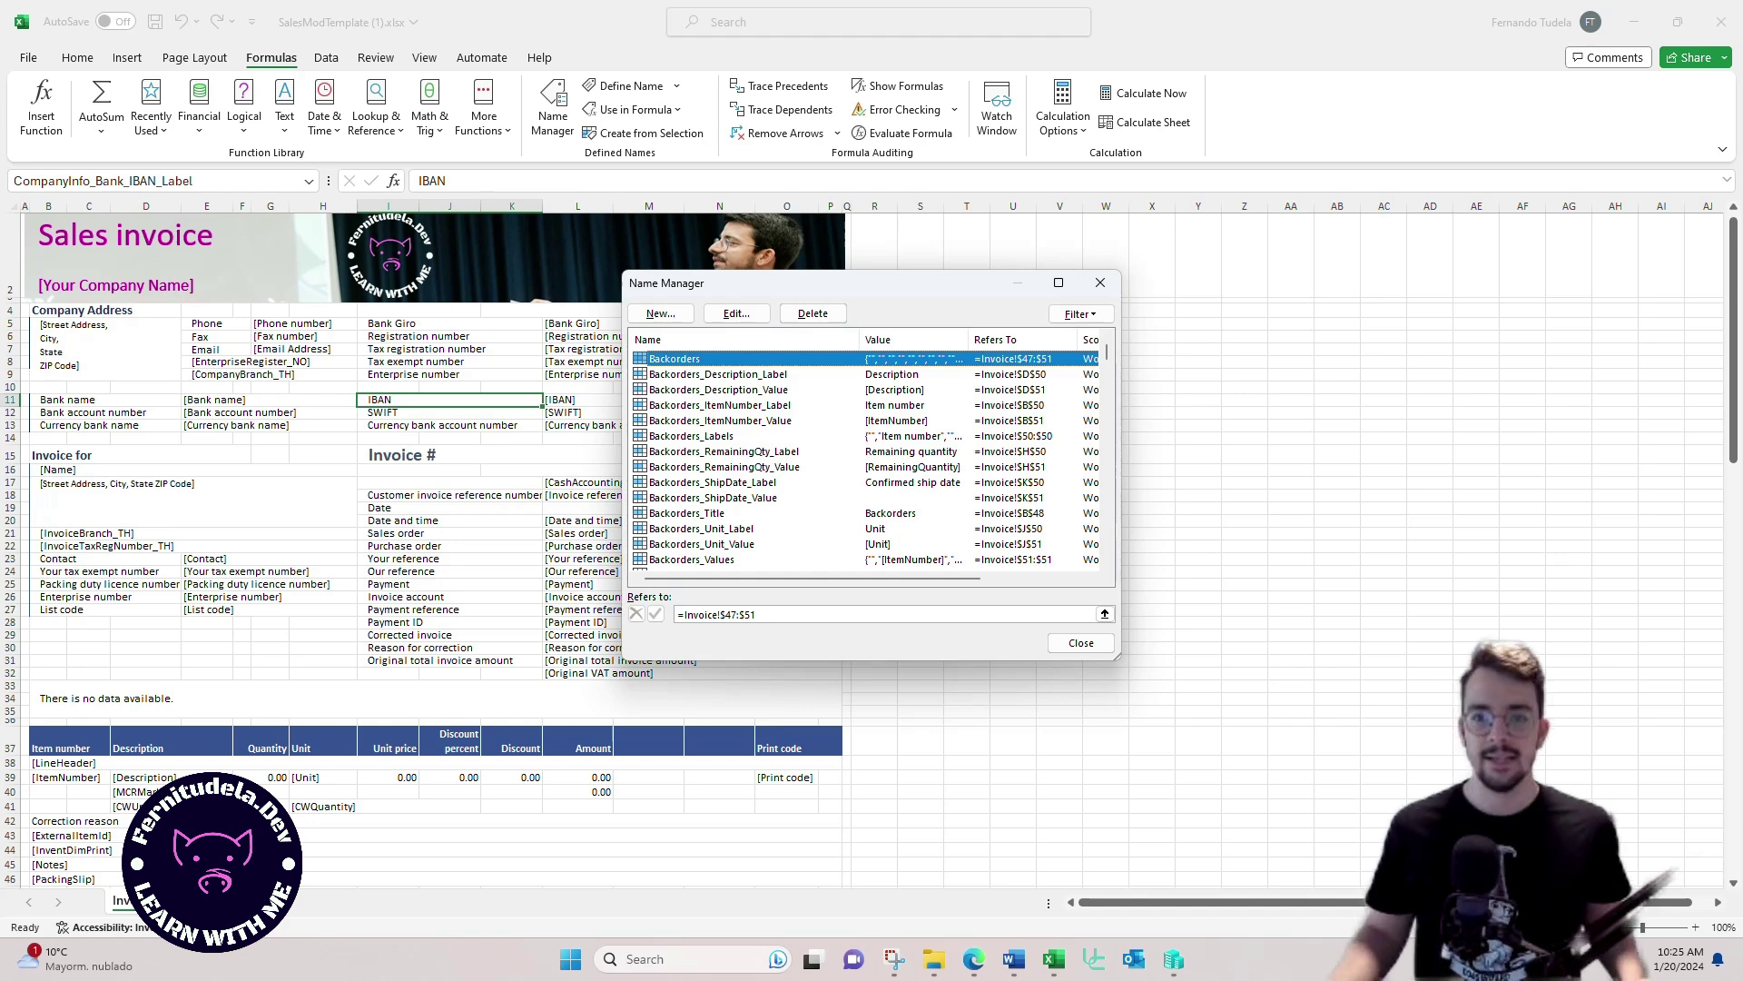
click(1101, 282)
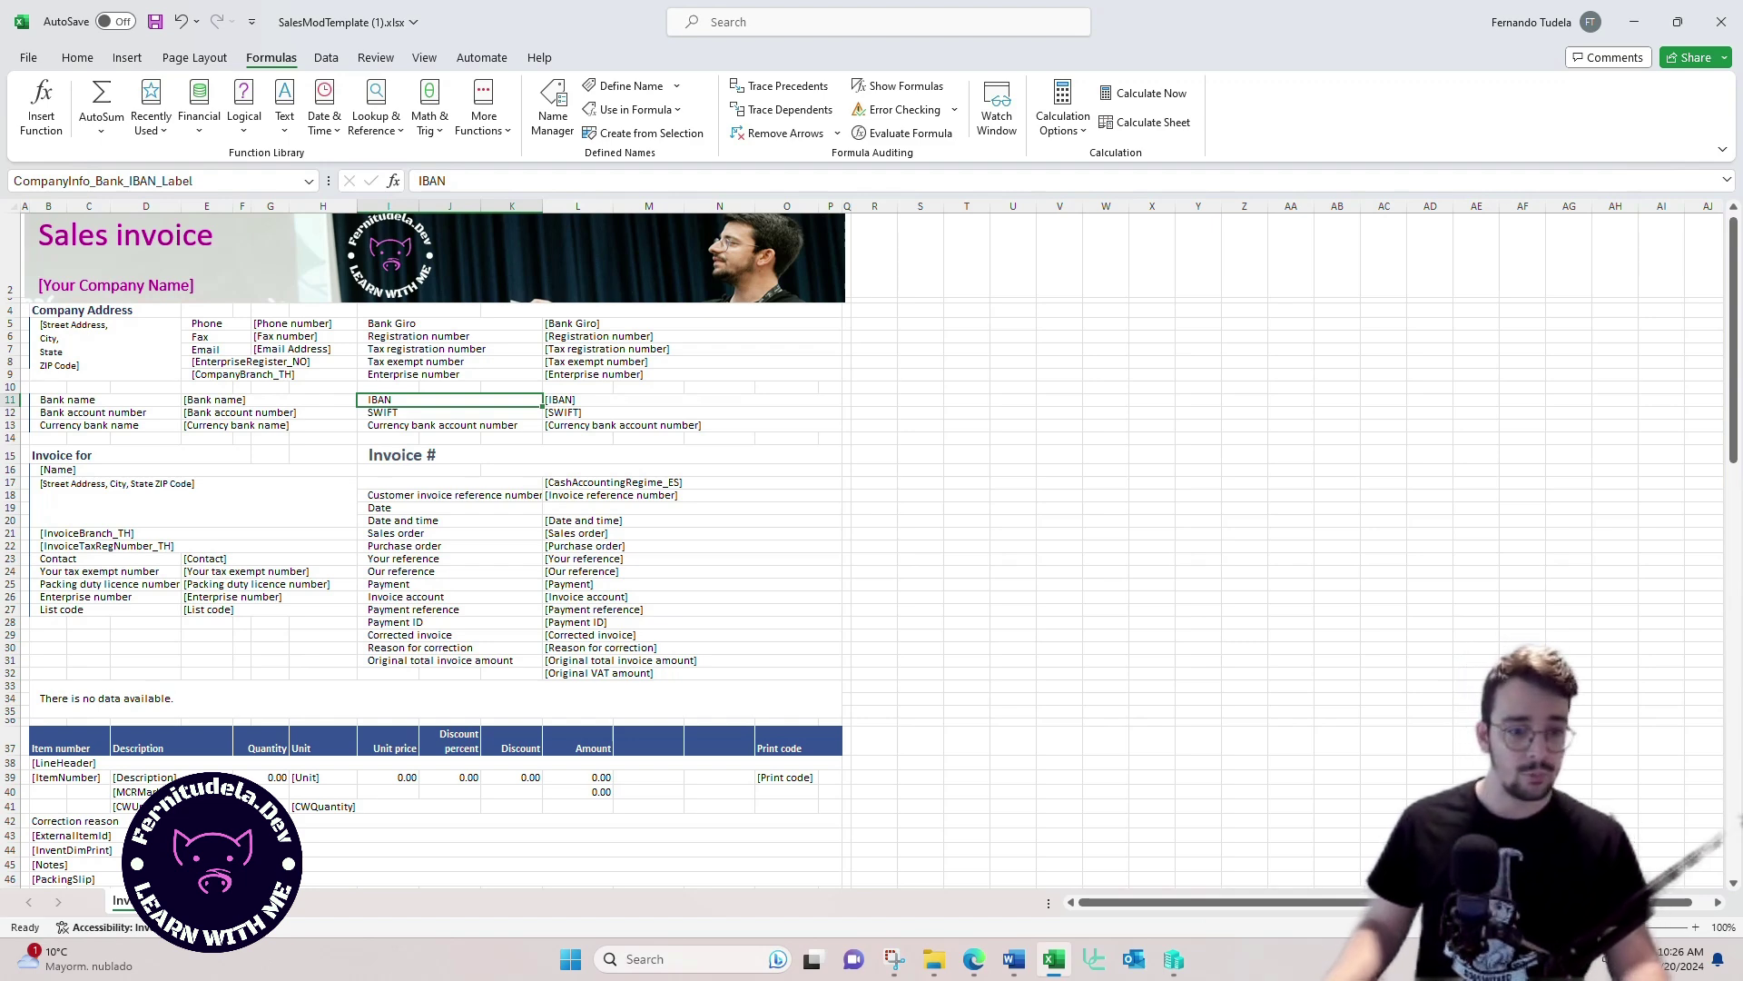
Step: Check the defined name of the [LineHeader] cell, and jump to the named range DocumentDetails to see what it covers
scroll(434, 550, down, 1)
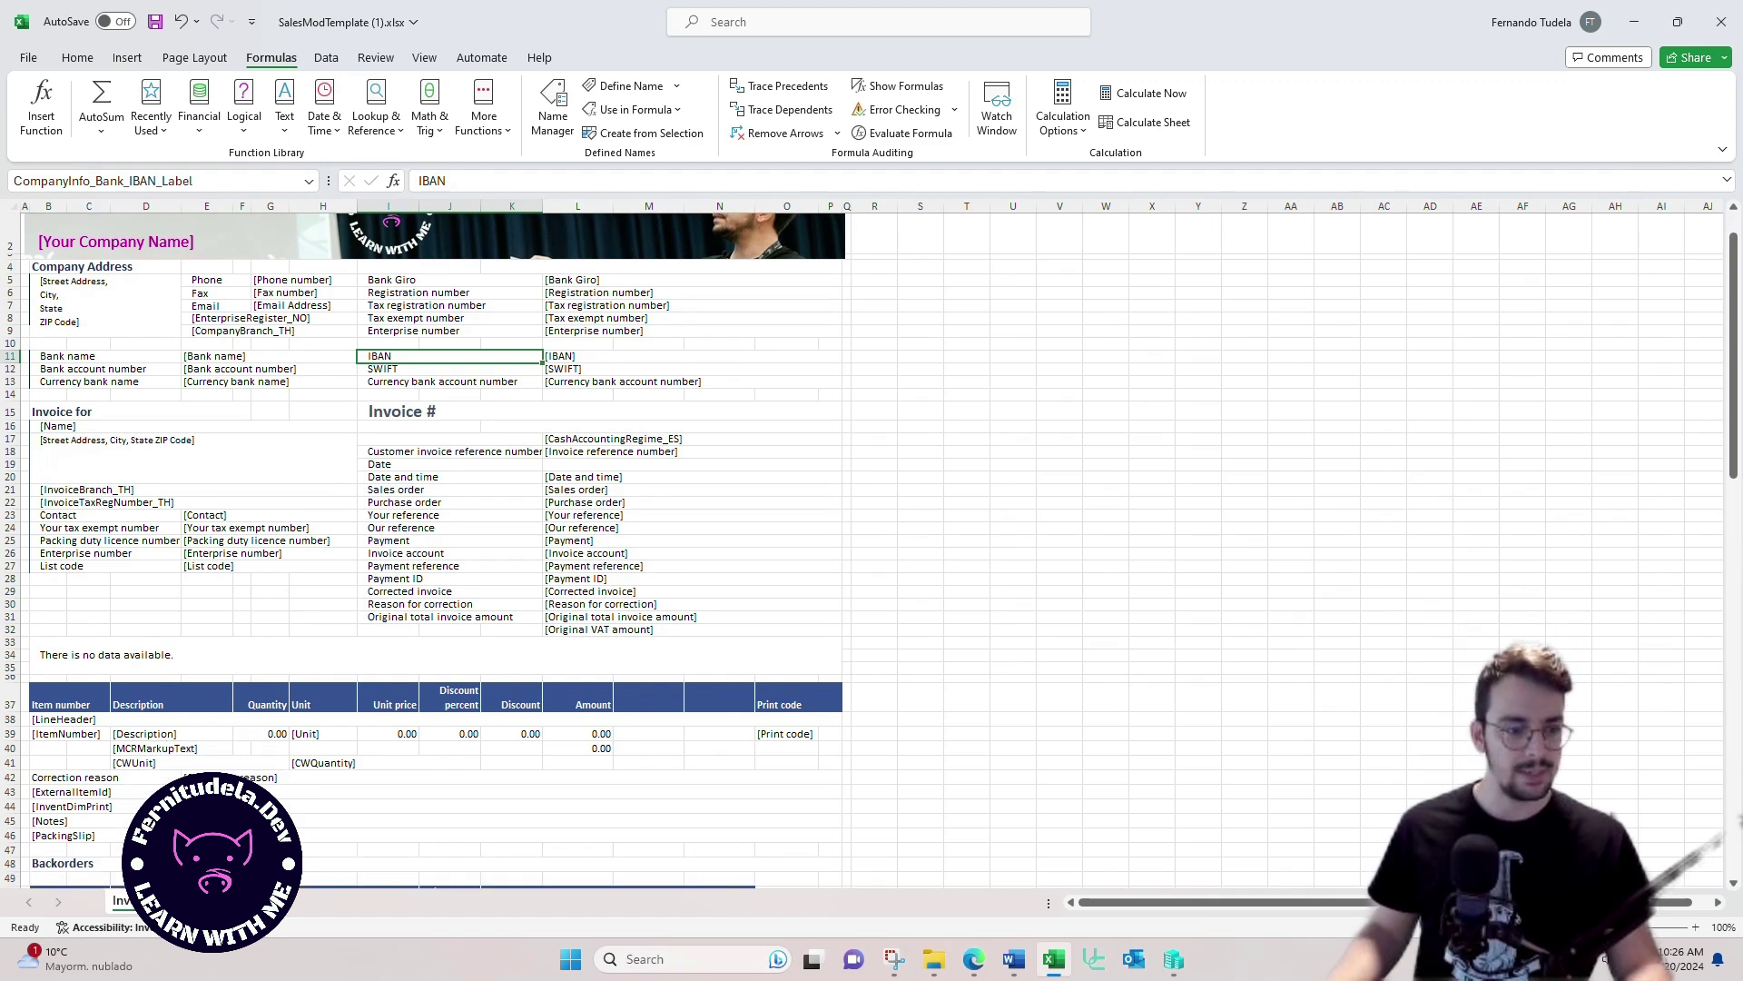
click(434, 719)
scroll(434, 550, up, 1)
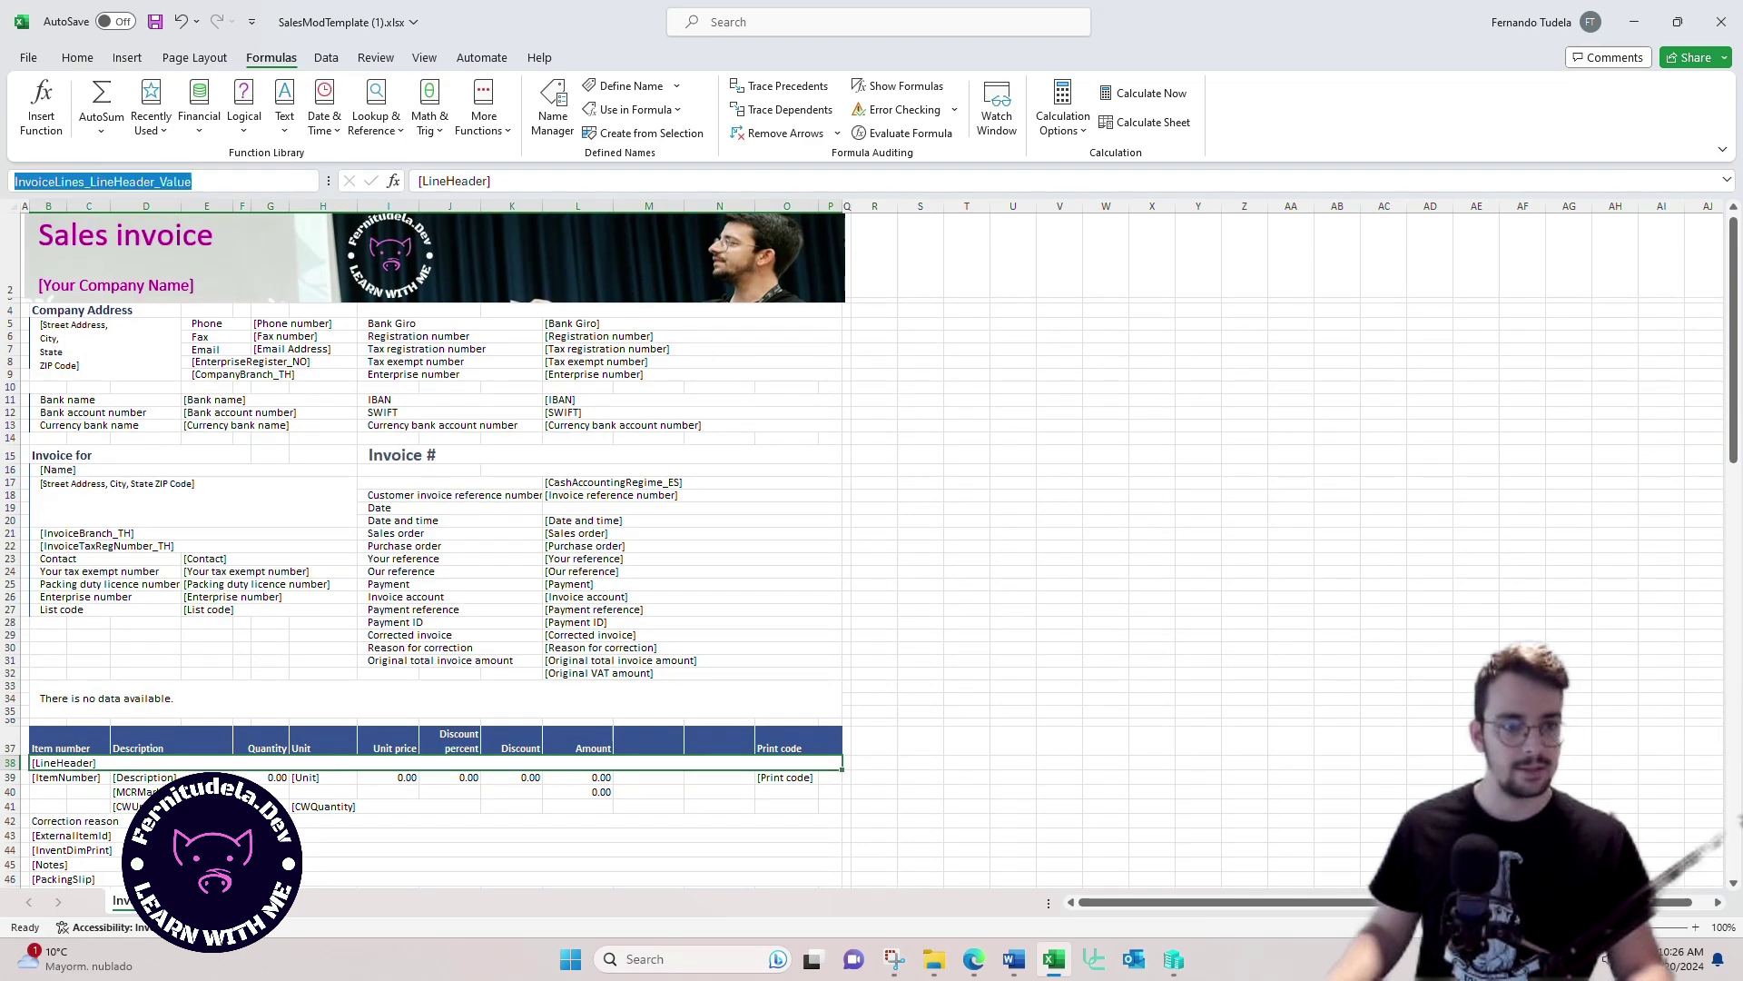
click(308, 181)
scroll(155, 558, up, 5)
scroll(154, 558, up, 8)
scroll(154, 433, up, 7)
scroll(155, 433, up, 3)
scroll(155, 694, up, 4)
scroll(155, 371, up, 8)
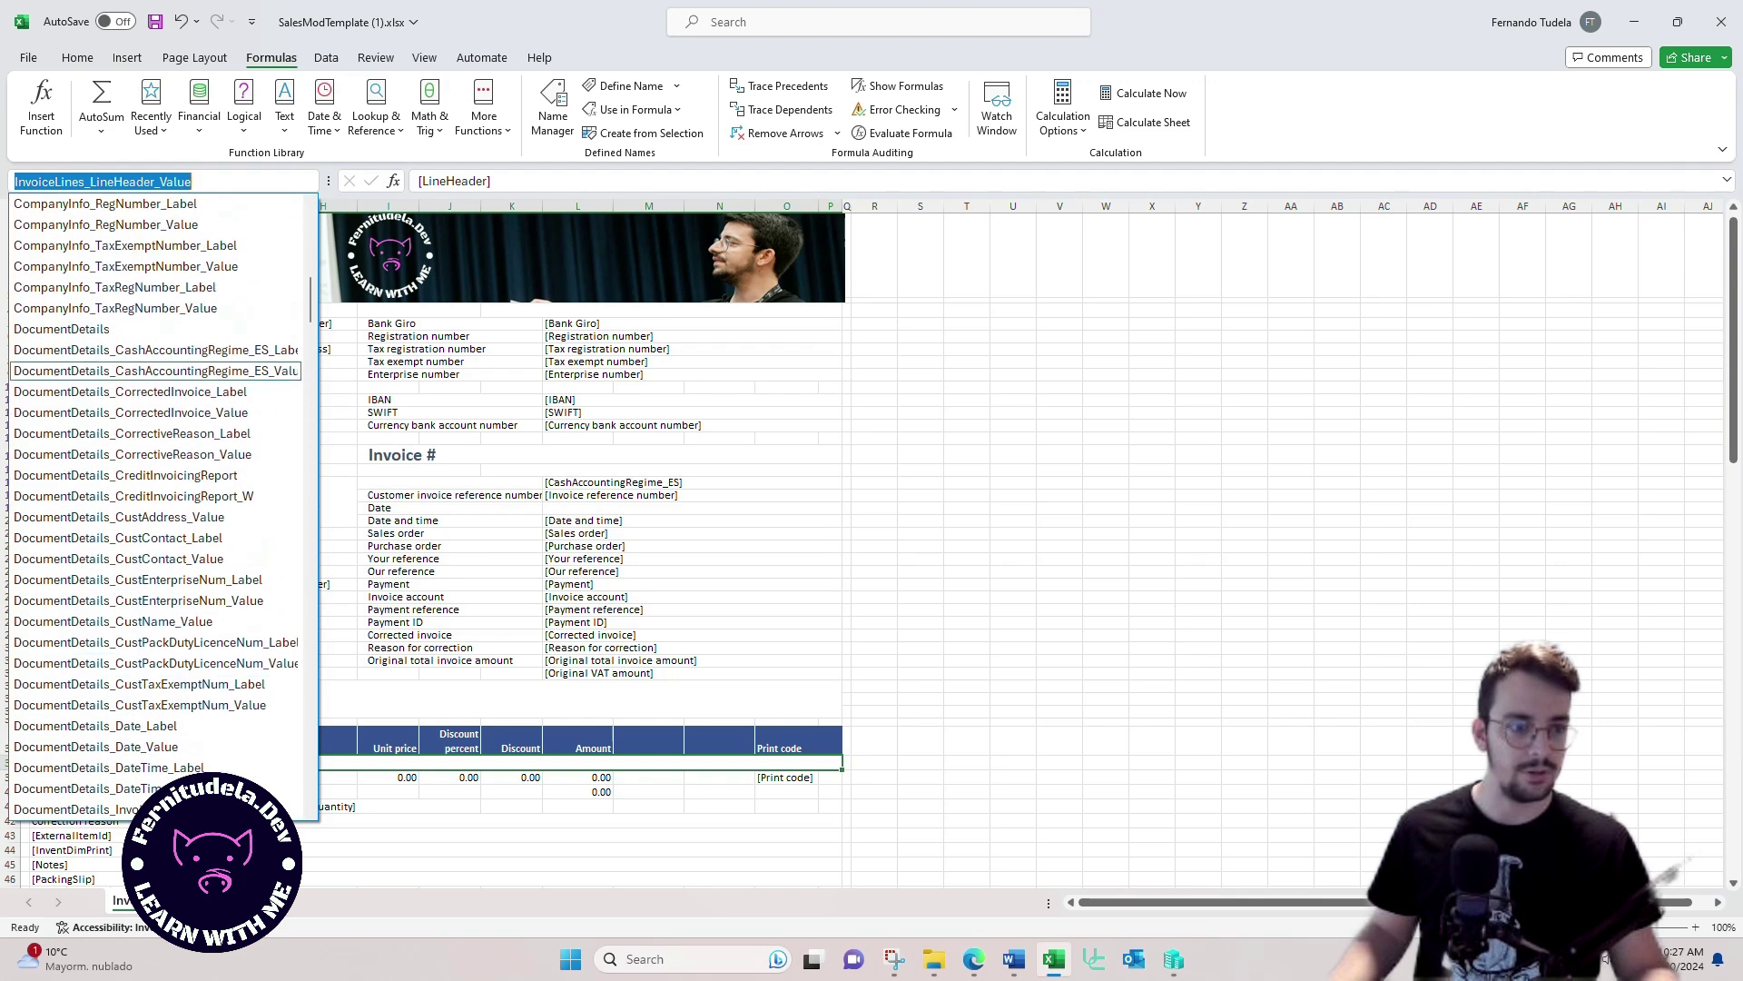
click(155, 328)
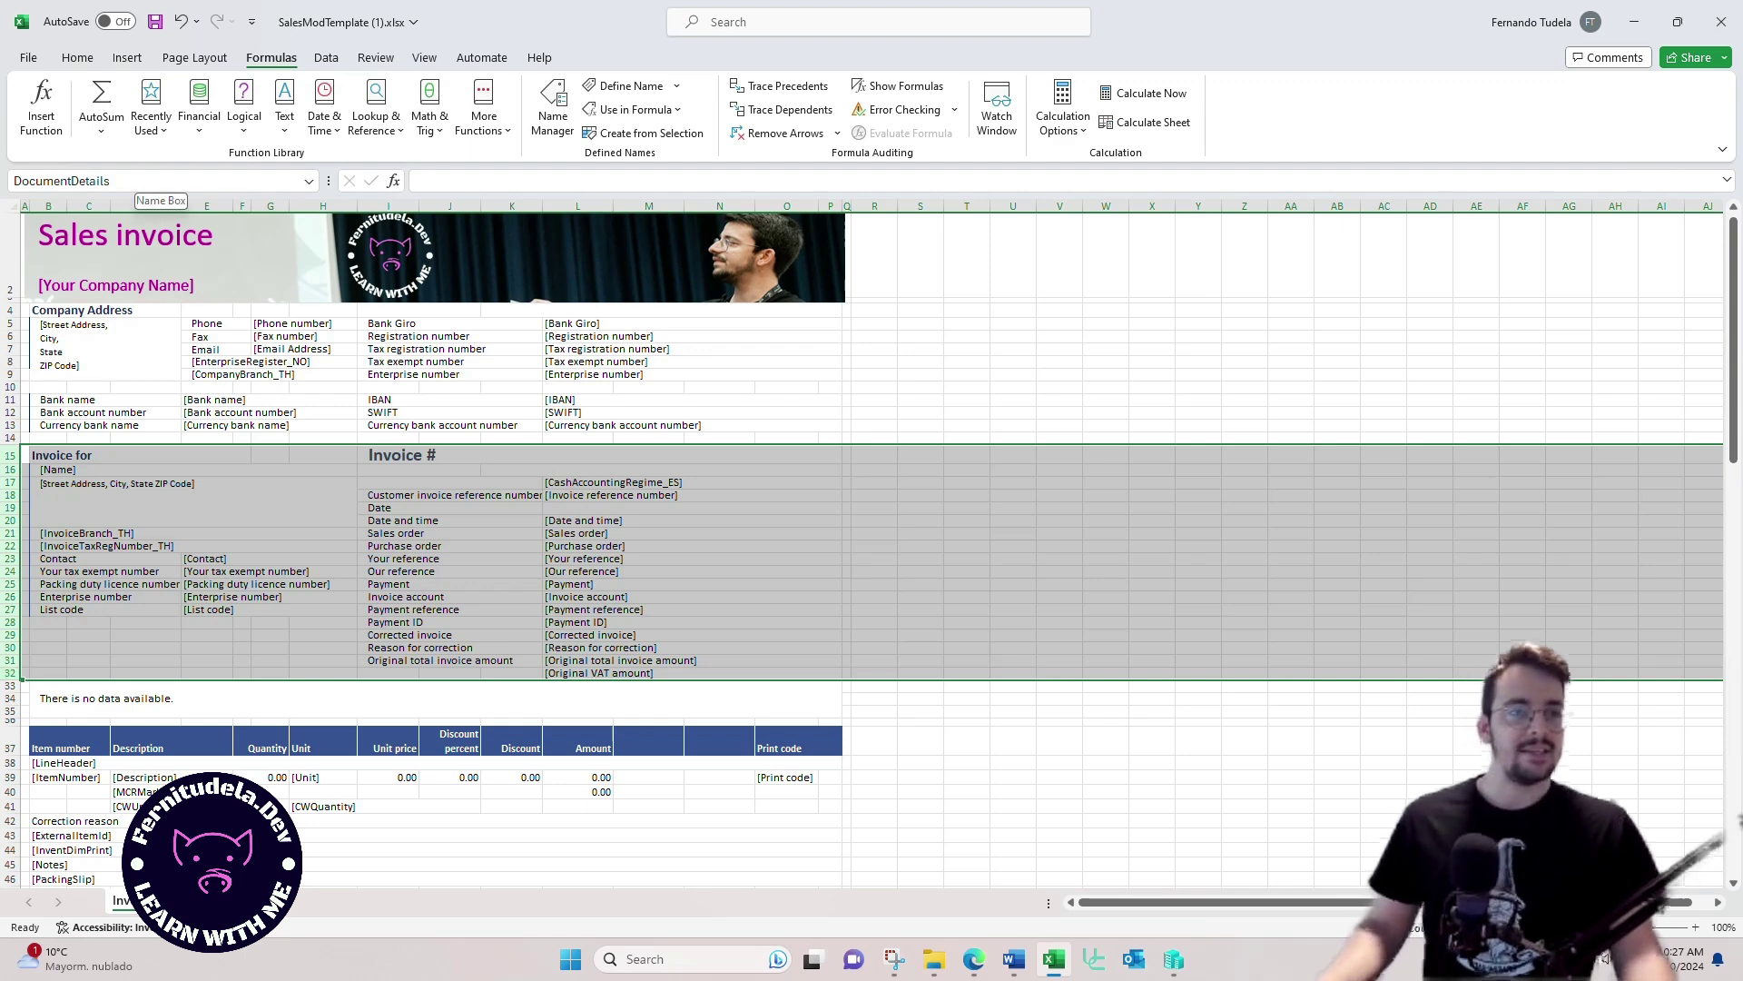
Step: Find the named range Header among the workbook's names and jump to it to see the rows it covers
click(309, 180)
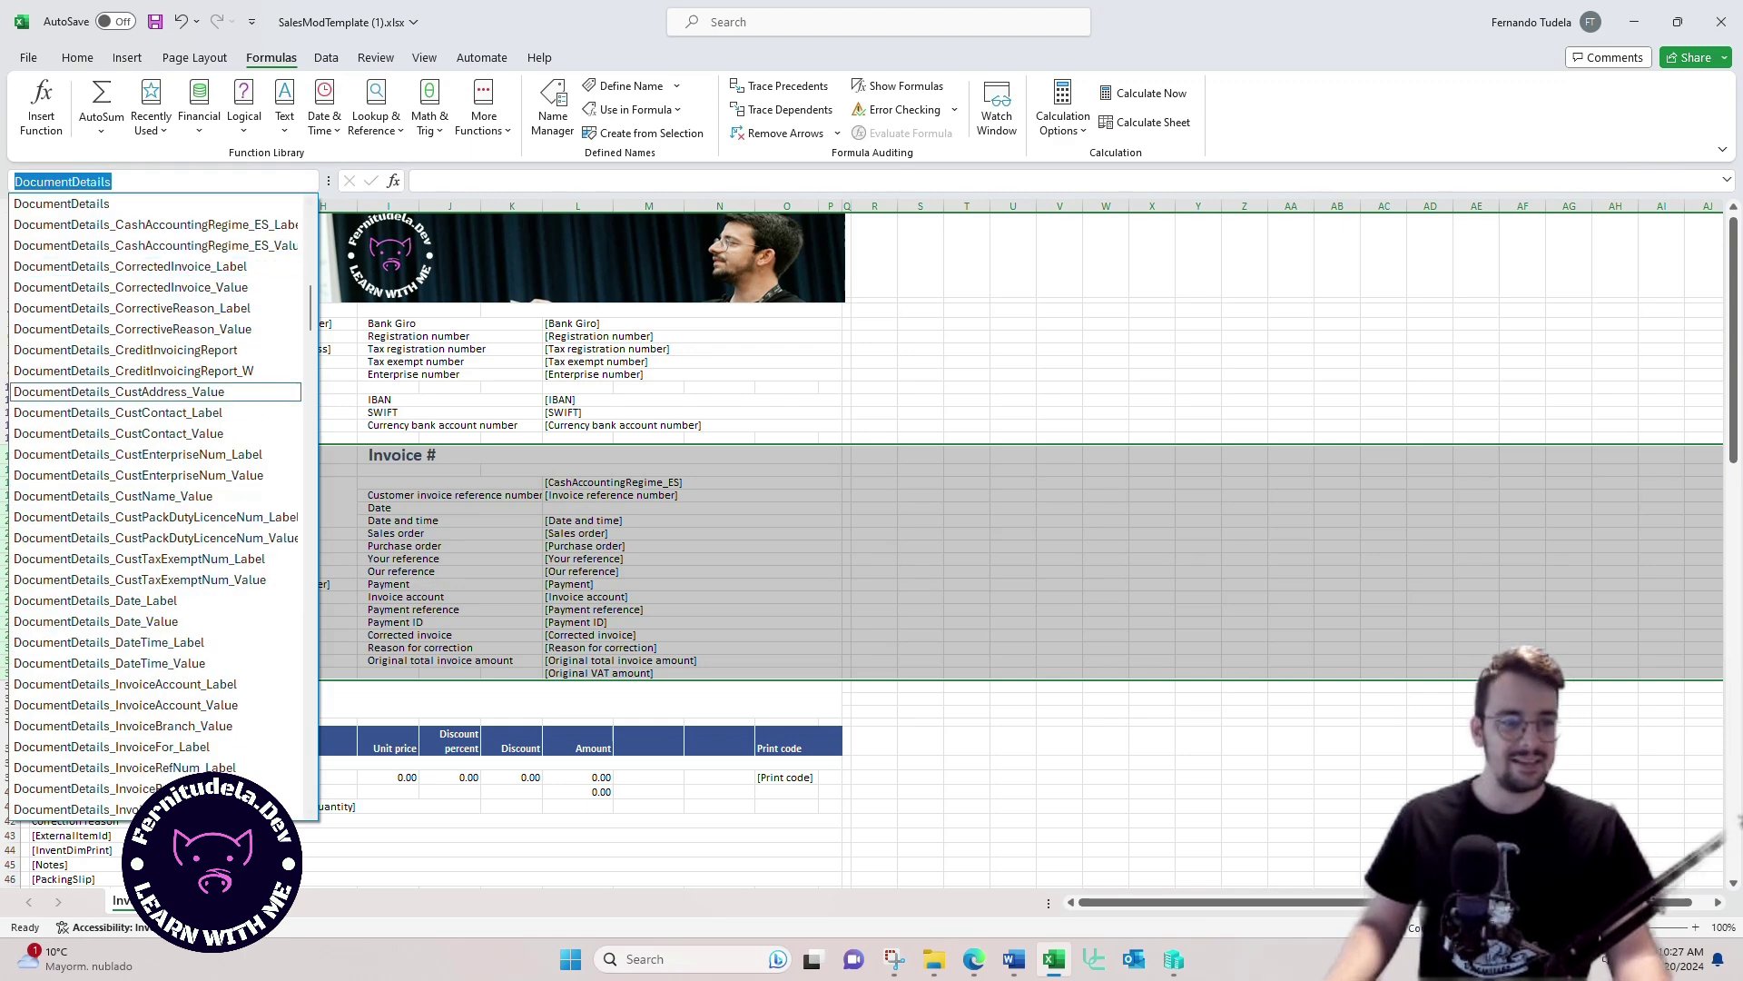
scroll(155, 508, up, 15)
scroll(155, 508, down, 20)
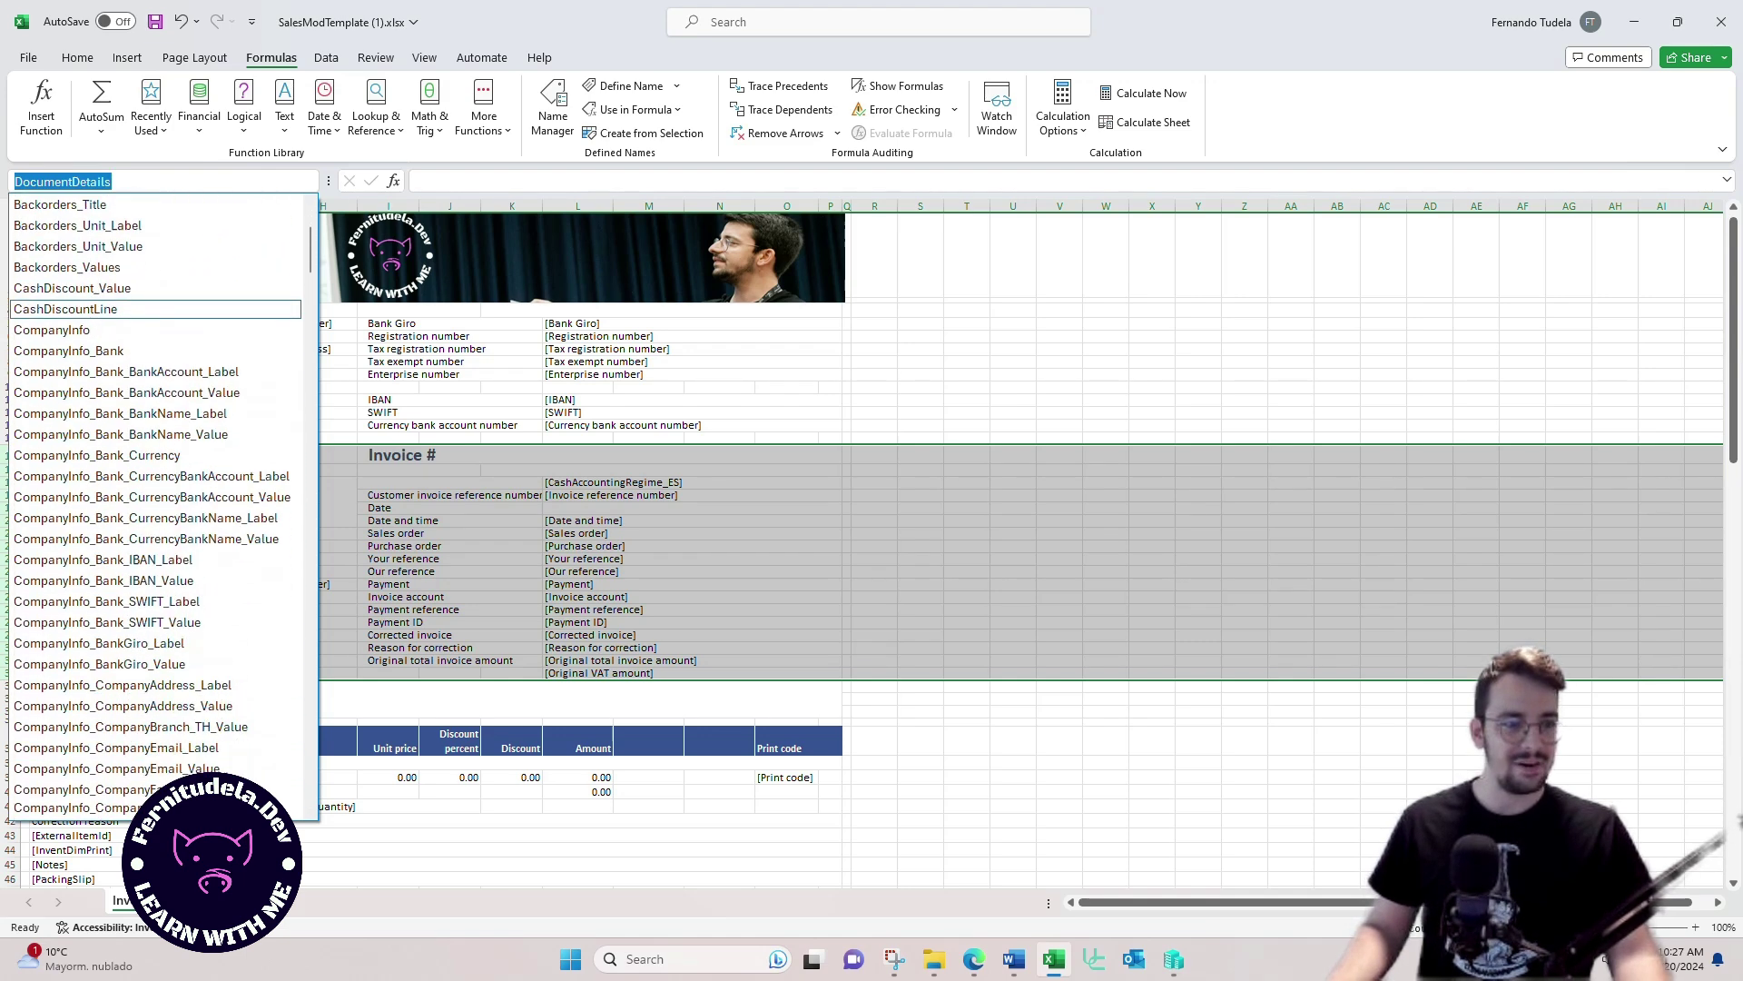
scroll(154, 590, down, 10)
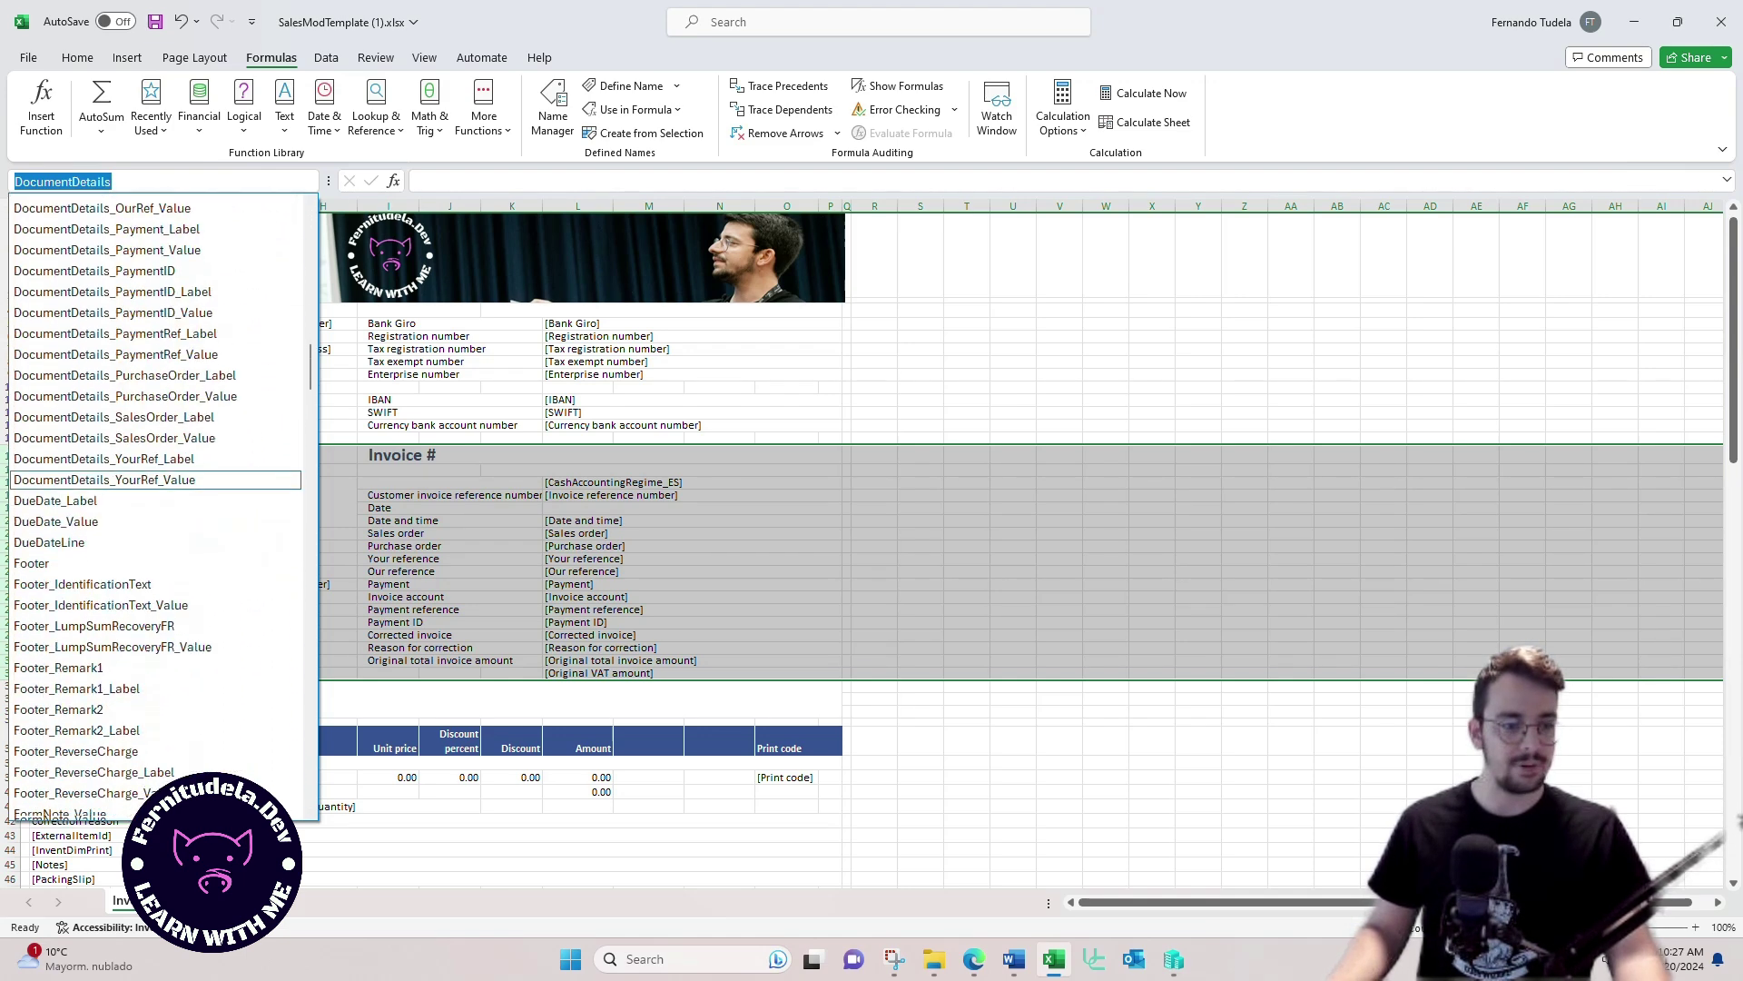
click(54, 621)
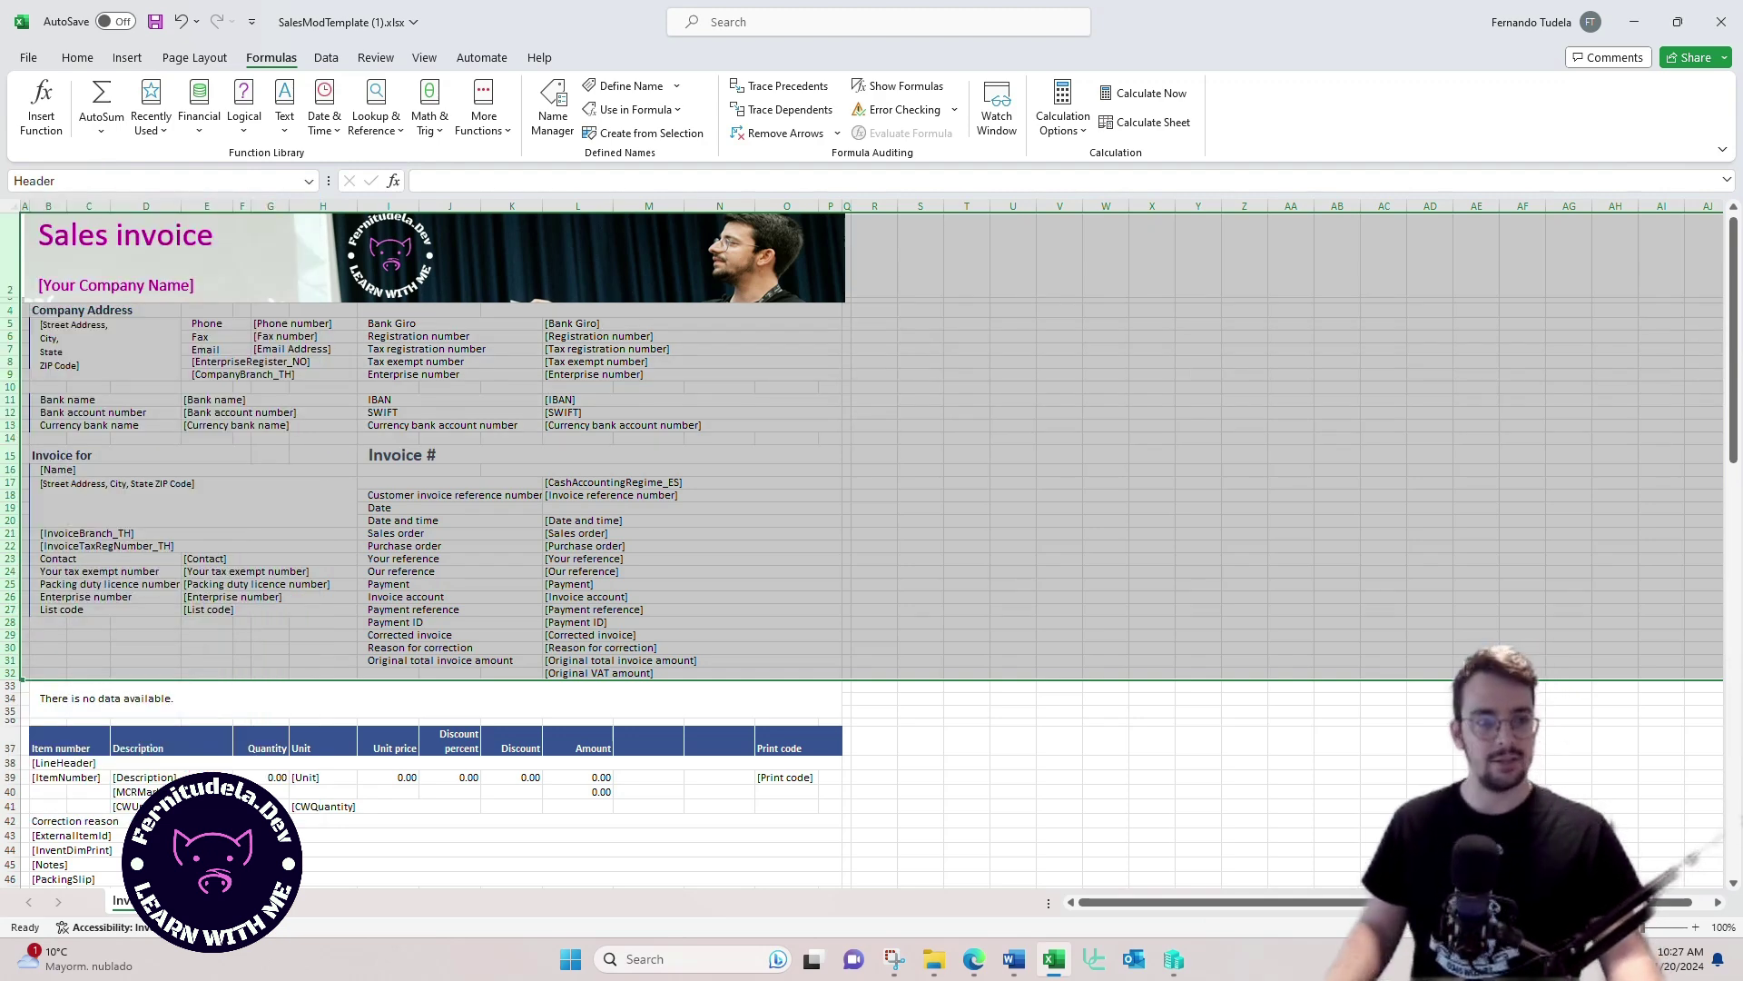
Step: Return from the Header range to the named range DocumentDetails nested inside it
click(309, 181)
scroll(155, 642, up, 5)
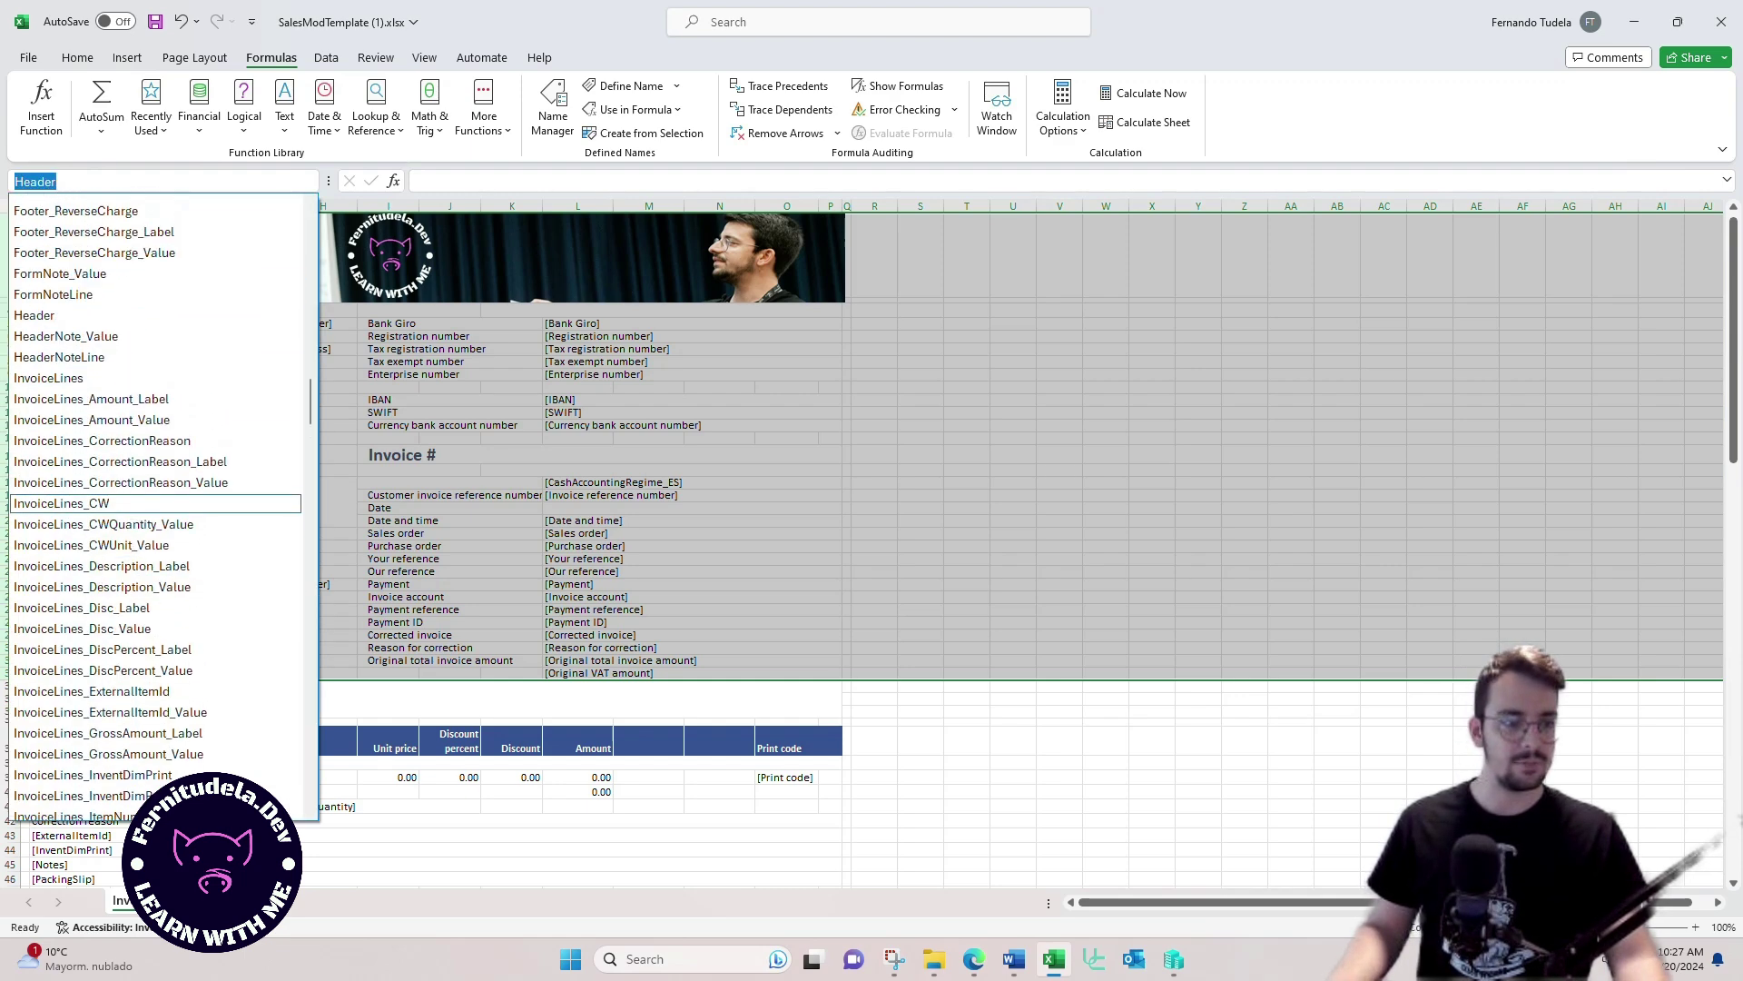
scroll(155, 563, up, 15)
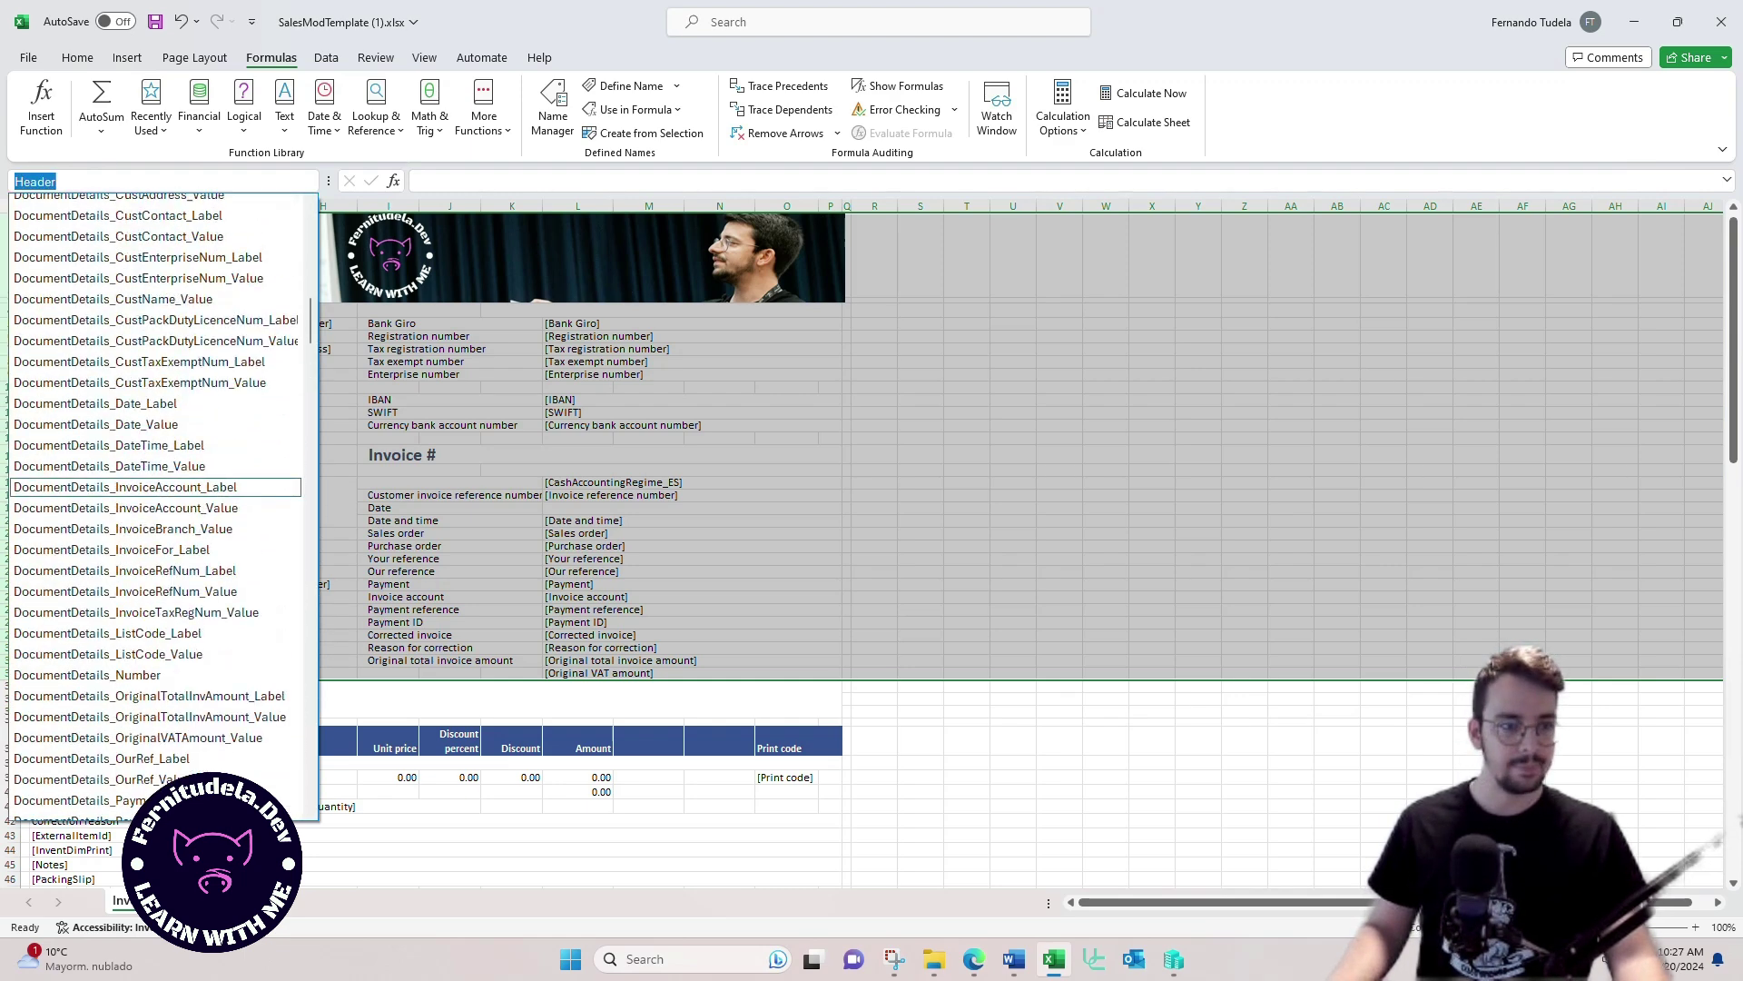
scroll(154, 563, up, 10)
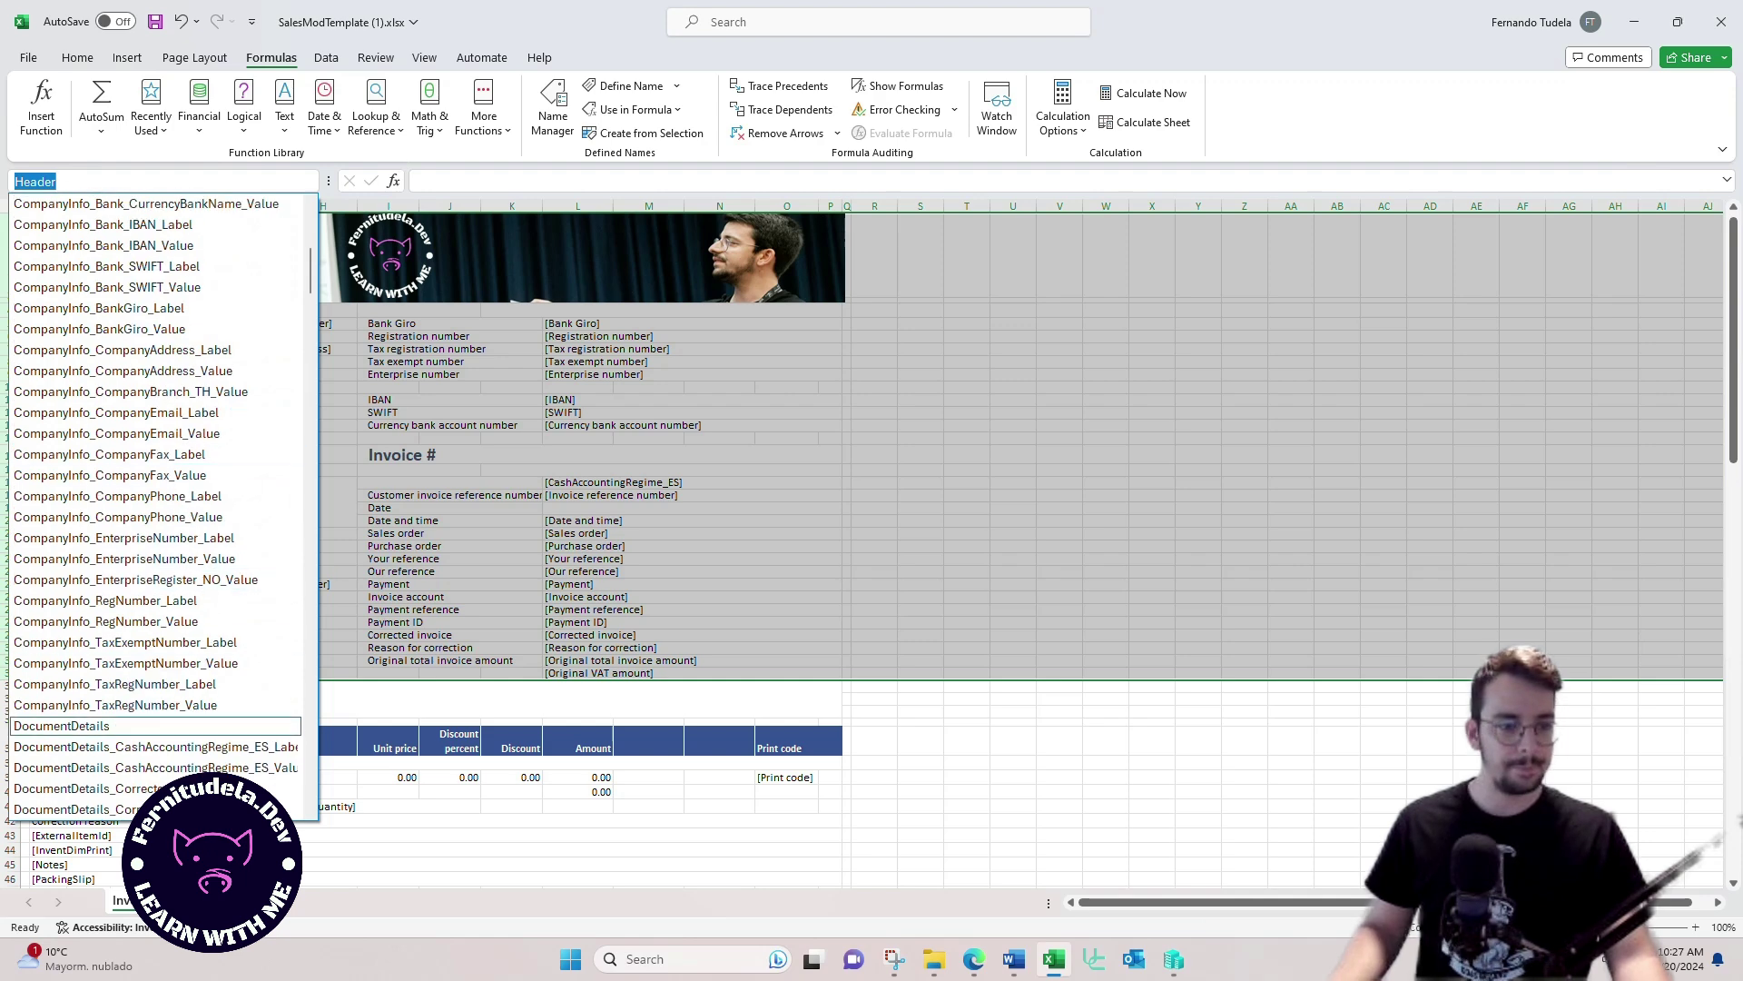
click(64, 724)
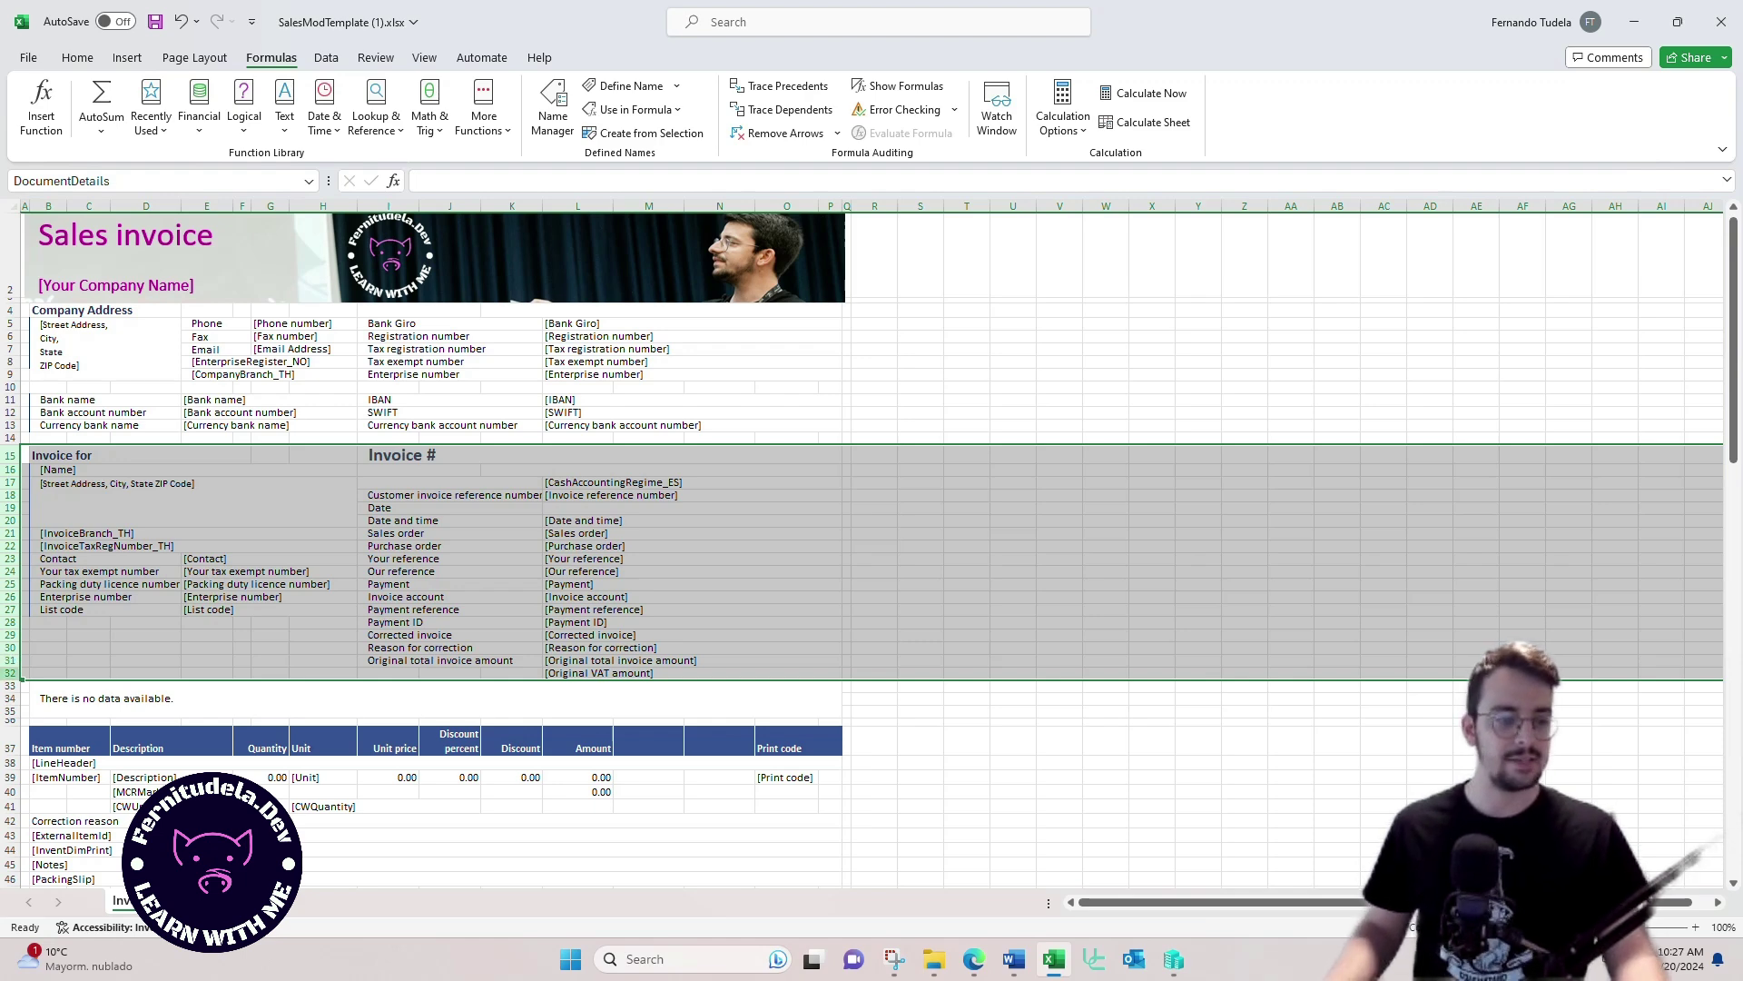
Step: Find the DocumentDetails entries in the Name Manager and move the dialog clear of the invoice layout
click(553, 104)
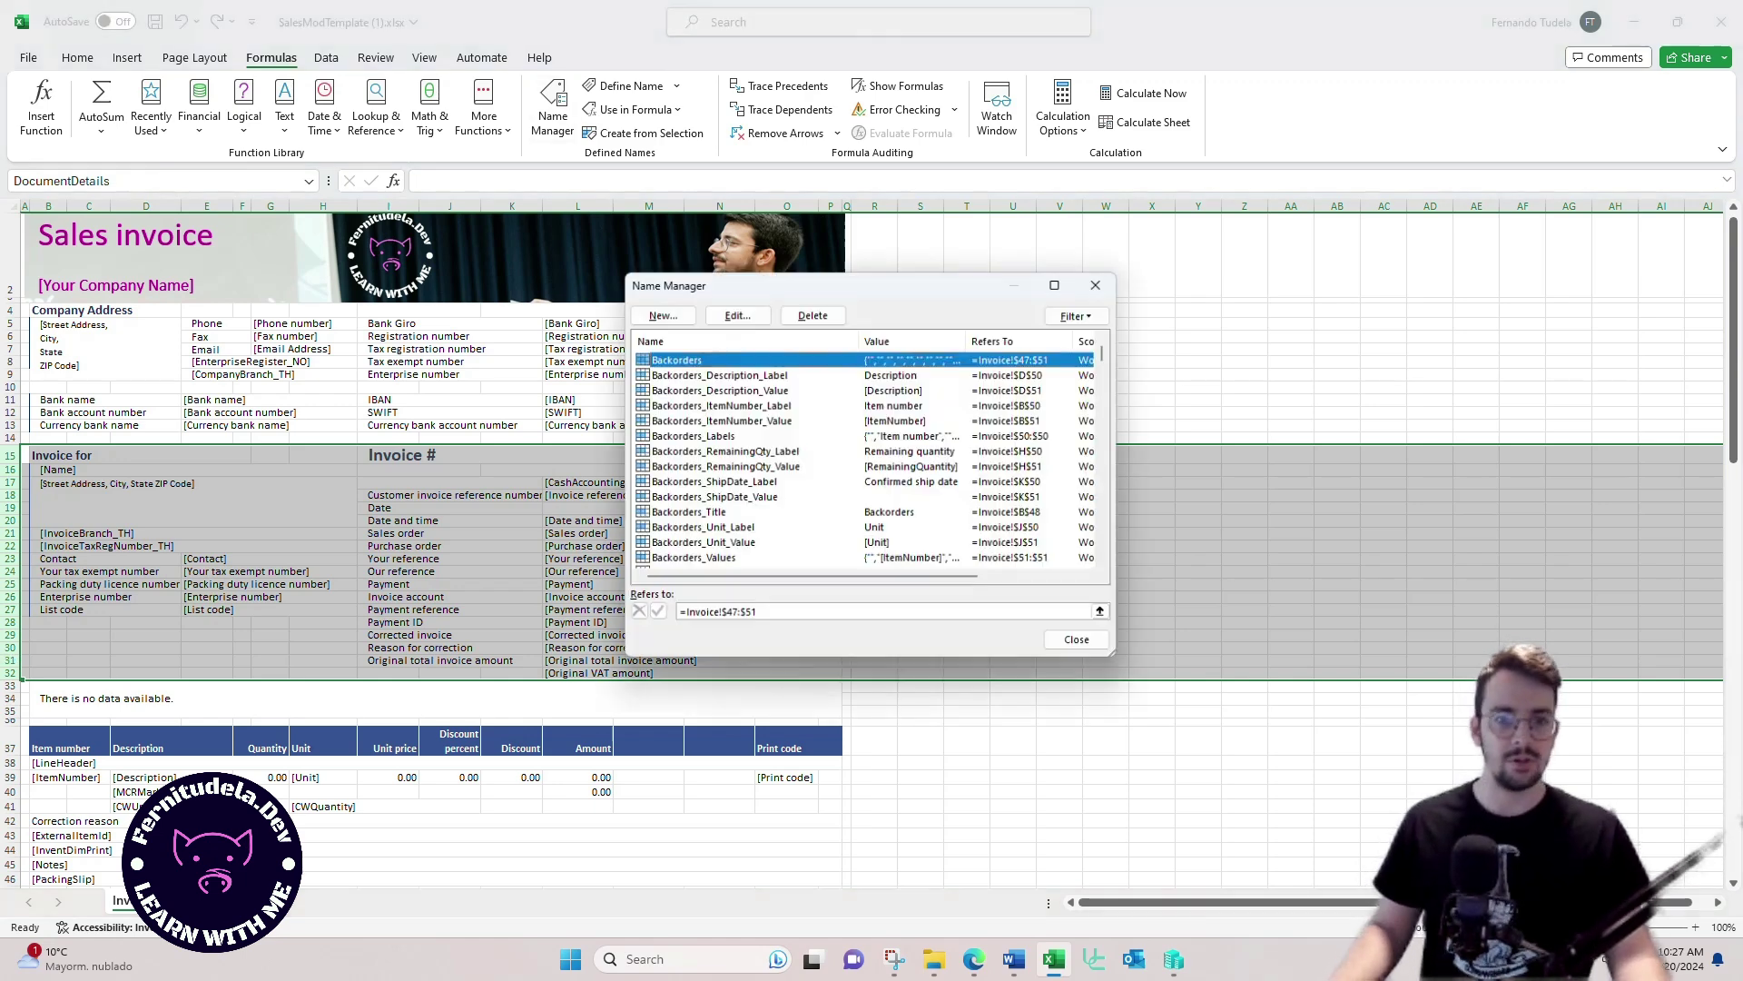
scroll(867, 459, down, 10)
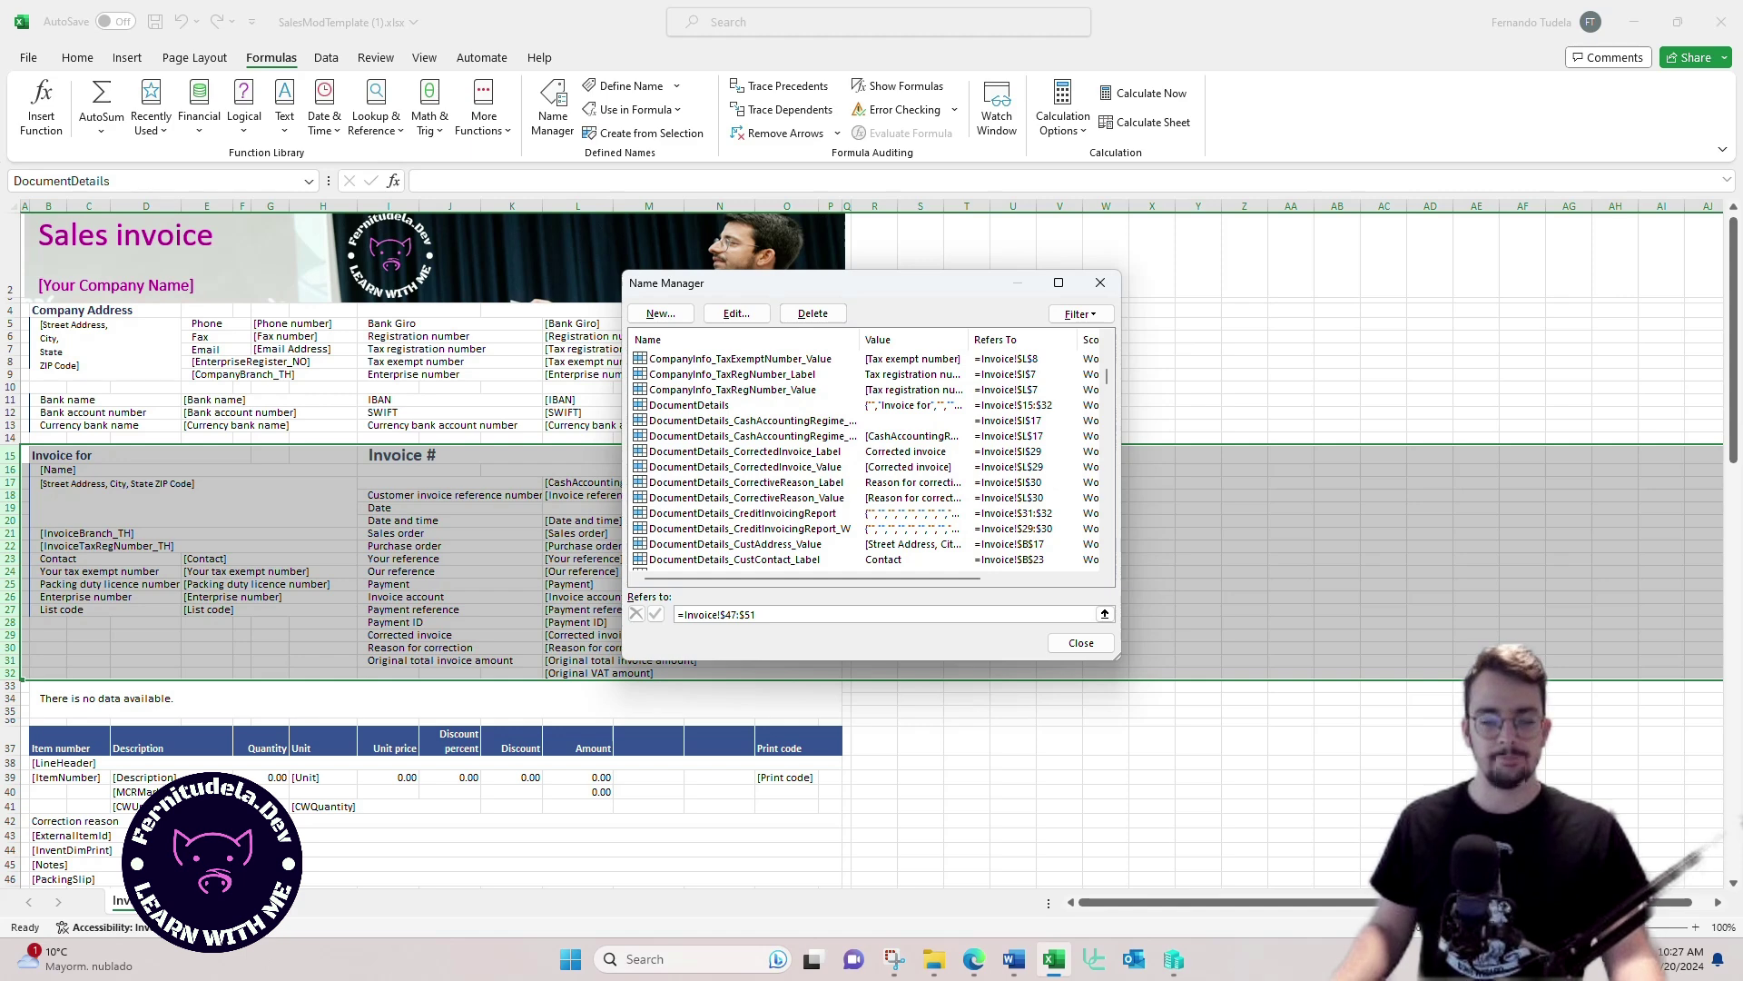
drag(817, 283, 1114, 221)
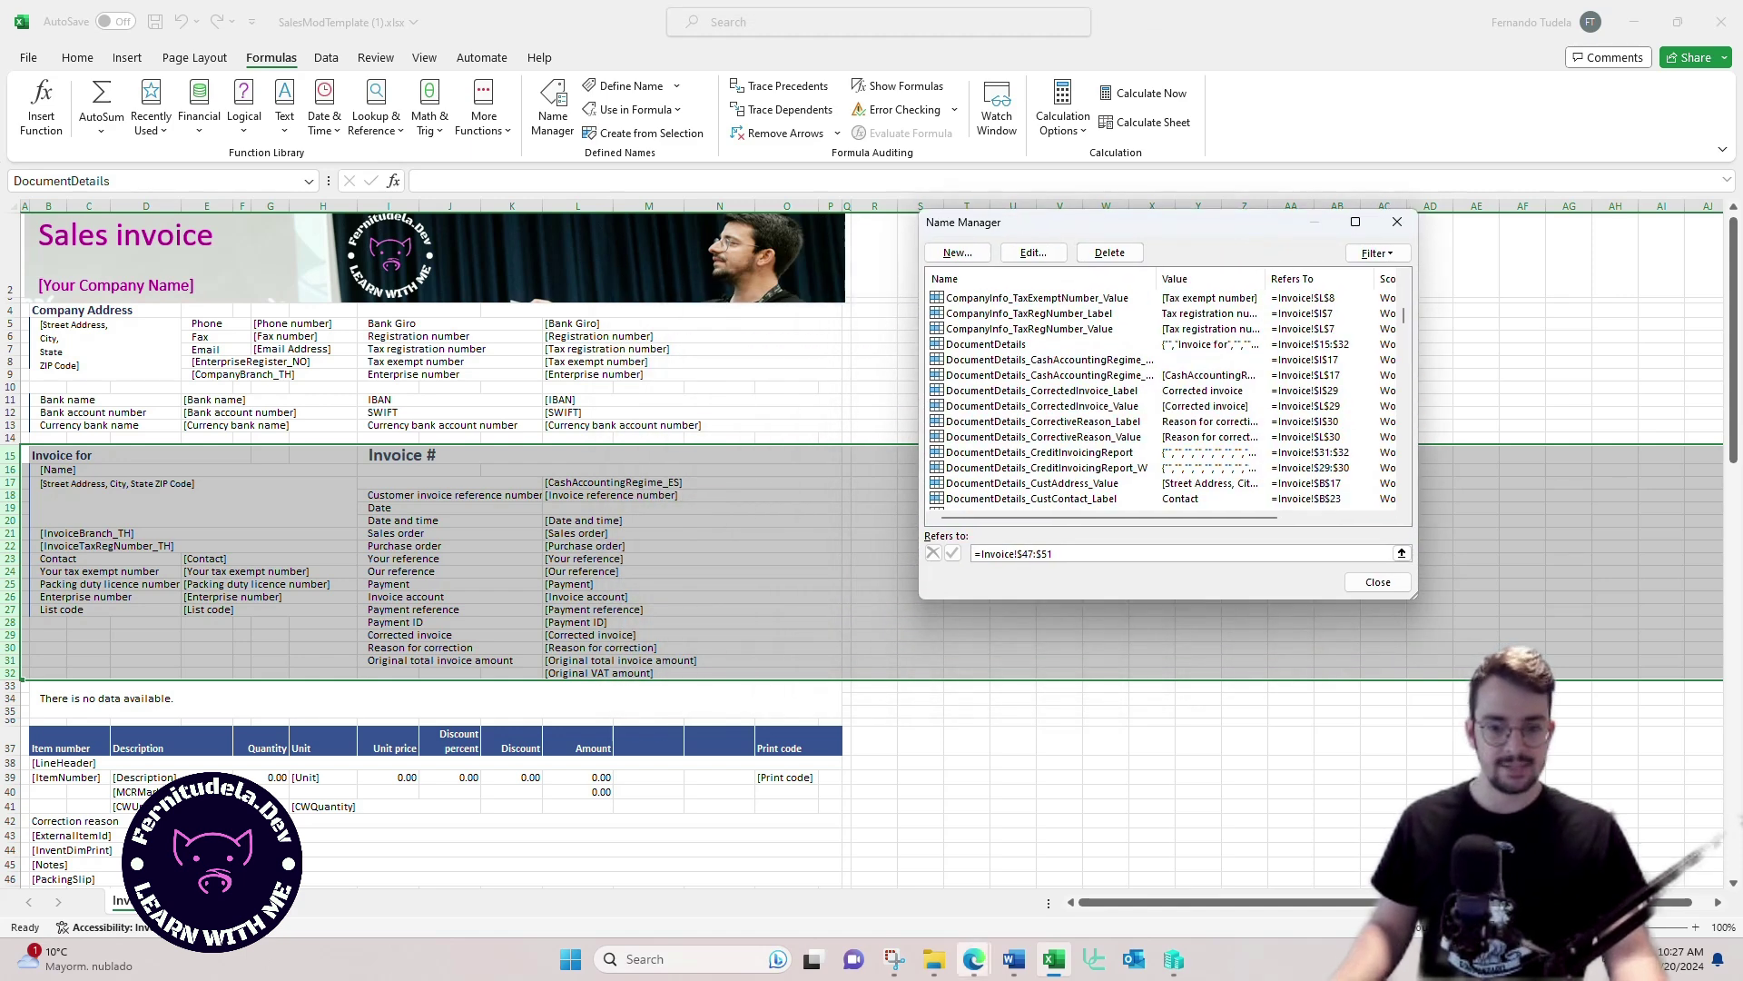
Step: Switch to Finance and Operations in the browser, return to the Format designer, and expand Range<Header> and Range<DocumentDetails>
mouse_move(974, 959)
click(875, 867)
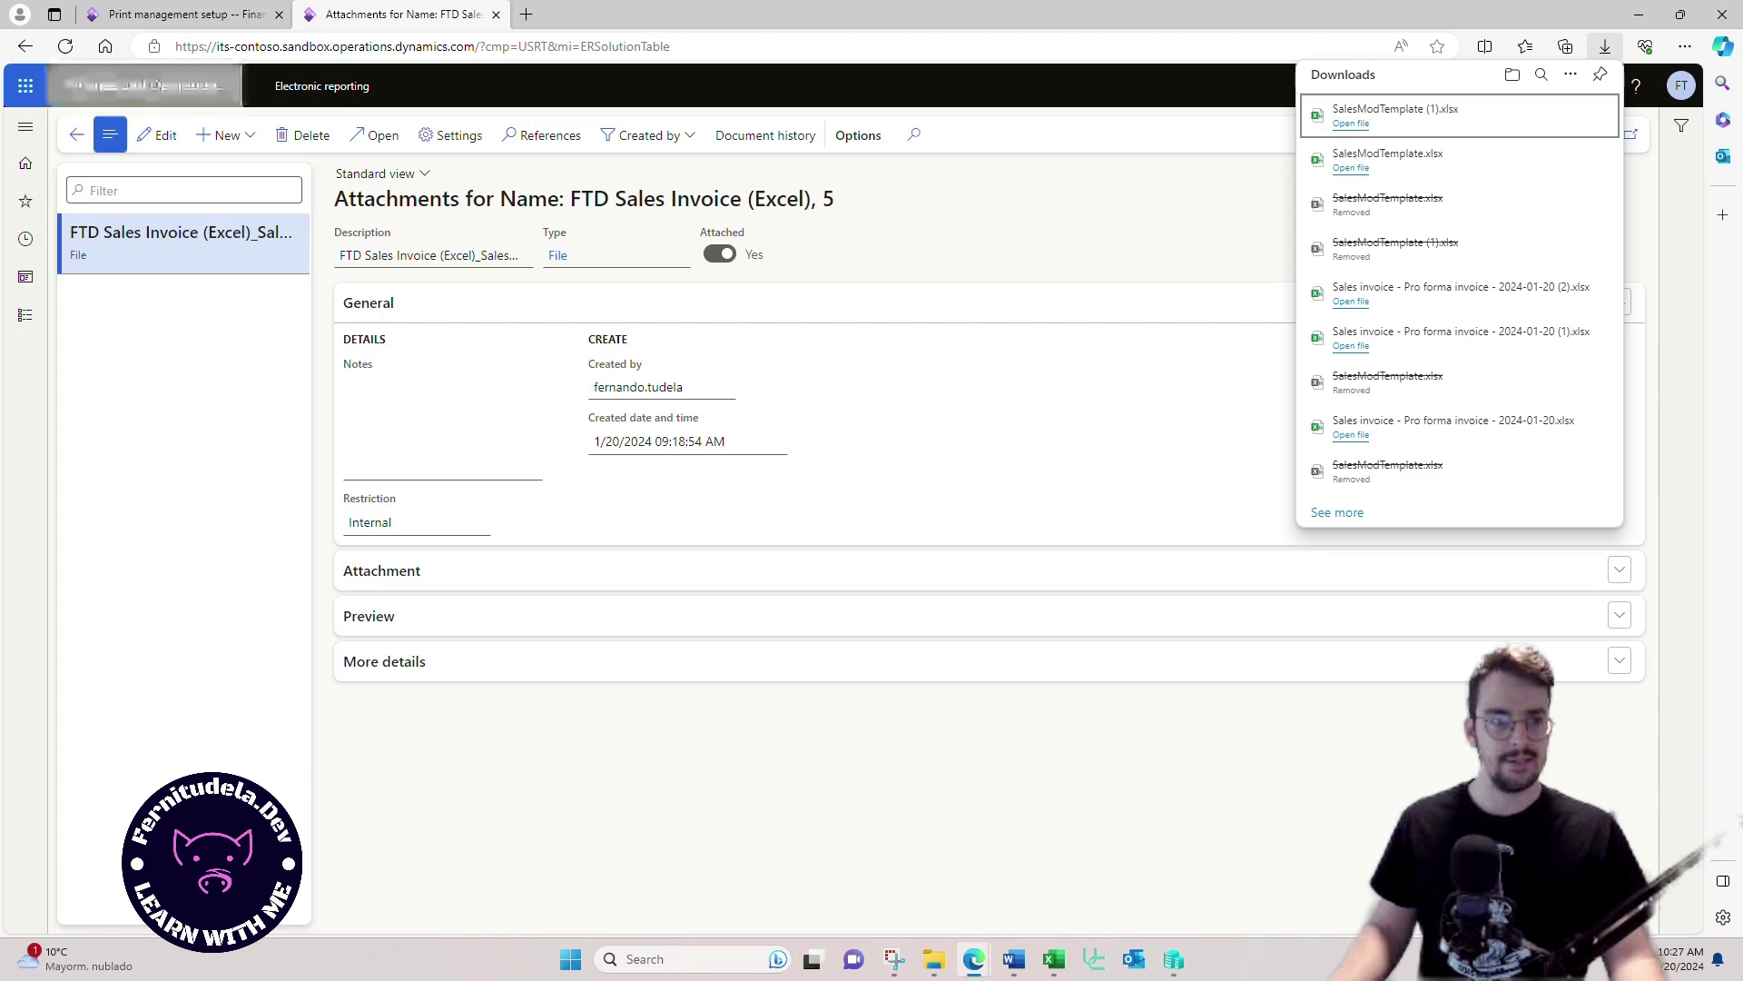
click(77, 134)
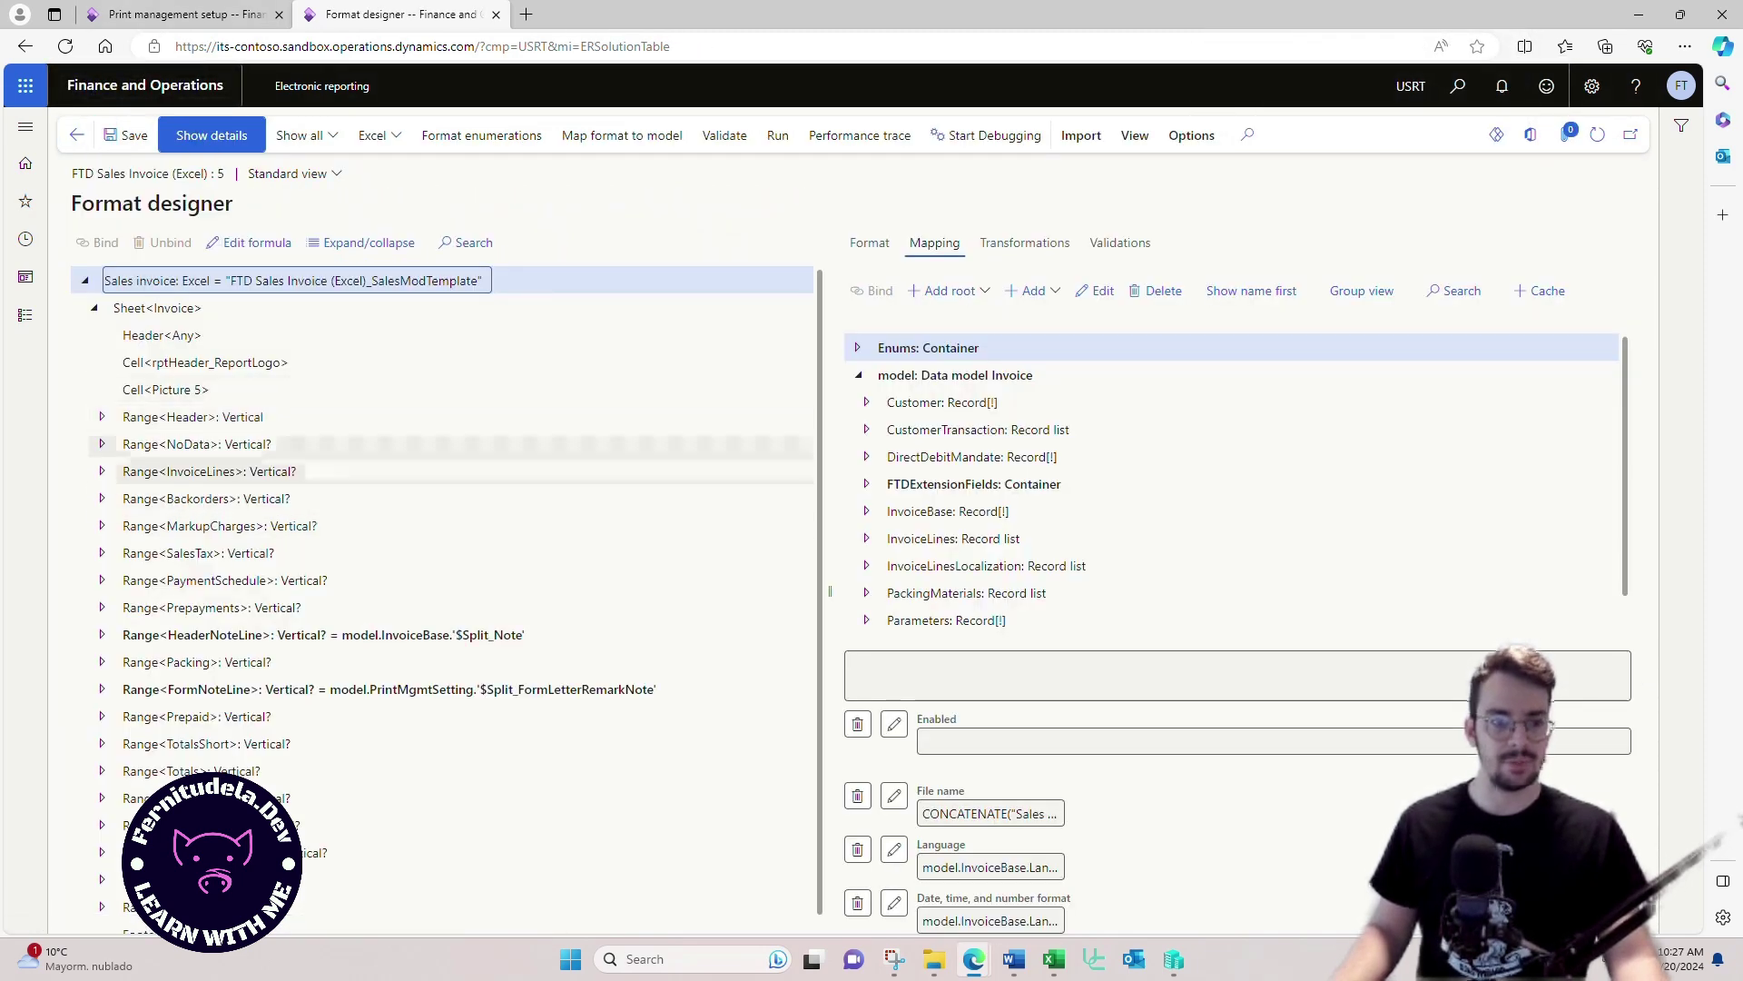
click(94, 308)
click(94, 308)
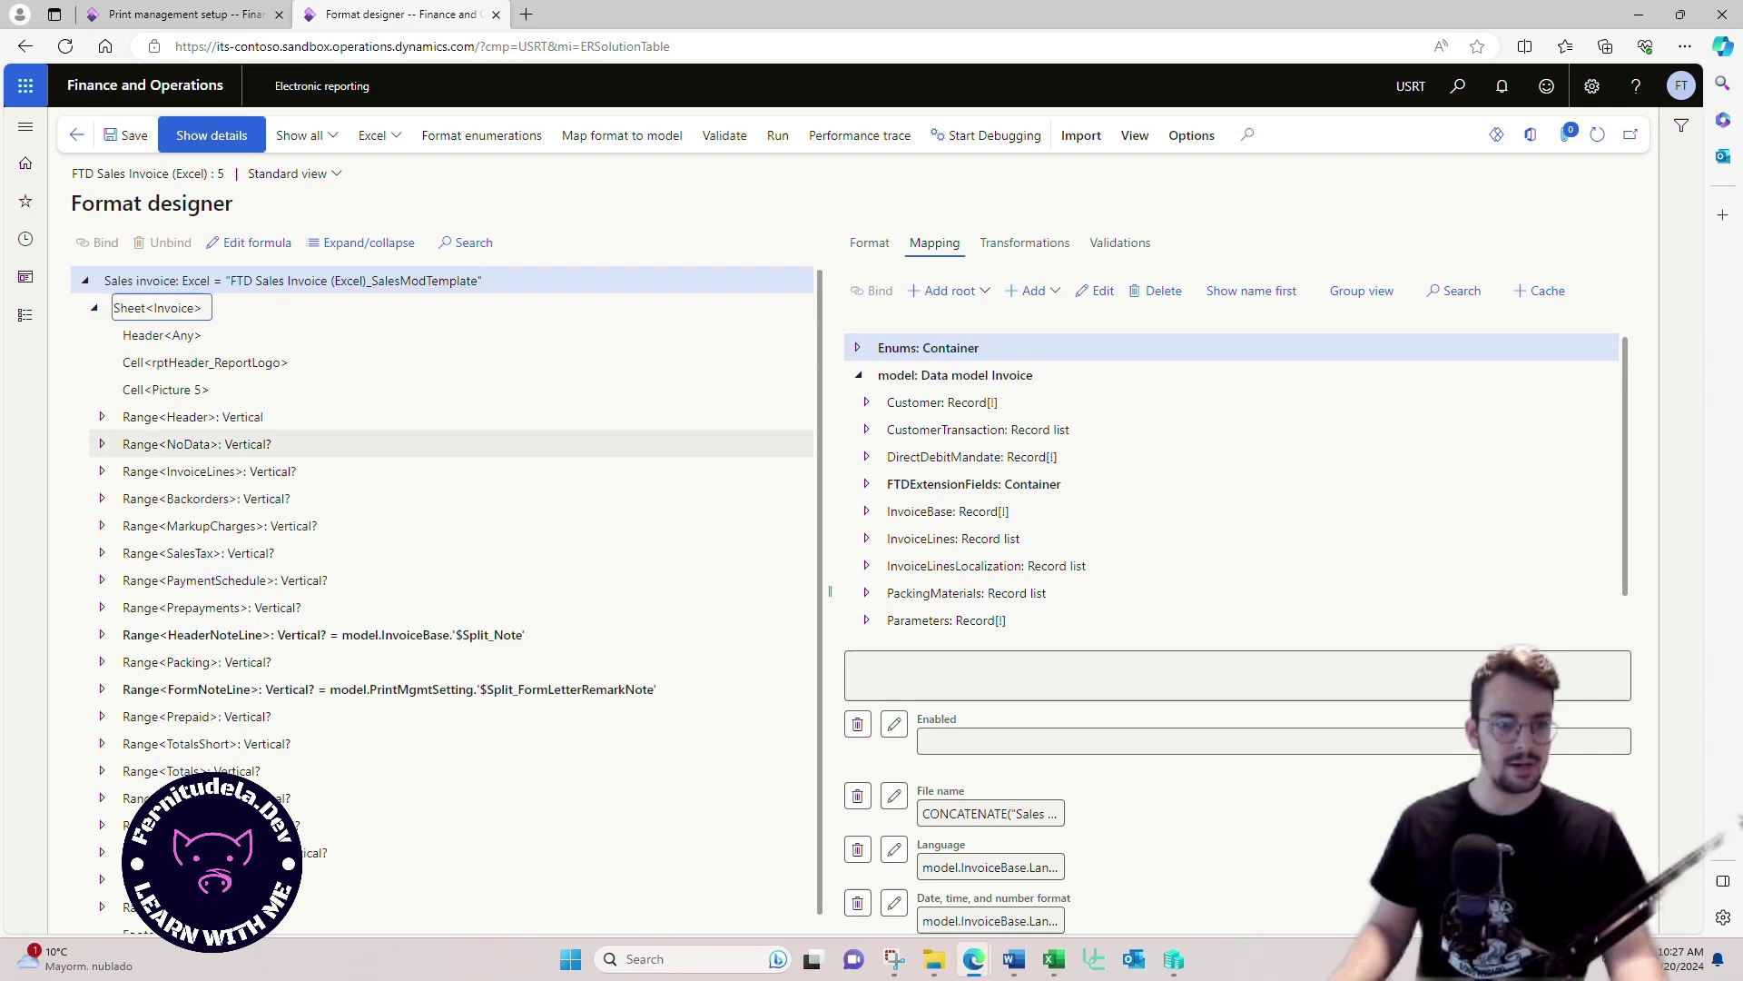
click(101, 416)
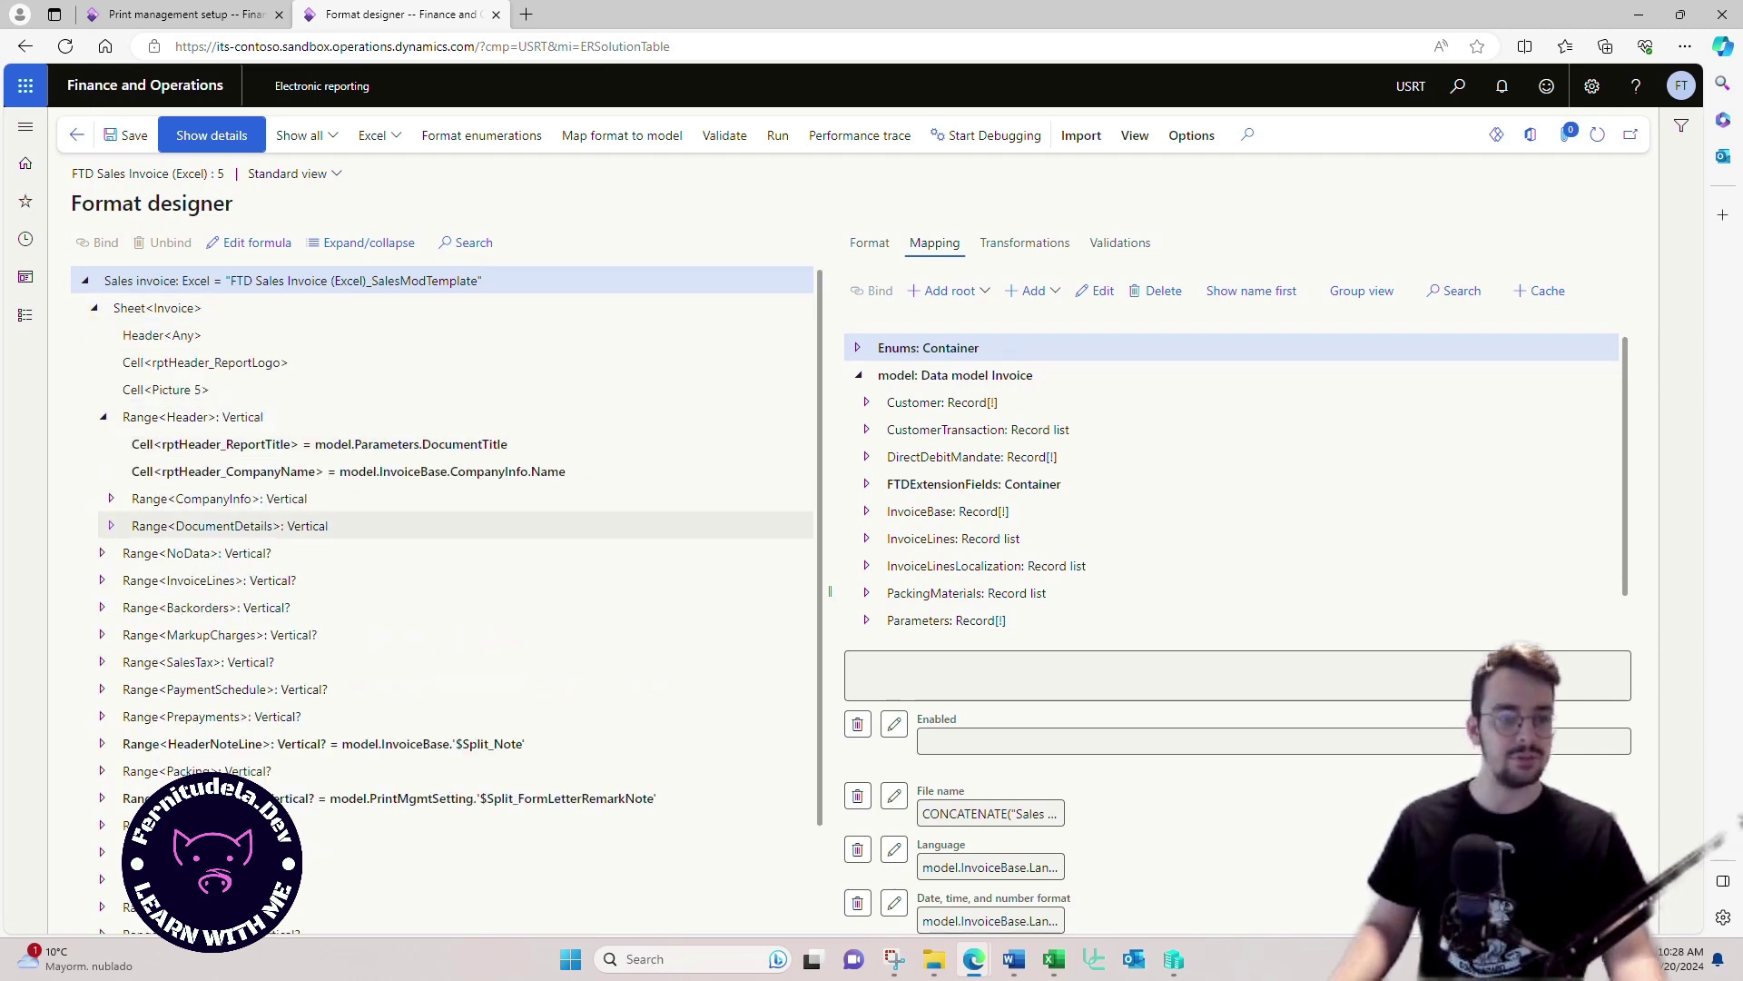
click(110, 525)
Step: Examine the DocumentDetails cells in the format tree and the formulas or data model fields bound to them
scroll(442, 544, down, 1)
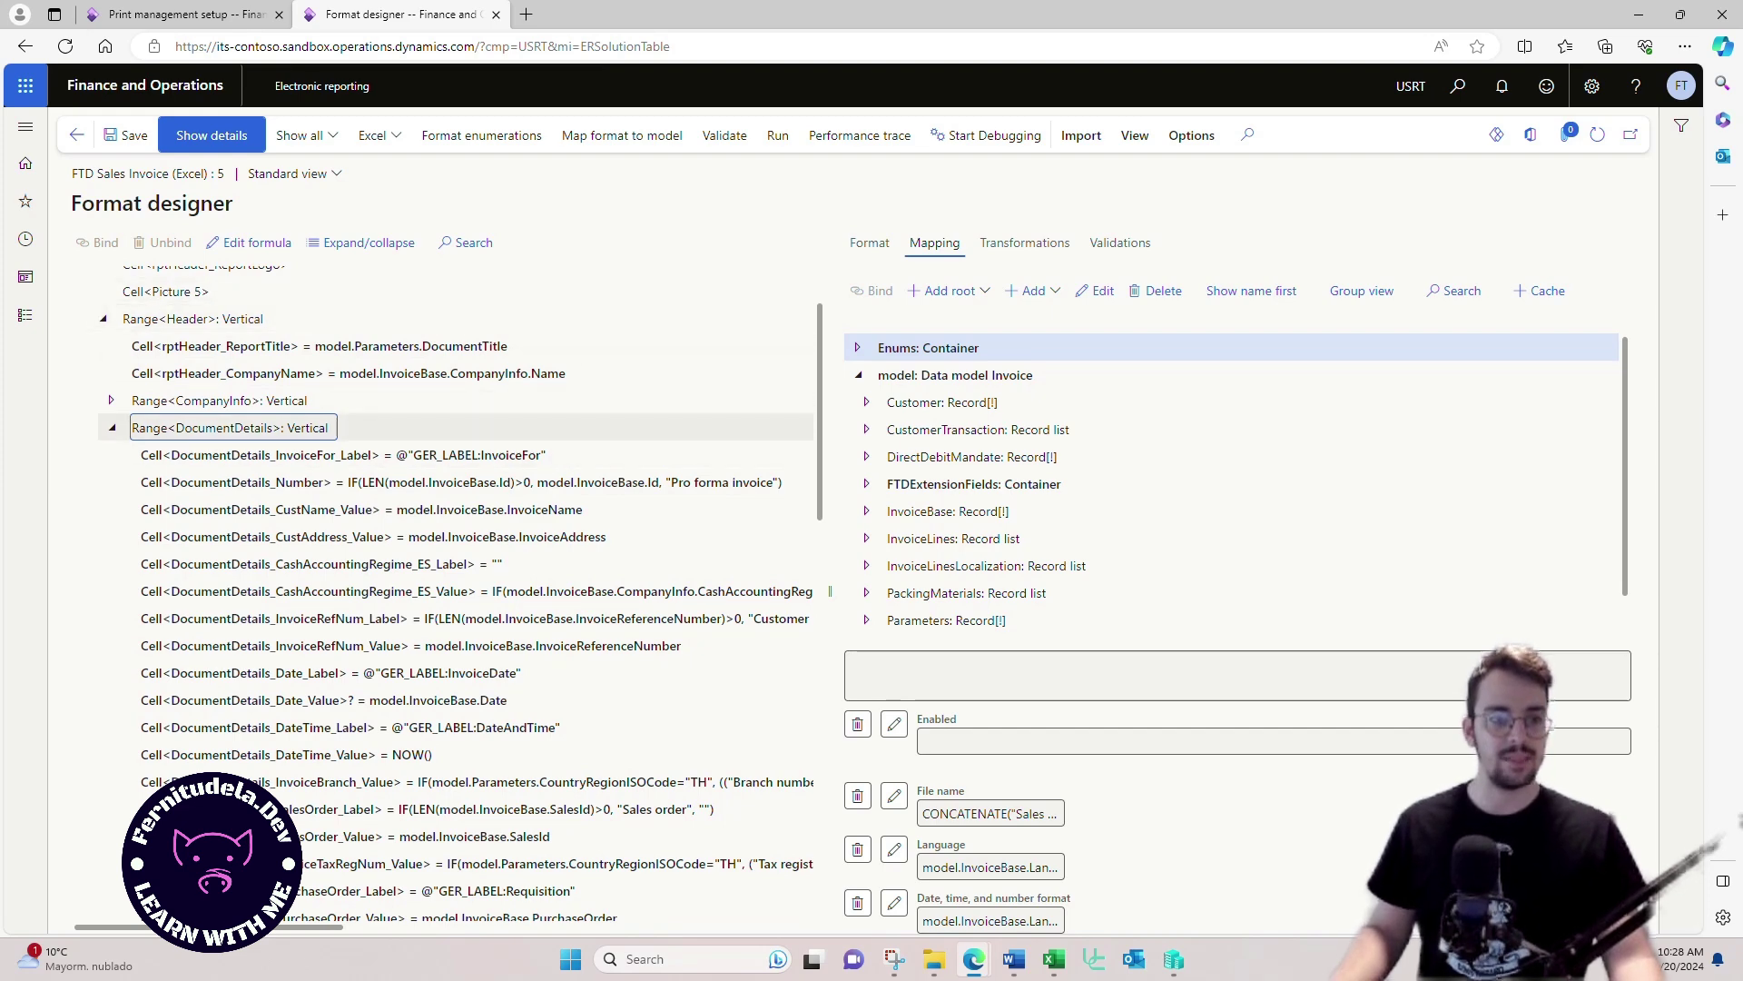
scroll(454, 445, down, 4)
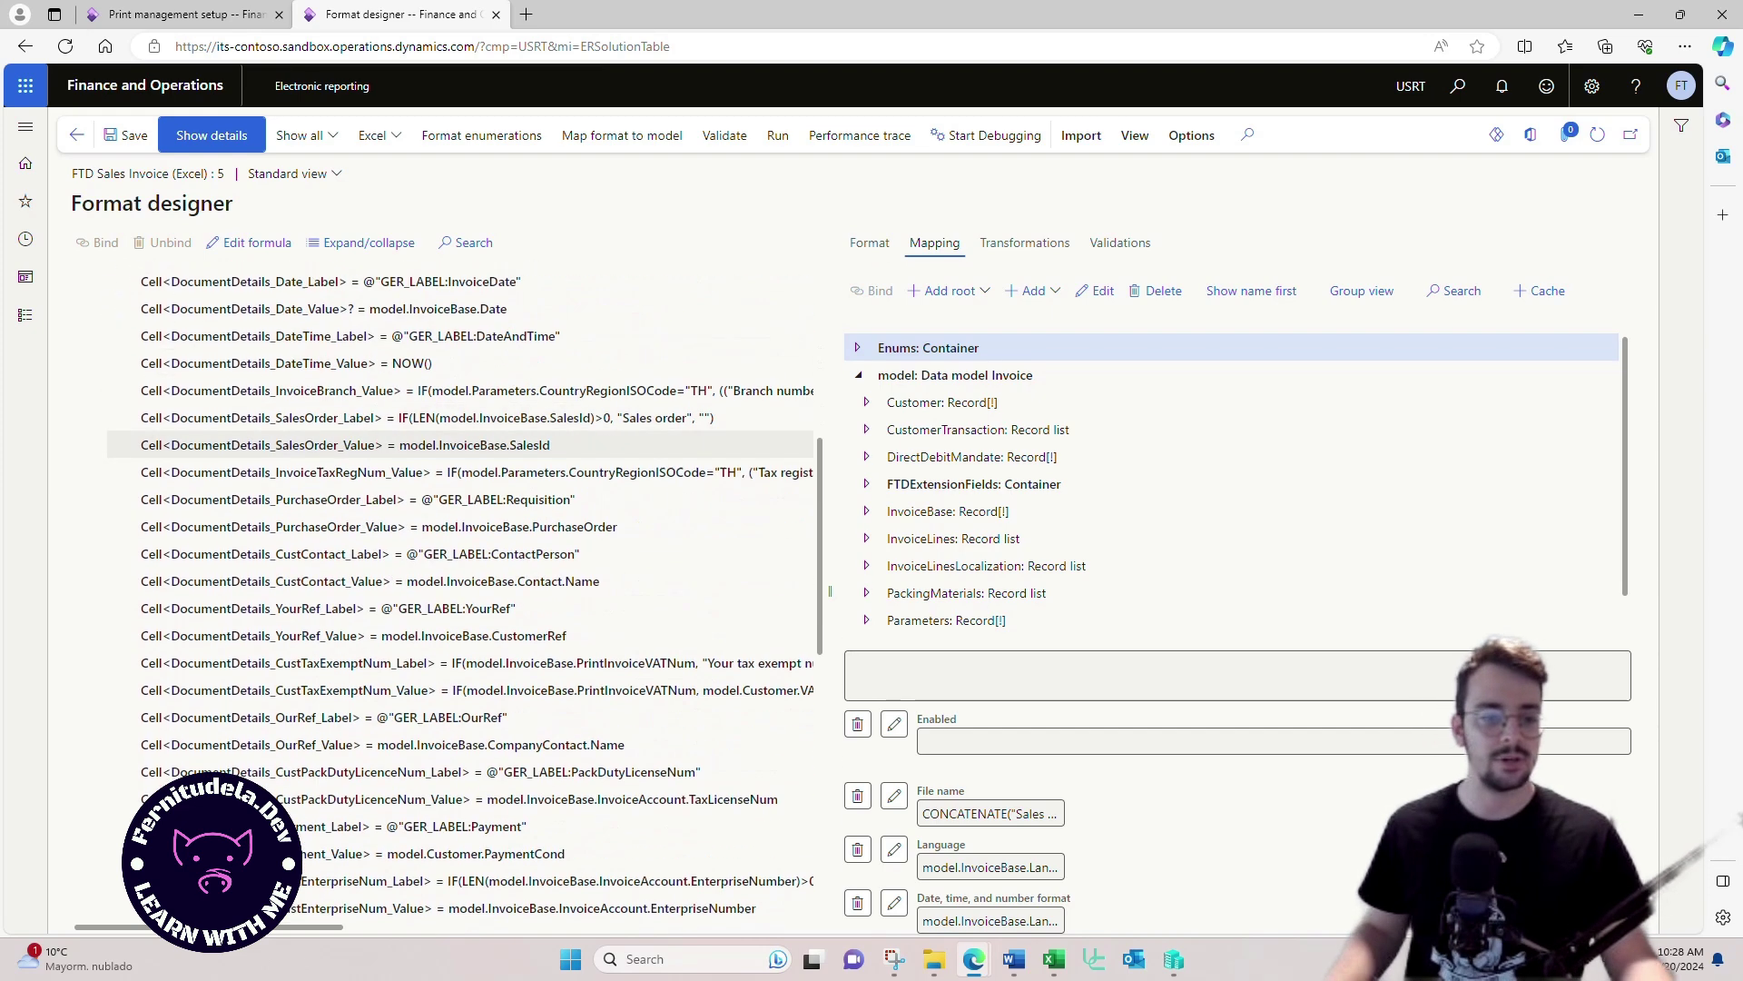
scroll(454, 590, down, 2)
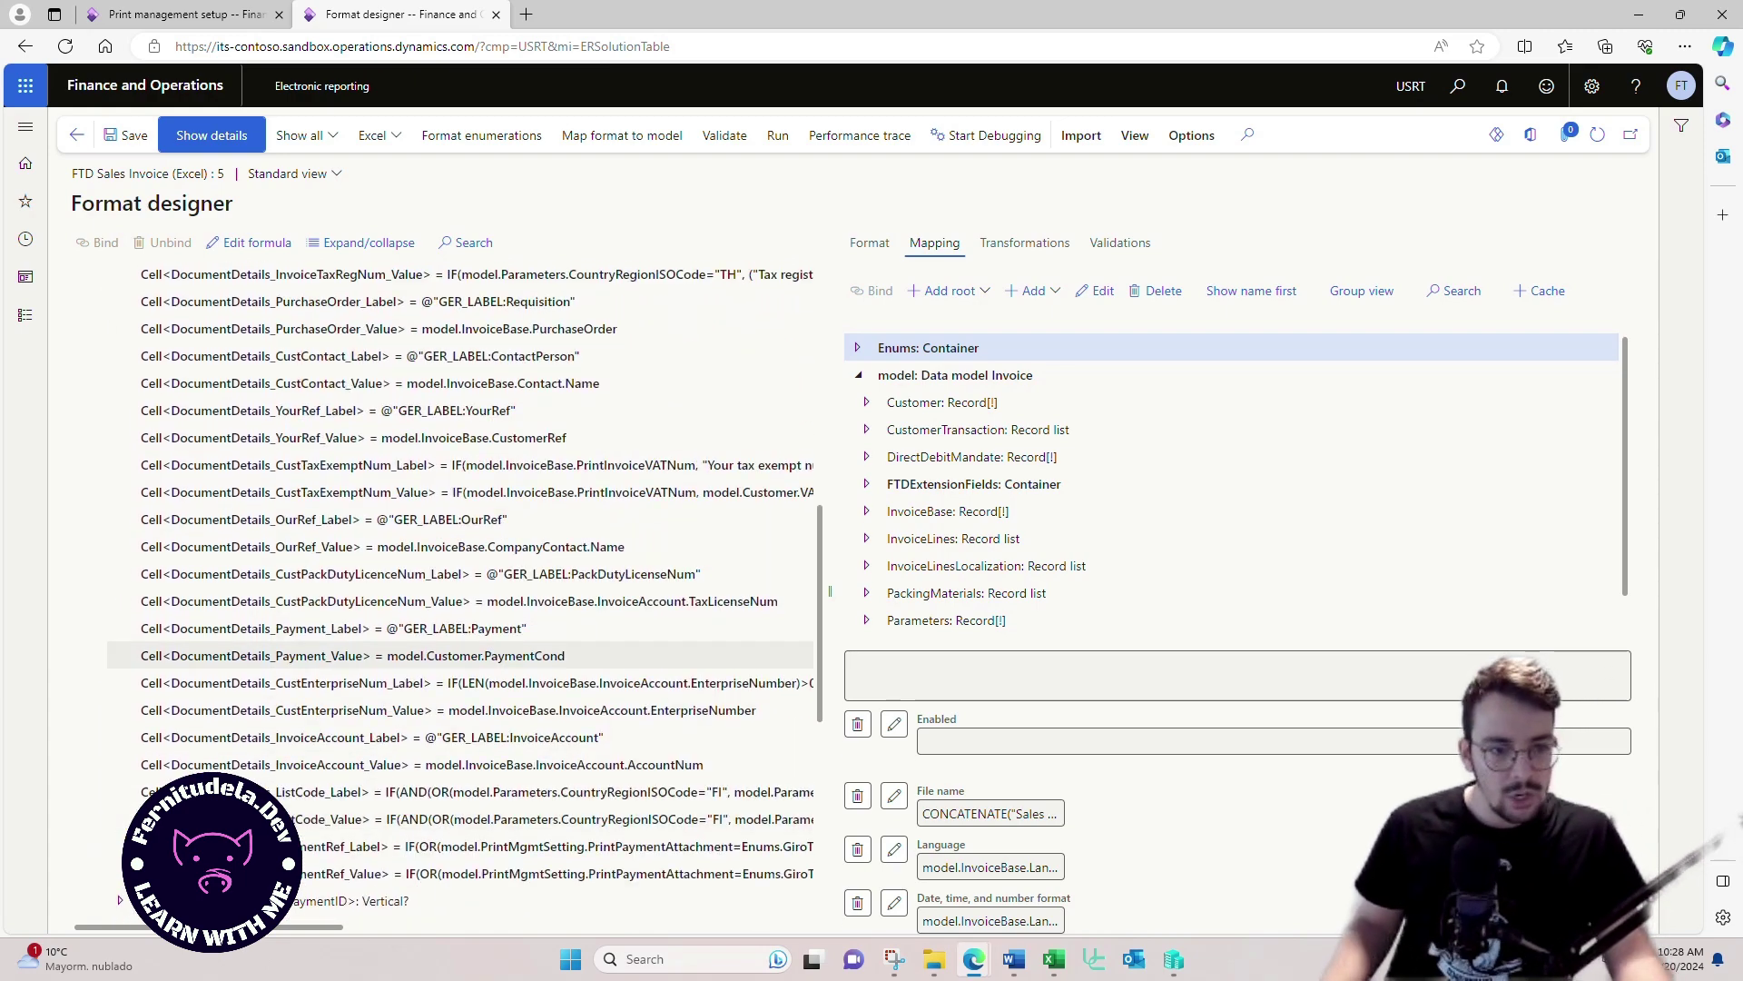
scroll(454, 759, down, 2)
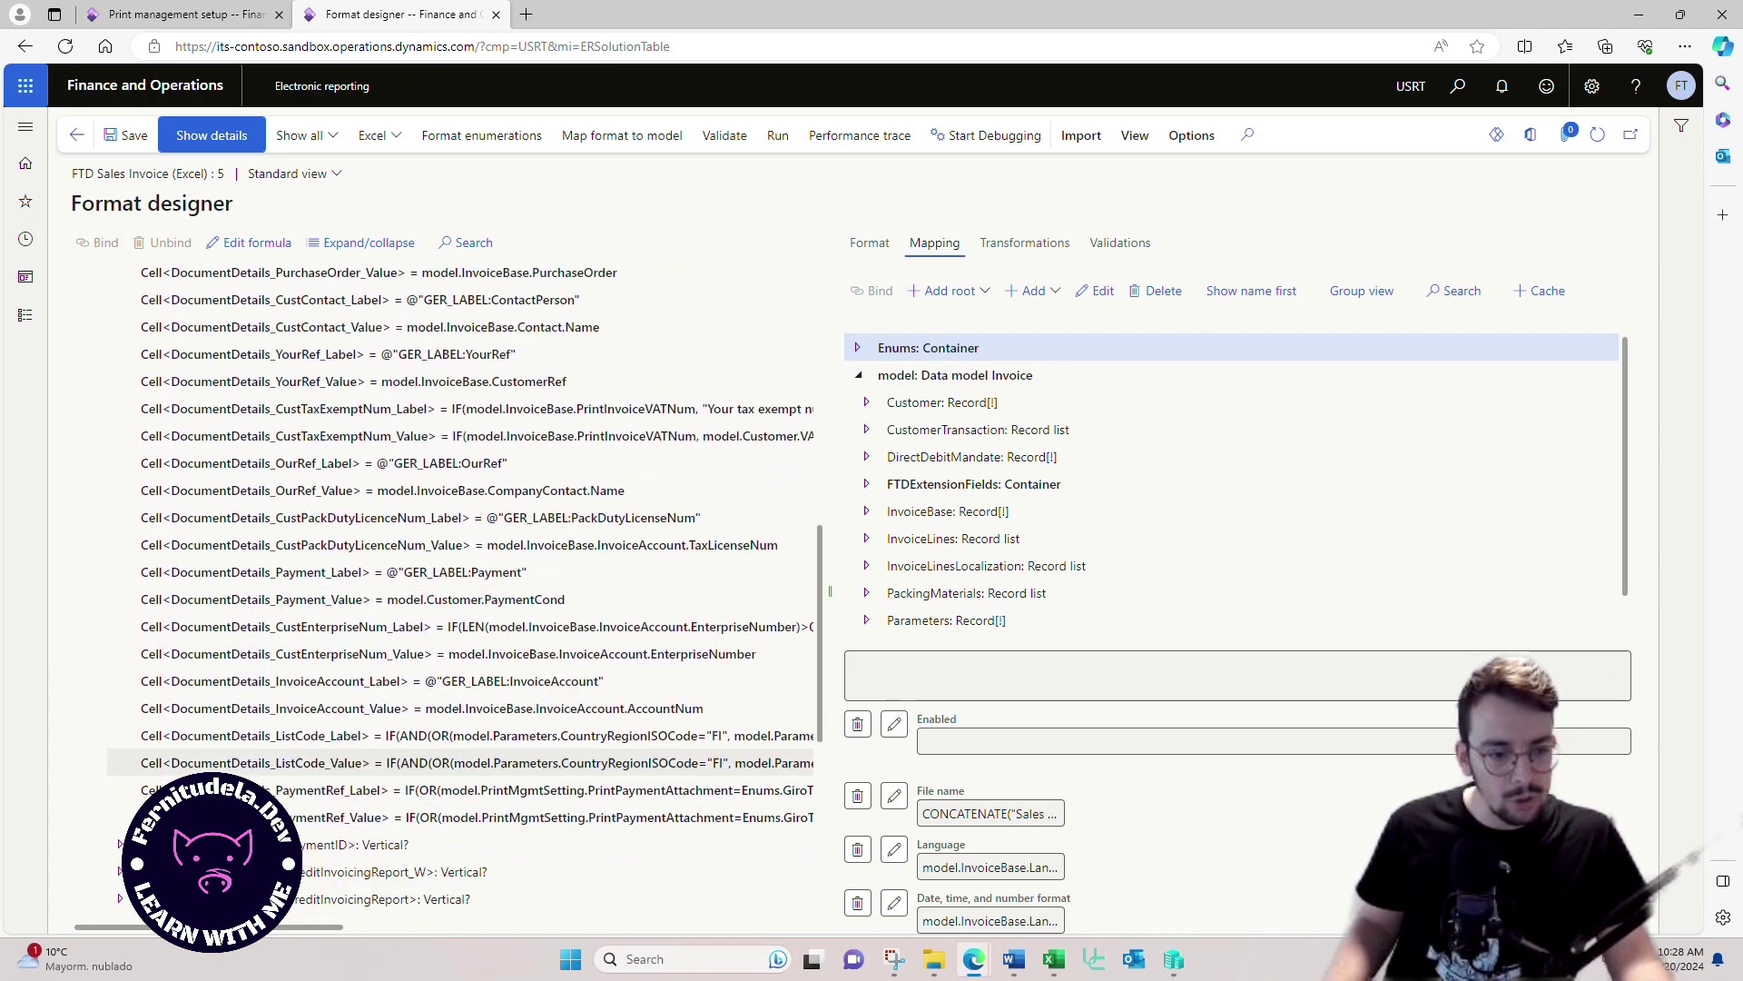
scroll(454, 759, up, 12)
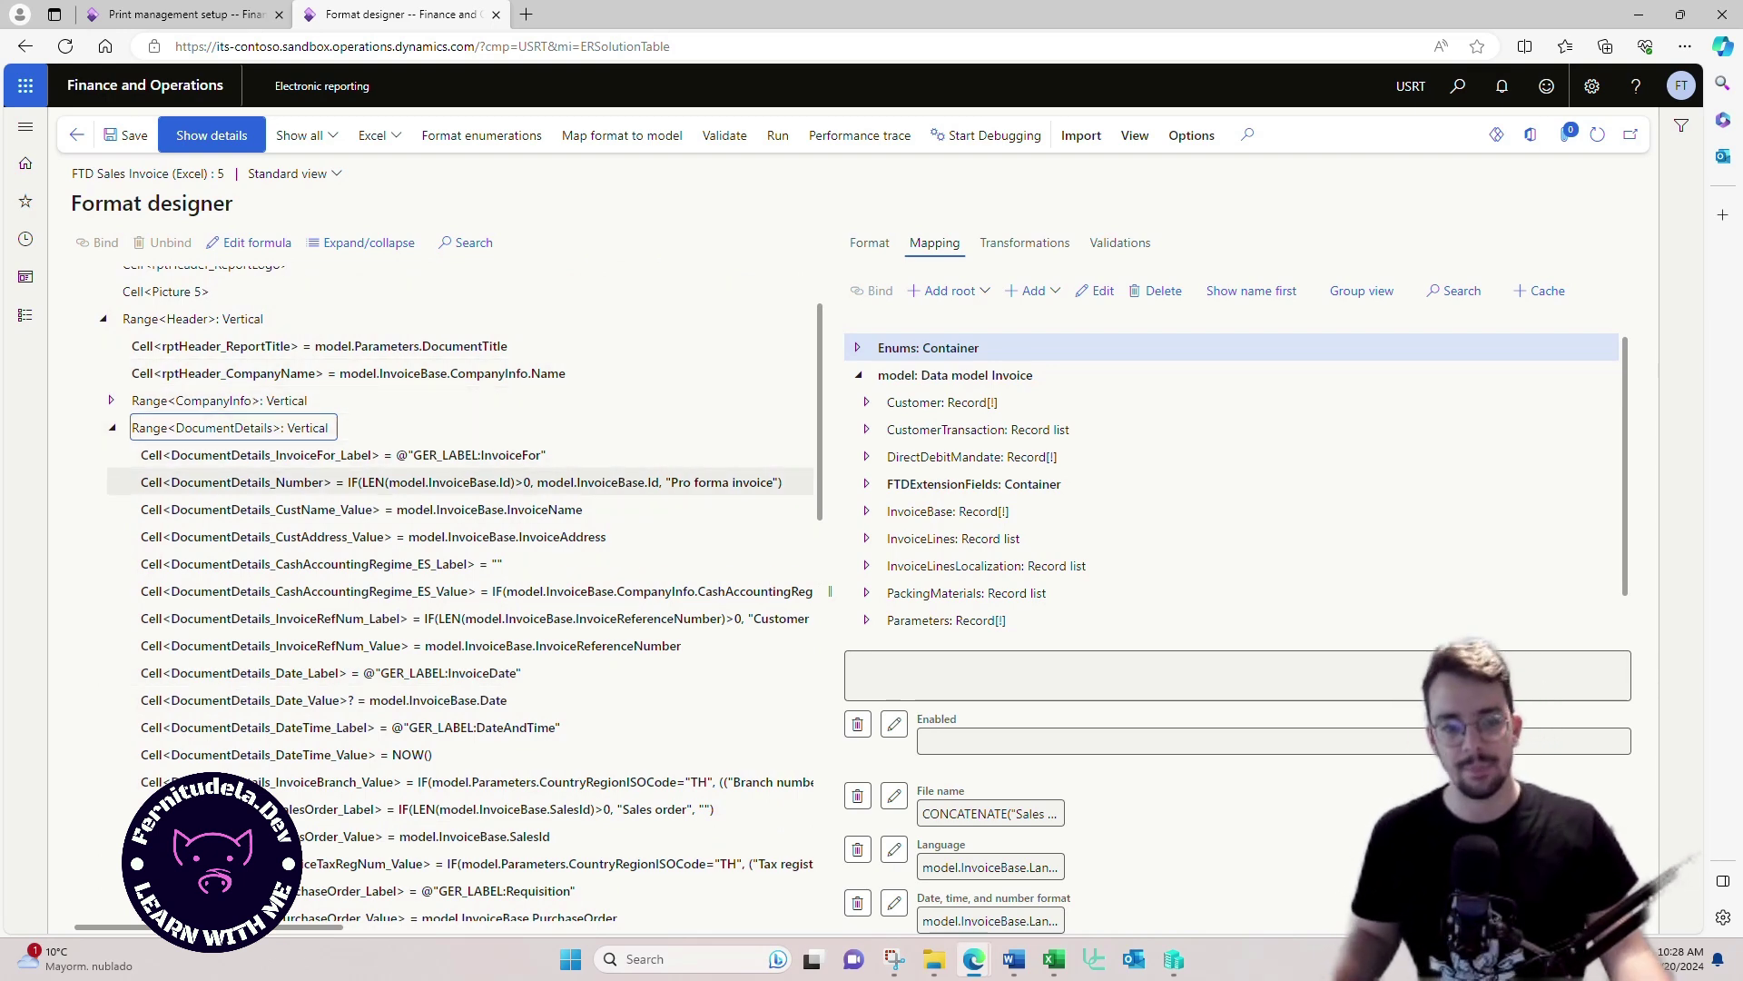
scroll(454, 545, down, 1)
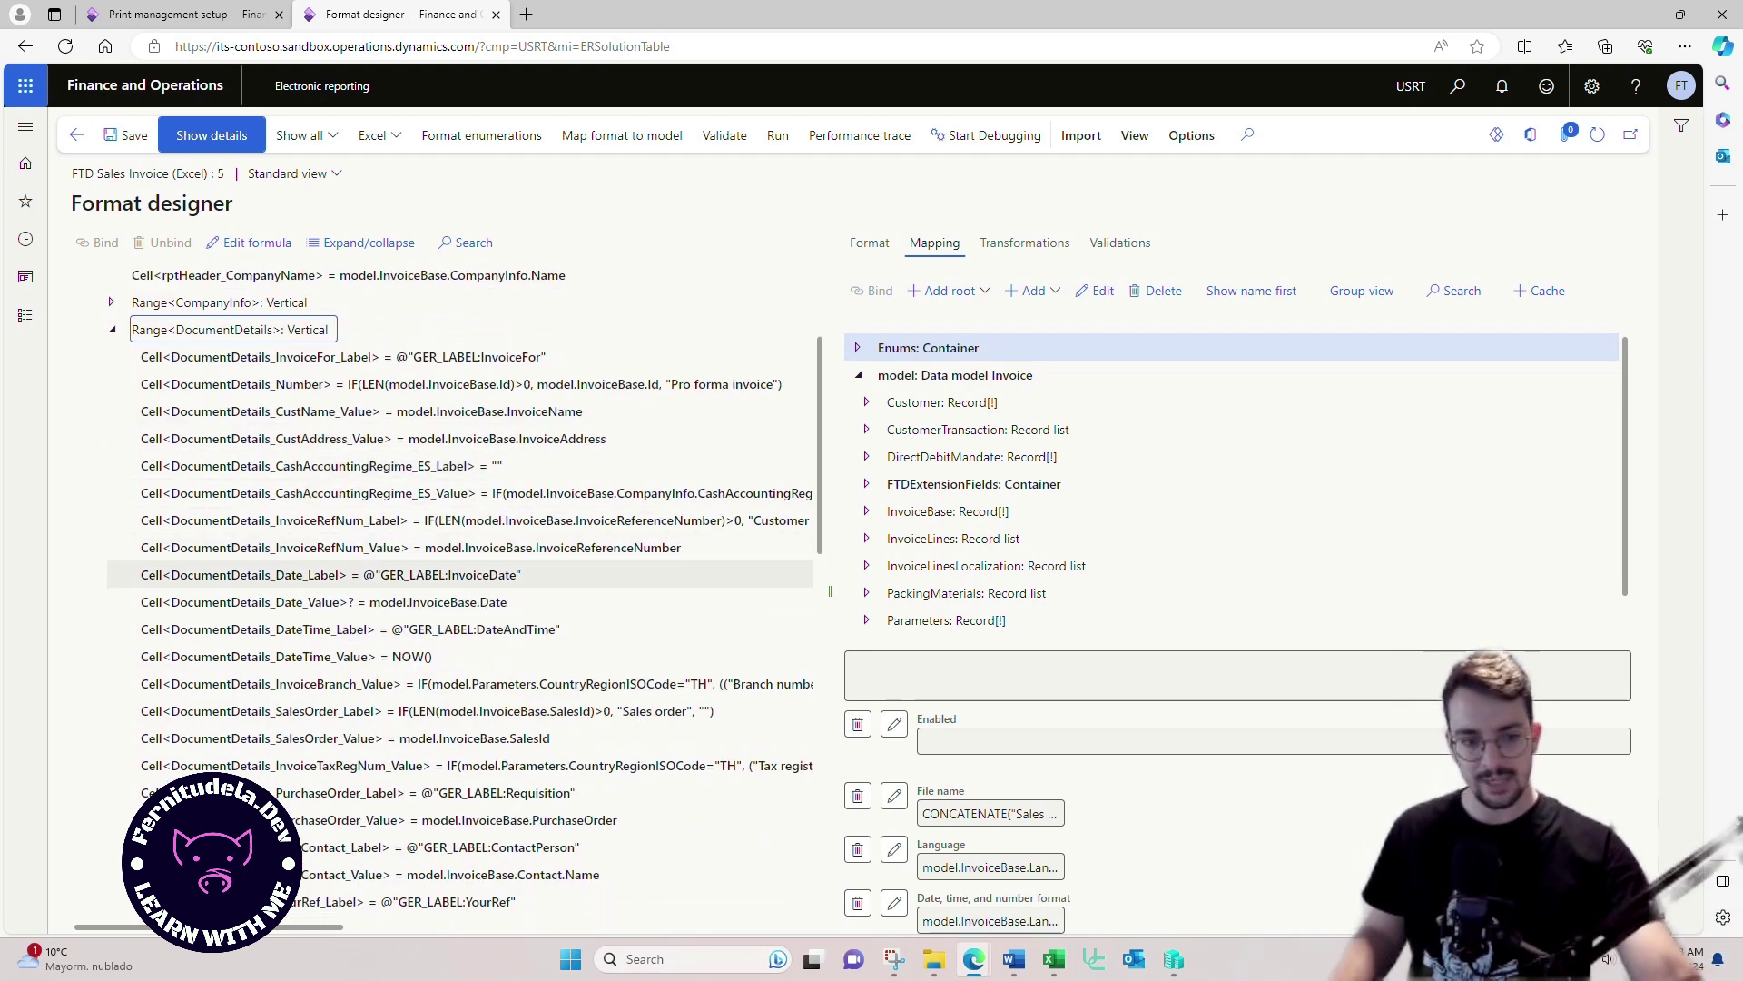
scroll(454, 572, down, 2)
scroll(481, 572, down, 1)
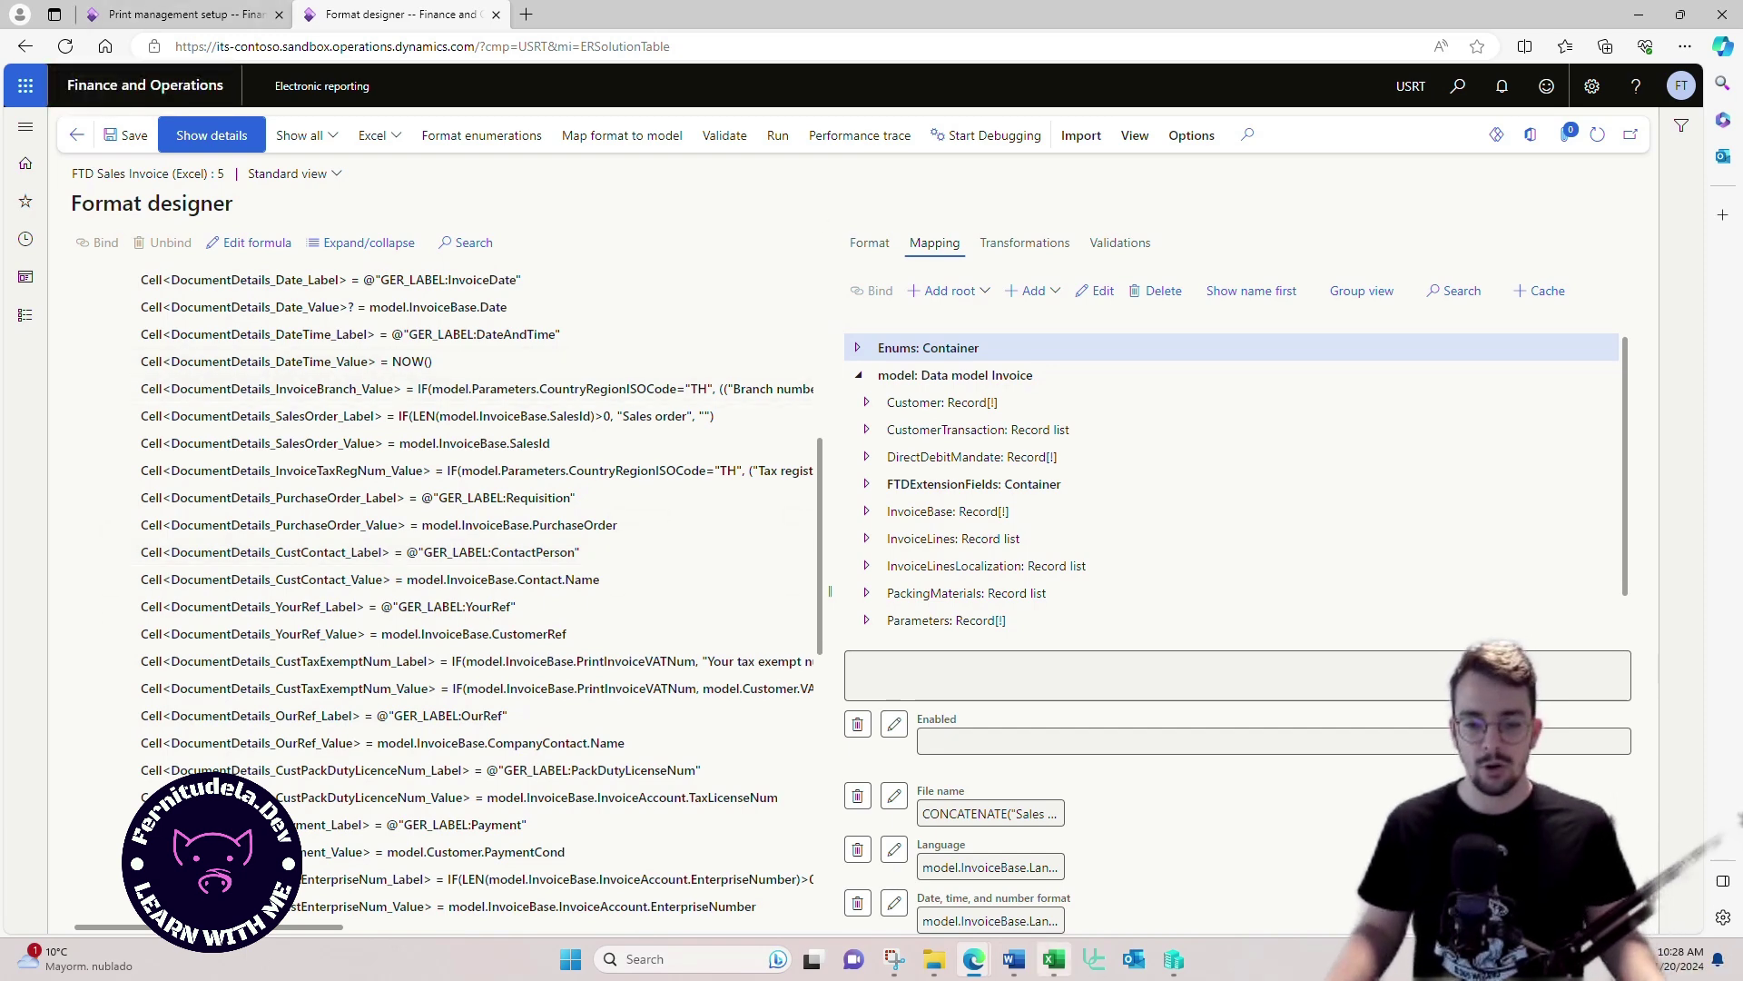
Step: Back in the Excel template, close the Name Manager and check the defined name of the "There is no data available." cell
click(1054, 959)
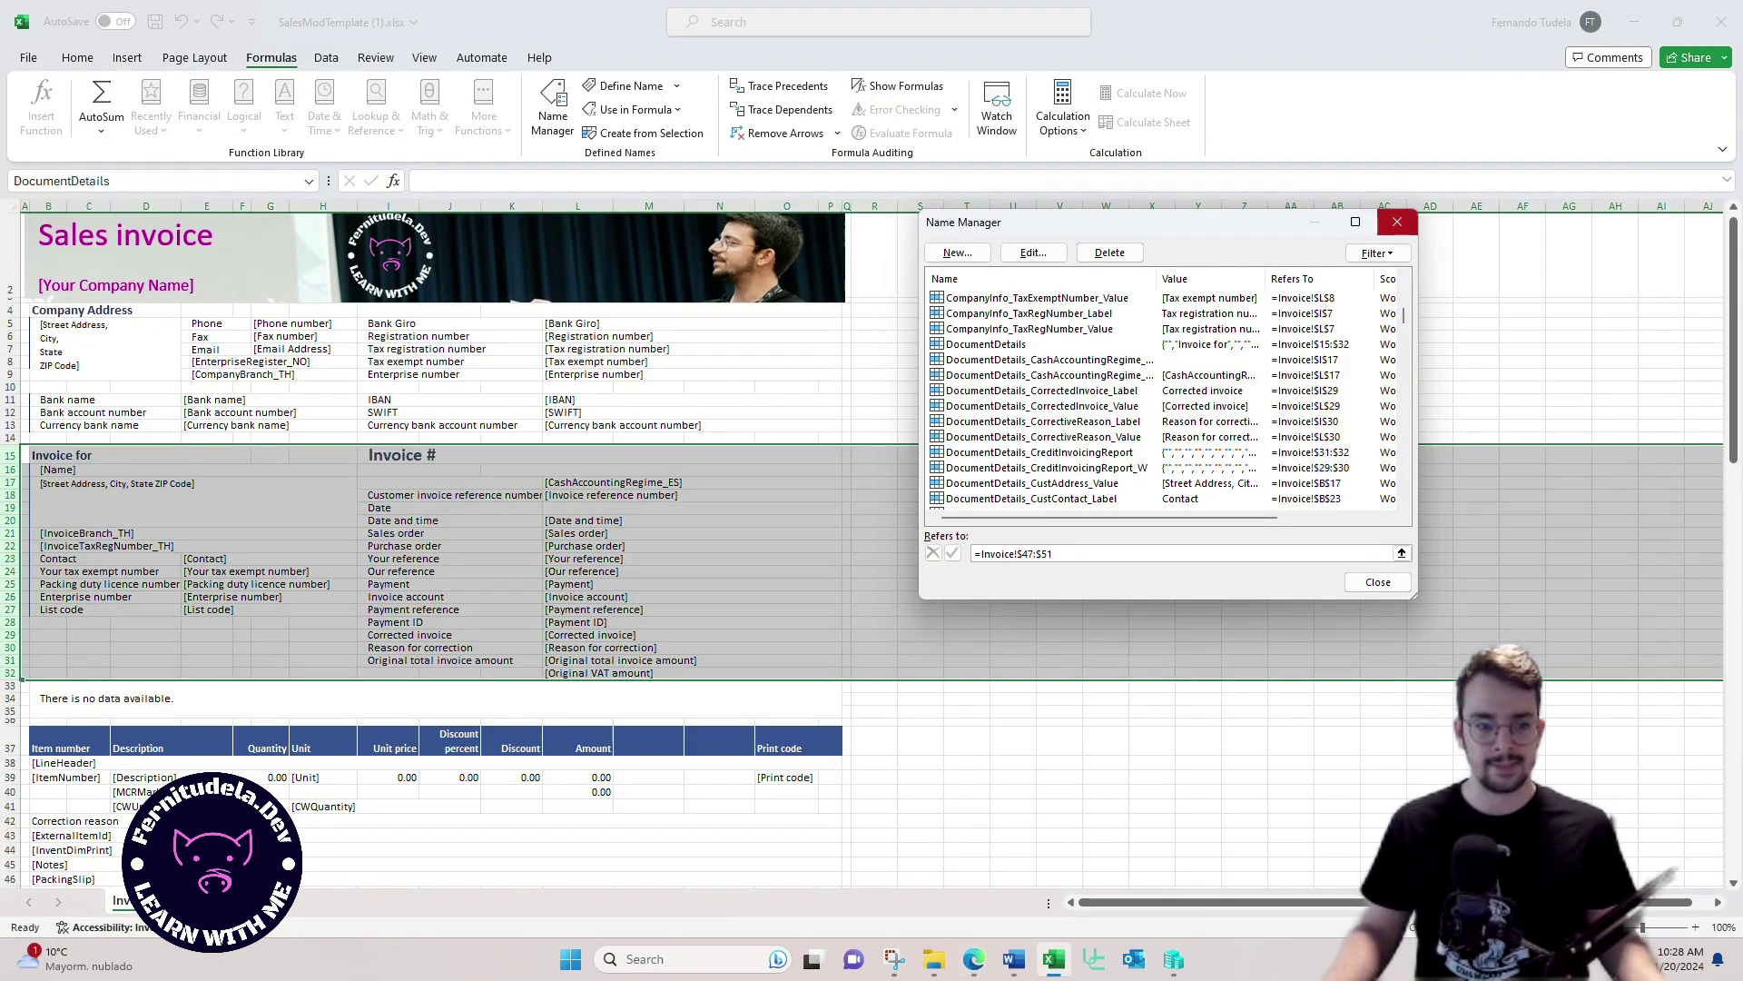
click(1396, 221)
click(322, 698)
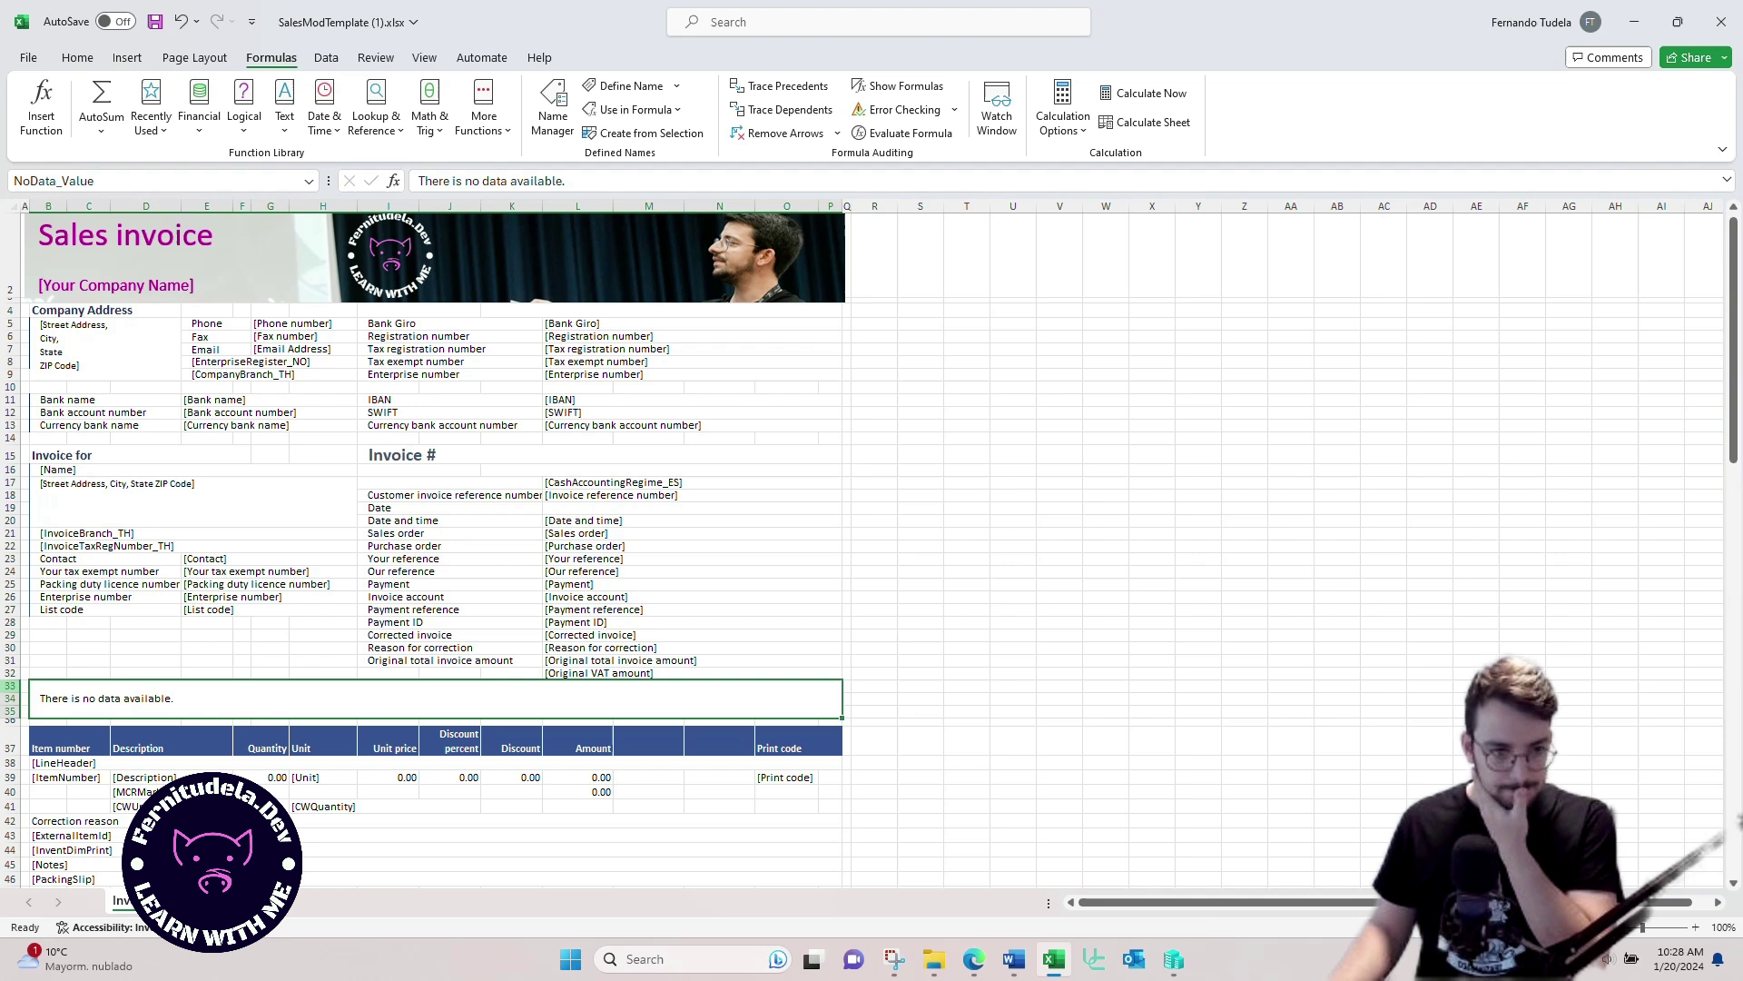
drag(48, 439, 829, 454)
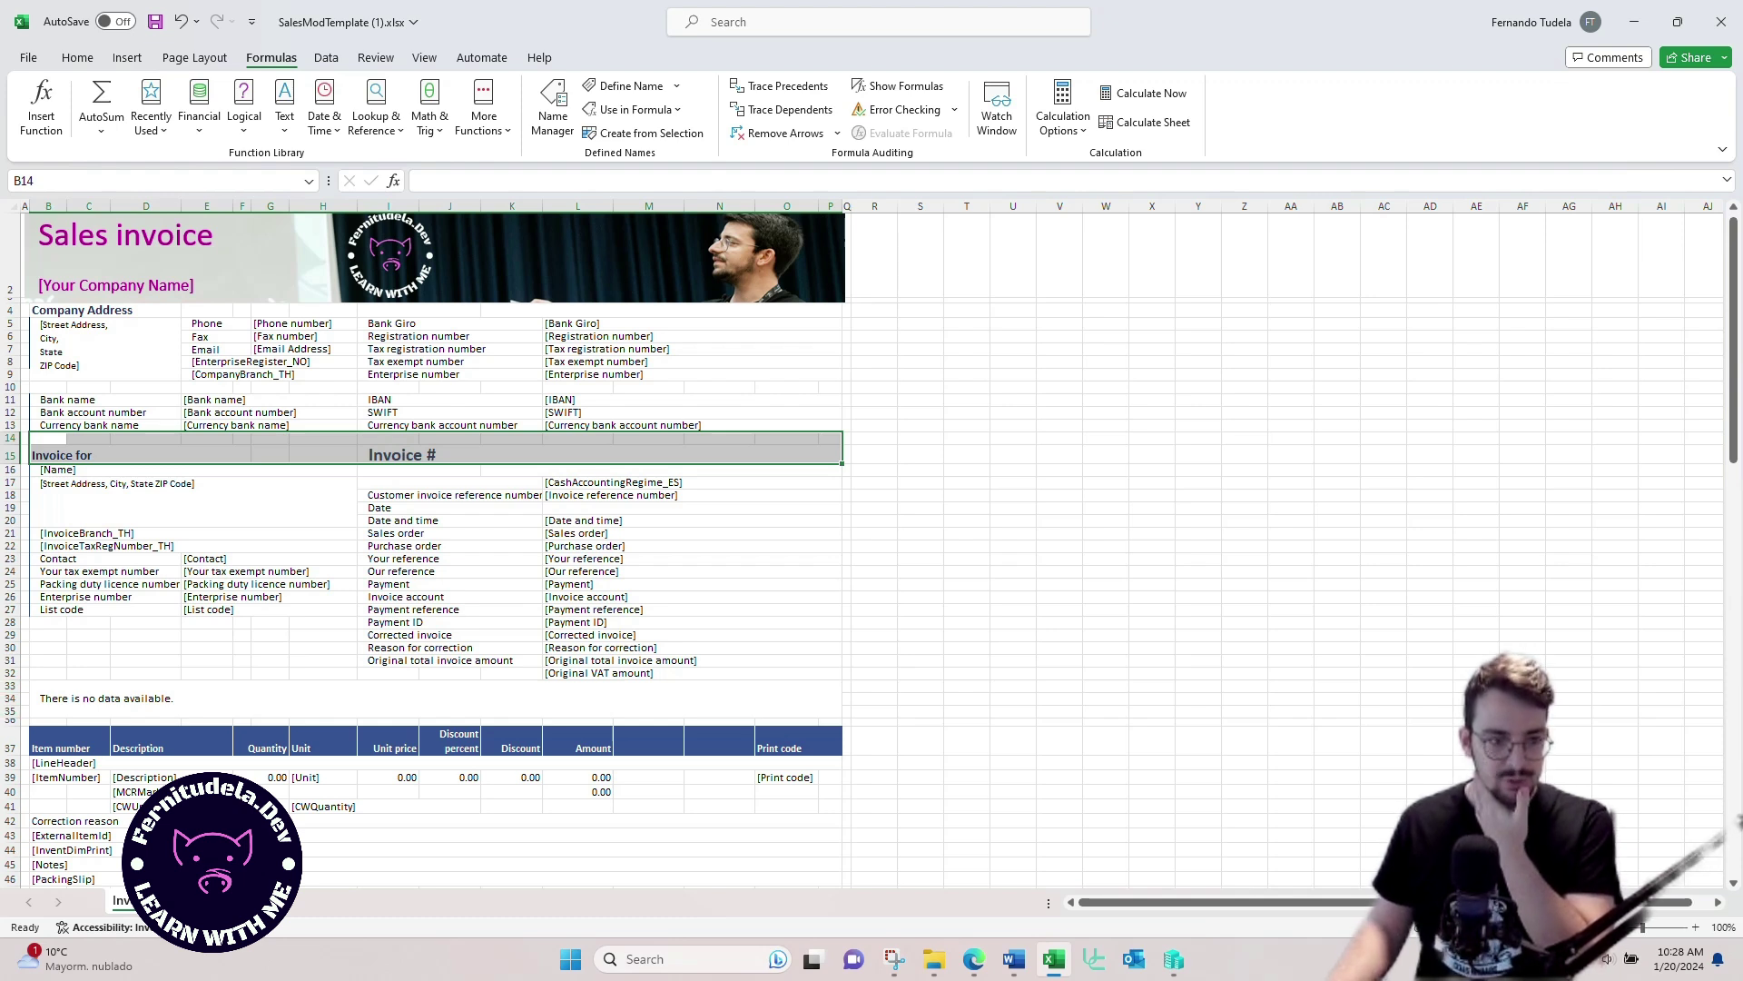
Step: Insert three blank rows at row 33, directly above the "There is no data available." block
right_click(11, 686)
click(54, 518)
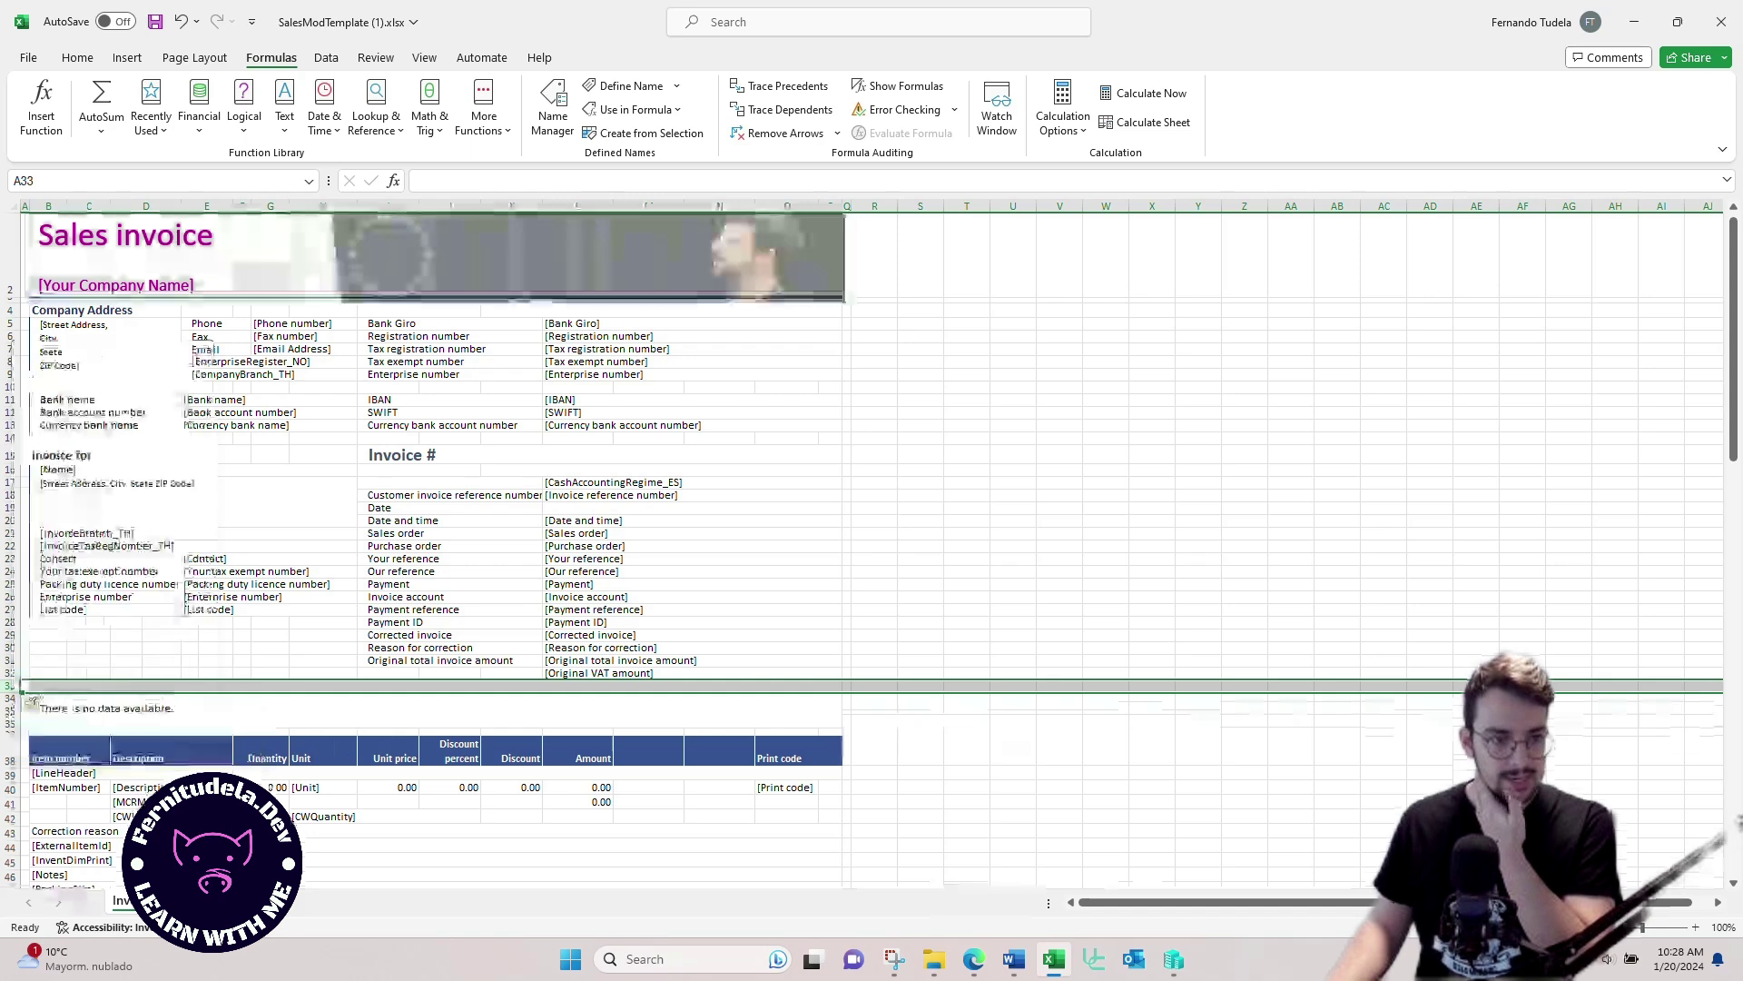
right_click(11, 685)
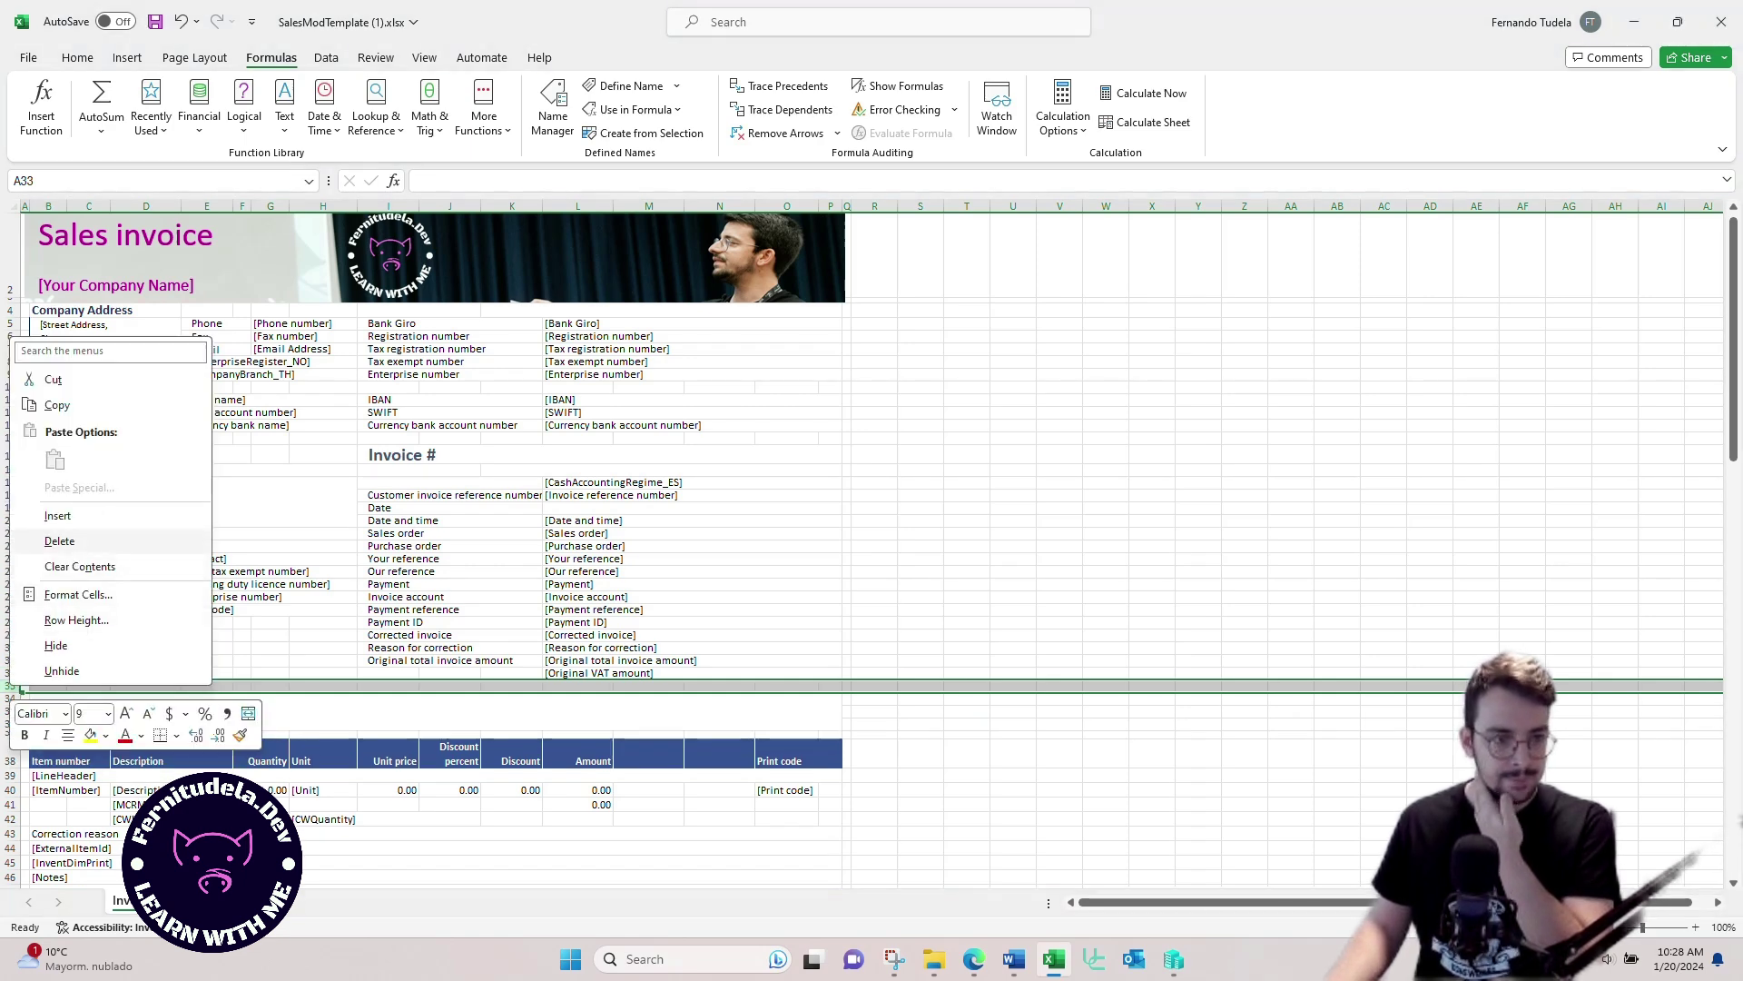
click(57, 516)
right_click(11, 686)
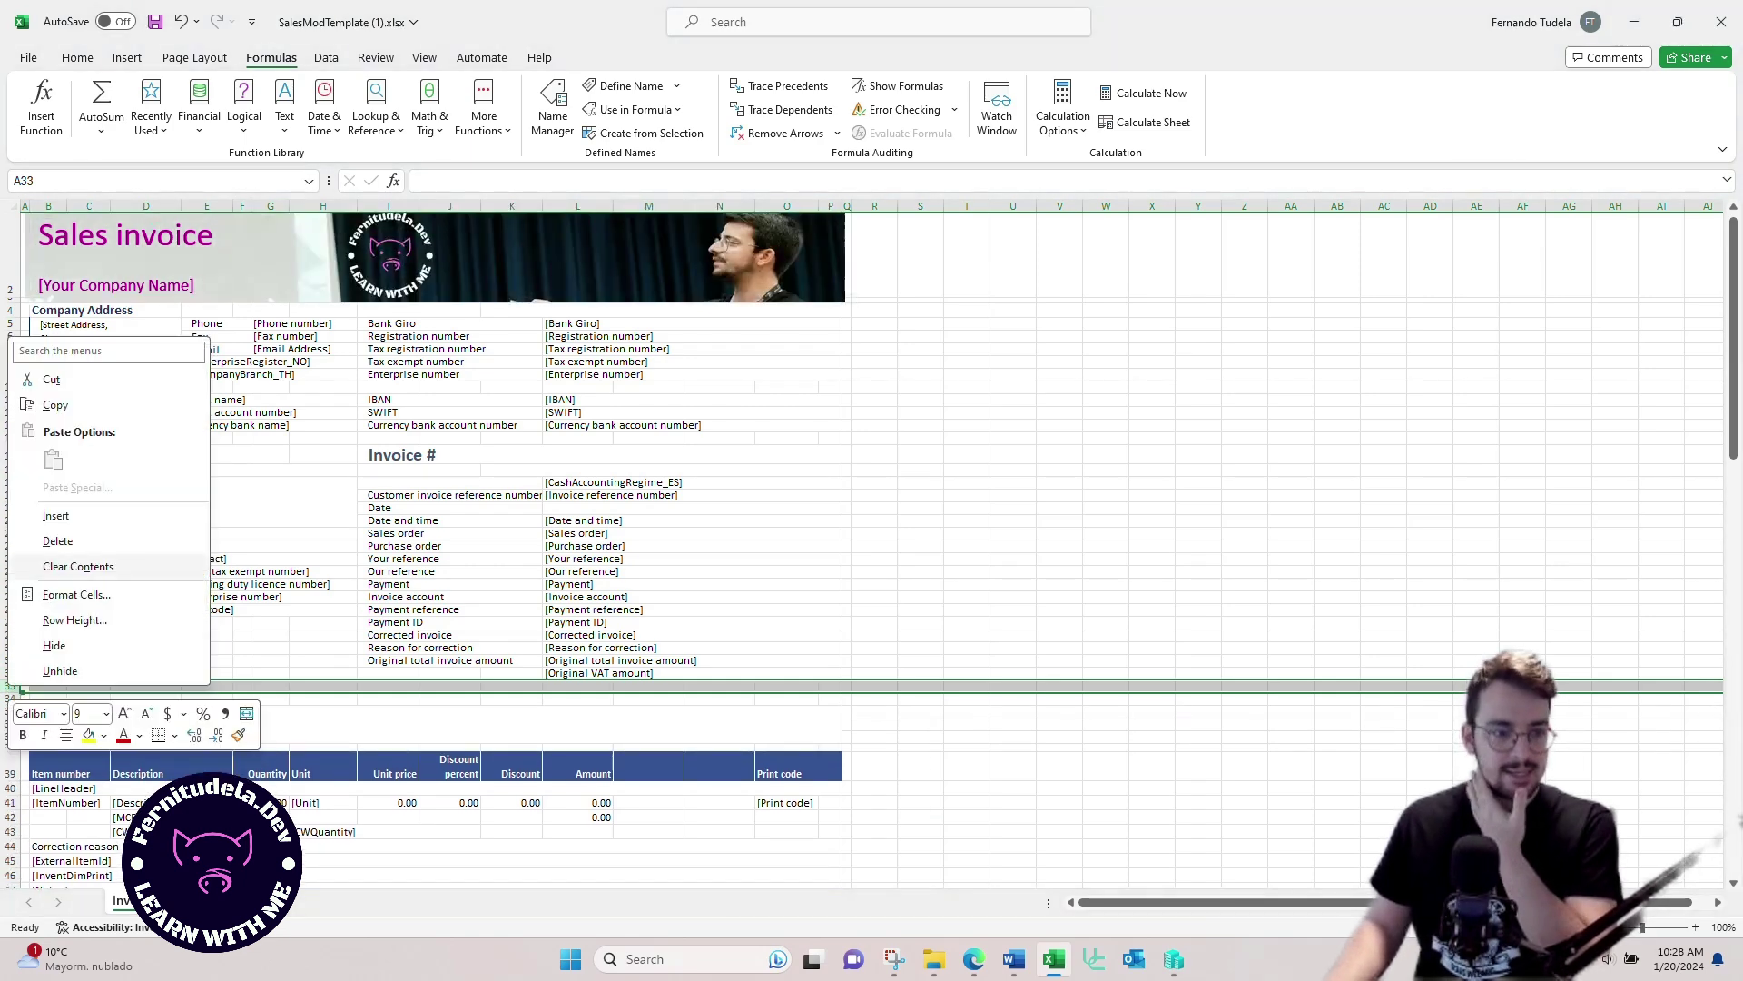
click(55, 515)
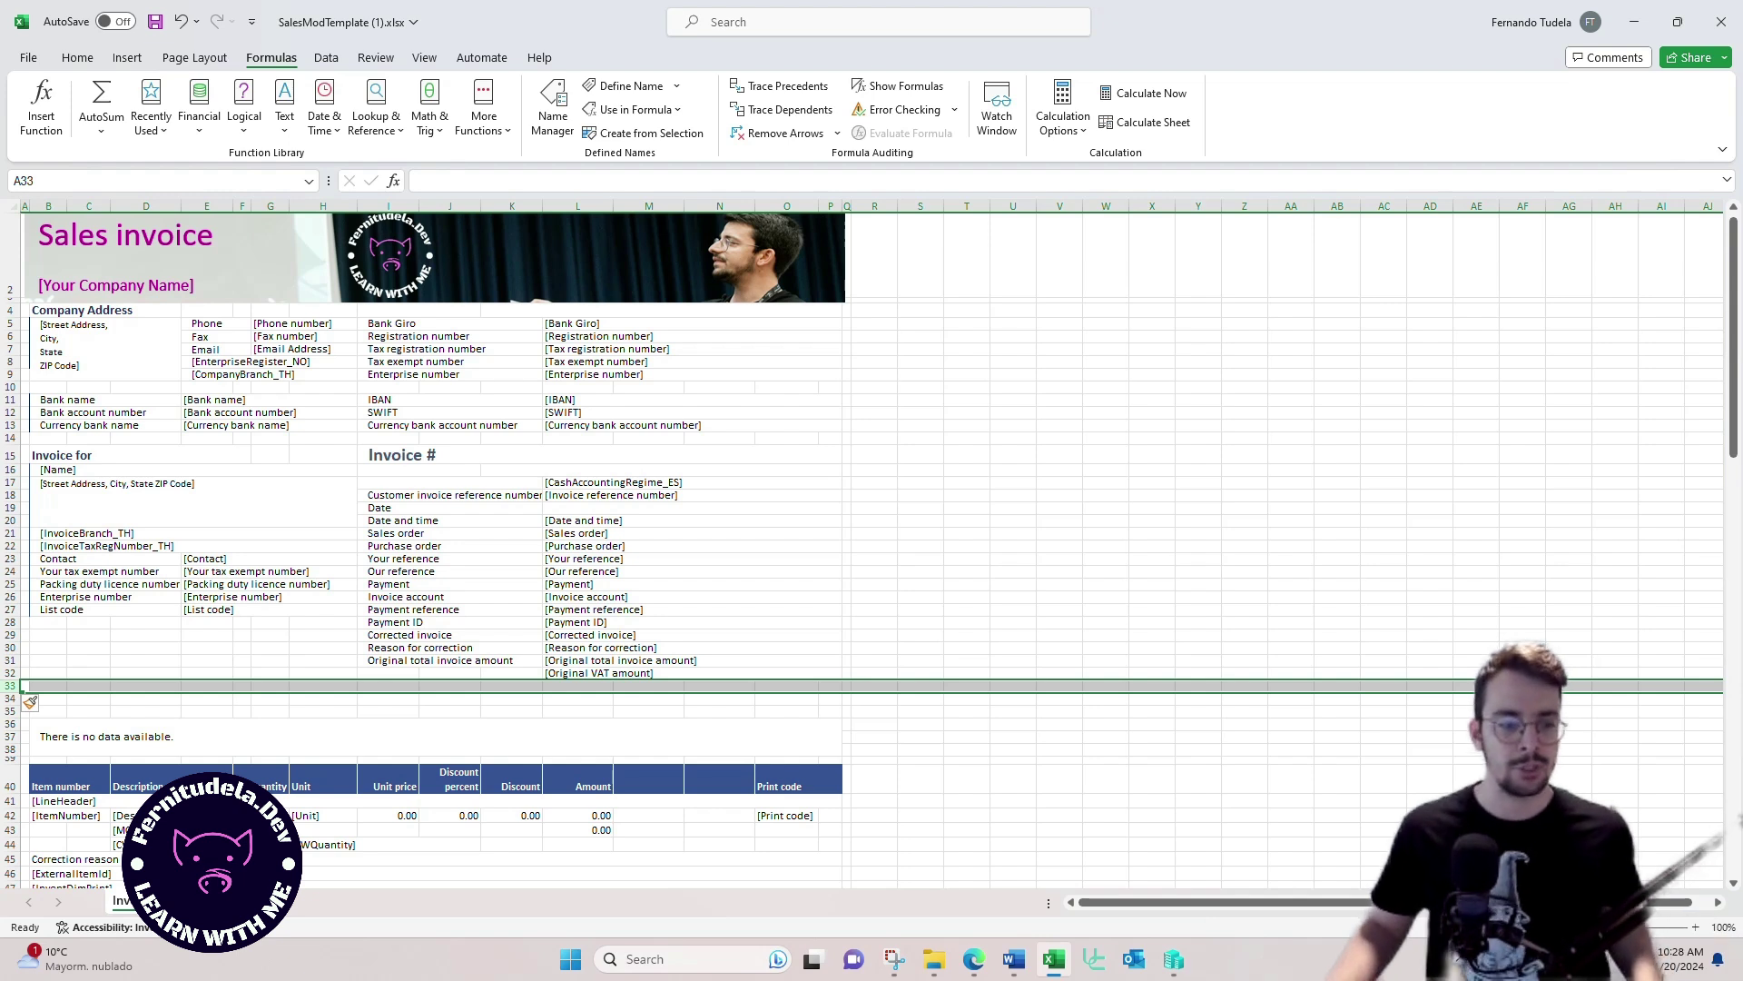
Step: Check the defined names of the "There is no data available." cell and of the full rows 36 to 38 containing it
click(106, 737)
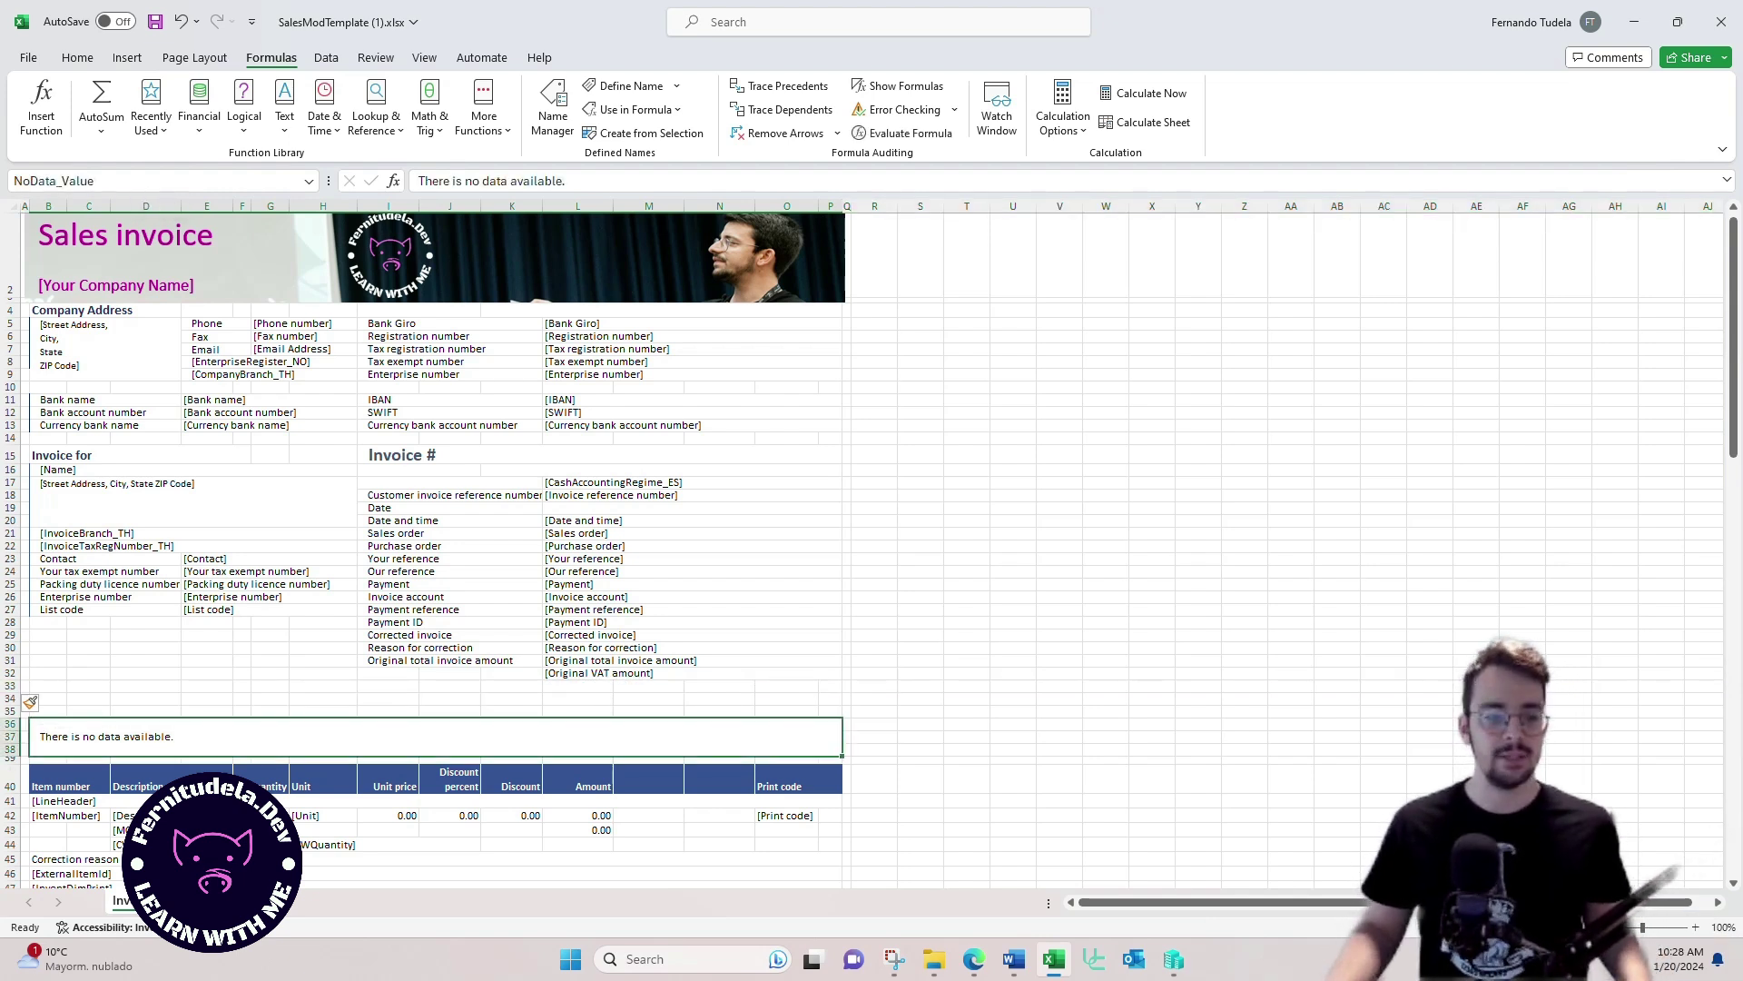
key(shift+space)
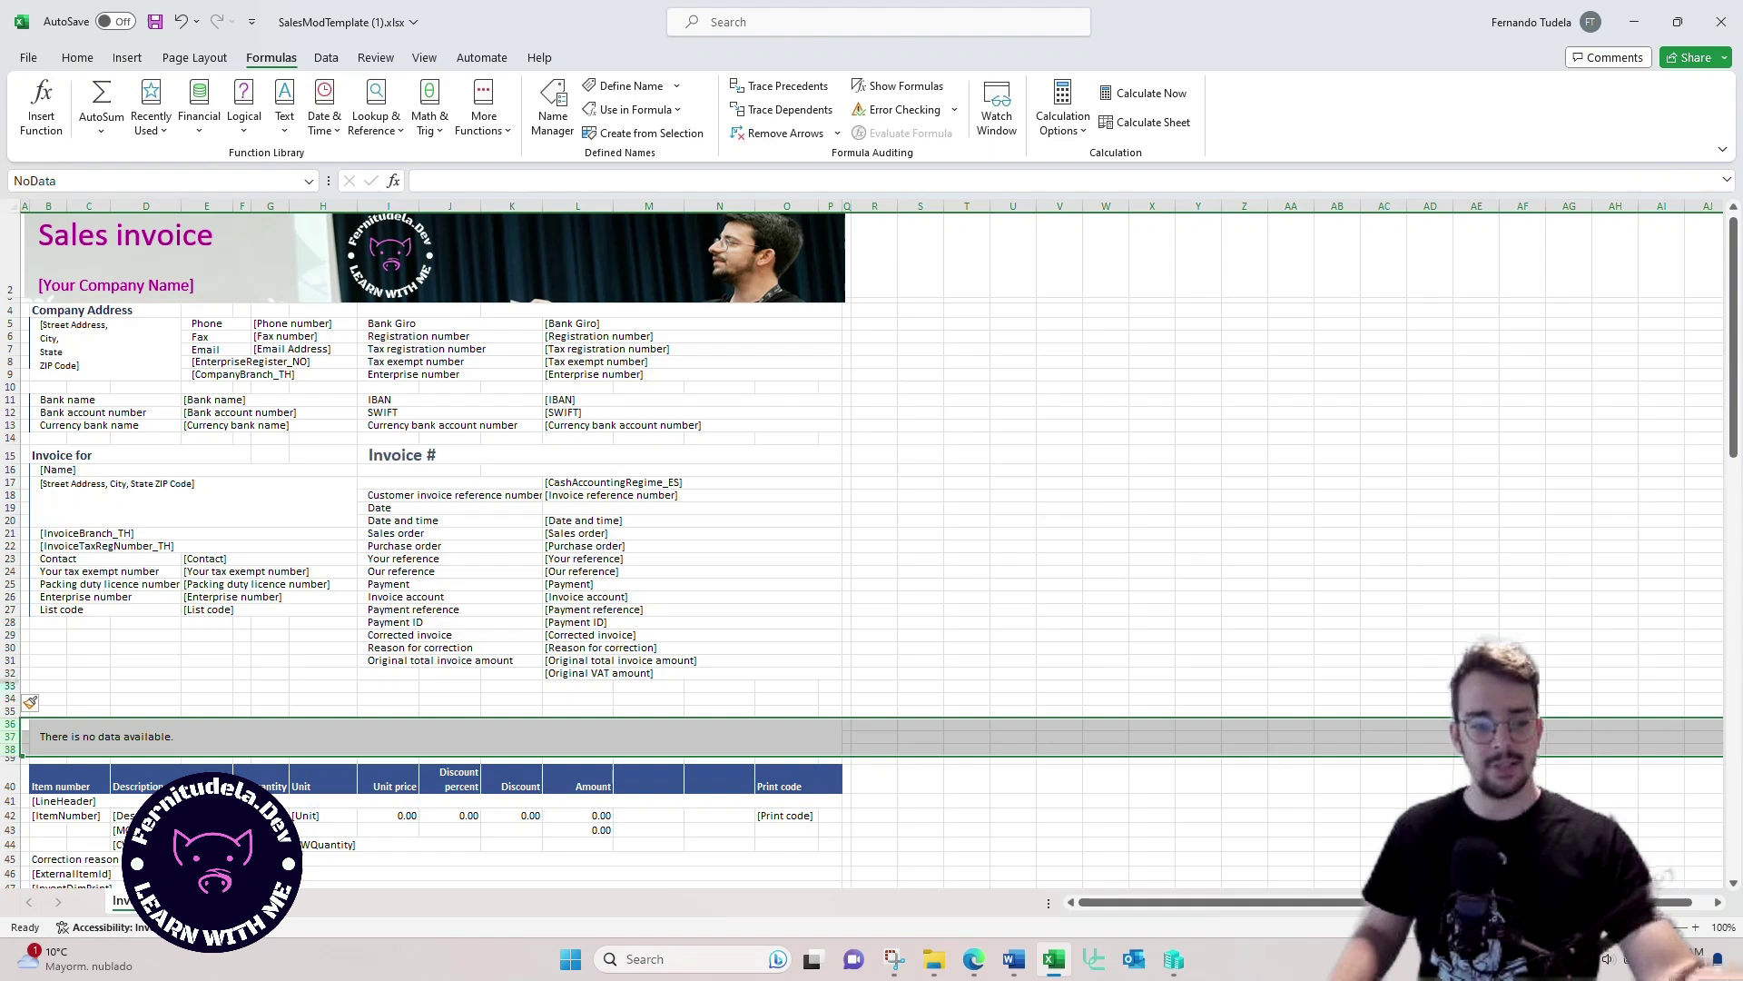
Step: Examine the sections of the invoice template that follow row 33, down to the cash discount and due date area
click(10, 686)
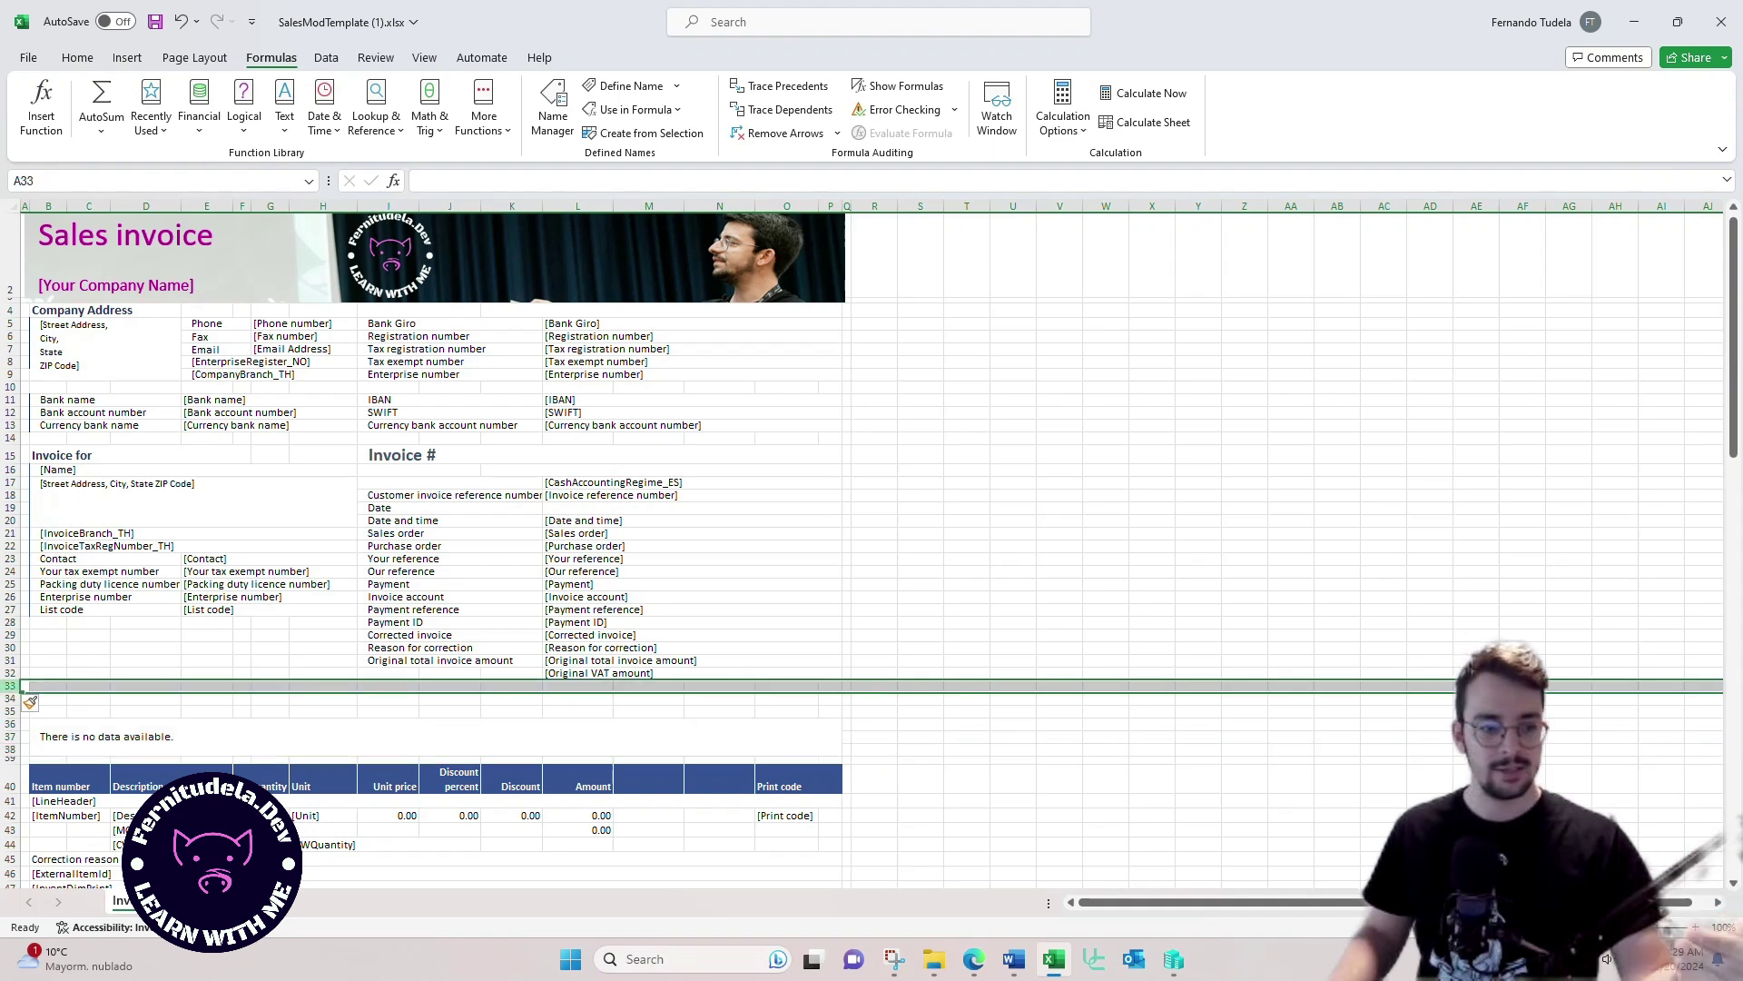
scroll(435, 545, down, 5)
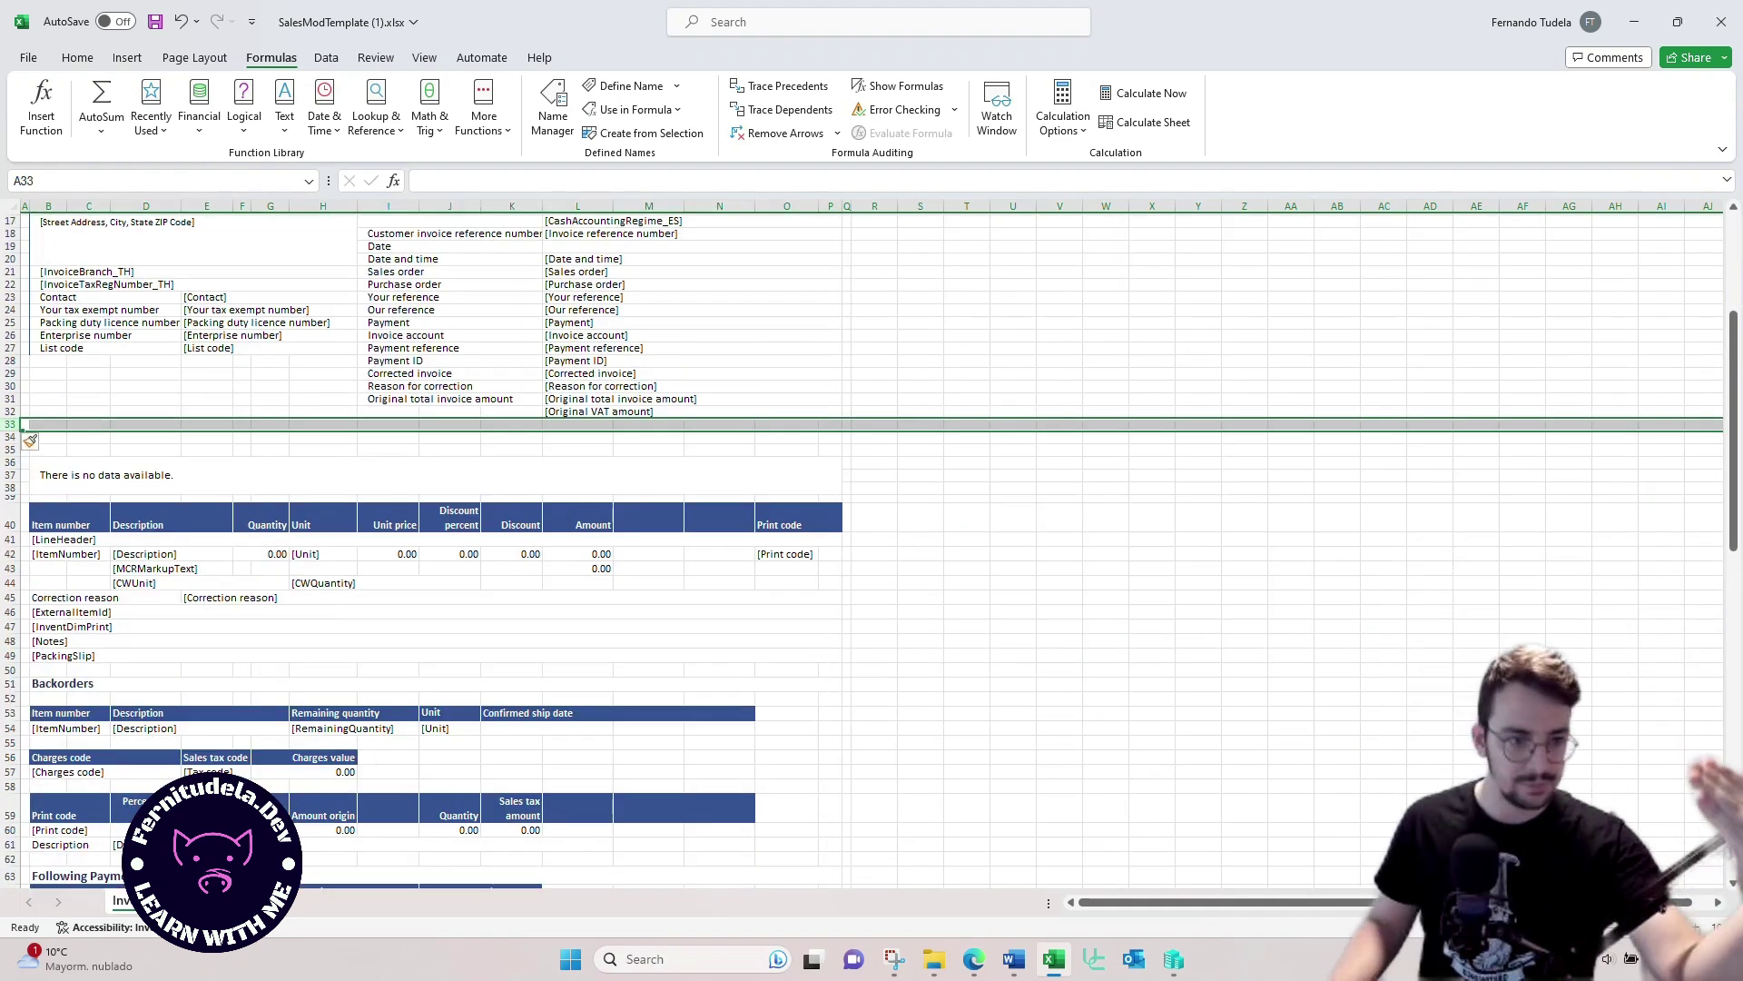
scroll(436, 545, down, 3)
scroll(435, 544, down, 12)
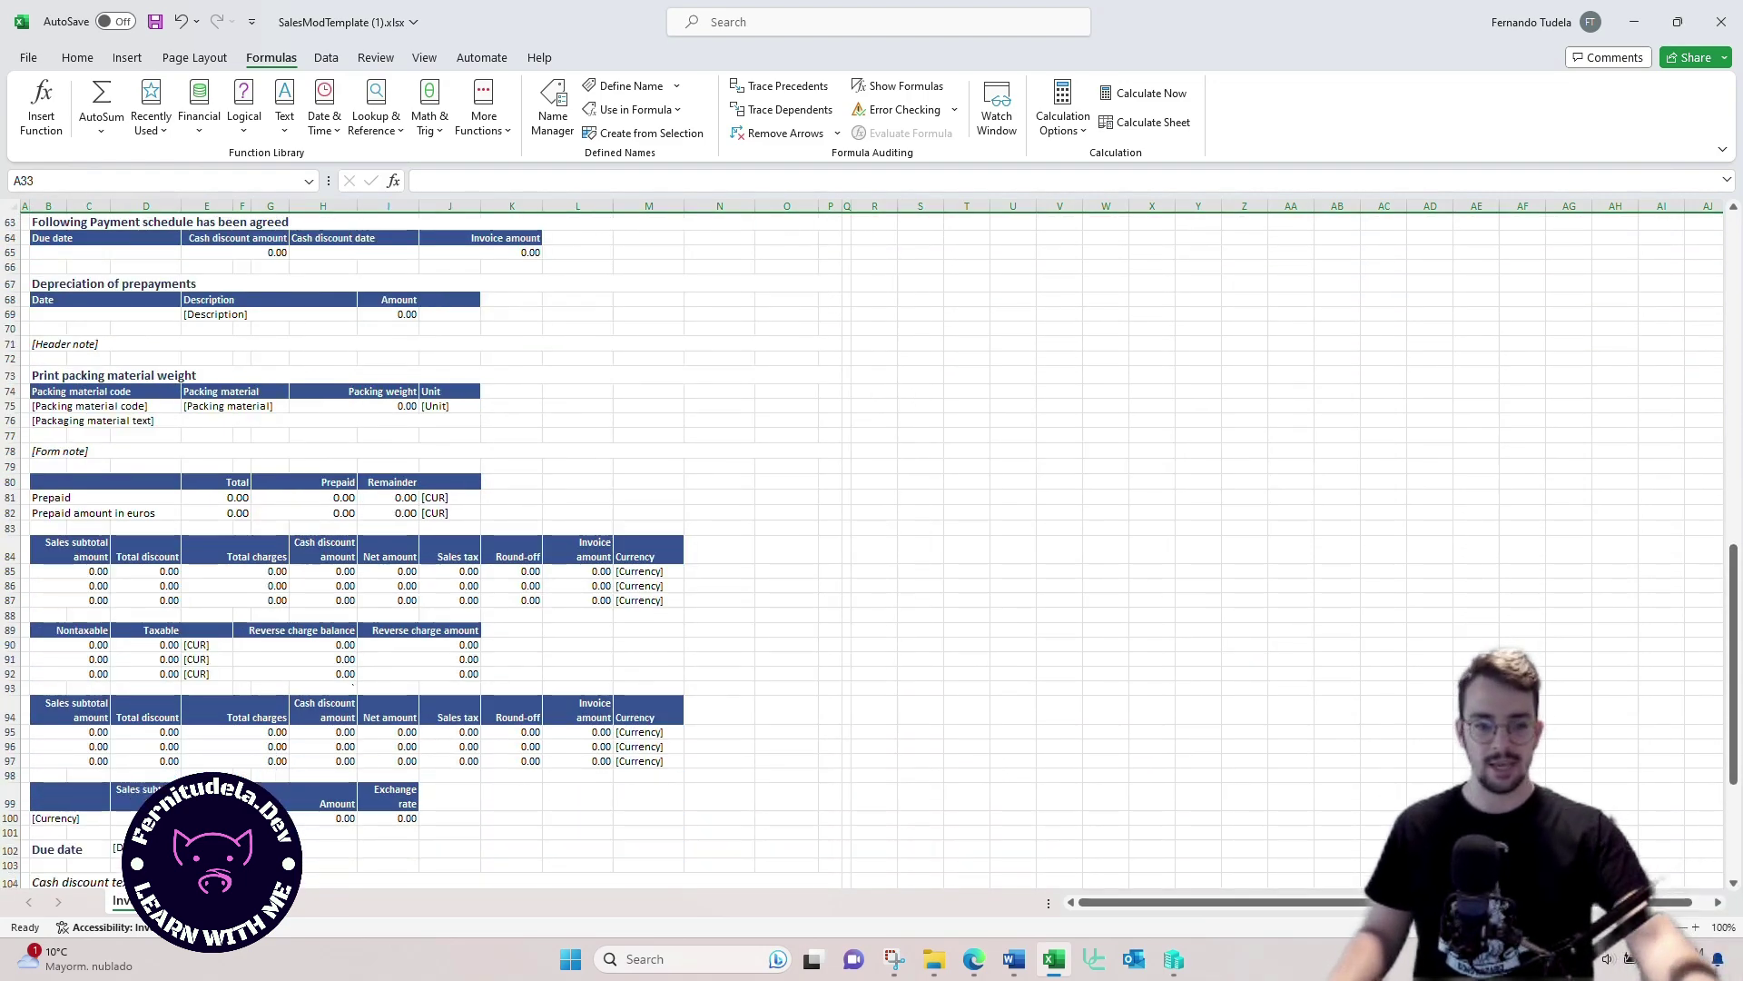
scroll(436, 545, down, 4)
scroll(435, 545, up, 13)
scroll(436, 545, up, 12)
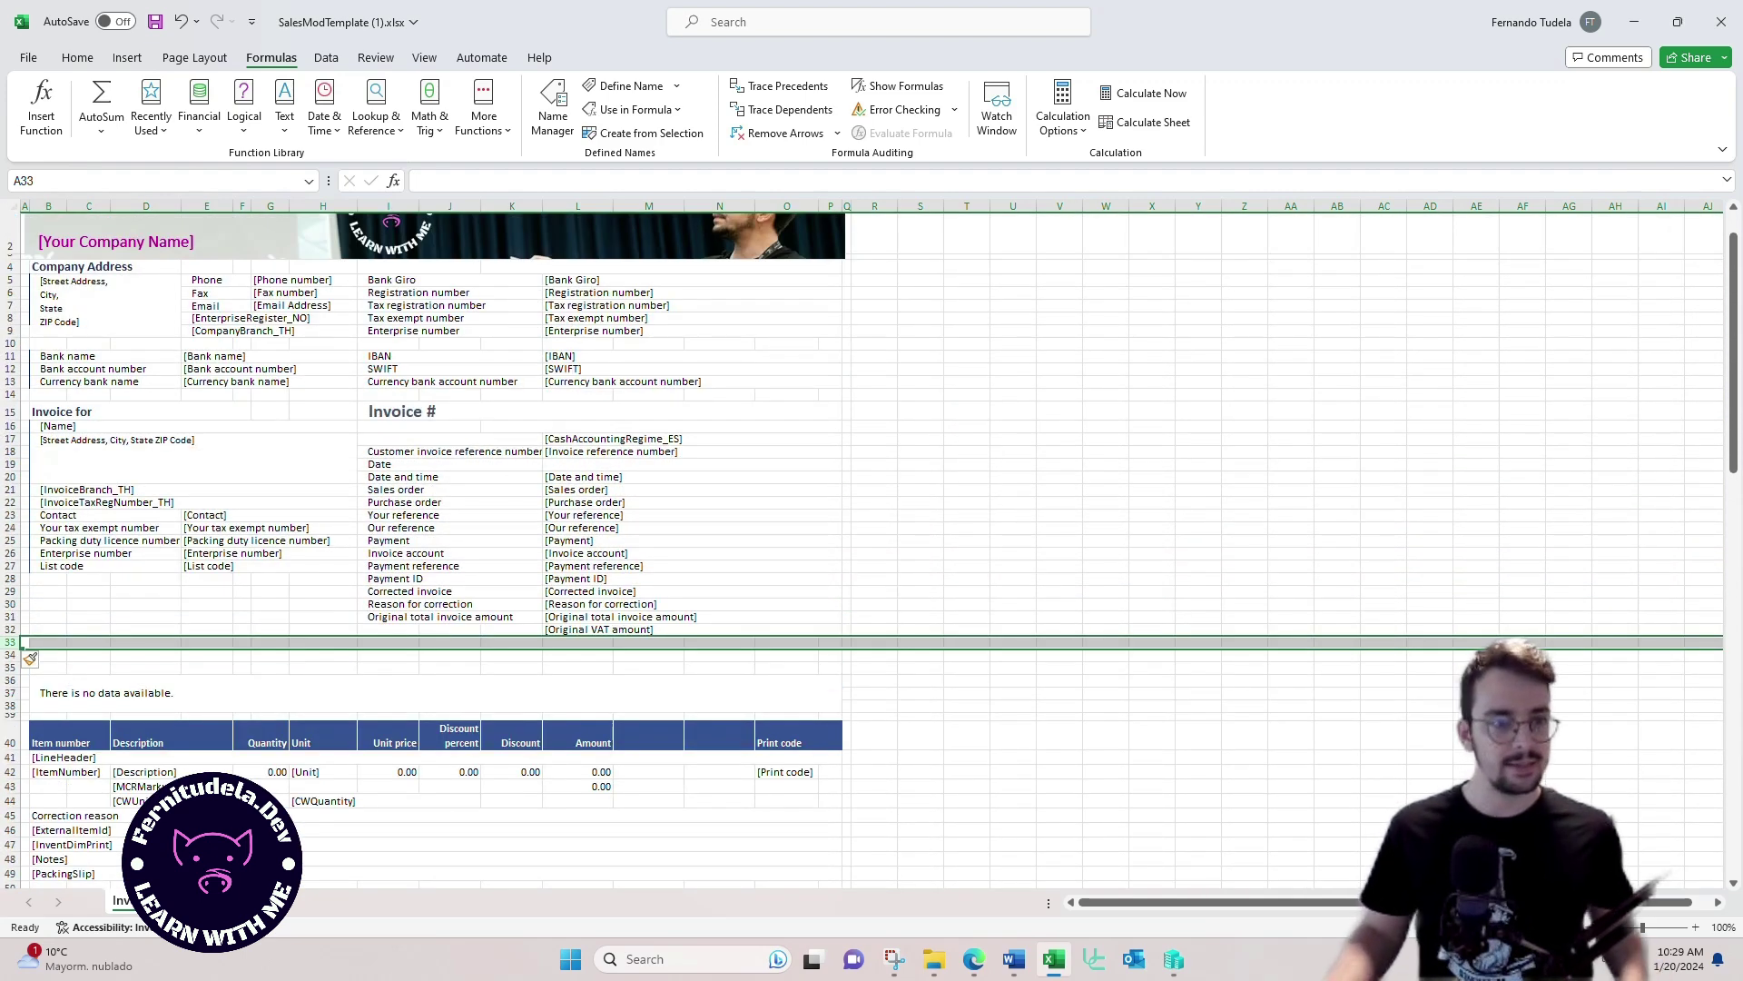
Step: Find the DocumentDetails defined name and select its range to check which rows it covers
click(308, 181)
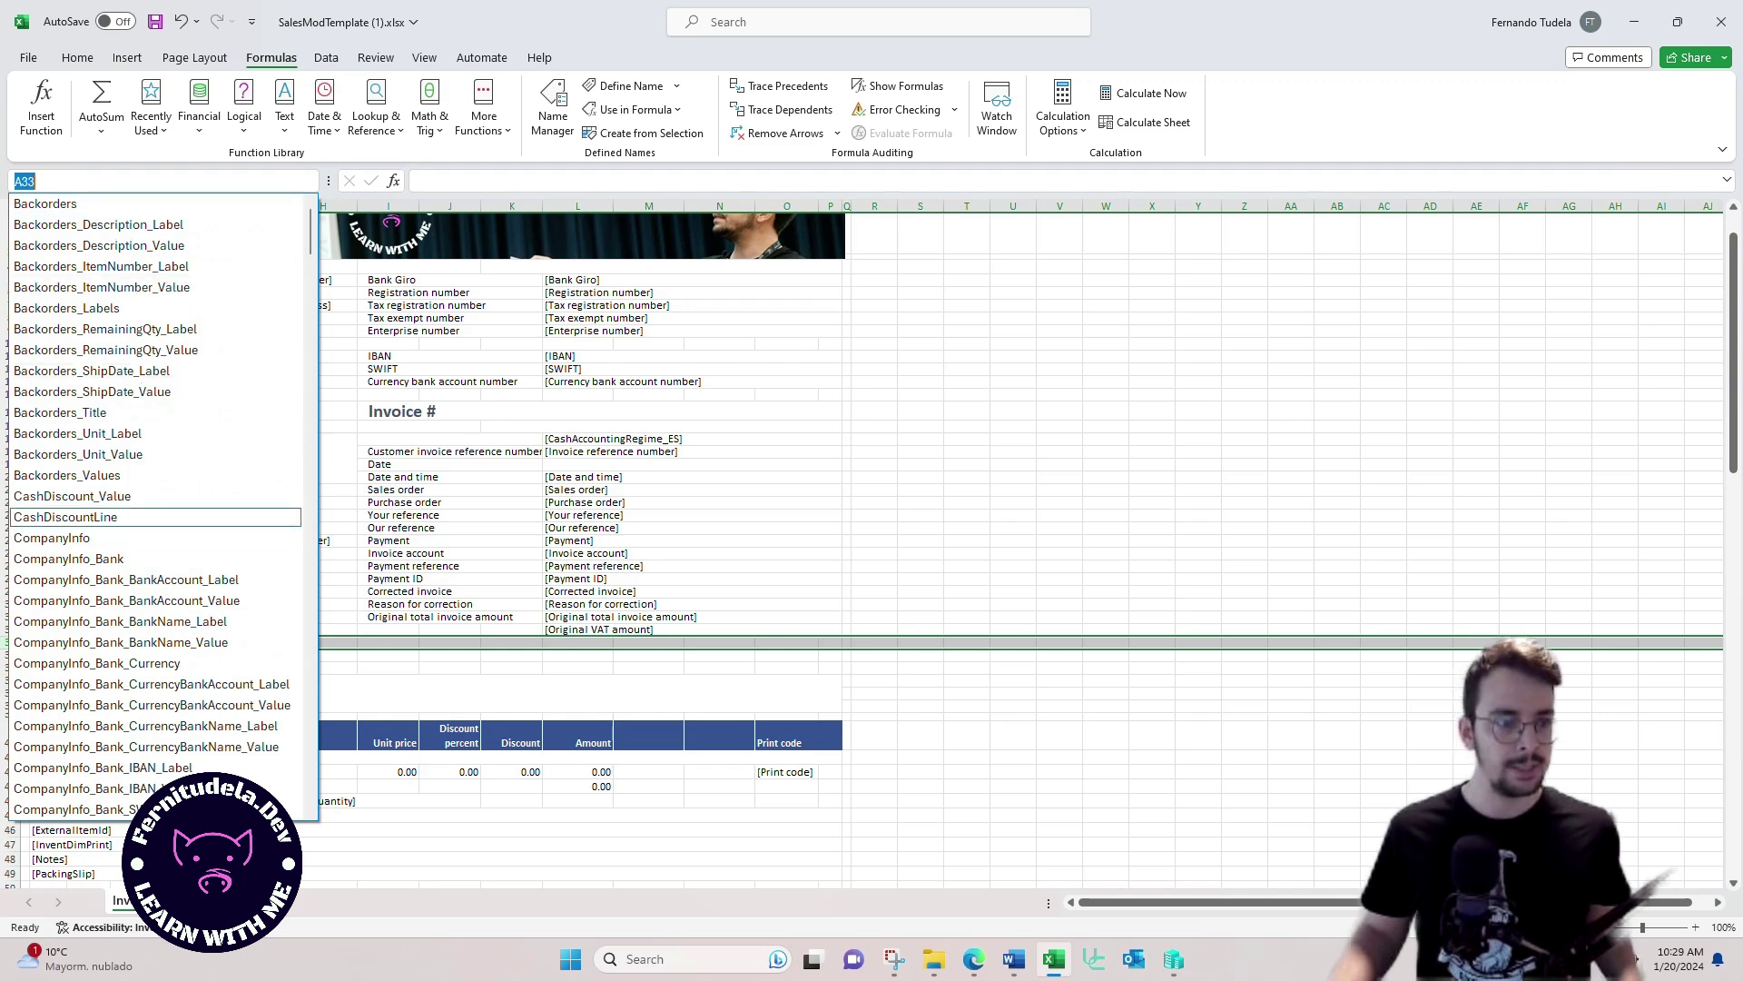
scroll(154, 454, down, 20)
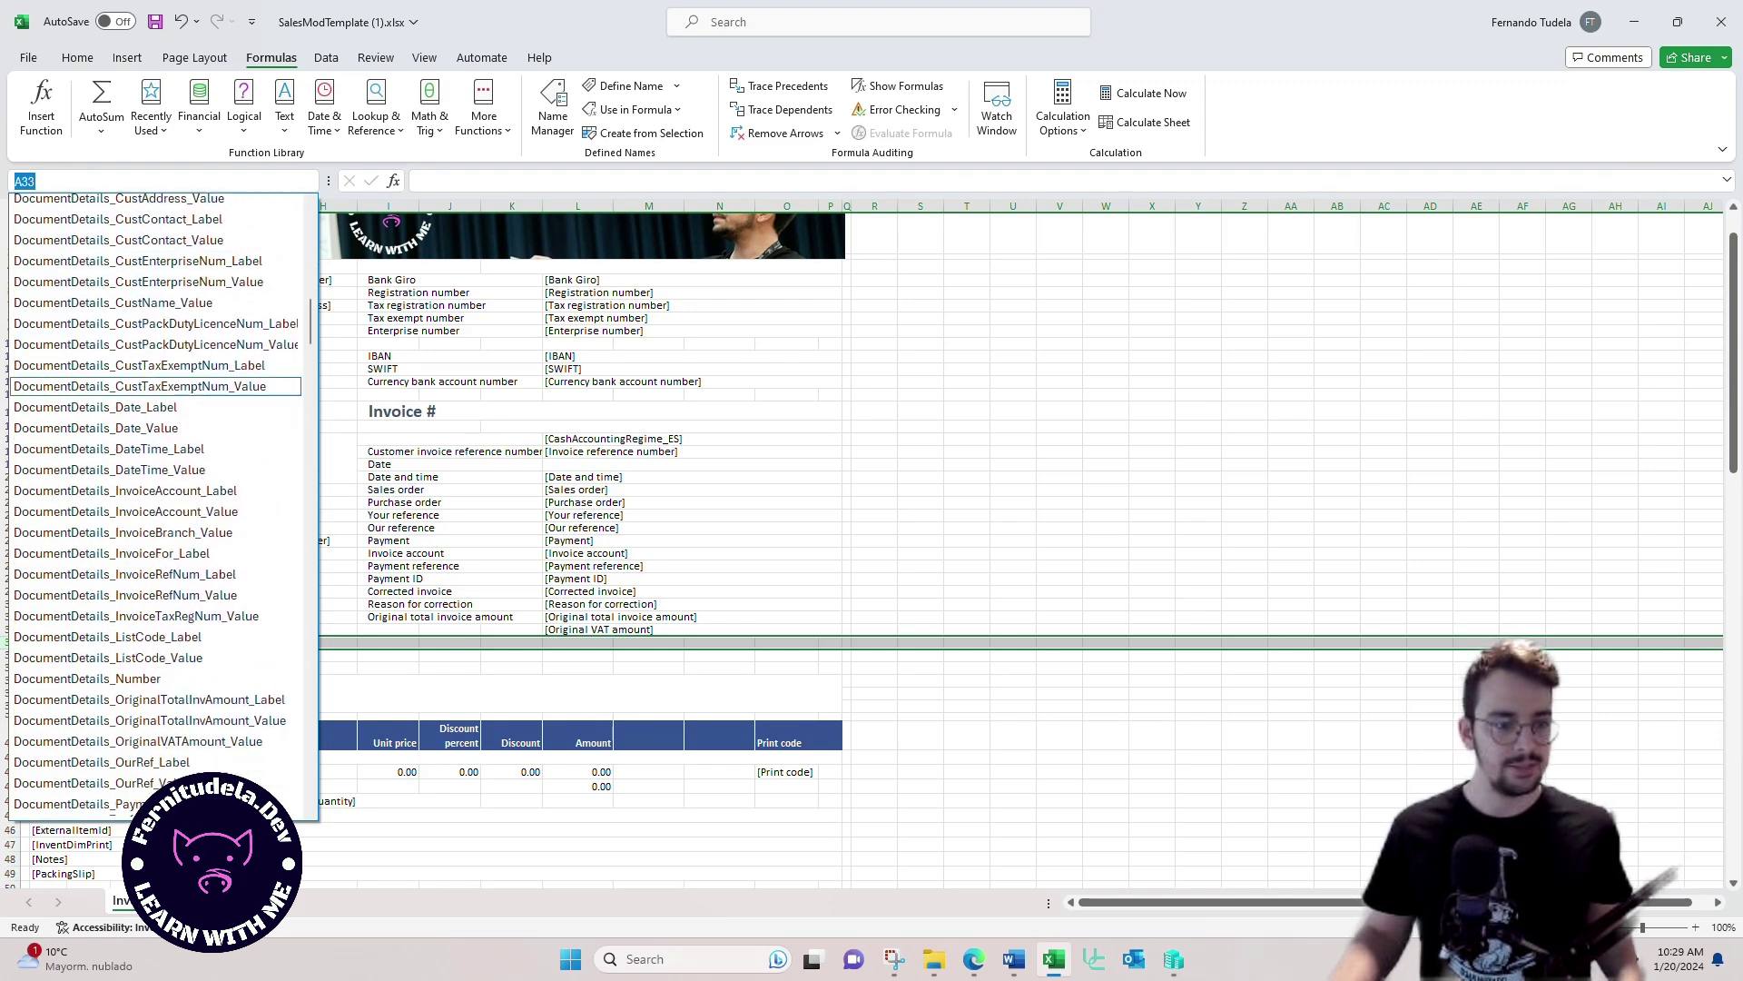
scroll(155, 454, up, 2)
scroll(154, 454, up, 5)
click(54, 392)
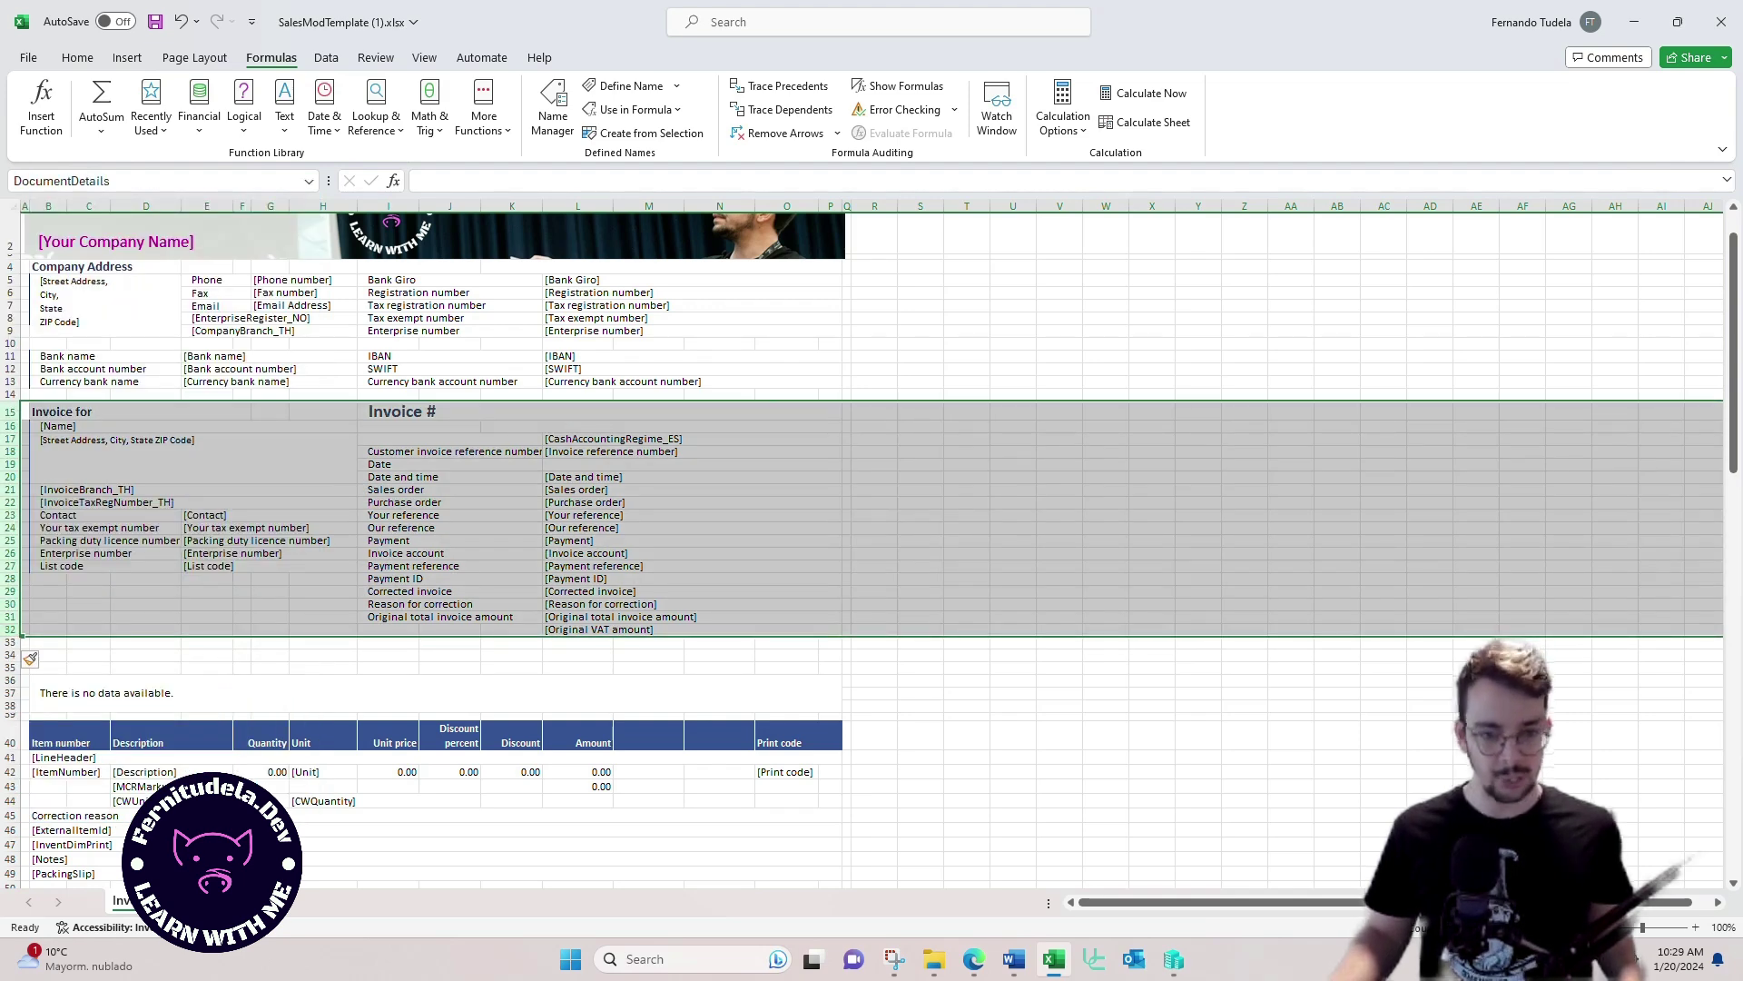
Step: Insert two more blank rows at row 33, between the document details and the "There is no data available." block
click(145, 655)
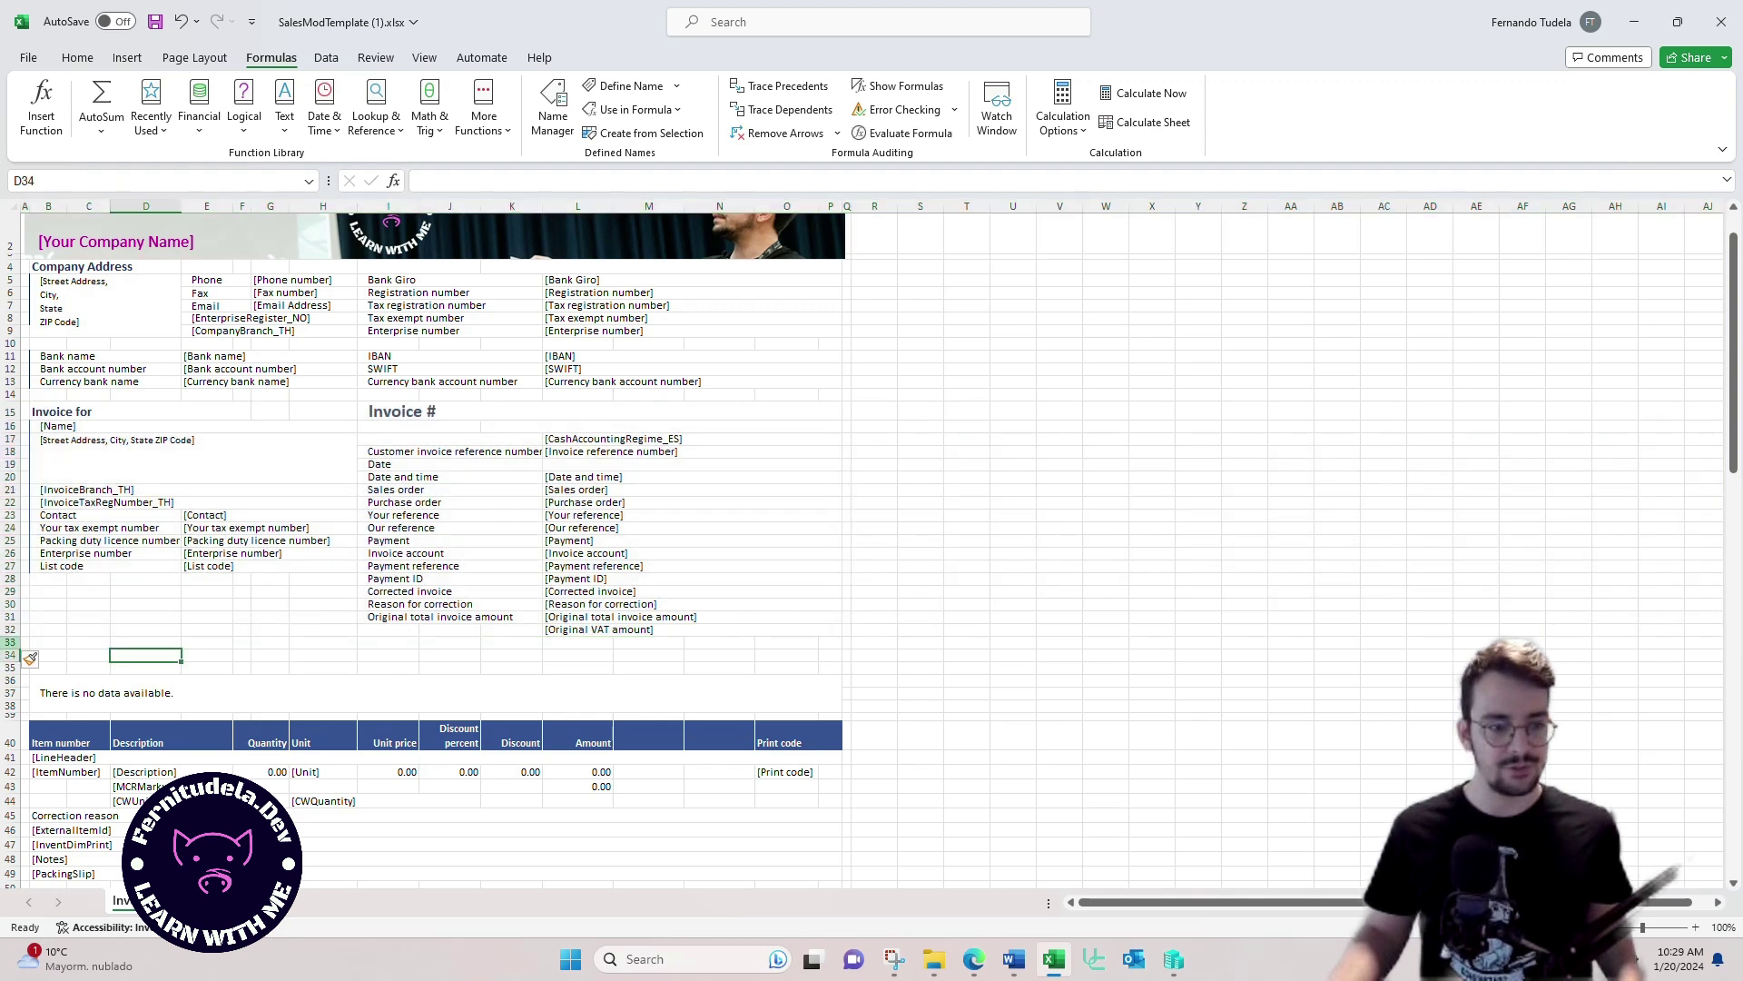
right_click(11, 642)
click(53, 472)
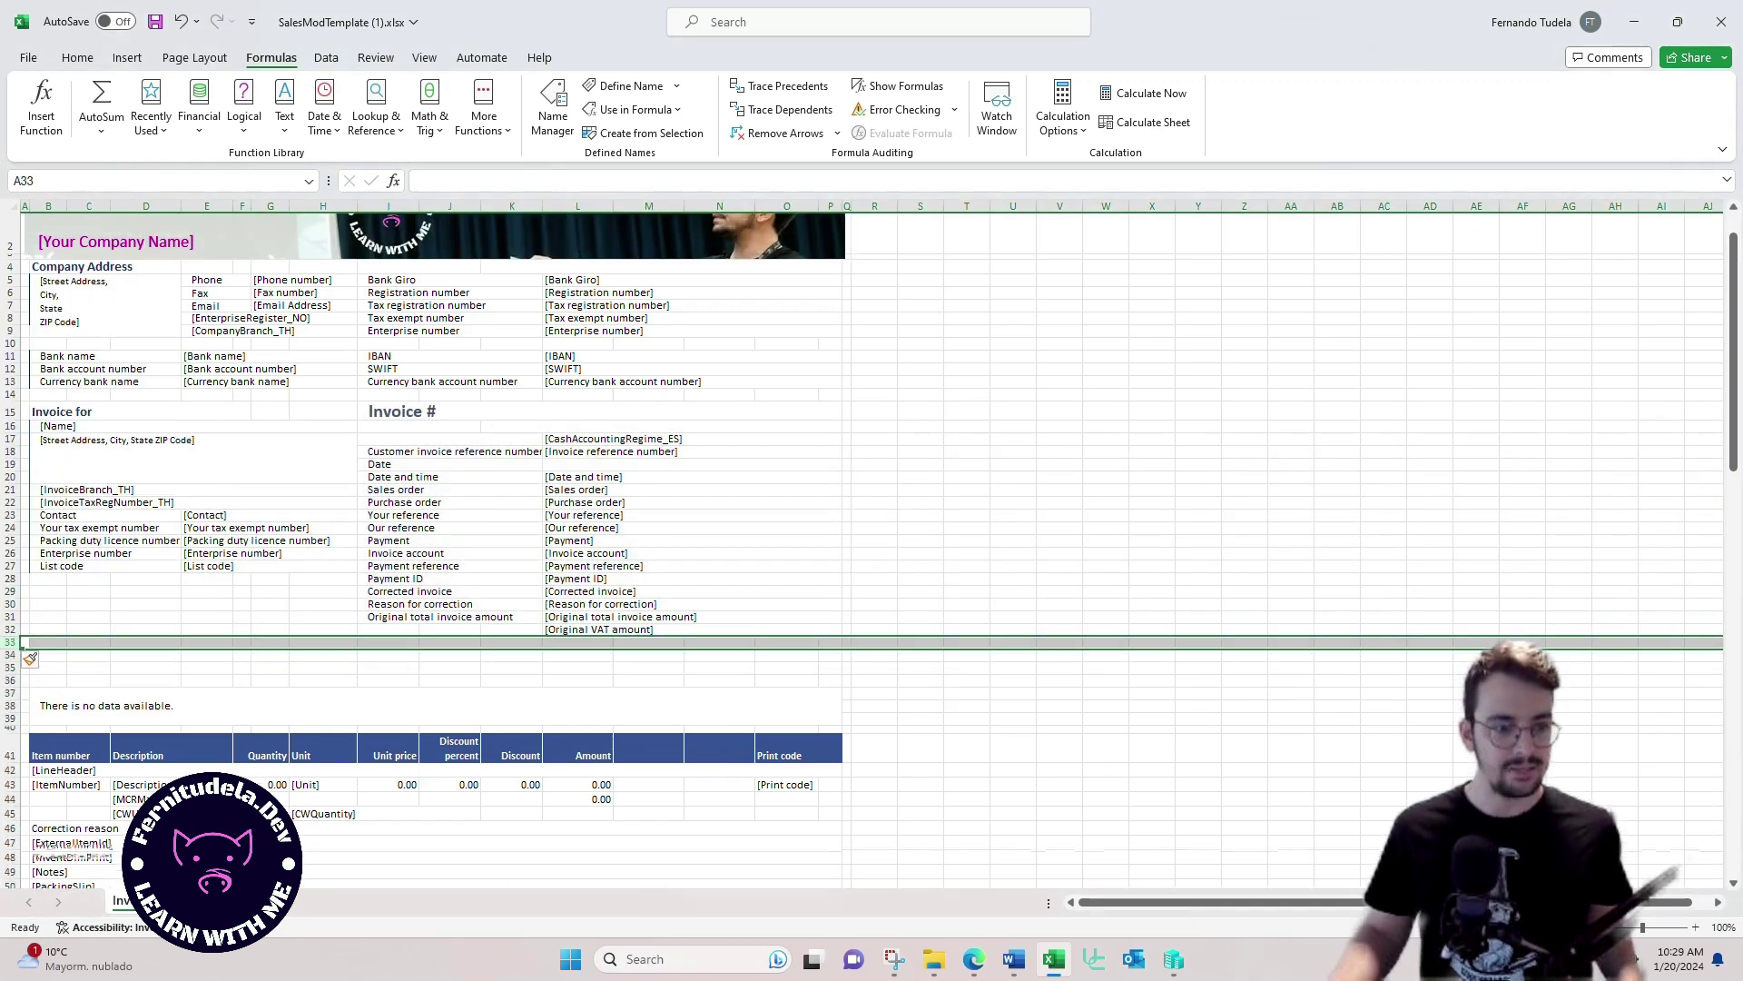
right_click(13, 642)
click(56, 472)
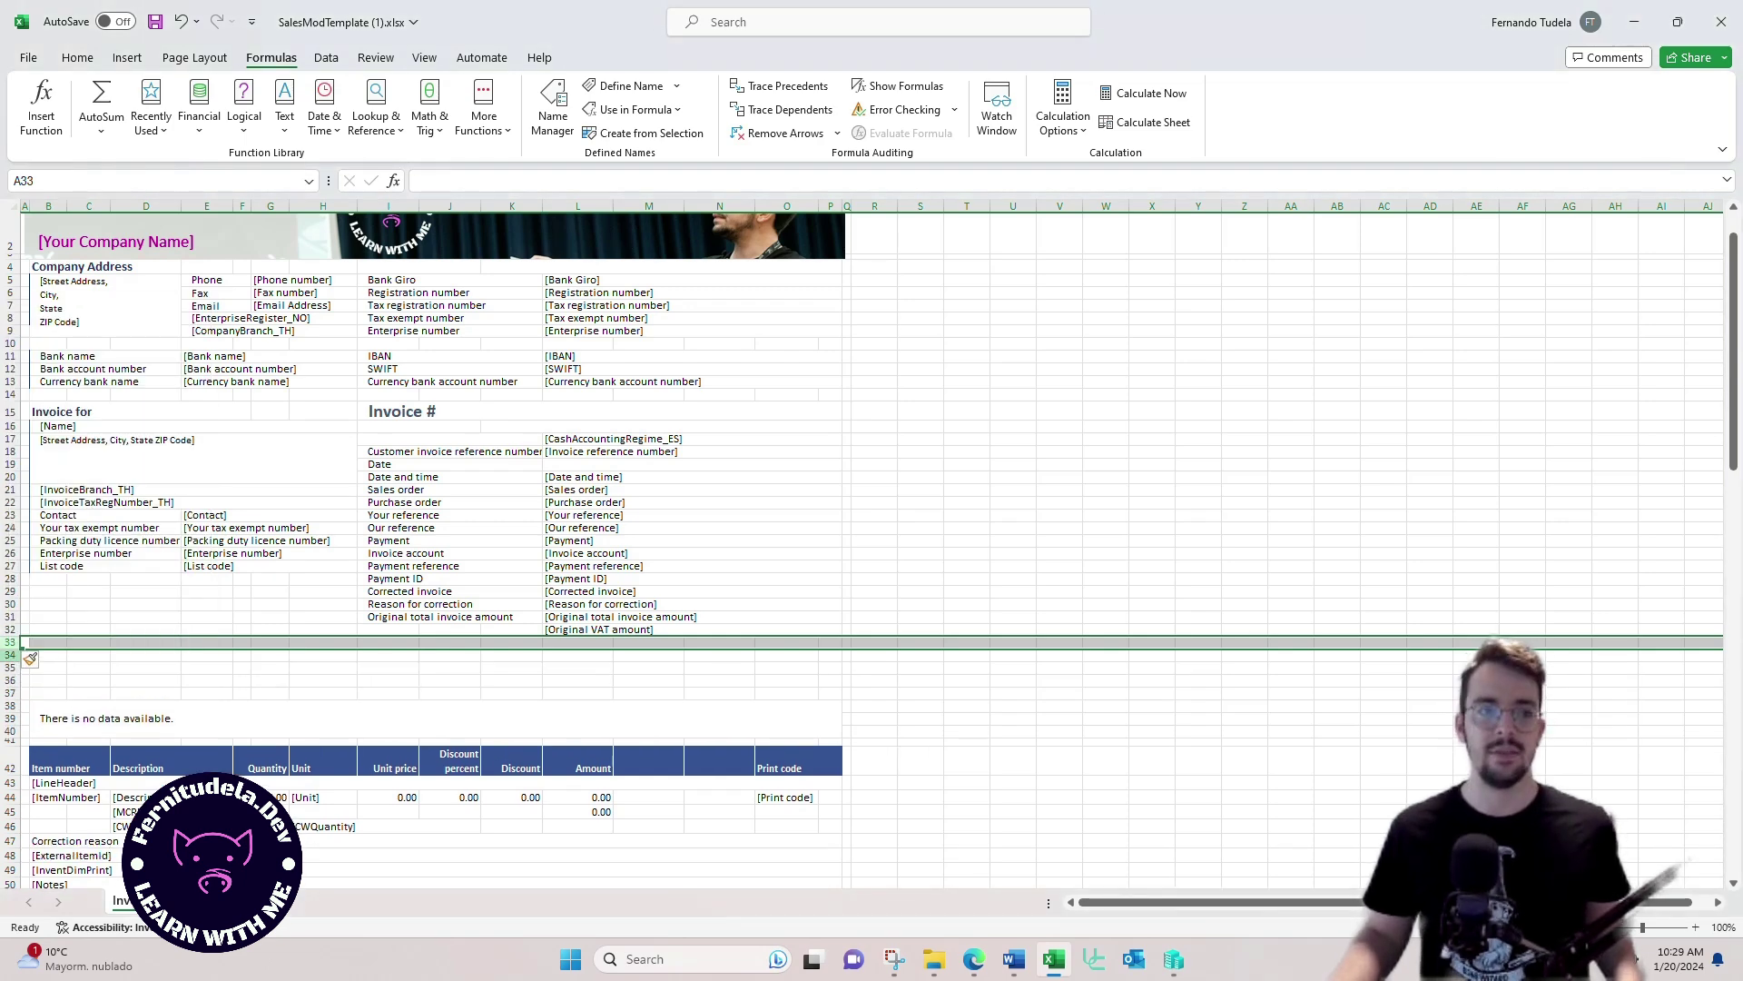
click(308, 180)
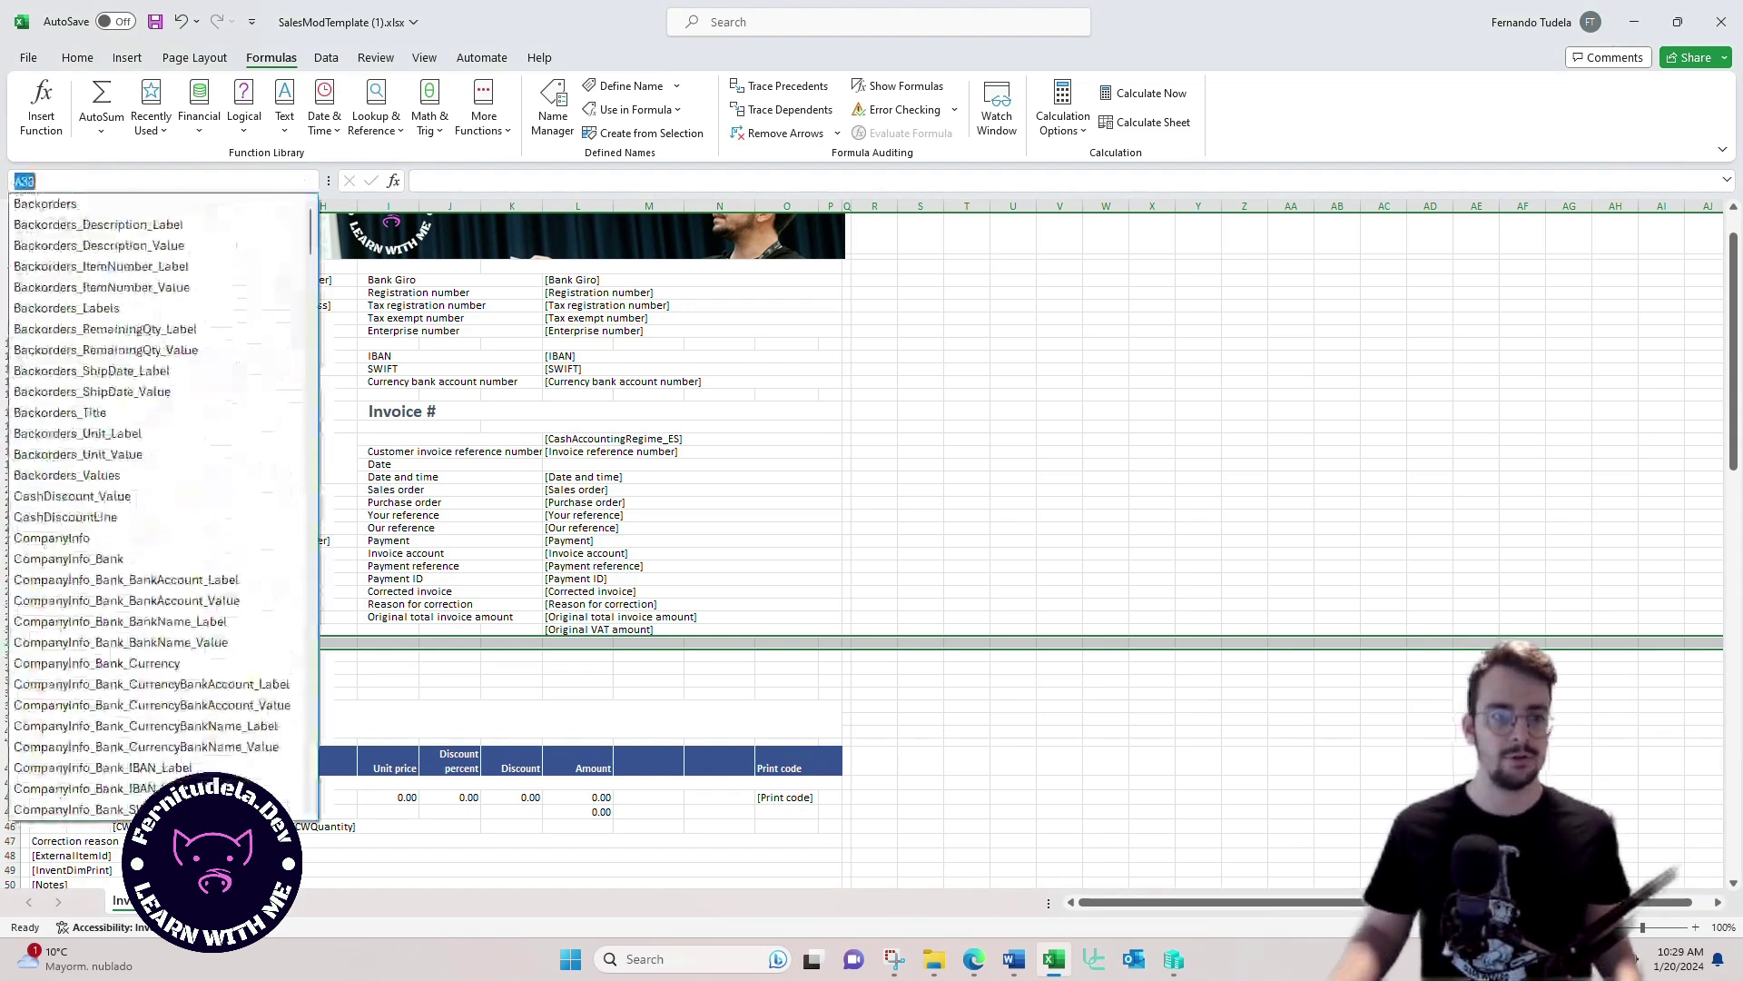
scroll(154, 413, down, 10)
scroll(155, 465, down, 8)
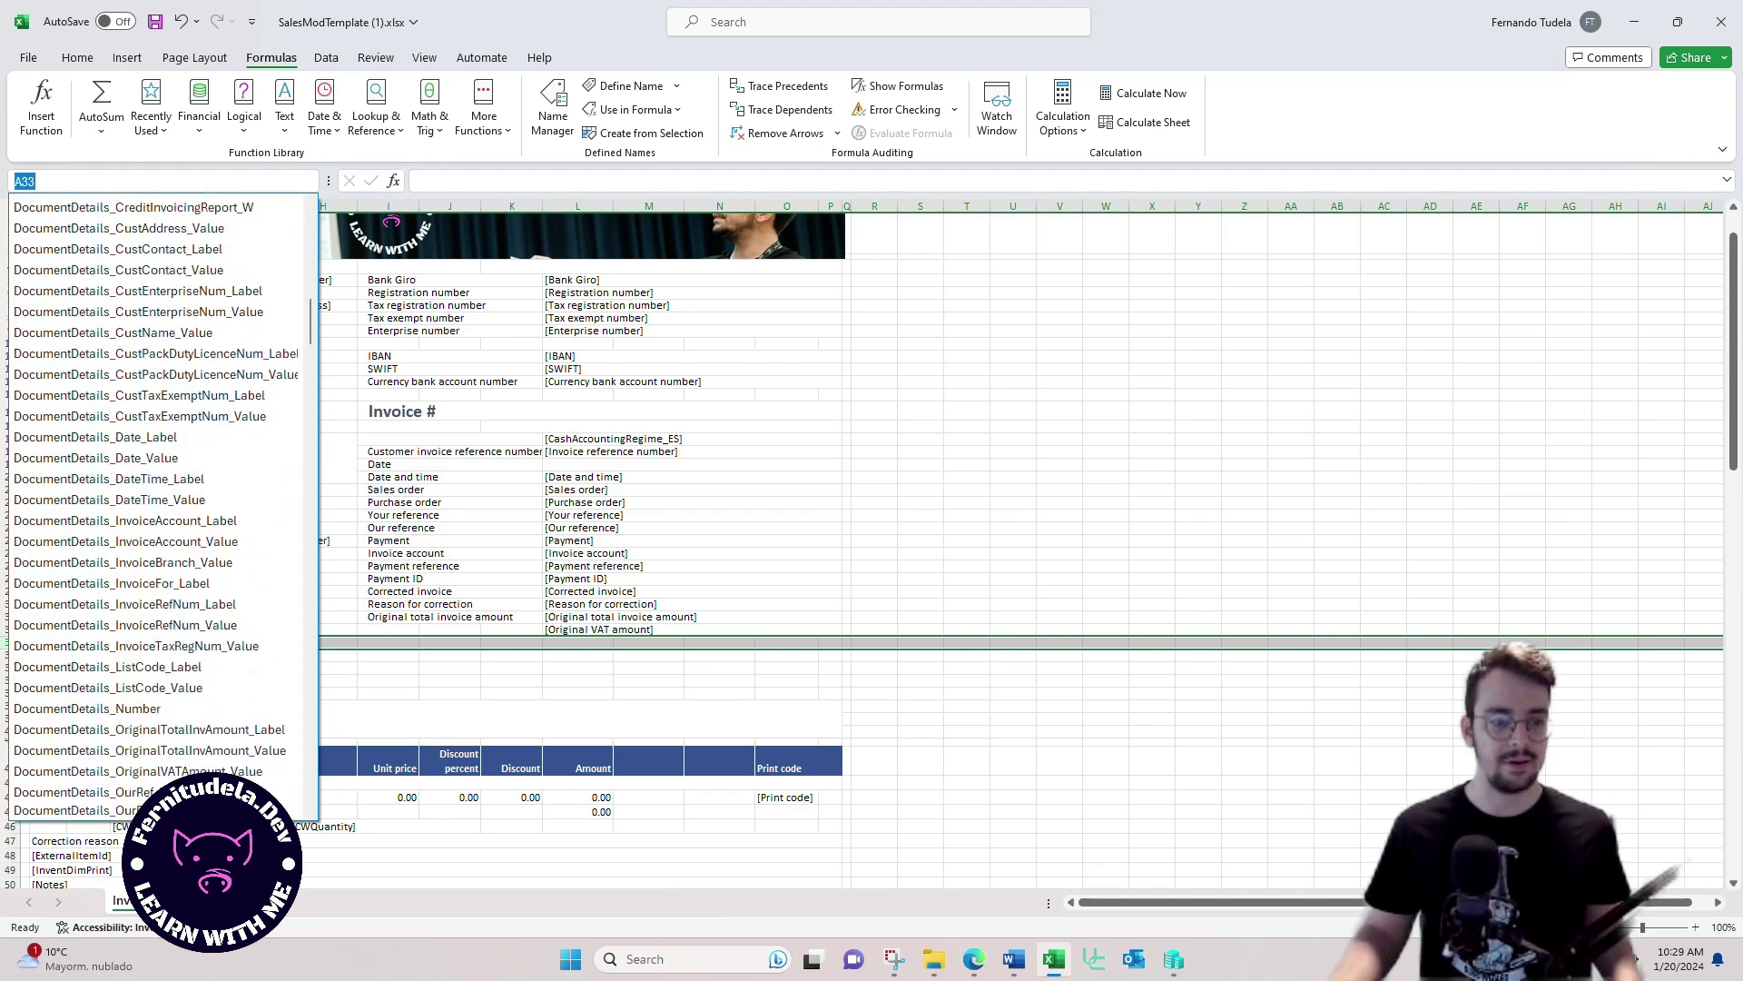
key(Escape)
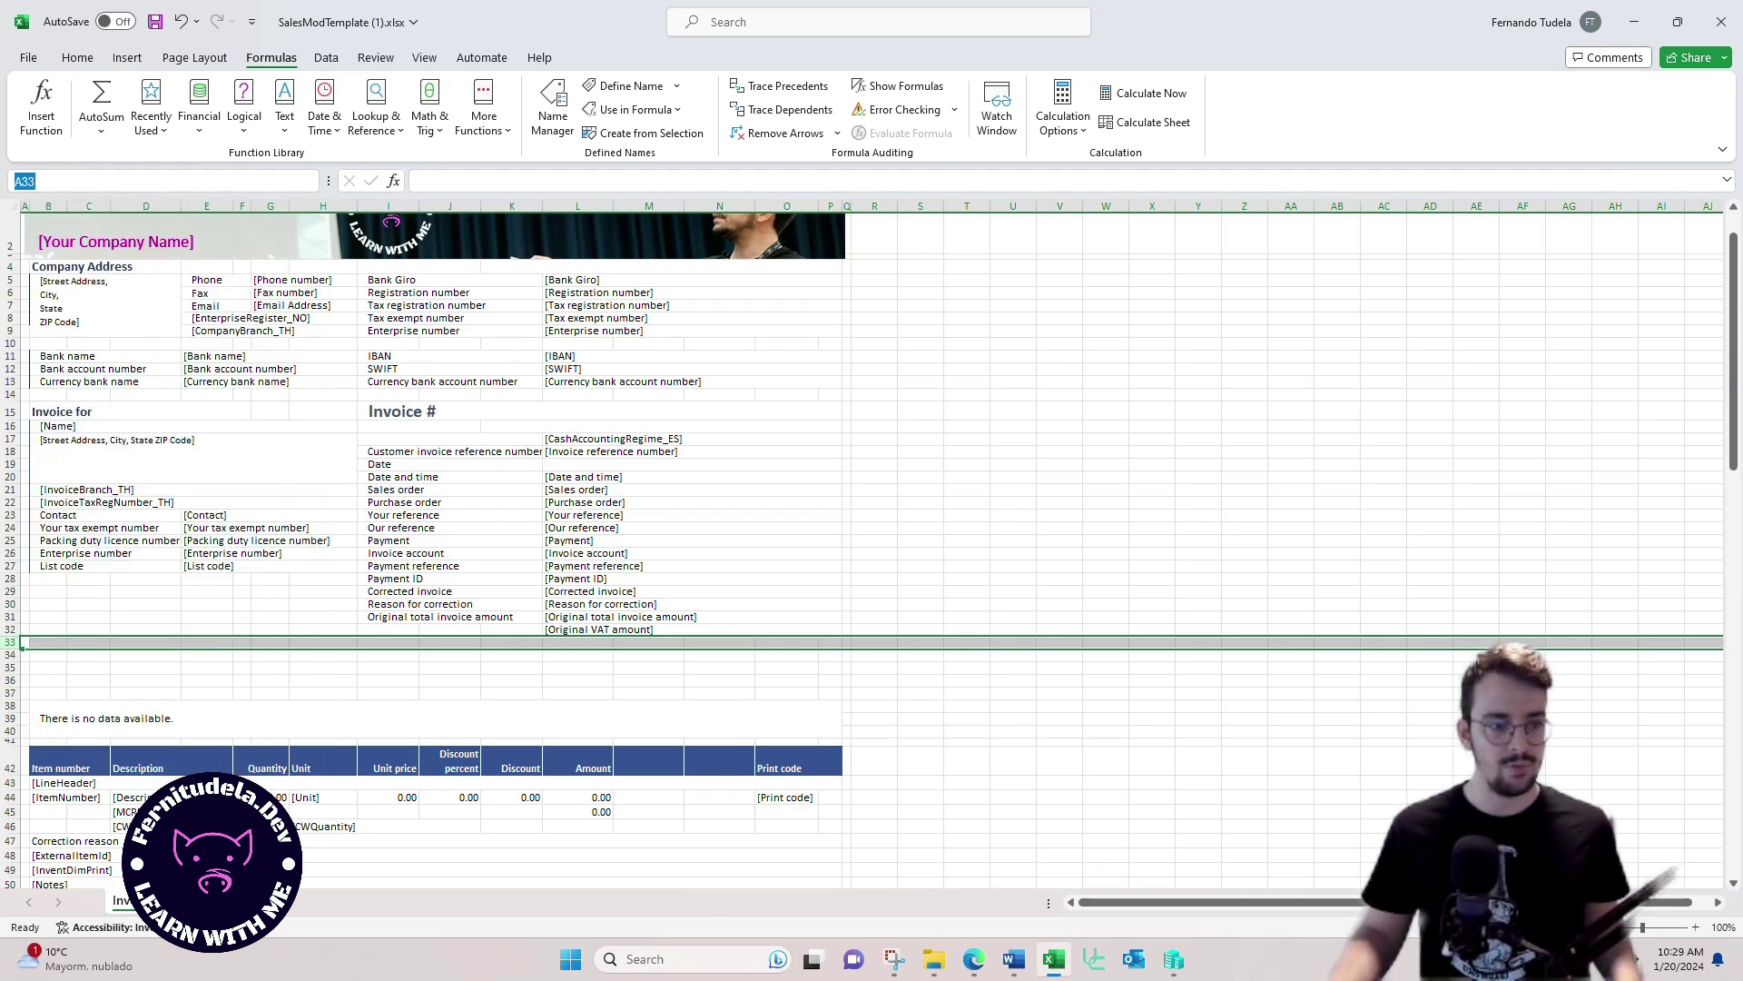
drag(36, 411, 840, 631)
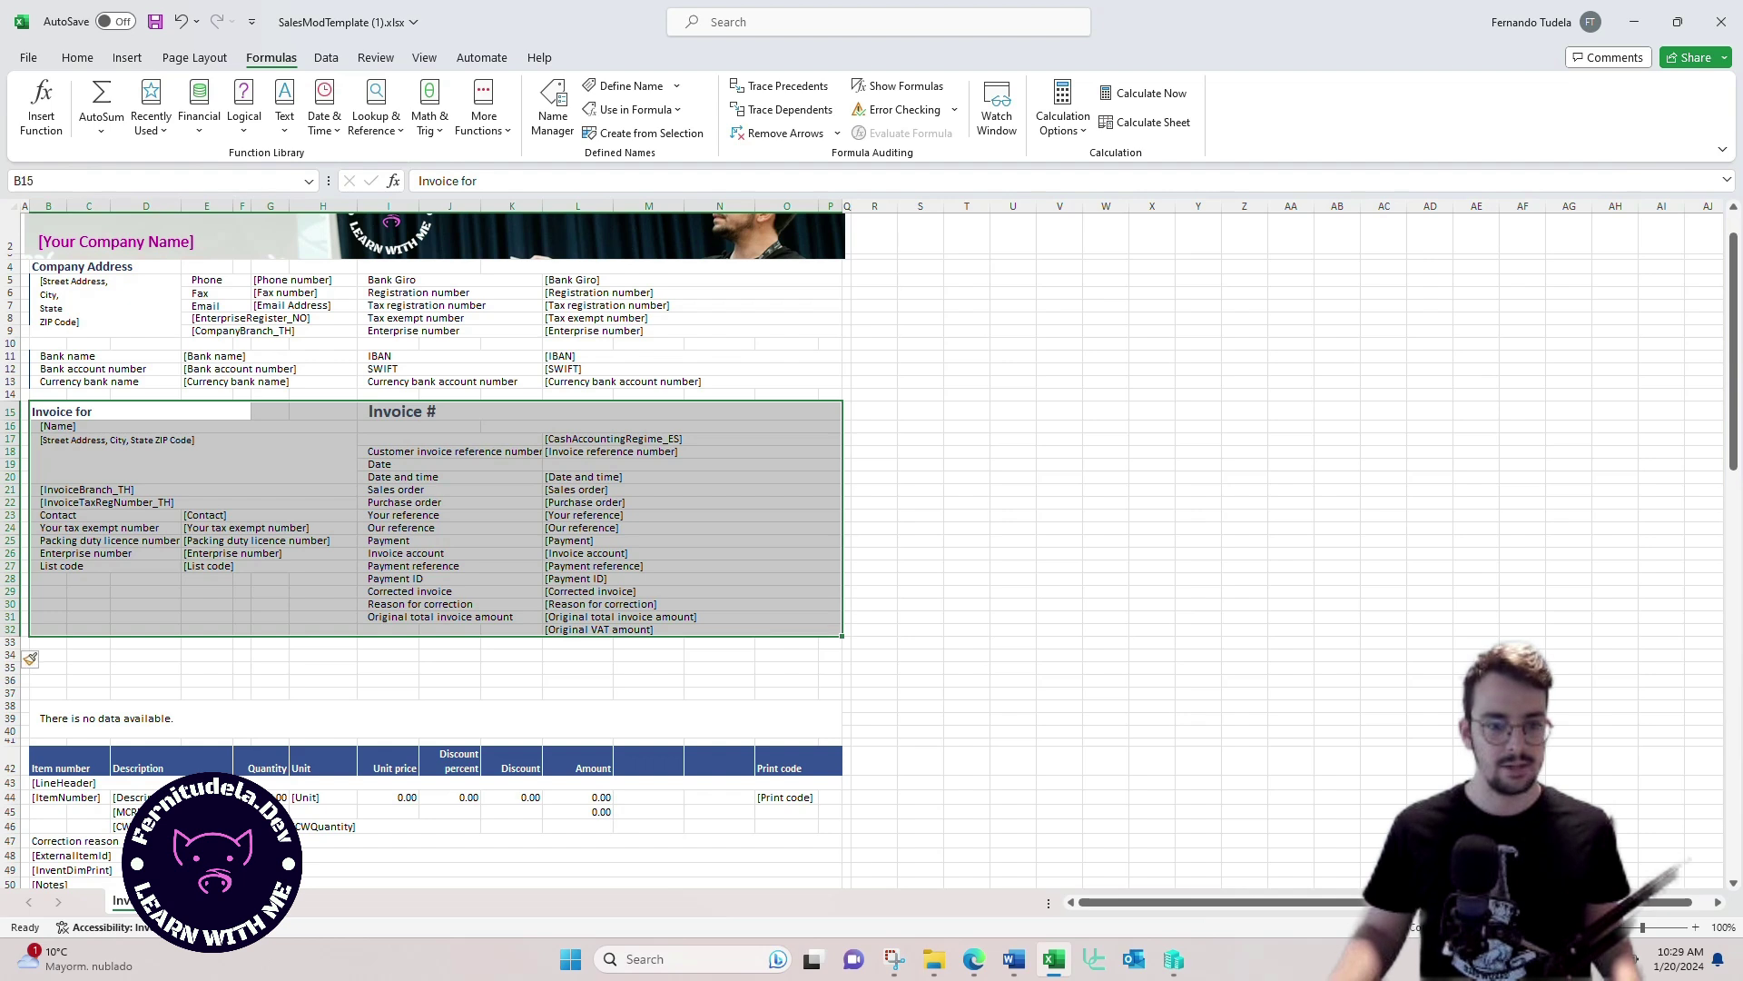
drag(626, 636, 626, 686)
click(878, 526)
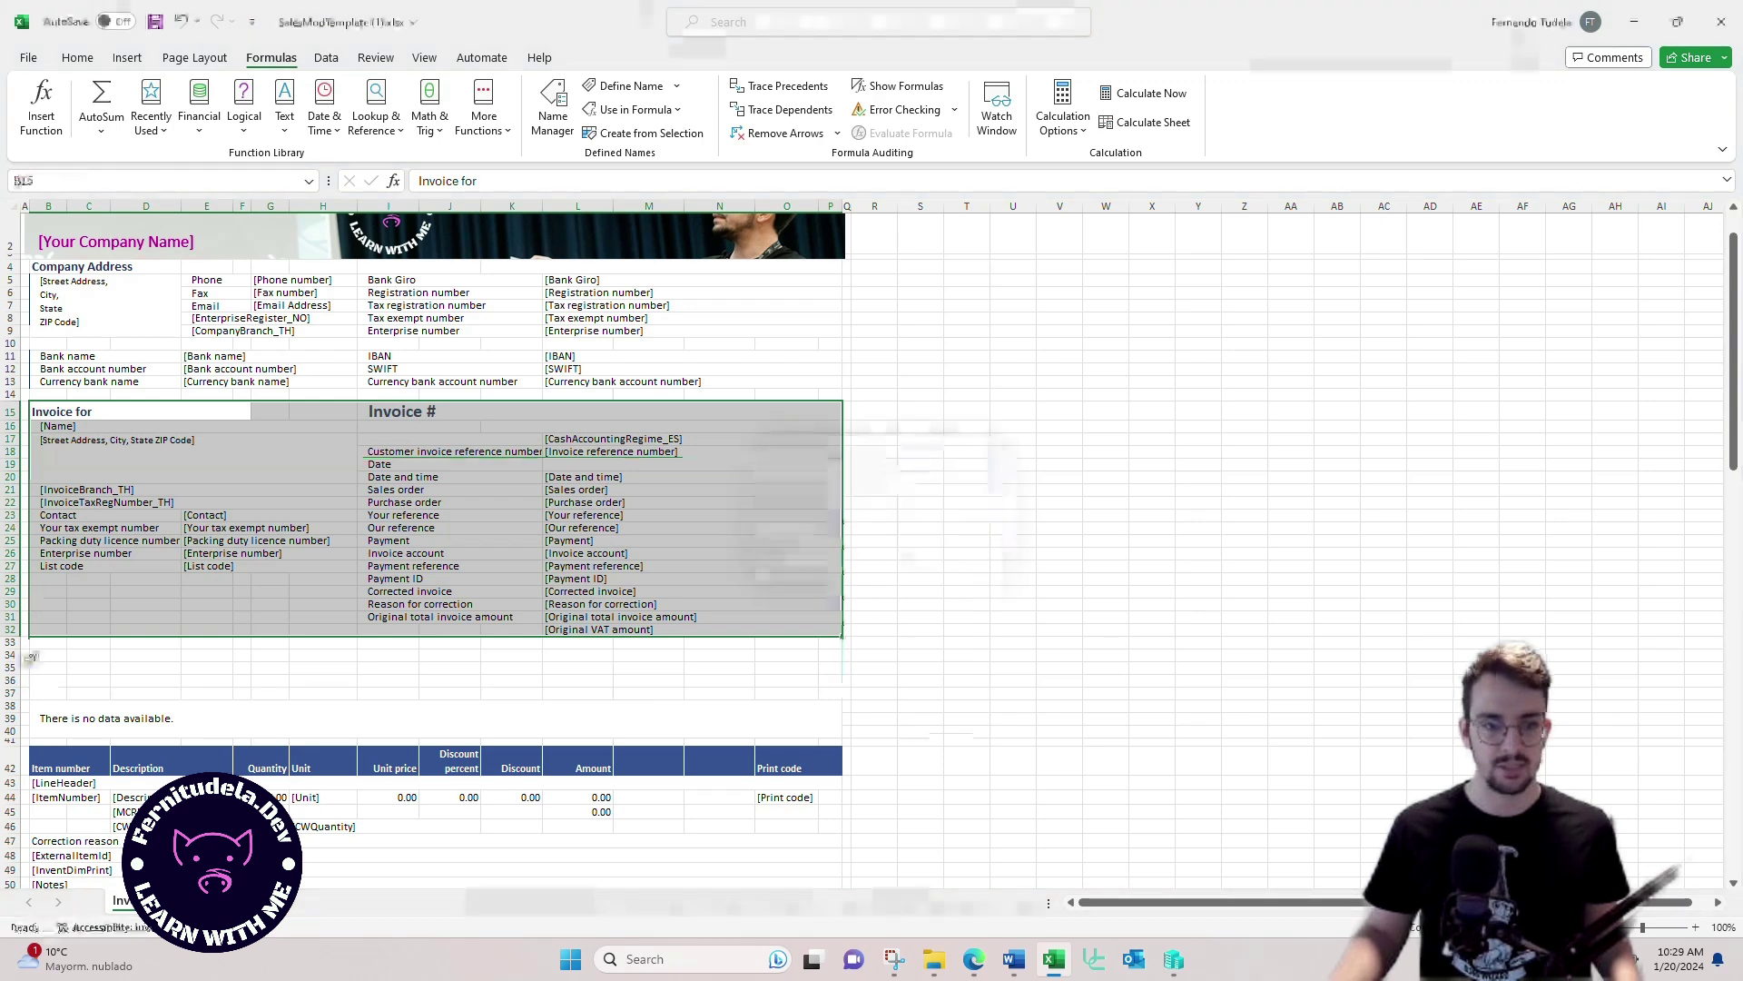
click(511, 654)
Step: Move the "Invoice #" block I15:P32 down five rows to start at I20, accepting that merged cells get unmerged
drag(400, 412, 817, 631)
drag(681, 636, 676, 693)
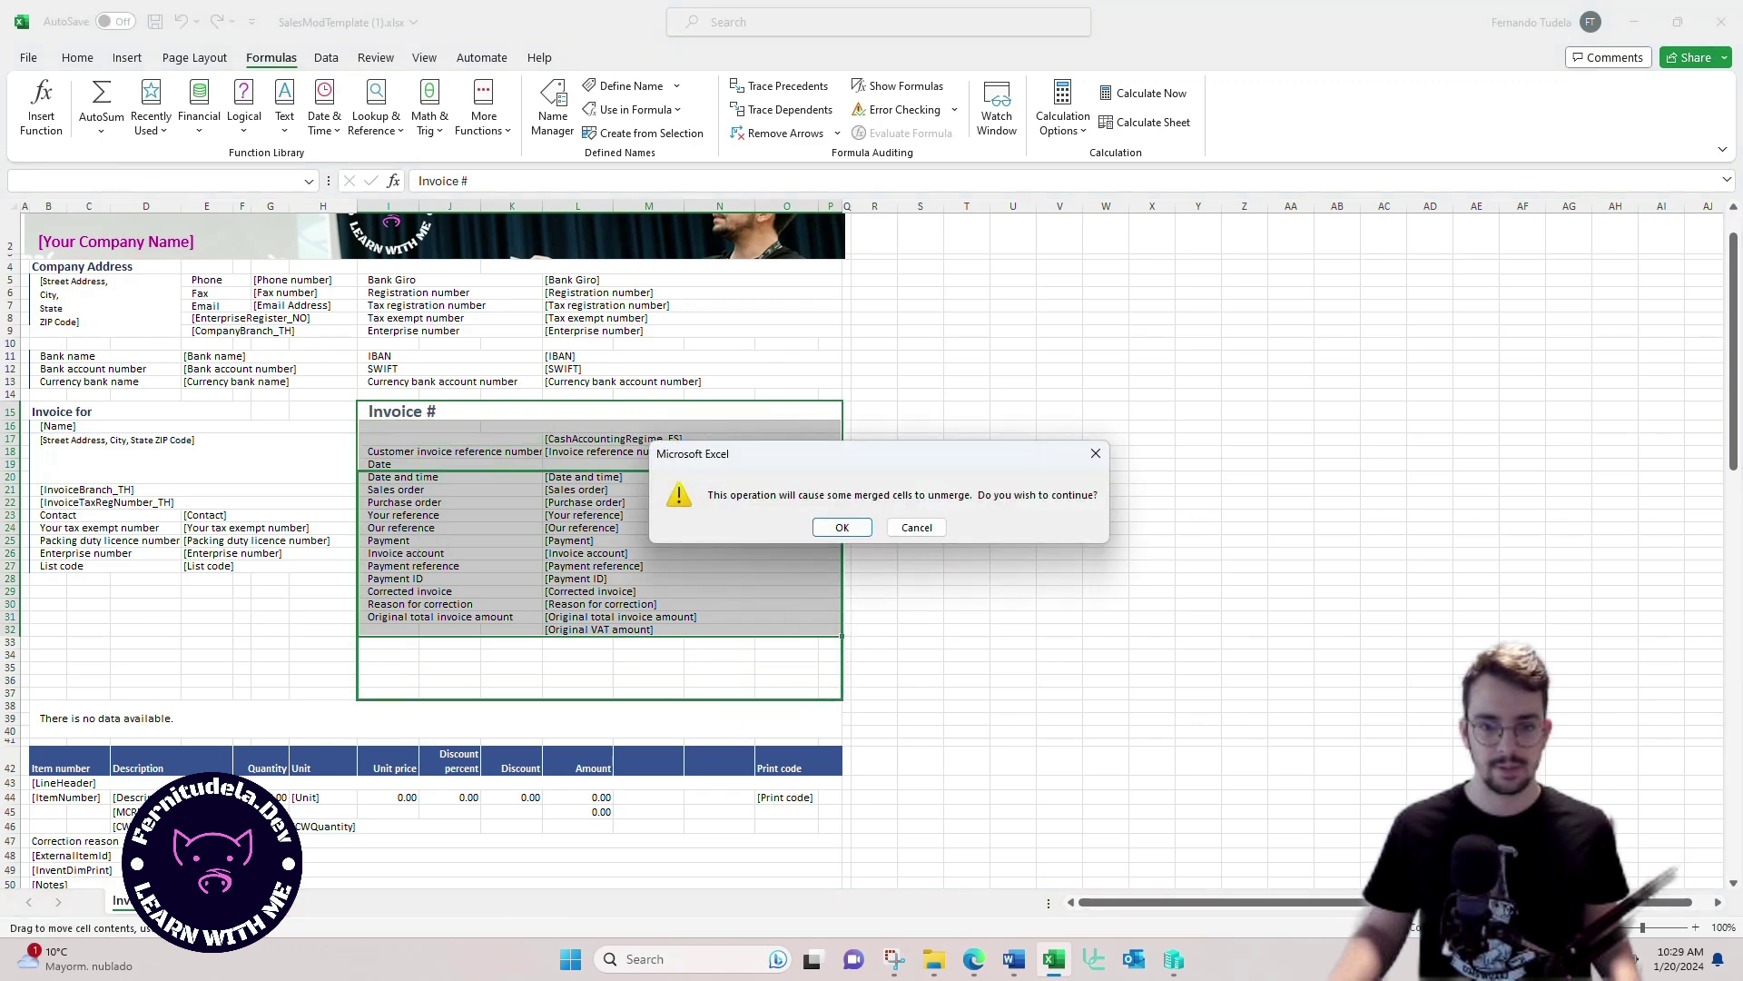
click(842, 526)
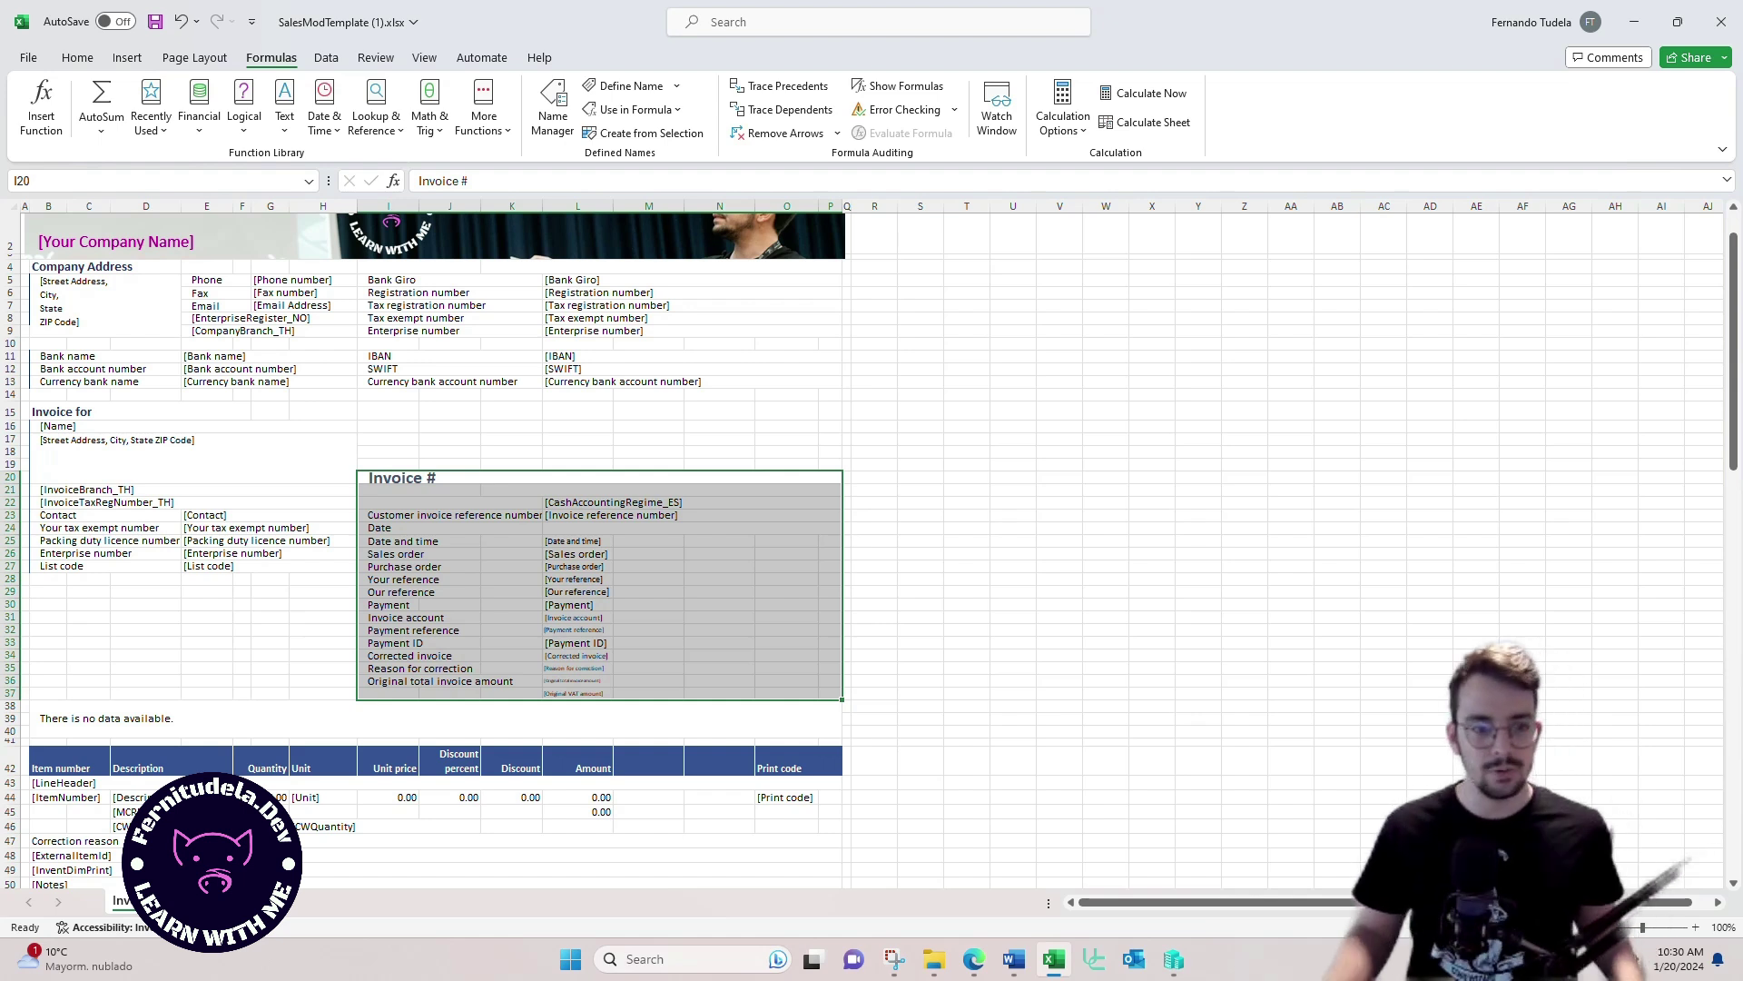
click(511, 541)
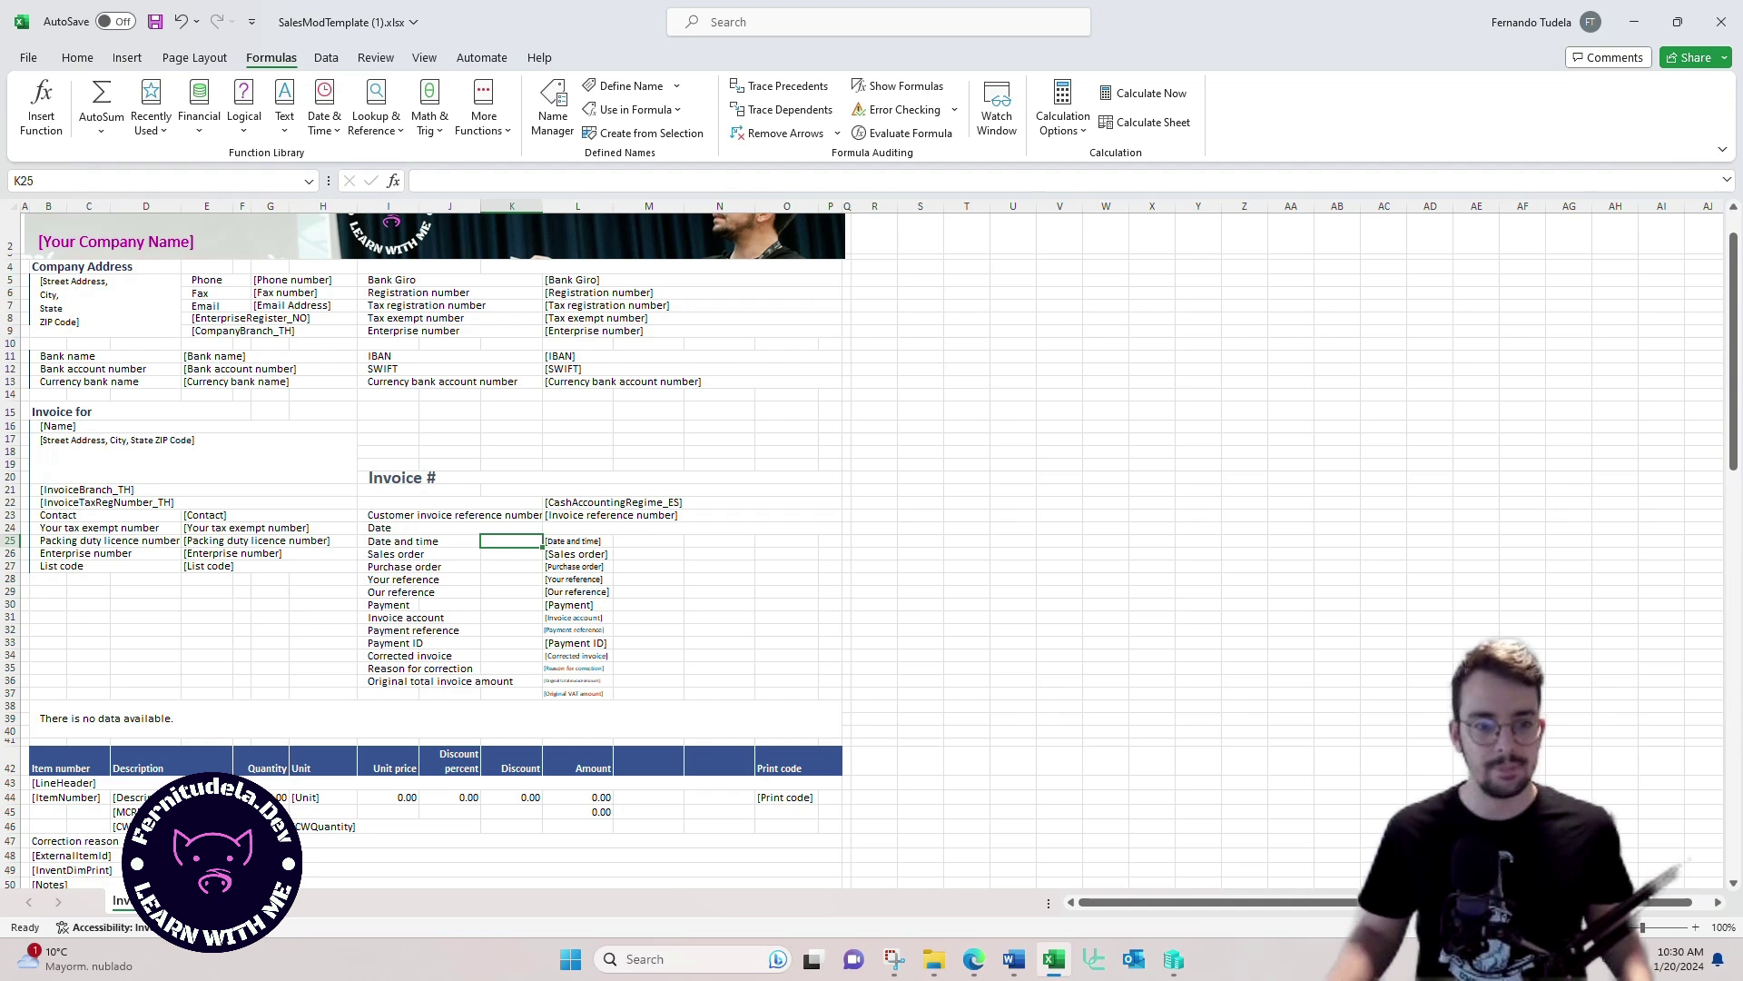
Step: Merge the Invoice # label cells I22:K36 across each row
click(449, 502)
click(449, 514)
click(449, 502)
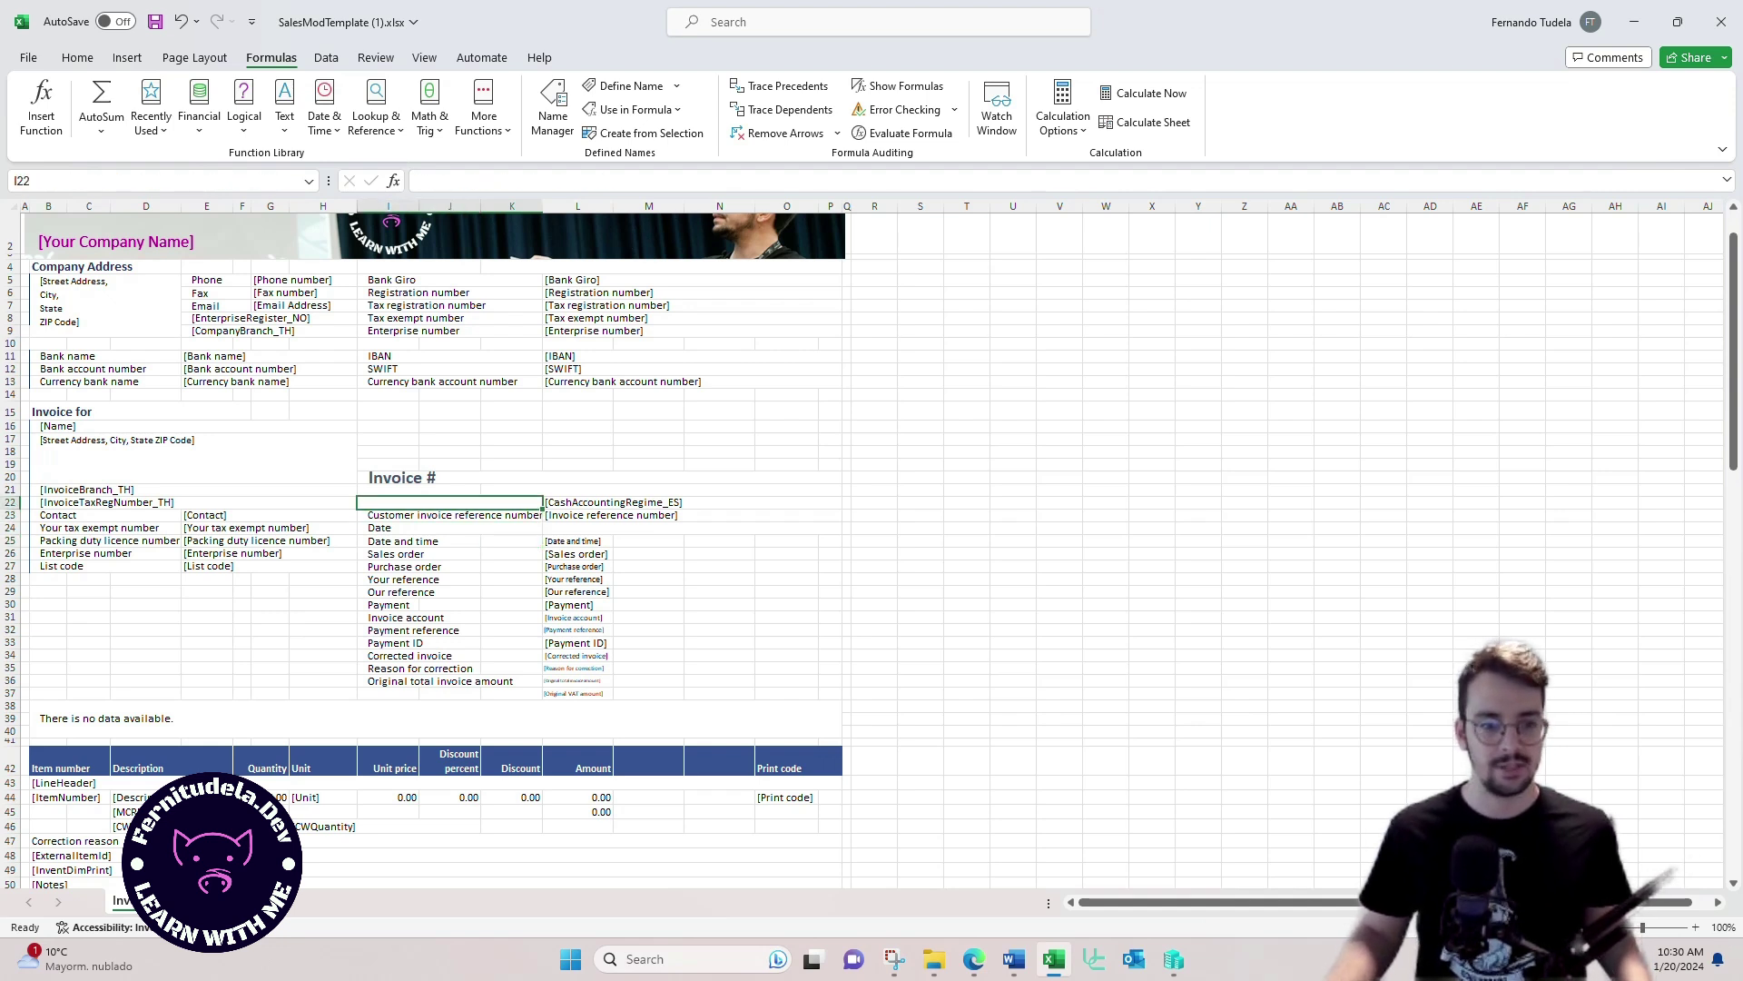
key(shift+Down)
key(shift+Down)
key(shift+Down)
key(shift+Down)
key(shift+Down)
key(shift+Down)
key(shift+Down)
key(shift+Down)
key(shift+Down)
key(shift+Down)
key(shift+Down)
key(shift+Down)
key(shift+Down)
key(shift+Down)
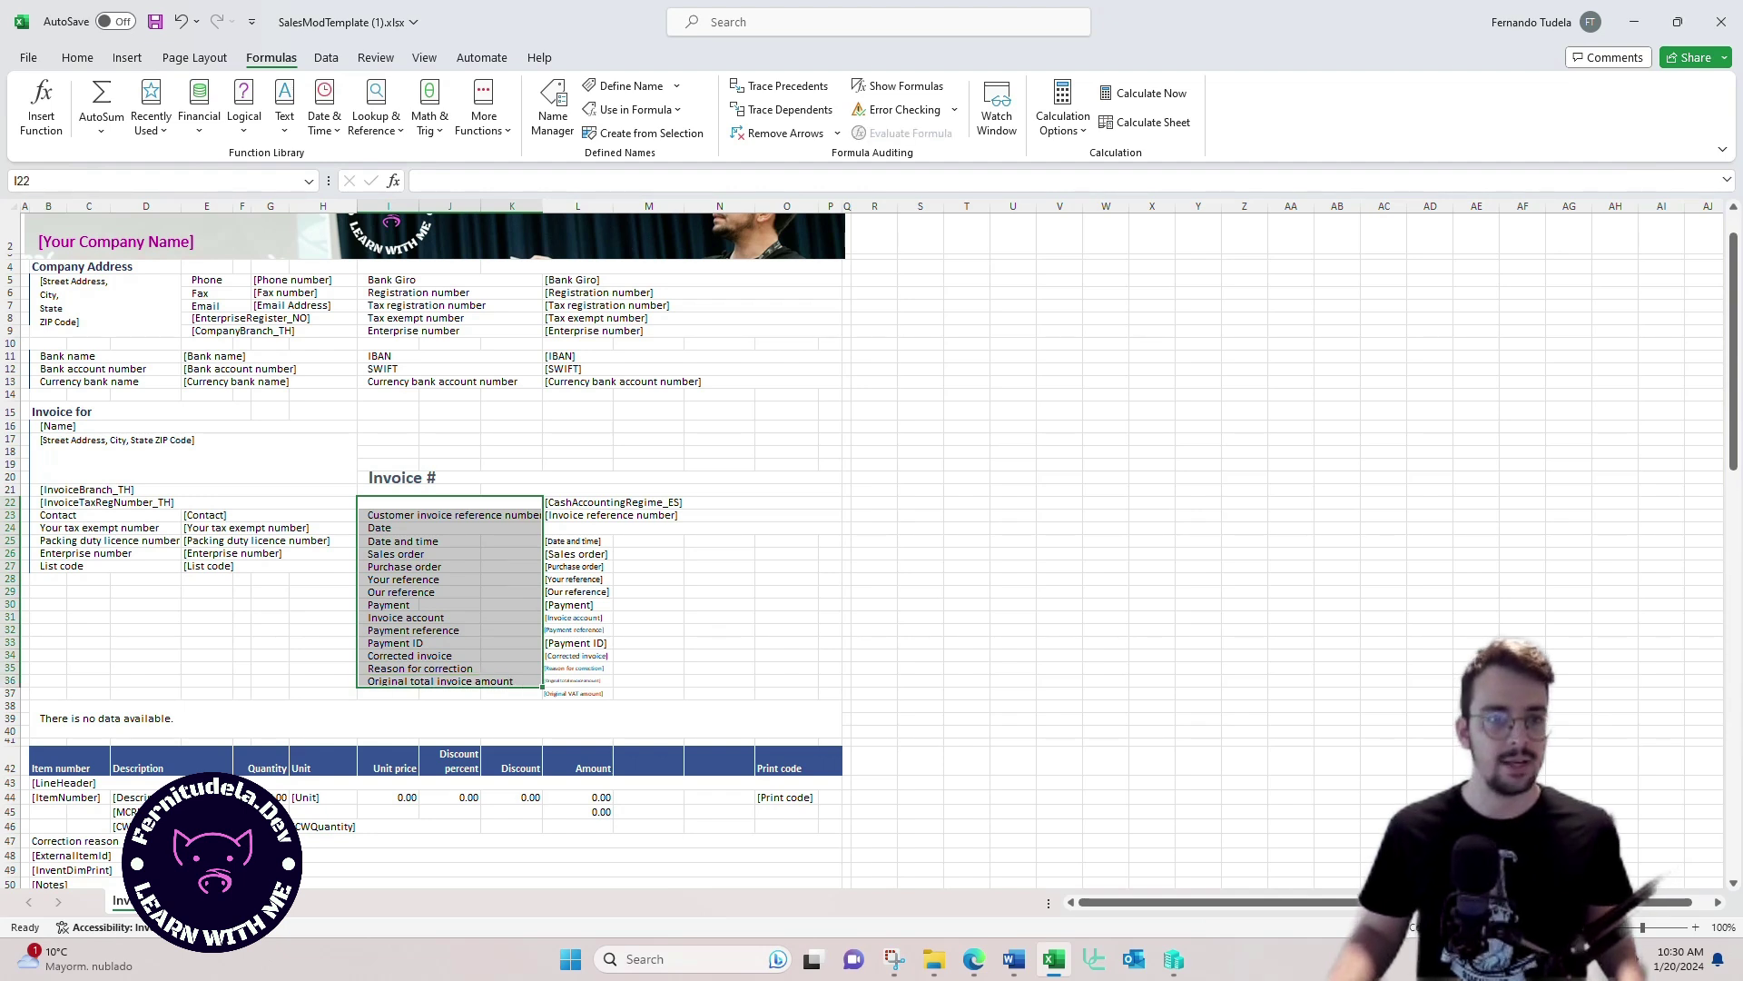
click(77, 57)
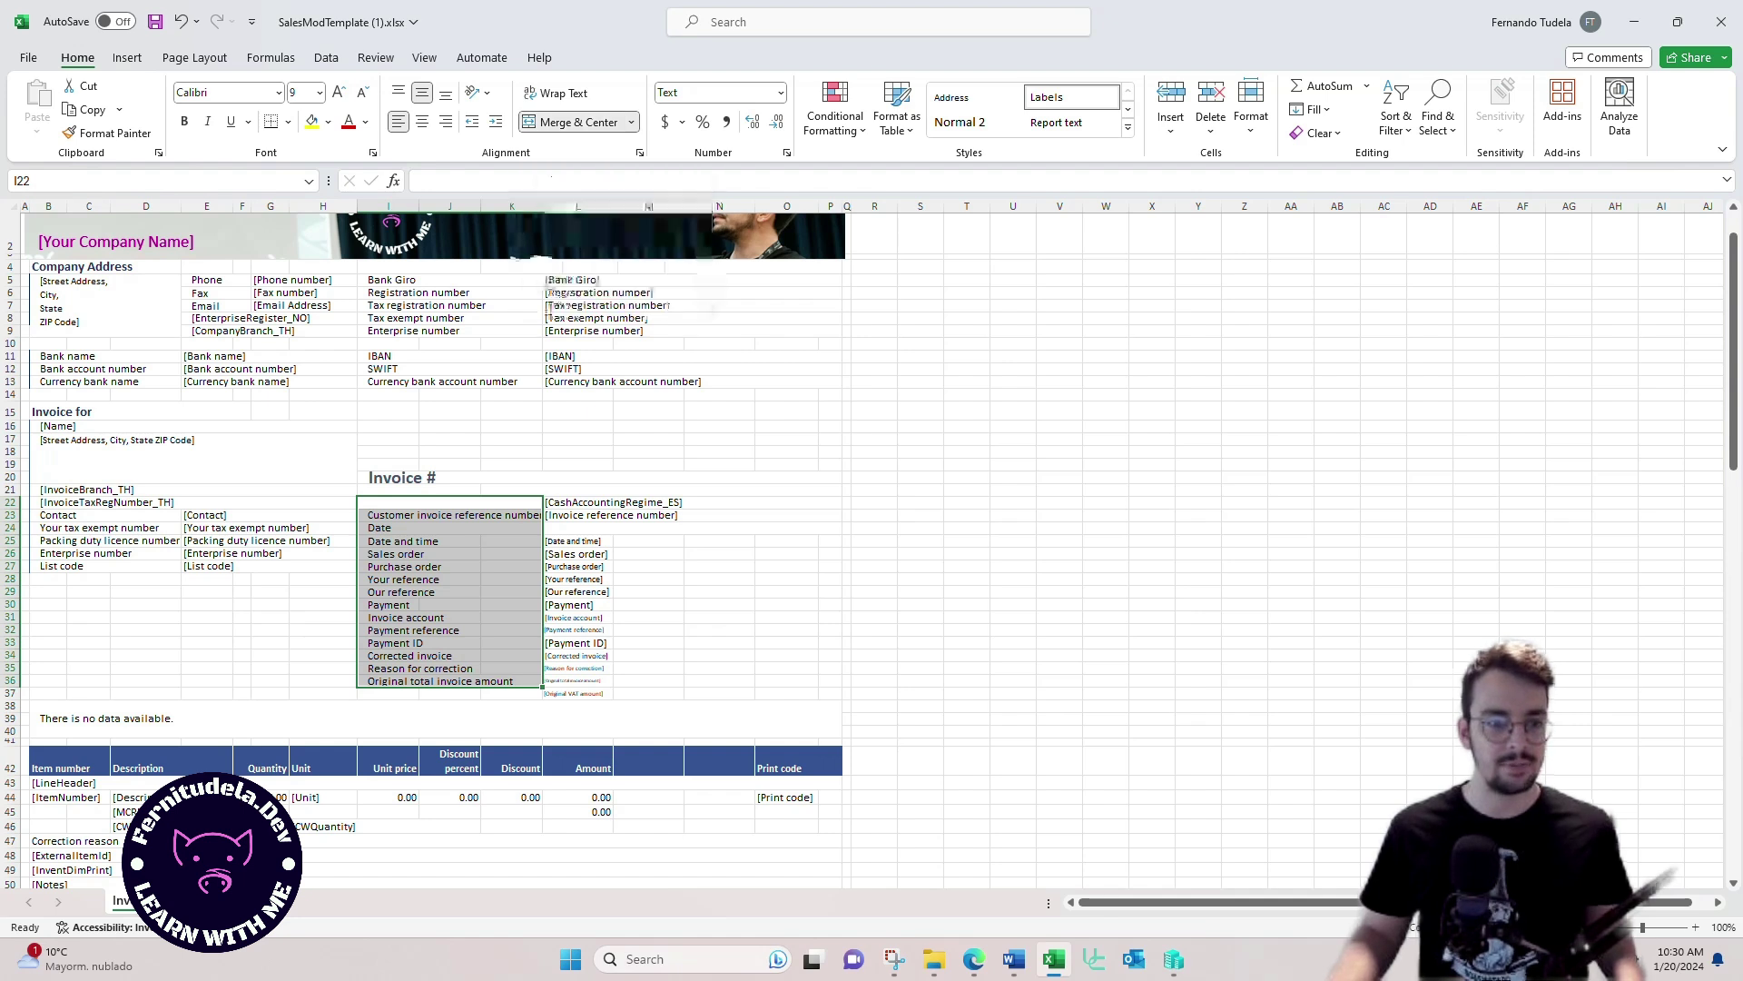
click(631, 121)
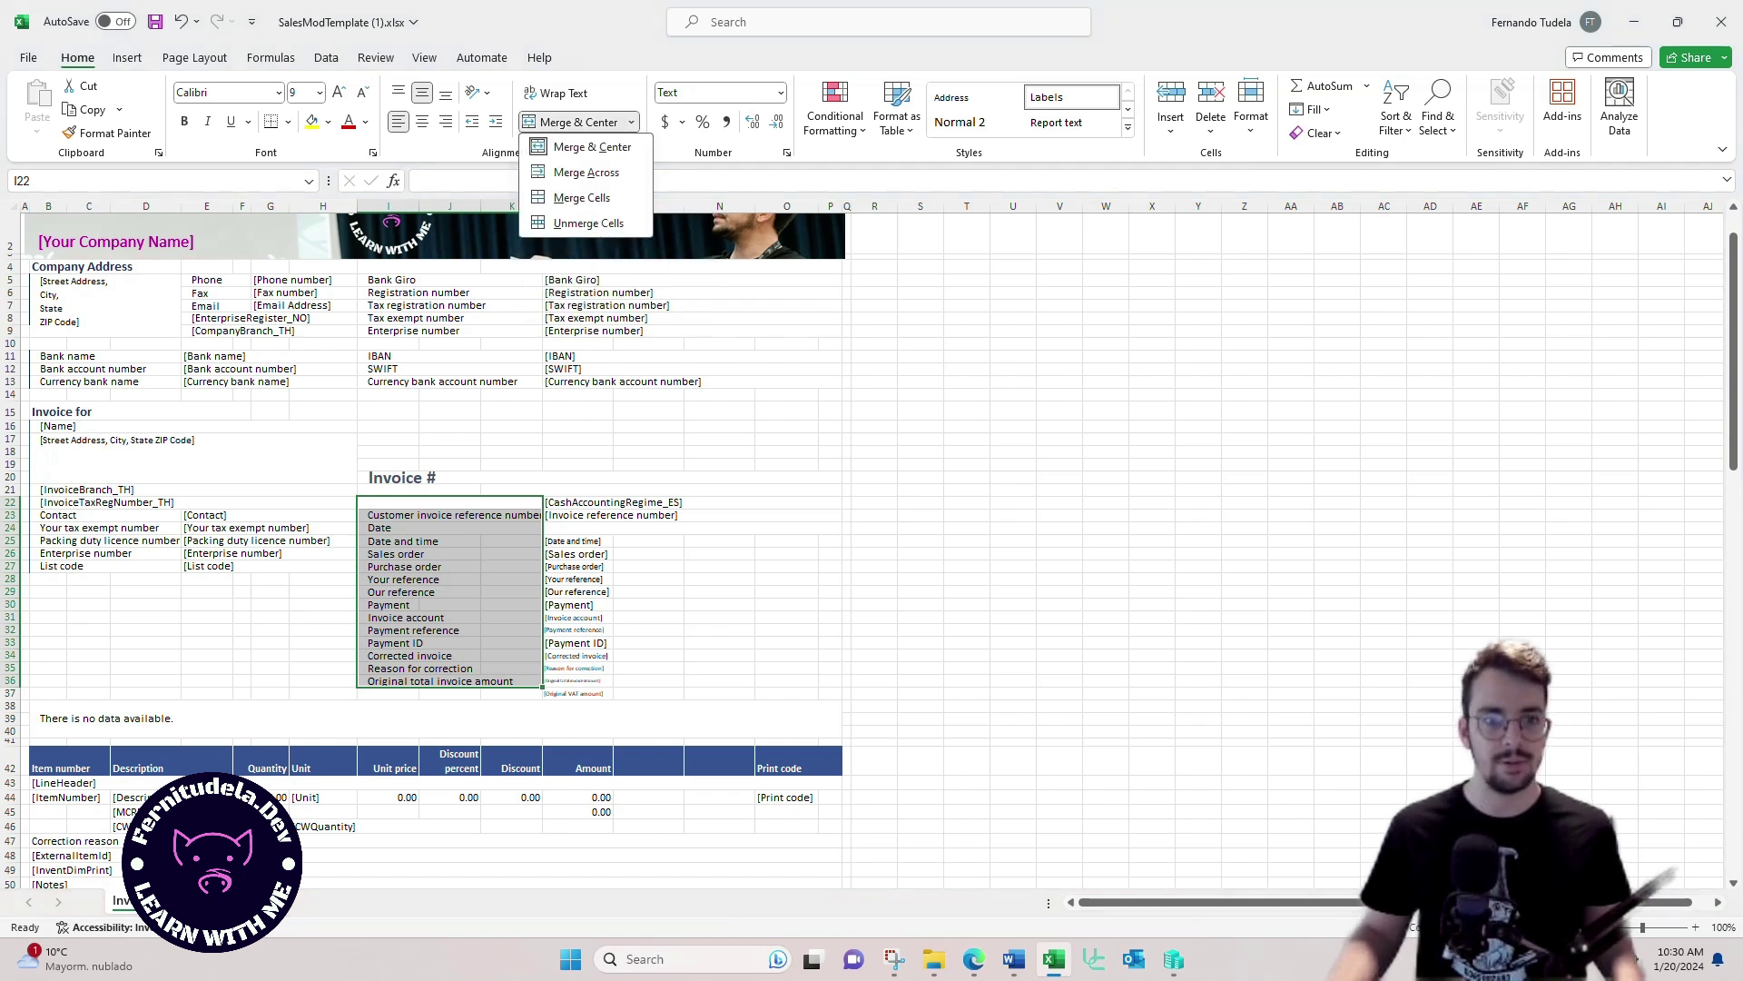
click(585, 171)
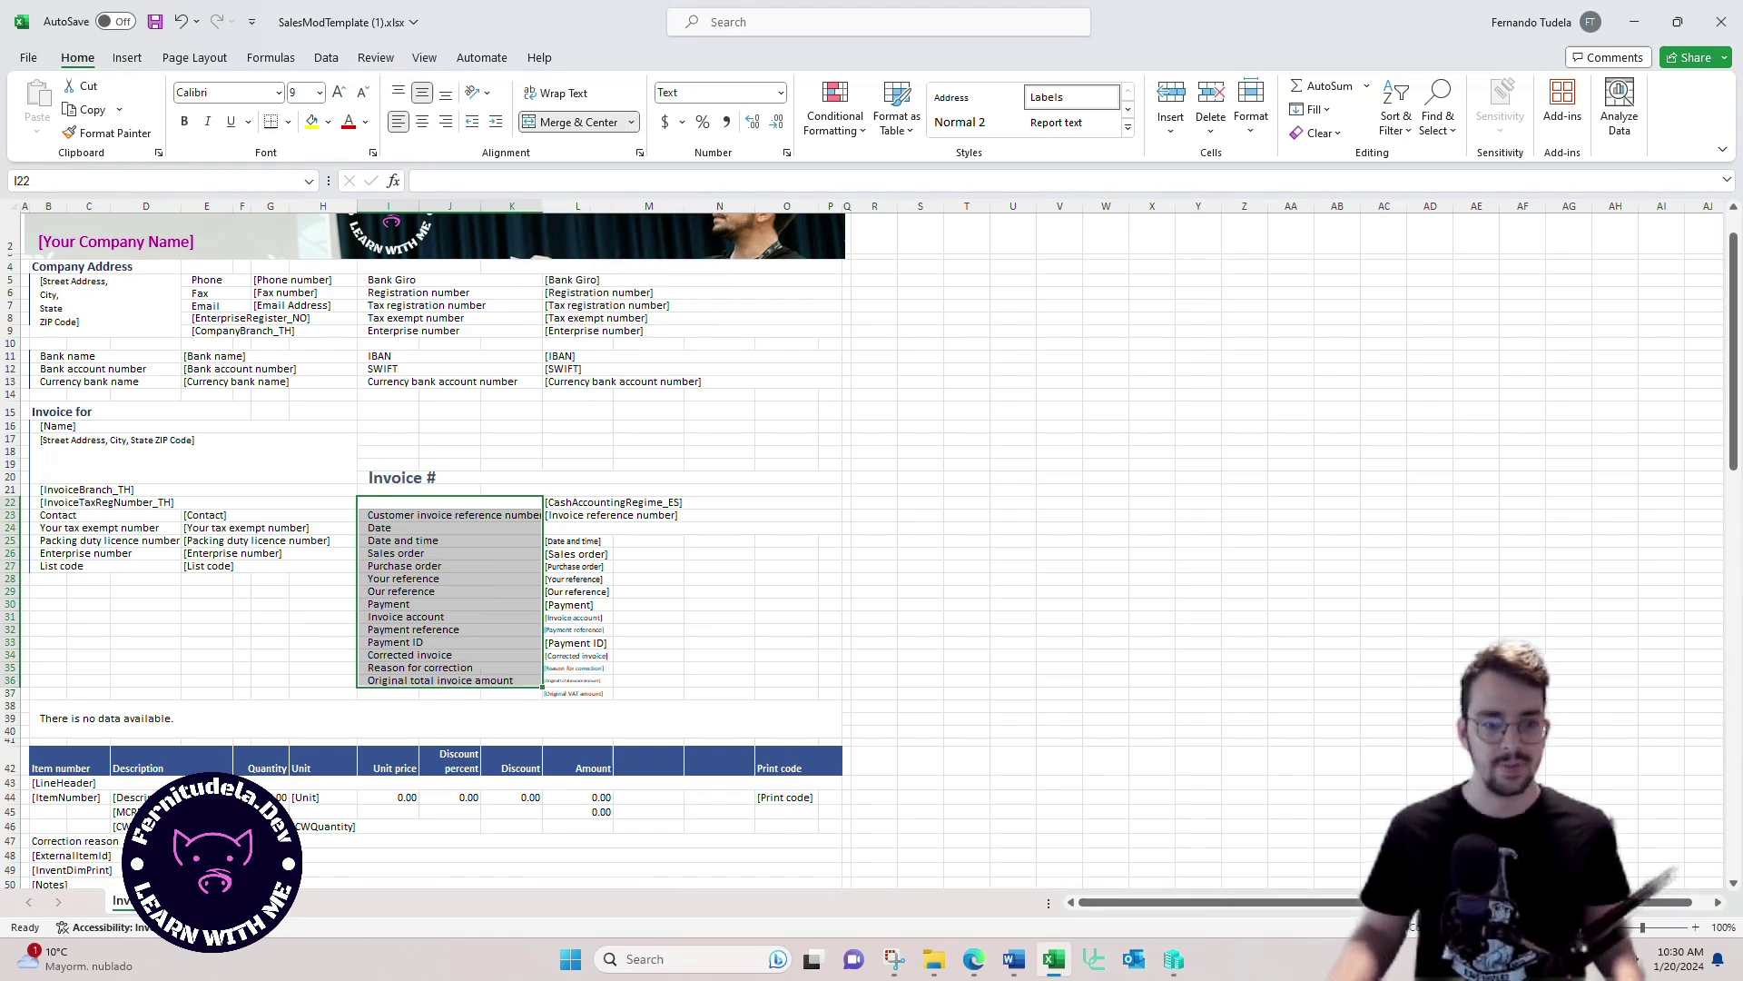
Step: Merge the Invoice # value cells L22:P37 across each row, from [CashAccountingRegime_ES] to [Original VAT amount]
click(718, 617)
drag(577, 502, 577, 692)
click(631, 122)
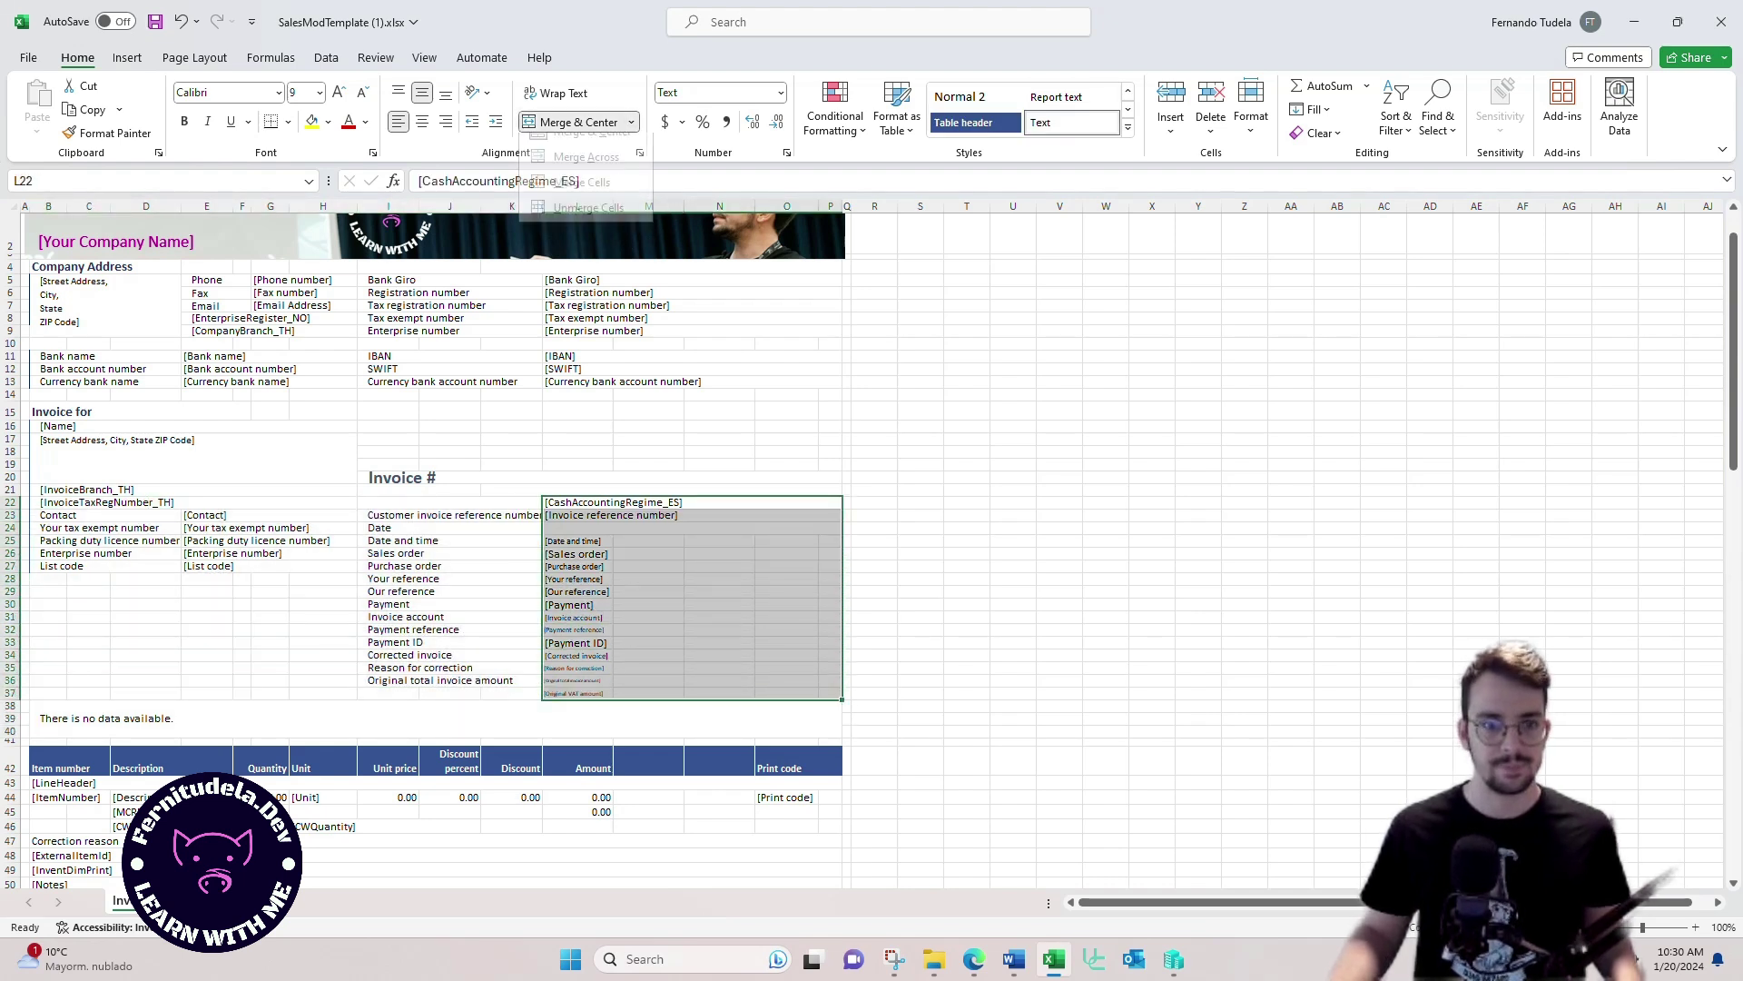
click(563, 164)
click(692, 591)
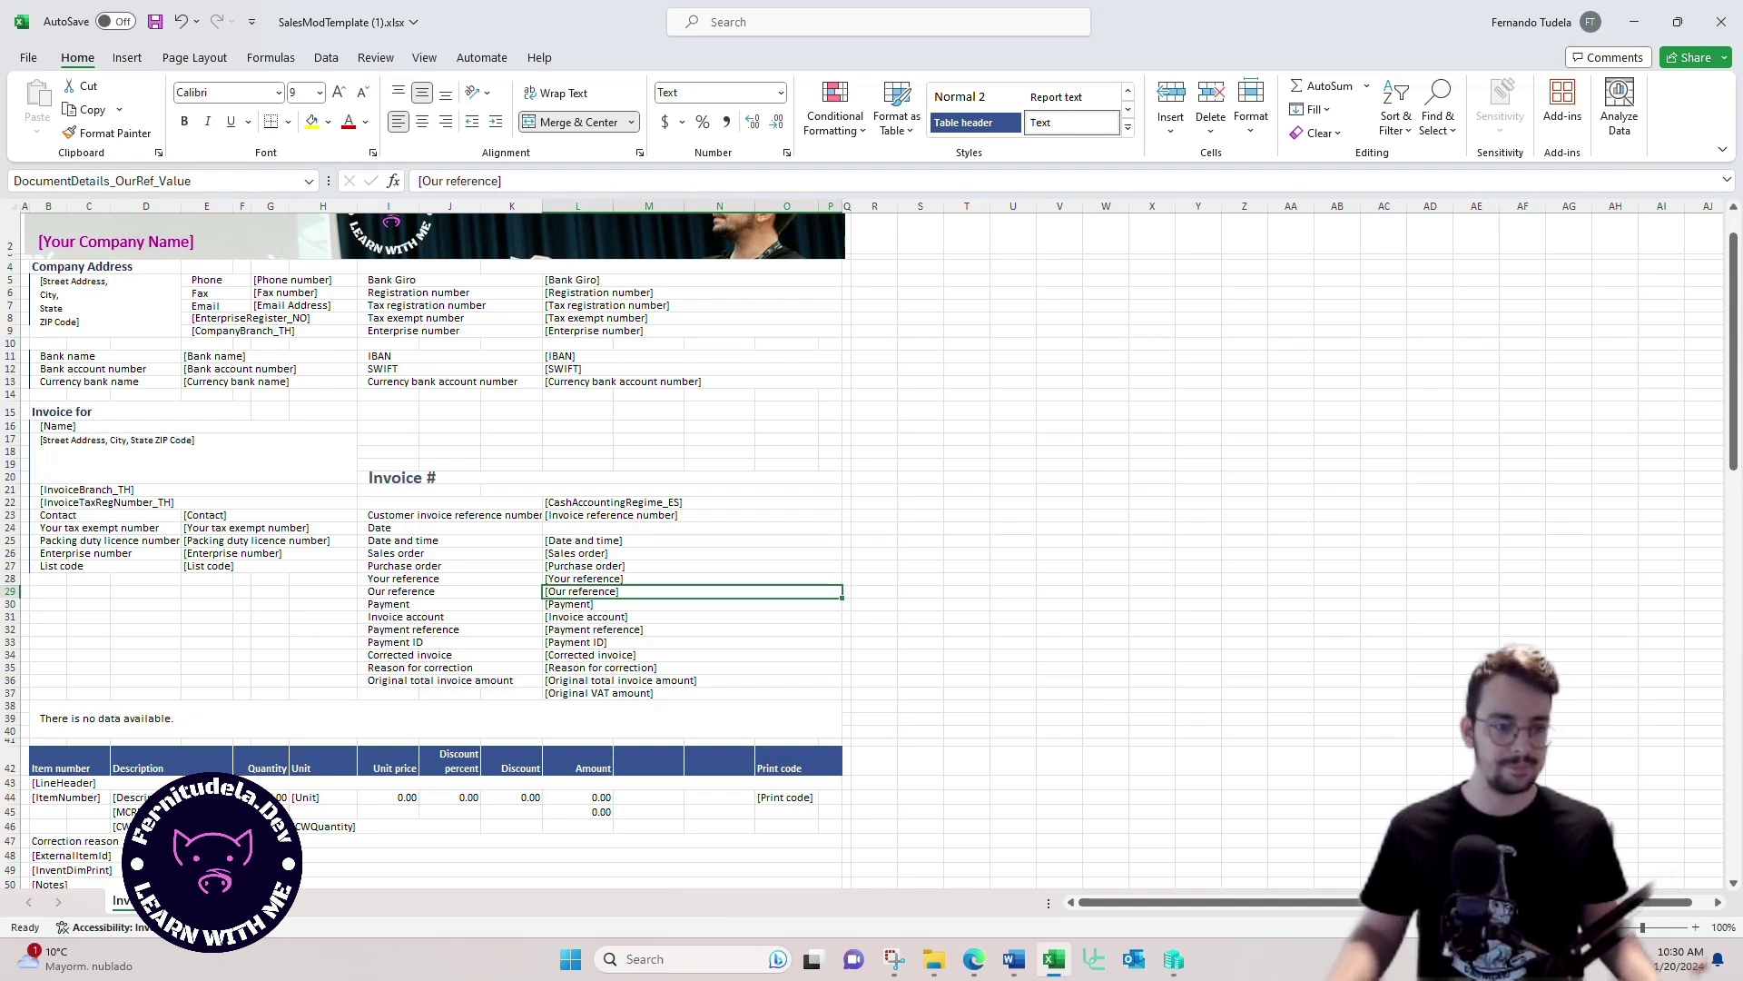
Step: Move the customer fields from [InvoiceBranch_TH] to List code down to rows 28 to 34
drag(193, 502, 193, 489)
click(193, 502)
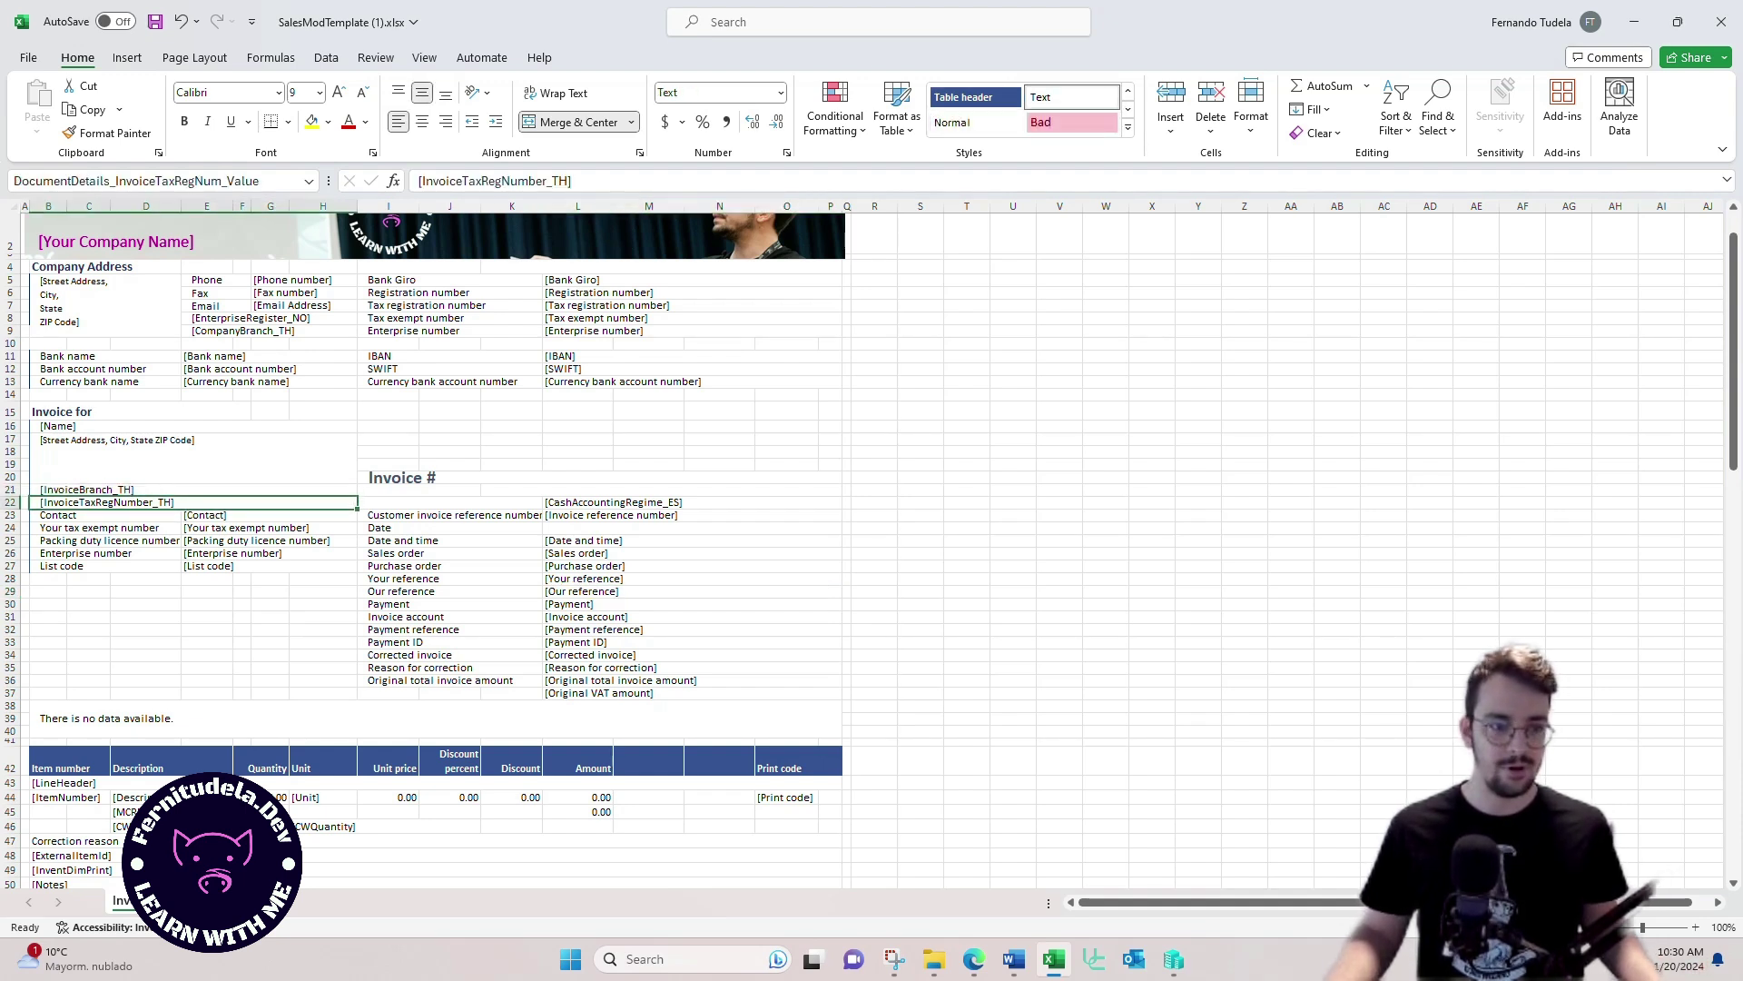
drag(25, 489, 218, 661)
Step: Move the customer address block down to row 24, [Name] to row 23 and the "Invoice for" heading to row 22
click(50, 459)
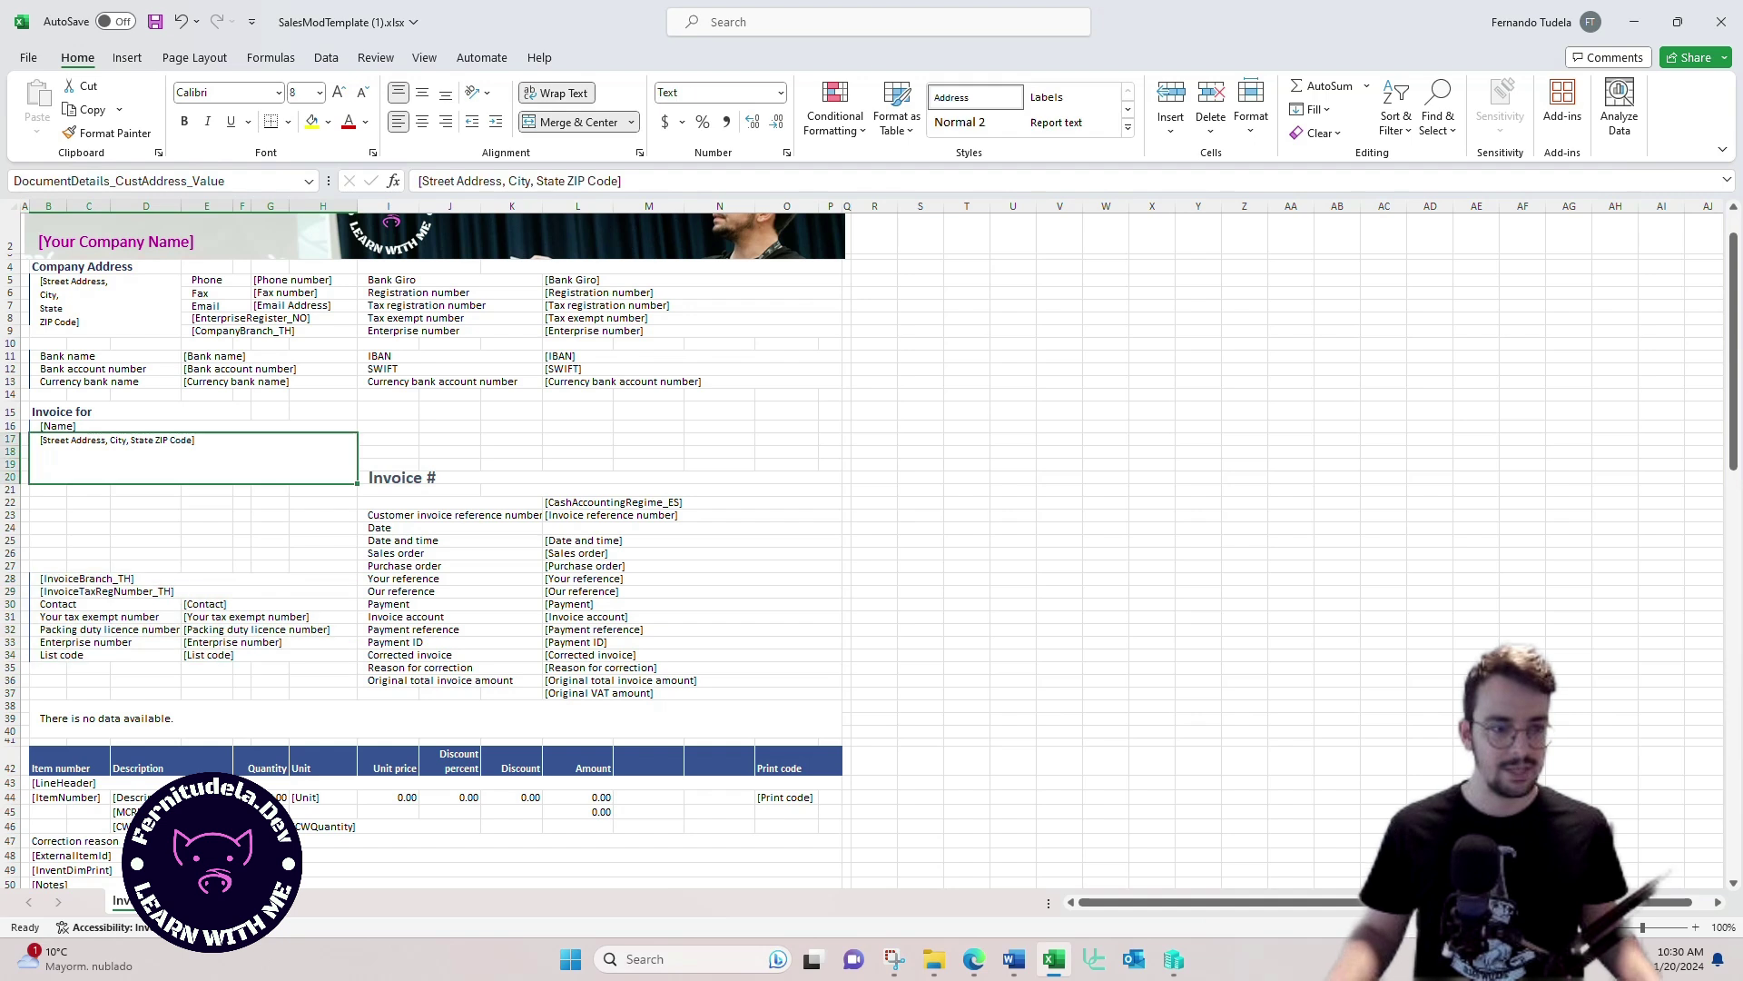
drag(207, 483, 207, 572)
click(73, 426)
drag(73, 432, 72, 519)
click(82, 411)
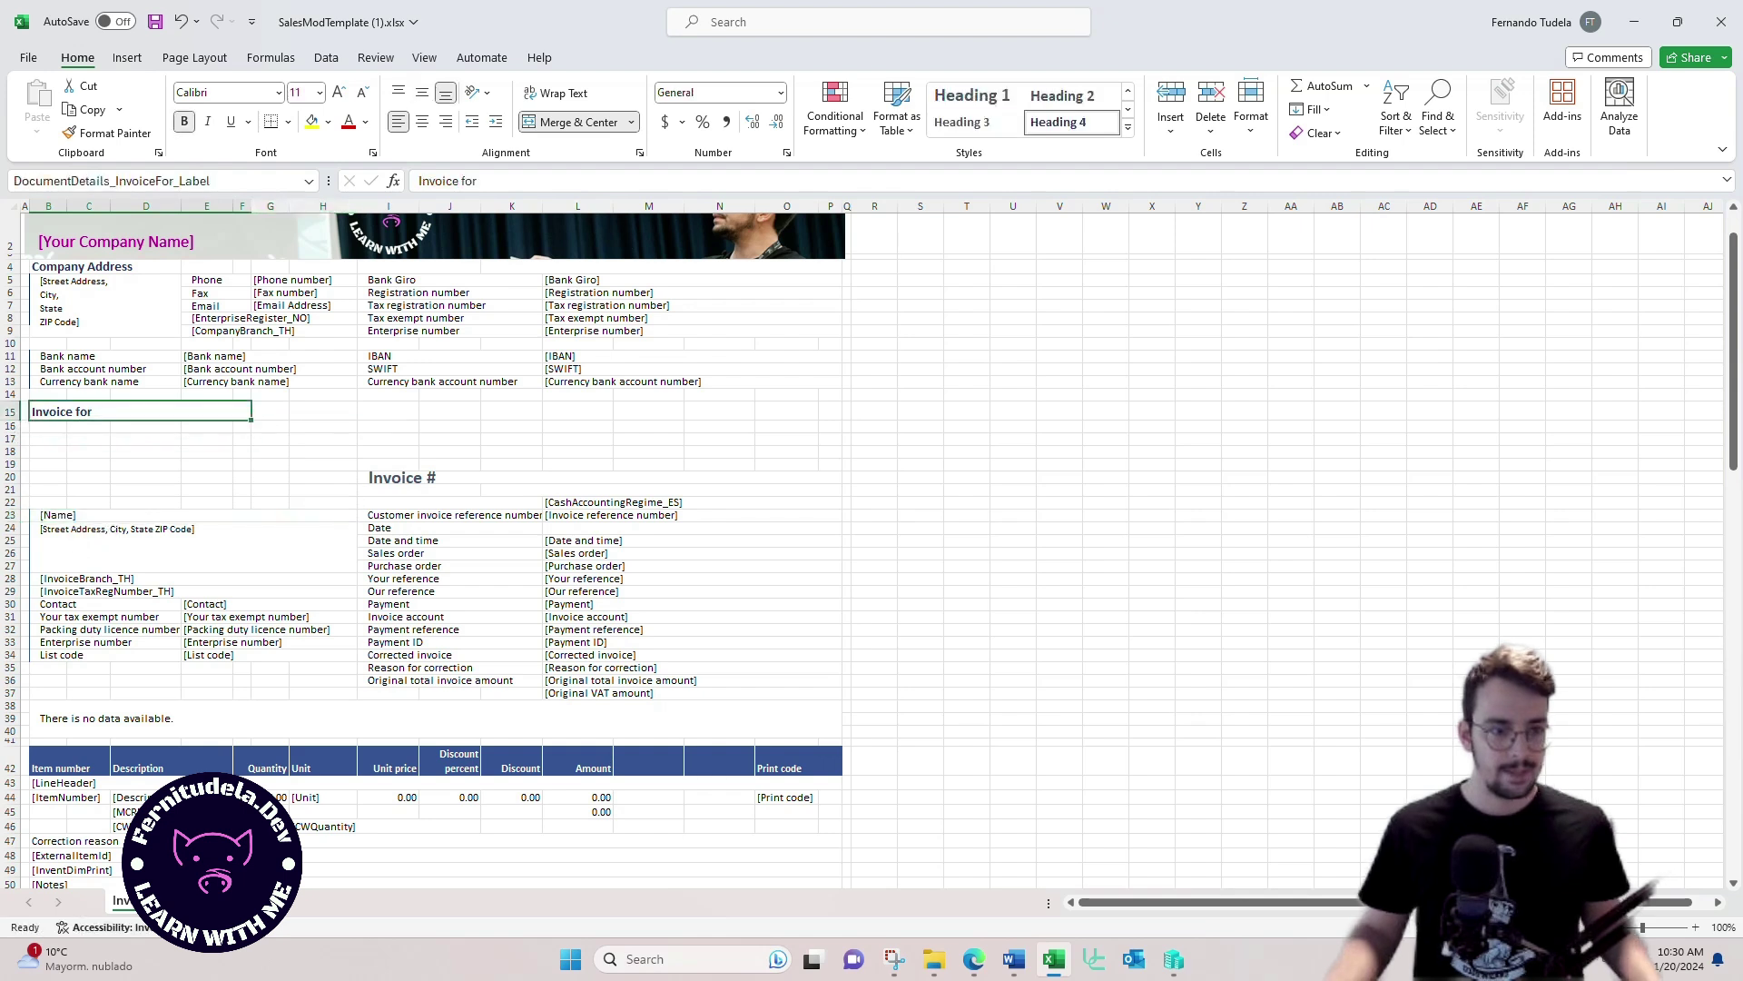
drag(73, 420, 73, 510)
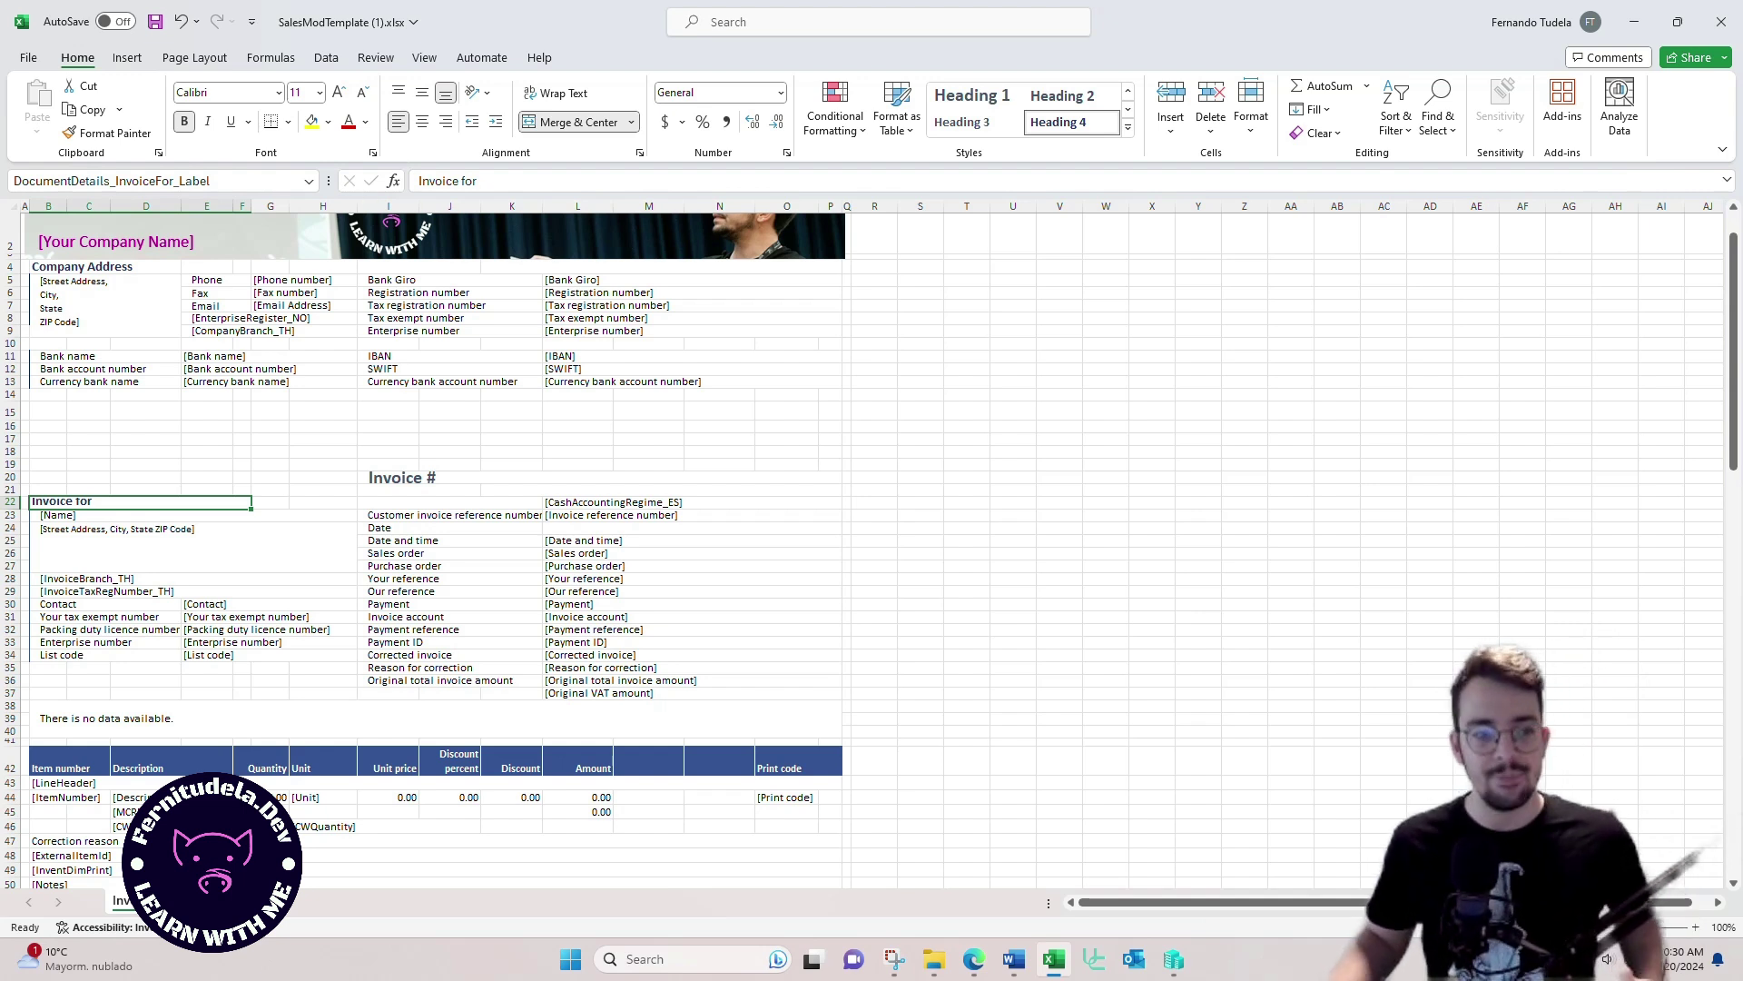
Step: Check the defined names of the moved customer cells, from the address block down to the List code label
click(117, 541)
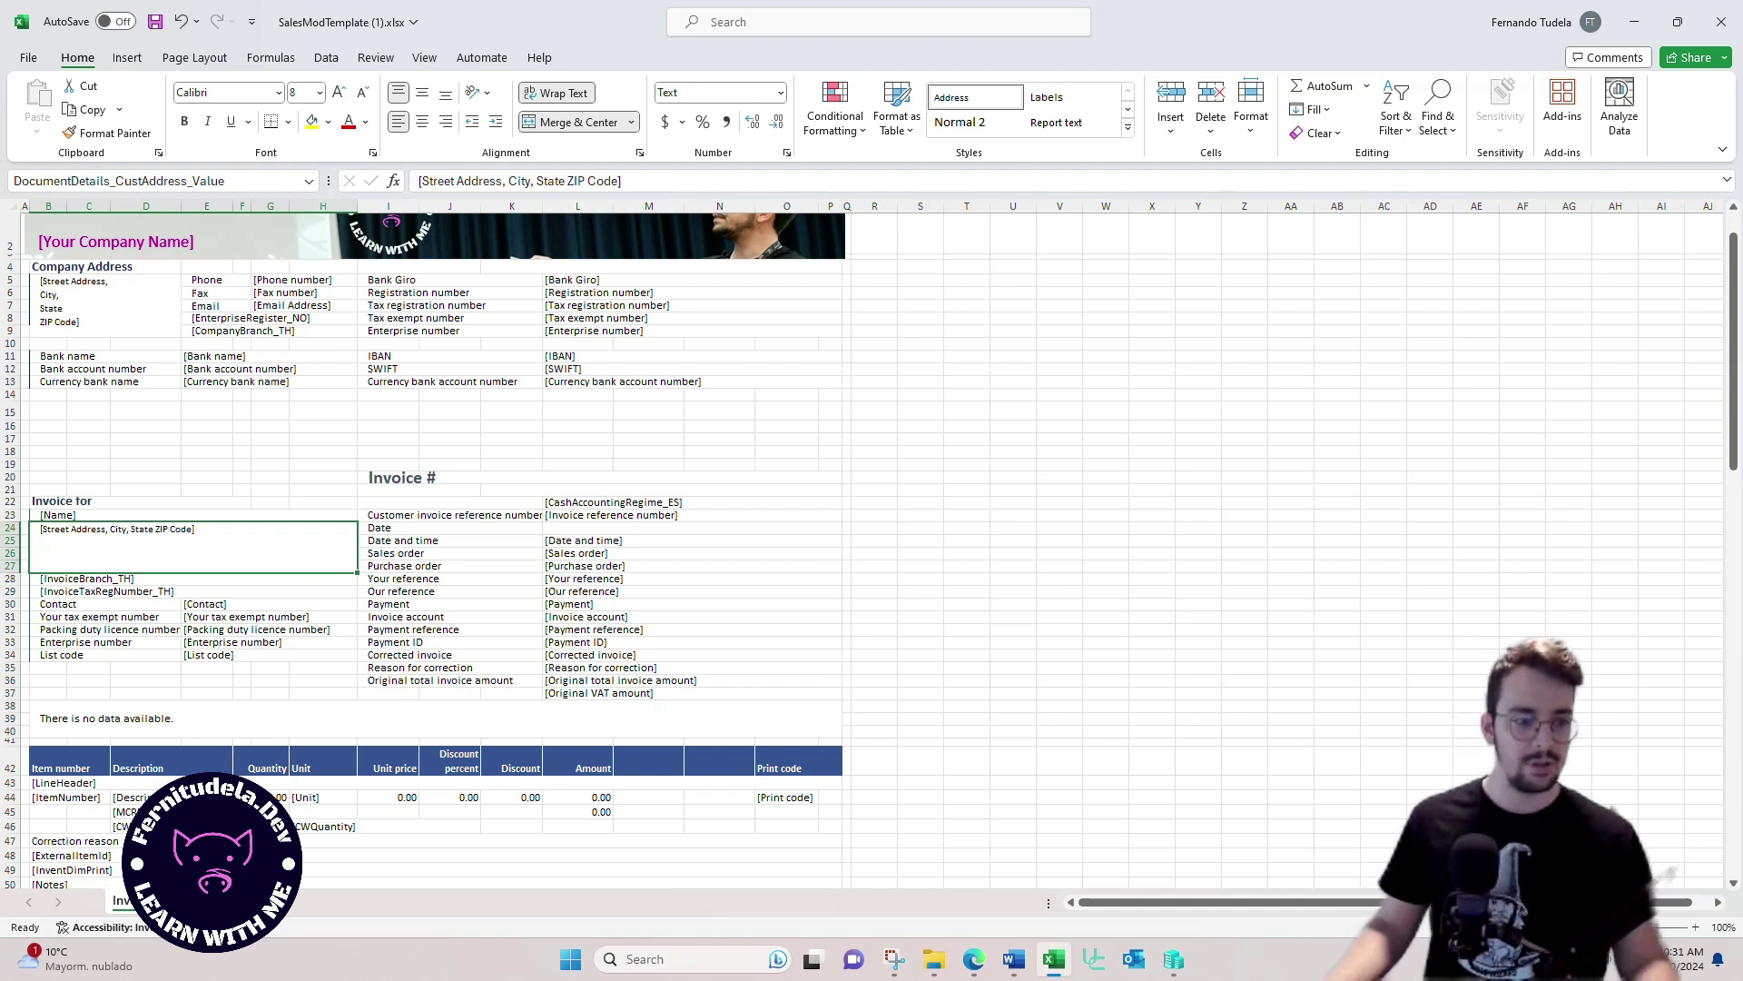
key(Down)
key(Down)
key(Down)
key(Down)
key(Down)
key(Down)
key(Down)
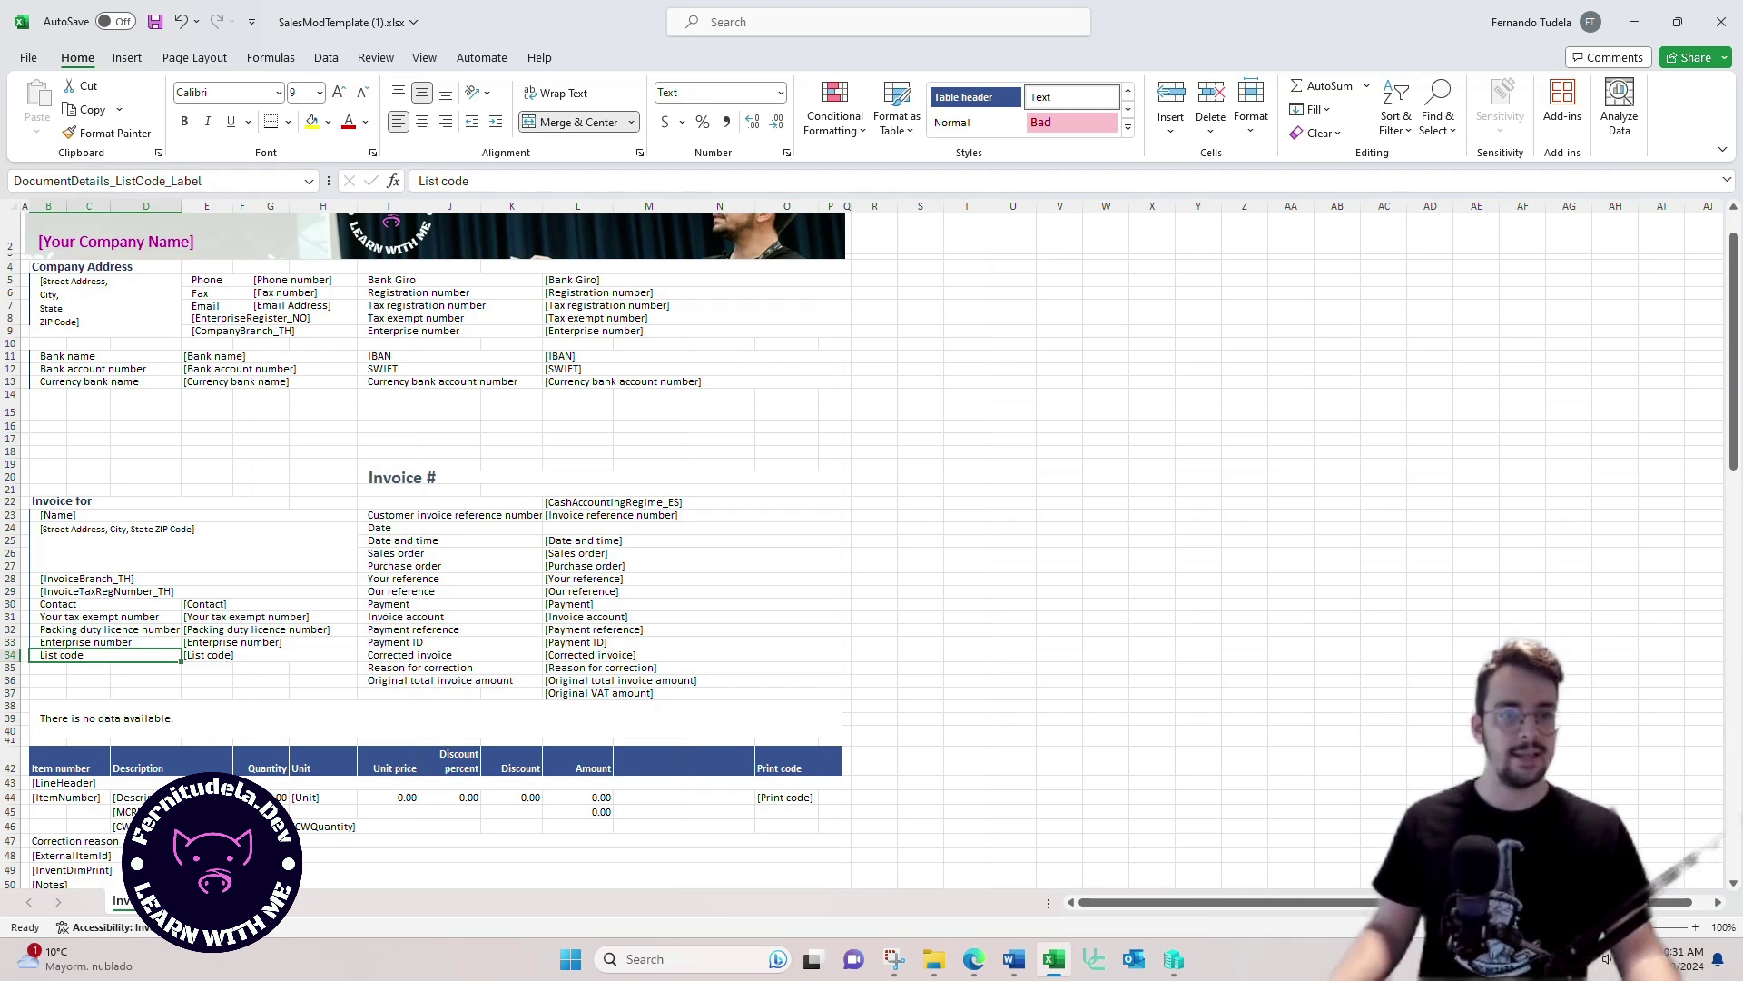
Step: Select the DocumentDetails named range to check its extent against the moved invoice and customer blocks
click(308, 181)
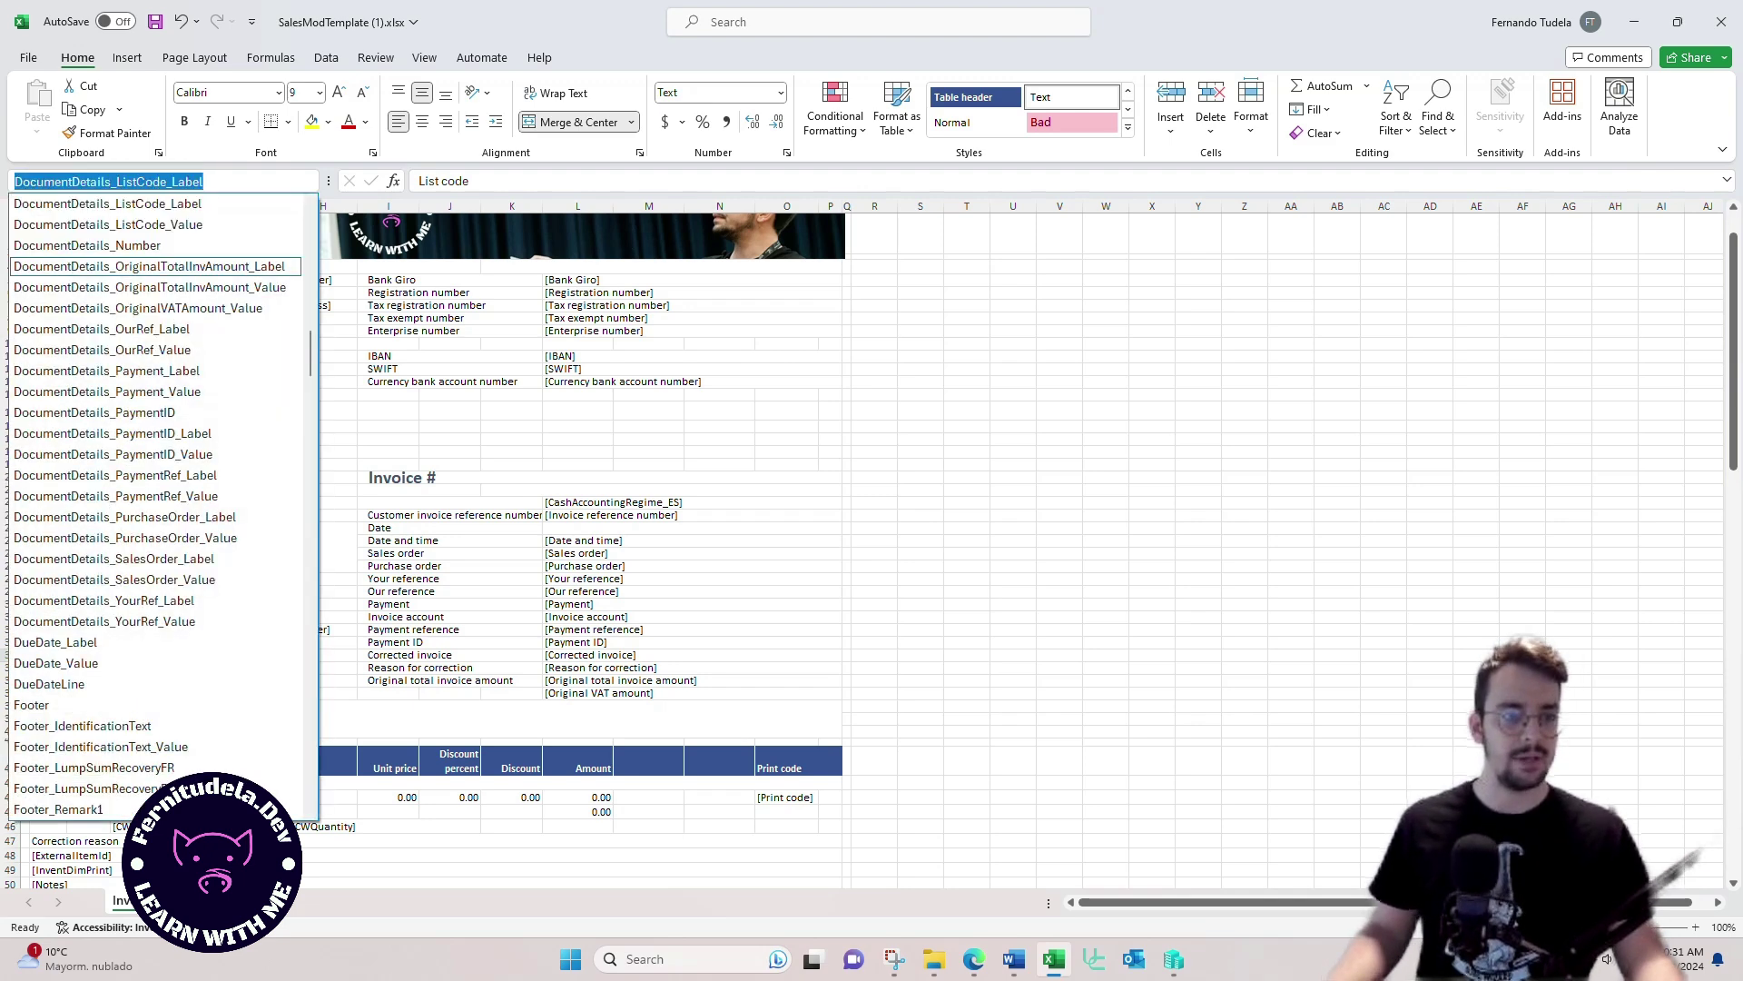
scroll(155, 581, up, 1)
scroll(154, 595, up, 15)
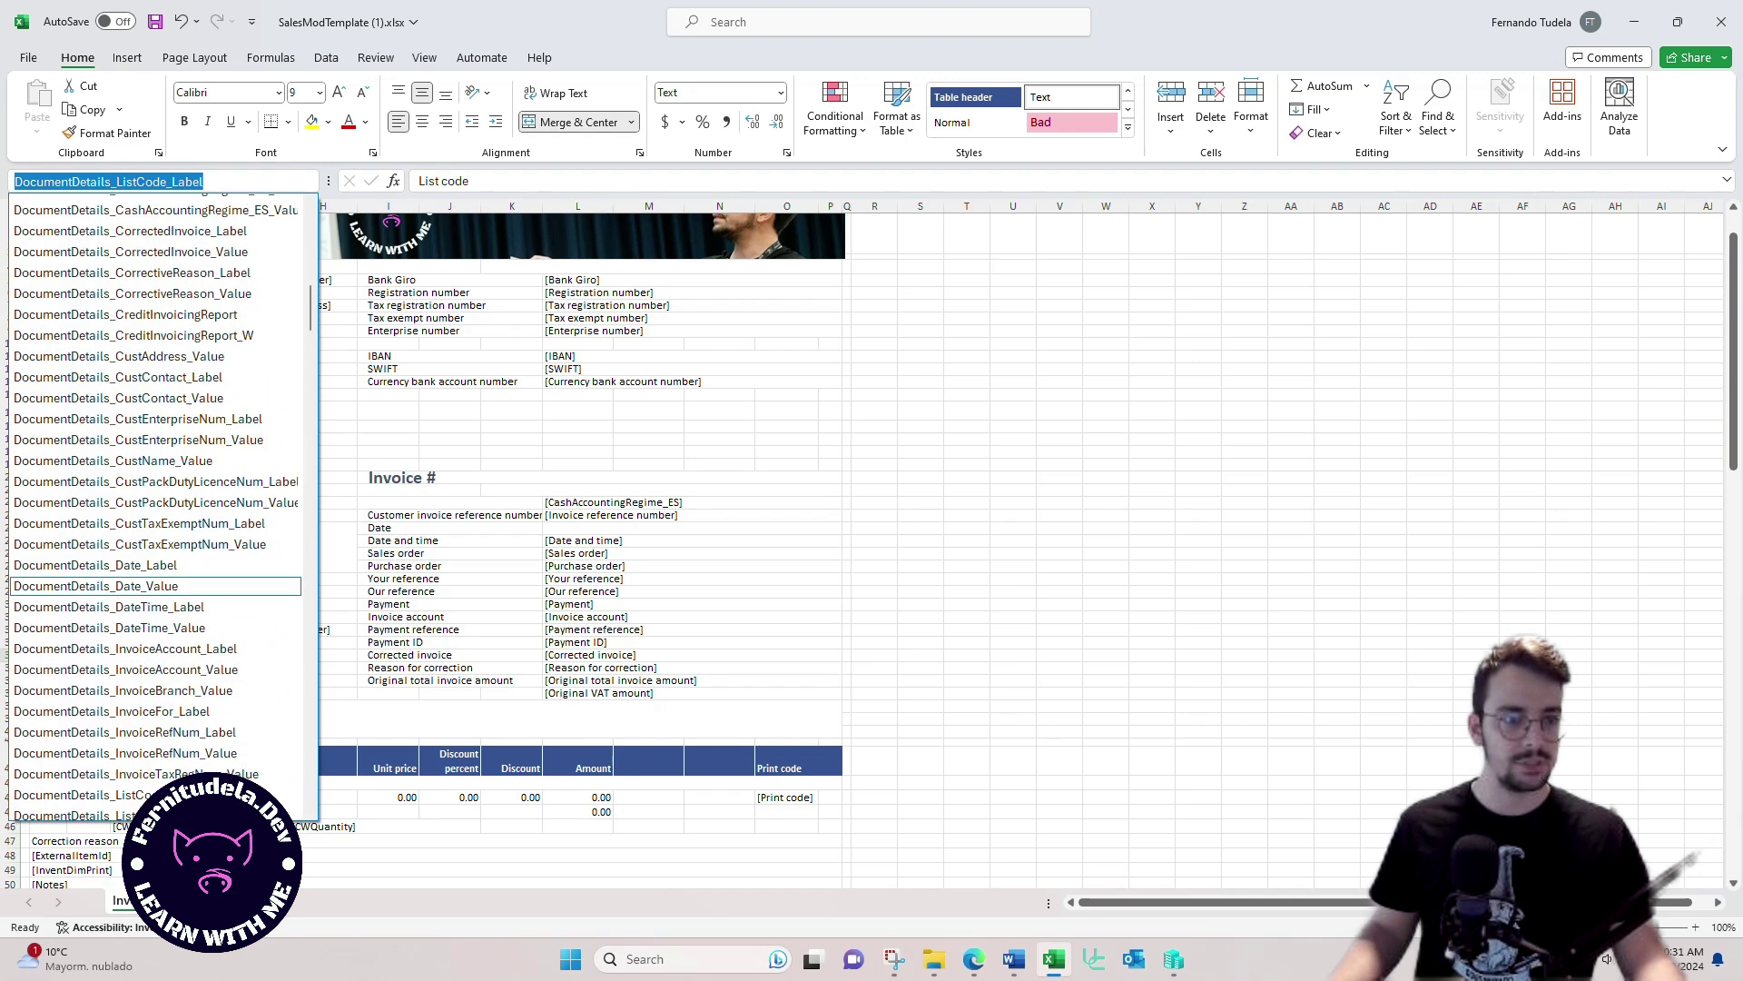
scroll(155, 747, down, 2)
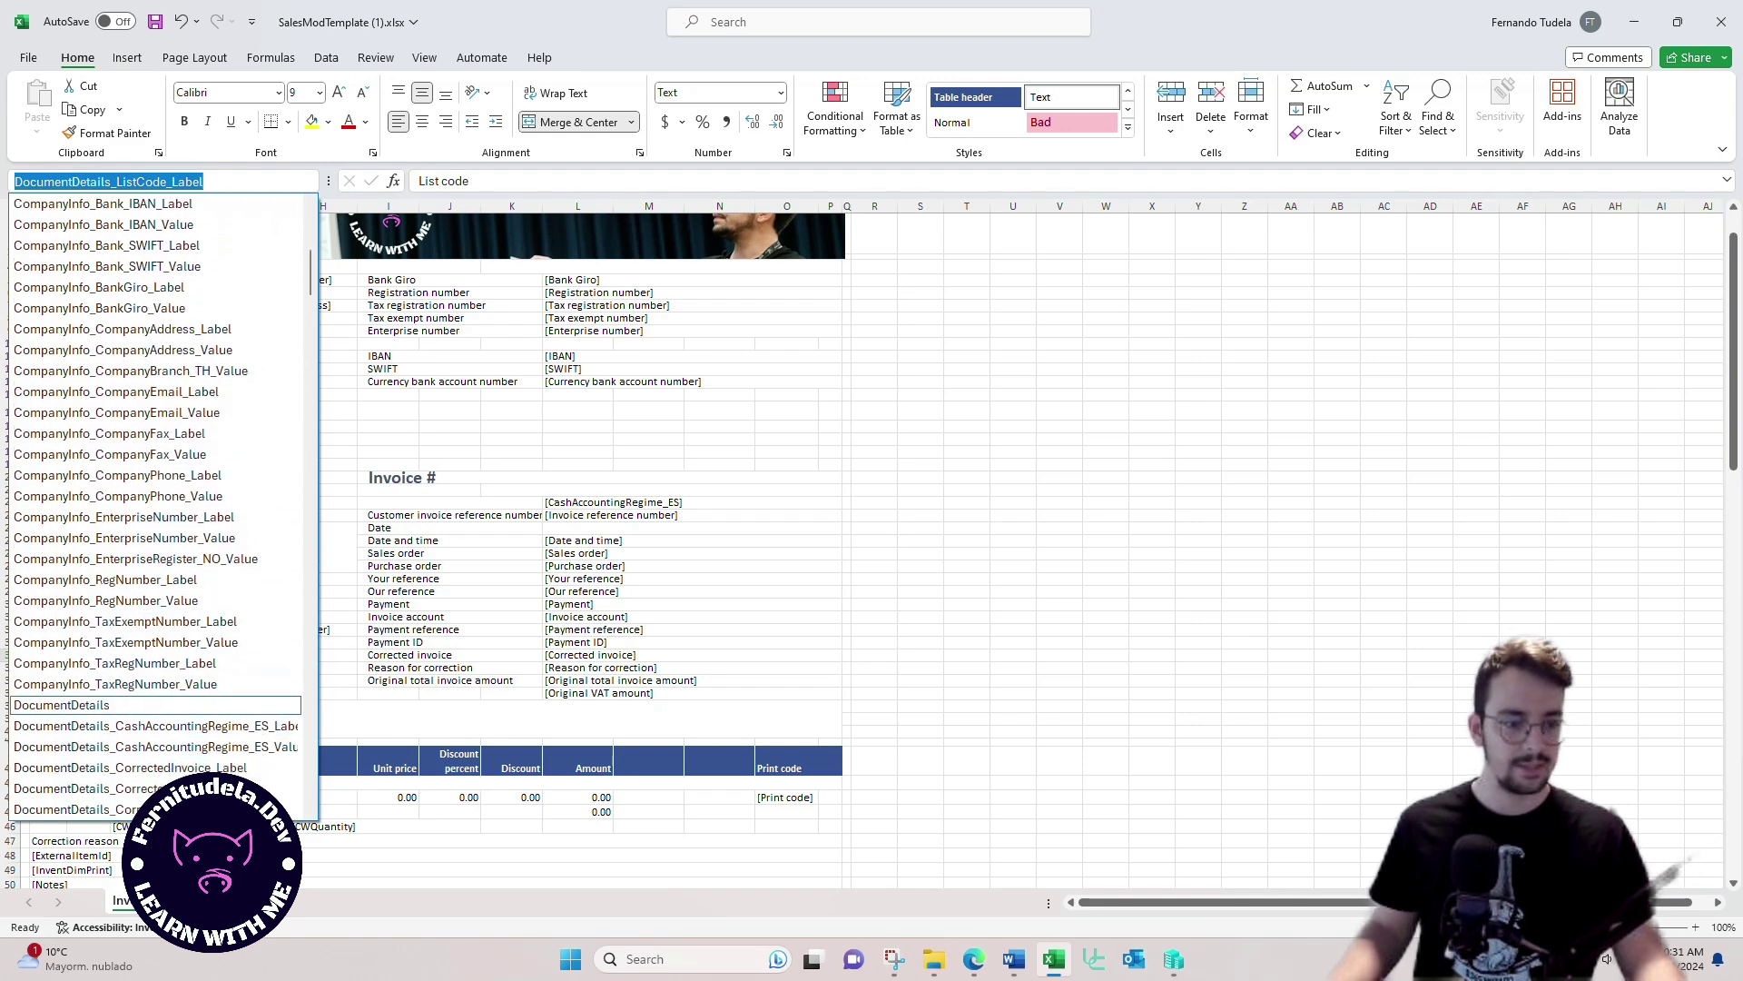
click(155, 705)
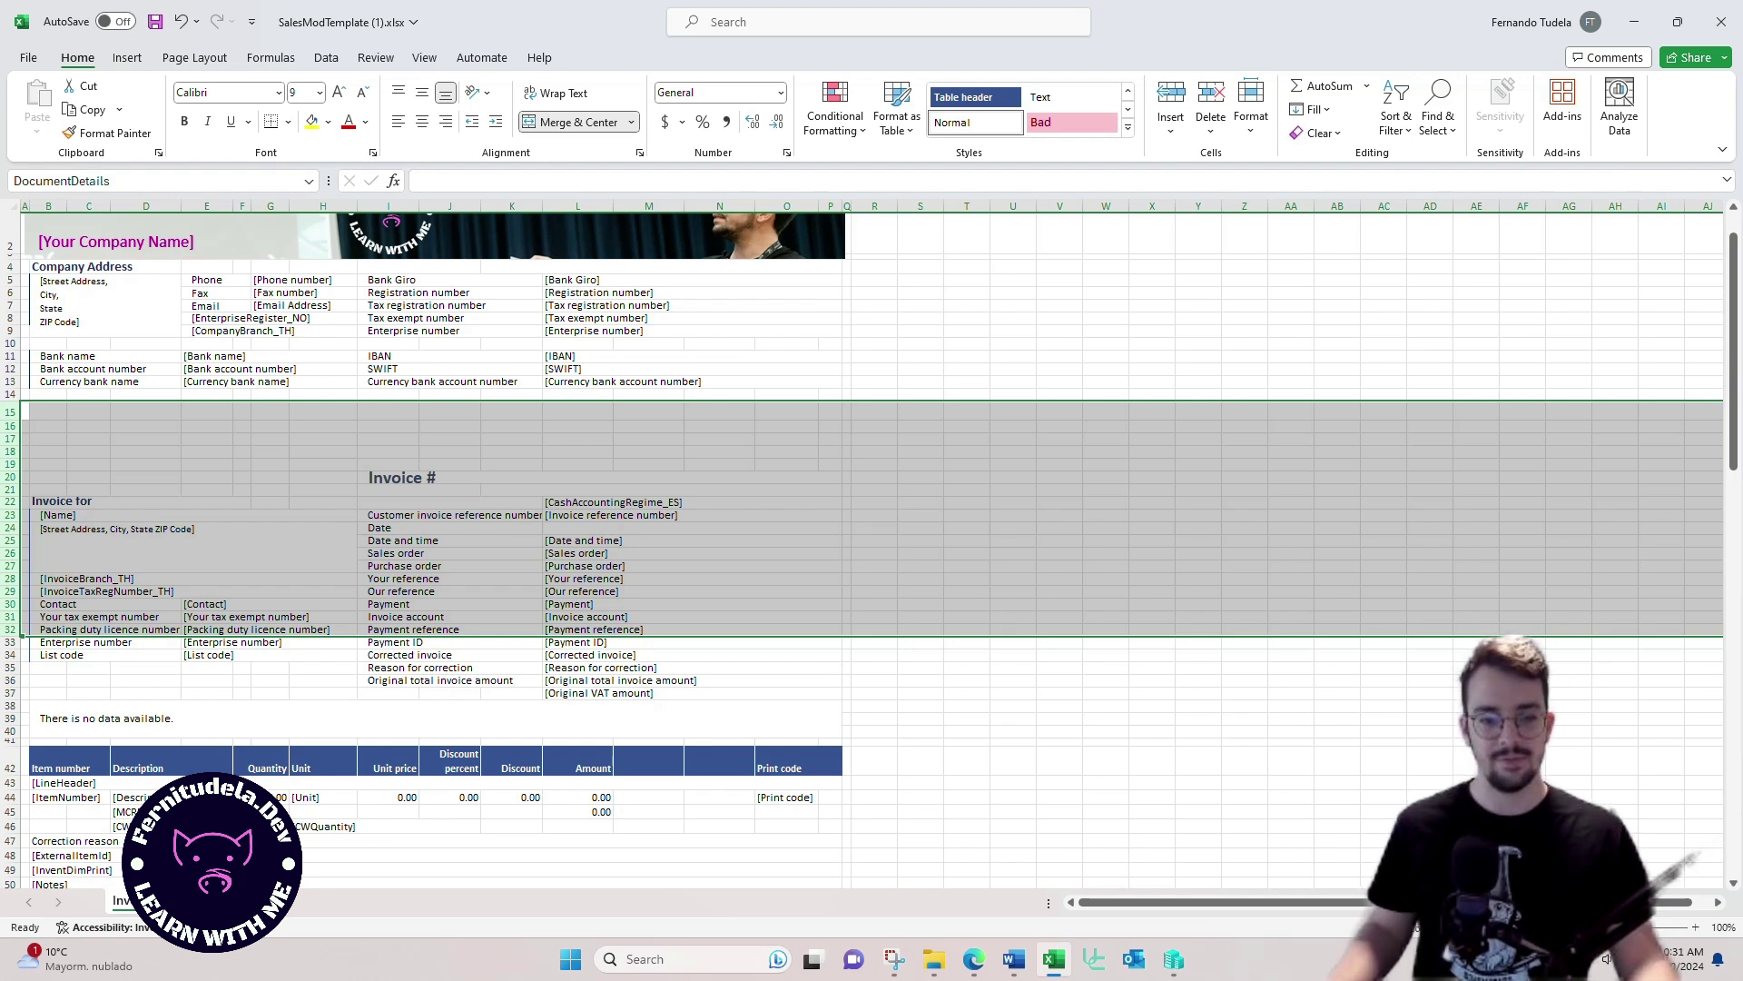
Step: Merge and center cells B15:H16 in the empty rows above the invoice block
click(206, 668)
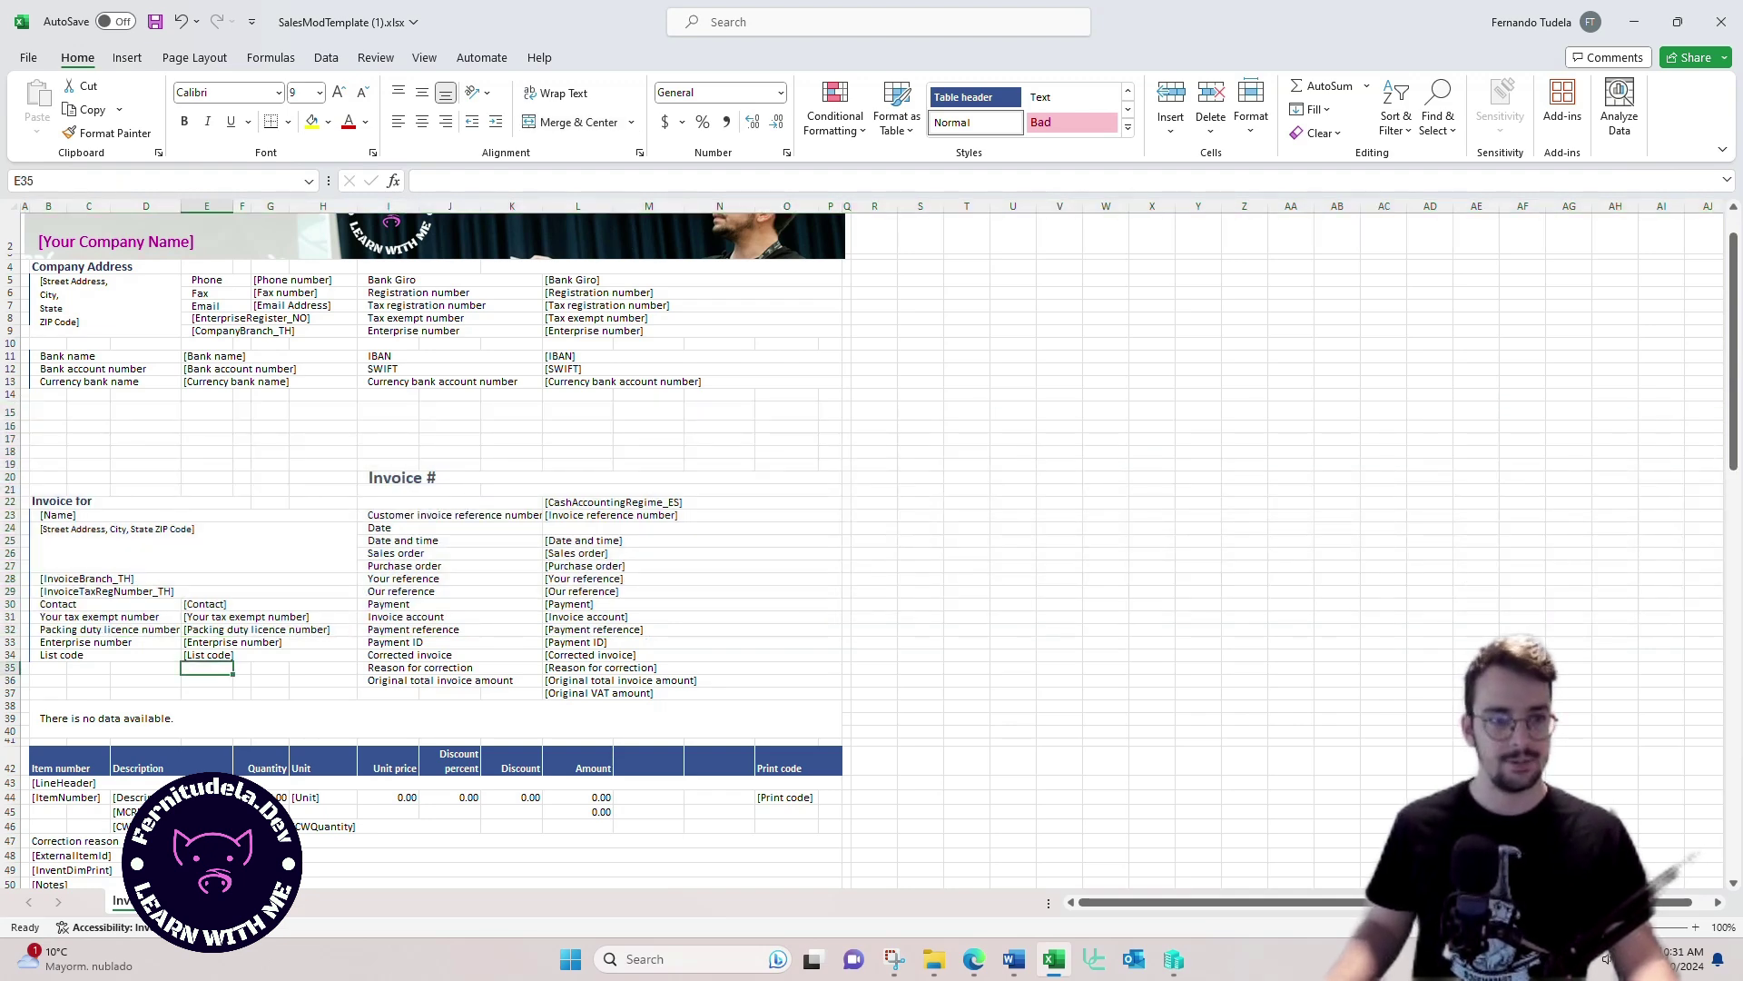
click(308, 181)
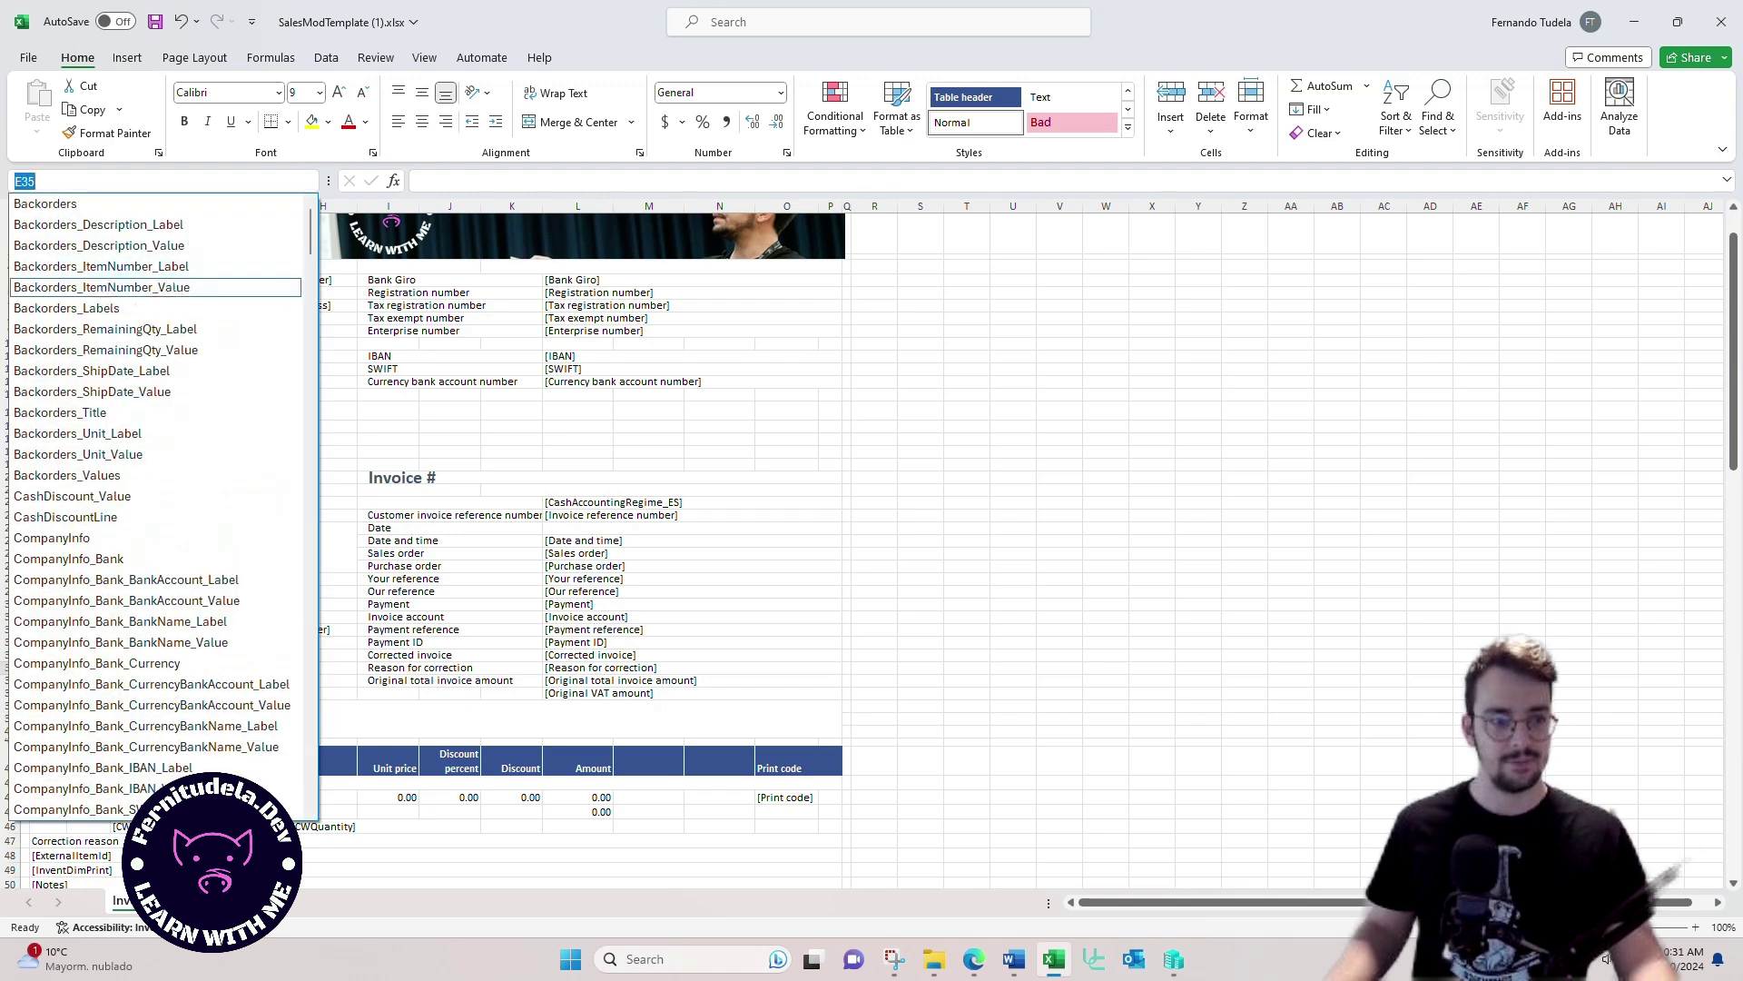
click(87, 453)
text(E15)
key(Return)
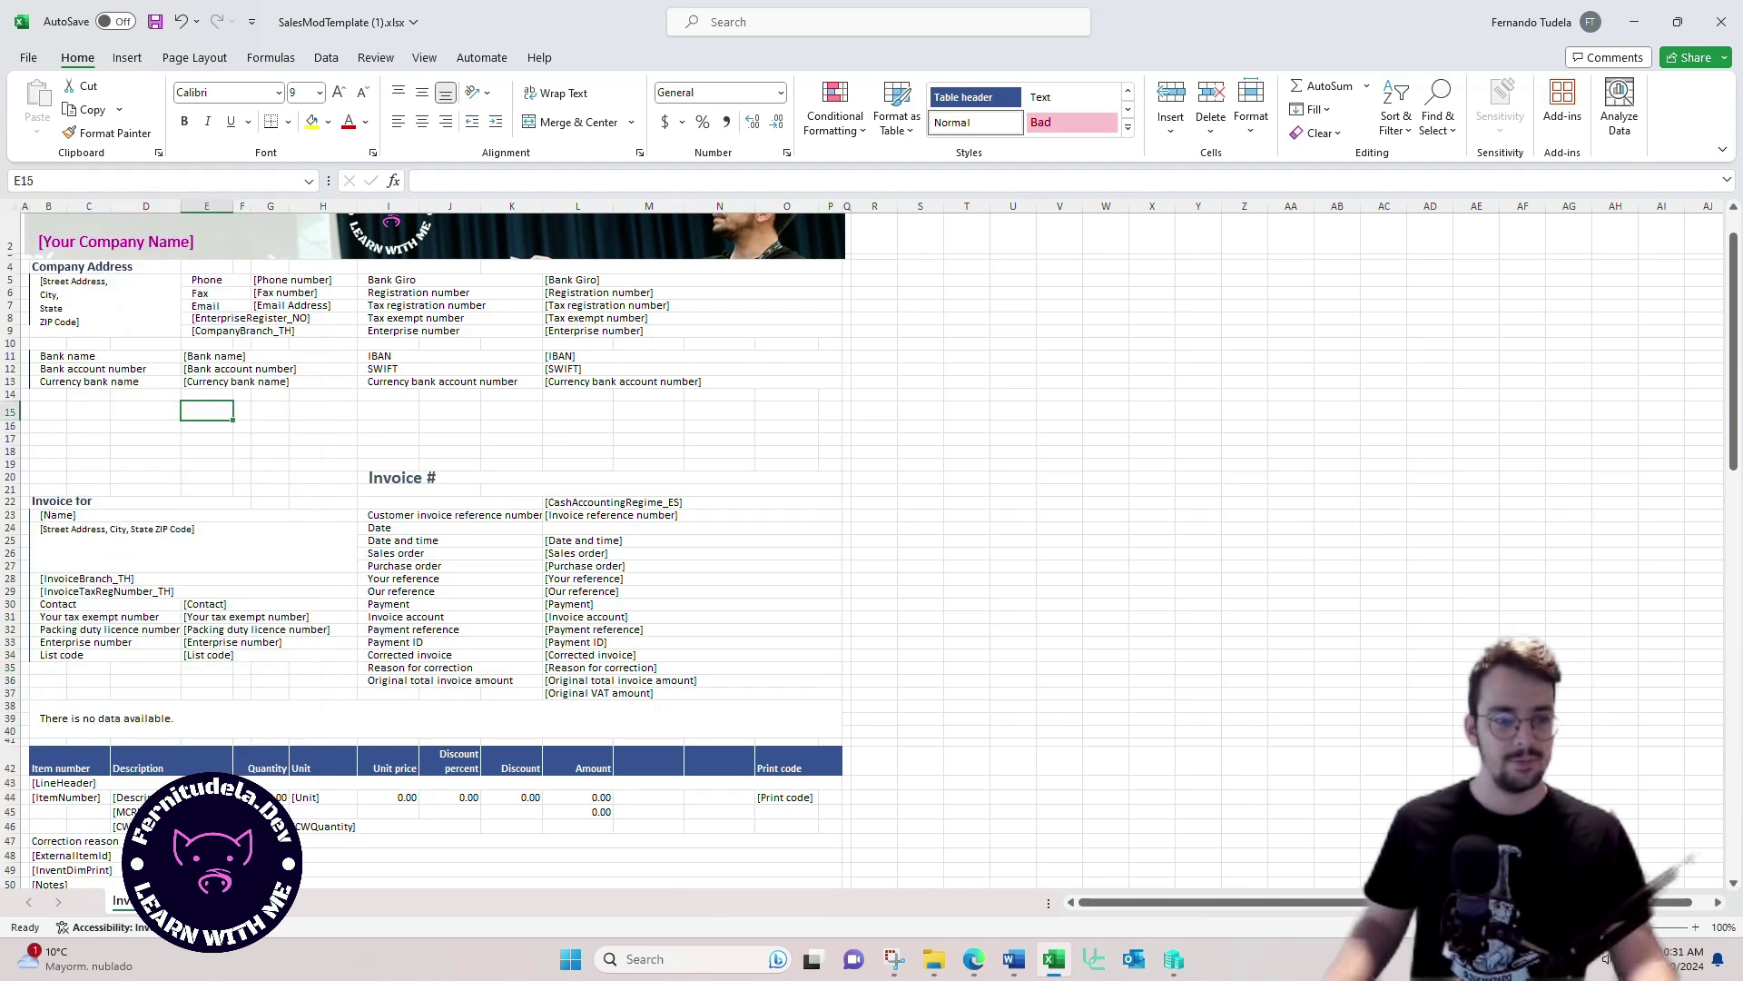
drag(48, 411, 324, 425)
click(579, 121)
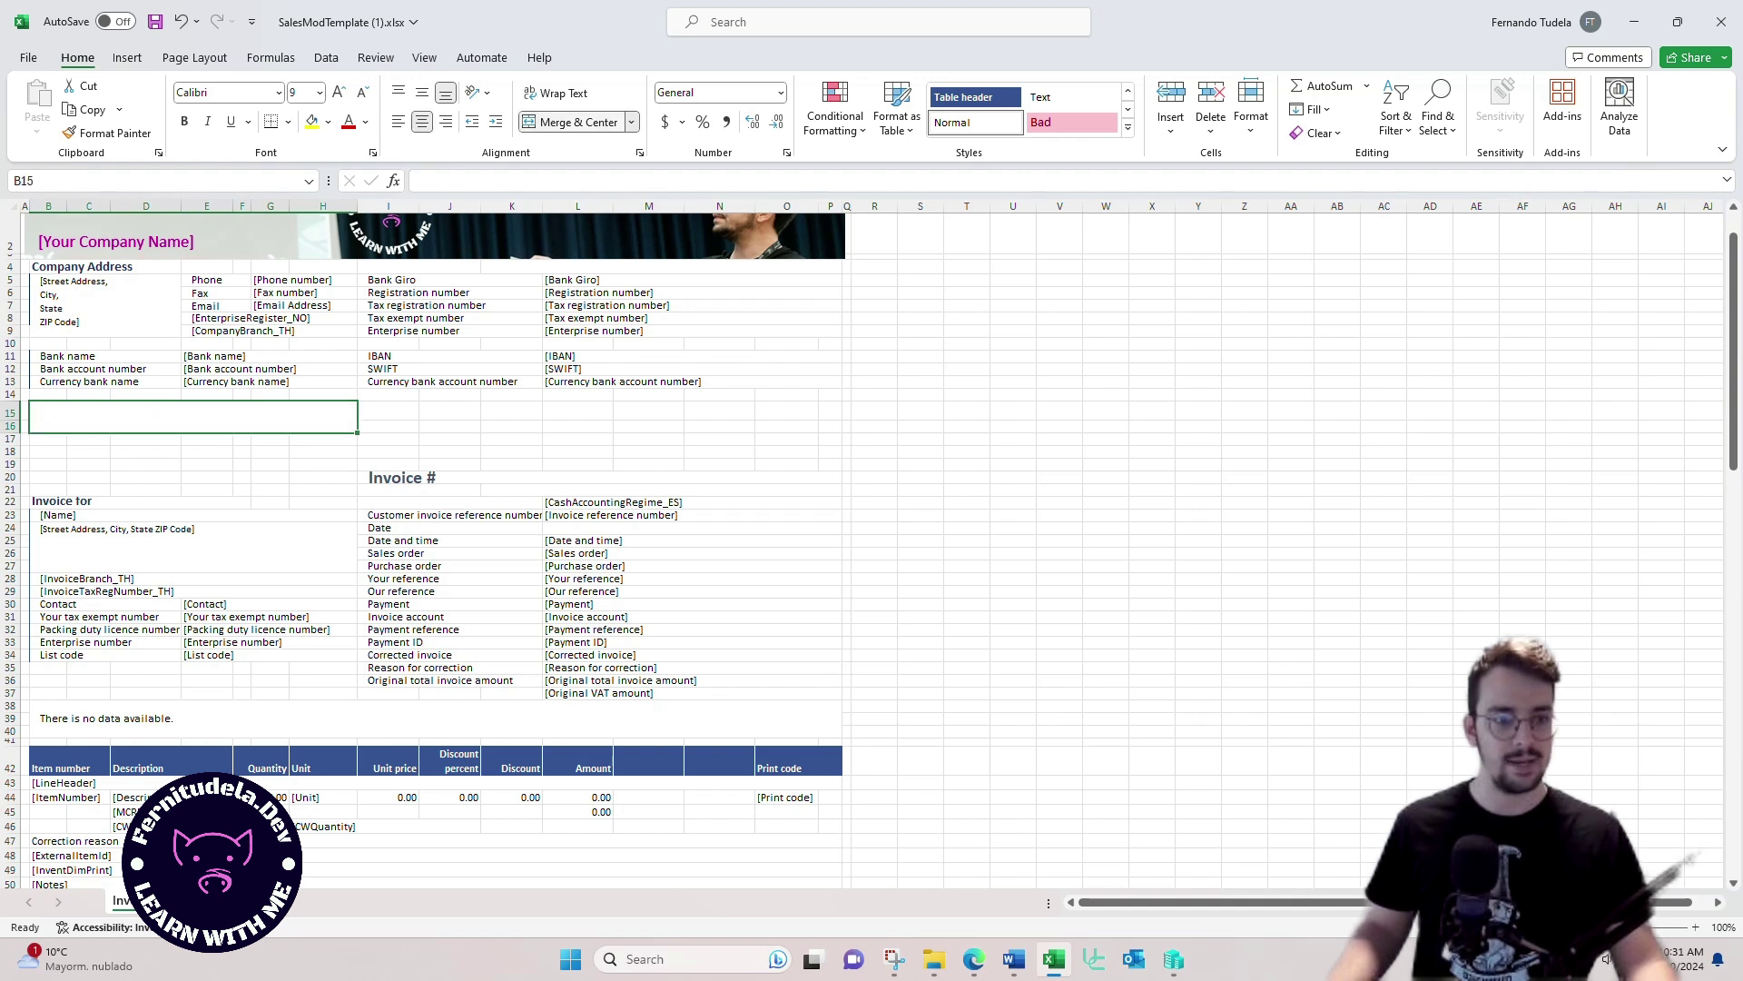
Step: Merge and center the remaining empty blocks B17:H18, I15:P16 and I17:P18 above the Invoice # heading
drag(47, 438, 831, 425)
click(570, 121)
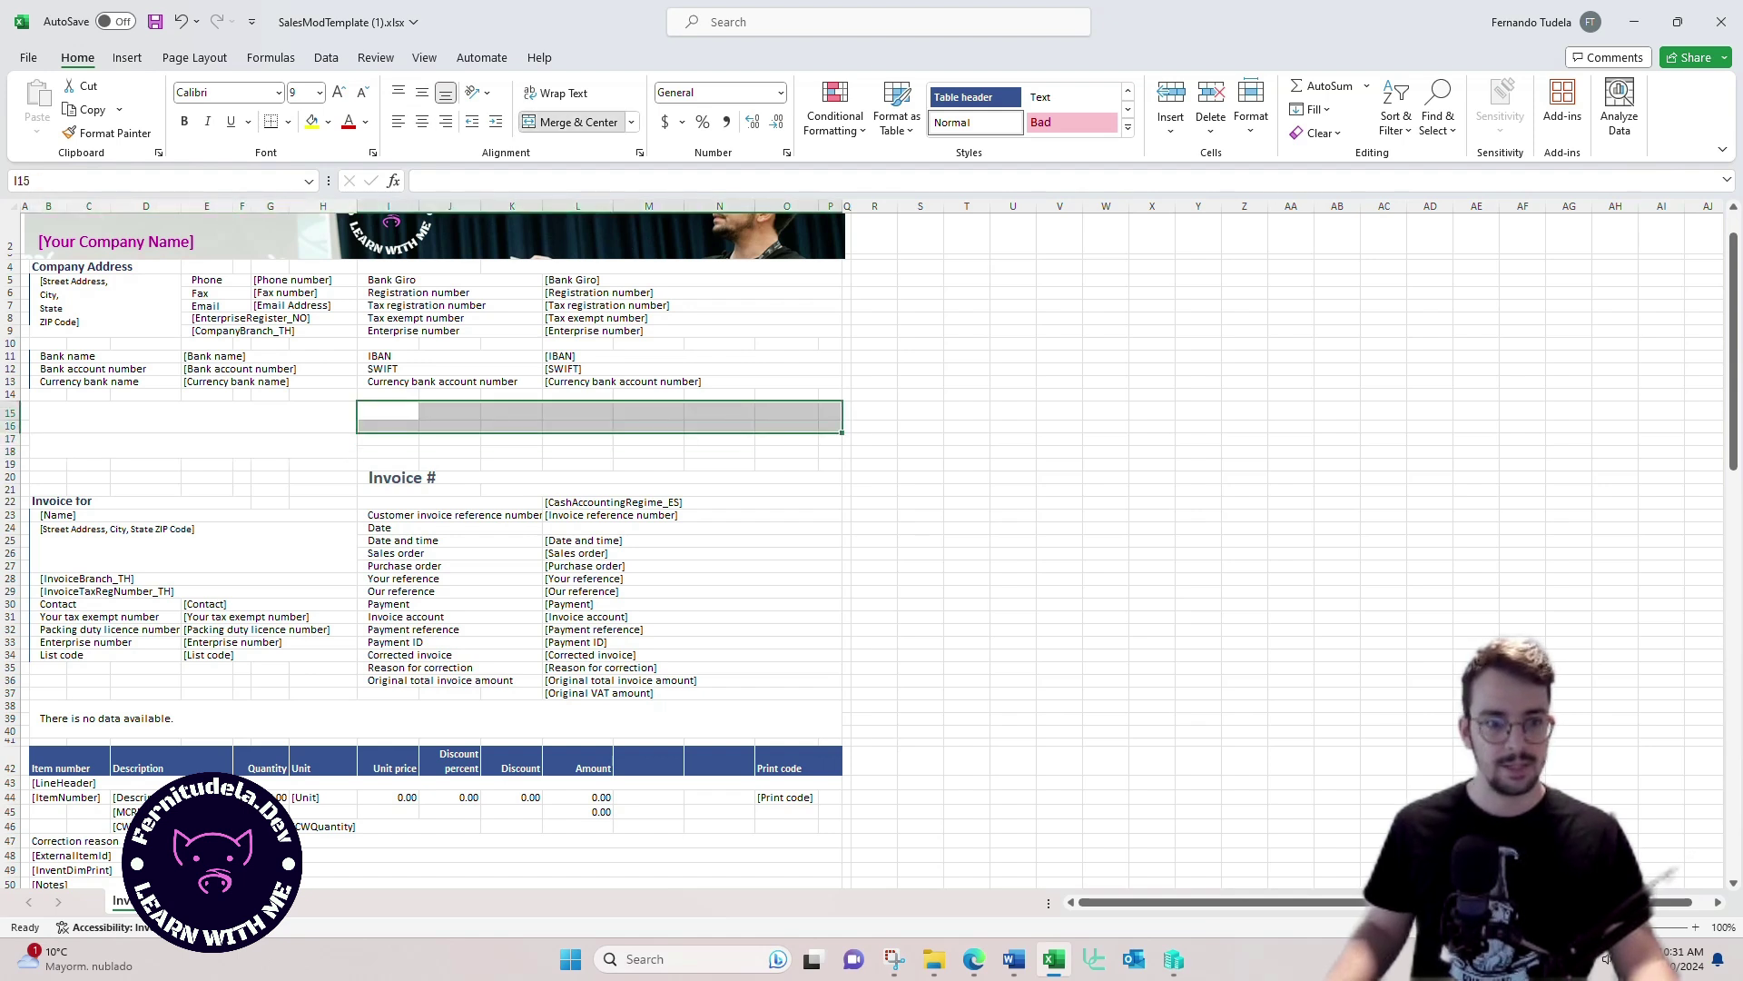
click(570, 121)
drag(388, 439, 831, 463)
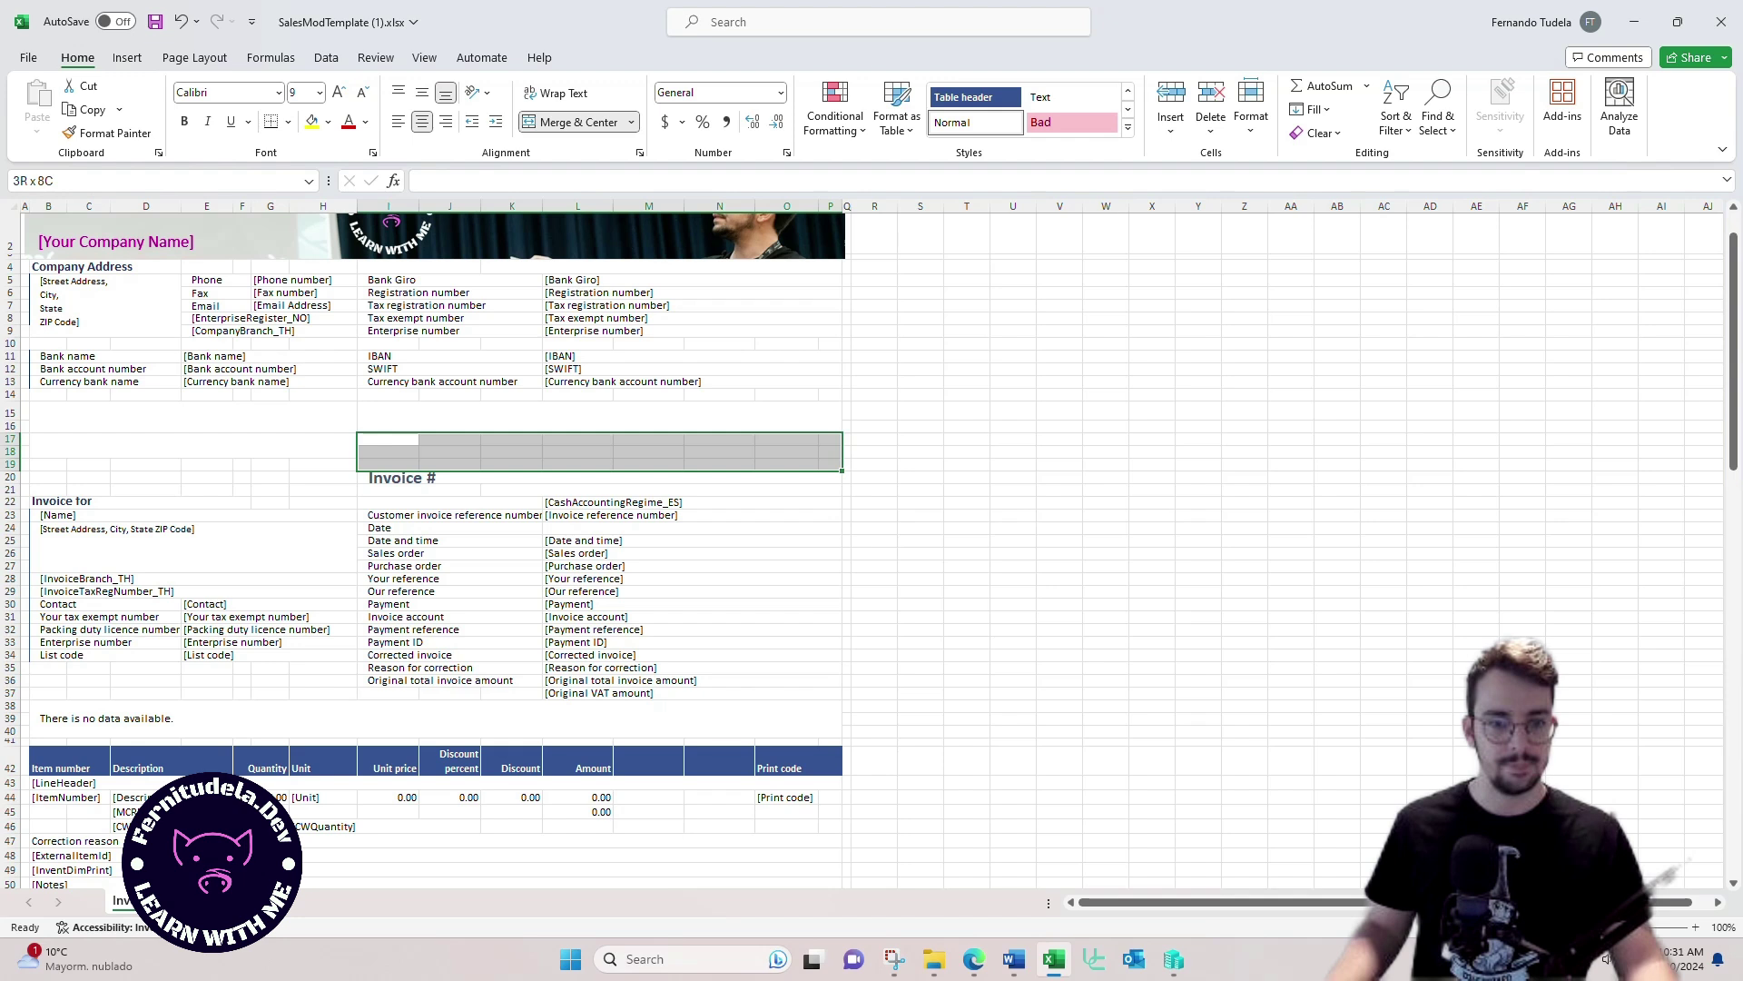
click(570, 122)
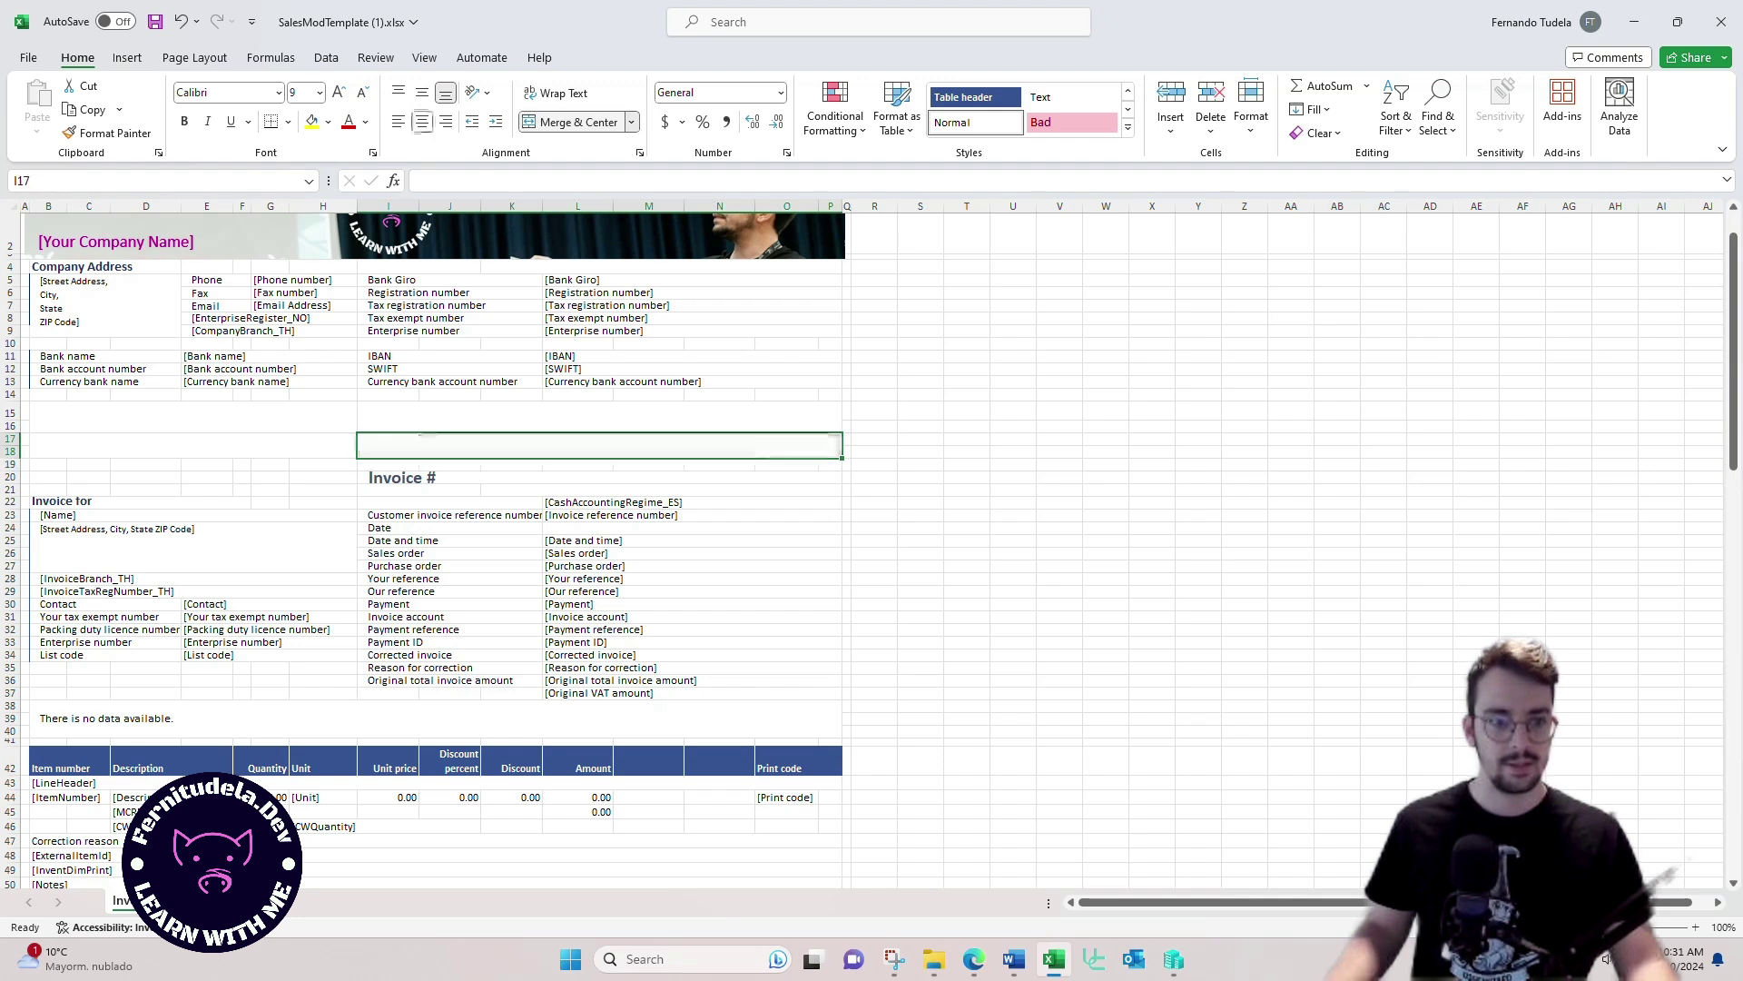
Step: Check the merged blocks in rows 15 to 18 and the unmerged row 19 beneath them
click(270, 394)
click(273, 418)
click(409, 418)
click(409, 445)
click(271, 464)
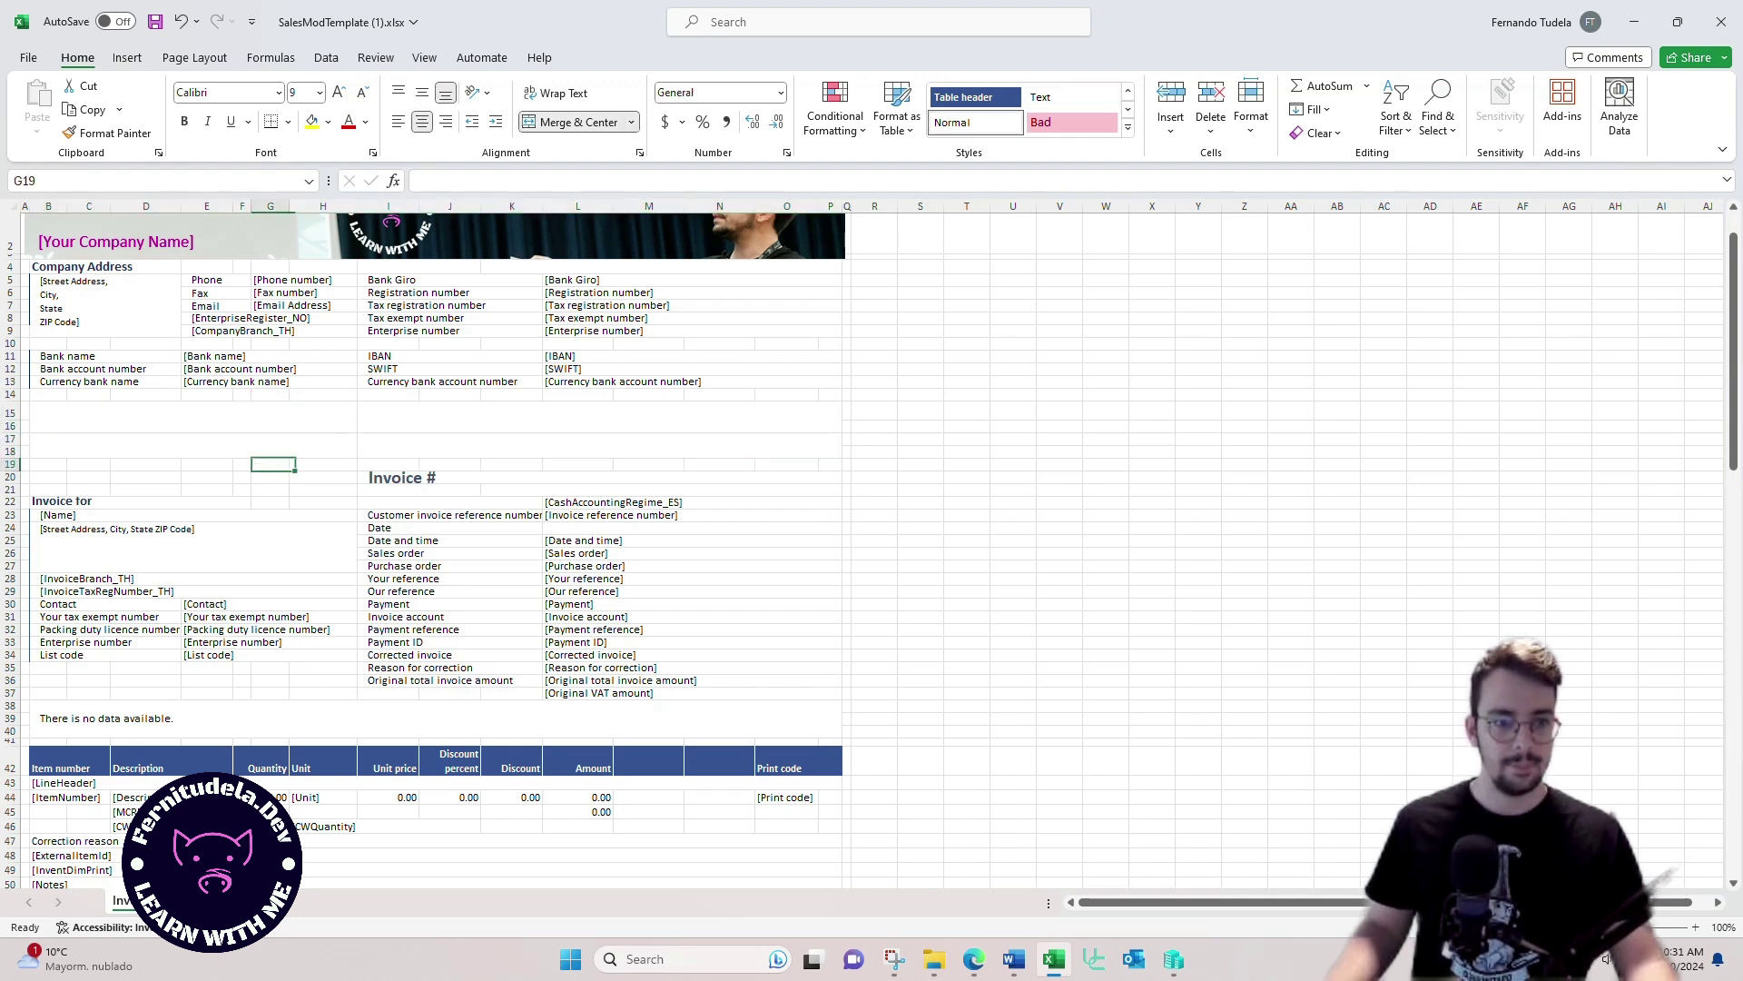
click(270, 445)
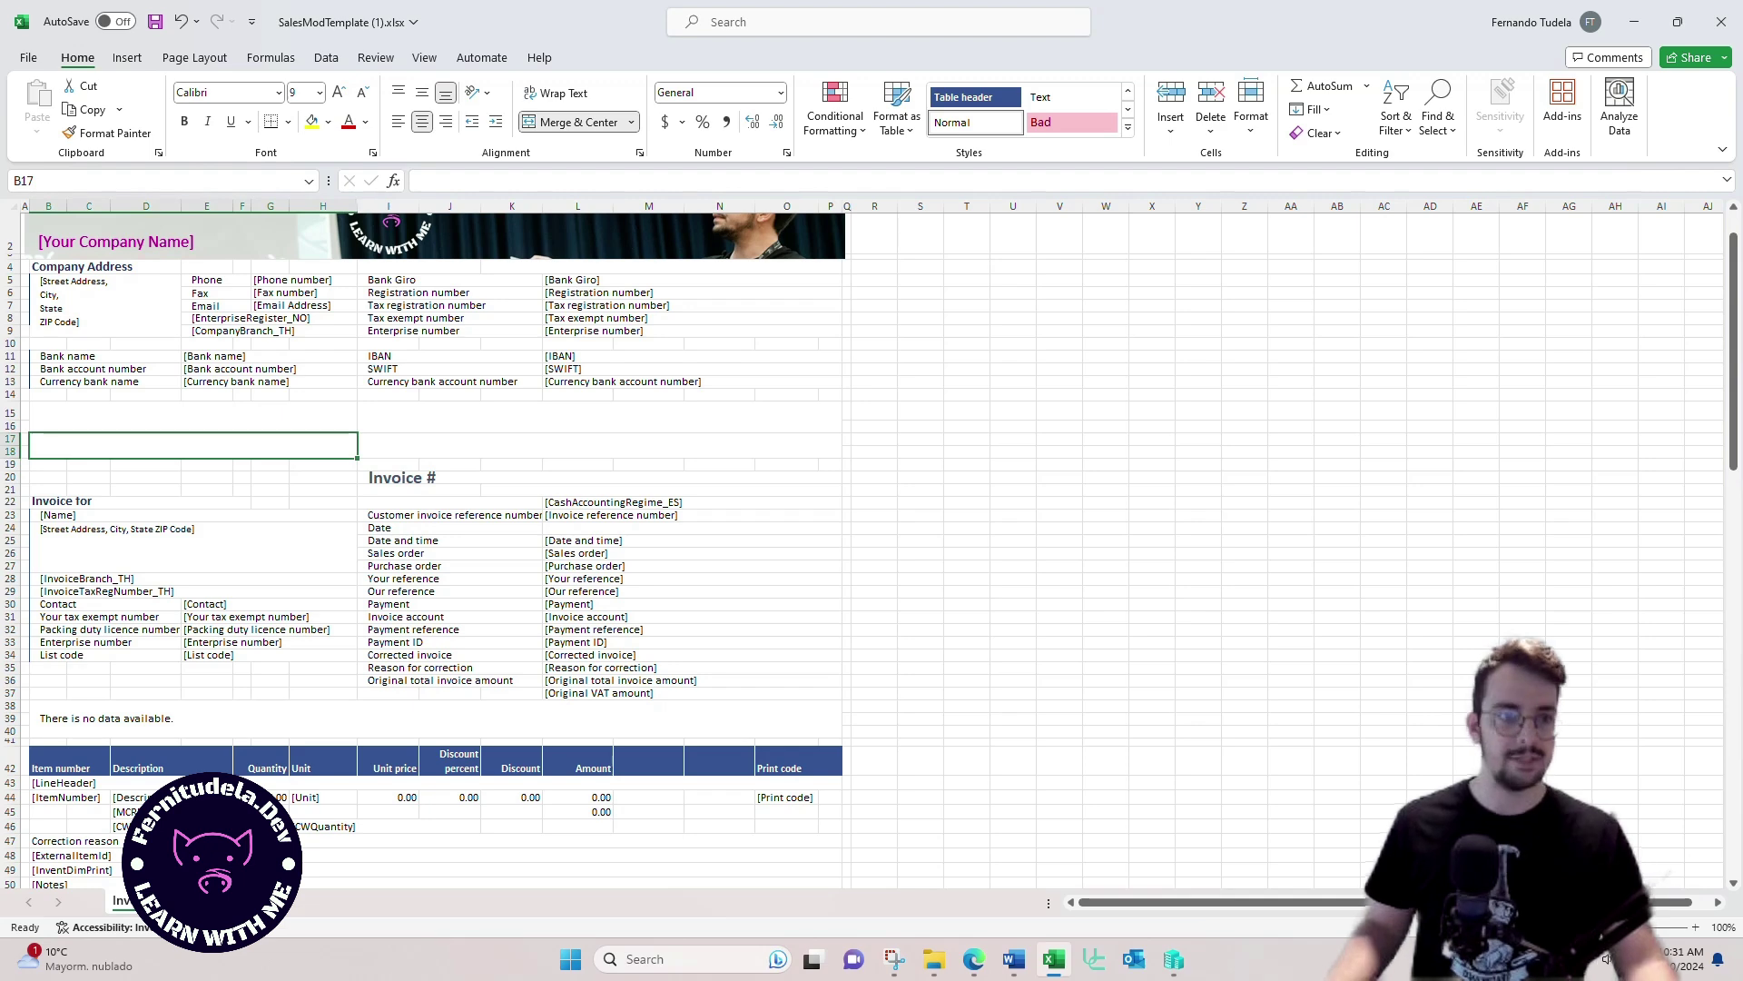
Step: Save the template workbook and move its window to the other display to reveal the Format designer in the browser
key(ctrl+s)
drag(600, 22, 917, 2)
key(super+shift+Right)
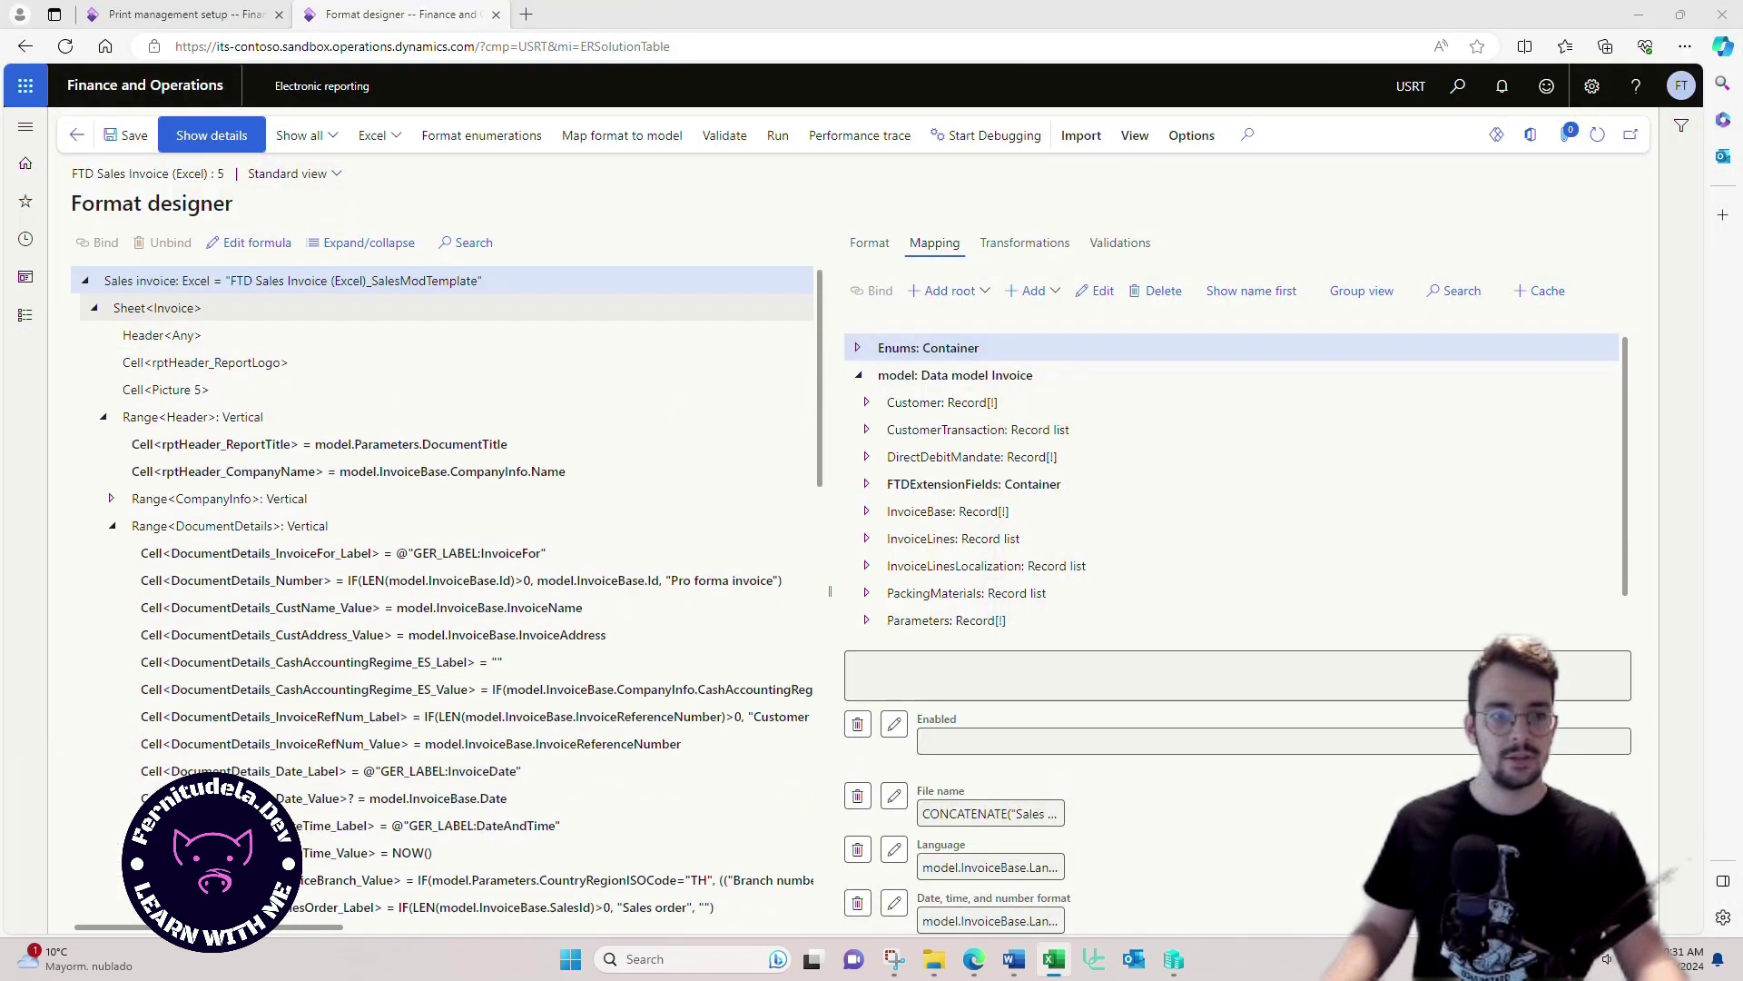
Step: Update the Sales invoice format from Excel, replacing its template with SalesModTemplate (1).xlsx from Downloads
click(156, 304)
click(292, 277)
click(869, 244)
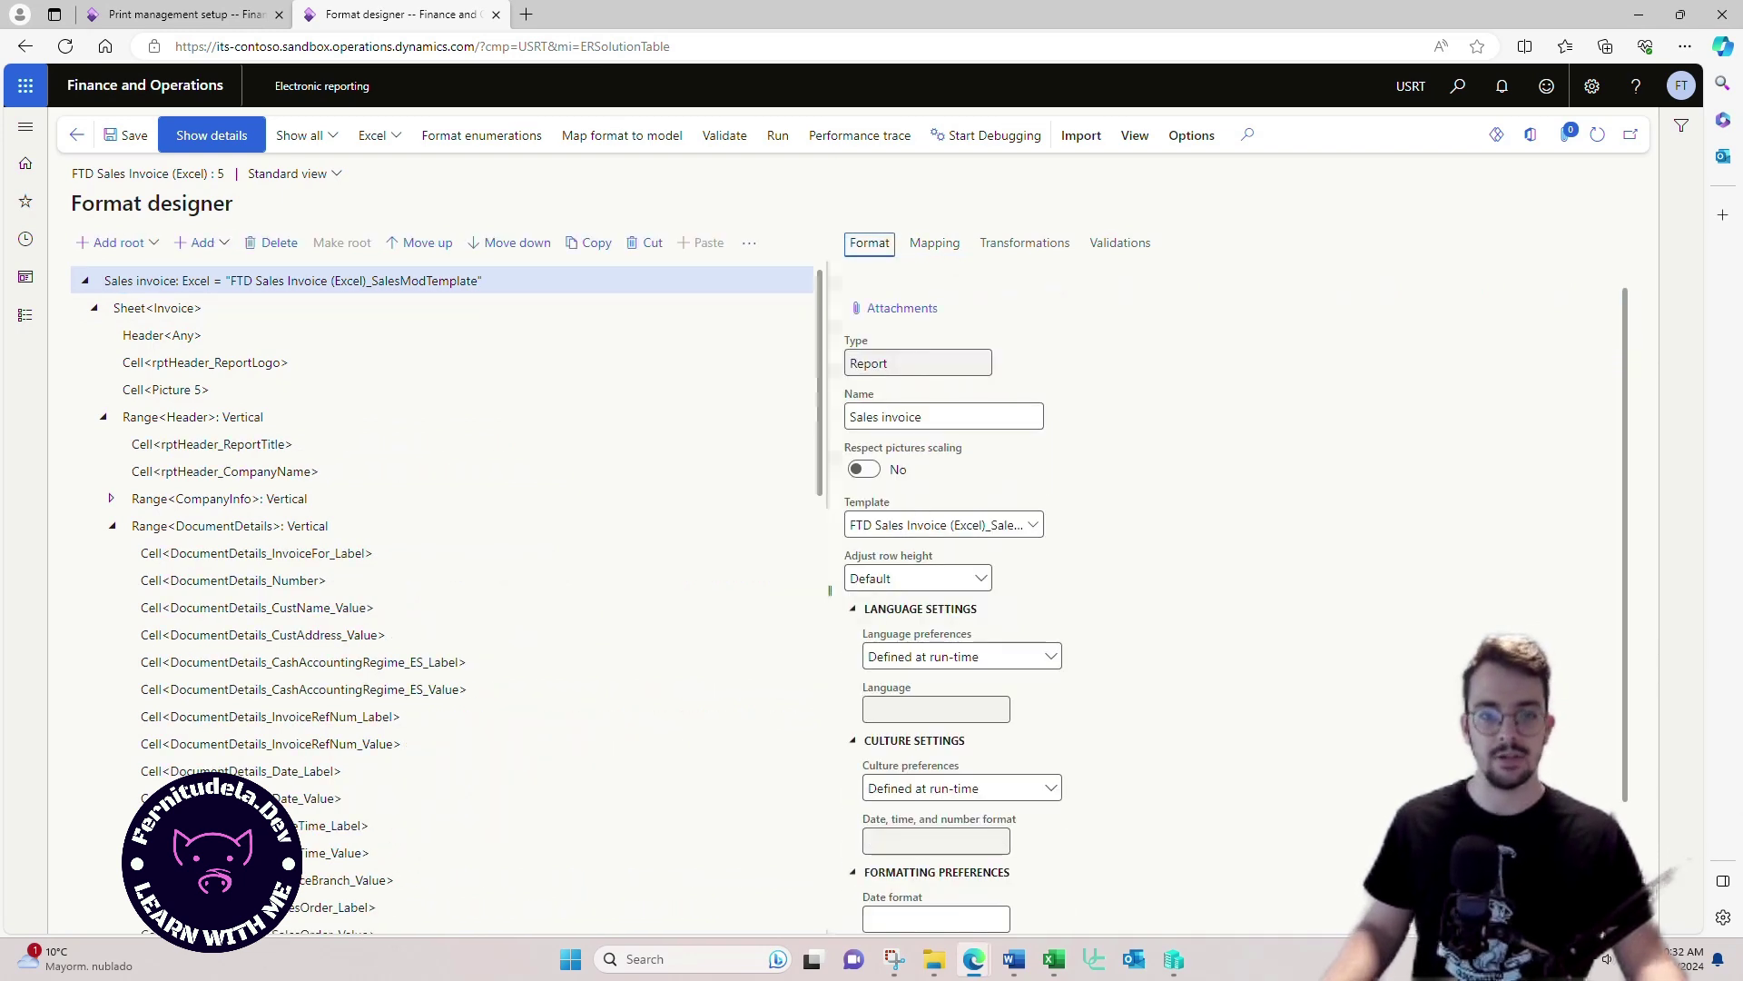
click(1080, 135)
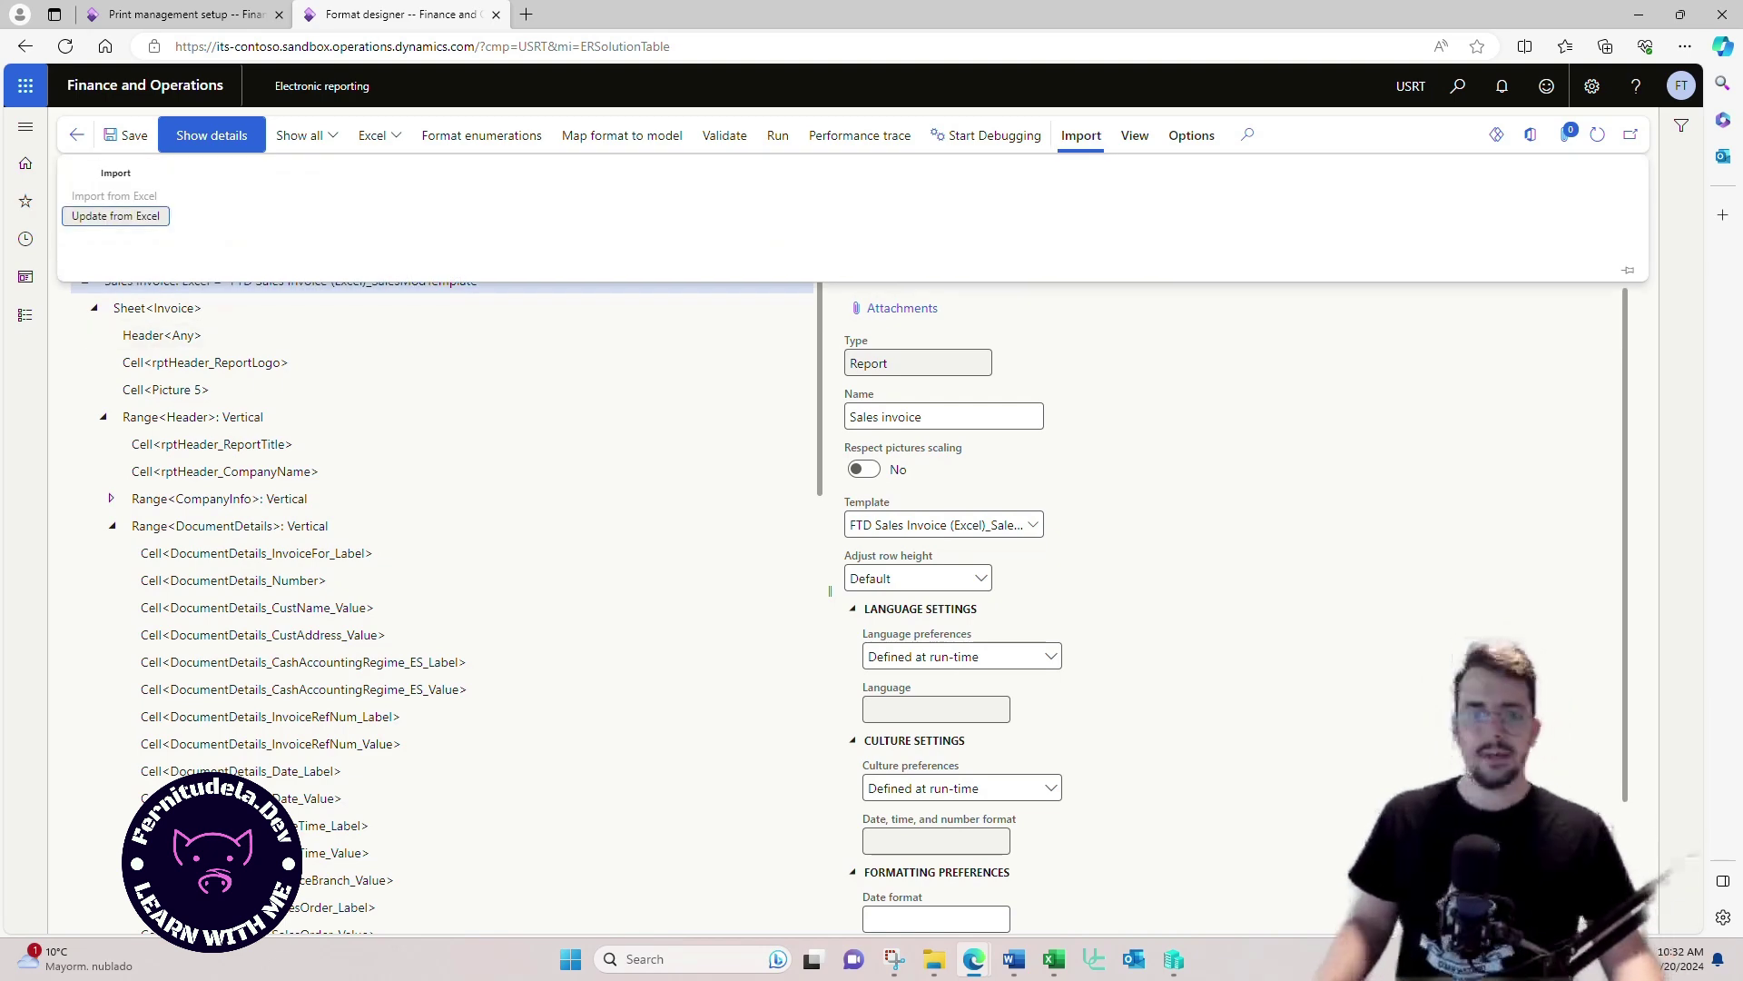
click(115, 215)
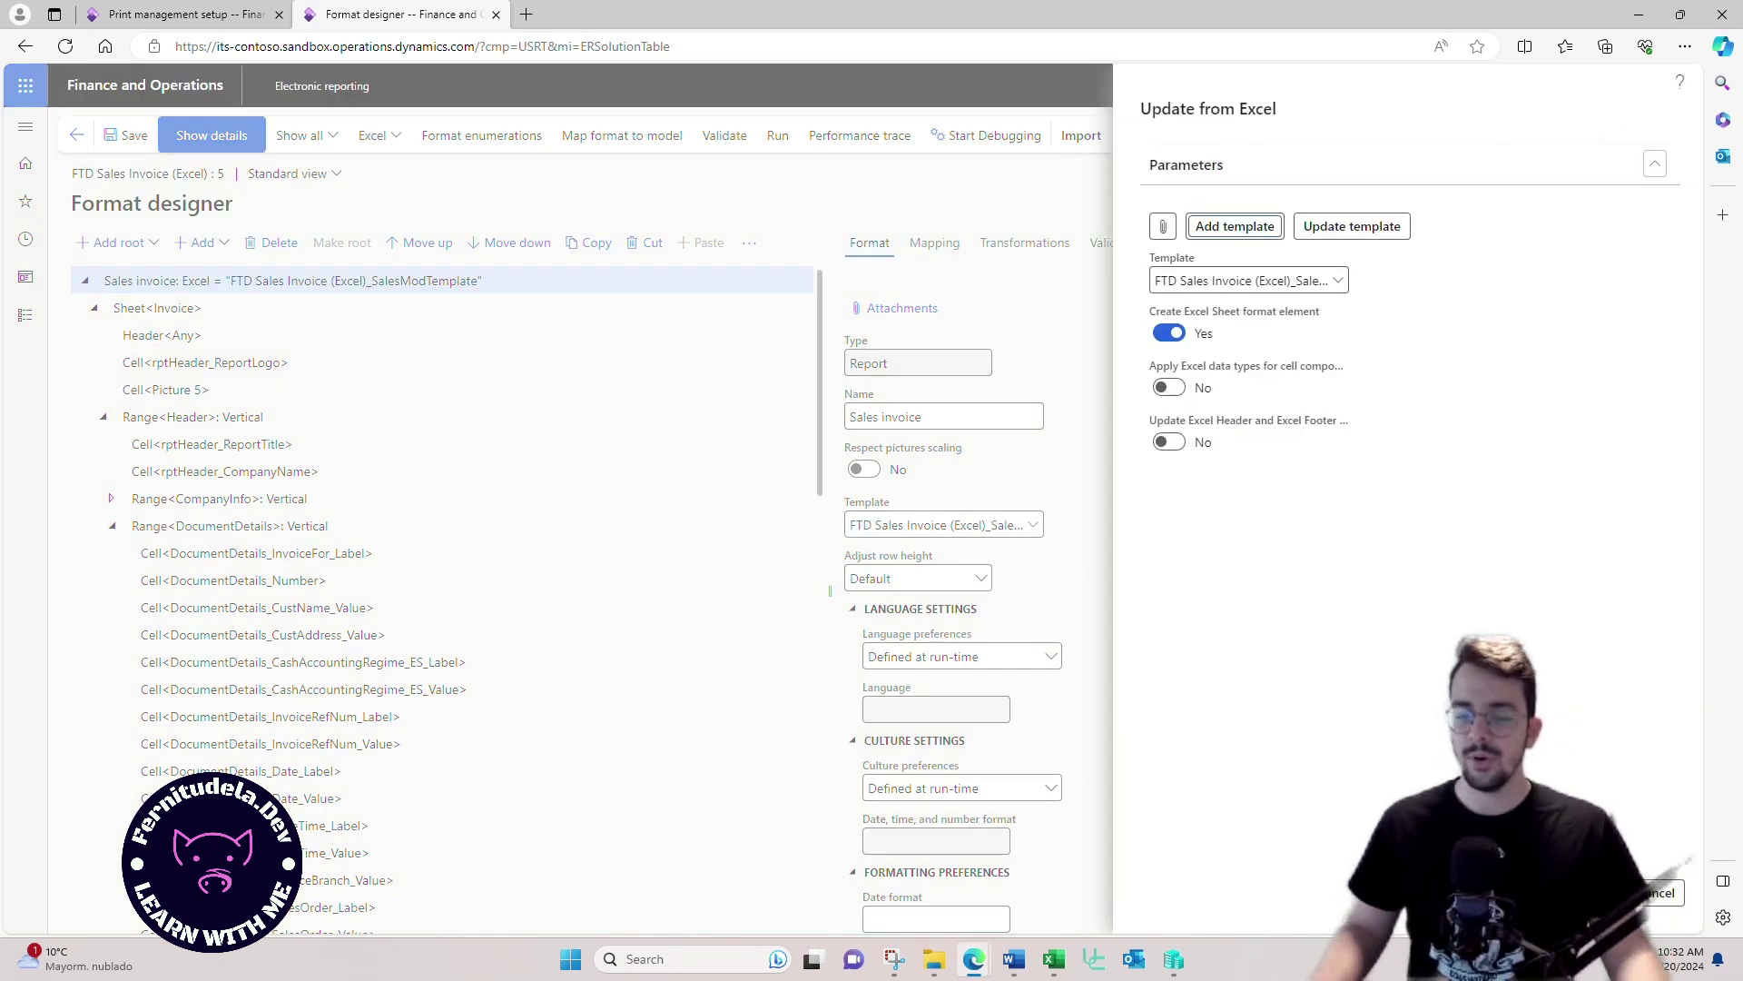
click(1352, 226)
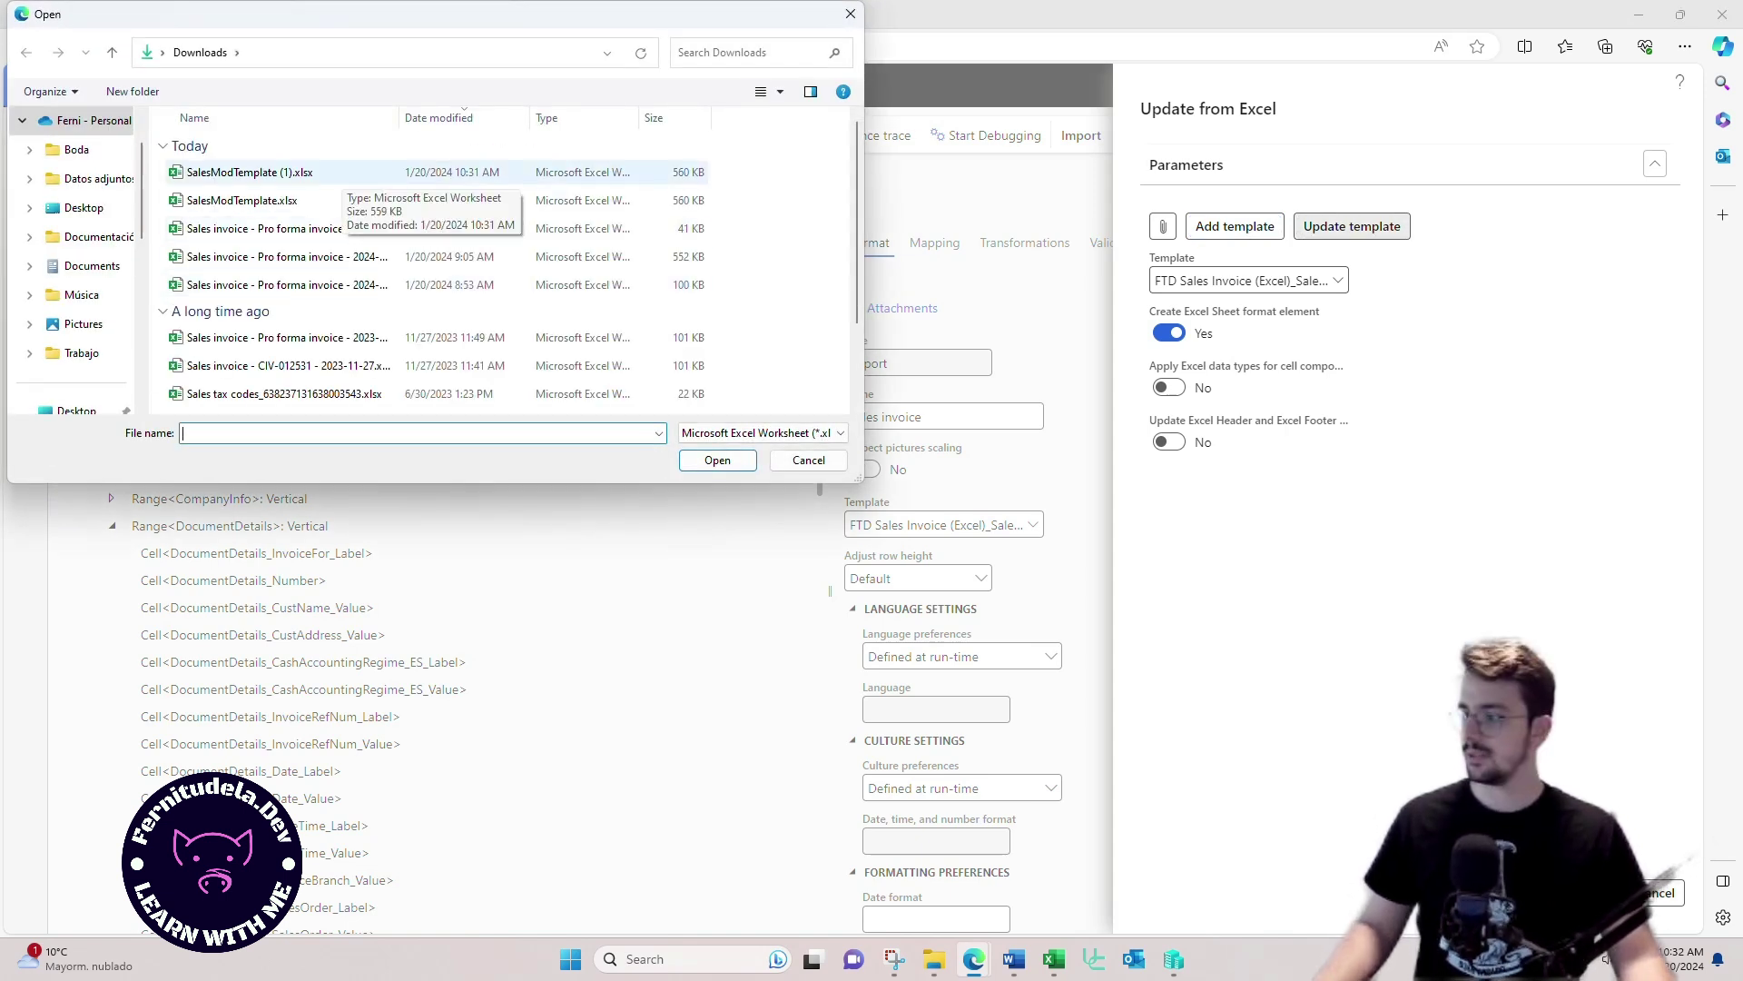
double_click(273, 172)
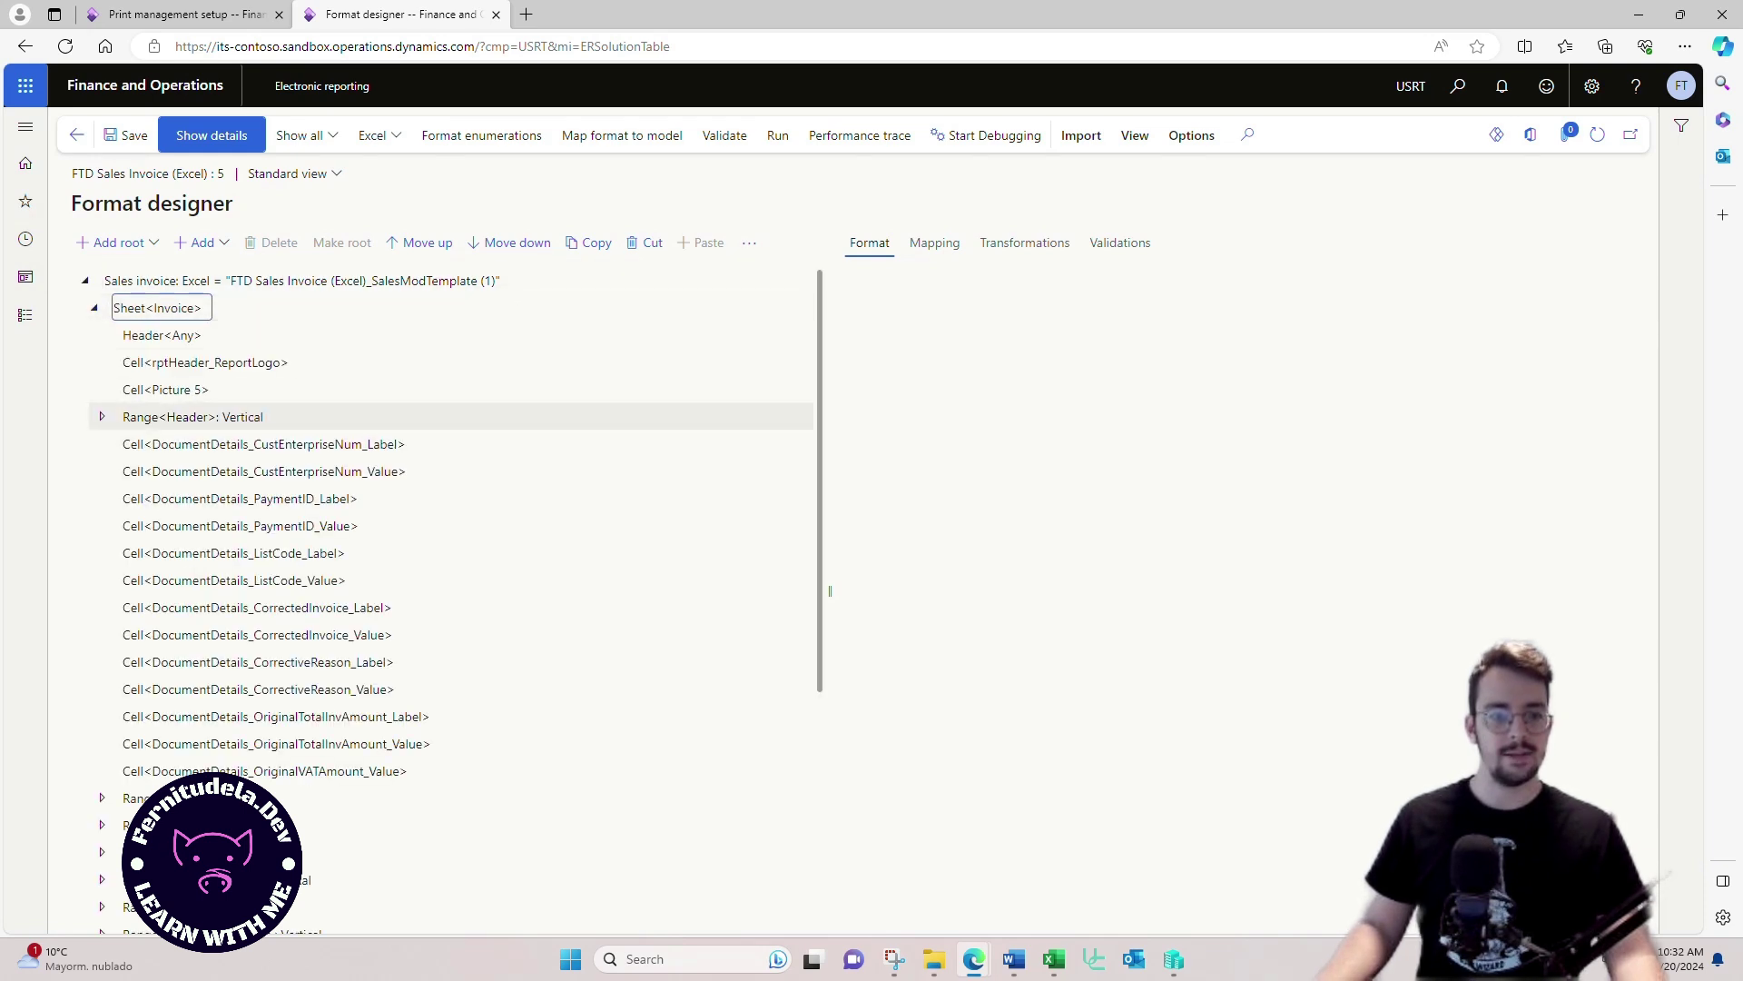
Step: Examine the mappings of the DocumentDetails cells listed directly under the Invoice sheet, outside the Header range
scroll(454, 545, down, 3)
scroll(454, 545, up, 3)
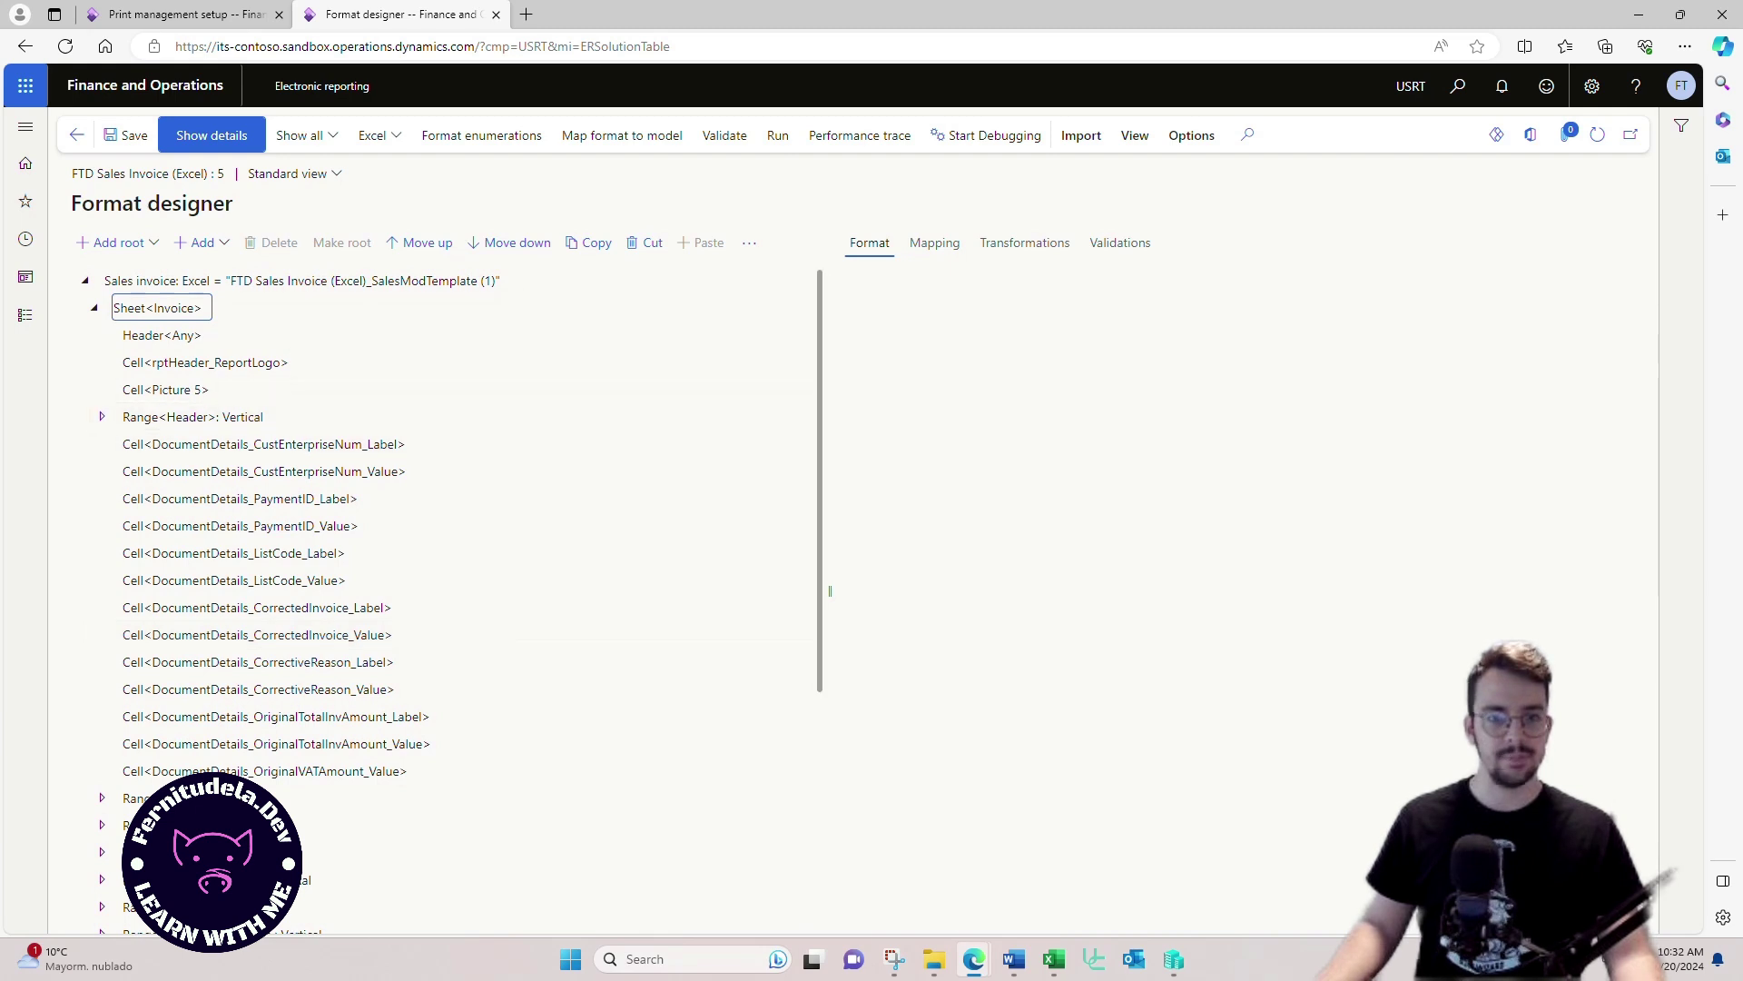
click(933, 243)
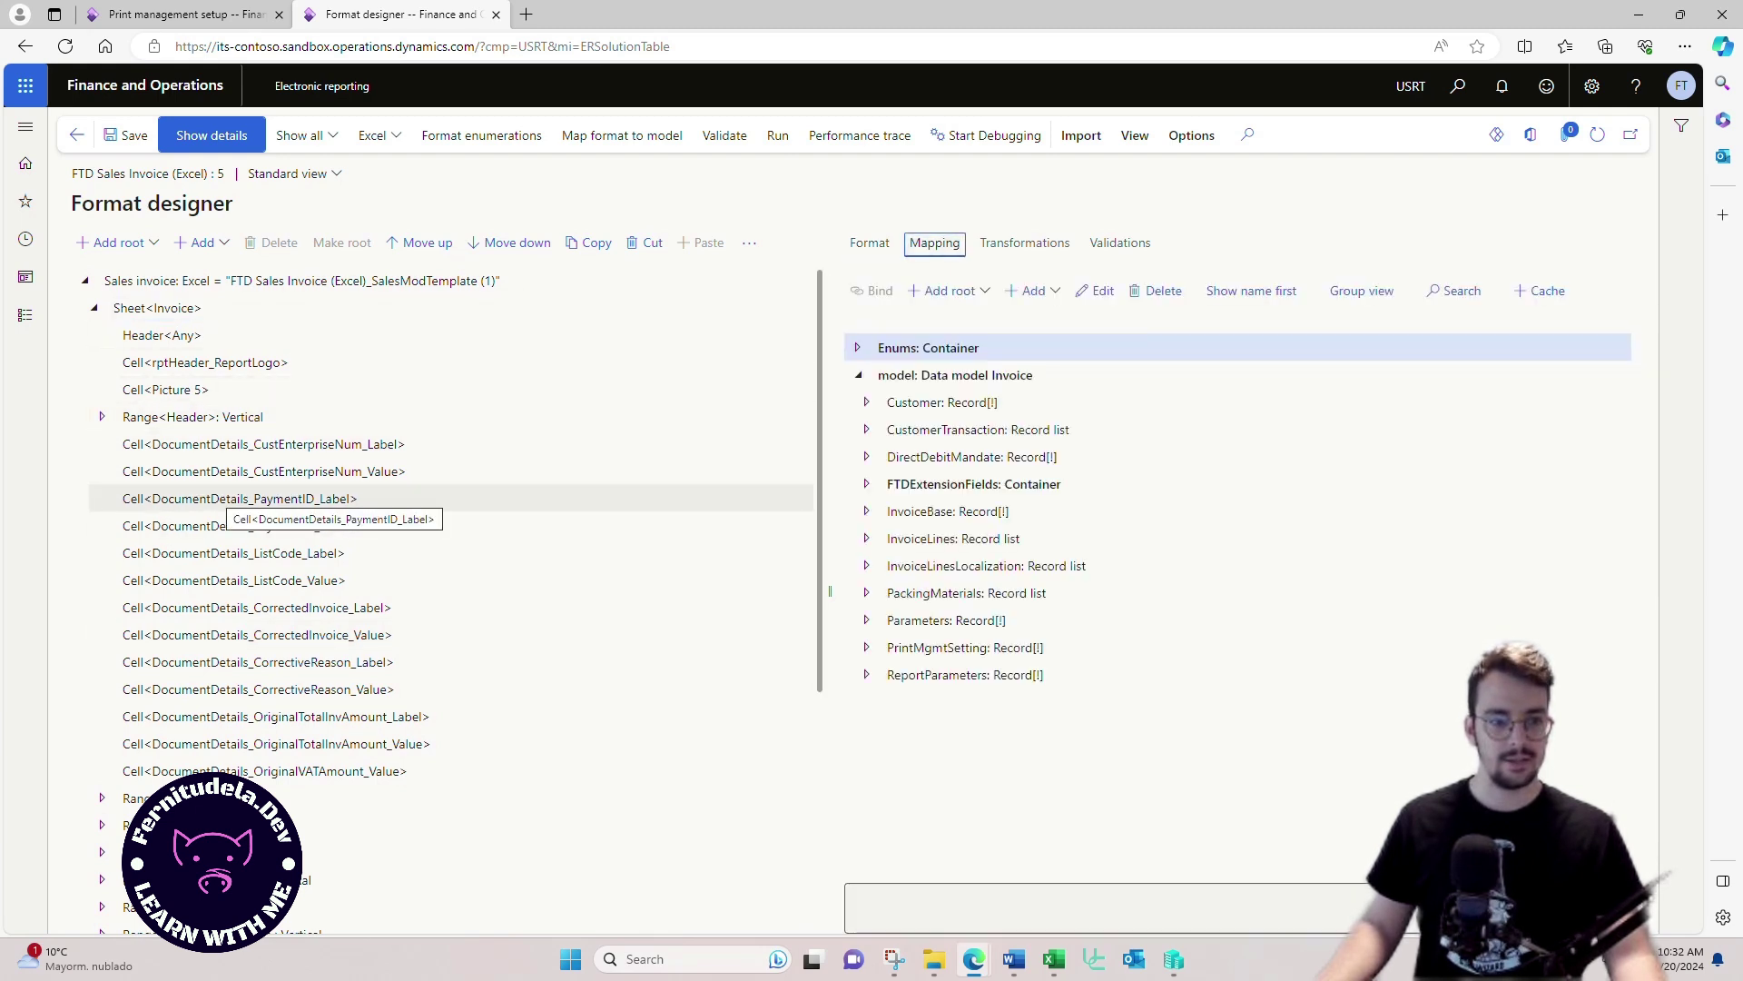
drag(118, 445, 109, 771)
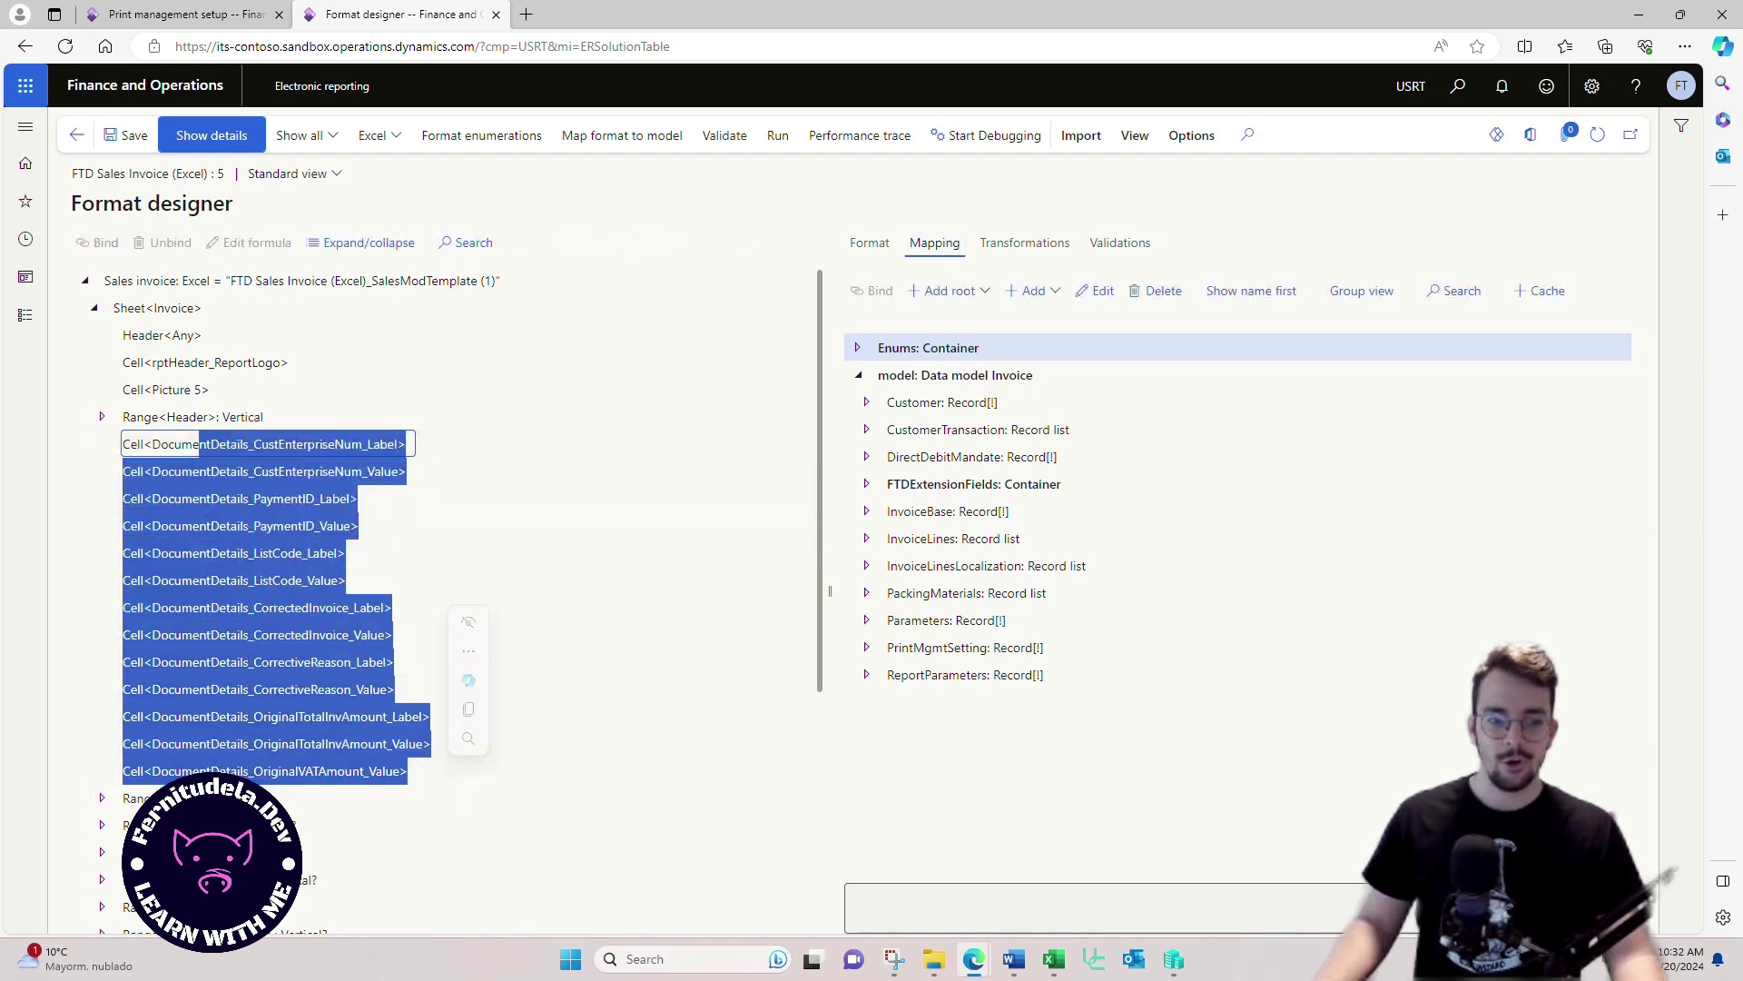
click(272, 526)
click(273, 553)
click(273, 580)
click(273, 552)
click(273, 580)
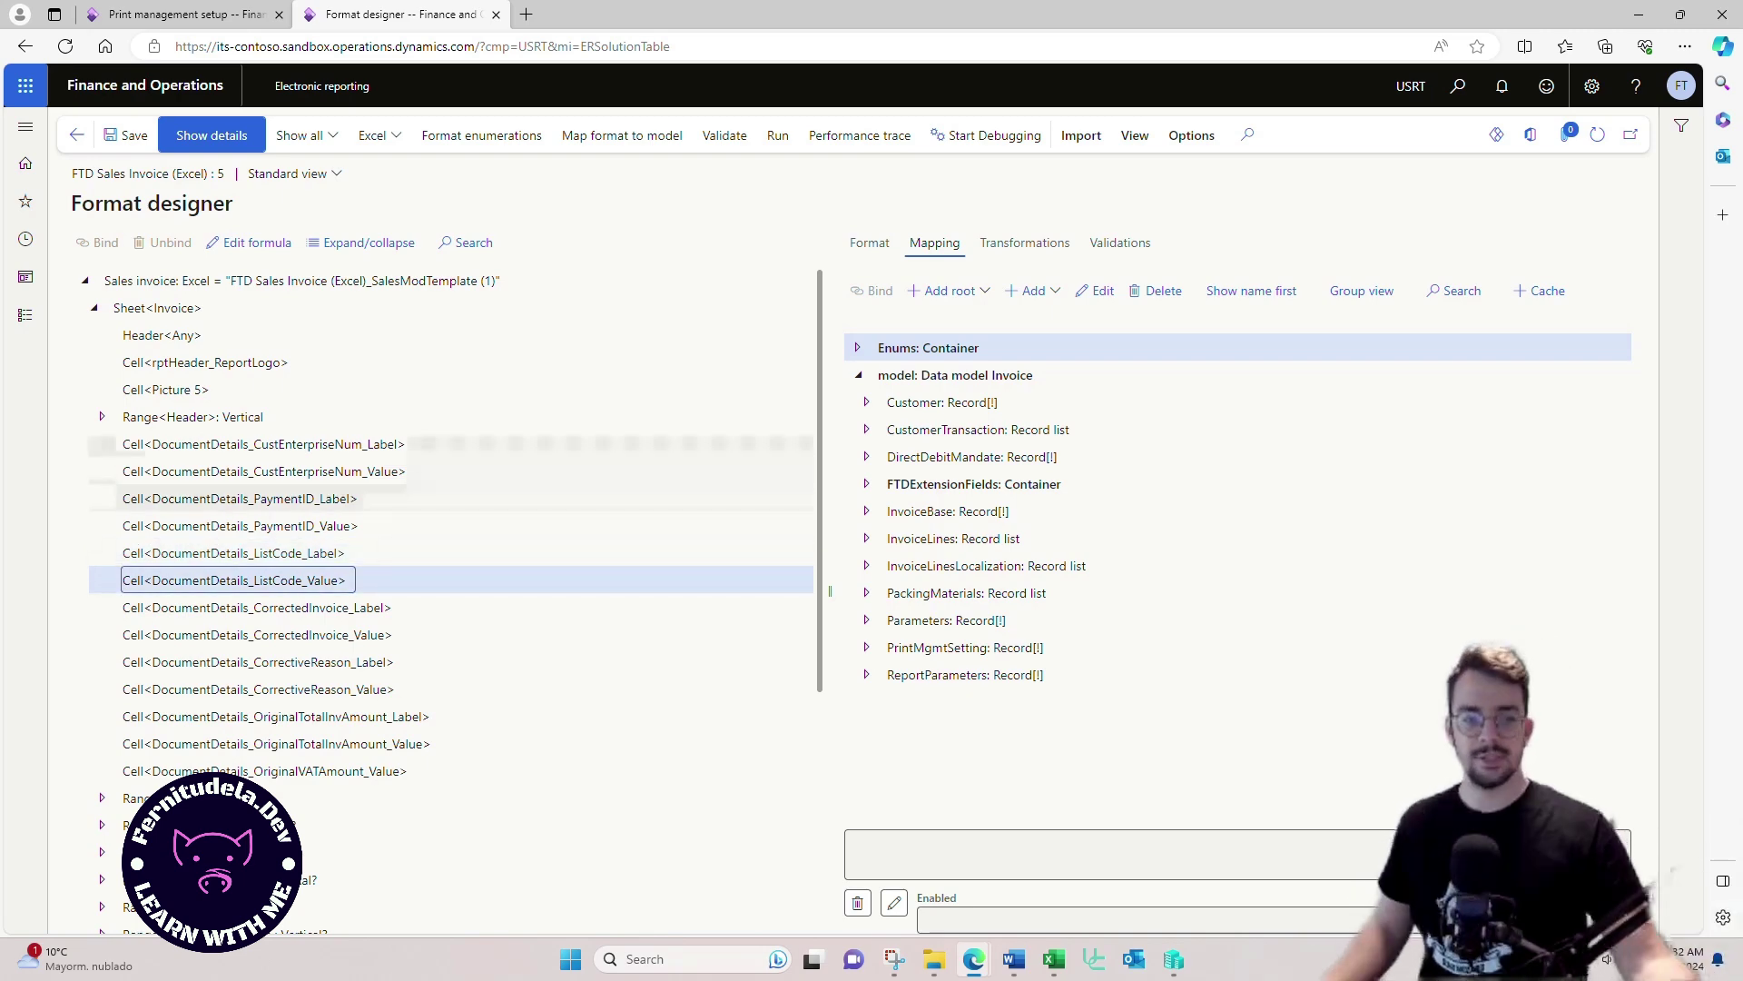
Step: Expand the Header and DocumentDetails ranges and examine the formula bound to DocumentDetails_Number
click(103, 416)
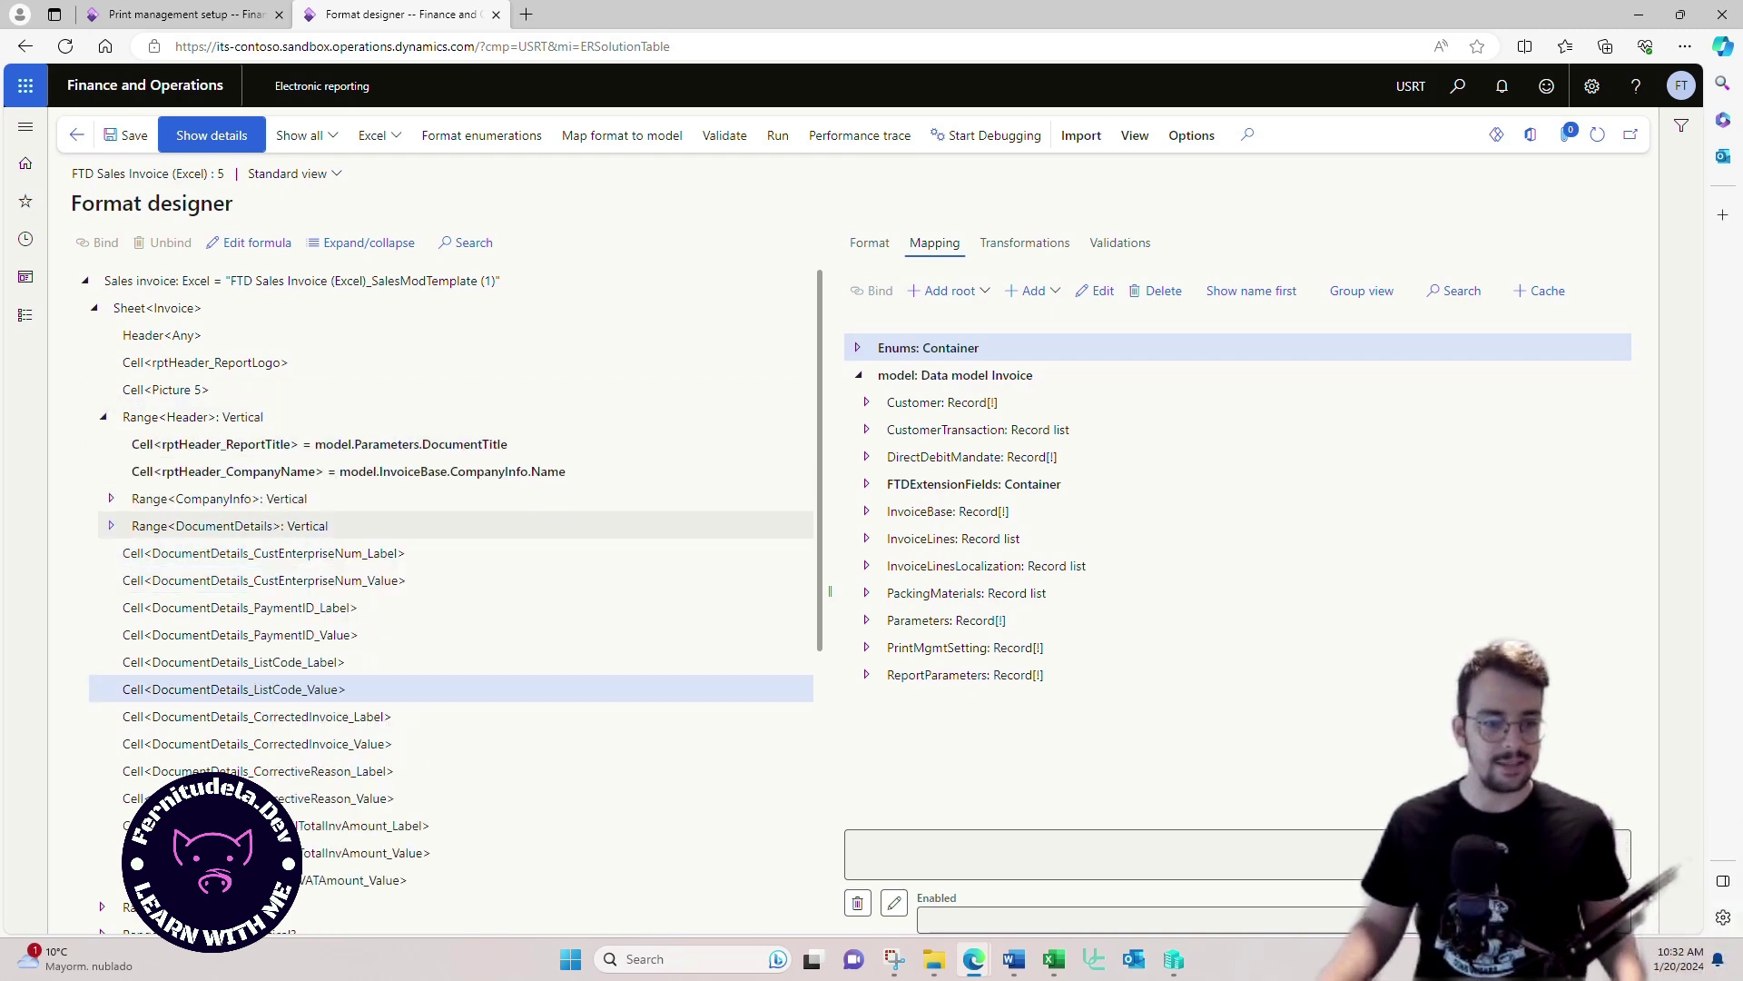
click(111, 526)
scroll(451, 545, down, 3)
scroll(273, 460, up, 6)
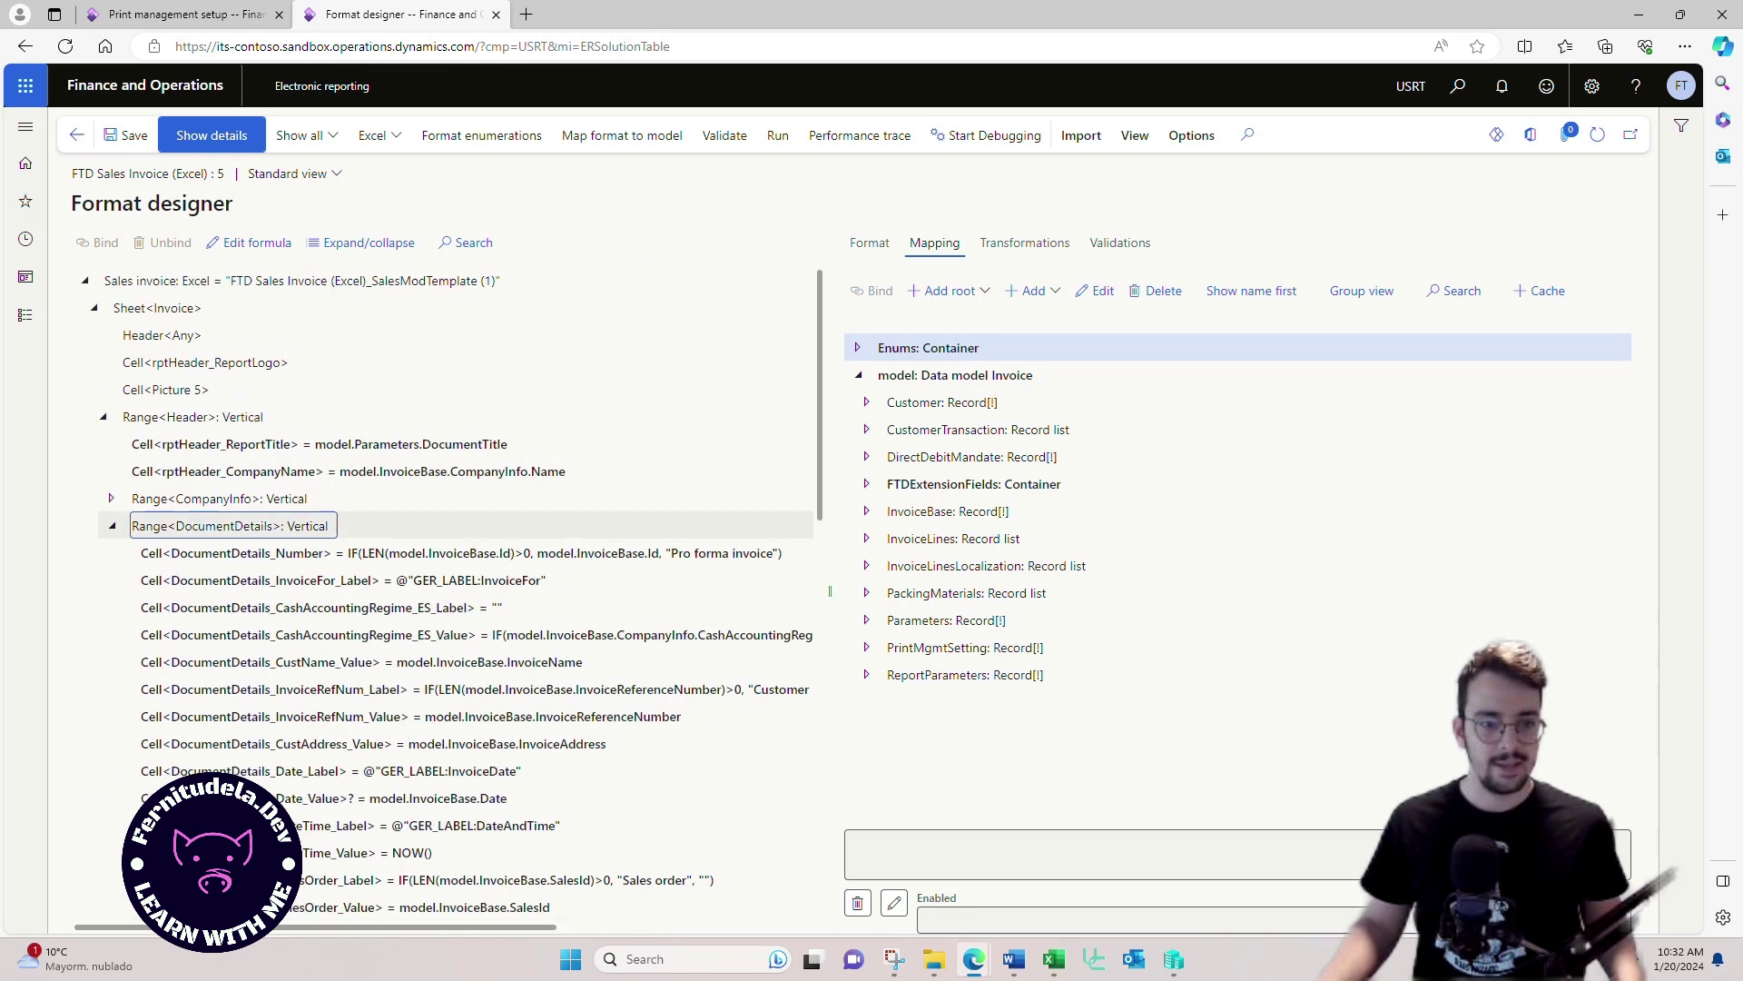
scroll(272, 493, down, 2)
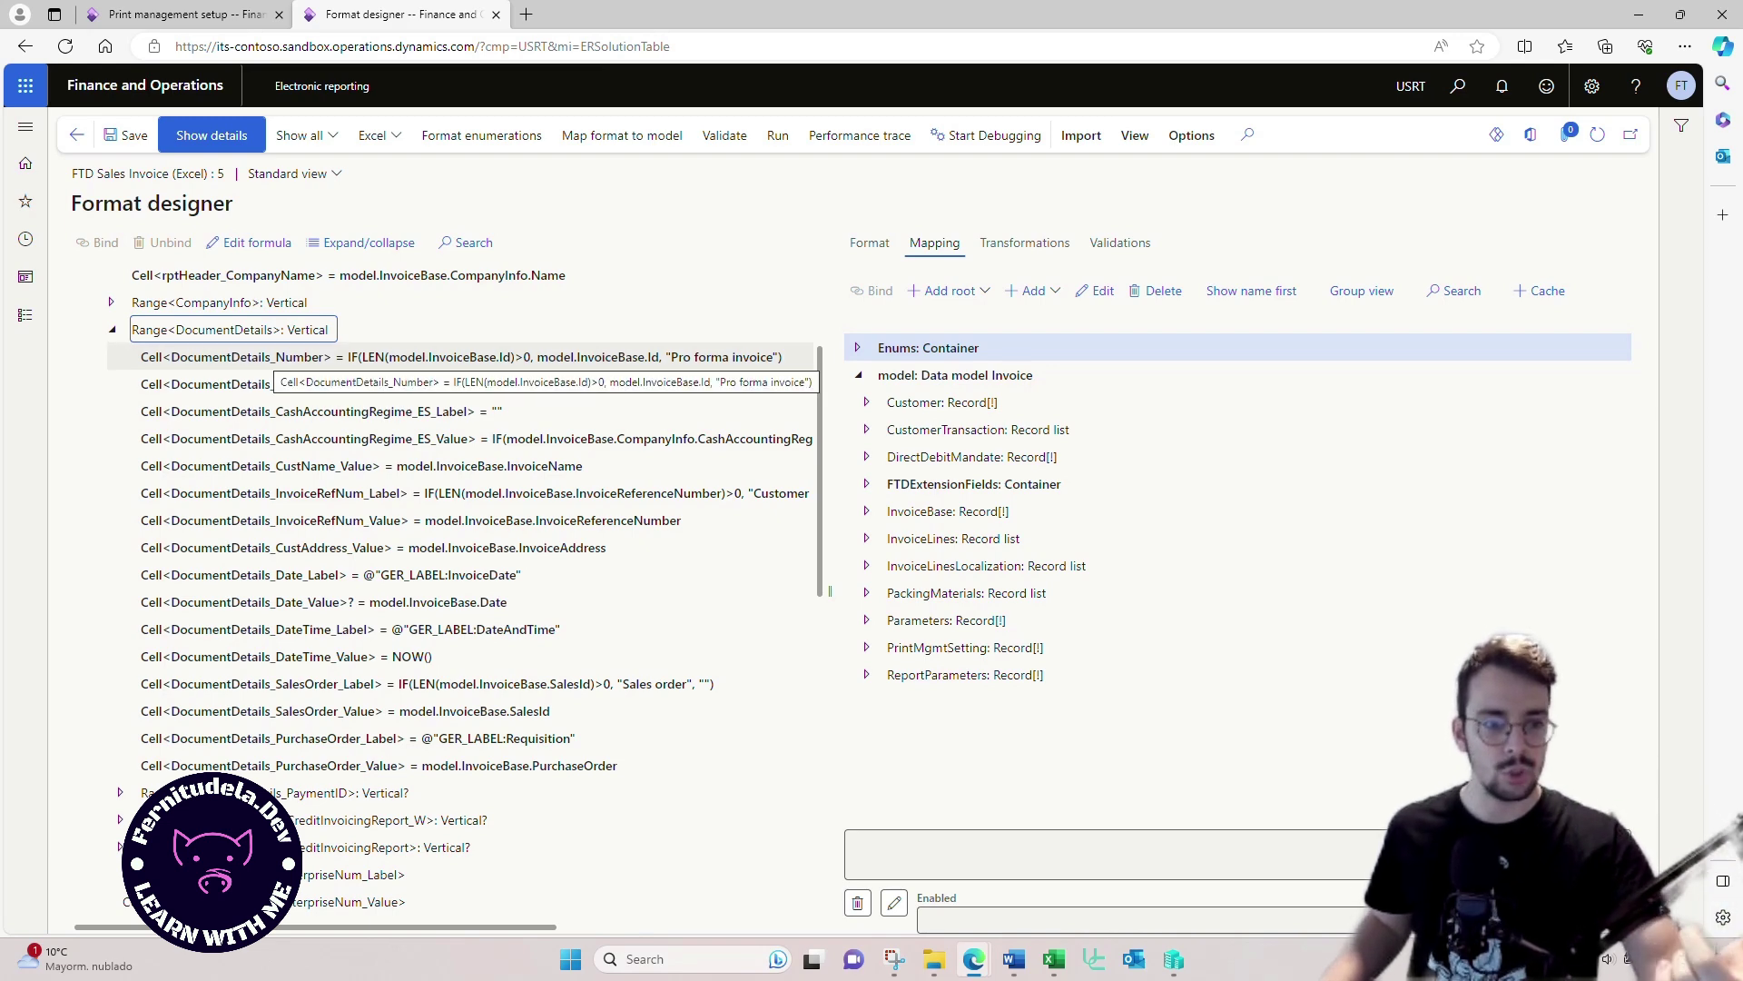
drag(352, 357, 781, 357)
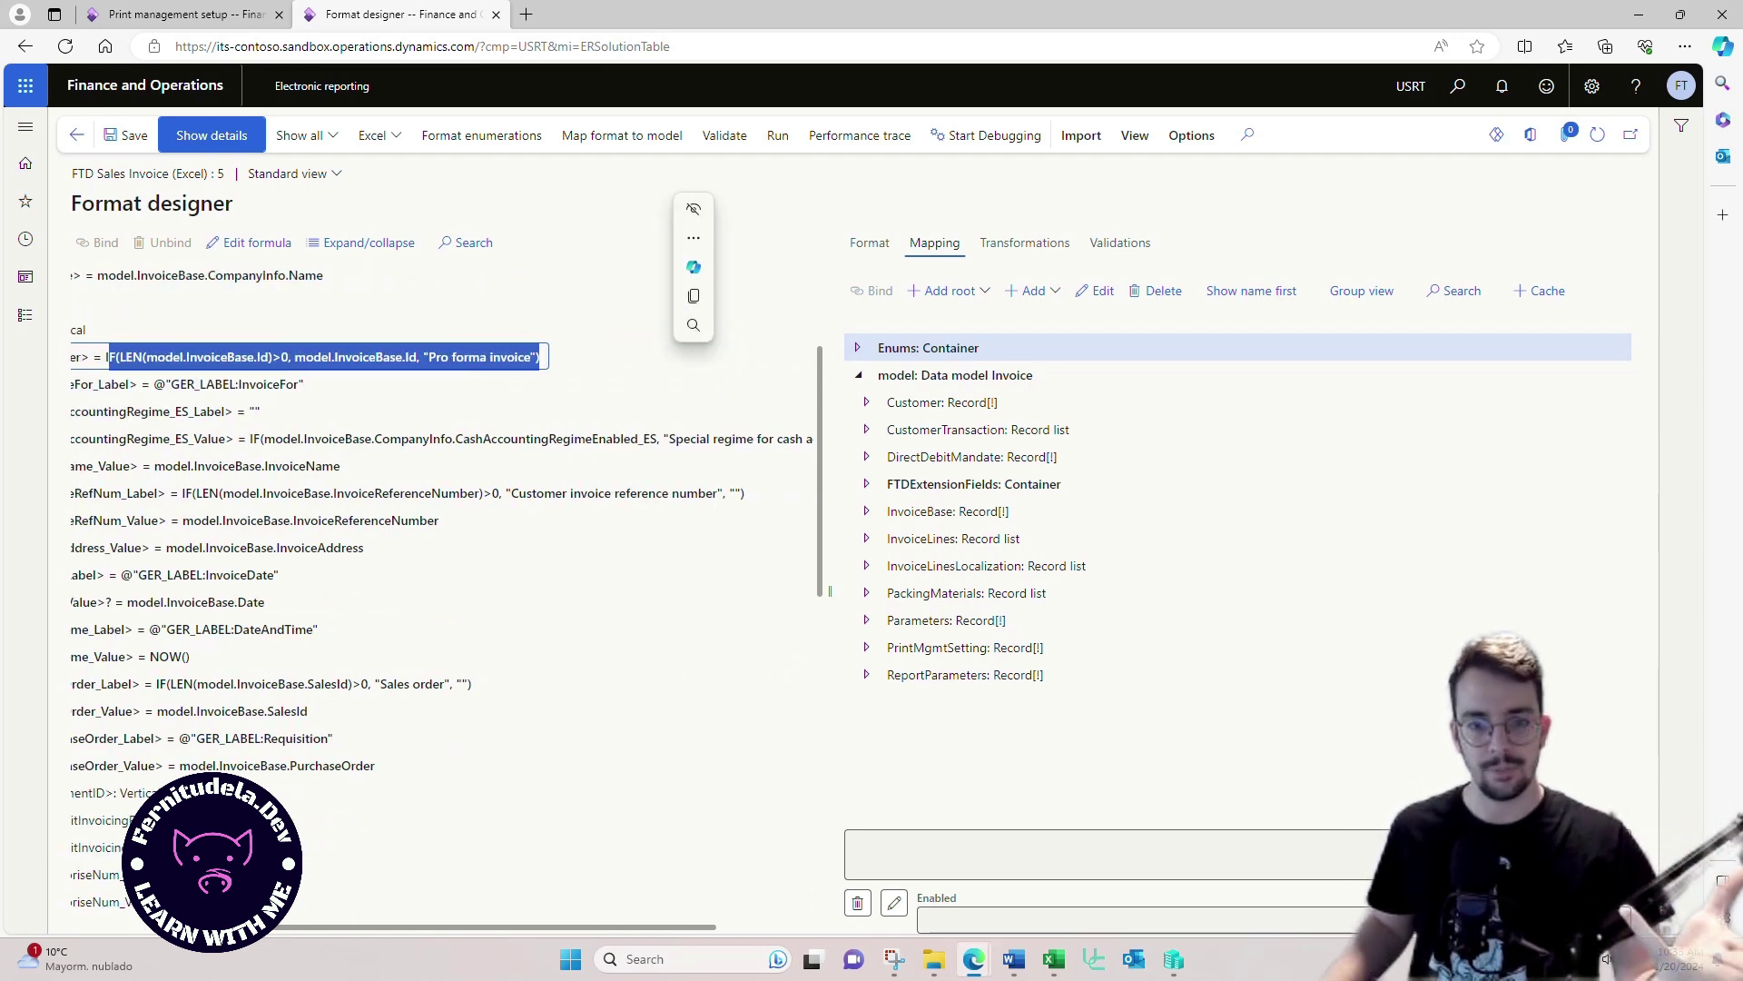
drag(475, 926, 315, 926)
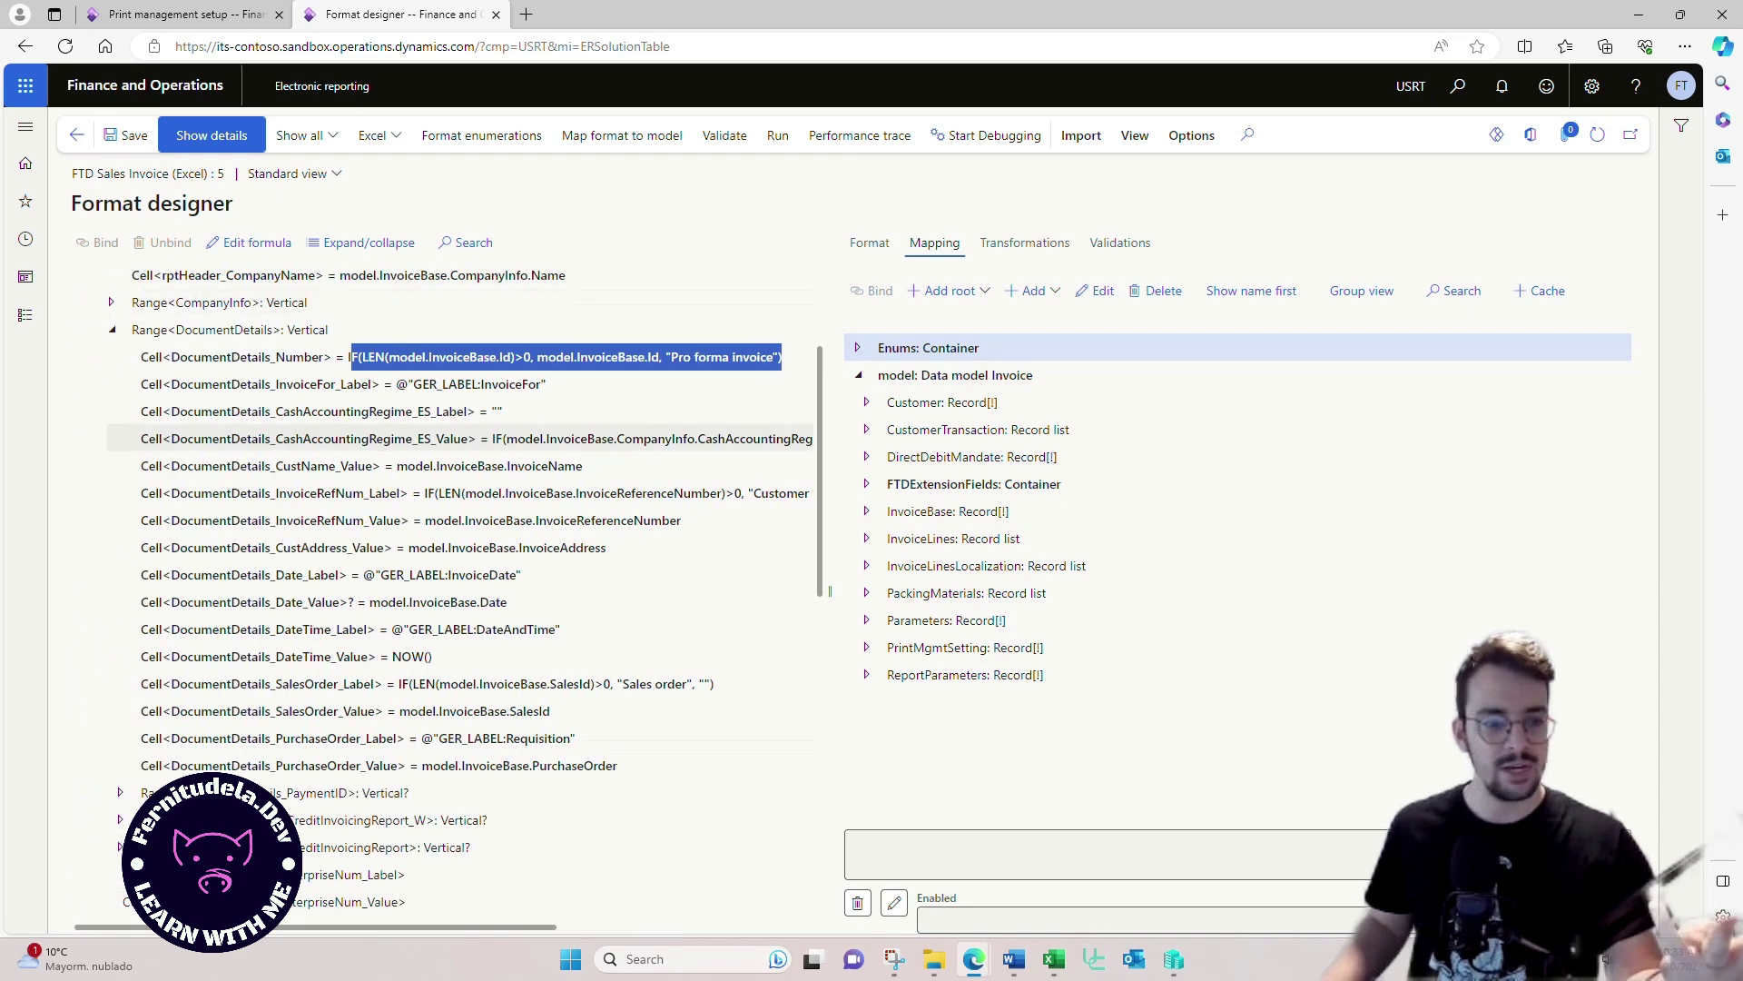
Step: Go through the cells outside the DocumentDetails range, from DocumentDetails_CustEnterpriseNum_Label to DocumentDetails_OriginalVATAmount_Value, to check their bindings
scroll(442, 590, down, 4)
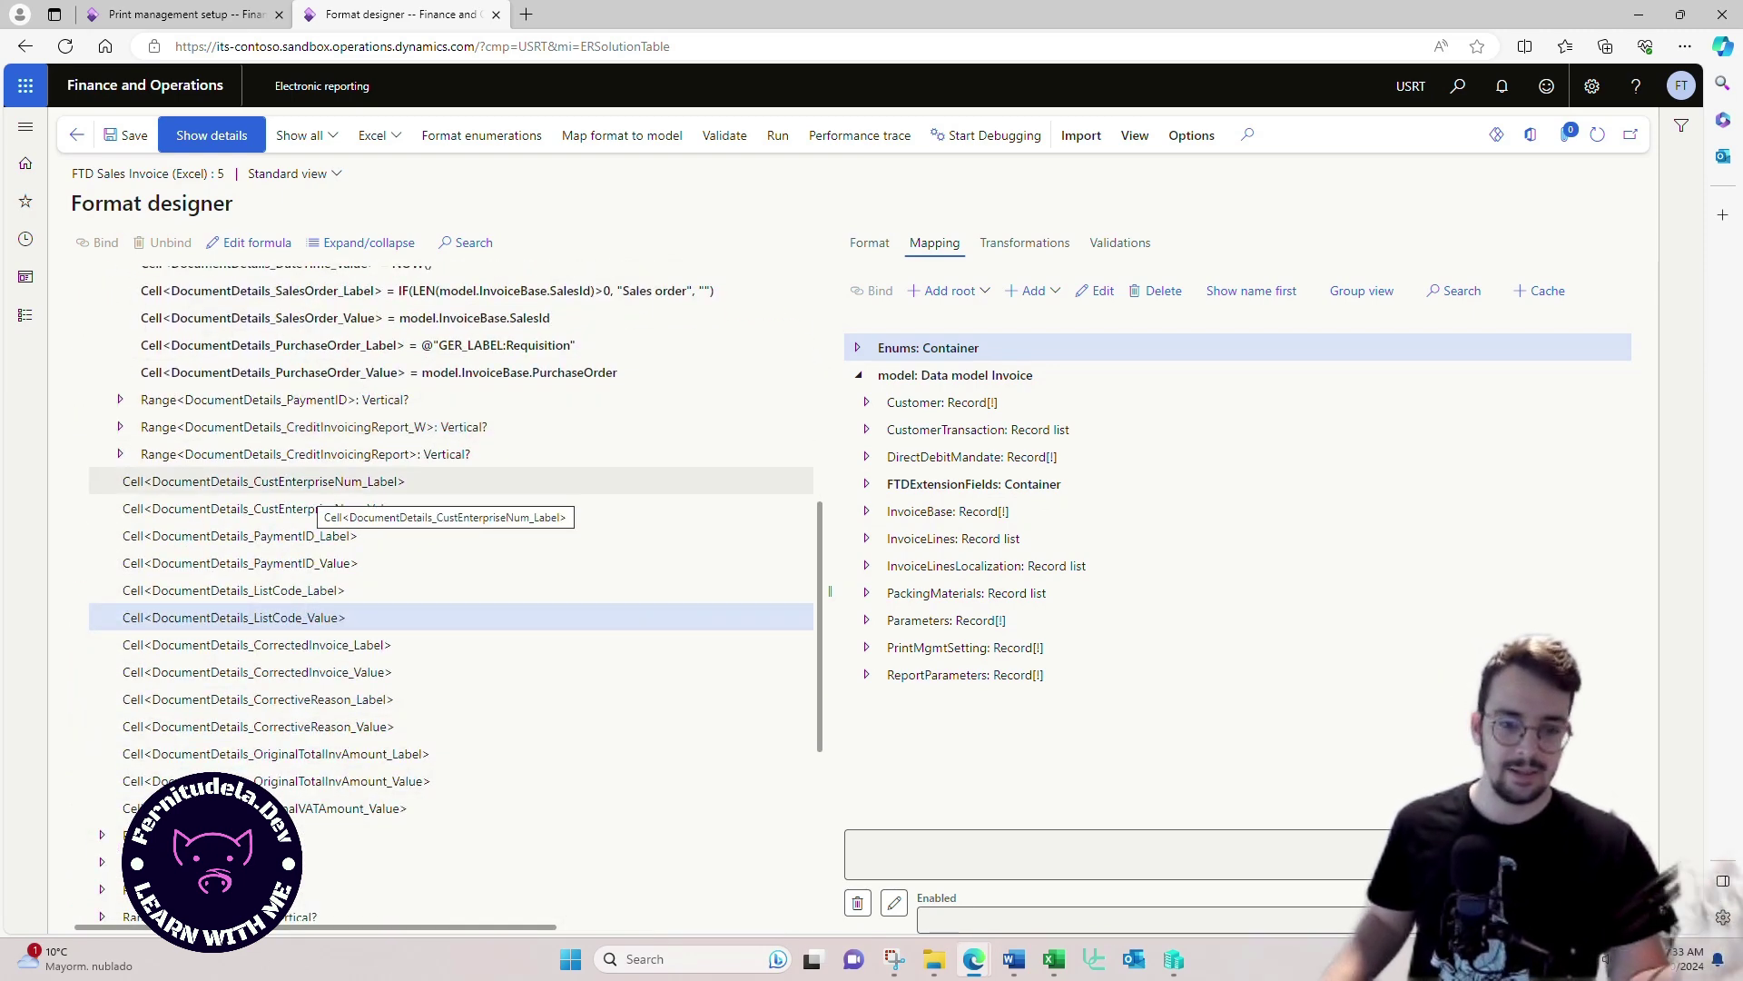
scroll(451, 591, down, 1)
scroll(452, 590, up, 1)
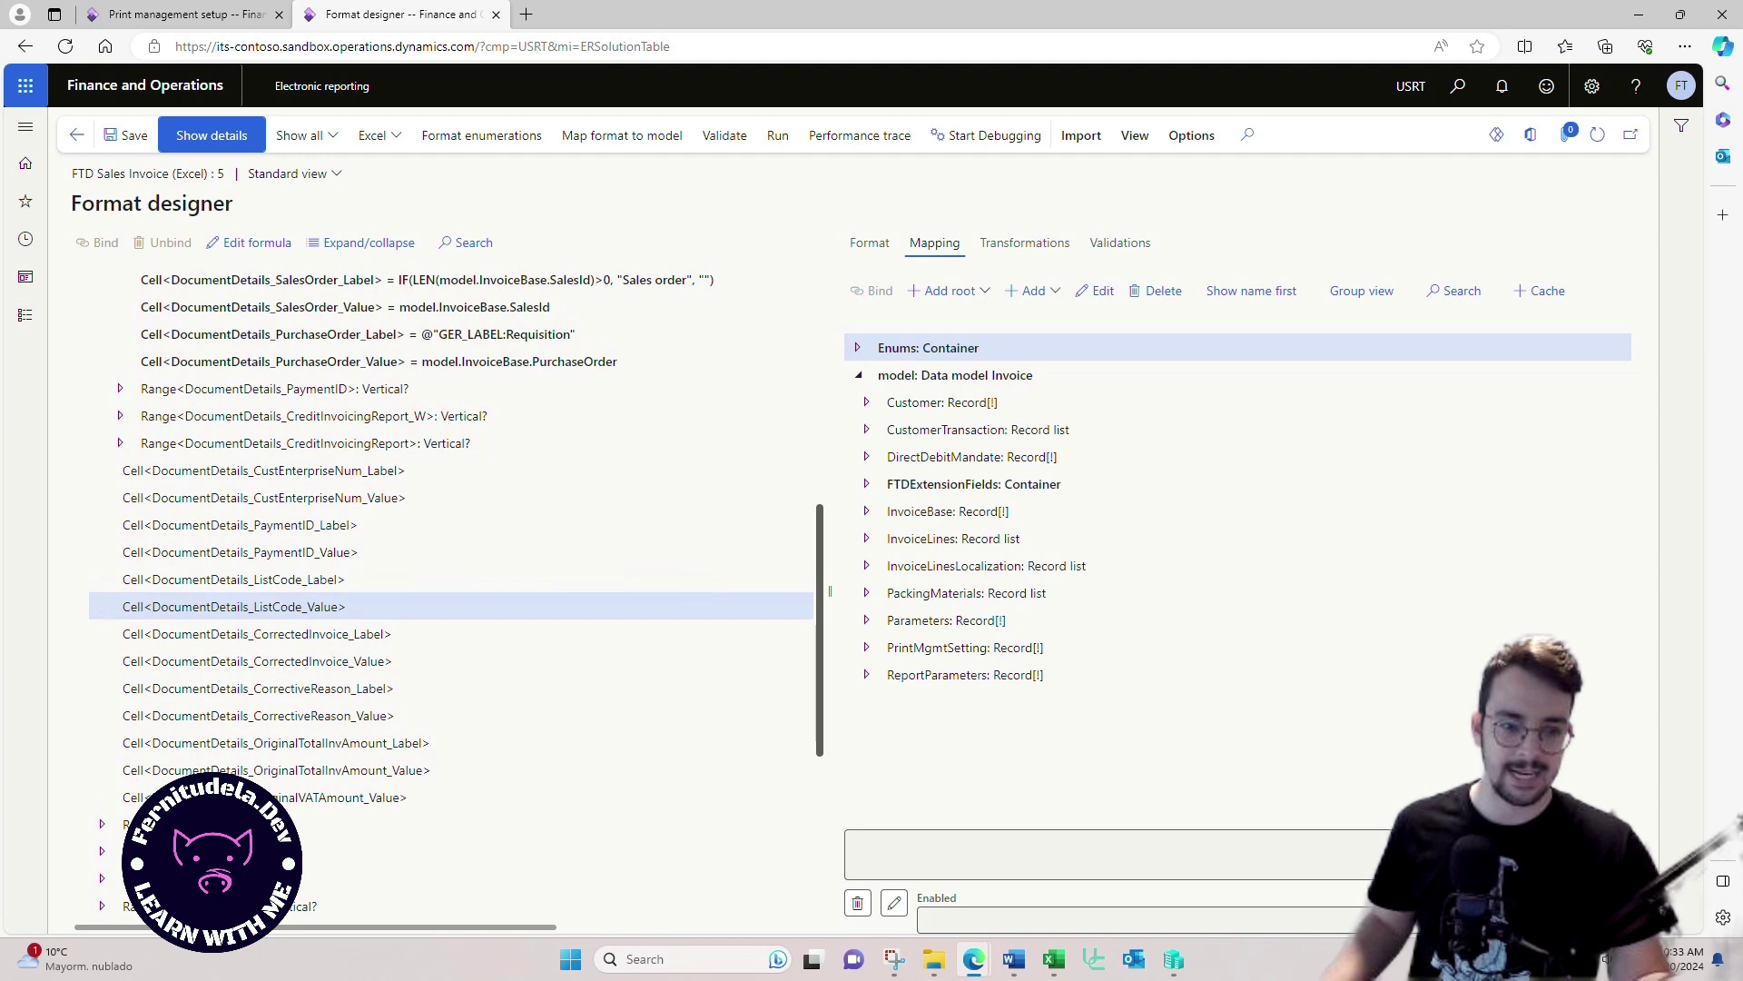
click(264, 470)
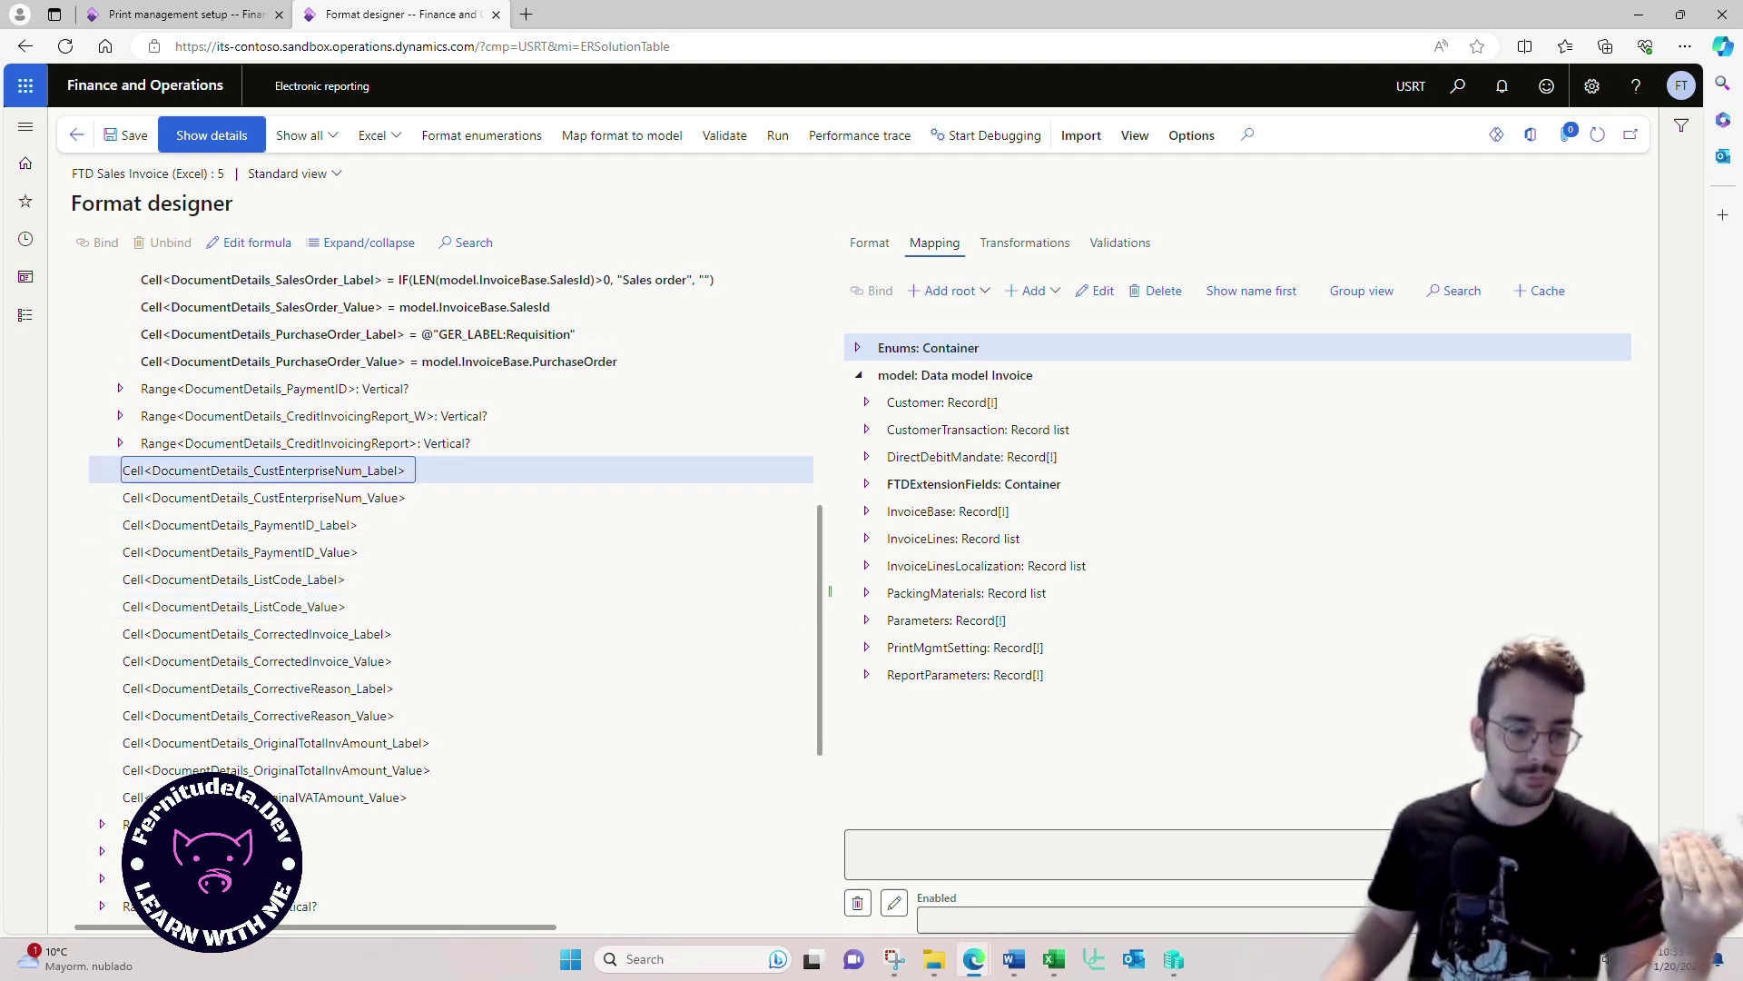
key(Down)
key(Down)
key(Down)
key(Down)
key(Down)
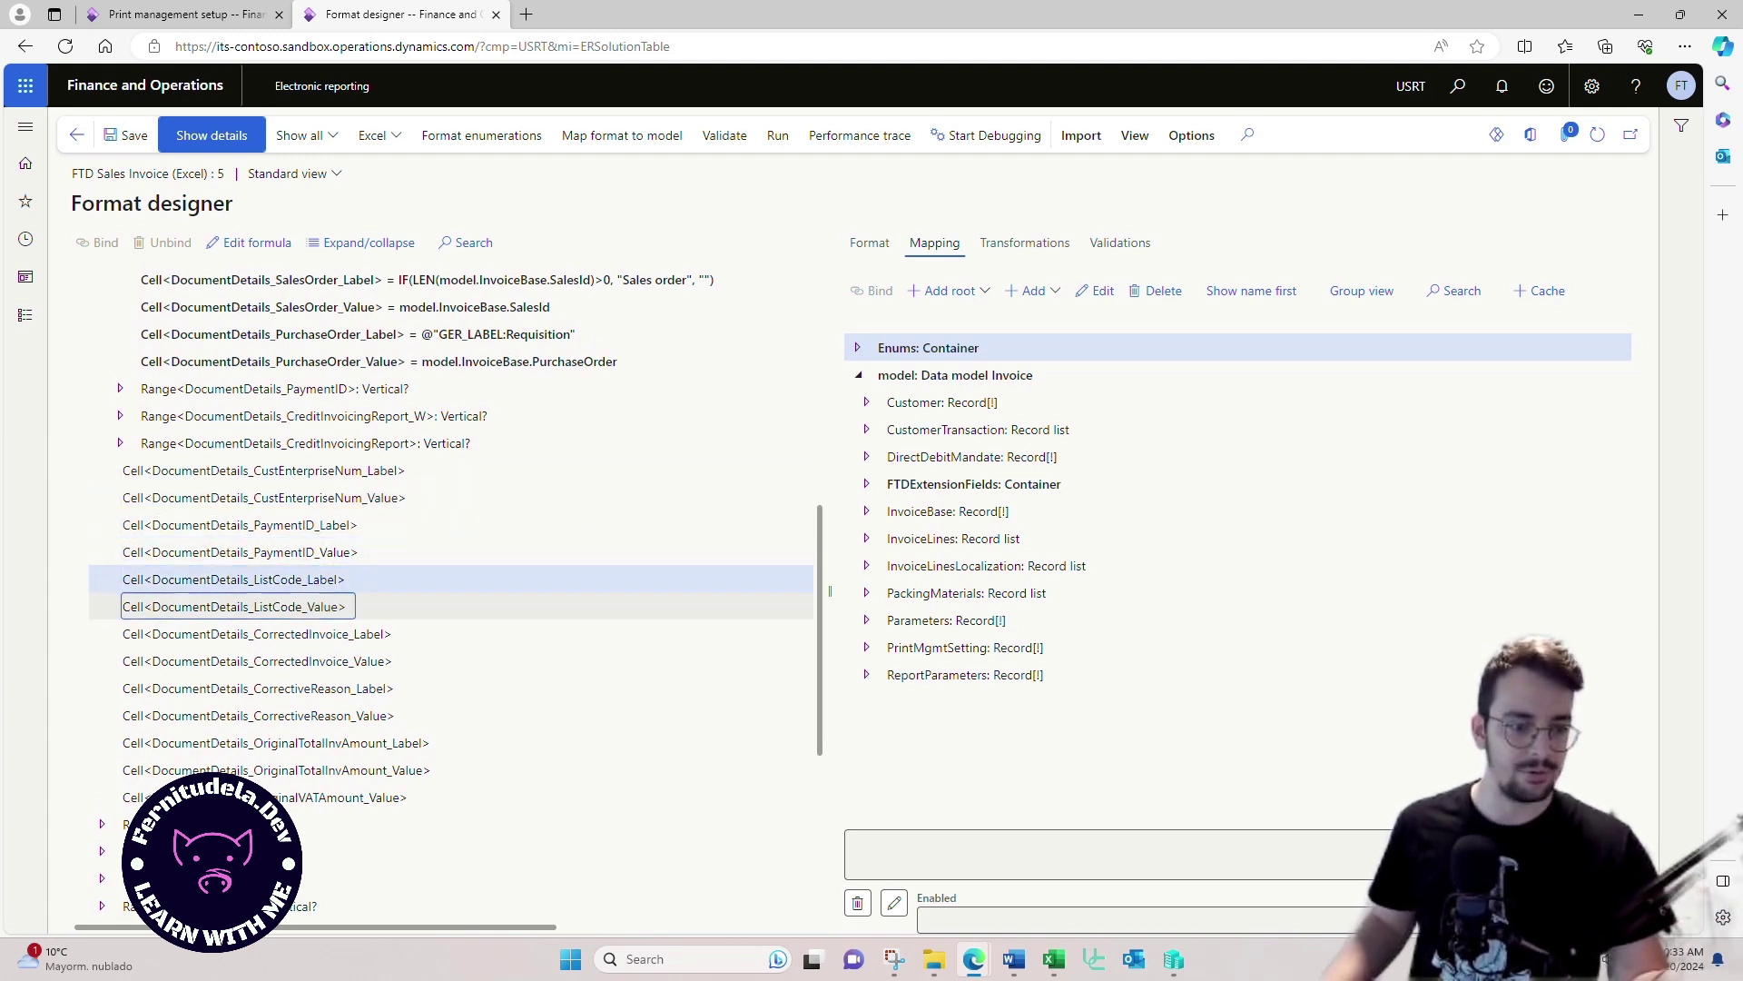
click(182, 633)
drag(182, 661, 181, 688)
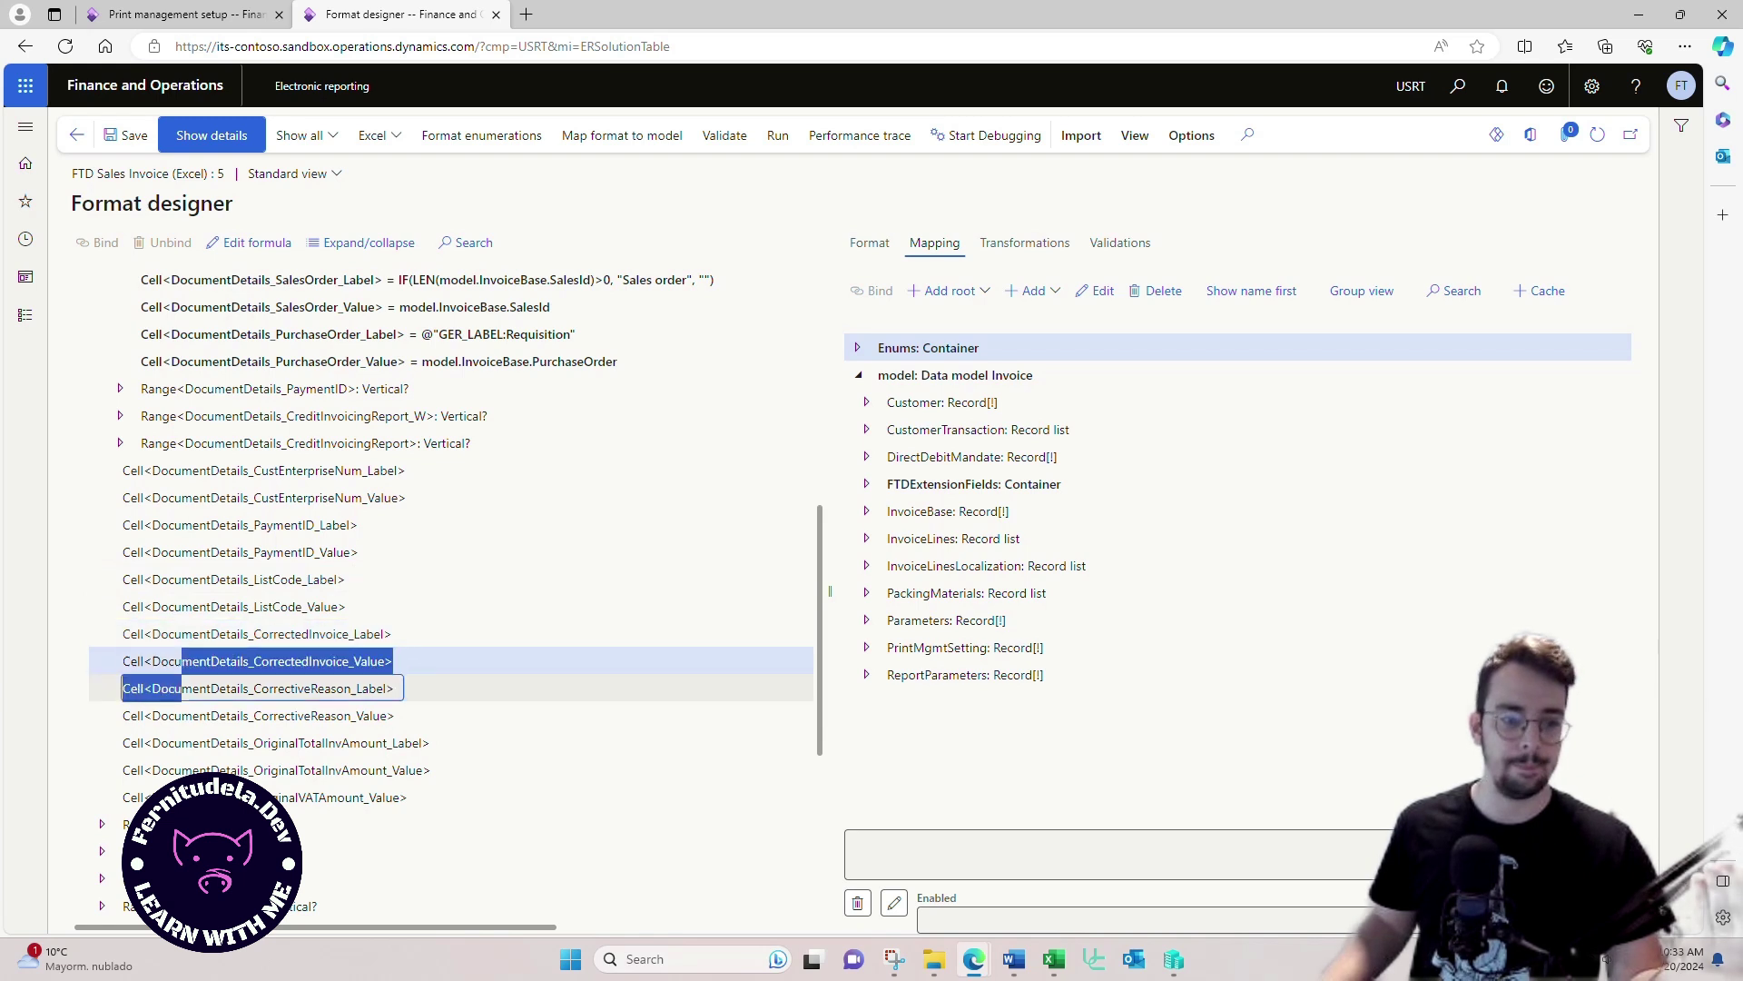
key(Down)
key(Down)
key(Down)
key(Down)
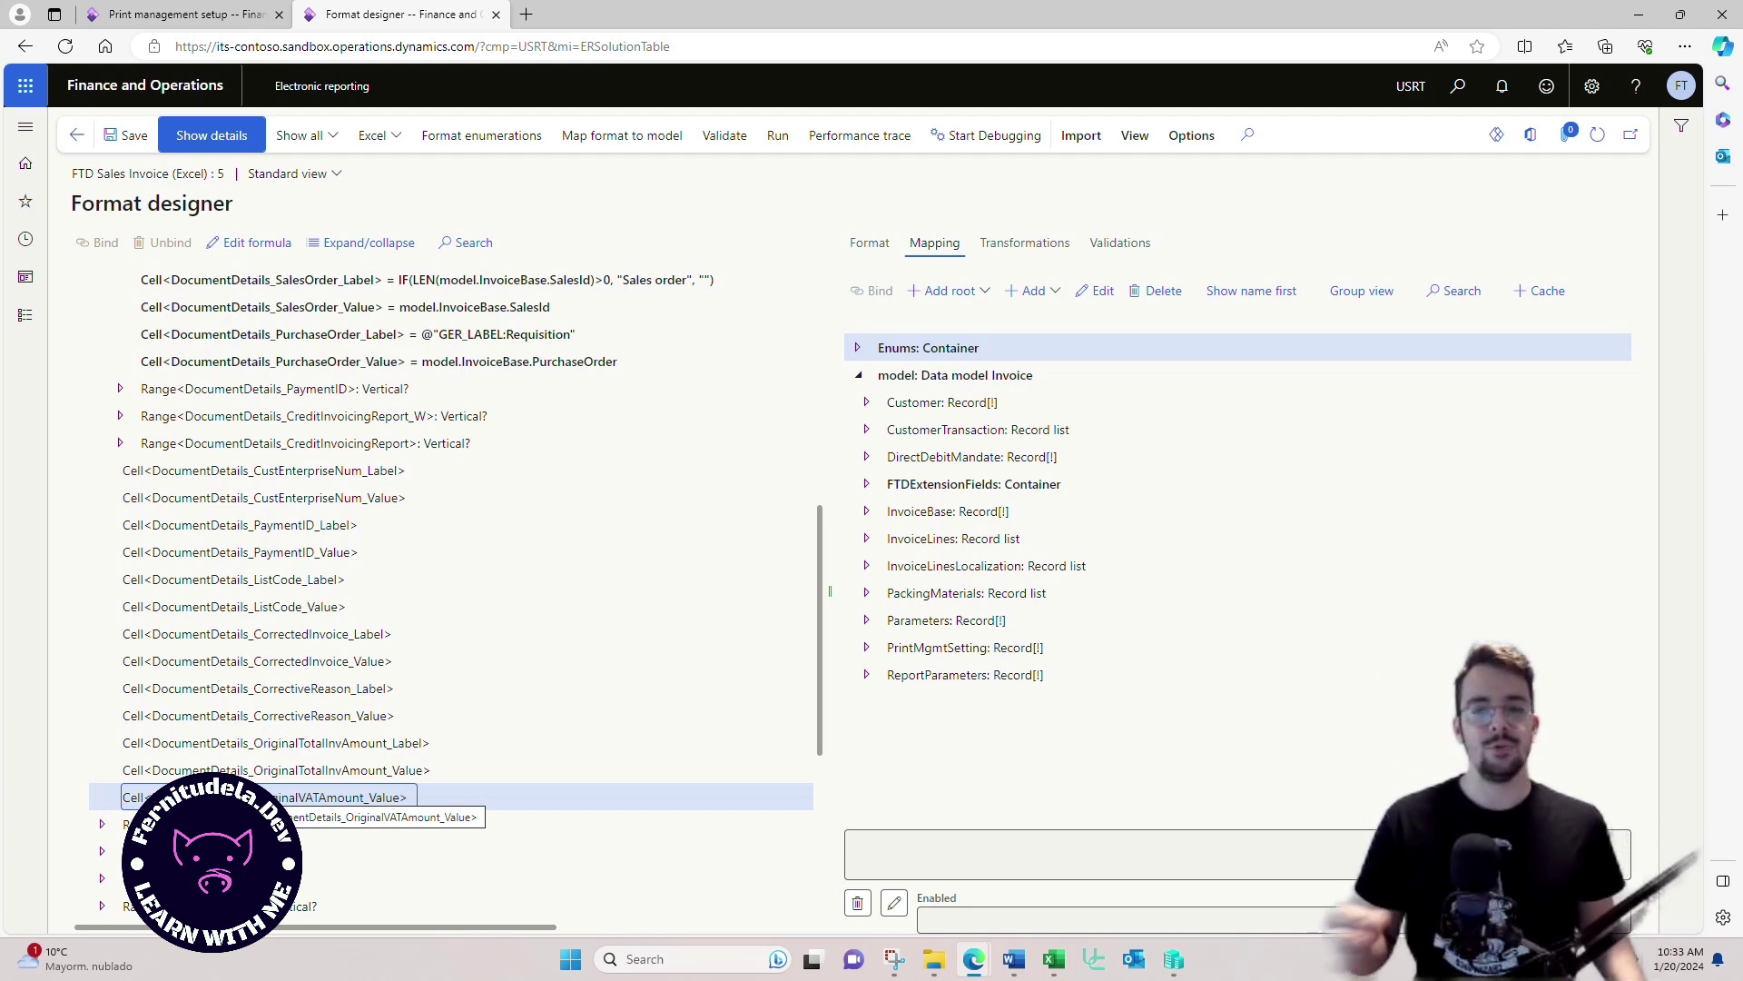
Step: Bring the template workbook back over the browser and inspect the [Bank name] cell and the invoice details area
drag(1742, 238, 856, 80)
click(545, 413)
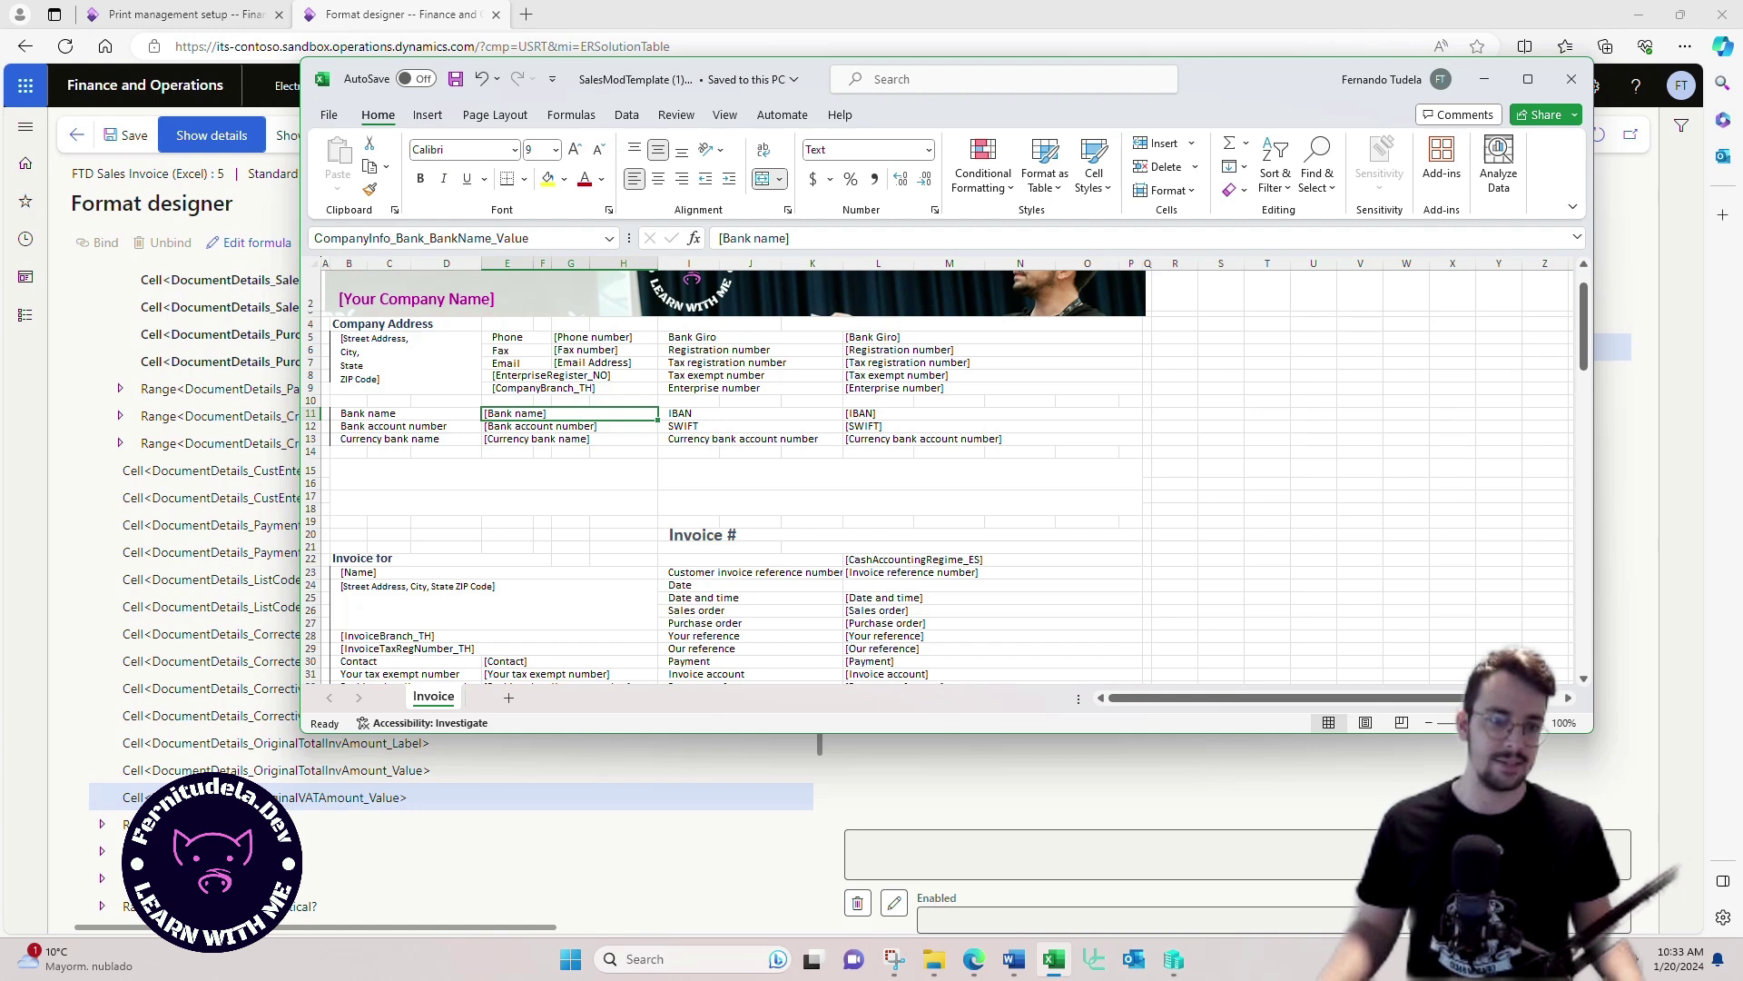
drag(508, 451, 544, 438)
click(544, 413)
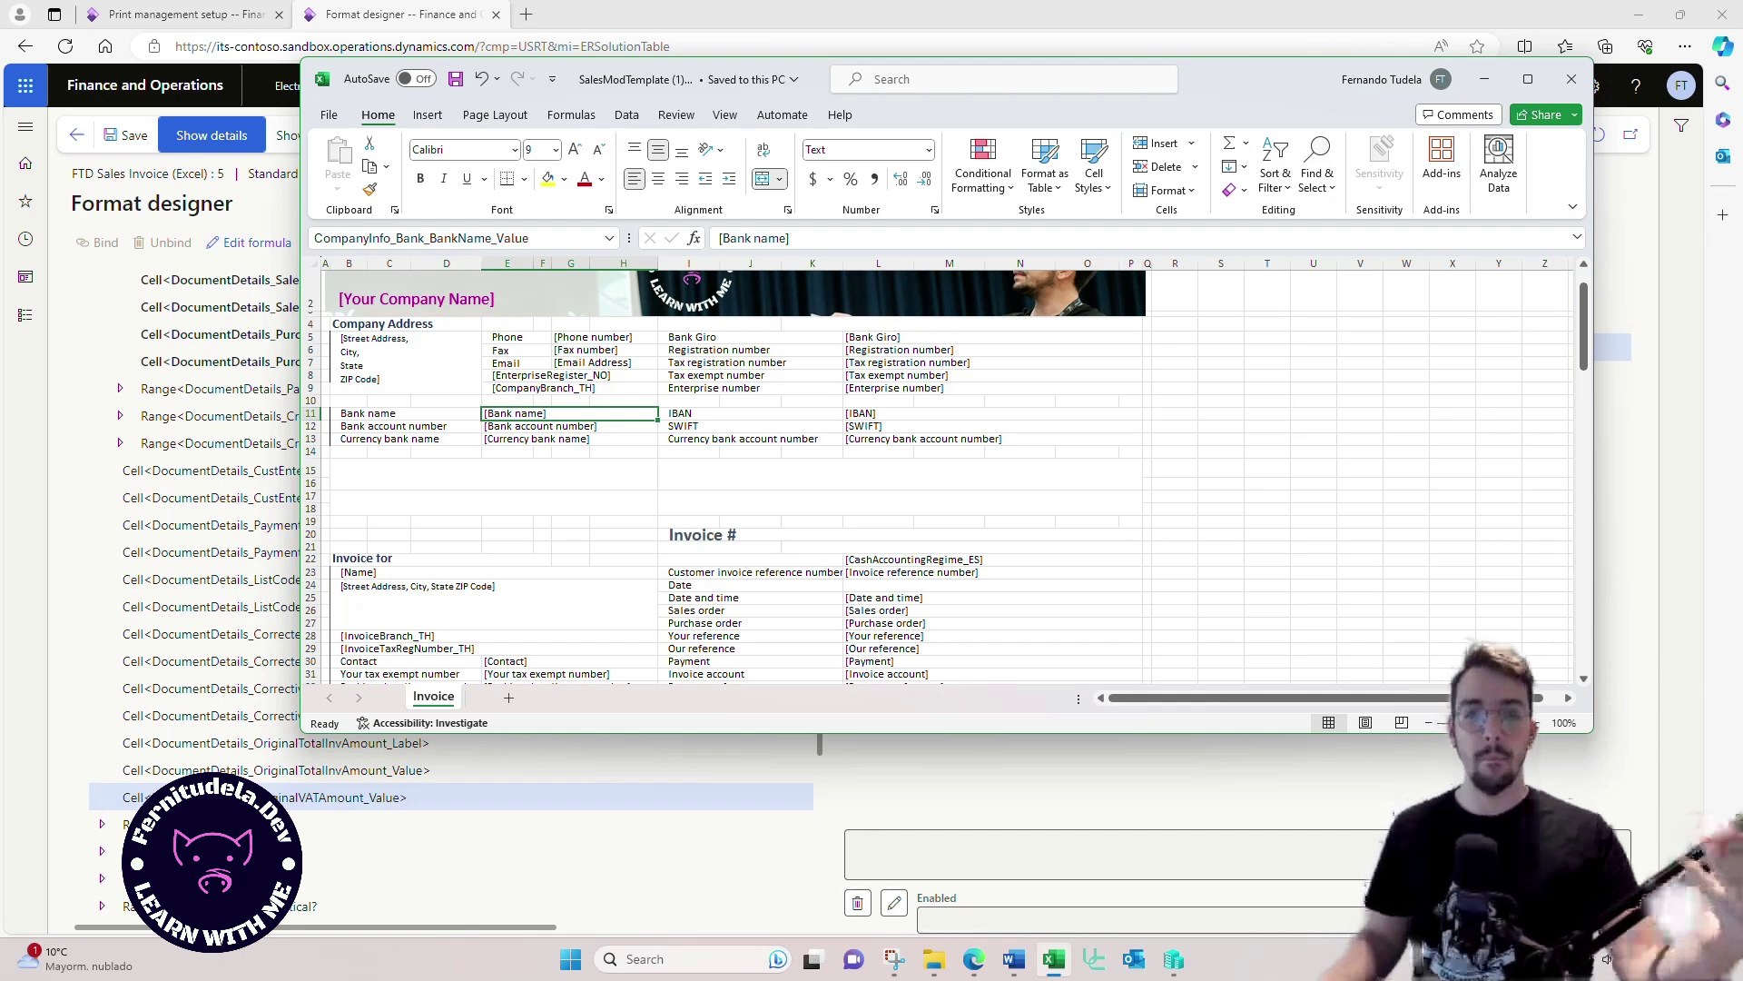
scroll(936, 475, down, 3)
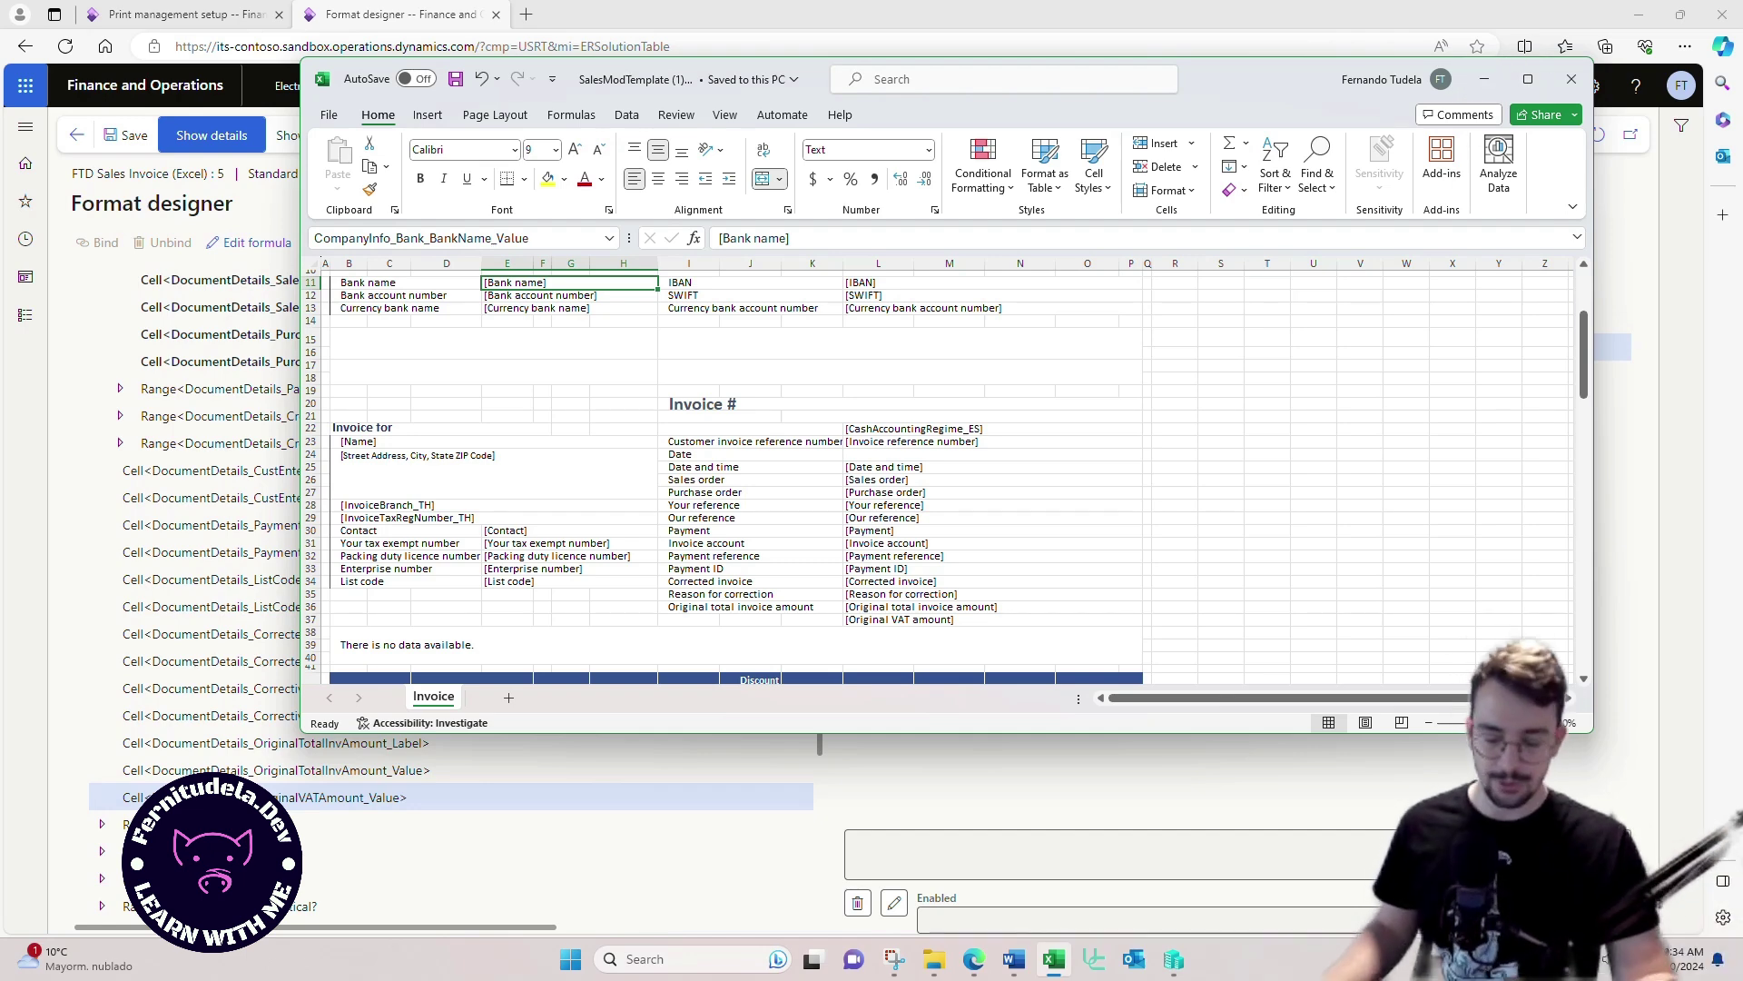
Step: Minimize the template workbook and save the updated format in the Format designer
click(1484, 79)
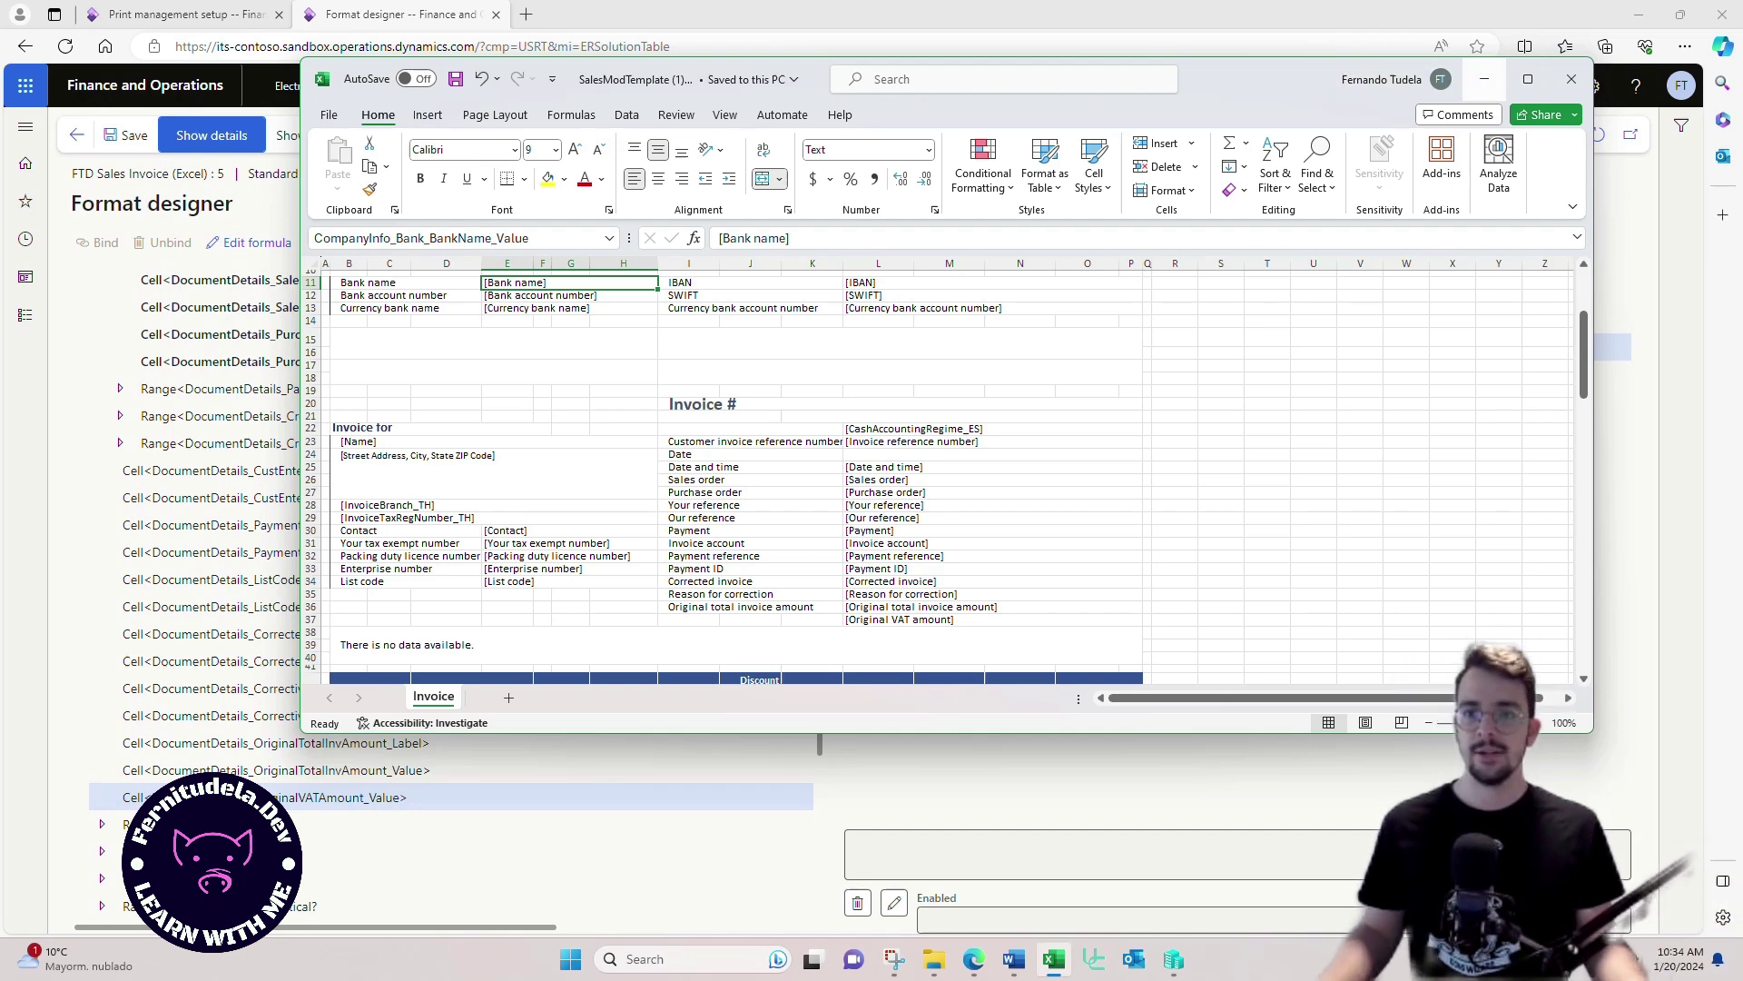
click(125, 134)
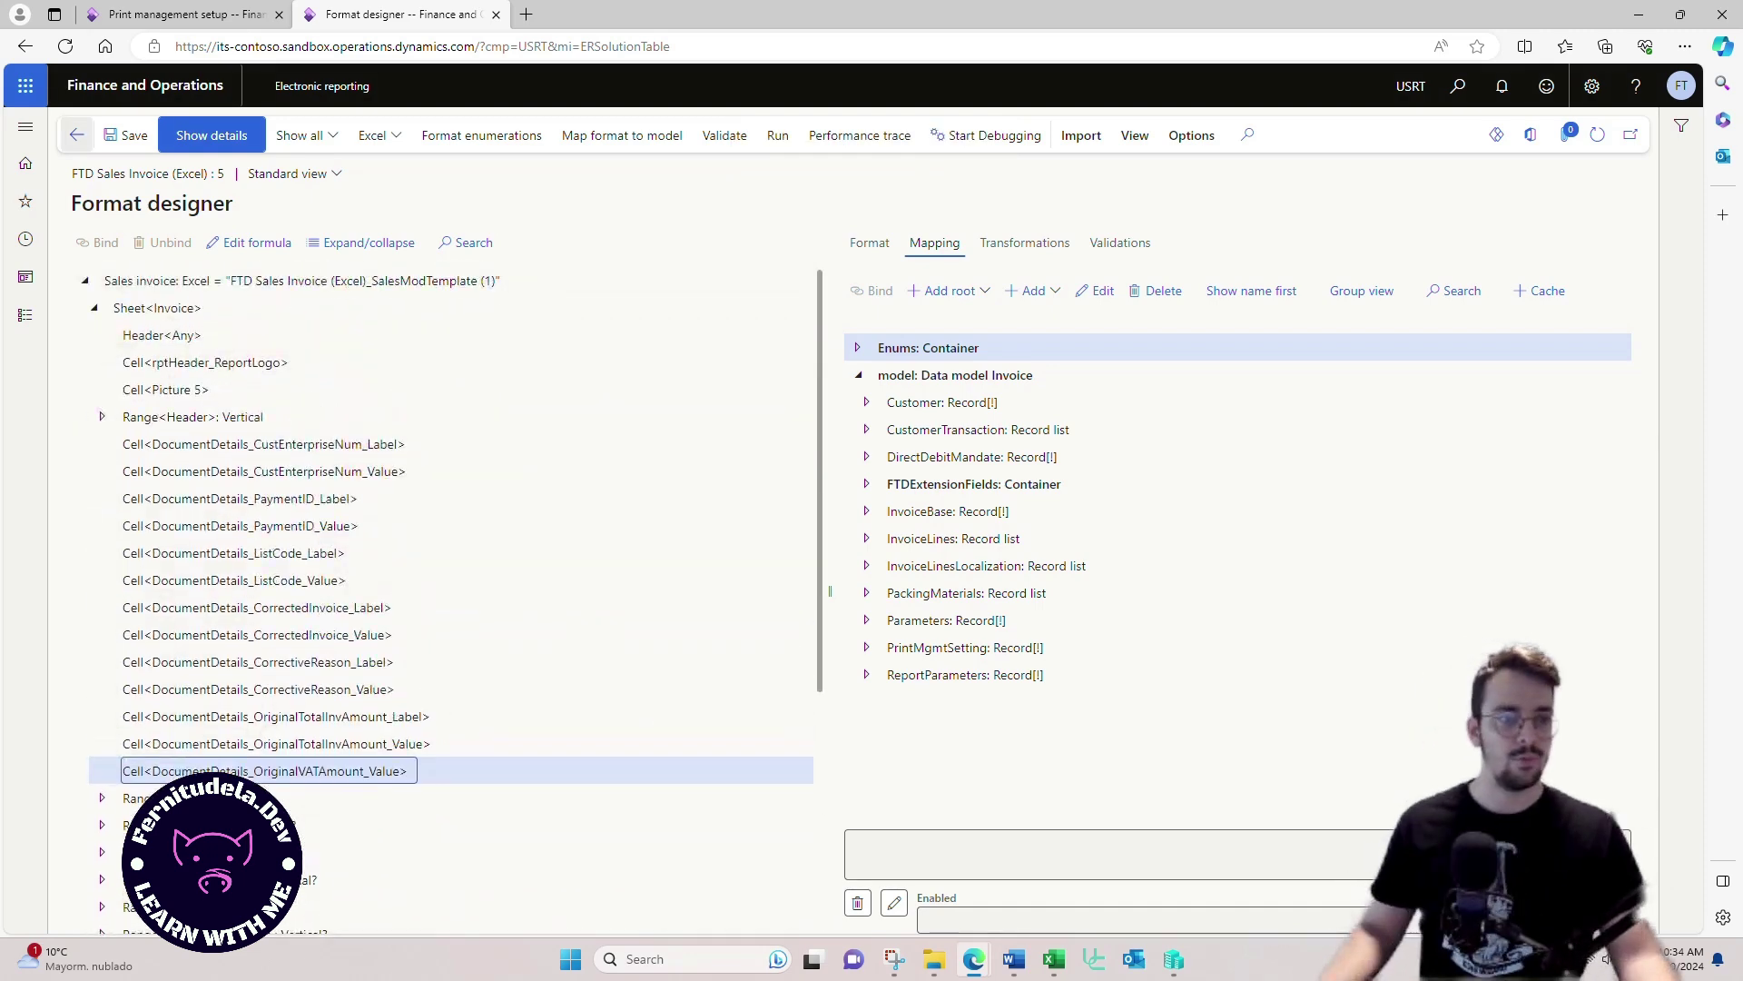
Step: Leave the Format designer and reopen draft version 277.55.5 of FTD Sales Invoice (Excel) in it
key(Escape)
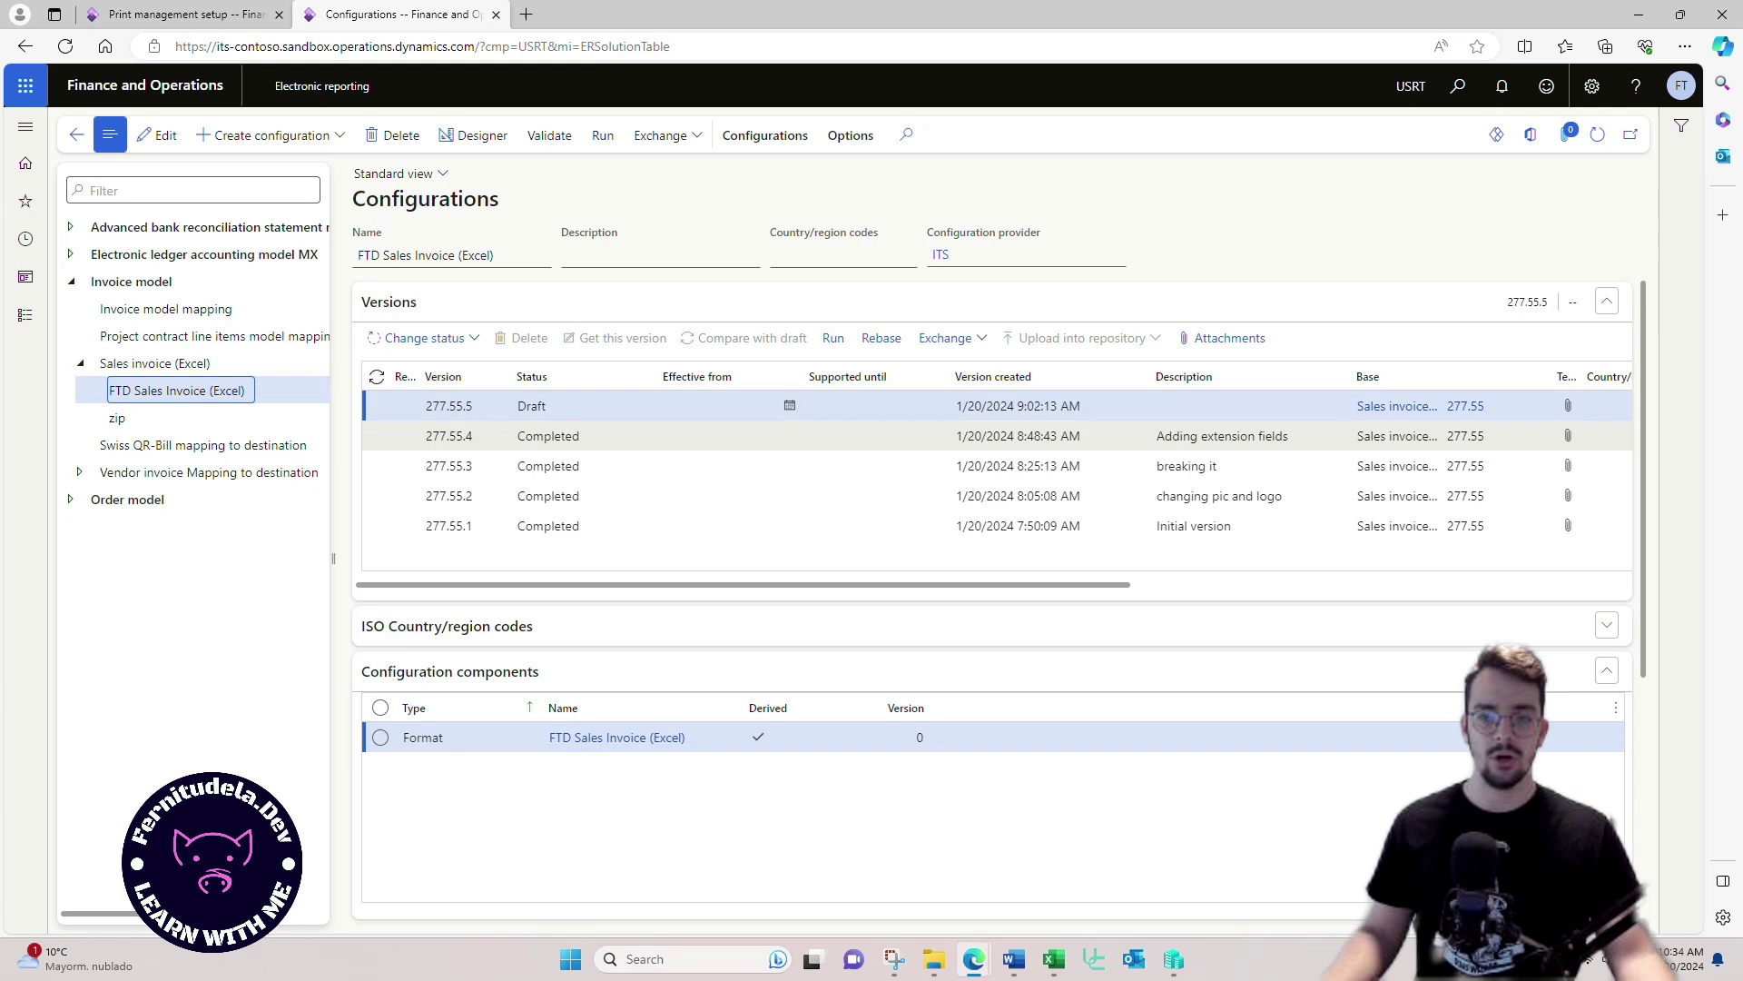
click(581, 436)
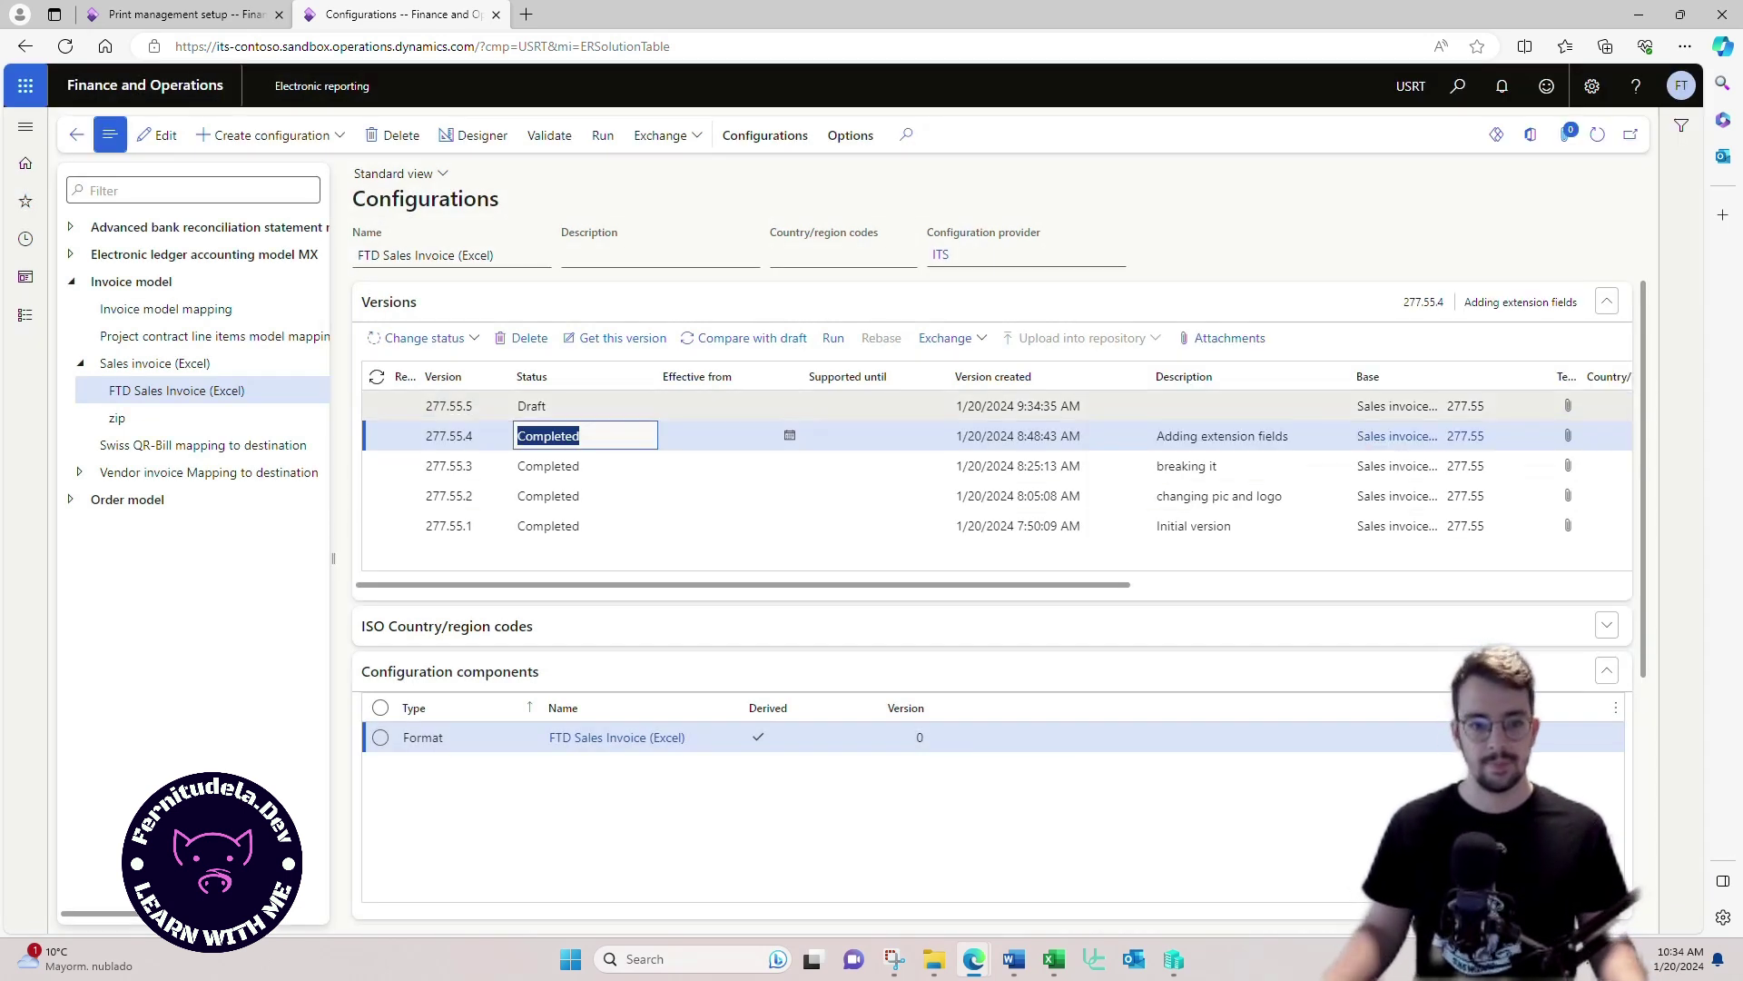
click(473, 135)
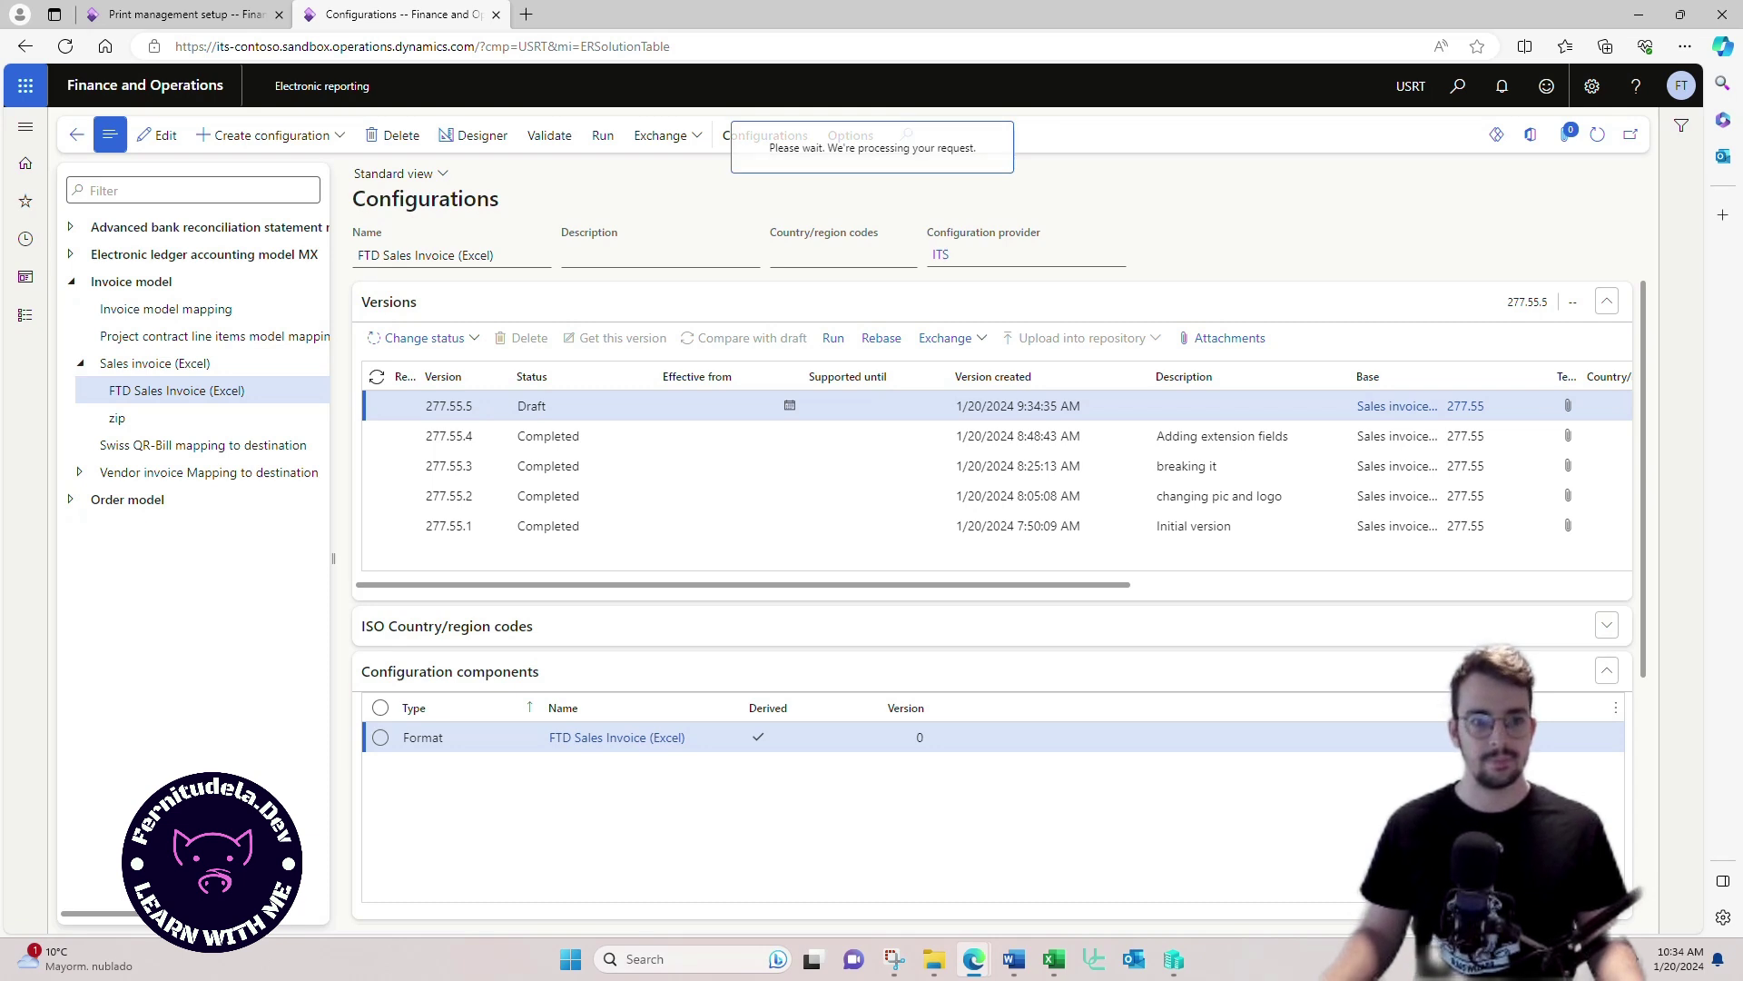
Step: Expand the Sales invoice format tree through Sheet<Invoice> and the Header range down to the DocumentDetails range
click(83, 279)
click(93, 307)
scroll(443, 417, down, 1)
click(102, 400)
click(112, 509)
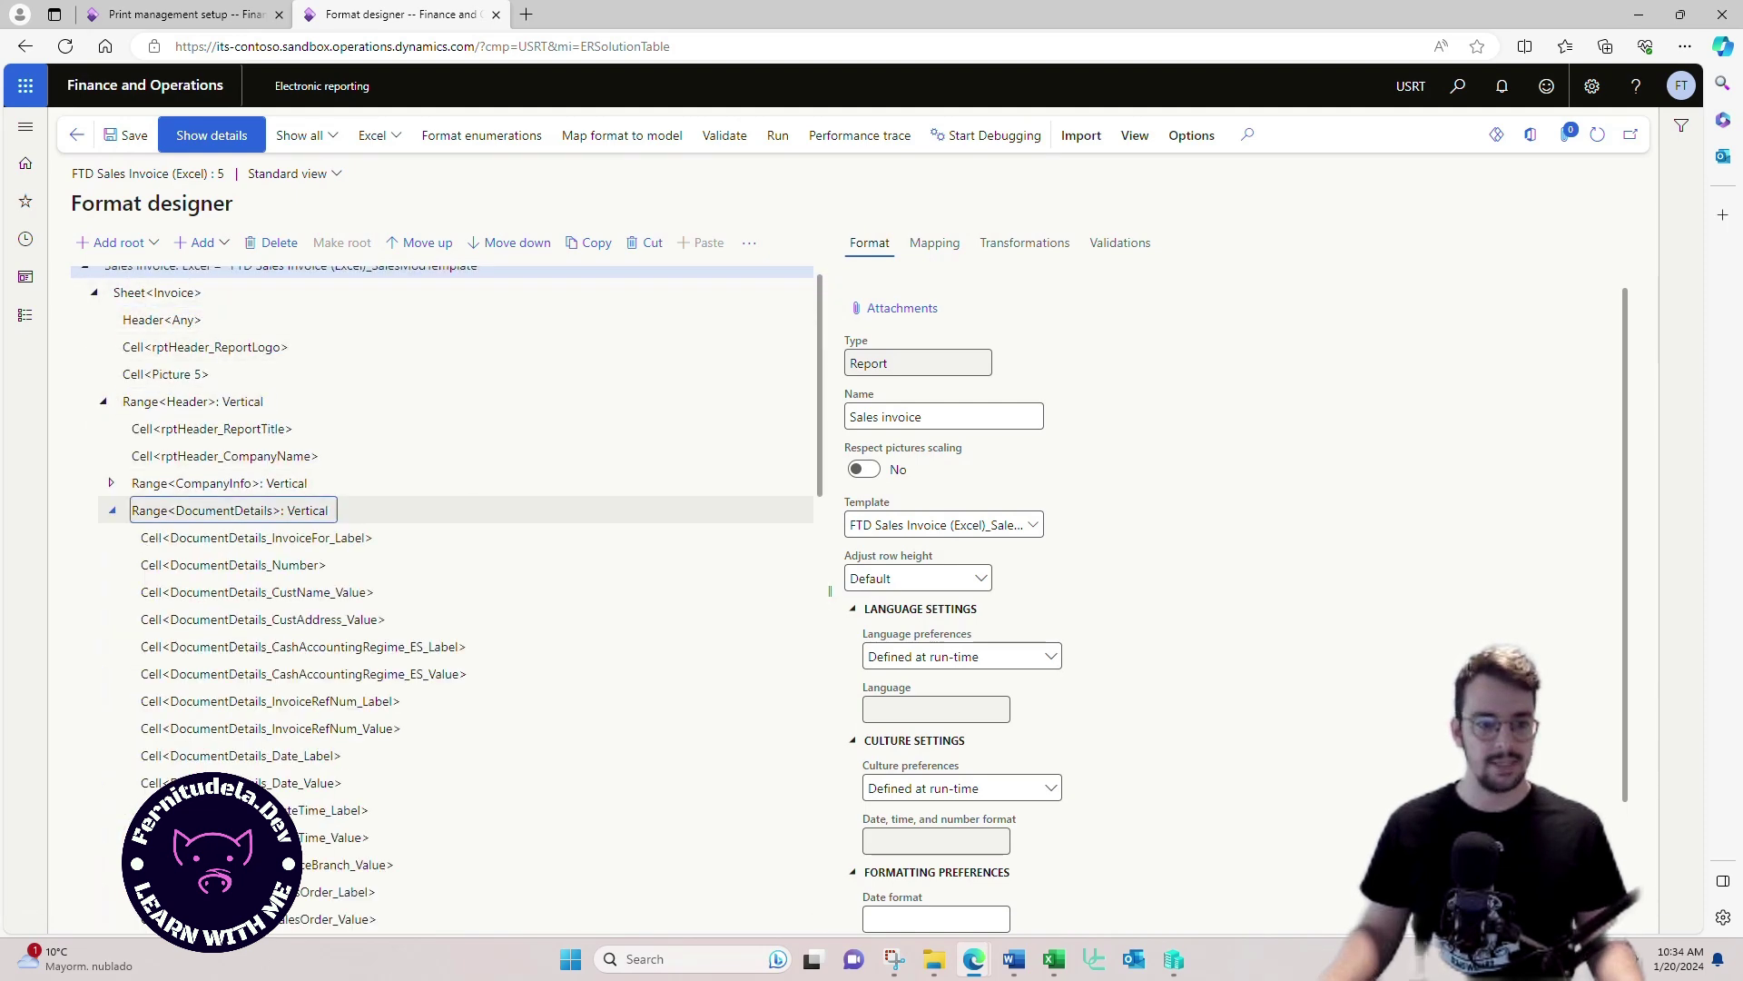
Step: Go through the cells inside the DocumentDetails range and show their mappings to check the bindings
key(Down)
key(Down)
key(Down)
key(Down)
key(Down)
key(Down)
key(Down)
key(Down)
key(Down)
key(Down)
key(Down)
key(Down)
key(Down)
key(Down)
key(Down)
key(Down)
key(Down)
key(Down)
key(Down)
key(Down)
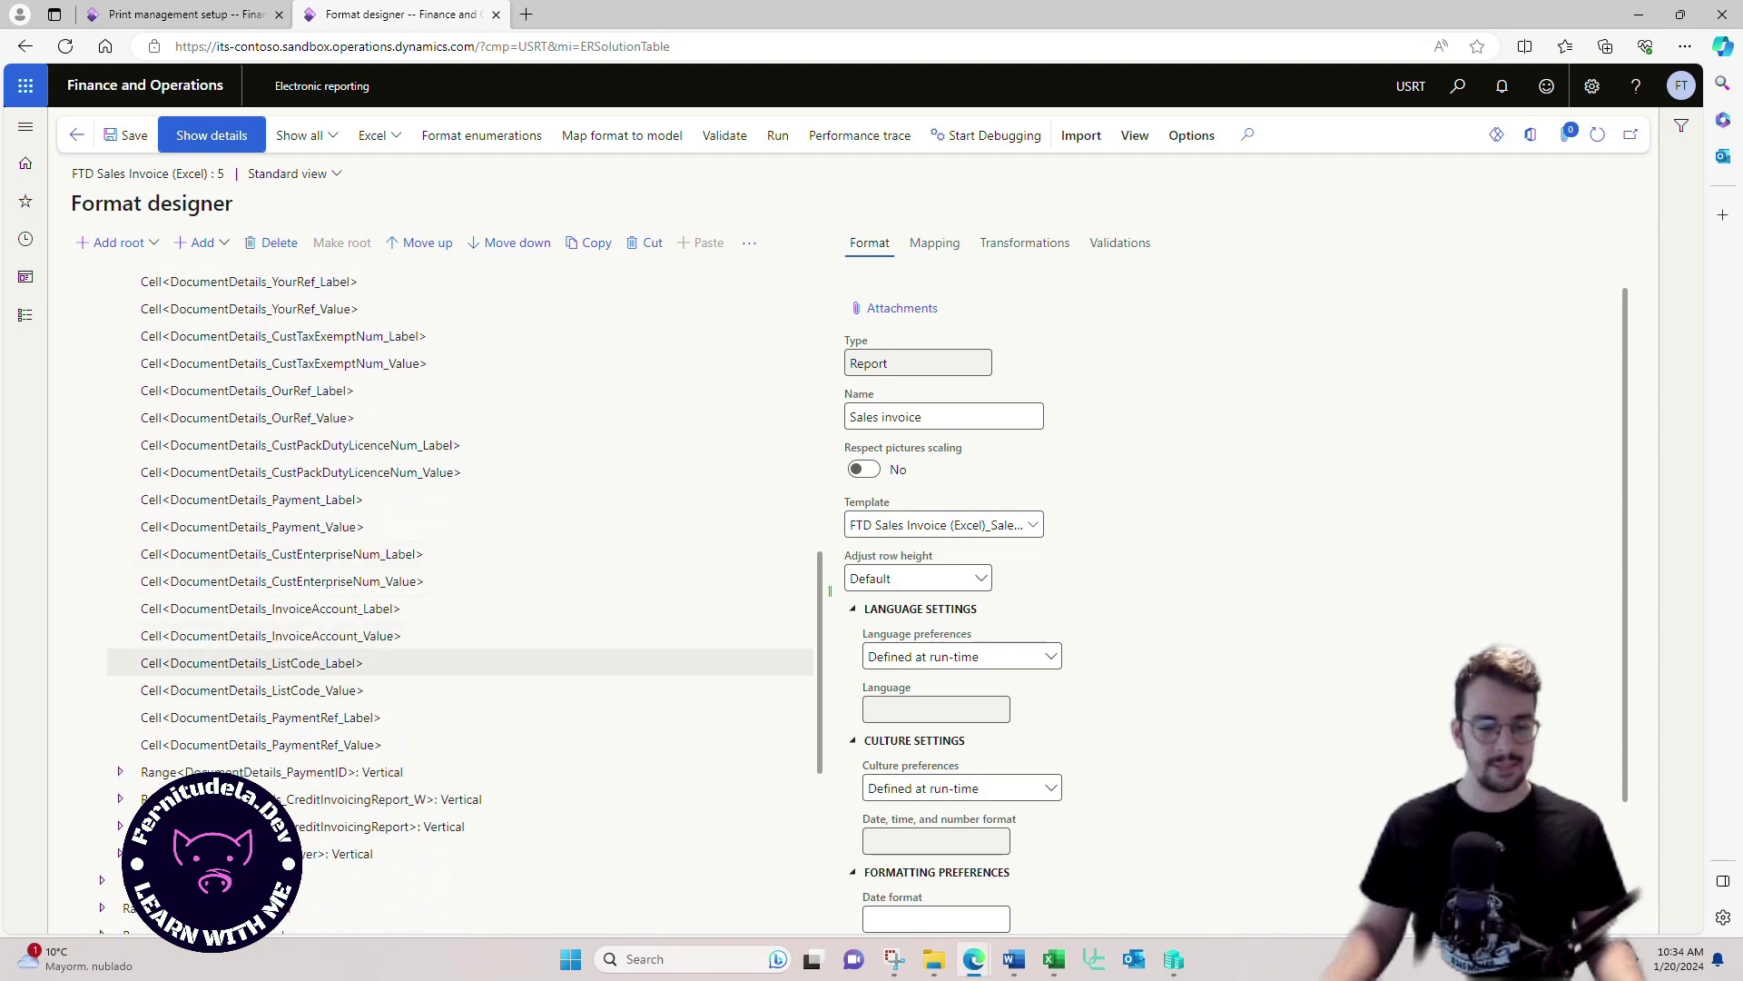
click(934, 243)
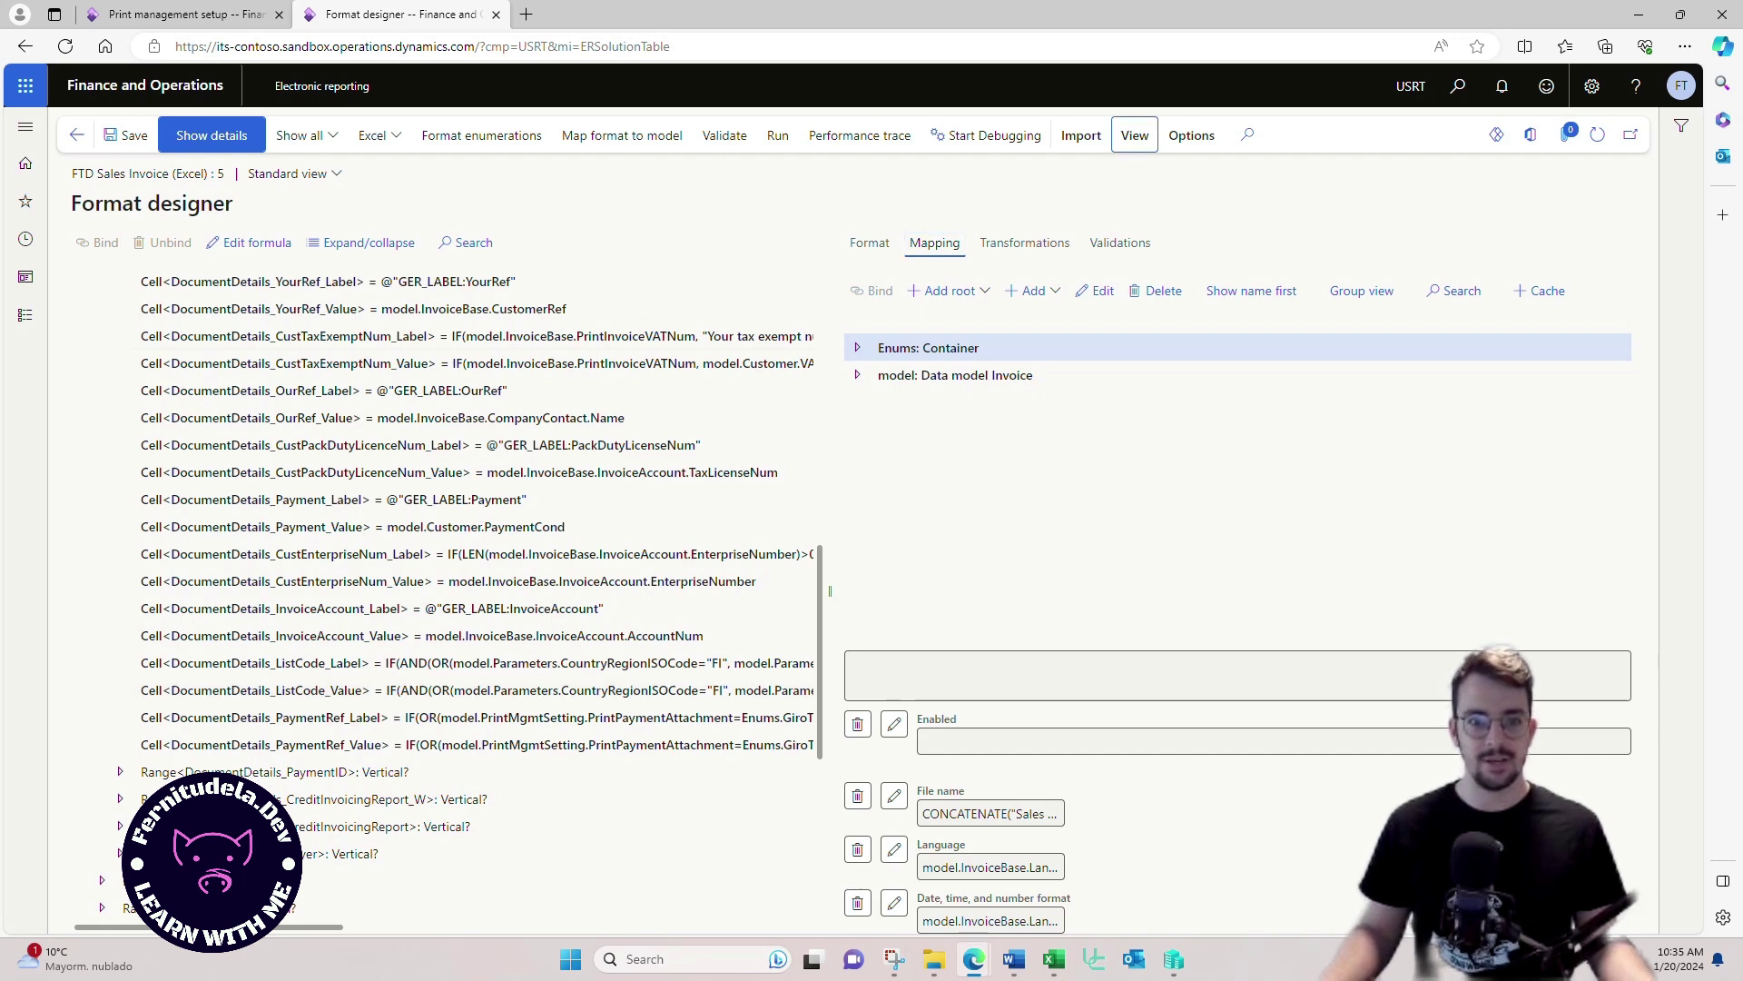
Step: Open the format's template attachment and bring up the downloaded SalesModTemplate (2).xlsx in Excel
click(102, 218)
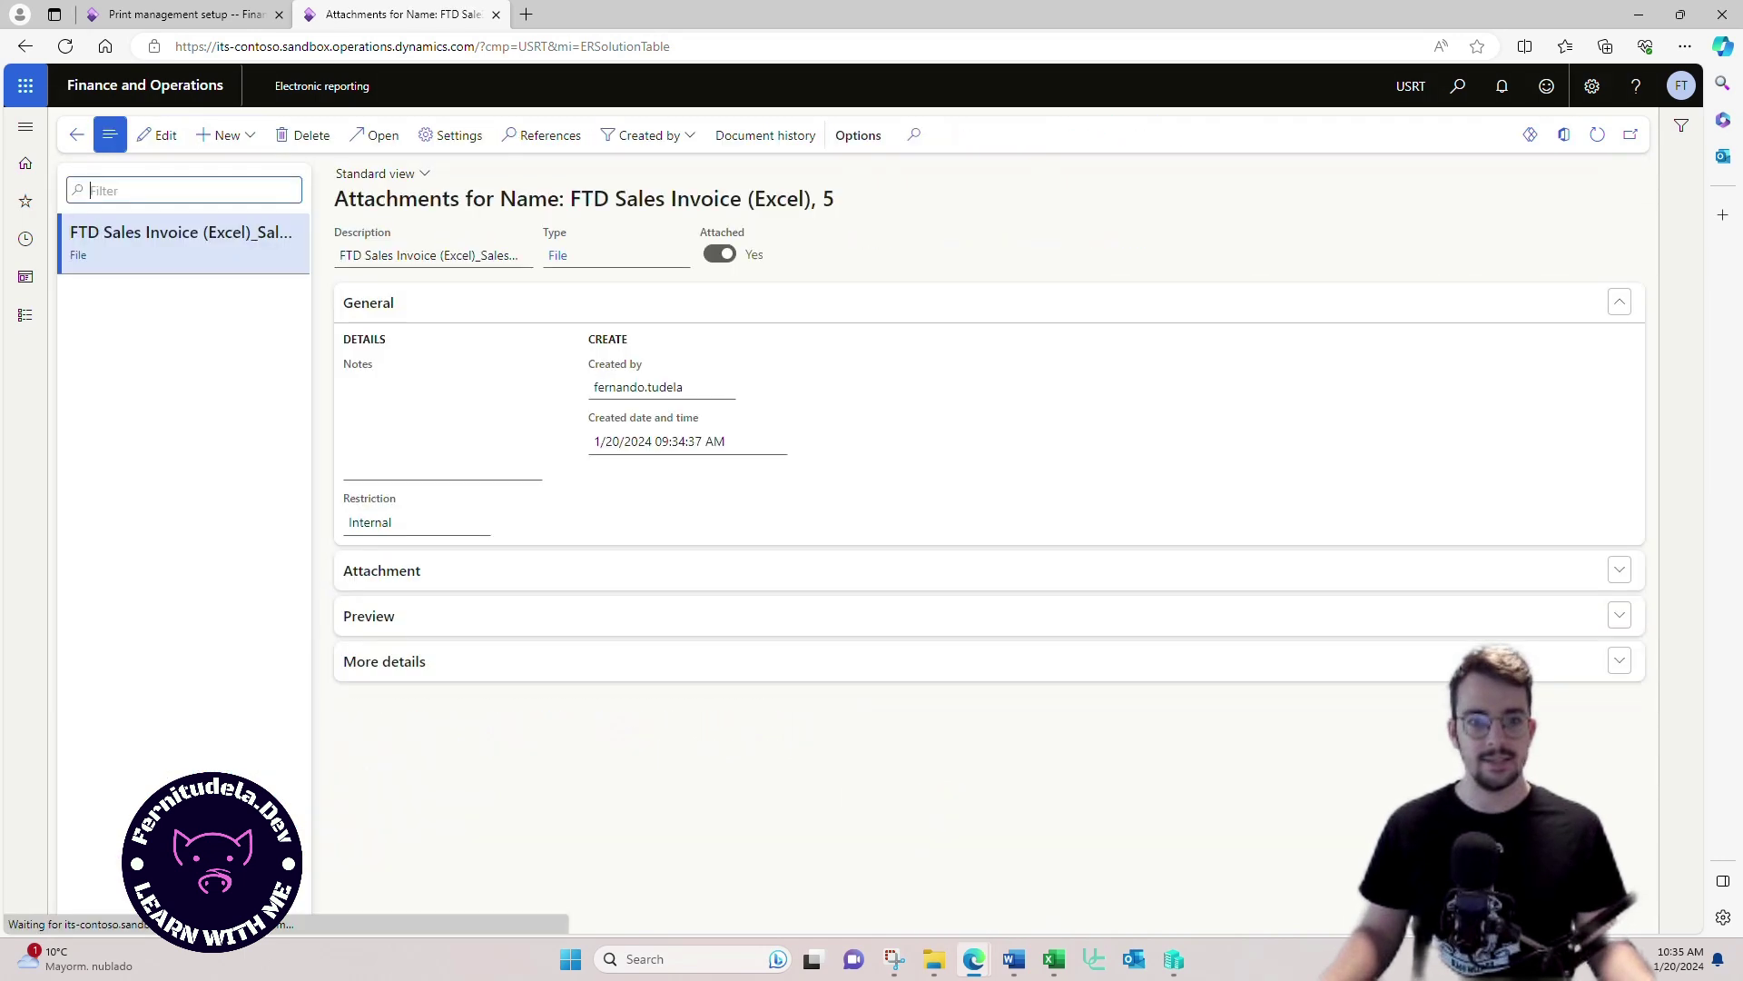
click(374, 135)
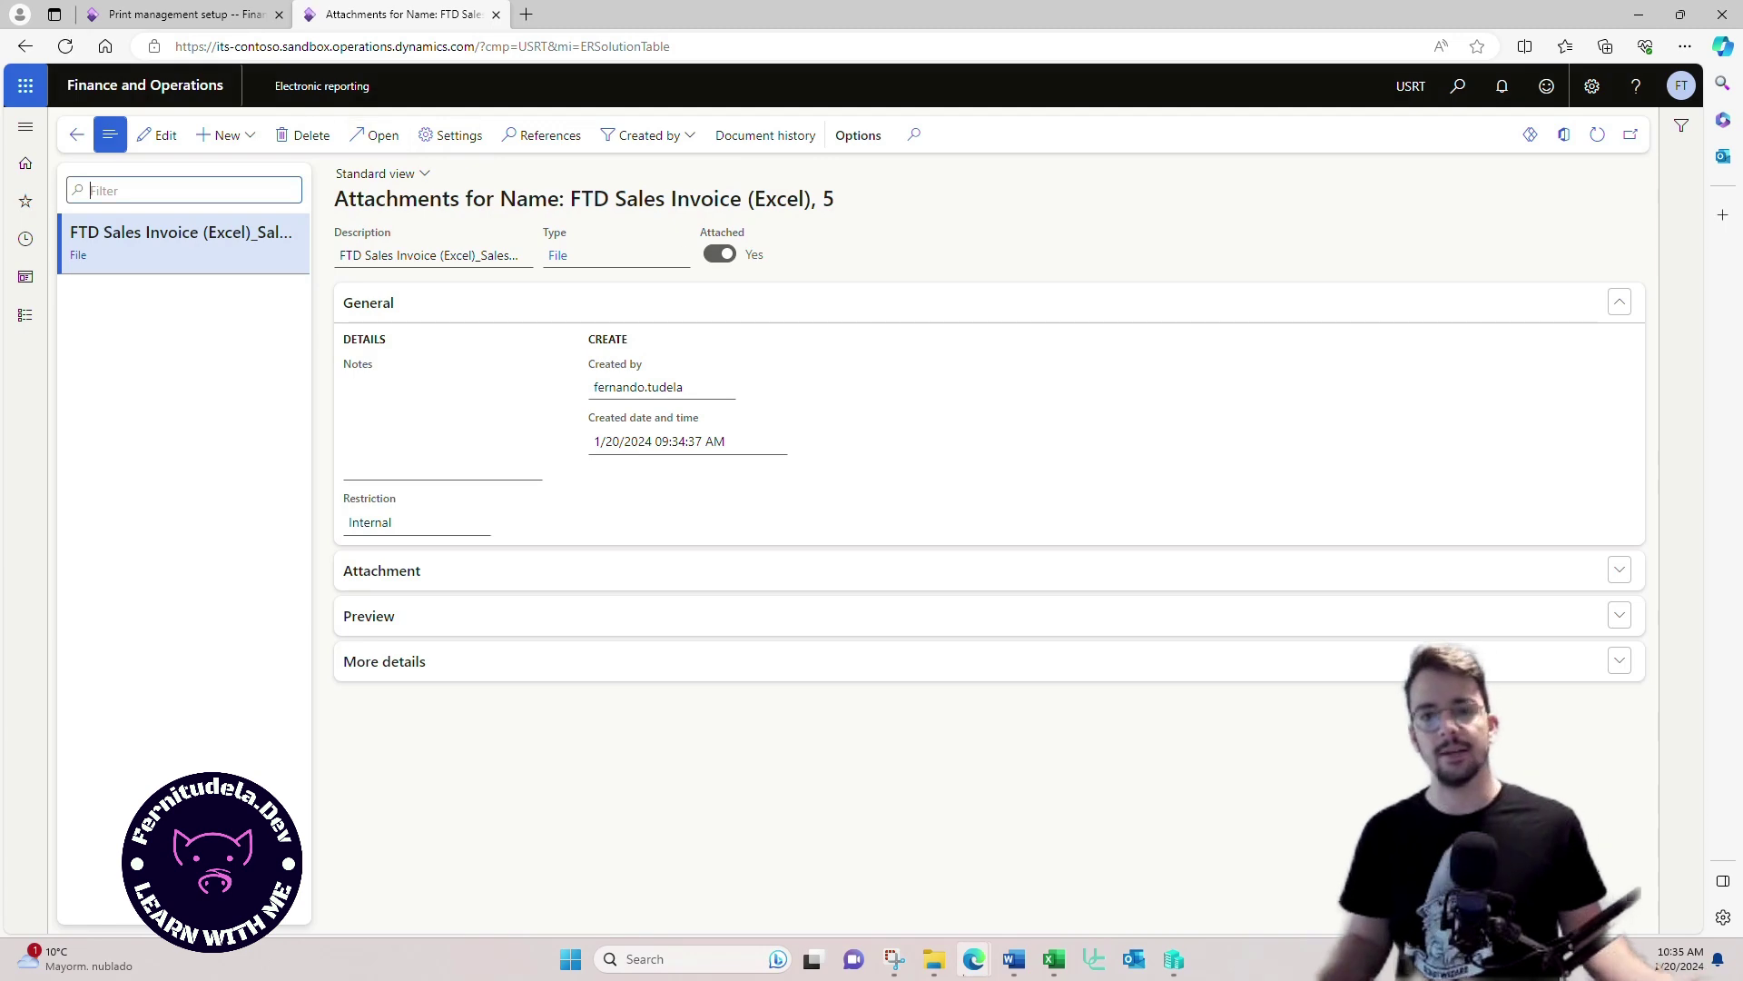
click(1542, 114)
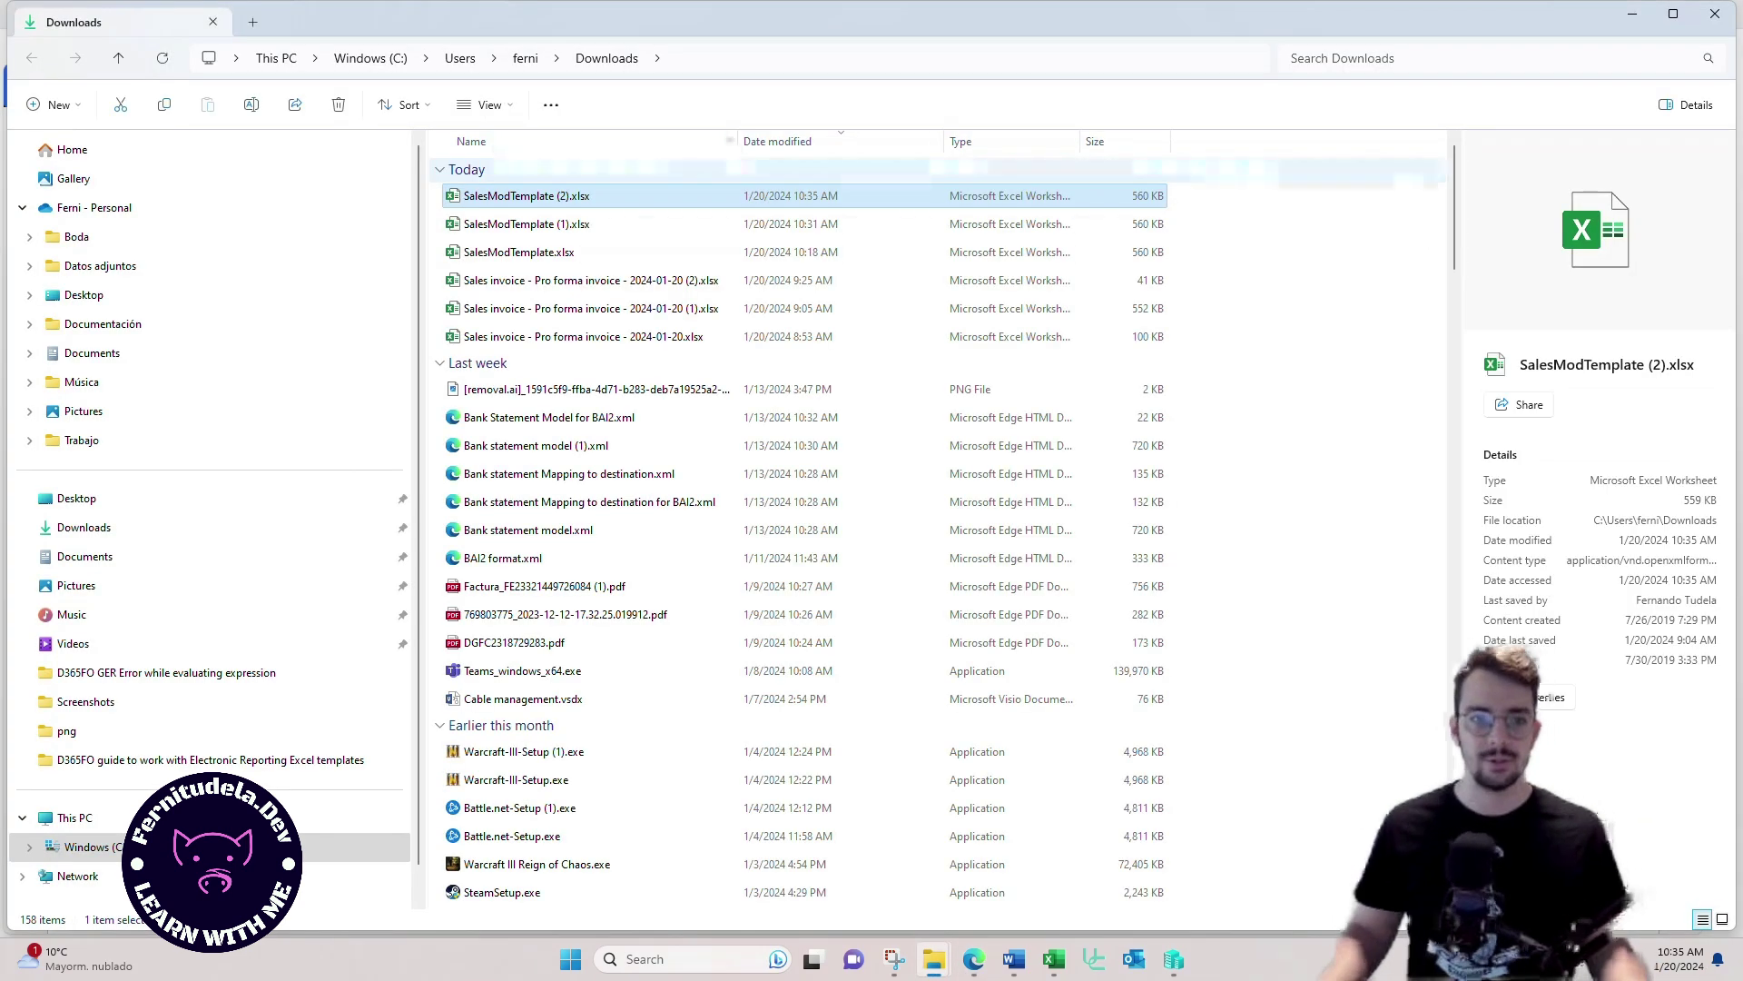
click(1632, 15)
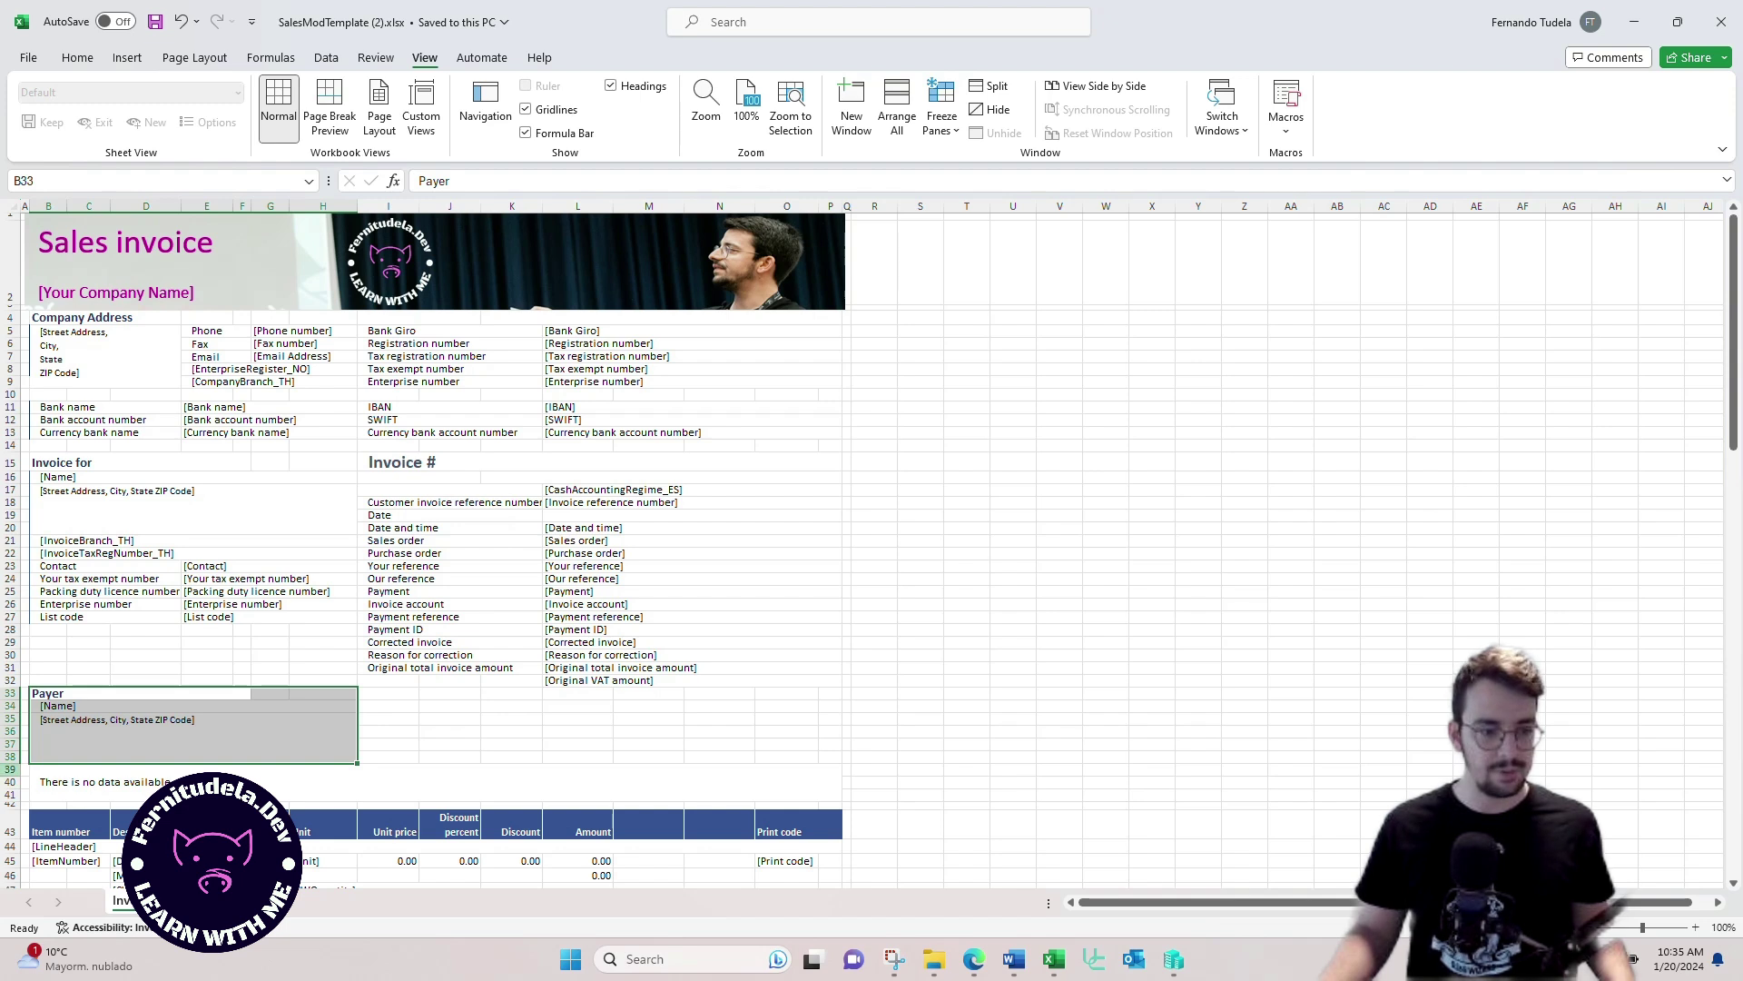
click(10, 769)
right_click(10, 769)
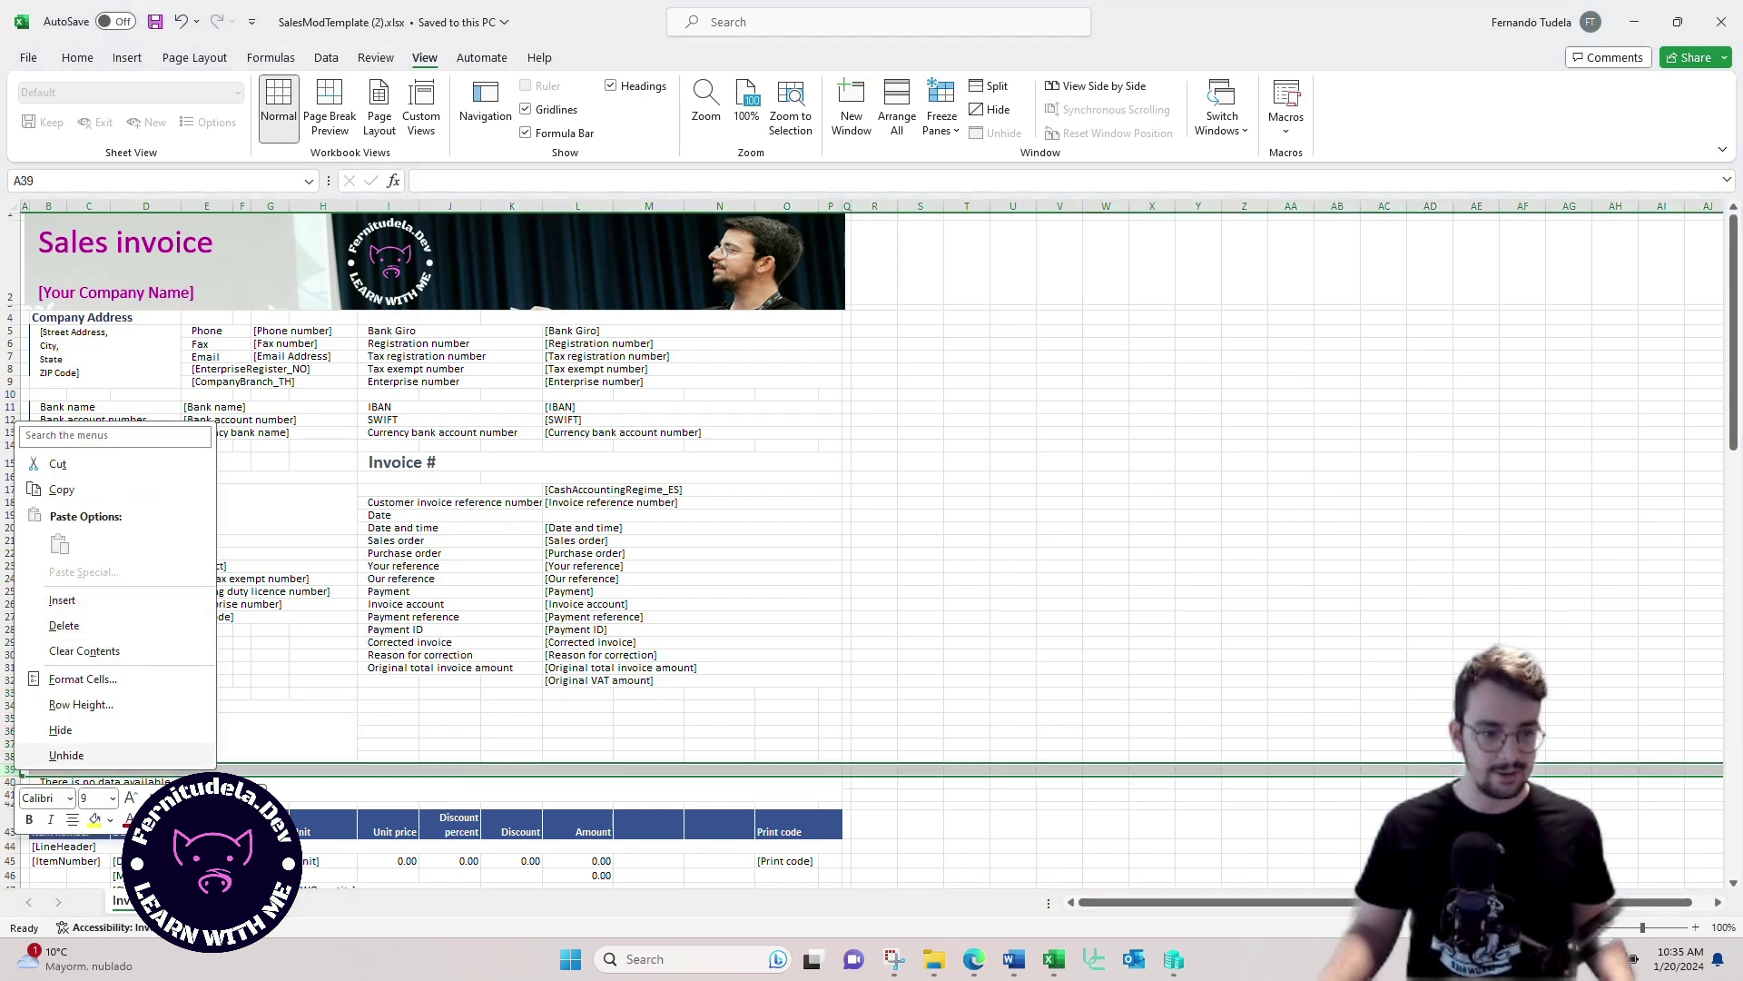
key(Escape)
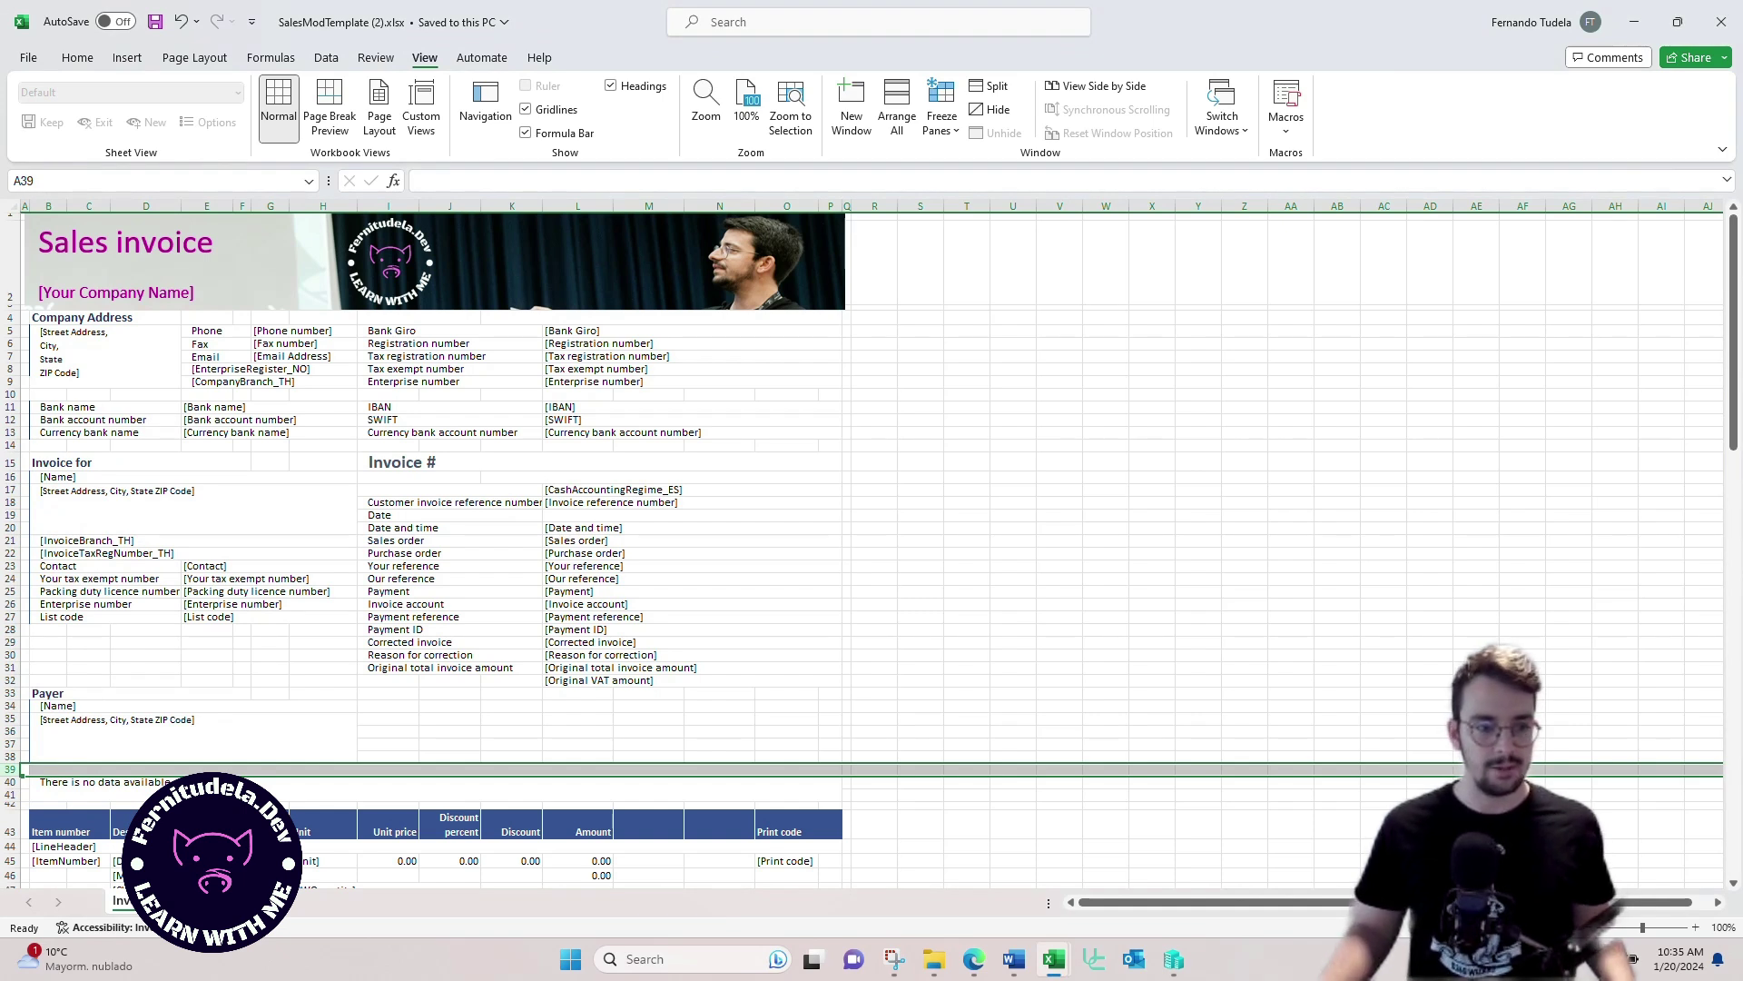
Step: Insert four blank rows at row 14, between the company bank details and the Invoice for section
right_click(10, 444)
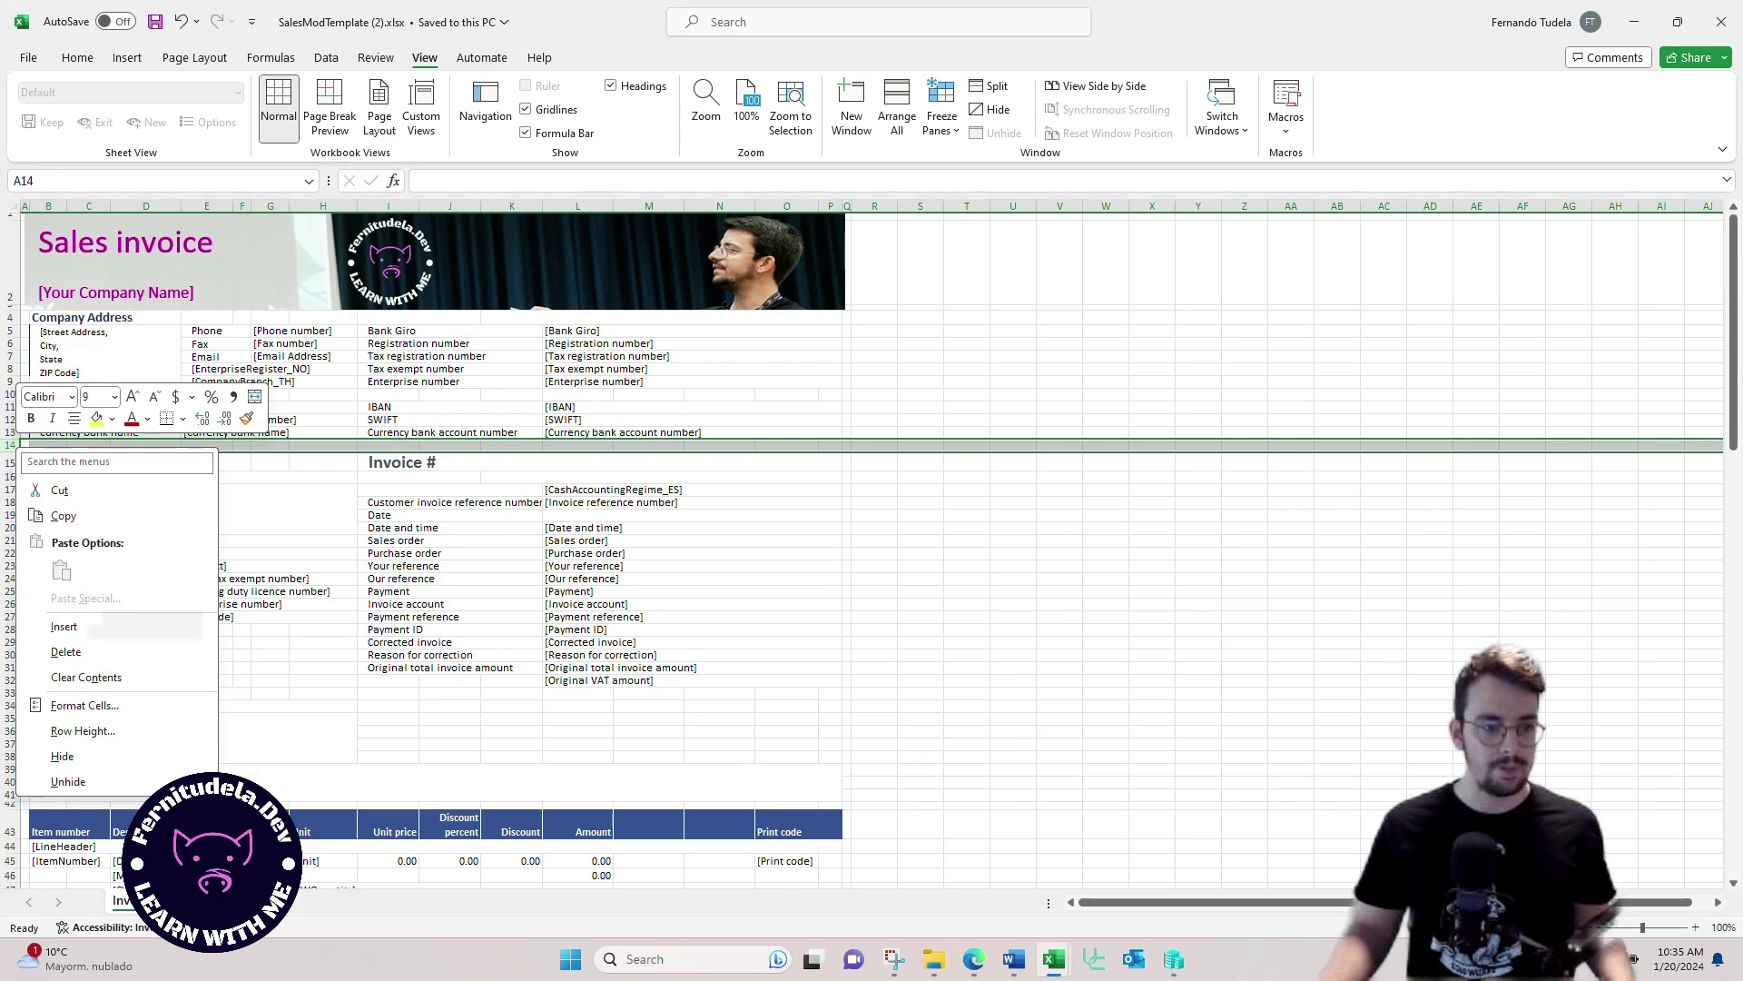
click(55, 625)
right_click(10, 445)
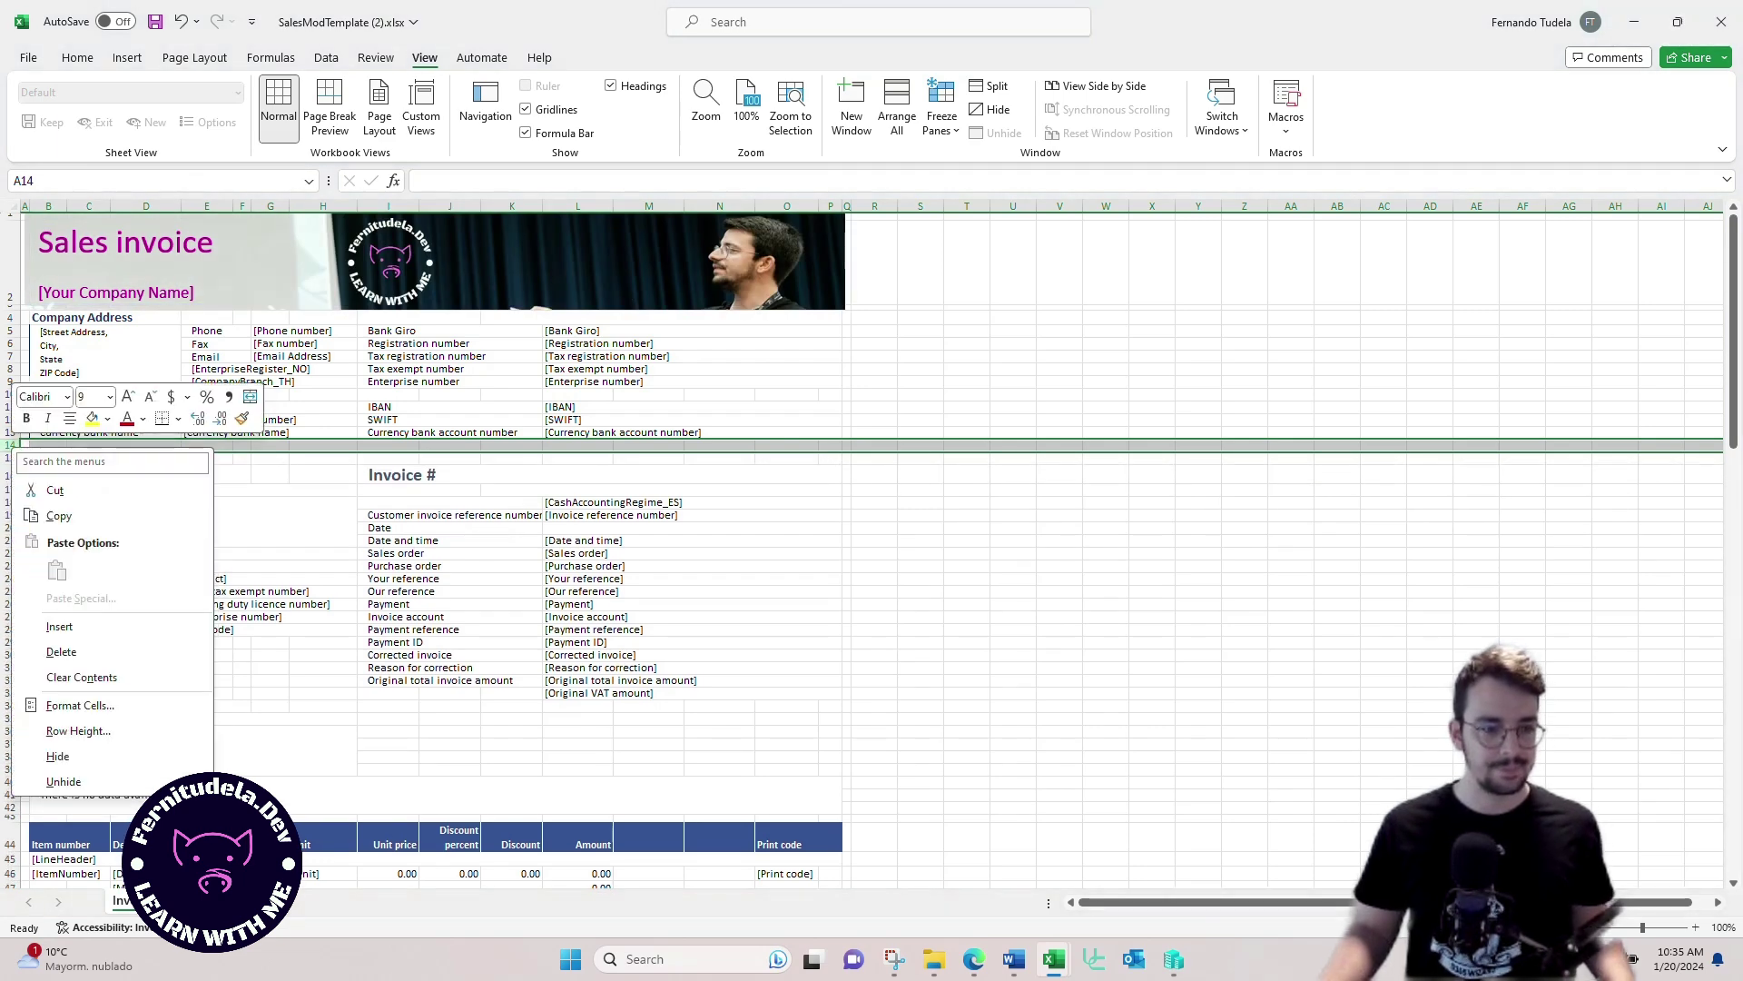
click(59, 627)
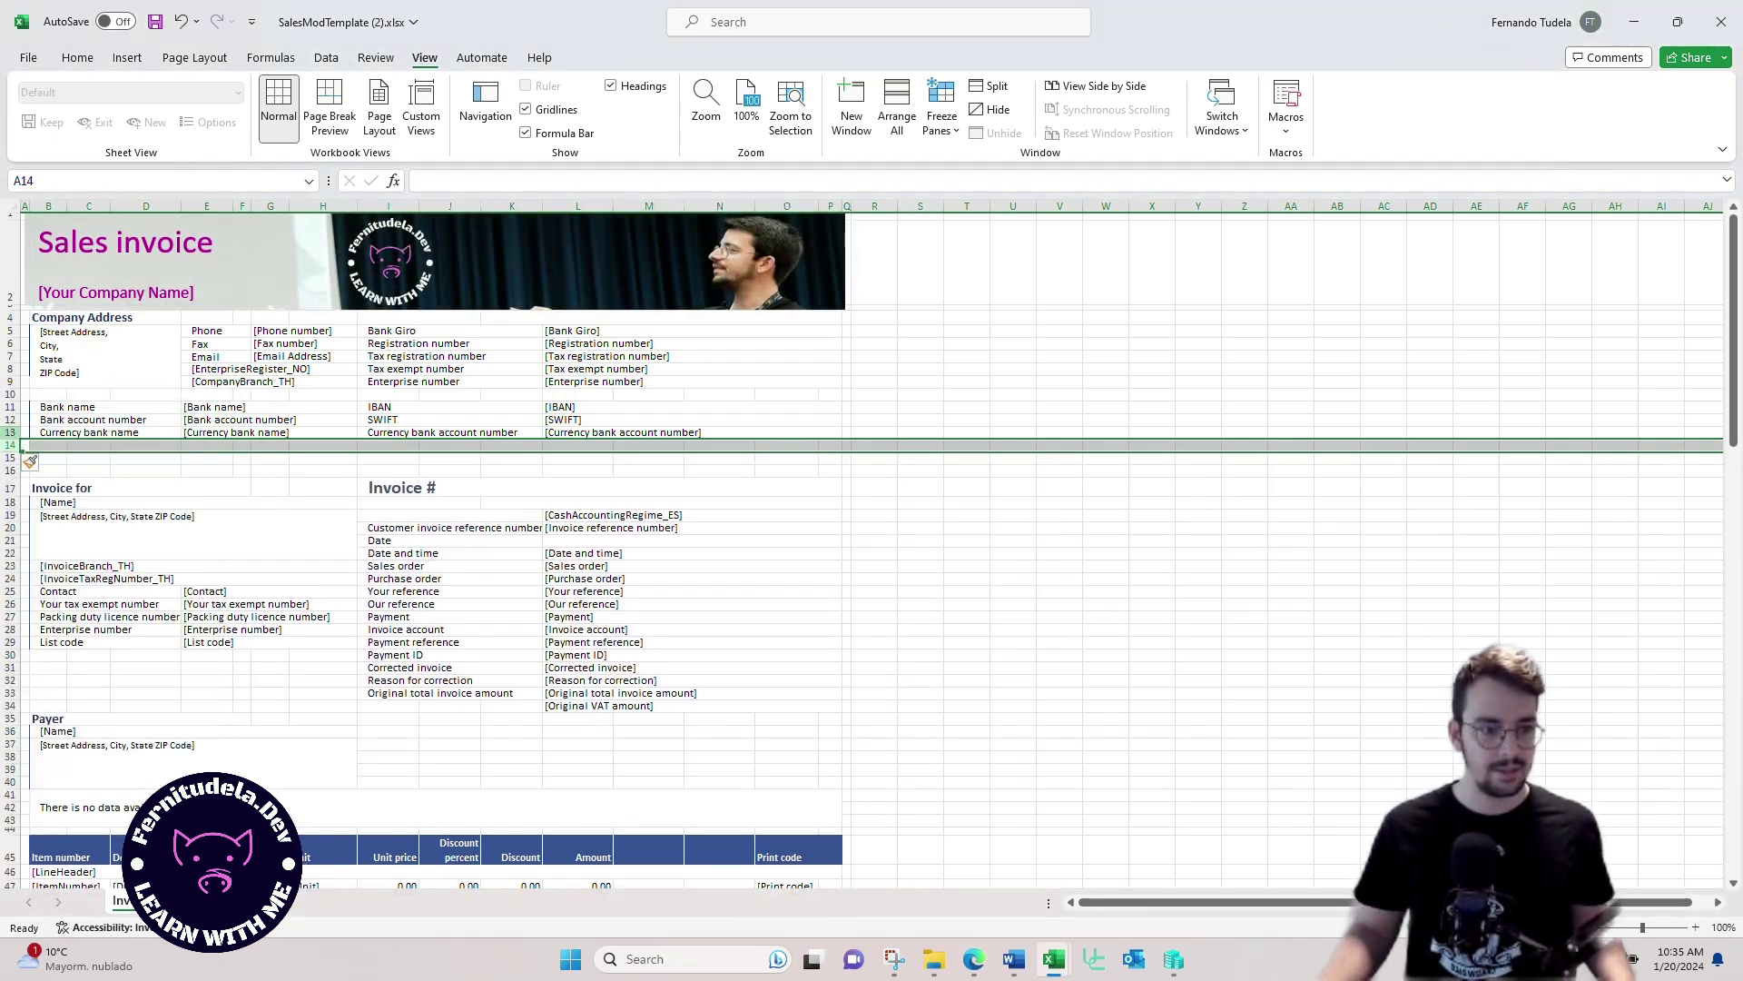
right_click(10, 445)
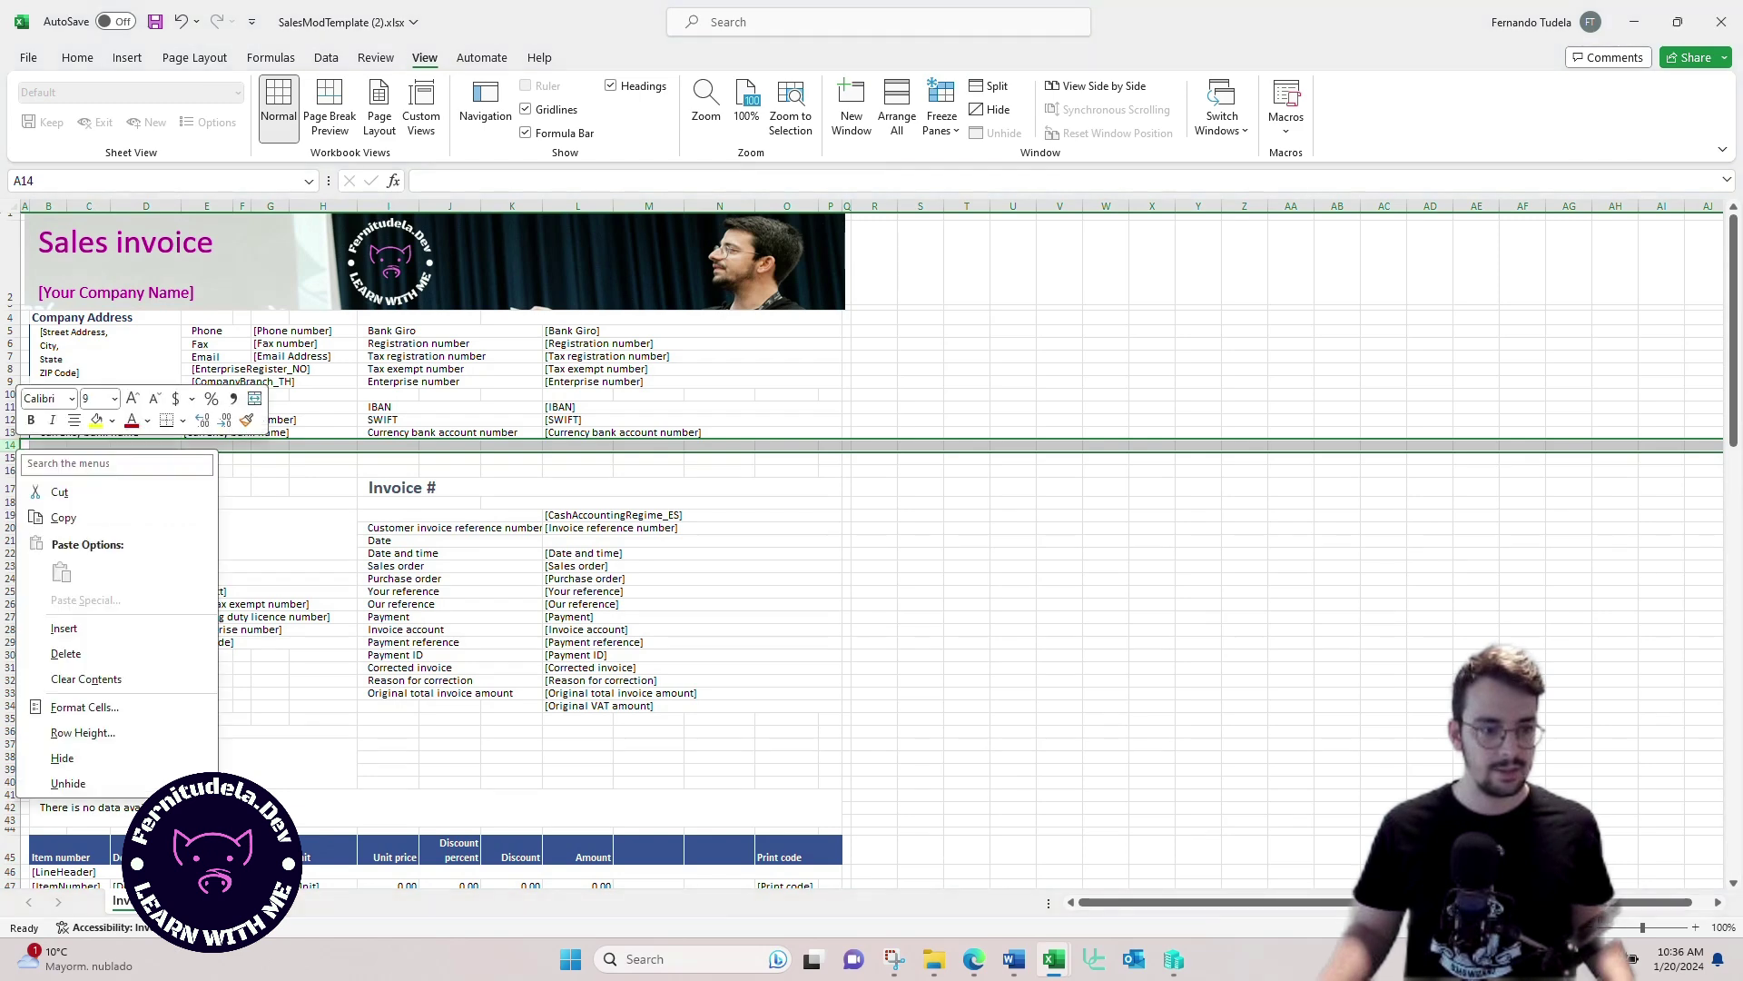
click(64, 627)
right_click(7, 434)
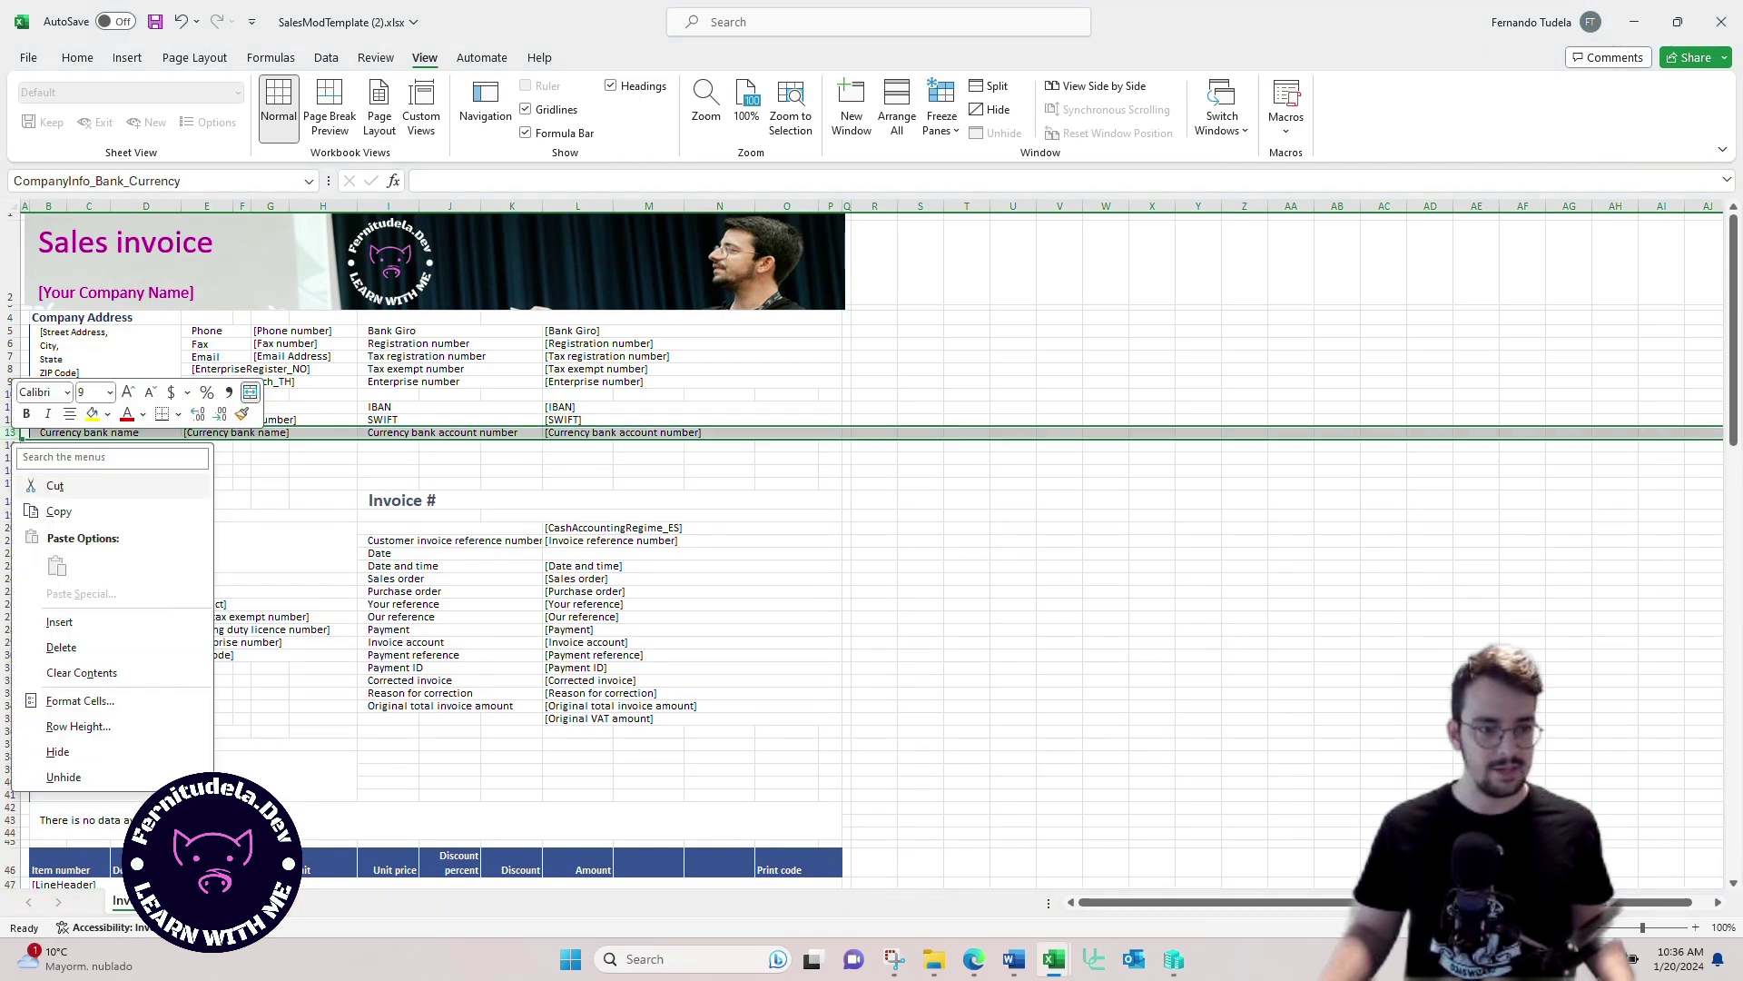
key(Escape)
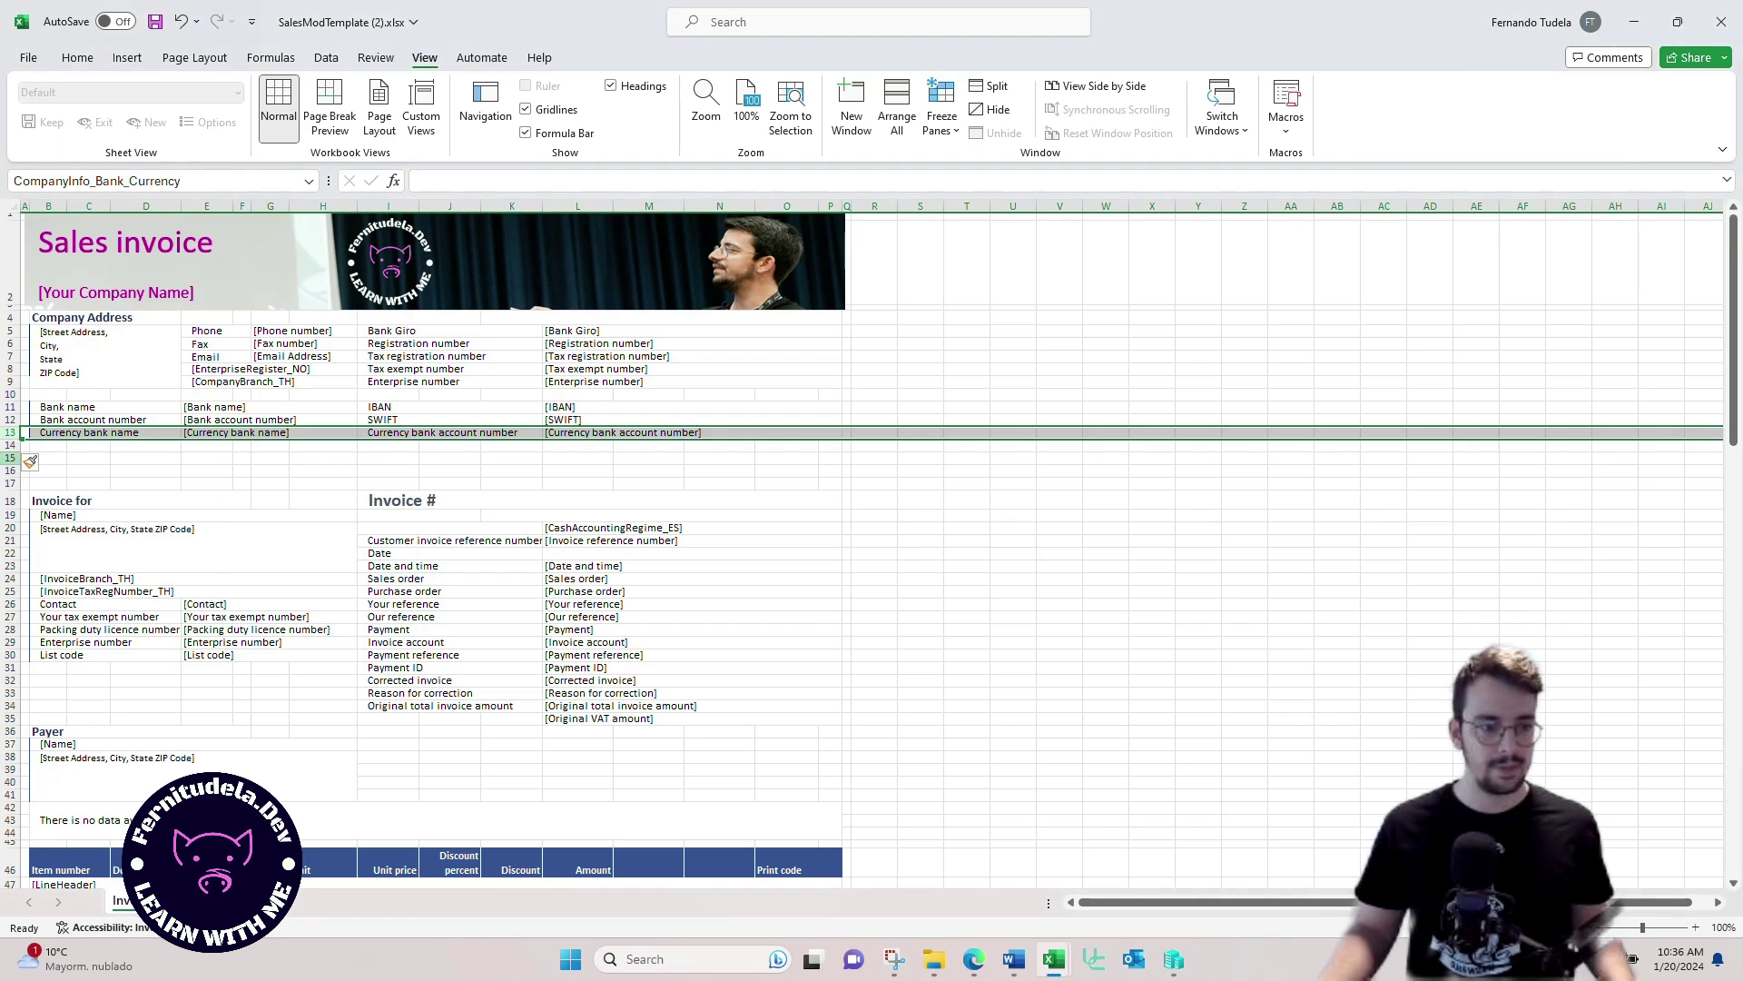
click(7, 444)
right_click(8, 445)
click(54, 625)
Step: Inspect the blank cells above the Invoice for section and the cell names of Invoice for and Invoice #
click(207, 471)
click(91, 513)
click(49, 496)
click(145, 496)
click(118, 514)
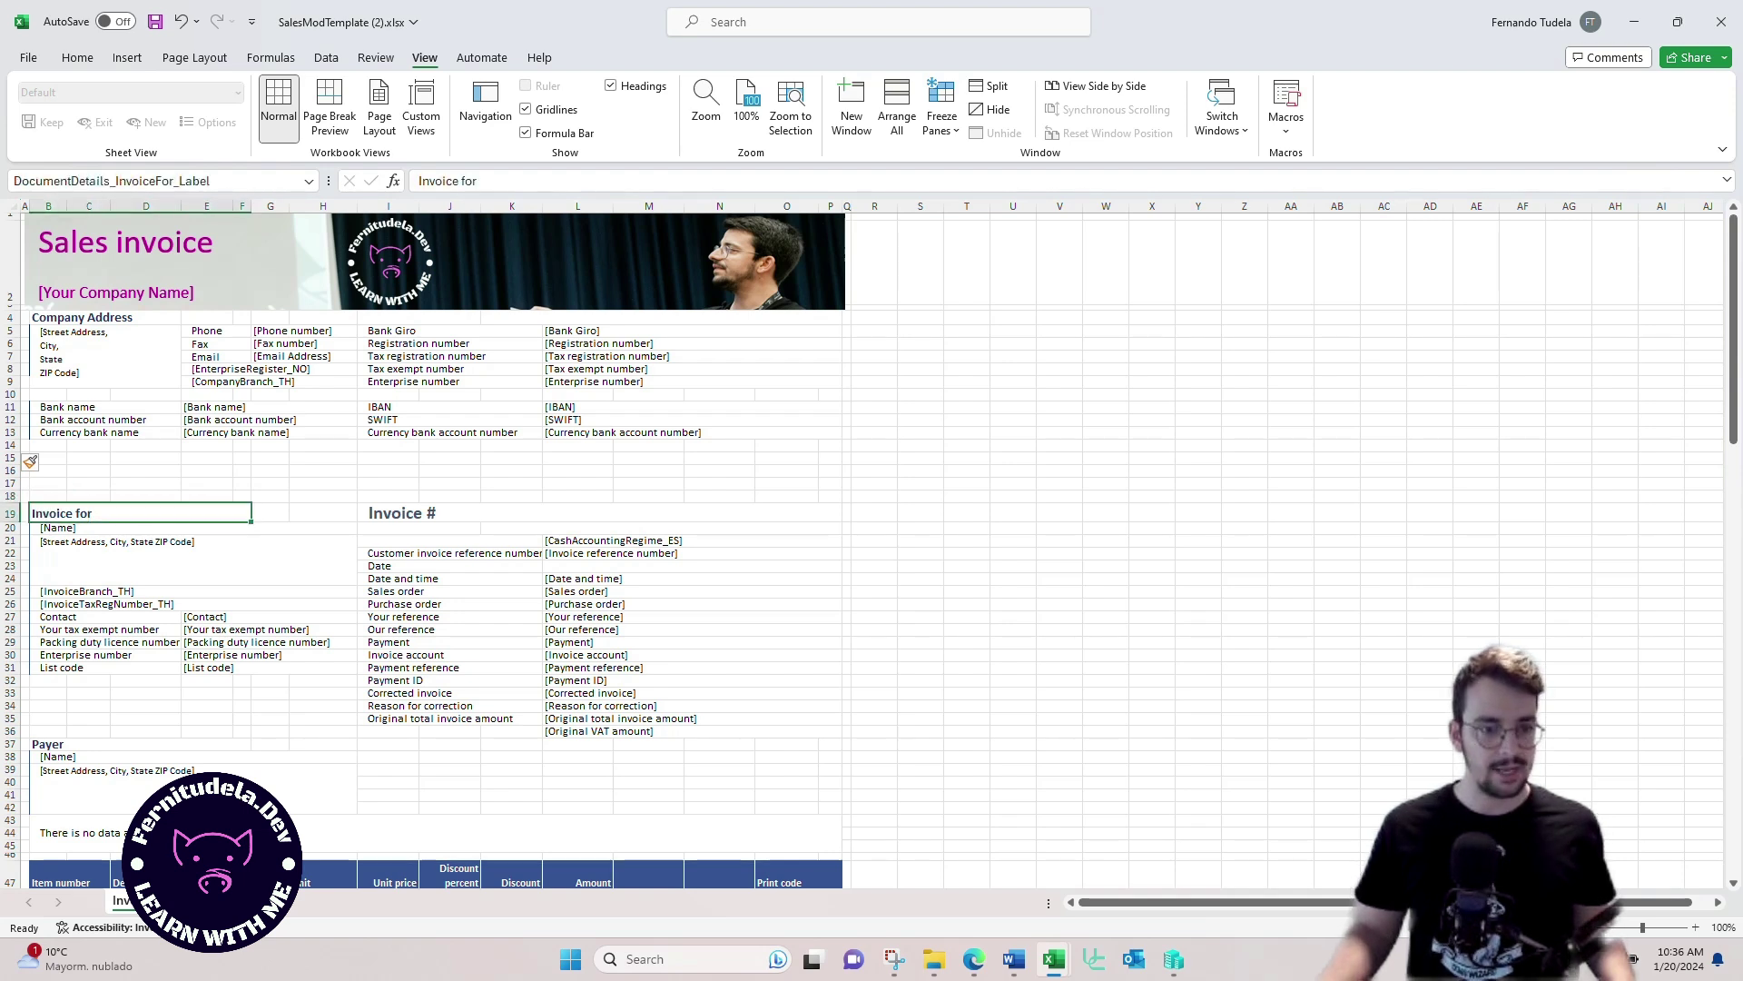
click(436, 514)
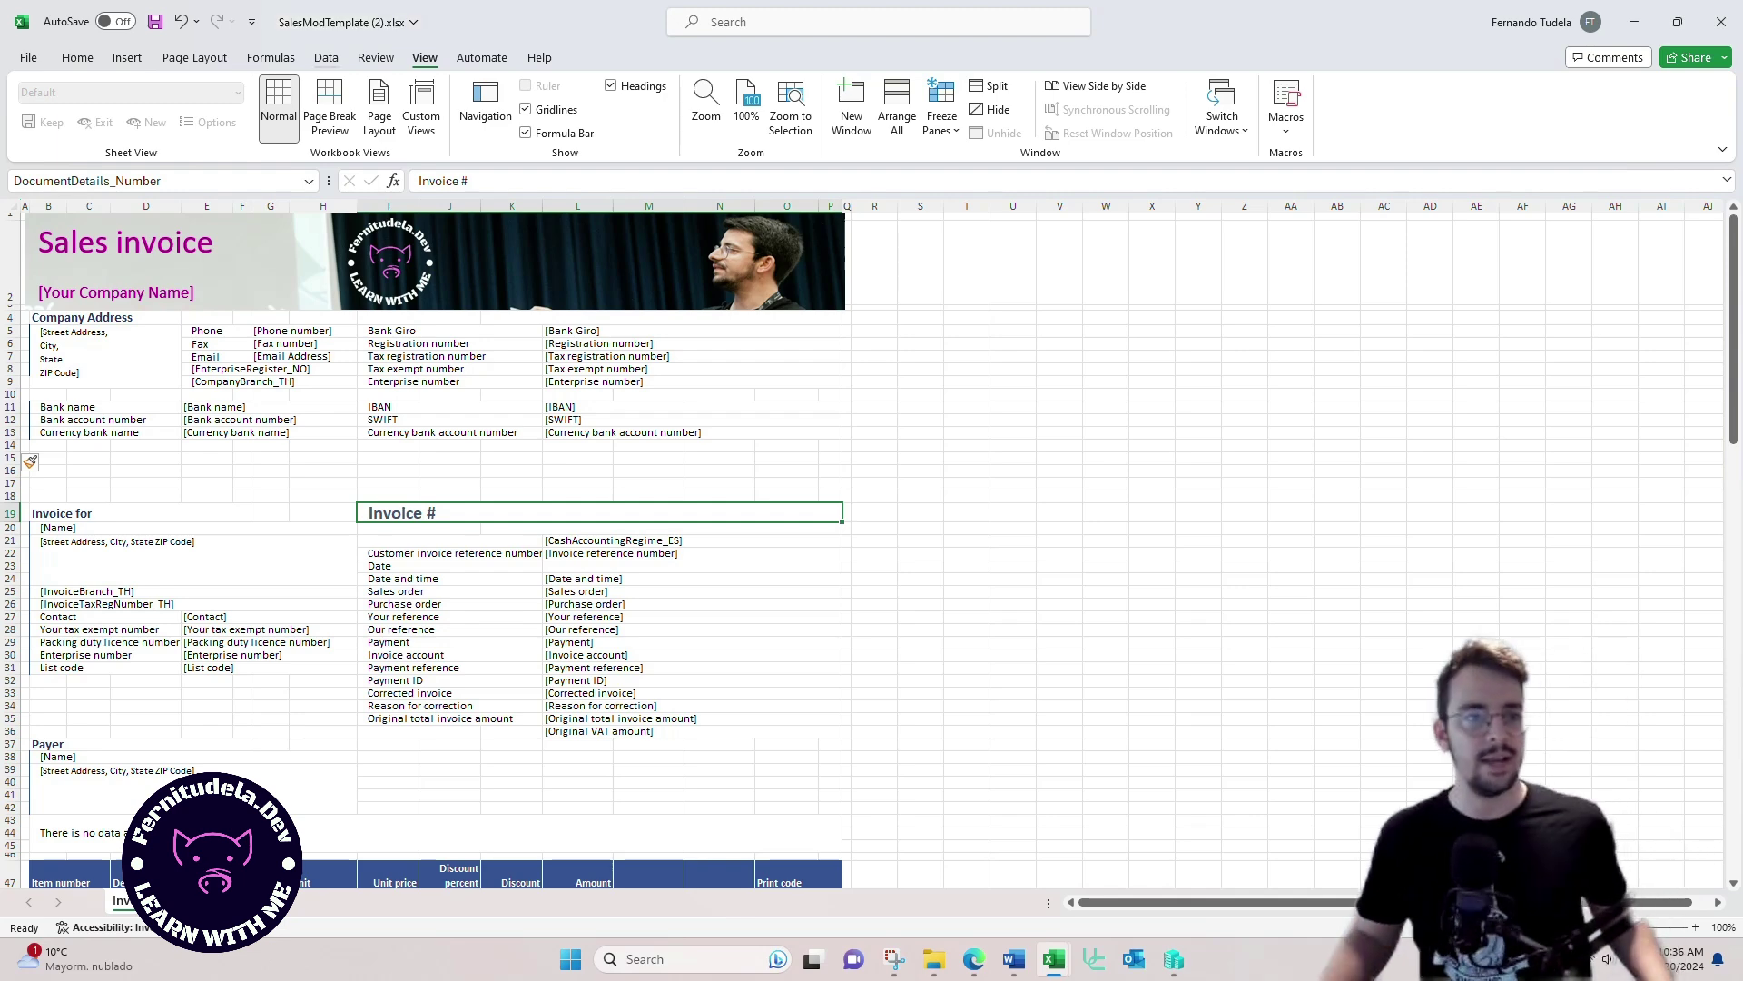
Step: Look up which rows the DocumentDetails named range refers to in the Name Manager
click(271, 57)
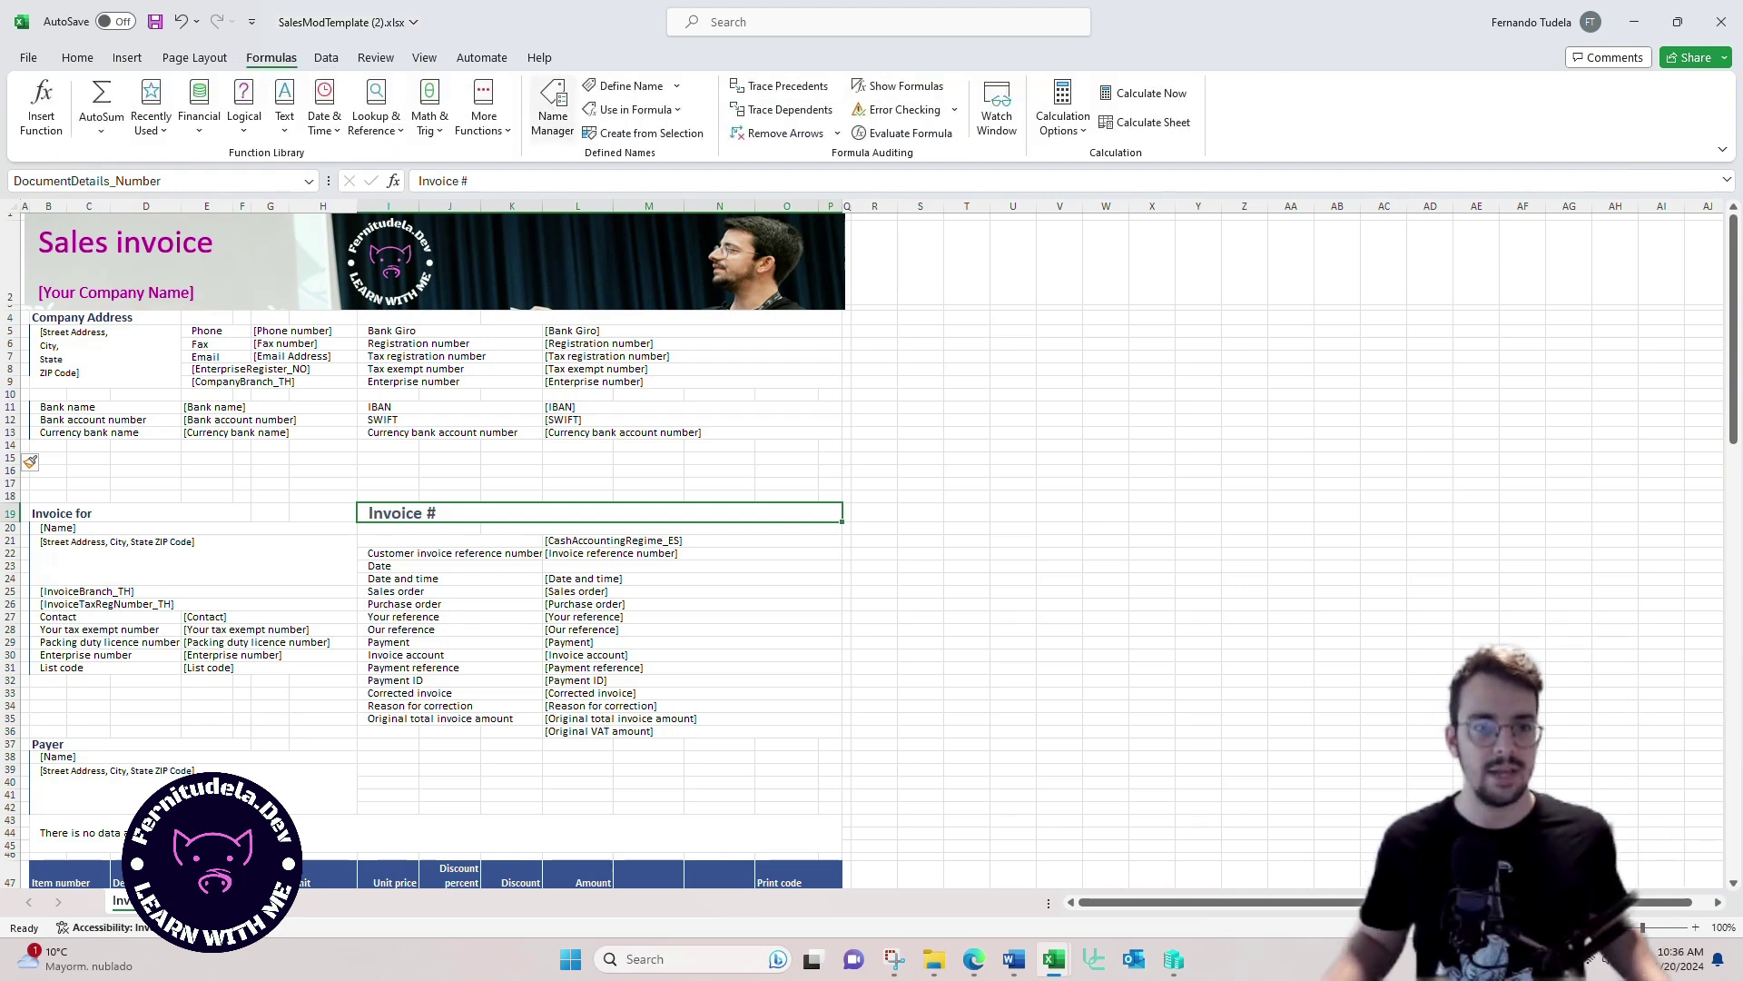
click(553, 107)
scroll(1163, 397, down, 2)
scroll(1163, 397, up, 2)
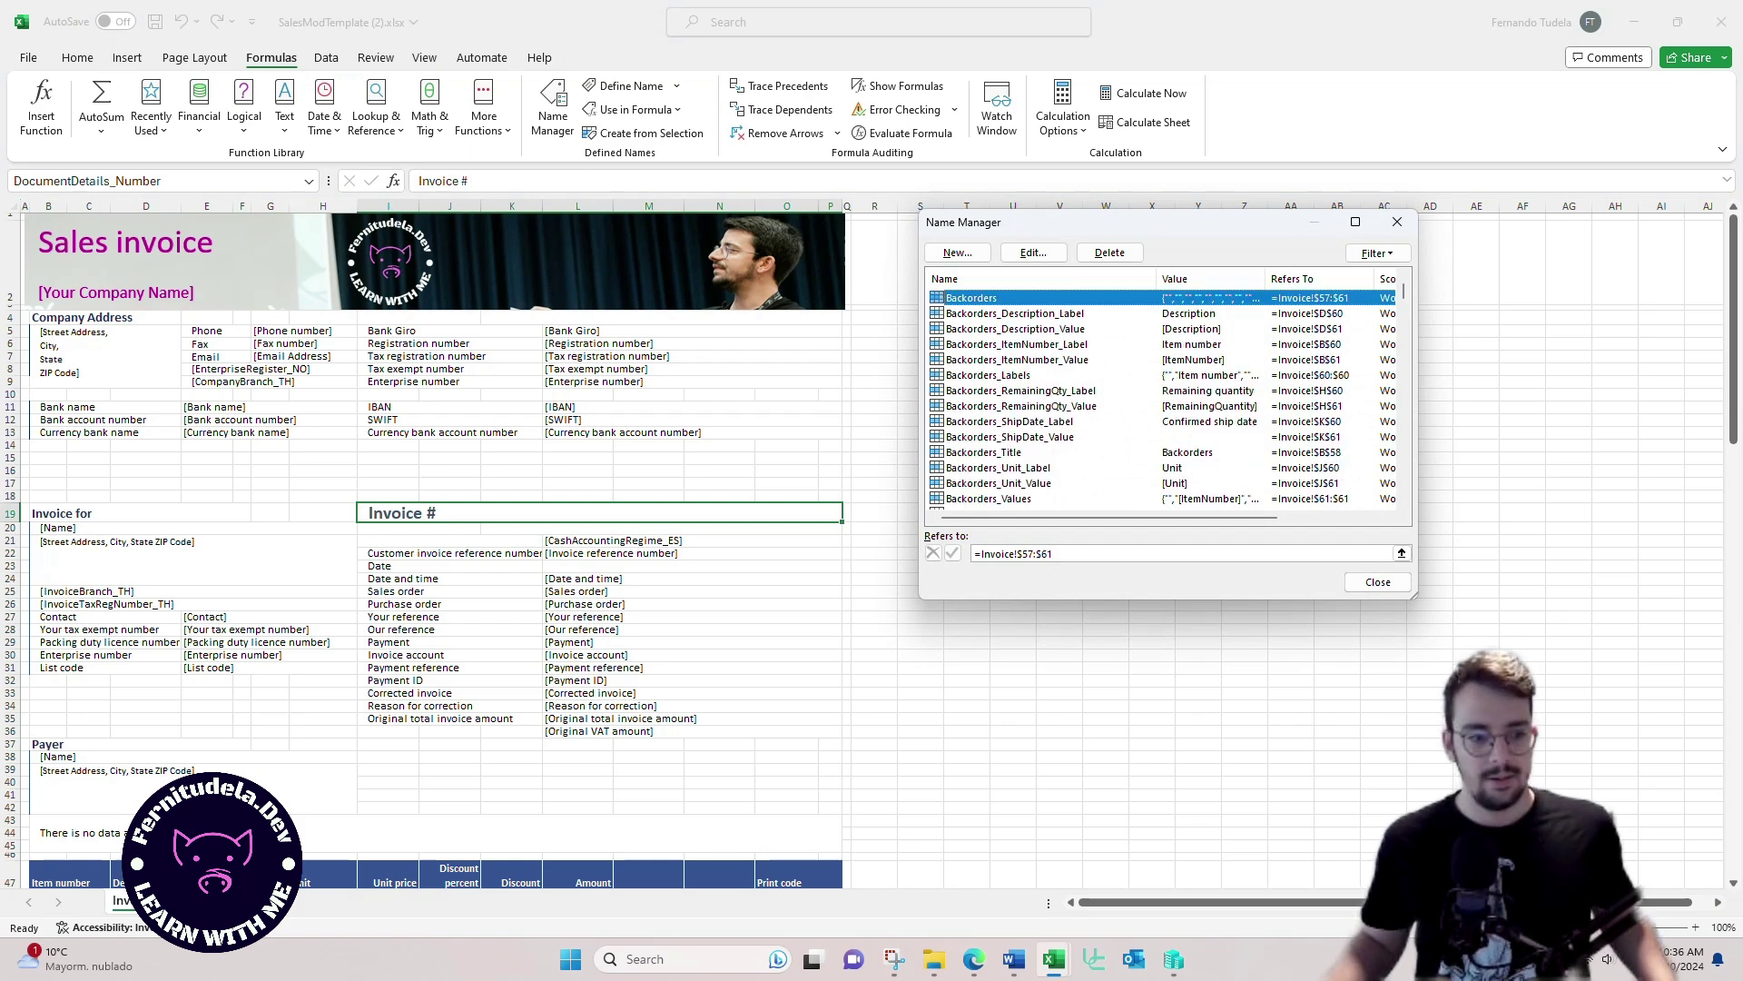
scroll(1166, 399, down, 15)
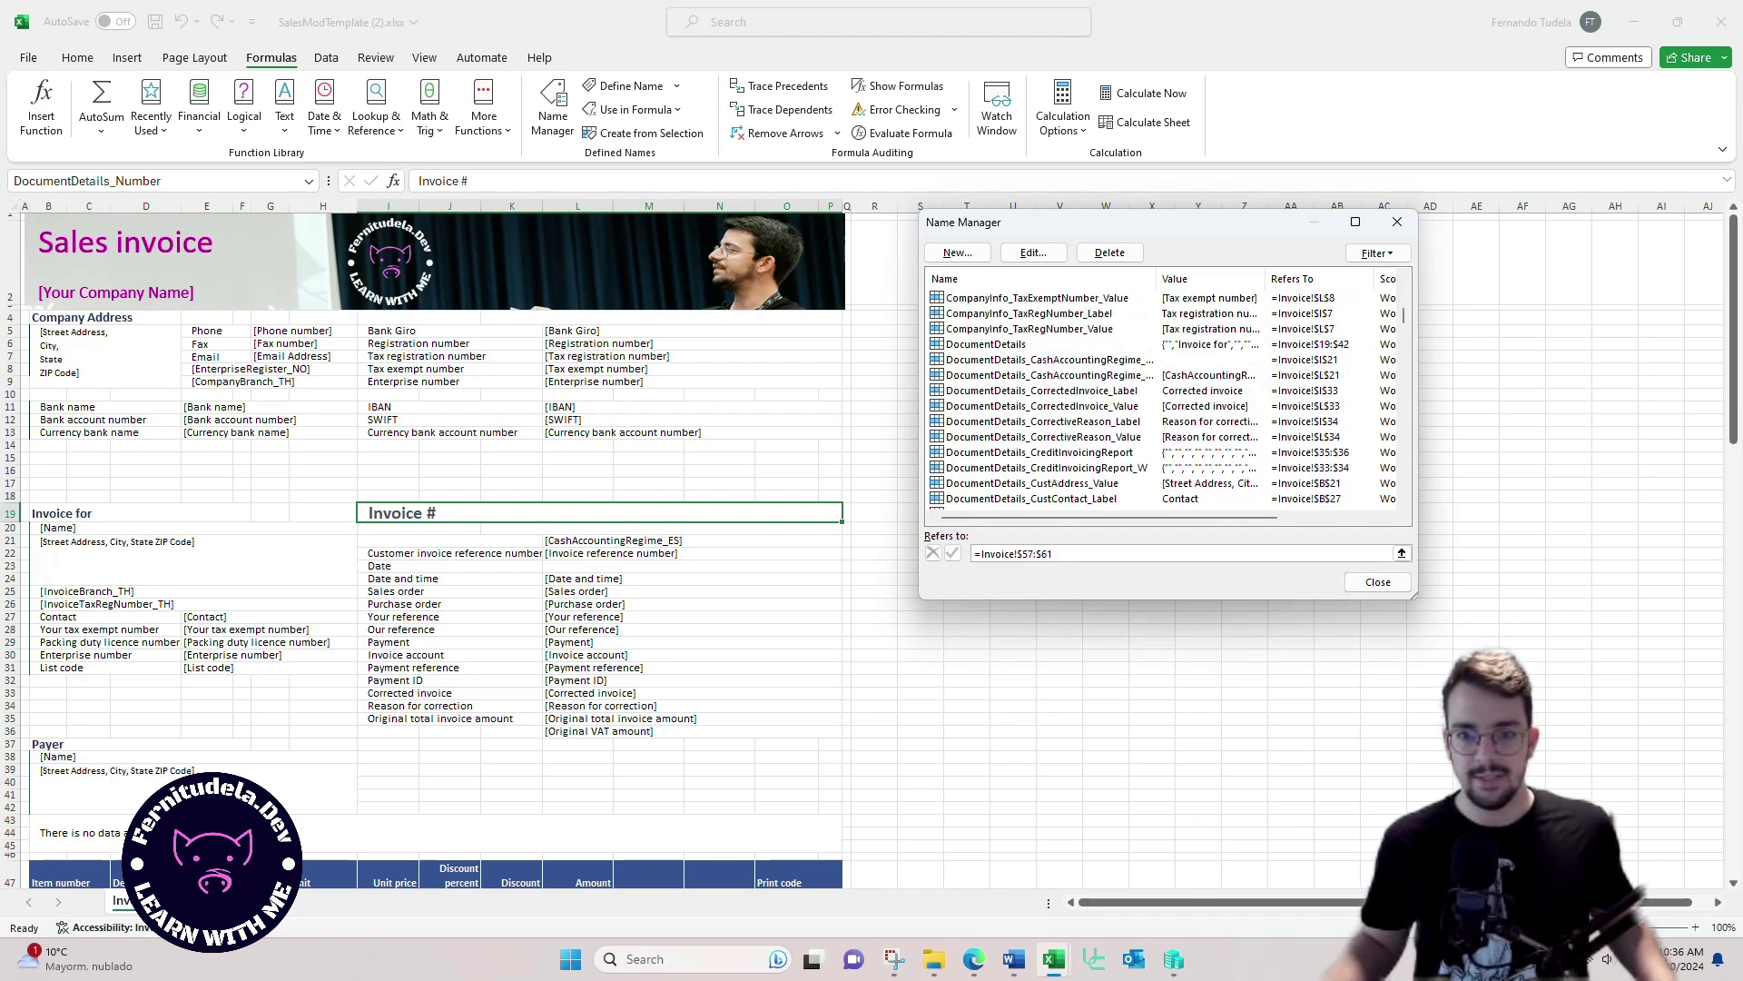
click(986, 344)
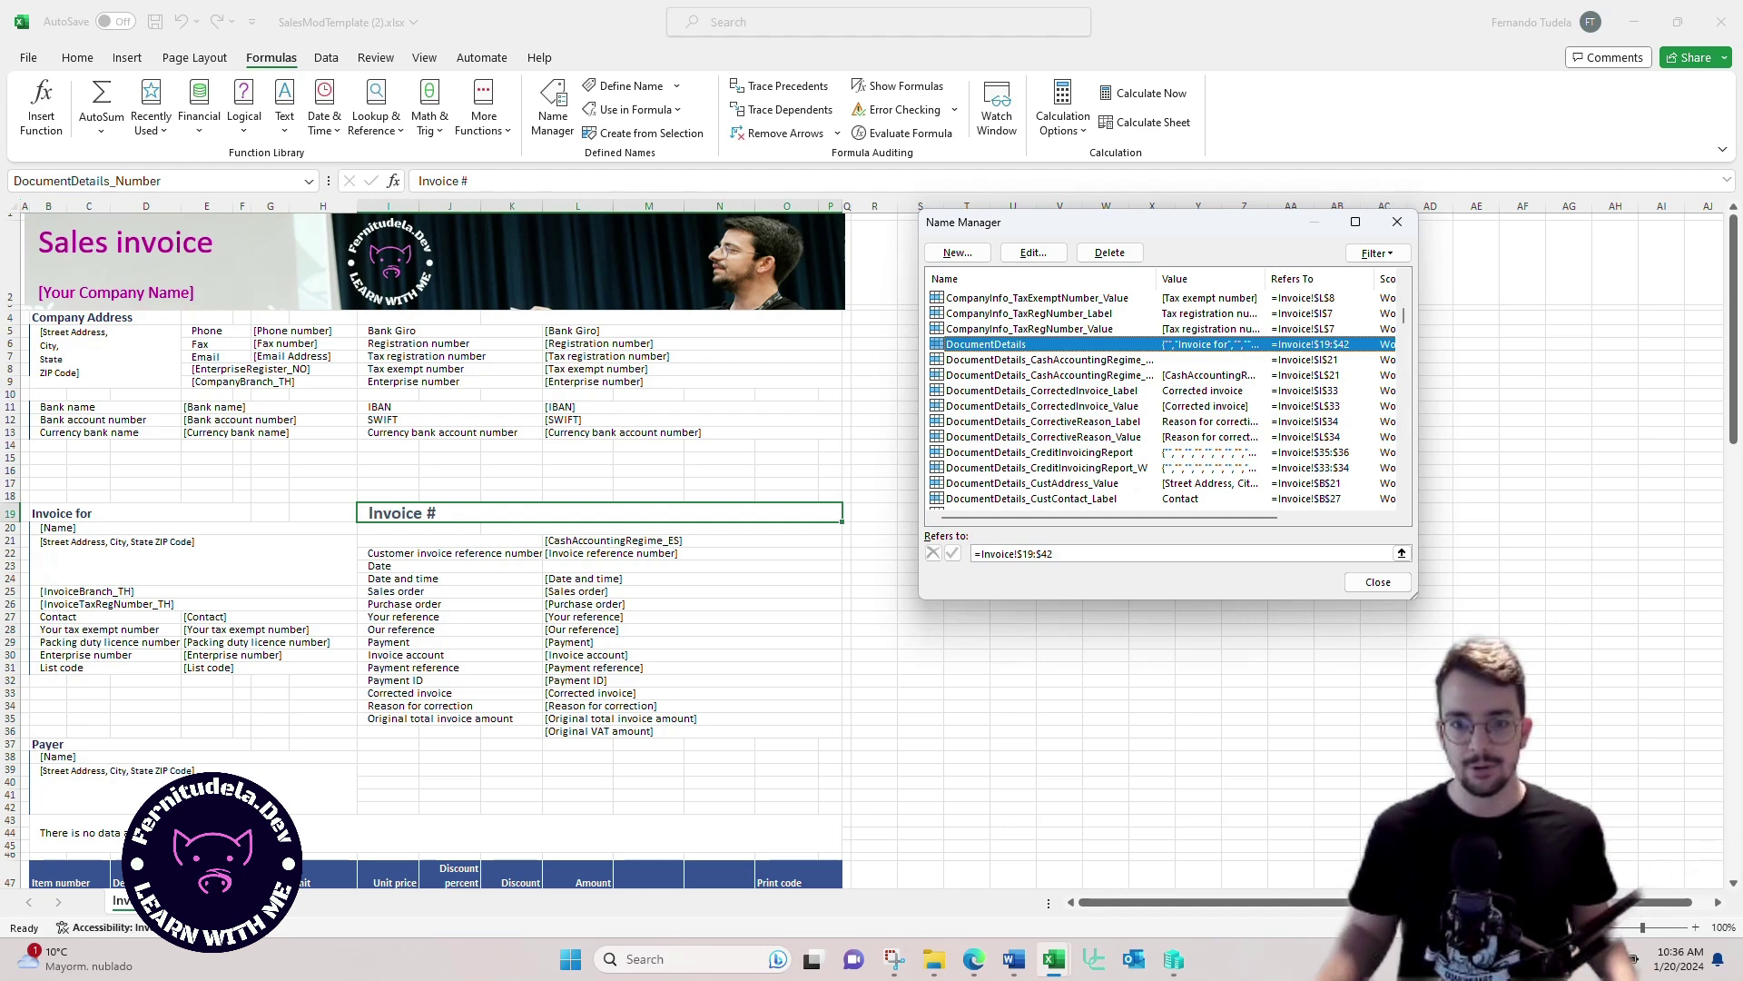
Step: Close the Name Manager and select the DocumentDetails named range to examine its extent on the sheet
click(1397, 221)
click(309, 180)
scroll(154, 454, up, 5)
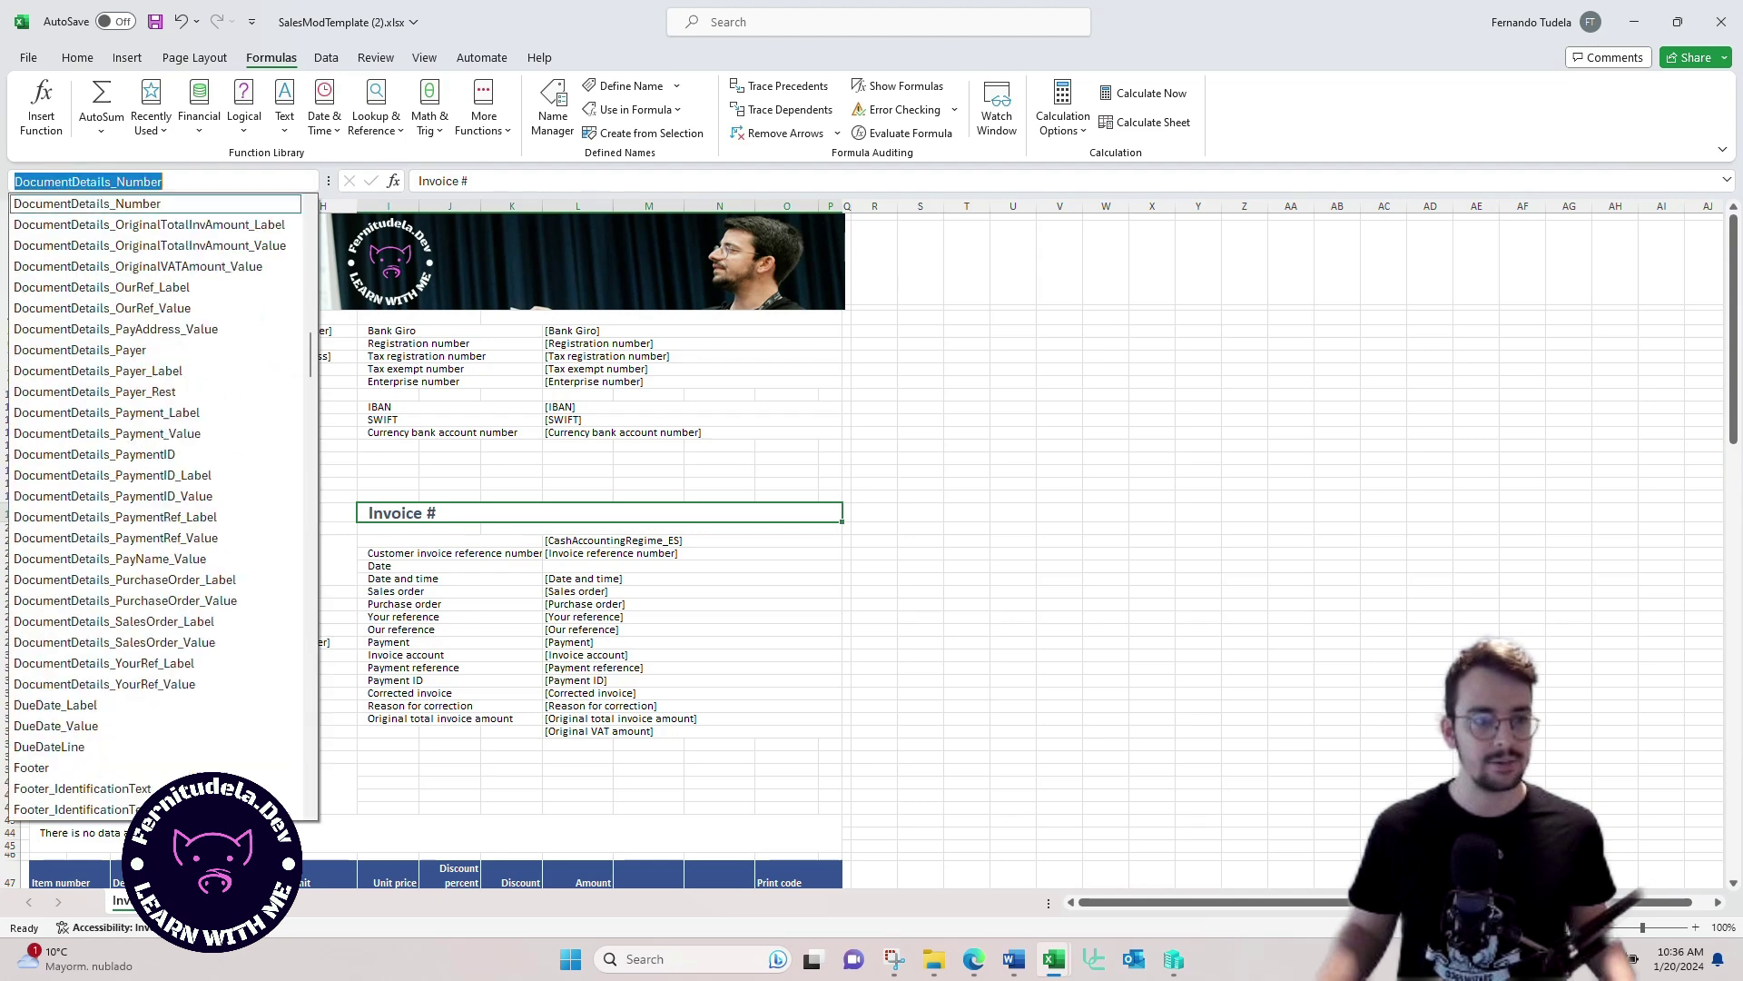
scroll(154, 453, up, 12)
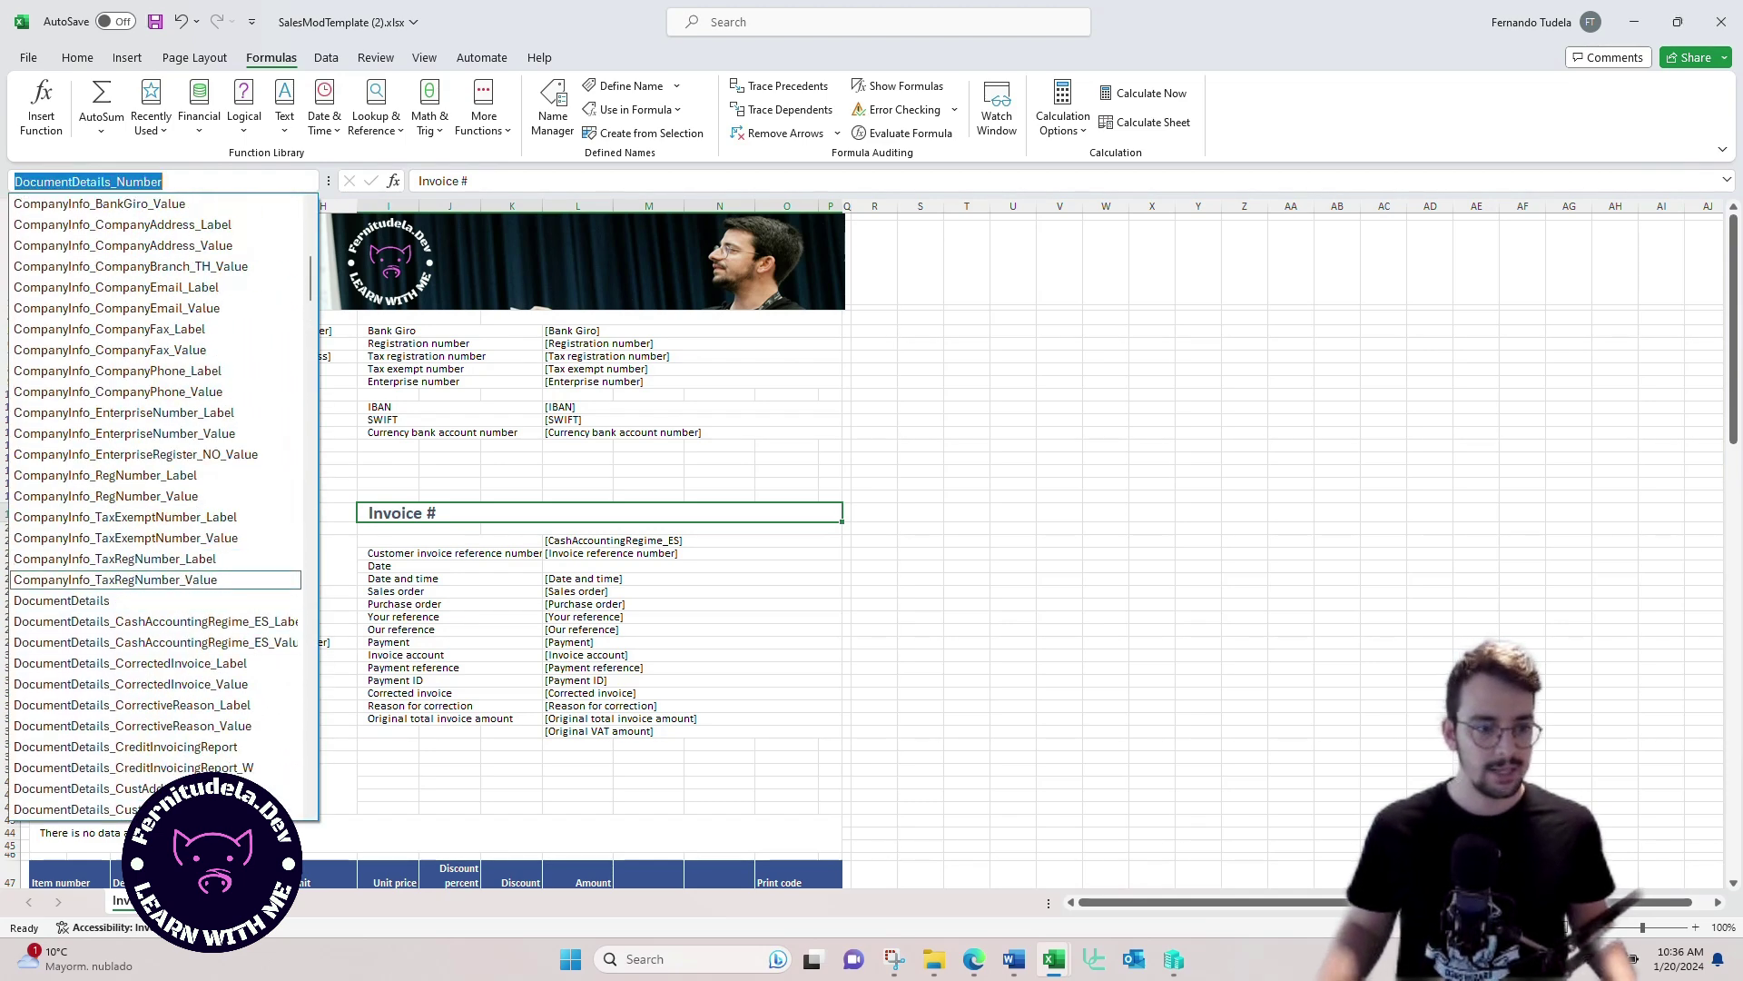
click(338, 591)
click(309, 181)
scroll(154, 545, up, 10)
scroll(154, 645, up, 2)
click(154, 434)
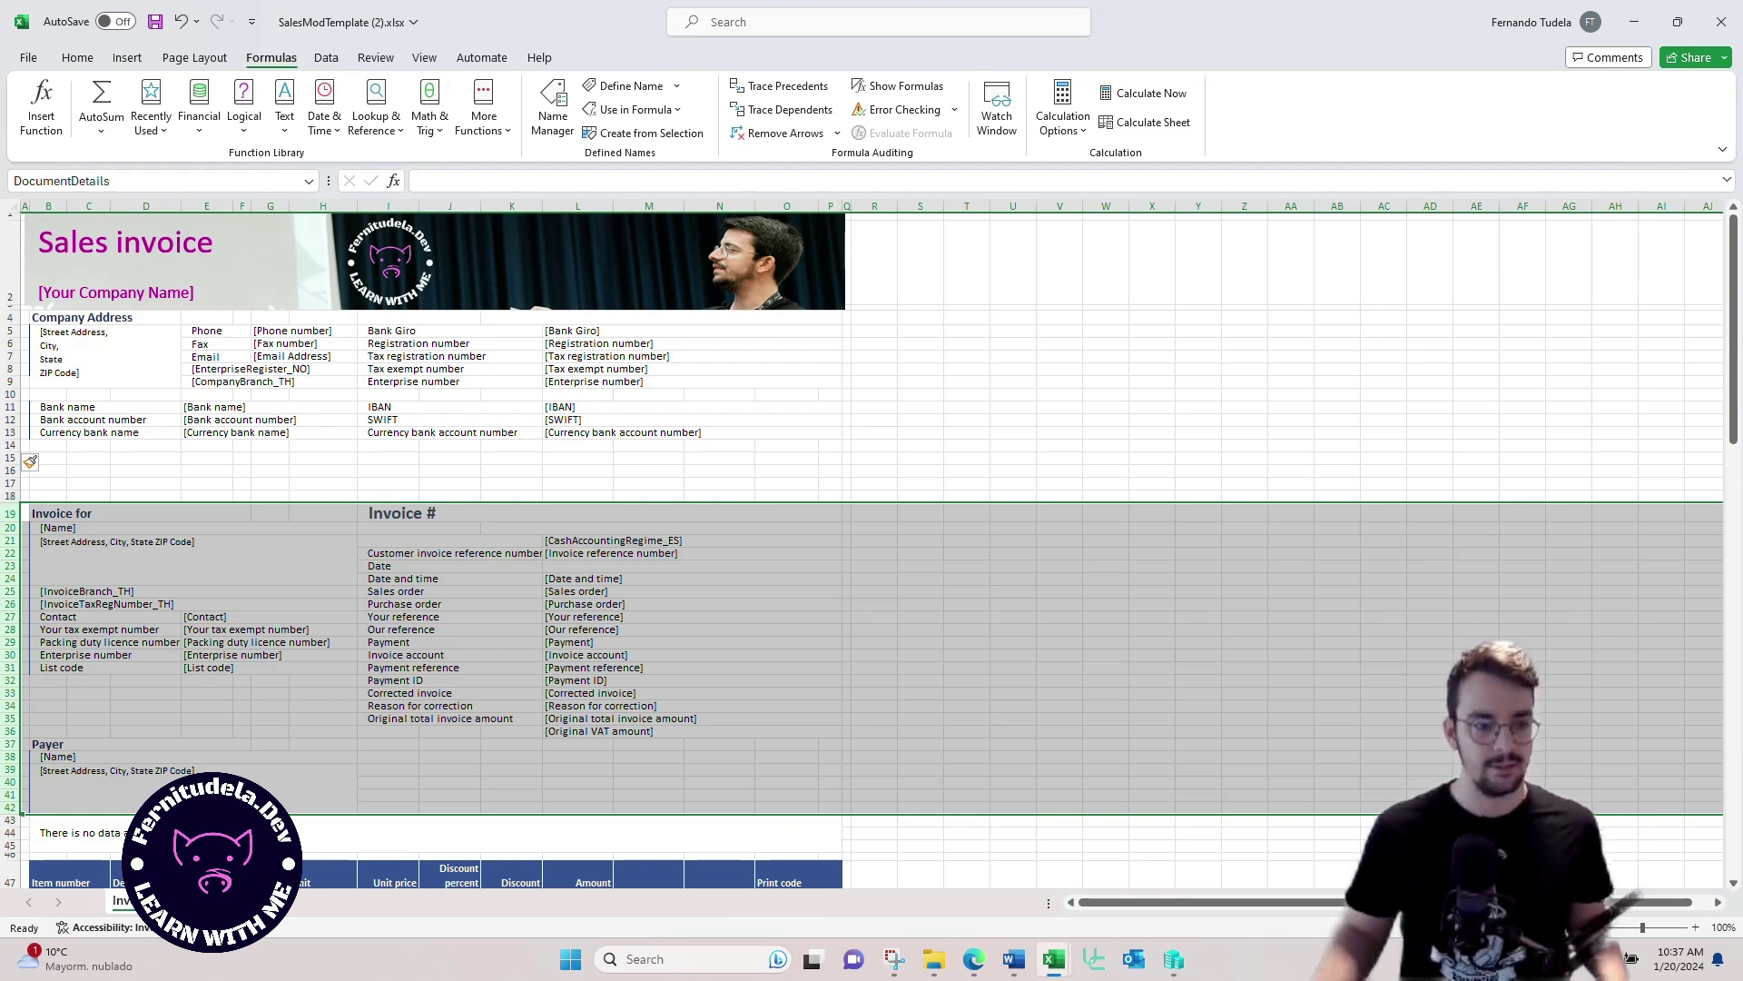
Step: Insert a blank row above the Payer row, at row 37 inside the DocumentDetails range
click(47, 744)
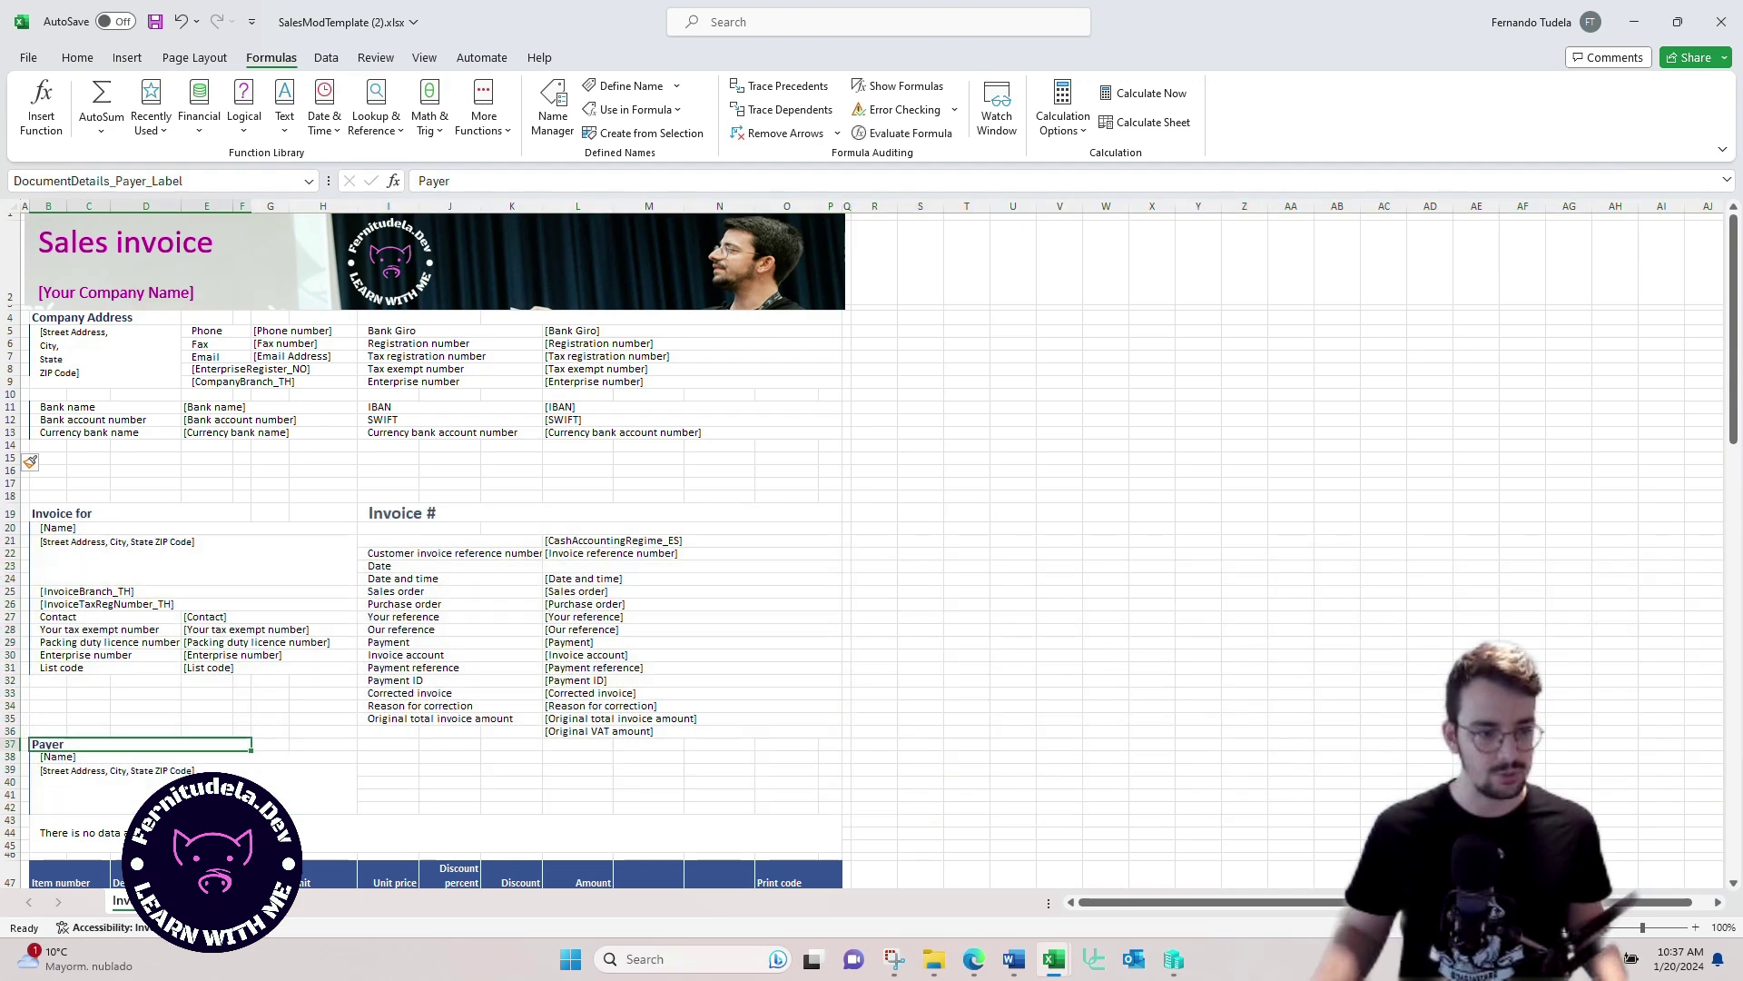
click(11, 743)
right_click(11, 743)
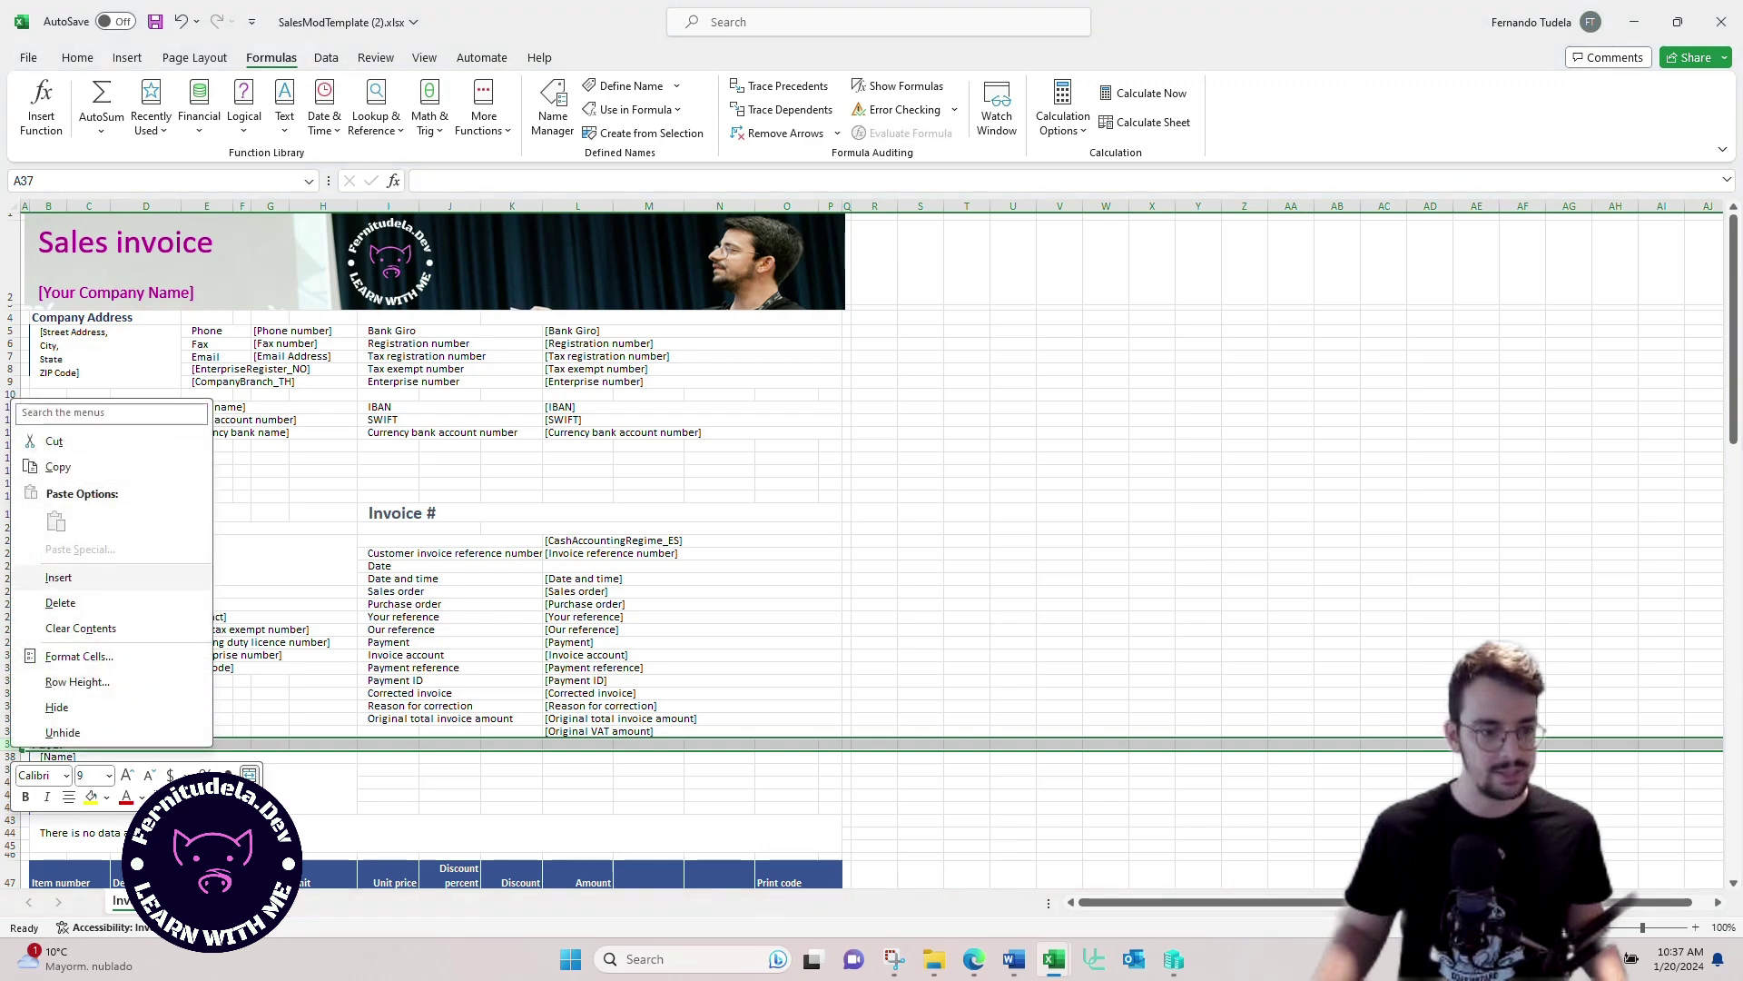
click(58, 578)
Step: Select the DocumentDetails range again to check its extent around the added row
click(105, 642)
click(309, 180)
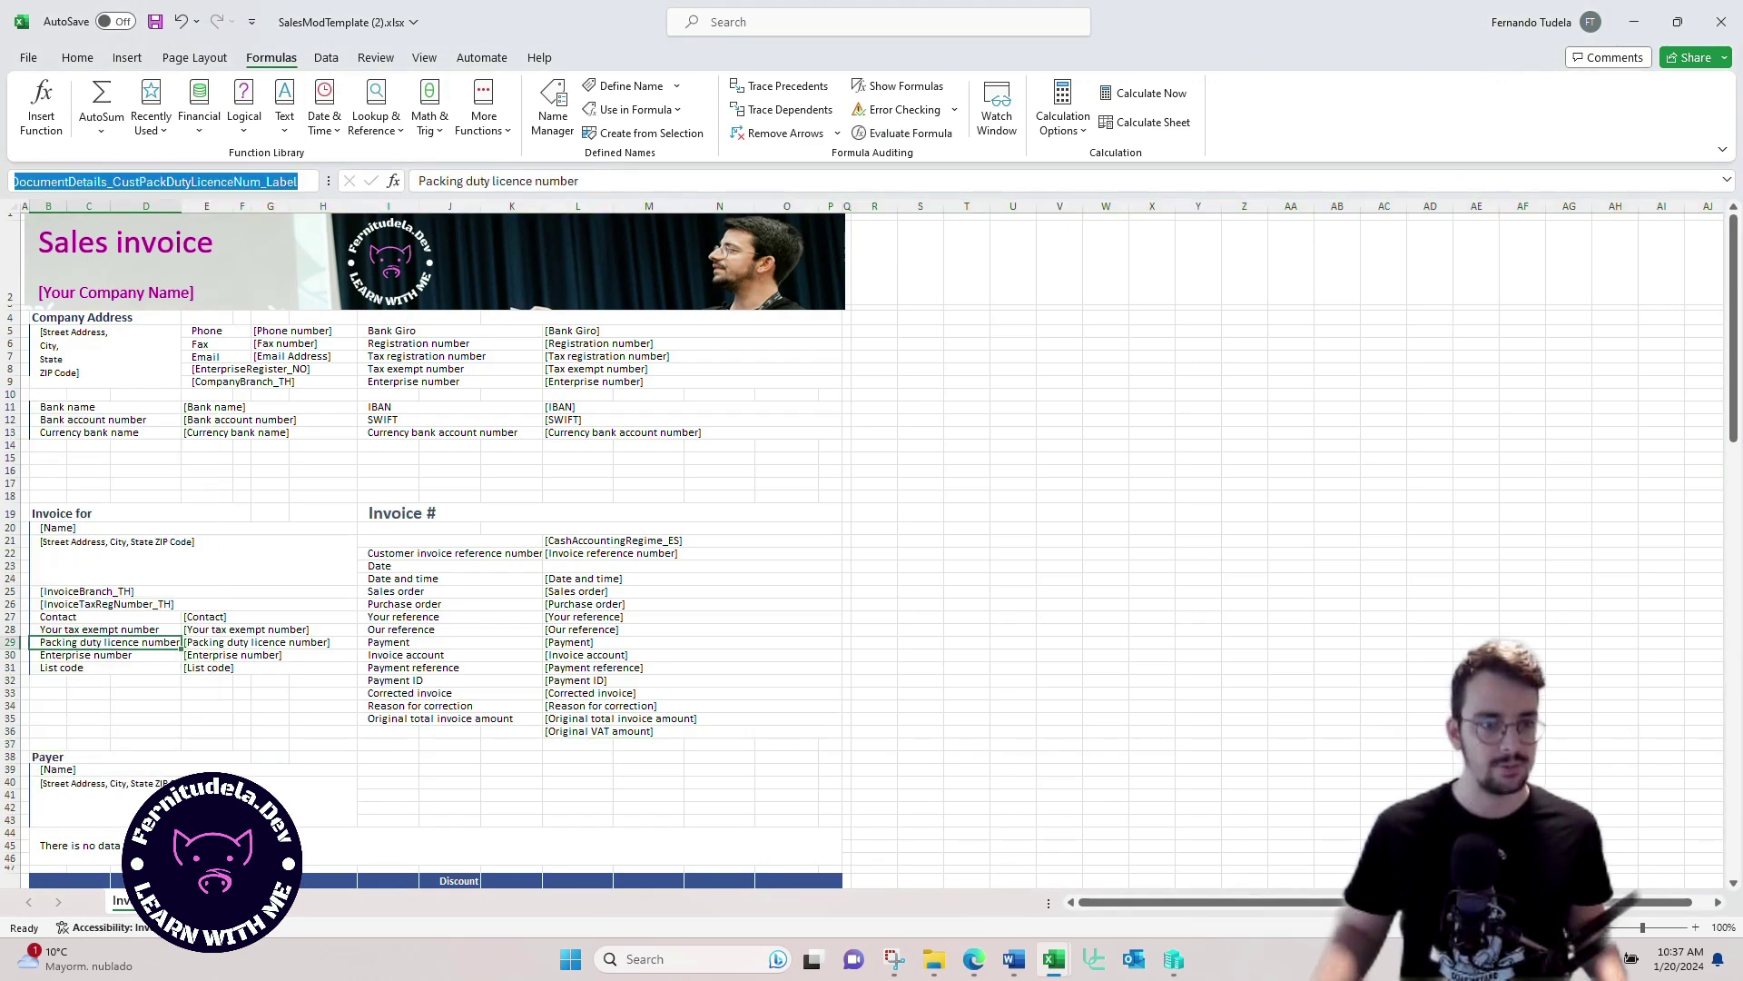
scroll(154, 560, up, 2)
scroll(155, 590, up, 7)
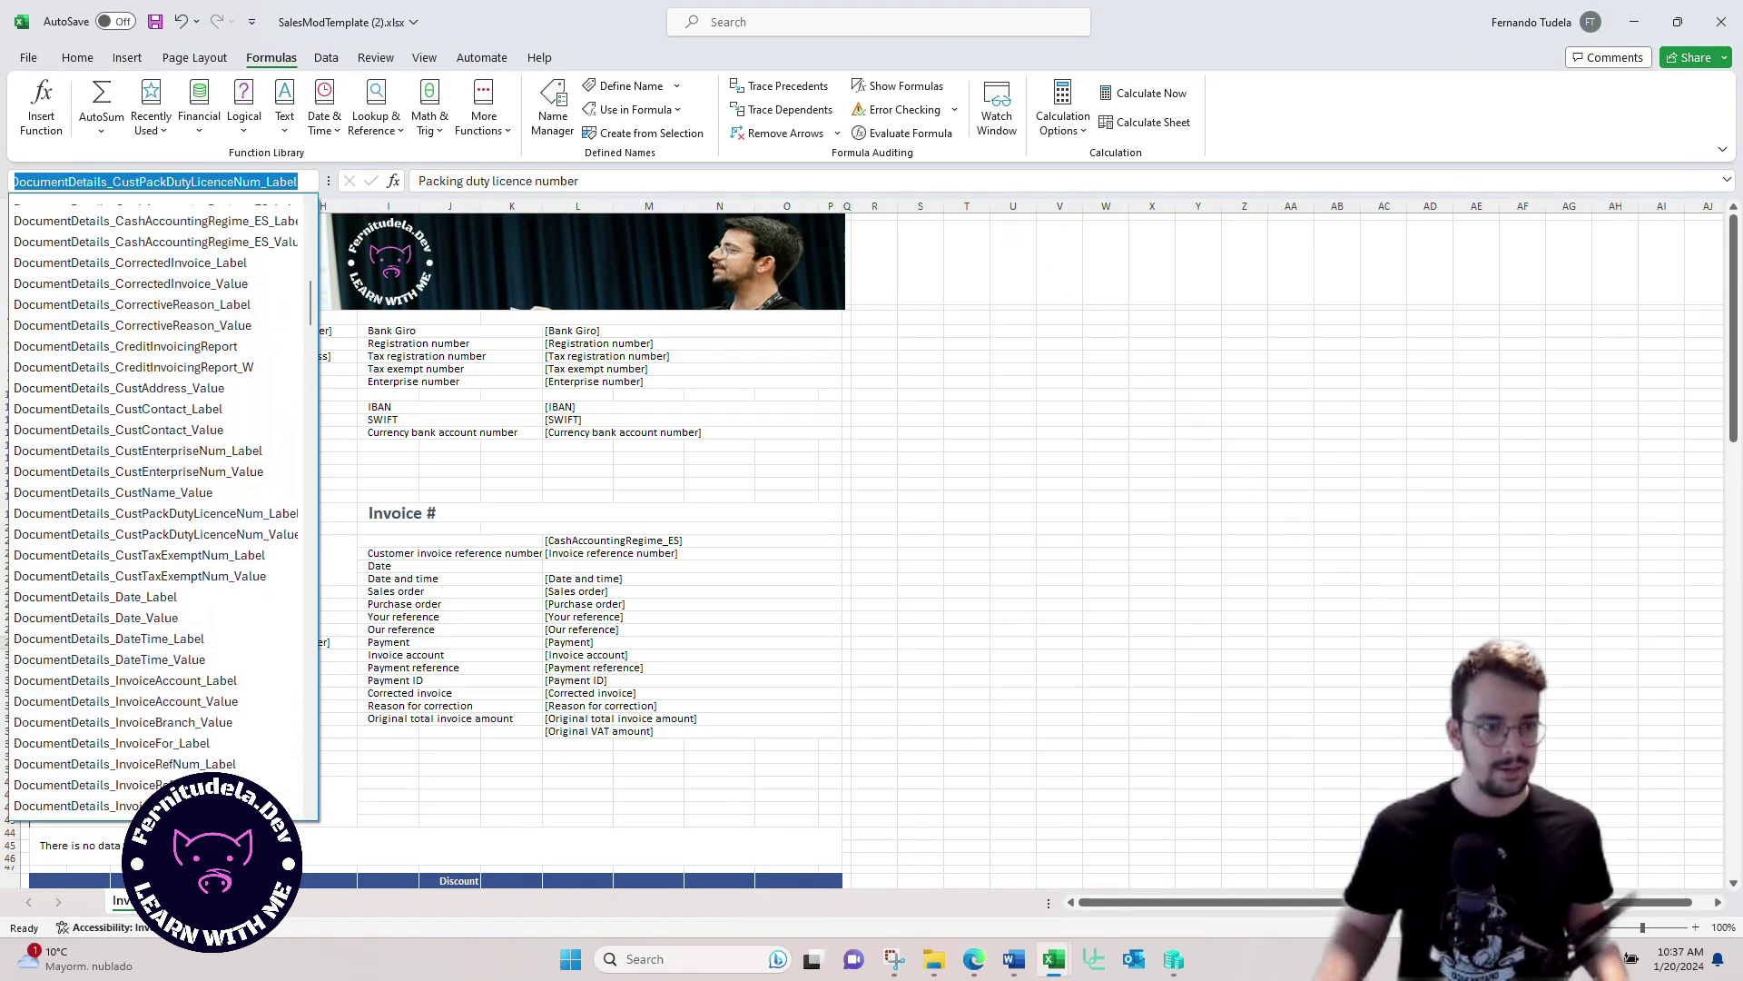
click(62, 454)
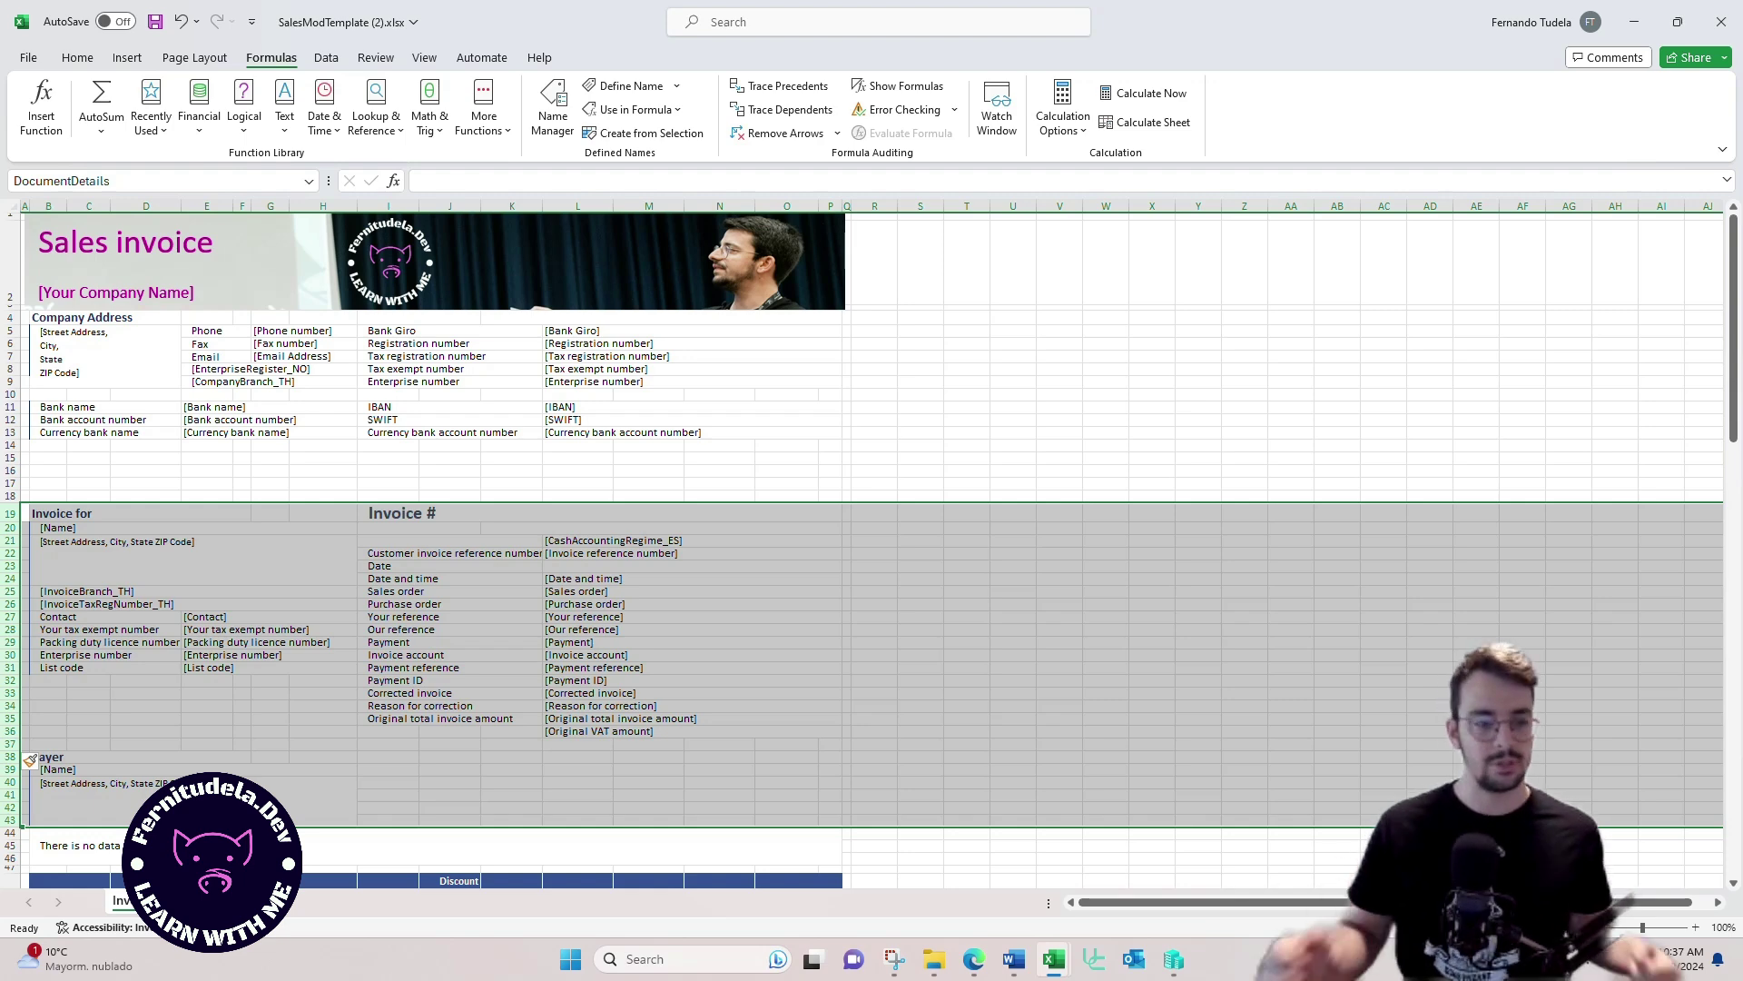
Step: Merge and center cells B15:H16 and cells B17:H18 as two separate blocks above the Invoice for section
click(322, 470)
click(48, 457)
drag(49, 459, 323, 471)
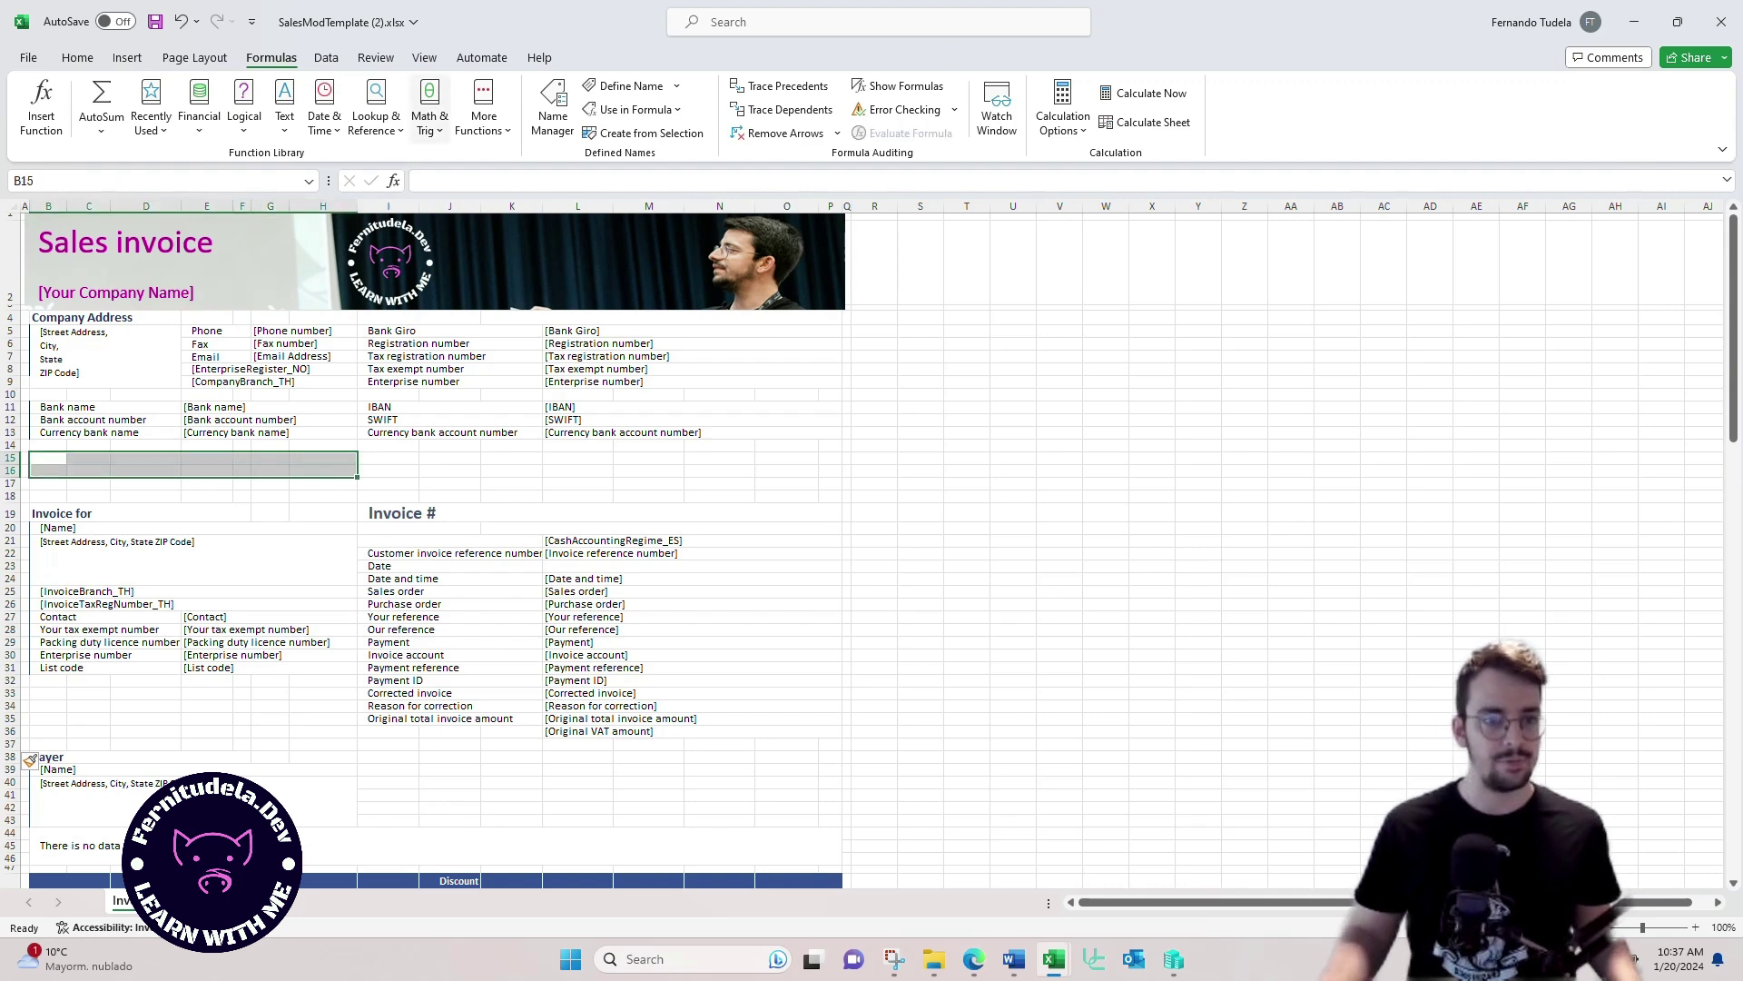
click(77, 57)
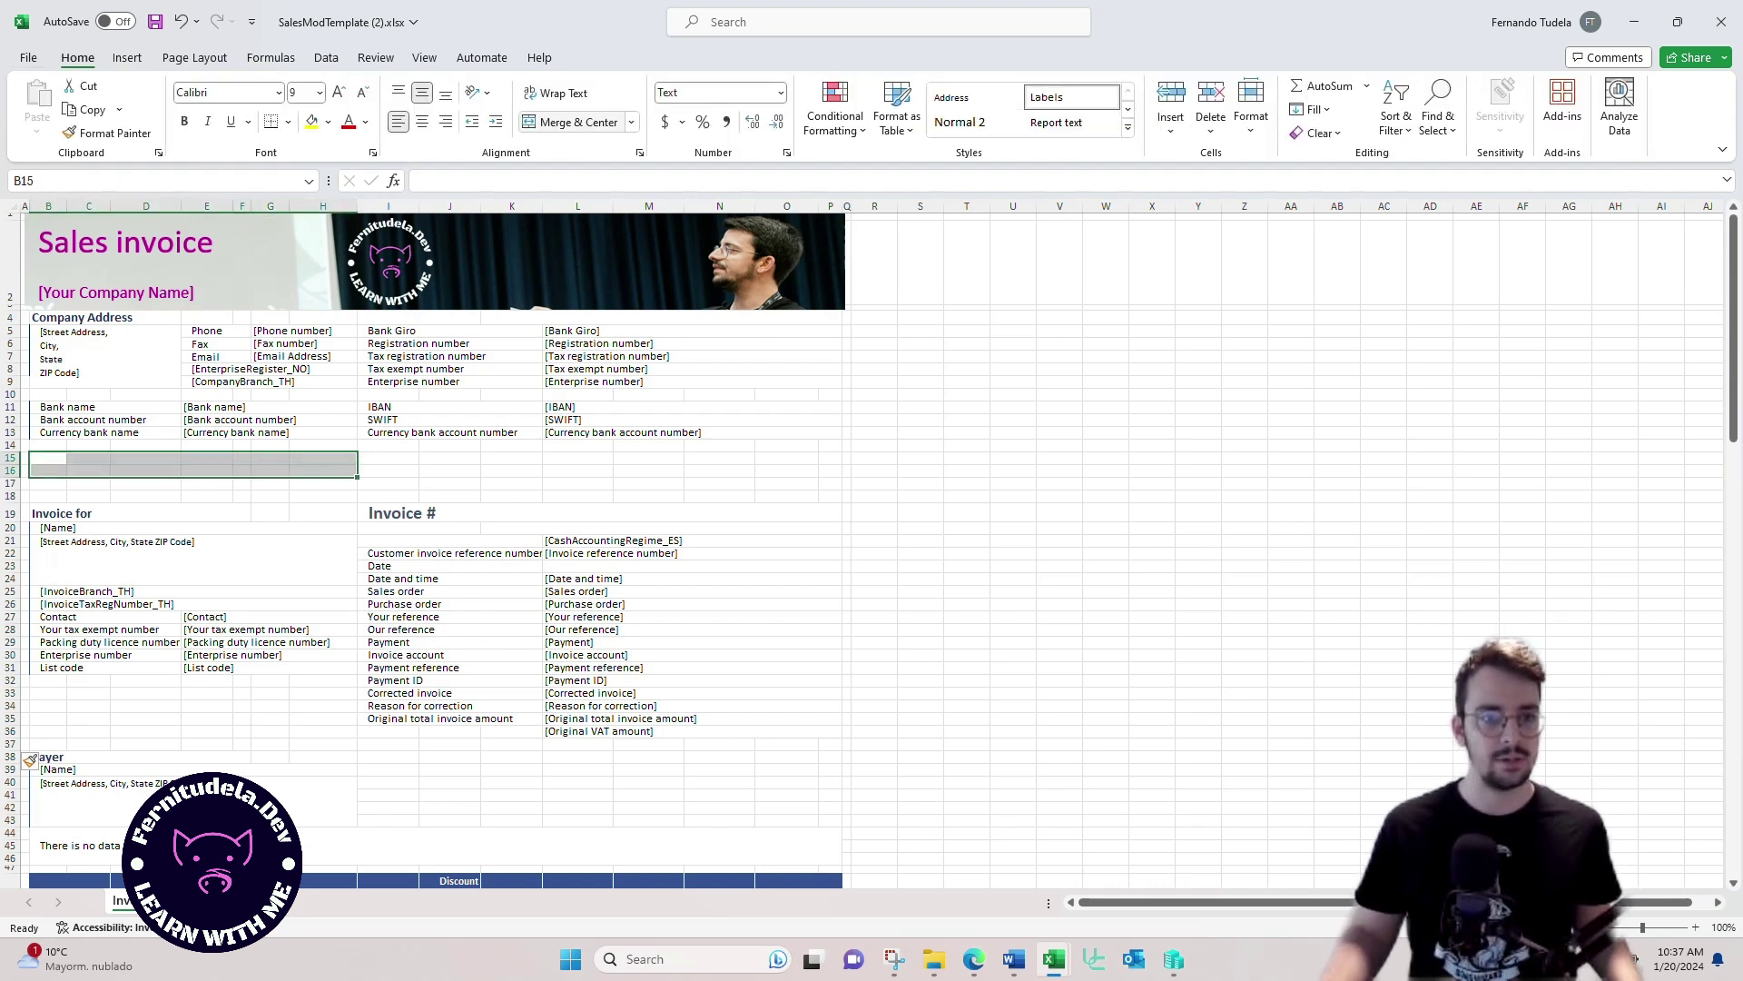
click(569, 121)
drag(48, 483, 322, 496)
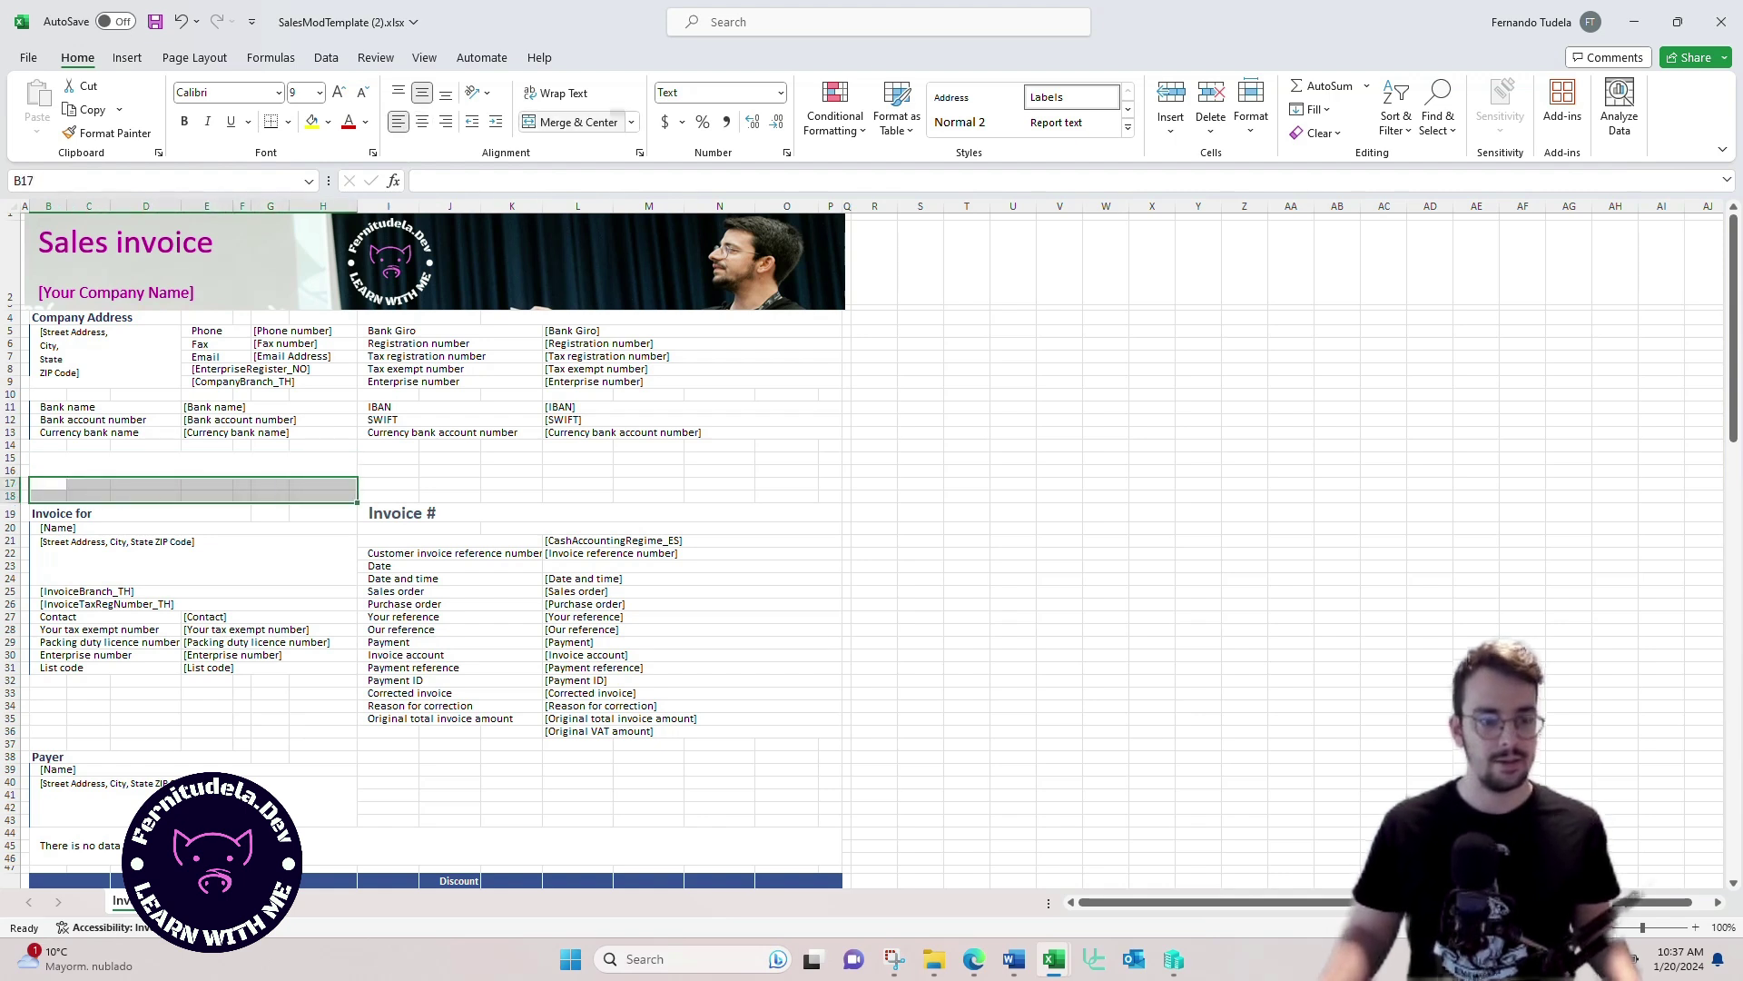
click(570, 122)
Step: Merge and center cells I15:O16 and cells I17:O18 as two separate blocks above the Invoice # heading
drag(372, 458, 788, 471)
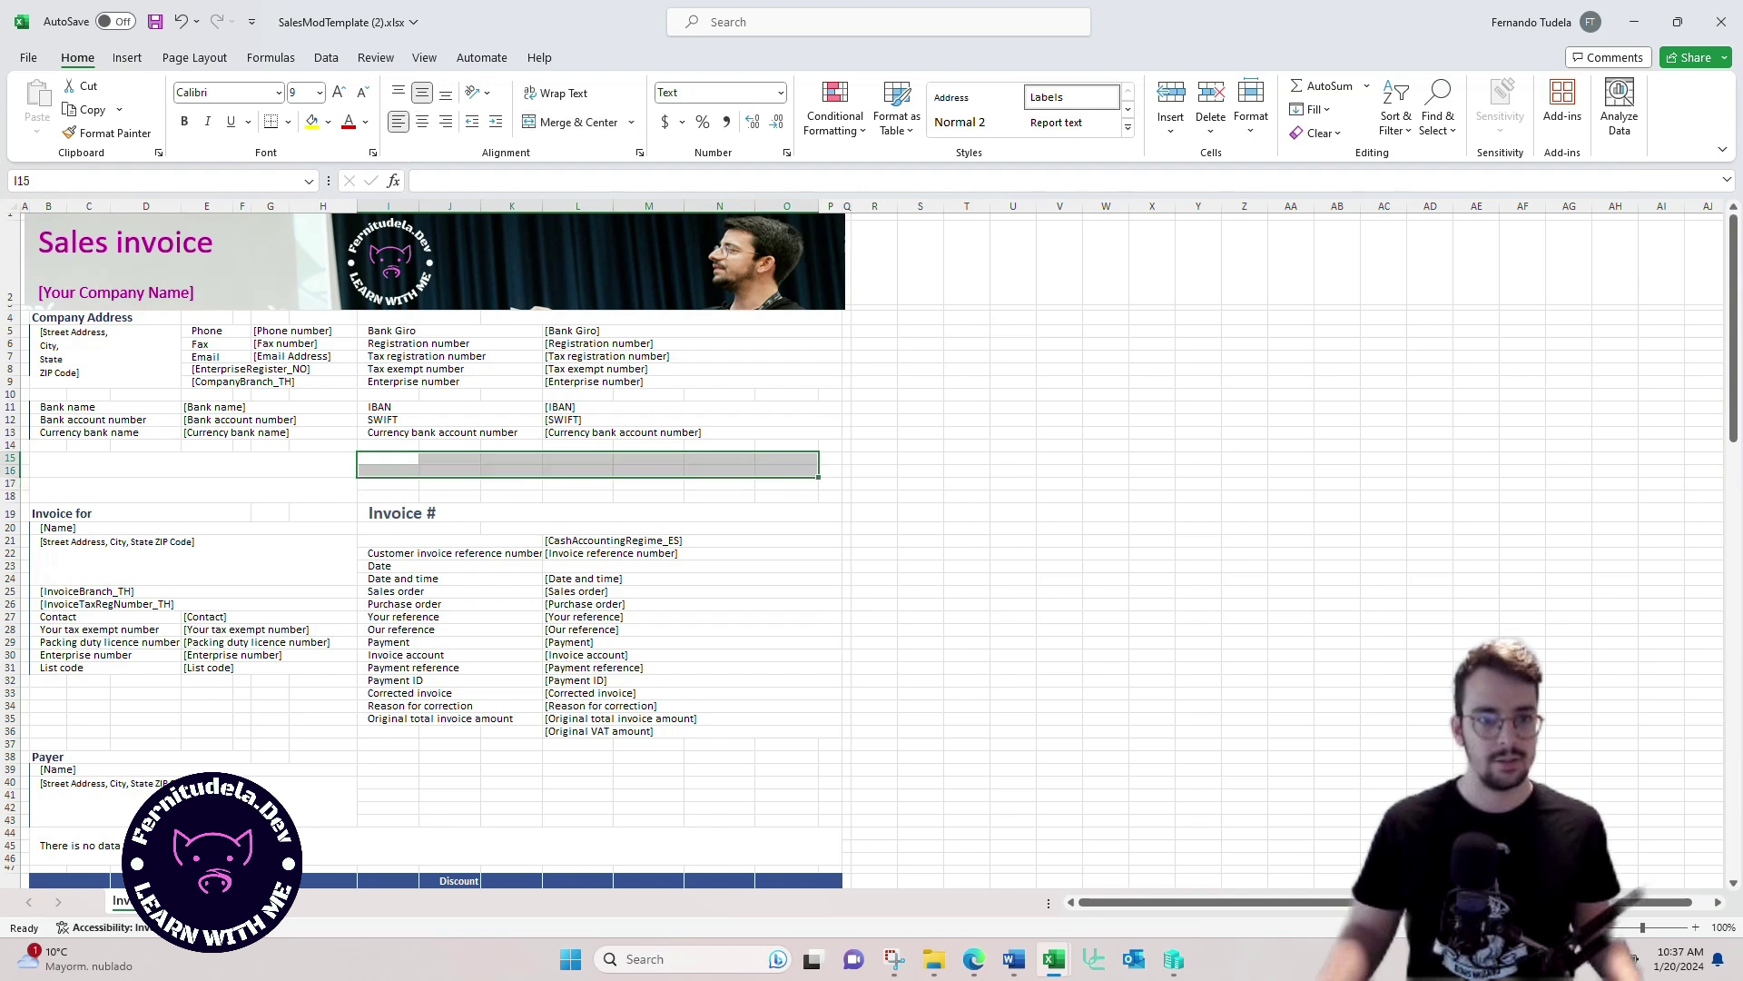
click(570, 122)
drag(388, 483, 786, 496)
click(570, 122)
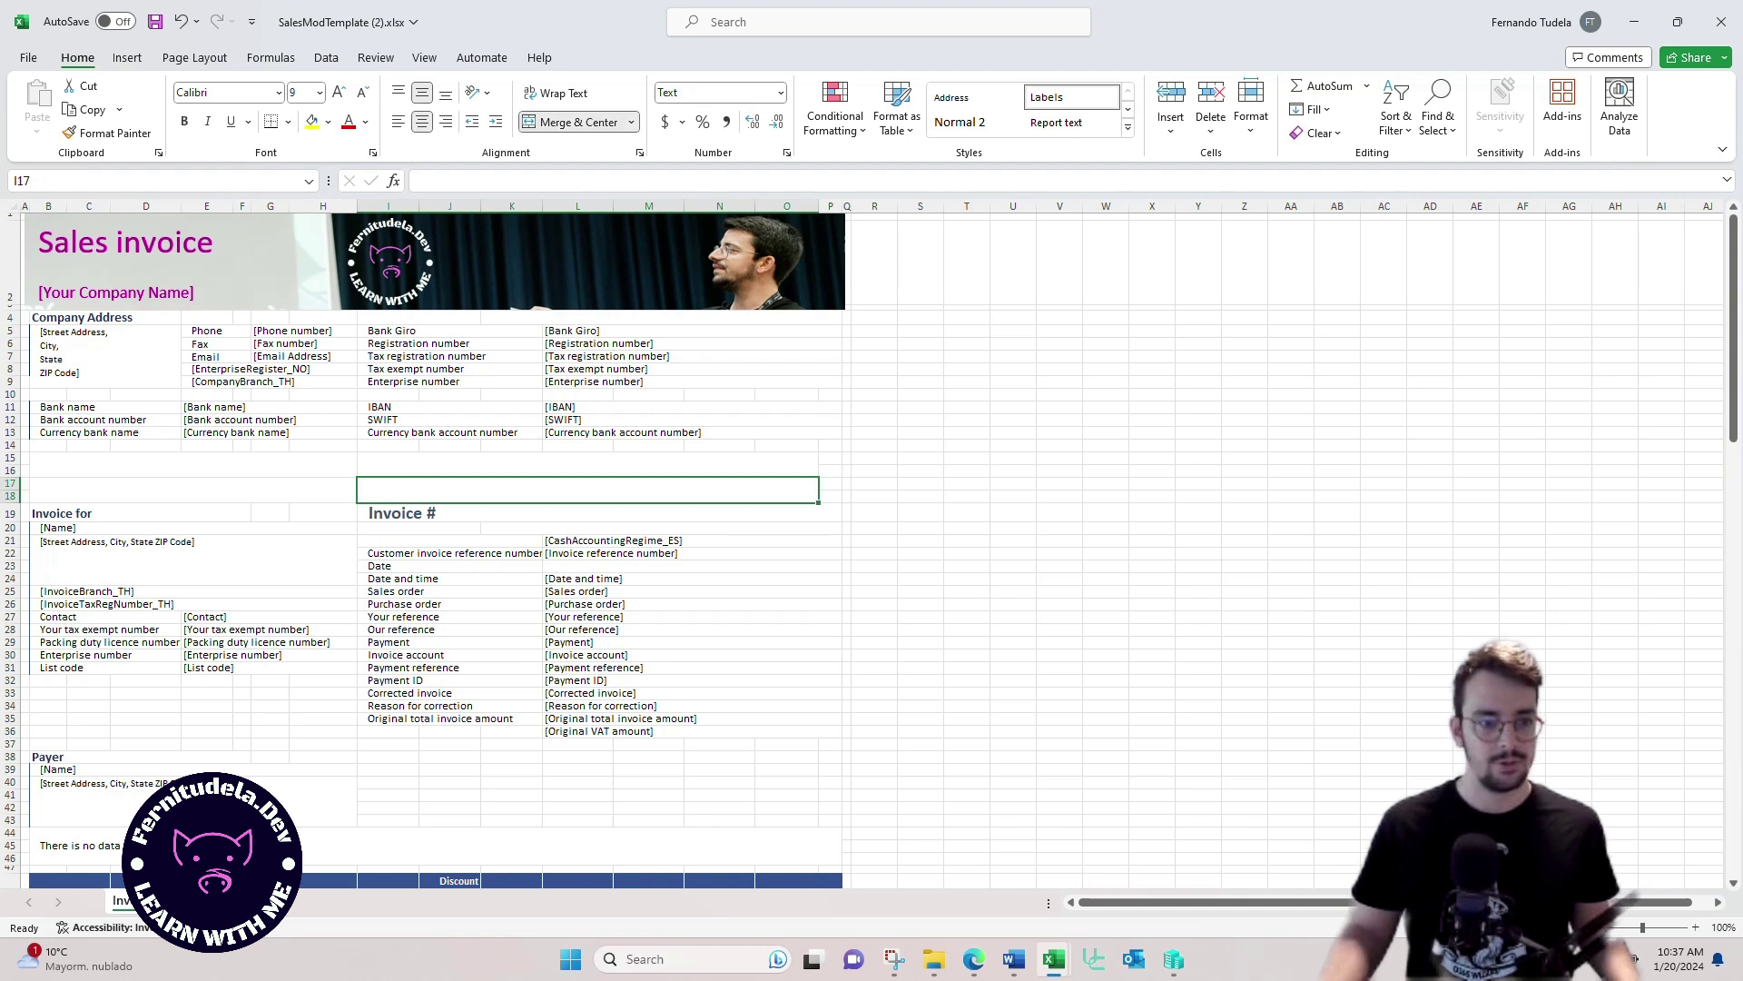
Step: Enter the labels "Blog:" in merged cell B15 and "Linkedin:" in merged cell B17
click(192, 464)
text(Blog:)
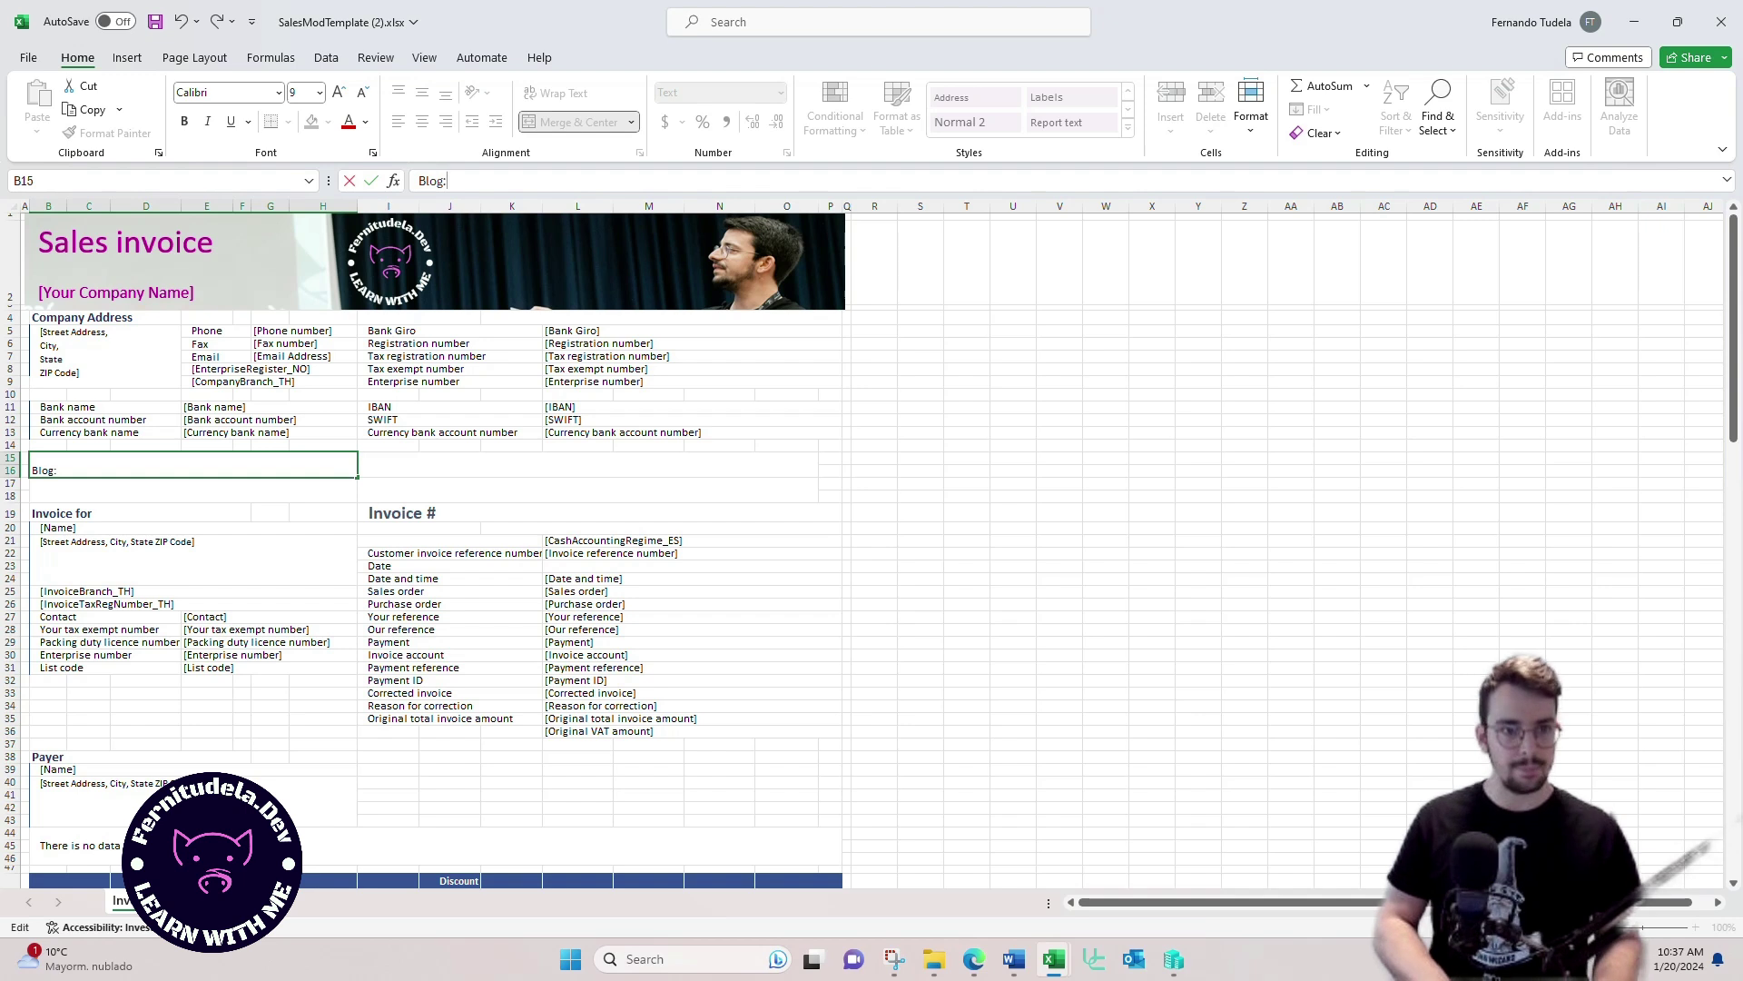
key(ctrl+Return)
key(Return)
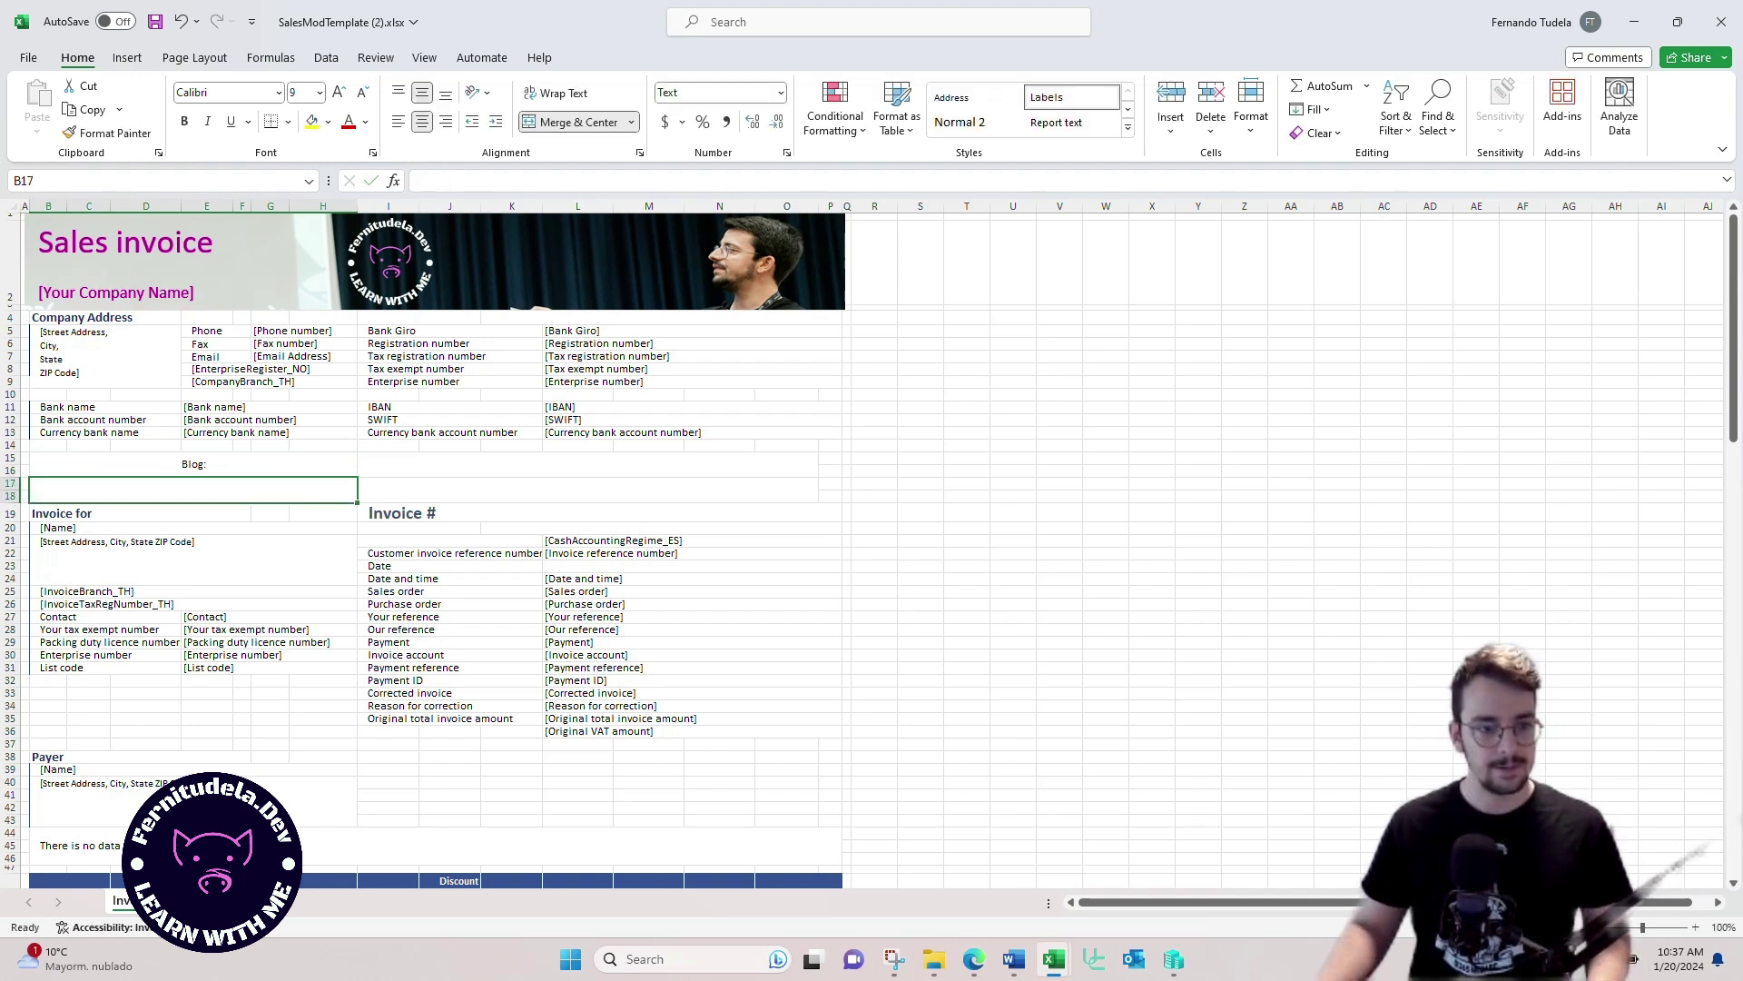
text(Link)
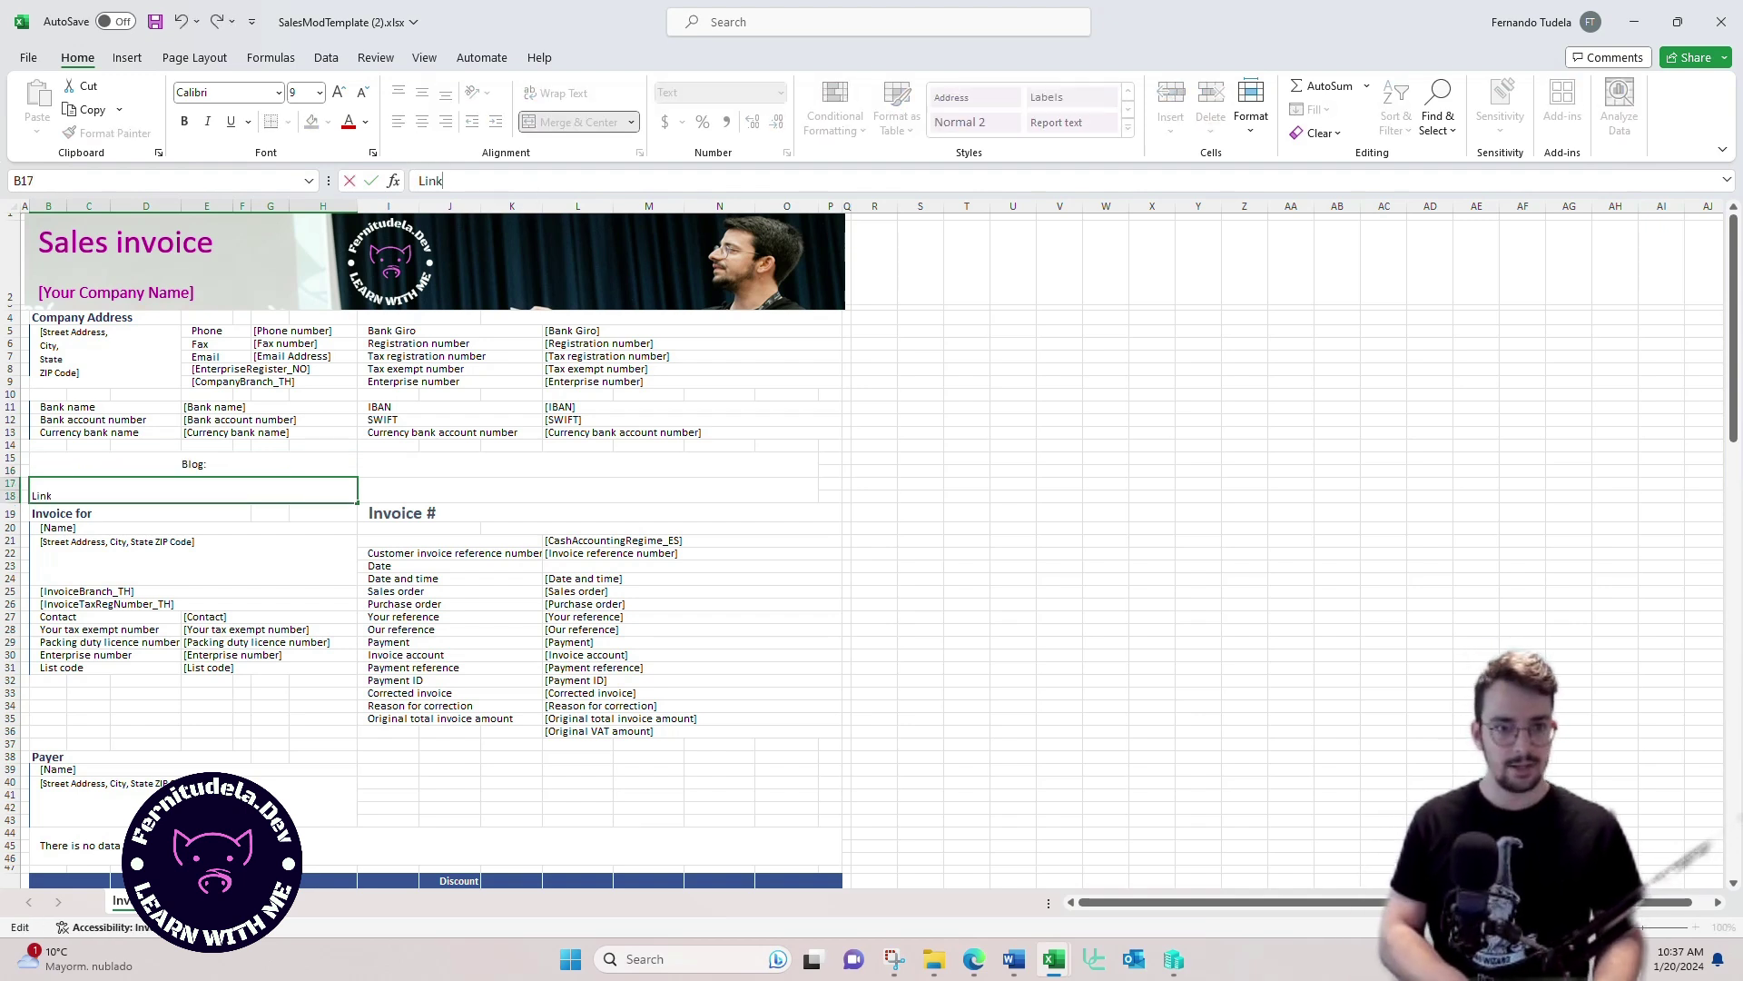
text(eding)
key(BackSpace)
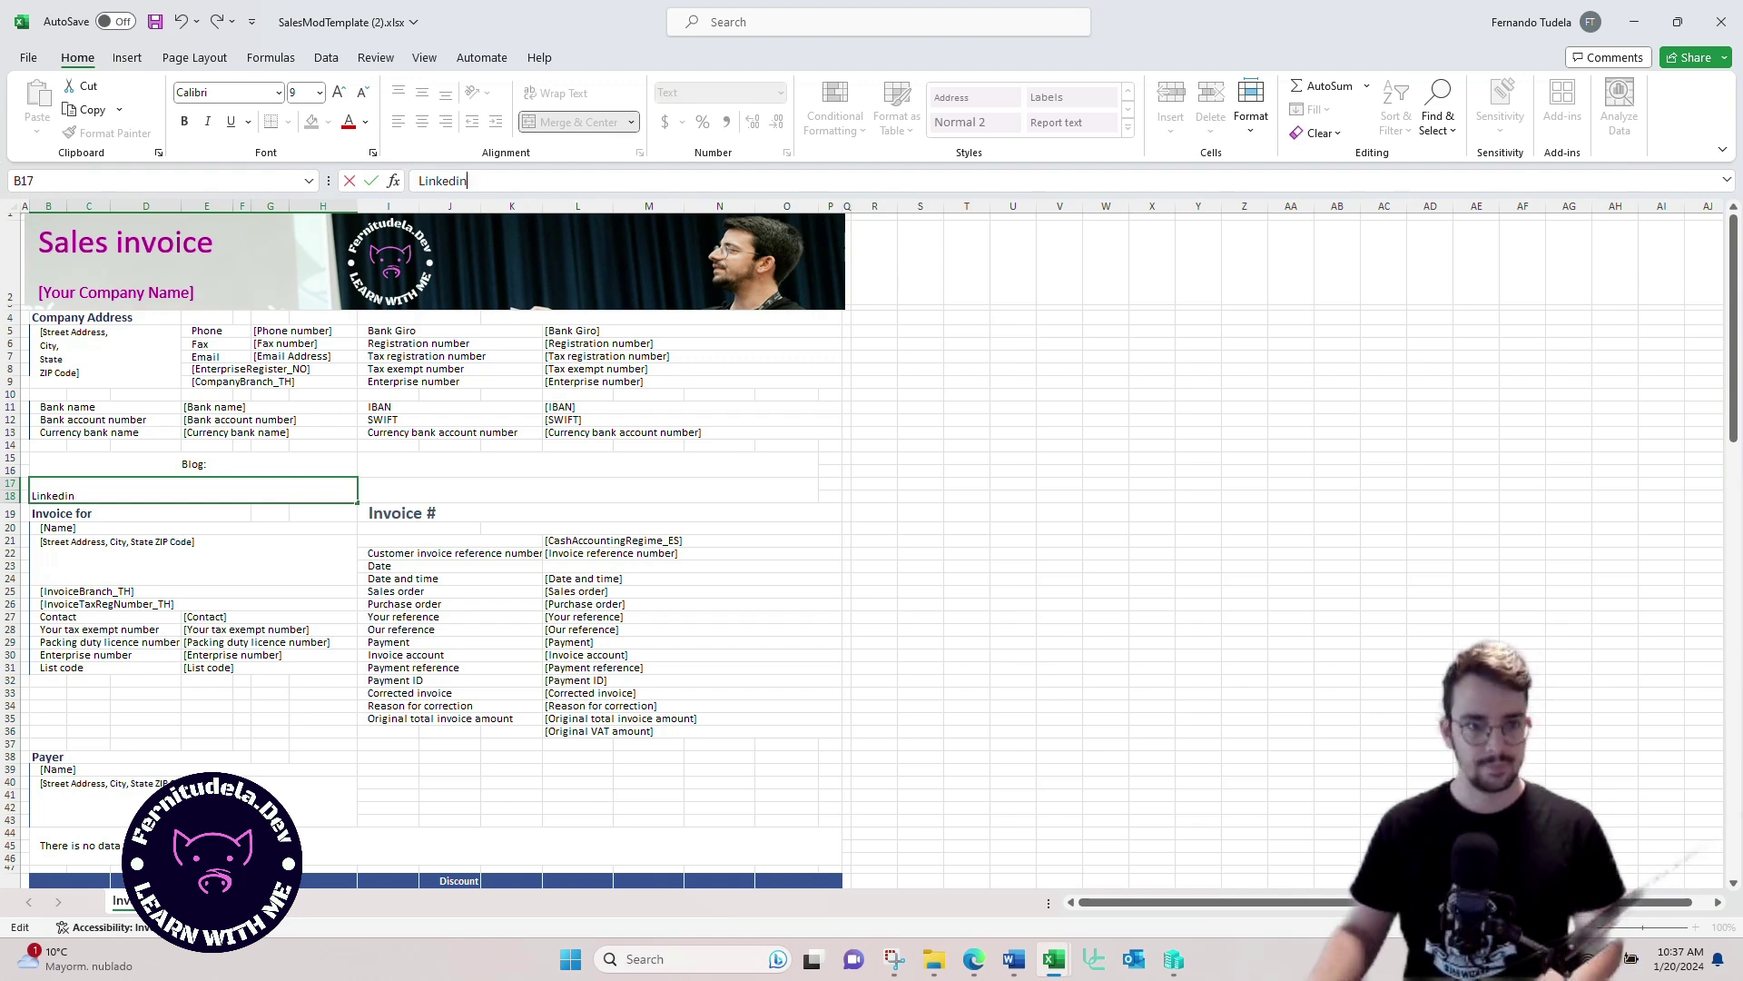
key(Tab)
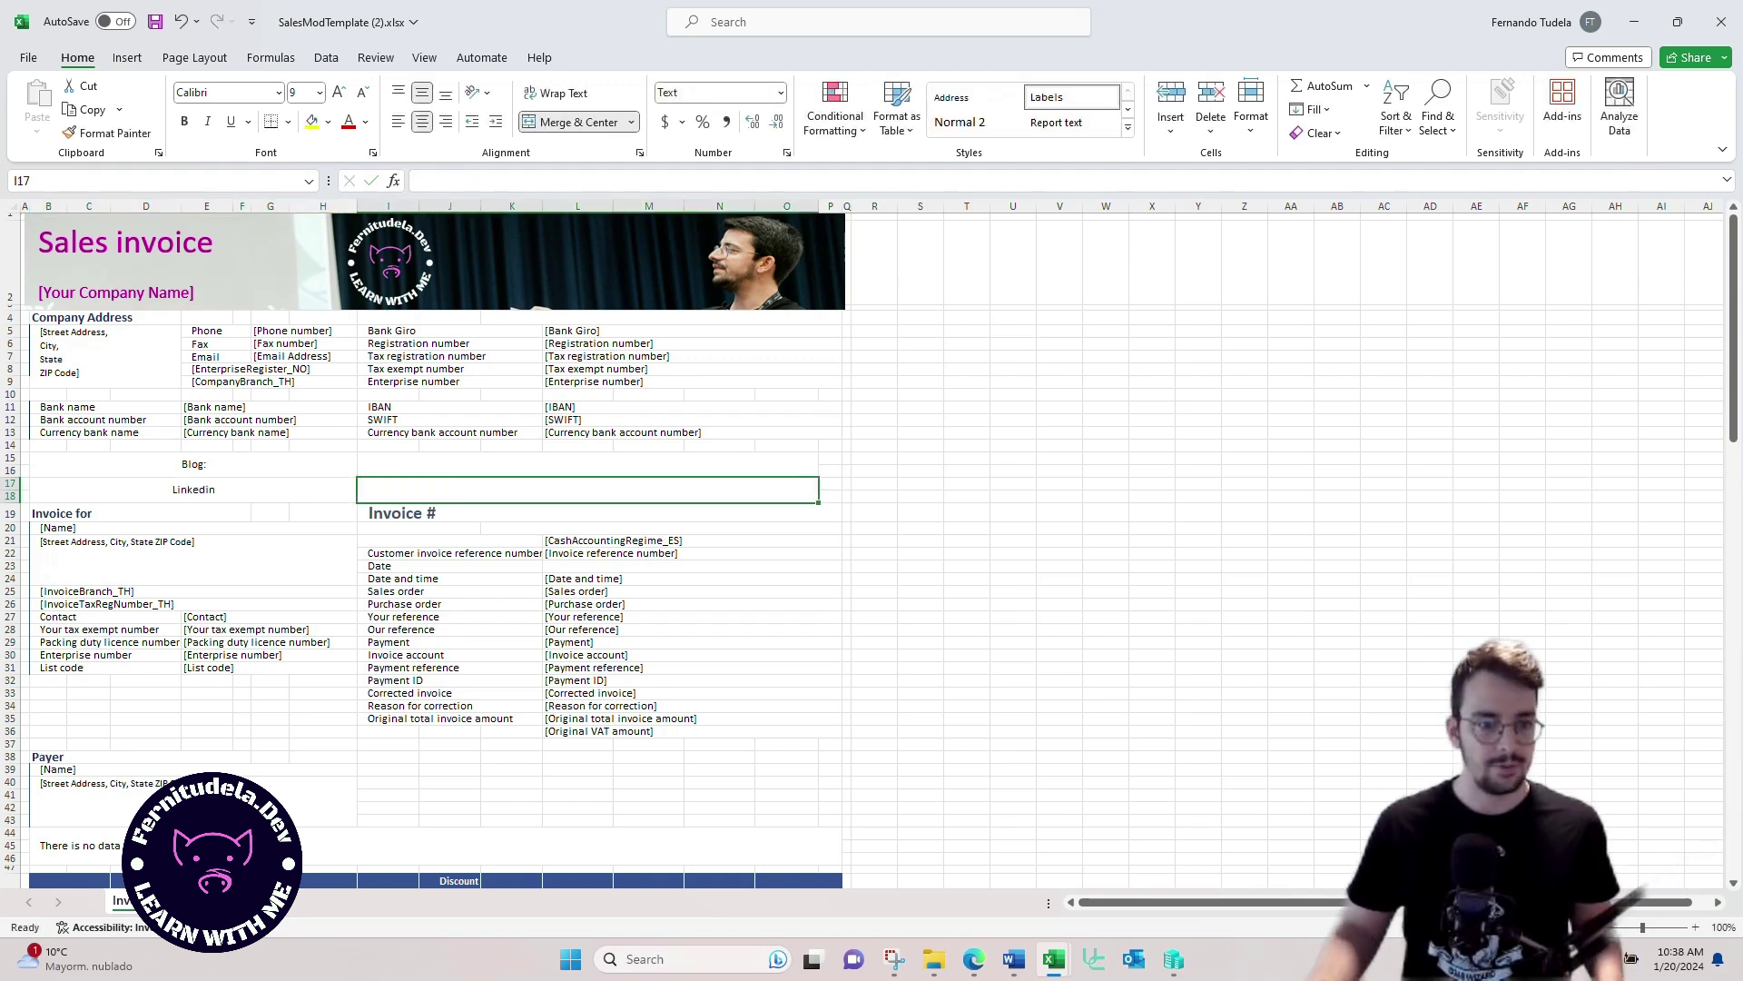
key(shift+Tab)
key(F2)
text(:)
Step: Enter the placeholders "[Blog]" in merged cell I15 and "[Linkedinurl]" in merged cell I17
click(587, 464)
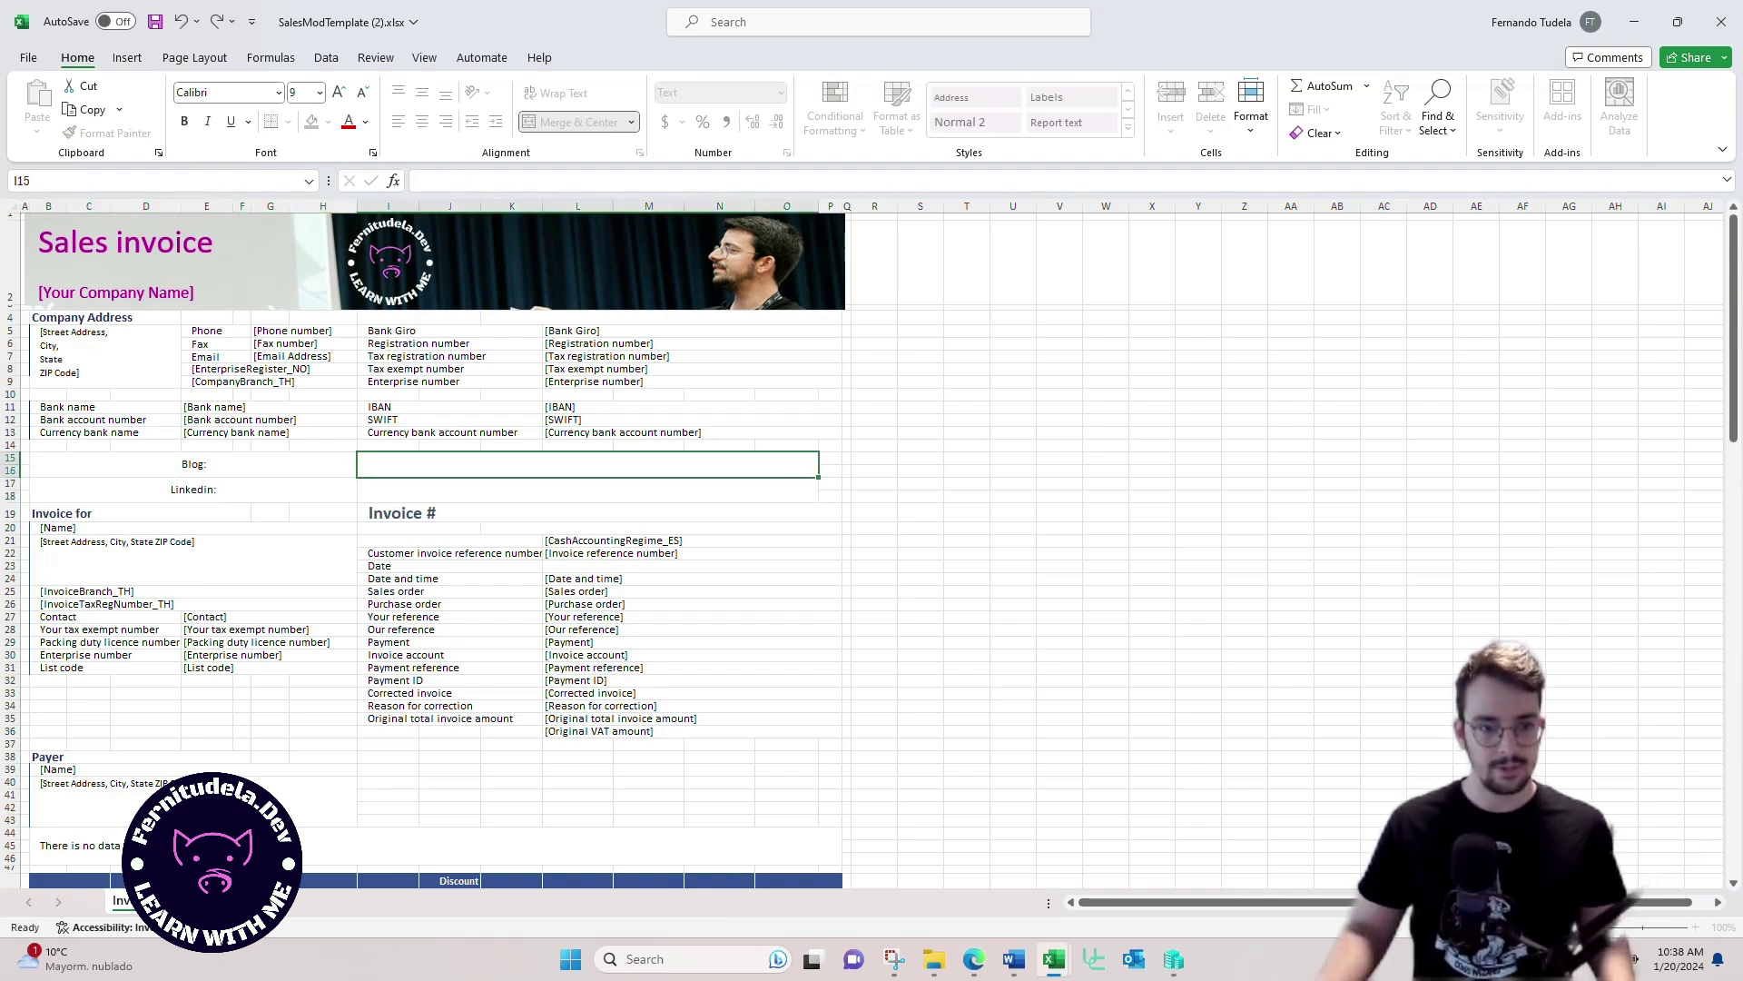
click(419, 181)
text([Blog)
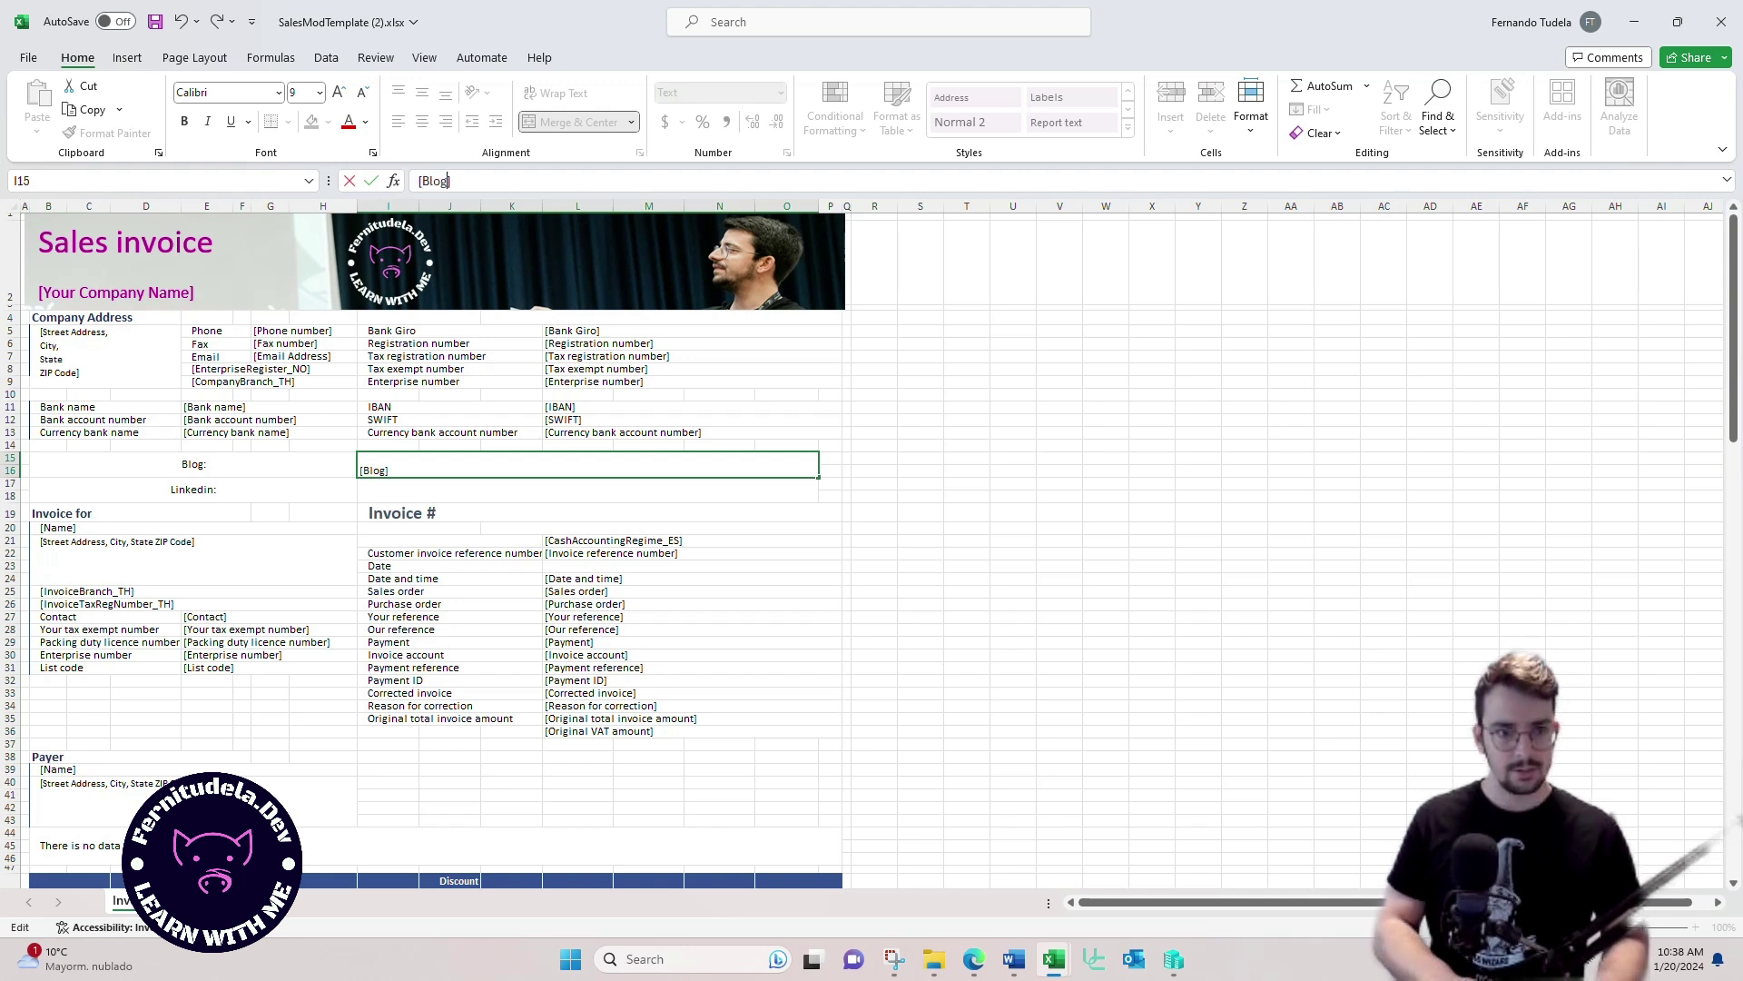
key(Return)
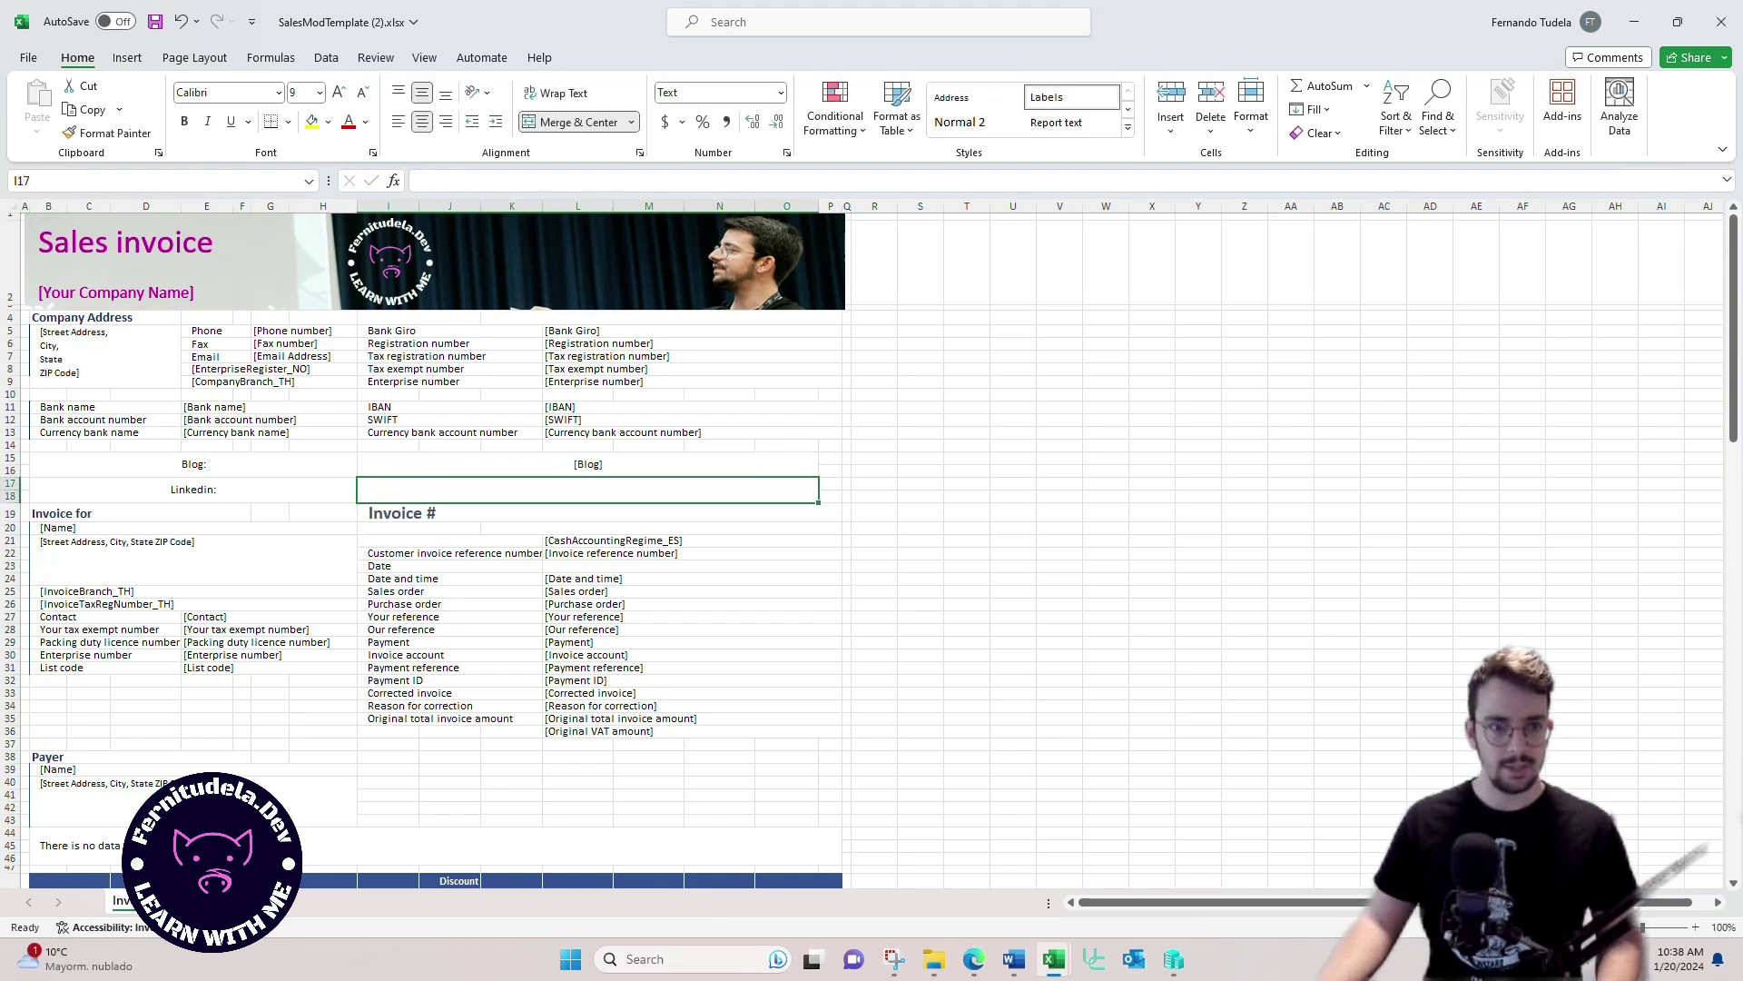
key(F2)
text([])
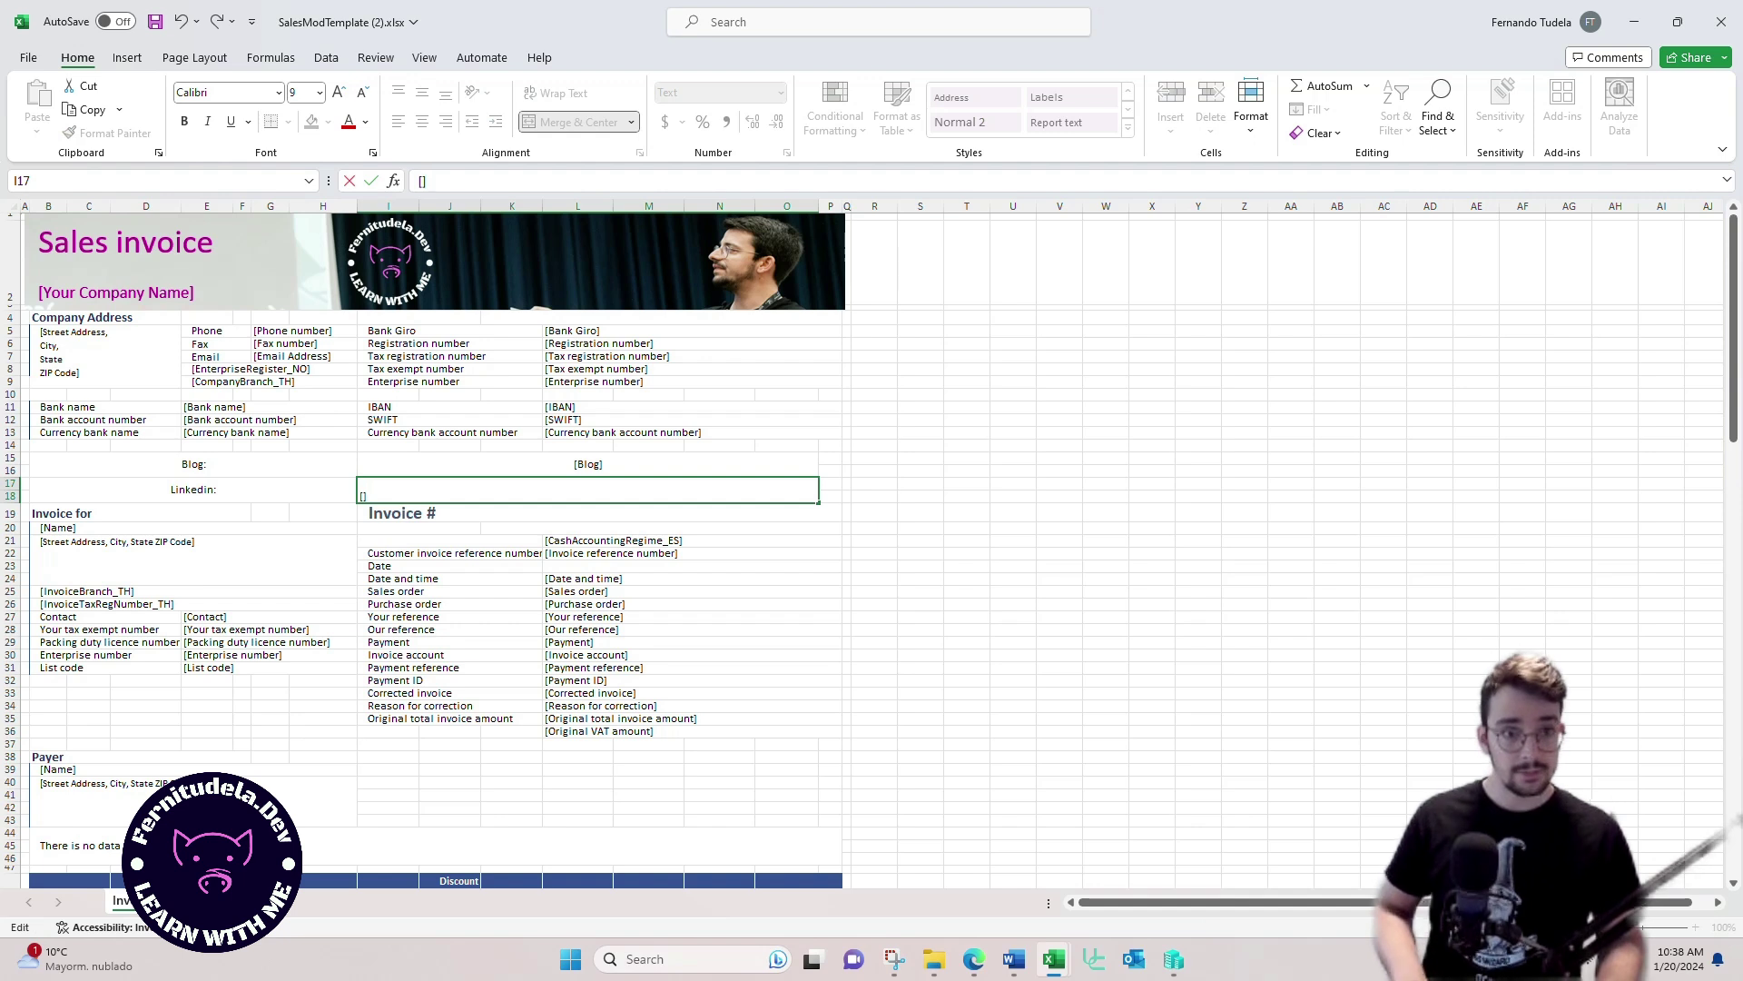
text(Linkg)
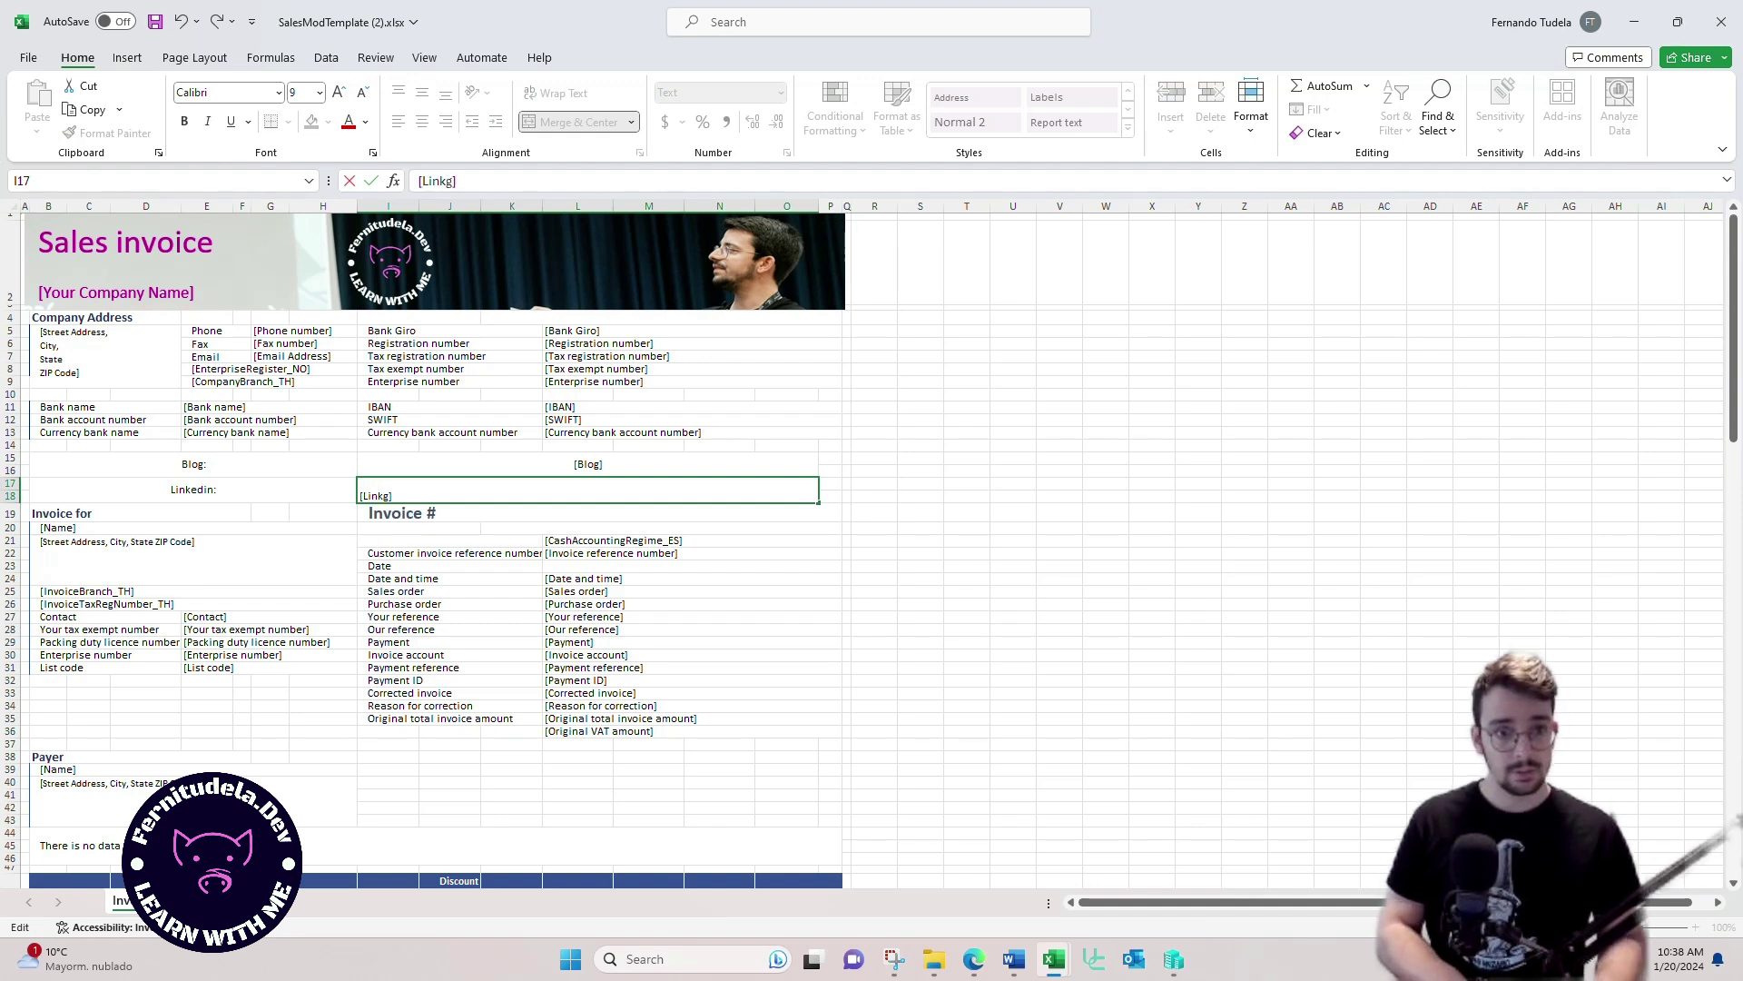
key(BackSpace)
text(edinur)
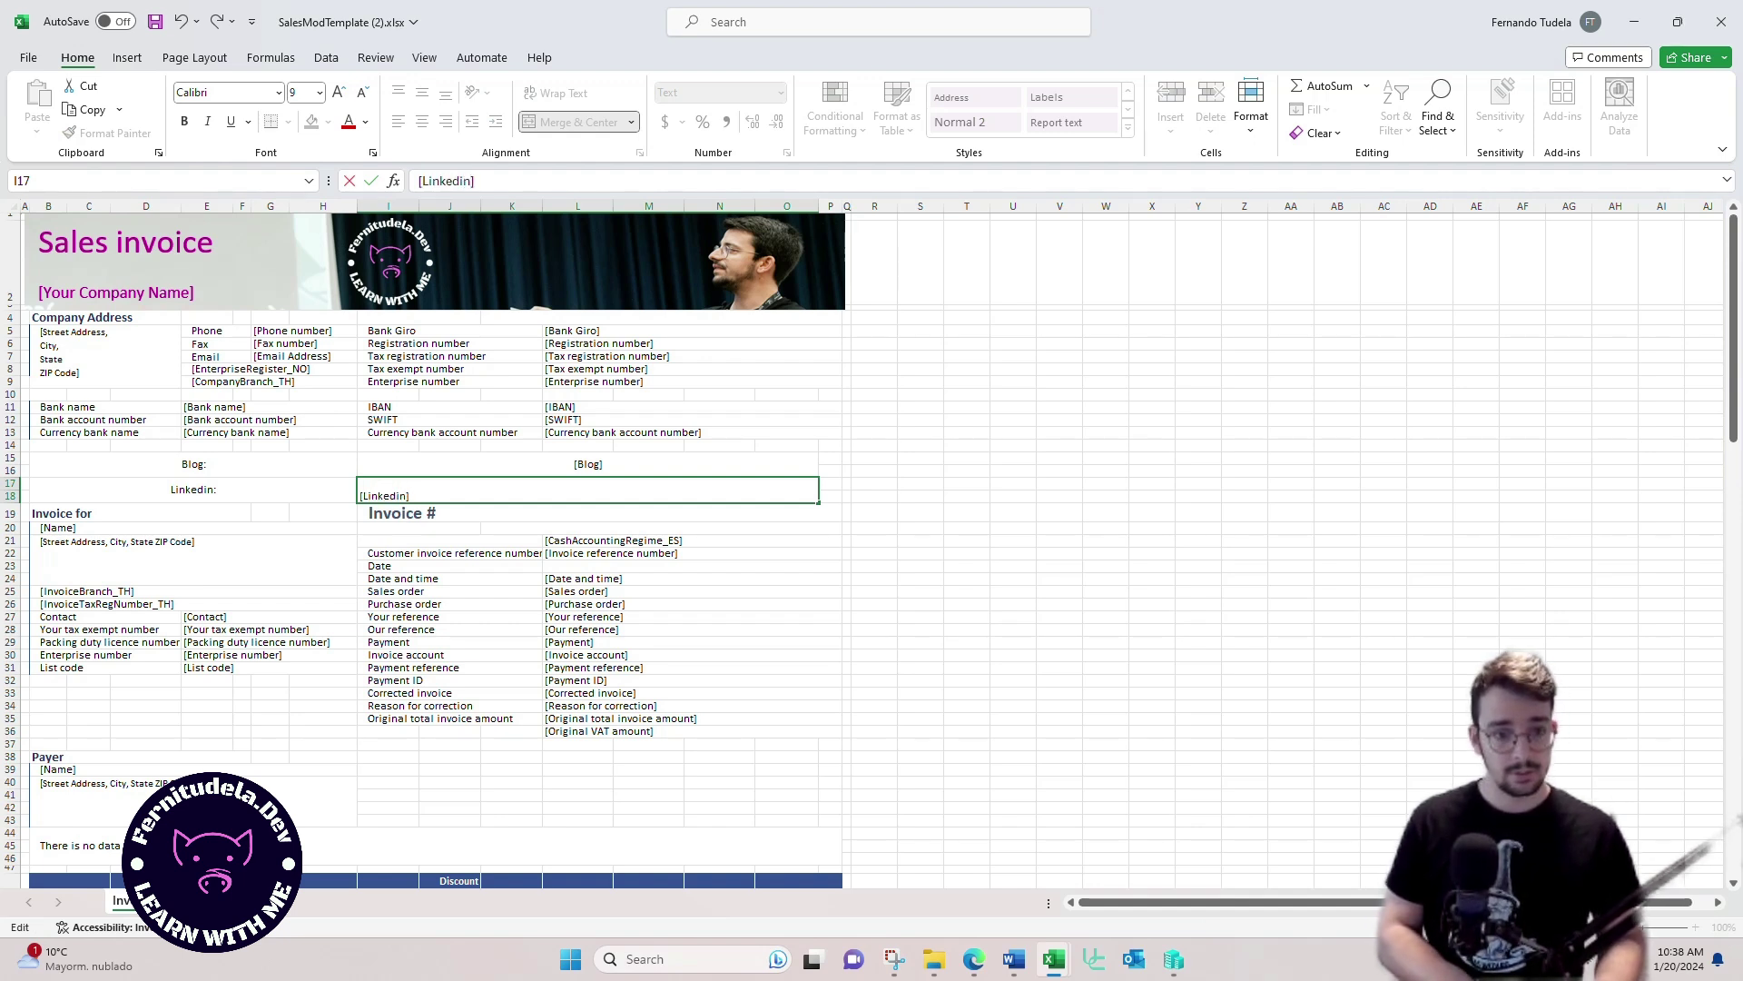
text(l)
key(Return)
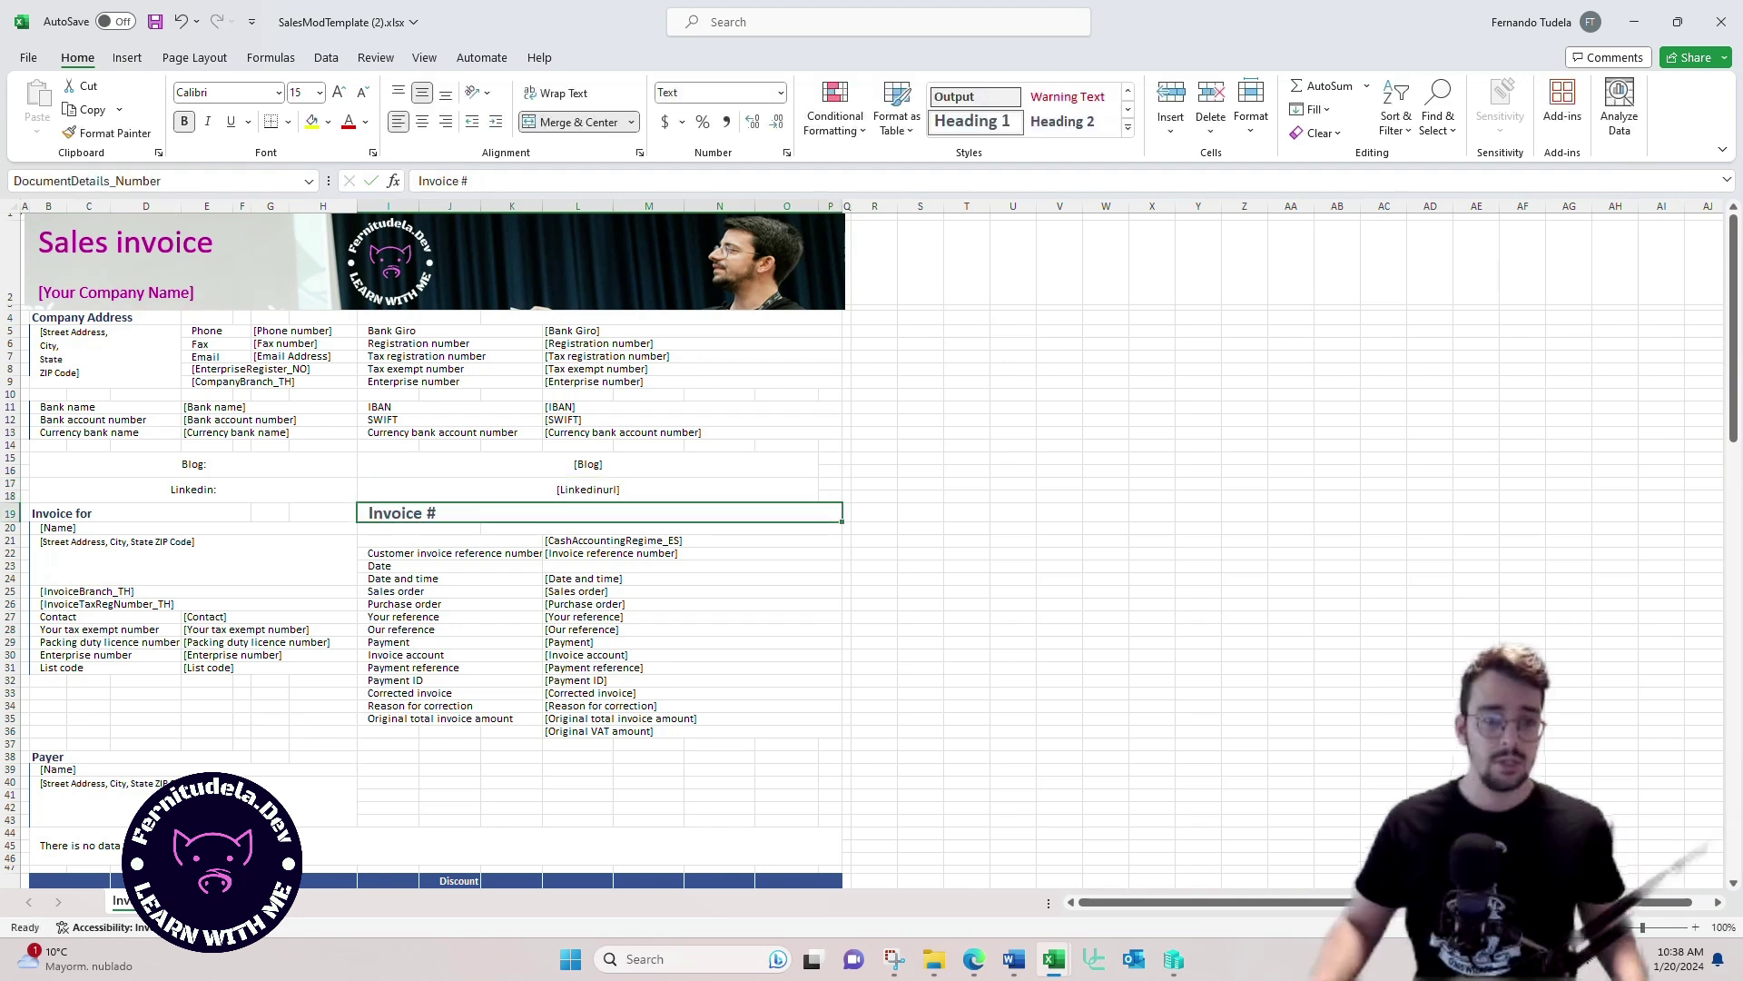
Step: Set the font size of the "Blog:" and "Linkedin:" labels to 20
click(587, 489)
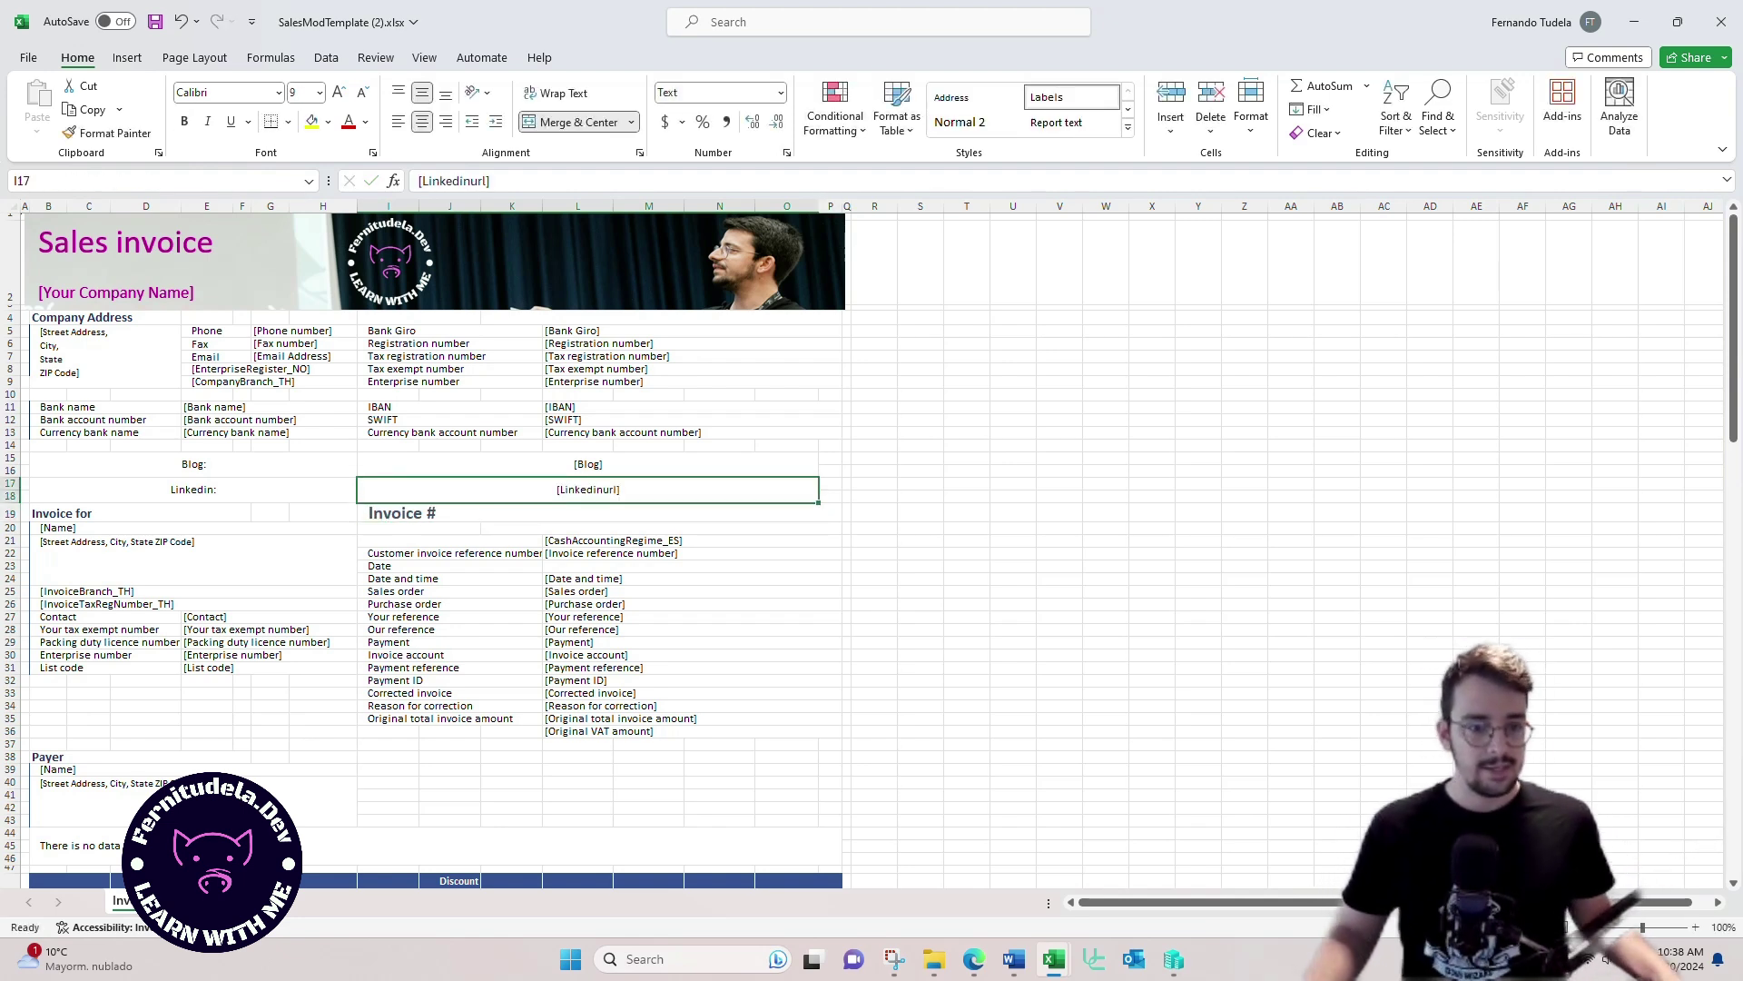
key(Up)
key(Left)
key(Down)
key(Up)
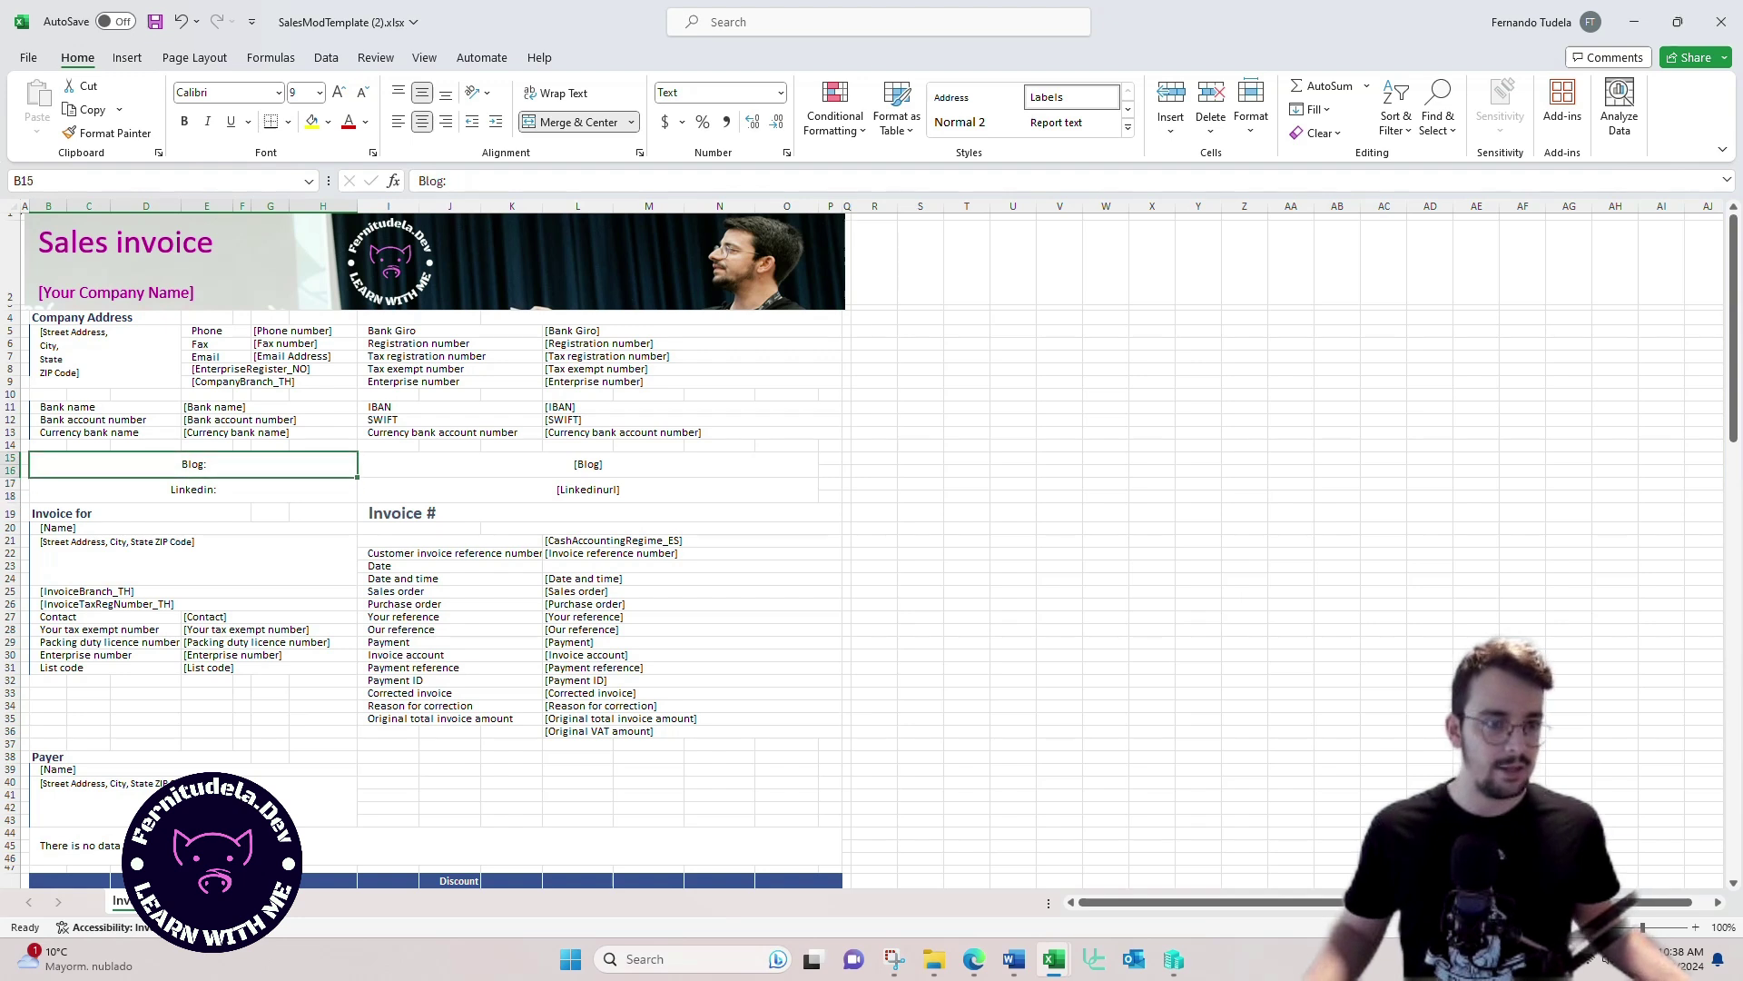
click(319, 92)
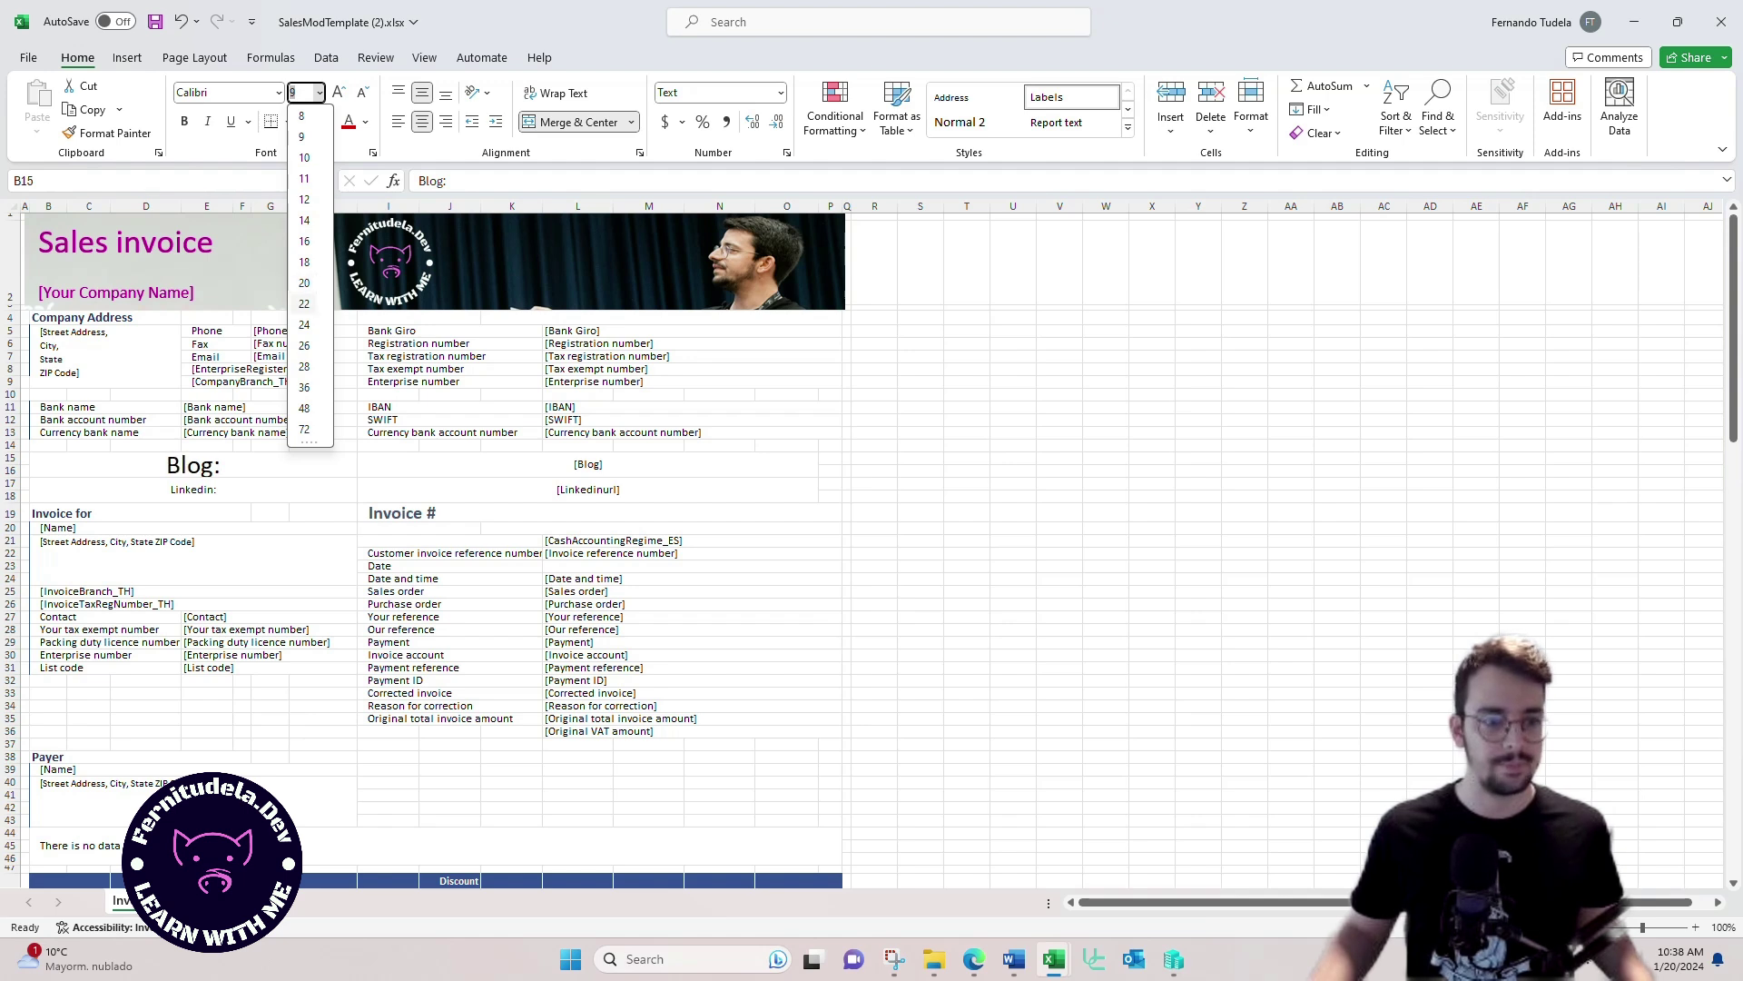
click(305, 283)
click(194, 490)
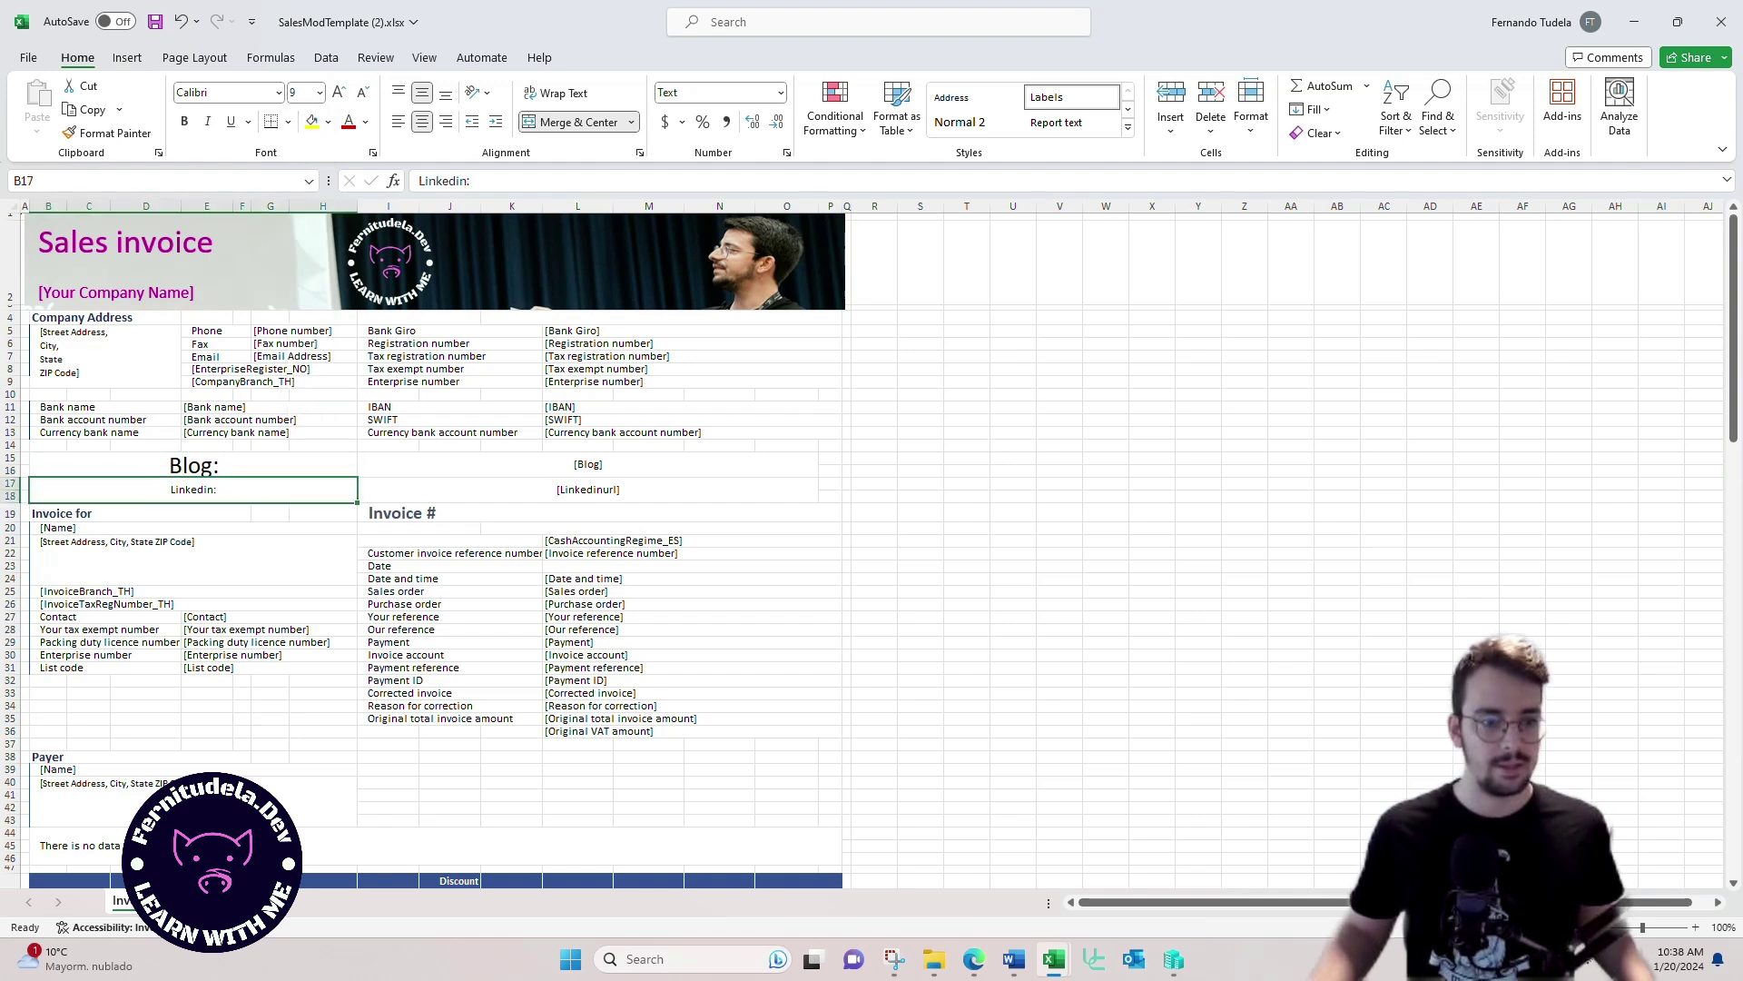
click(318, 92)
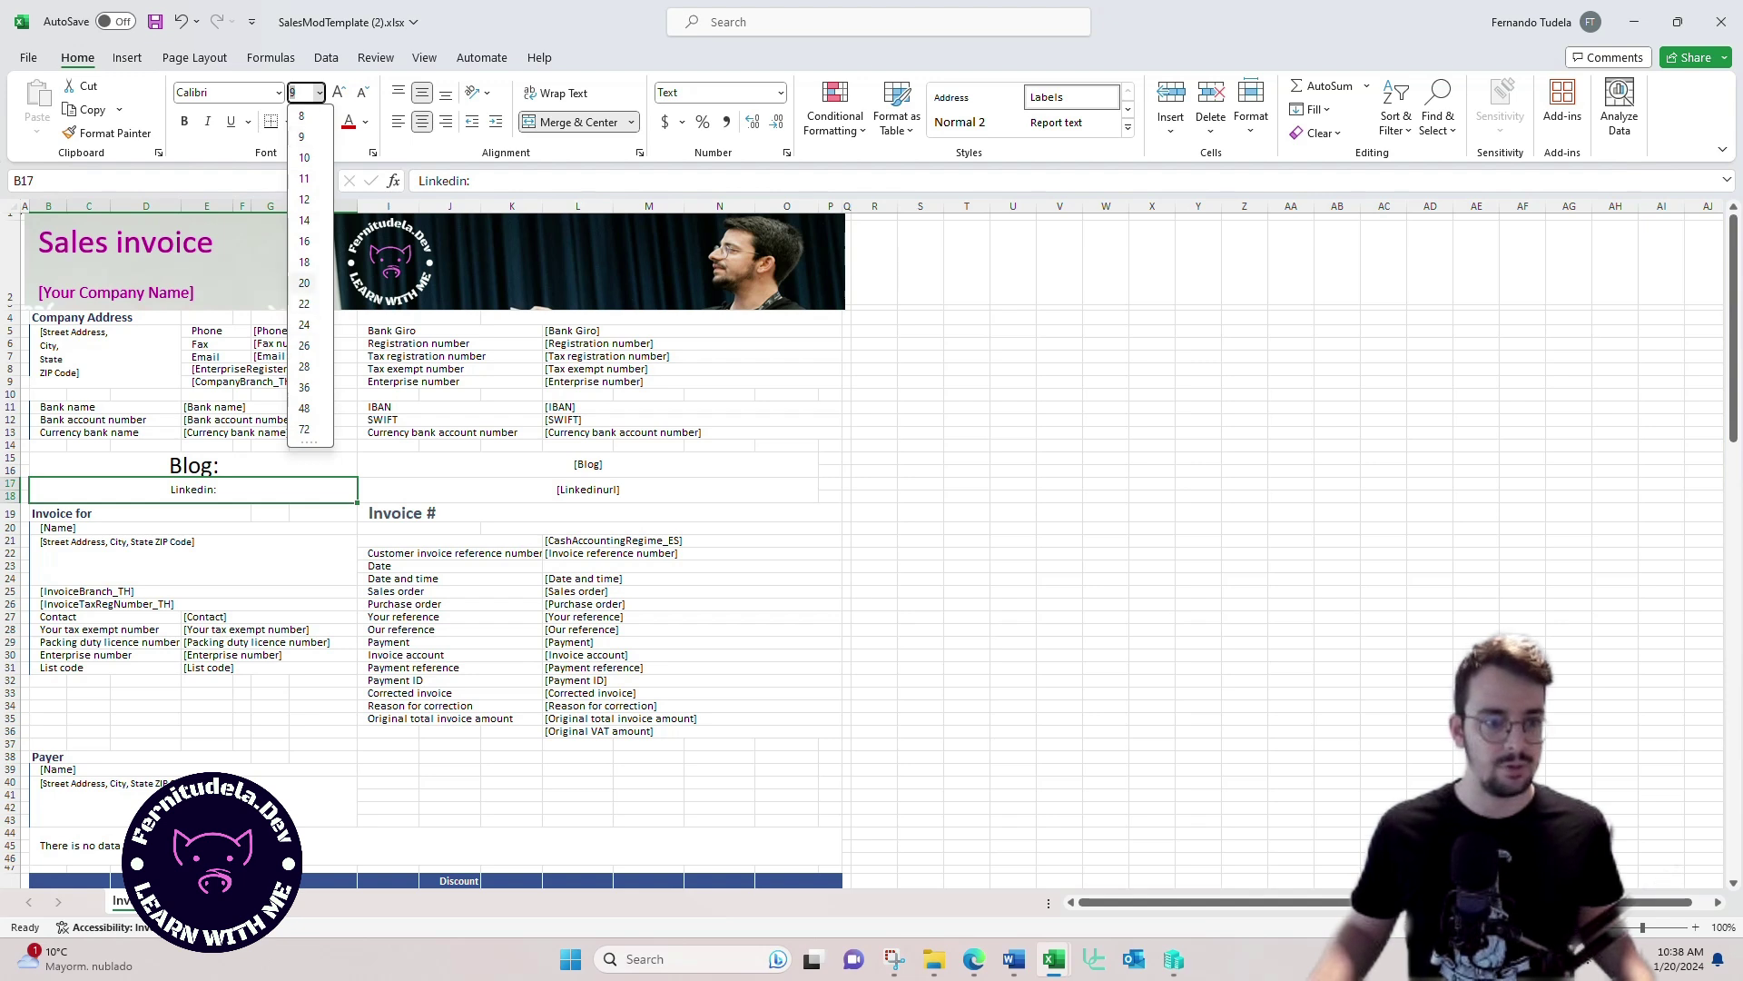
click(304, 282)
Step: Set the font size of the [Blog] and [Linkedinurl] placeholders to 18 and save the workbook
click(587, 464)
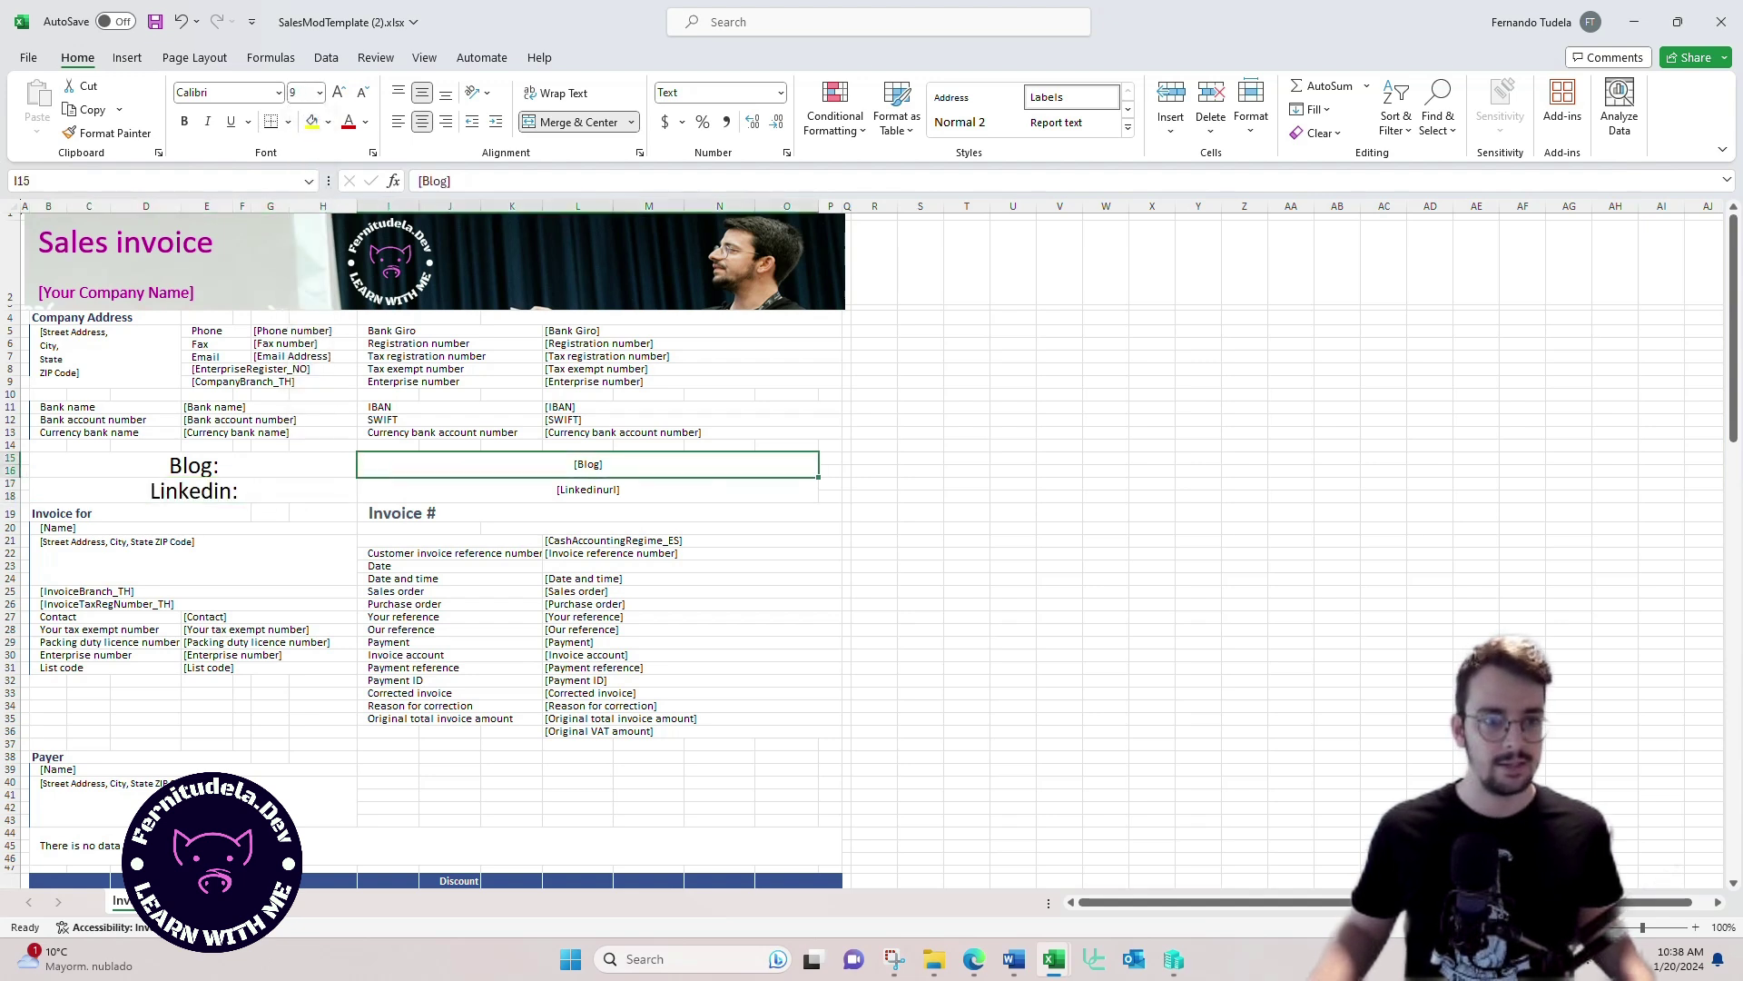
click(318, 91)
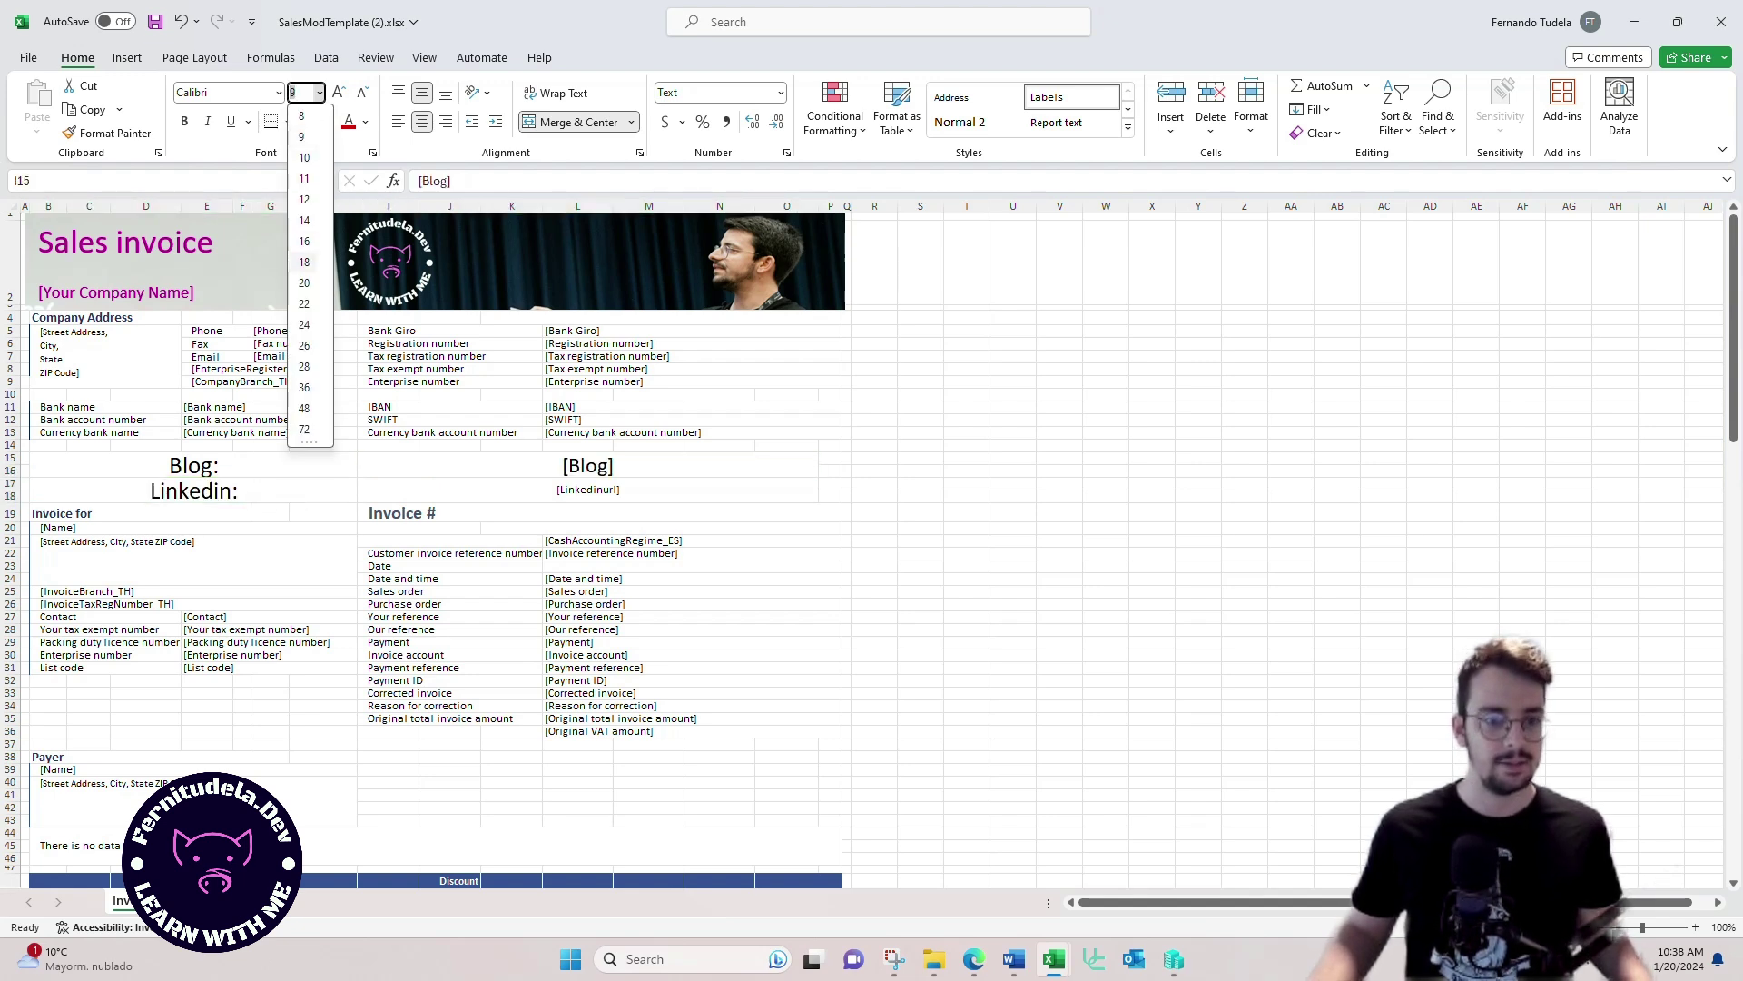
click(304, 261)
click(588, 489)
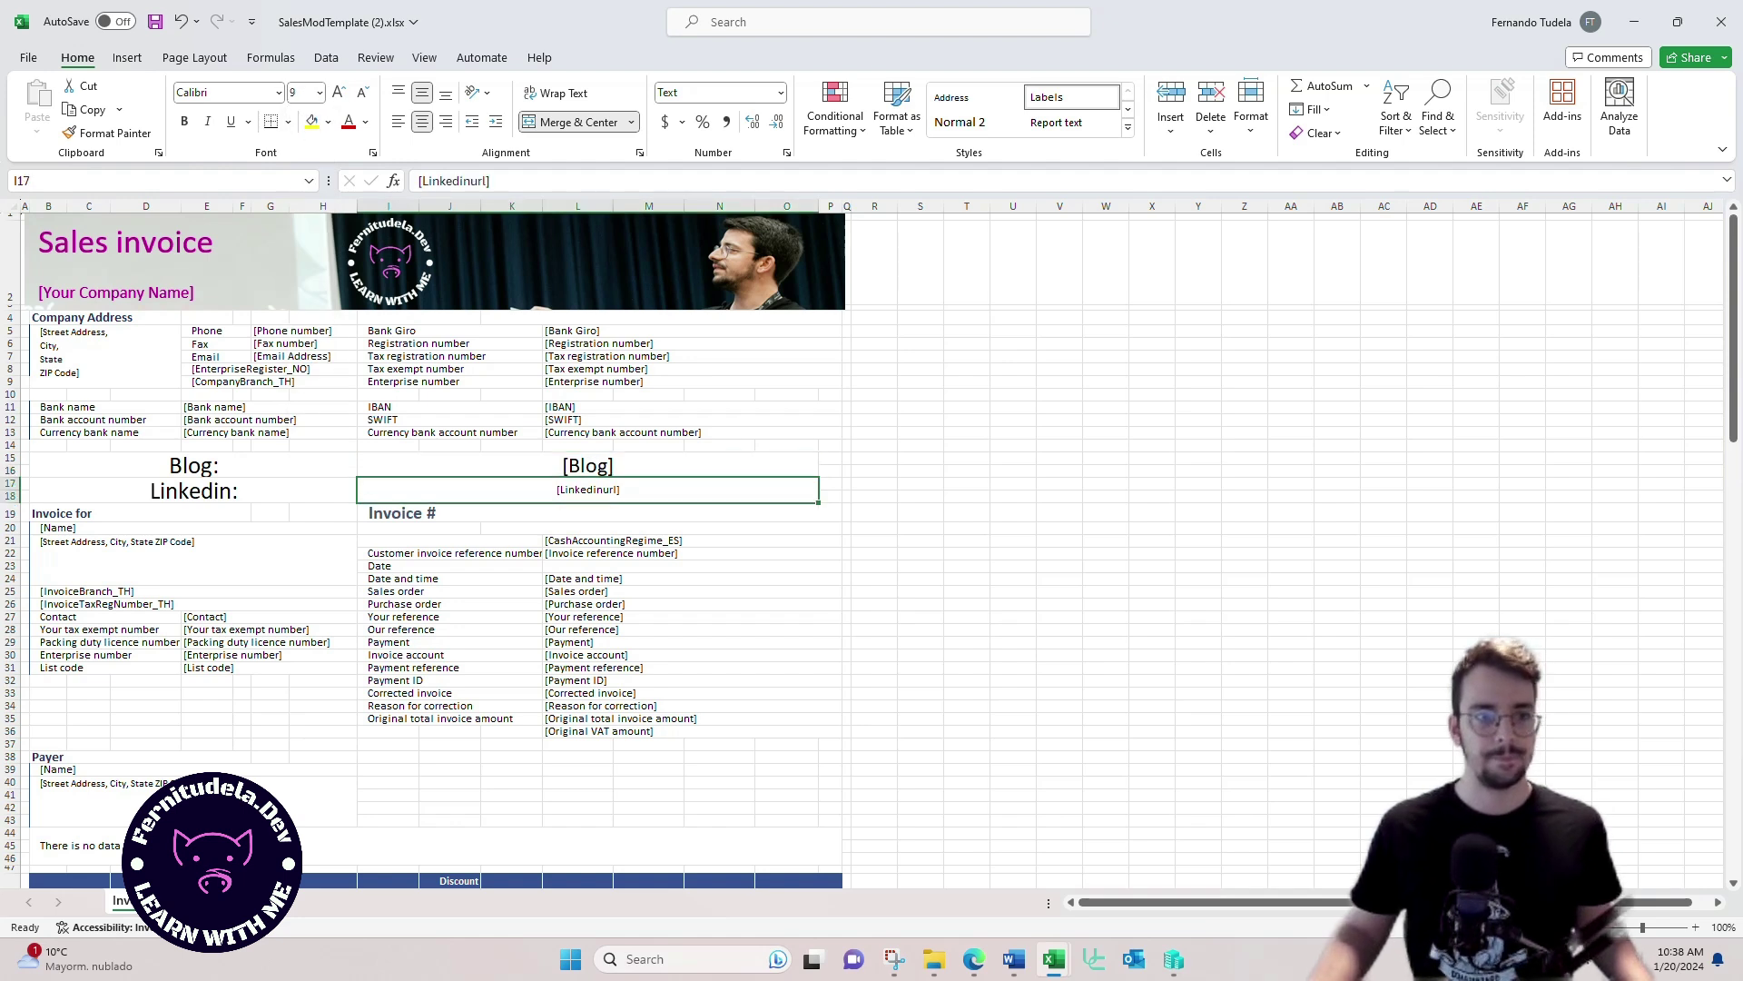
click(319, 92)
click(305, 261)
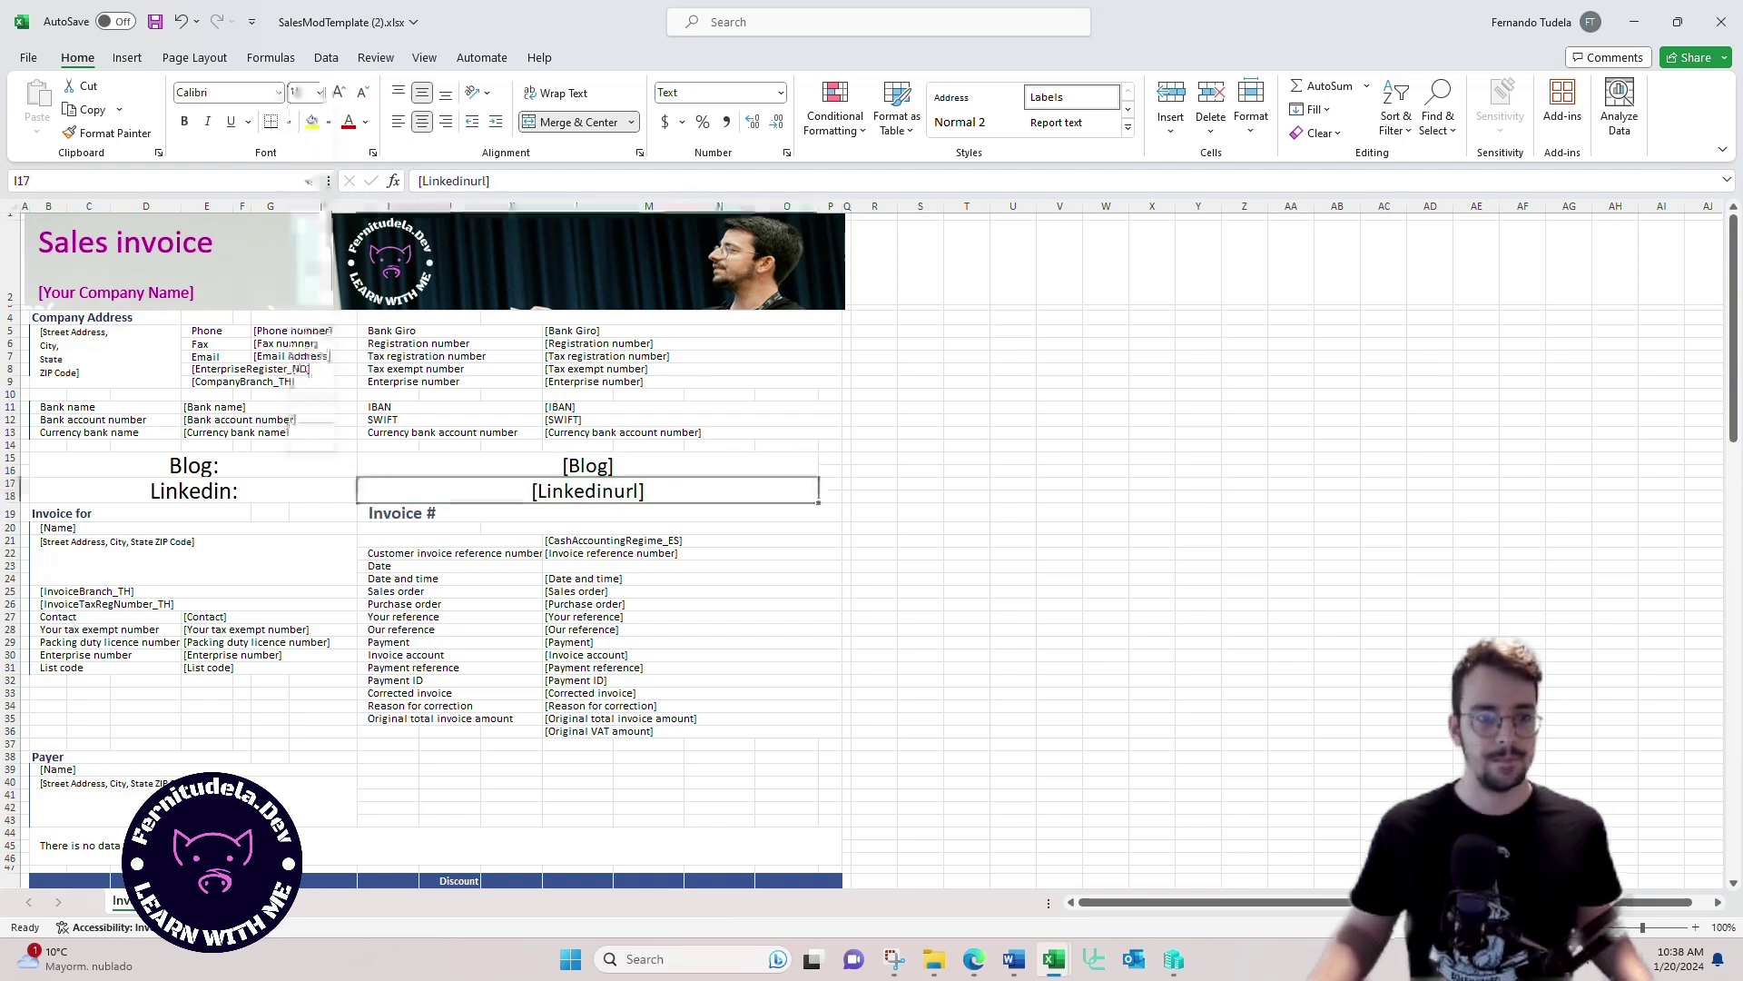
key(ctrl+s)
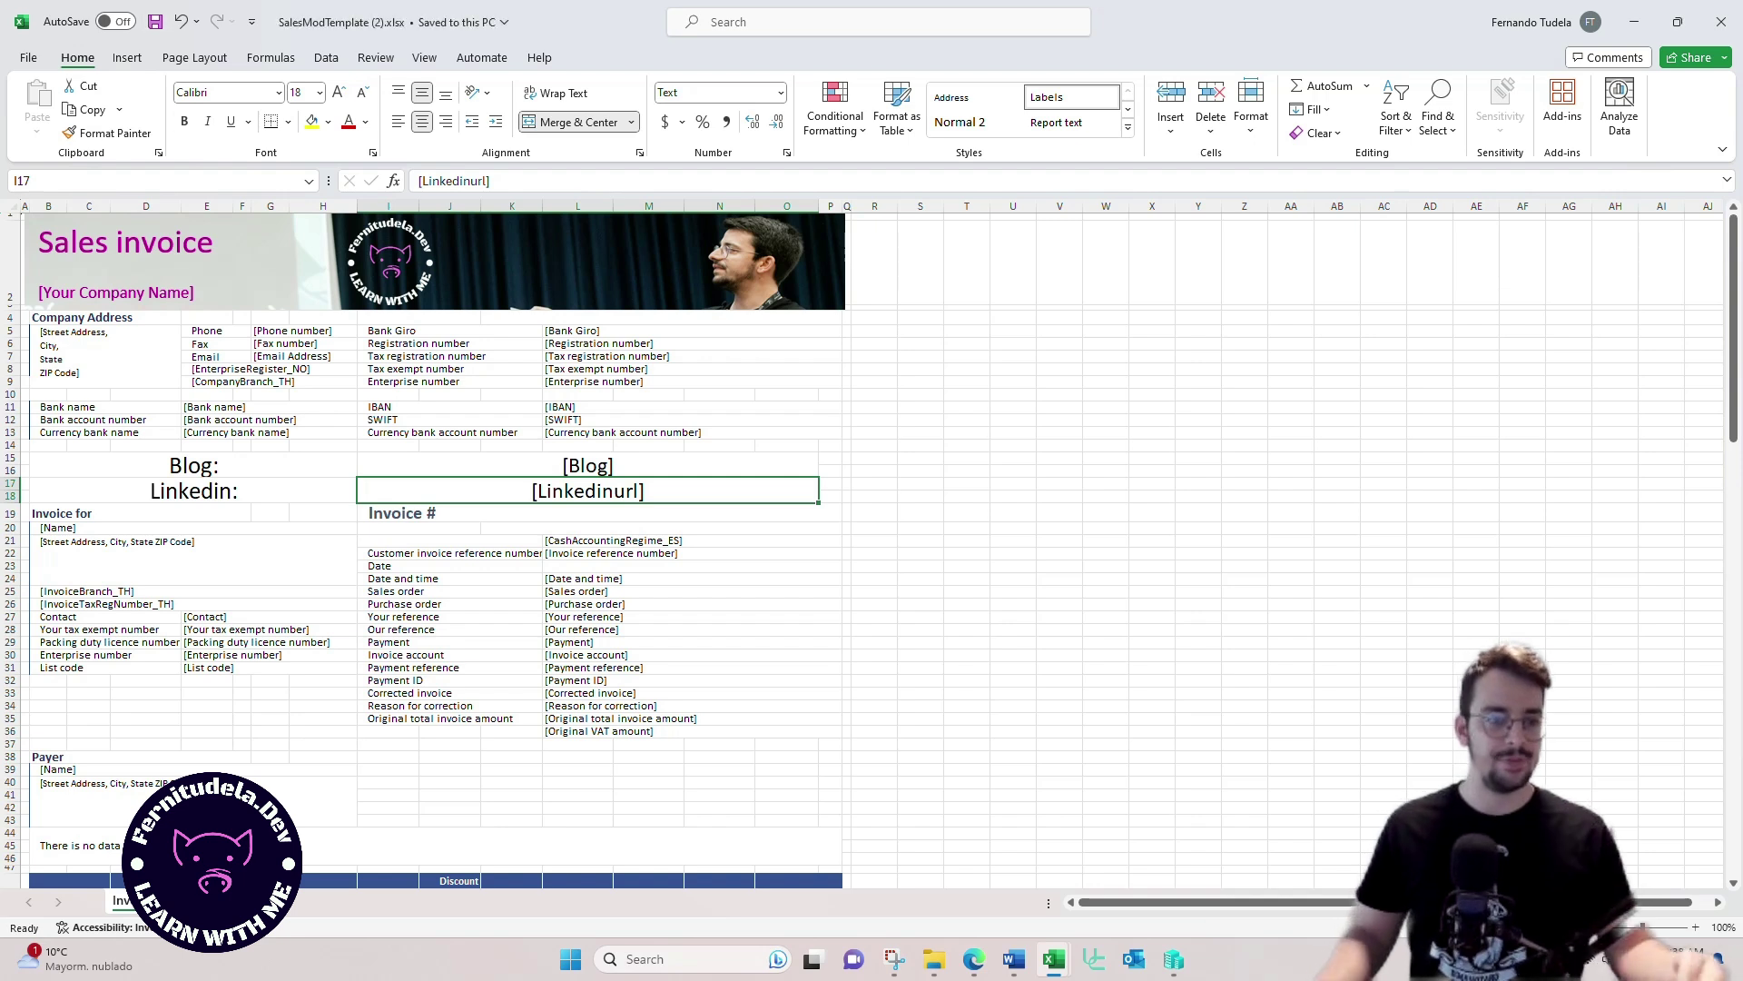
Step: Check the cell names of the four Blog and Linkedin cells and compare them with the Company Address cell's name
click(193, 465)
click(193, 490)
click(587, 465)
click(587, 490)
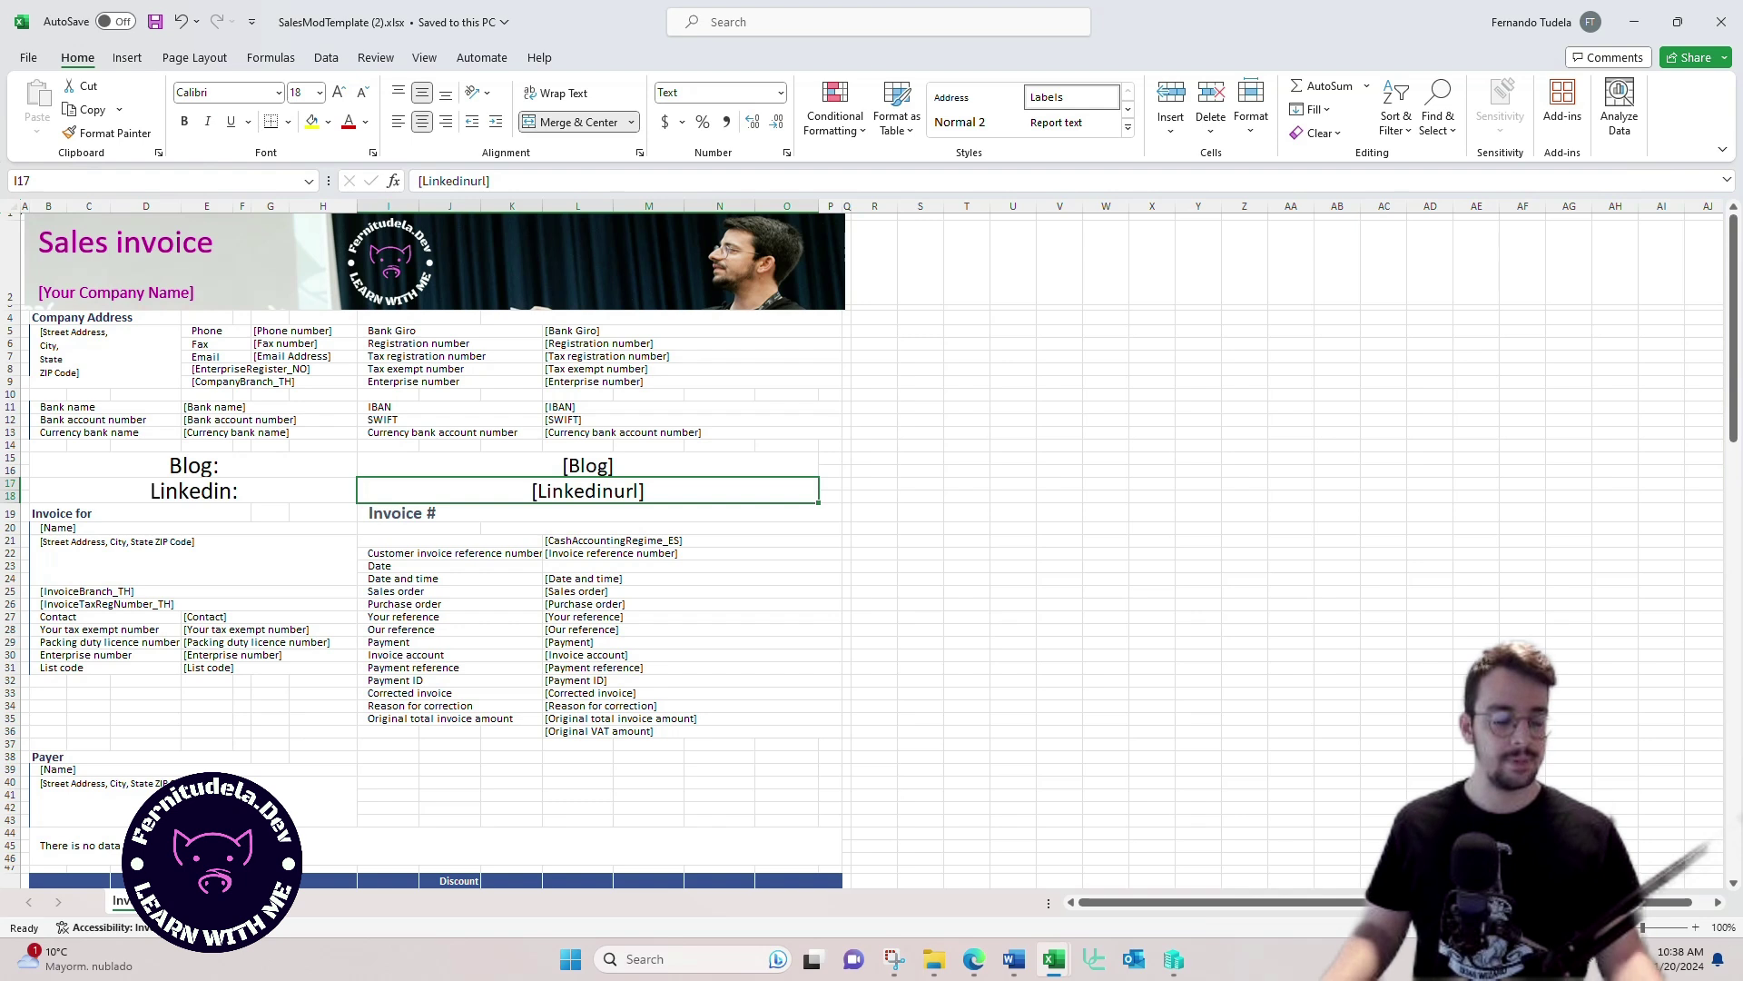
click(193, 465)
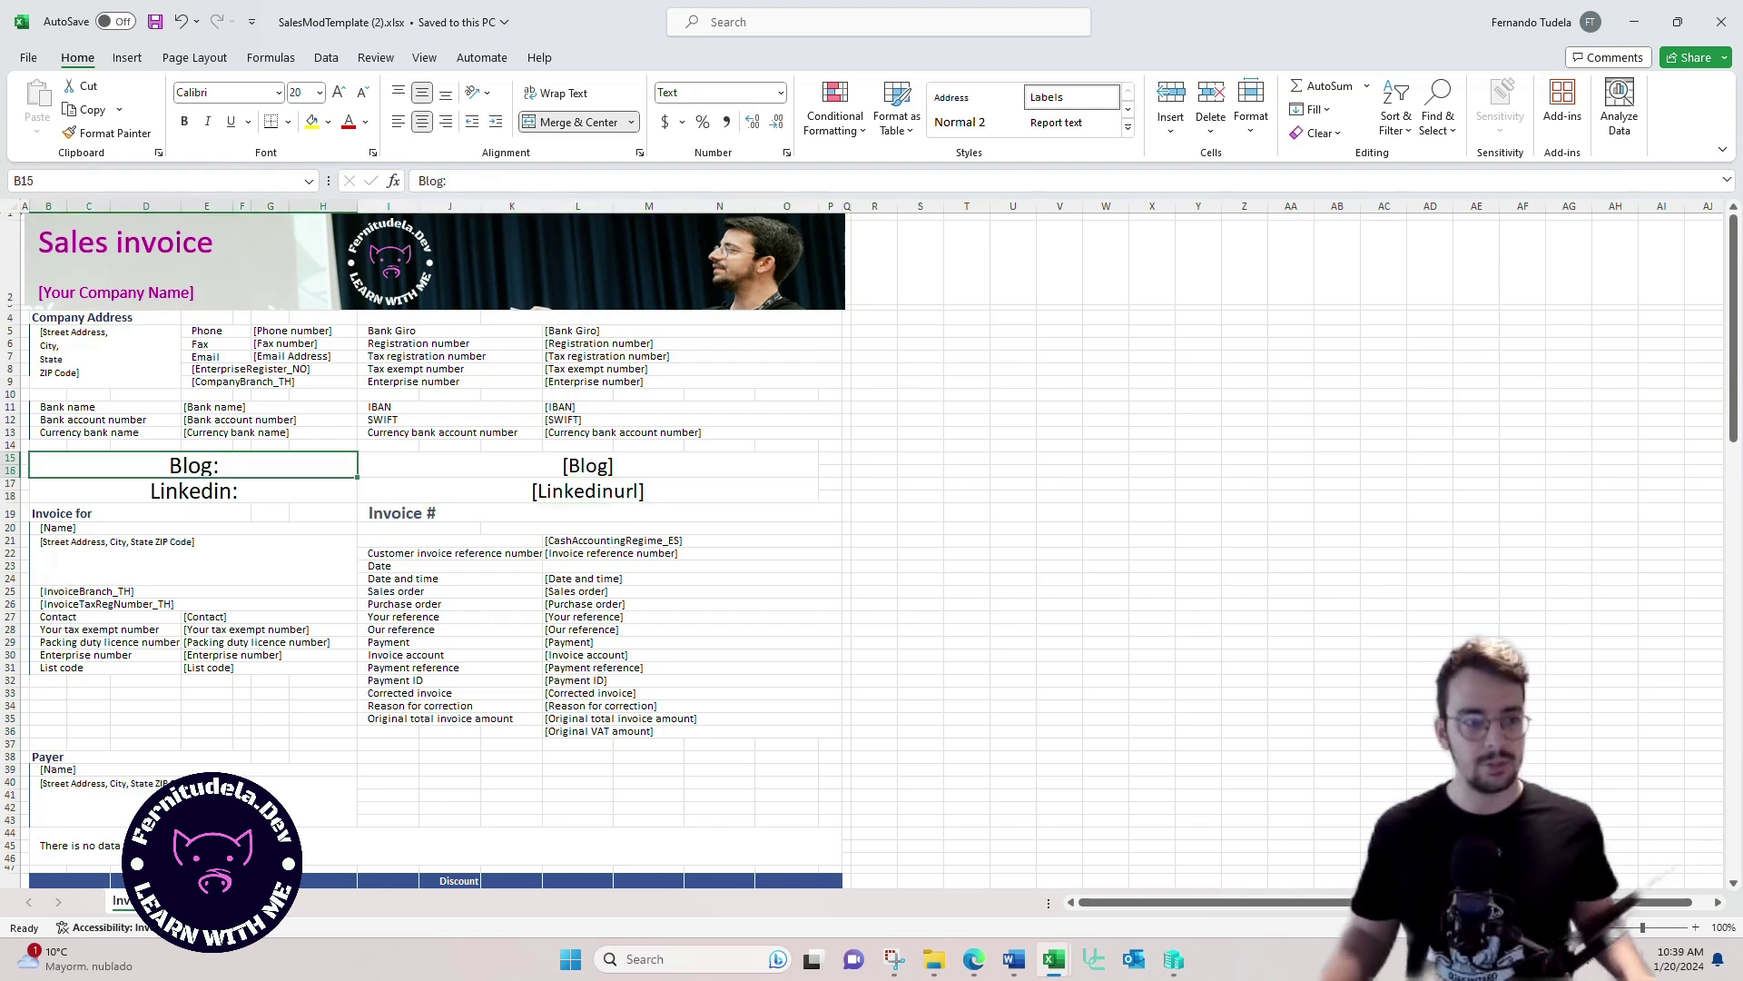
click(36, 181)
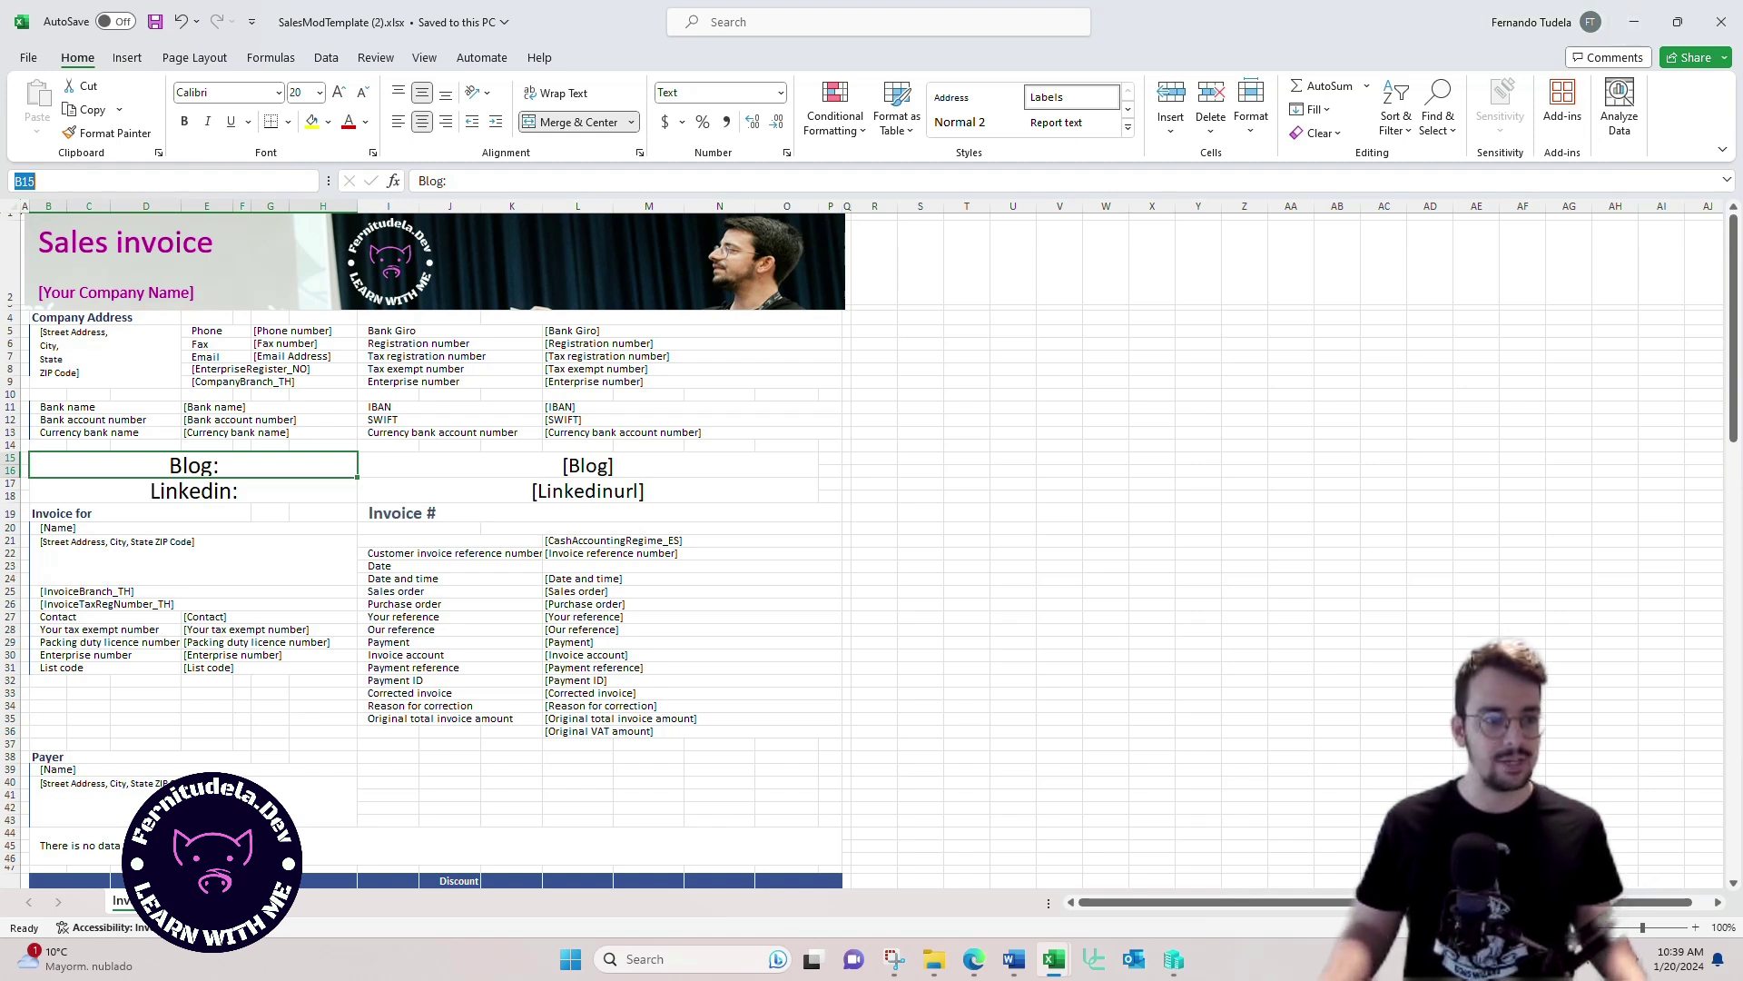
click(106, 317)
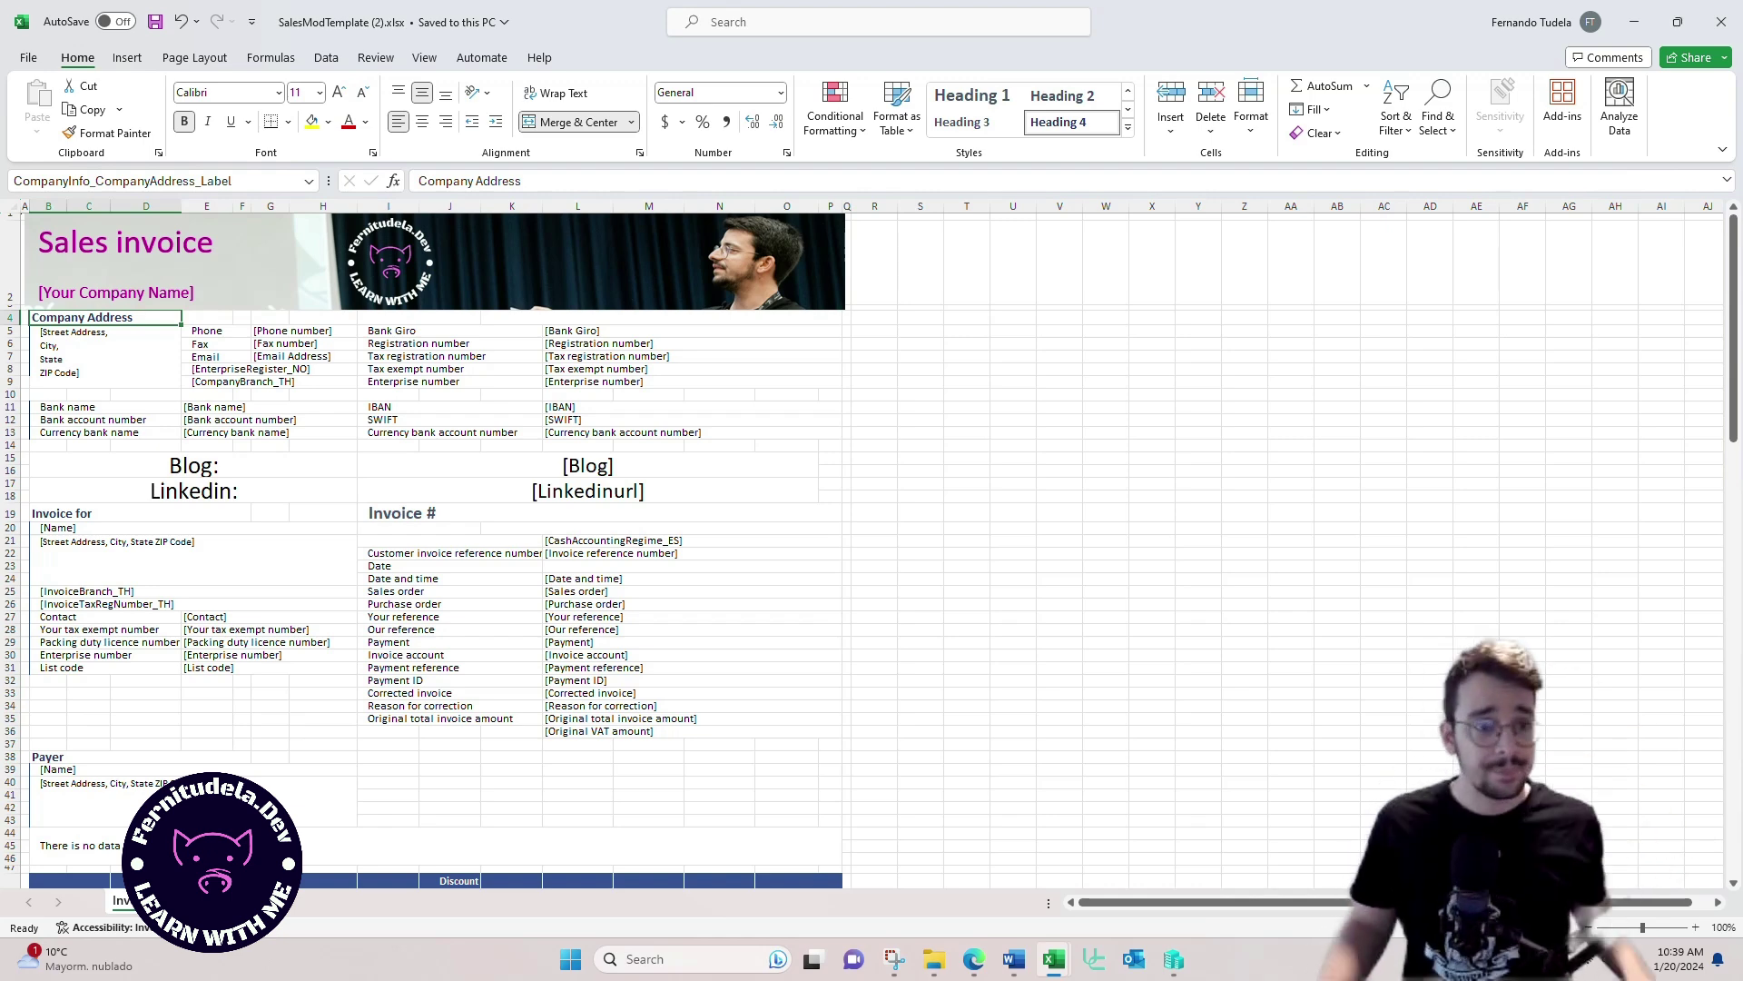
Step: Select the CompanyInfo named range to examine its extent on the sheet
click(308, 181)
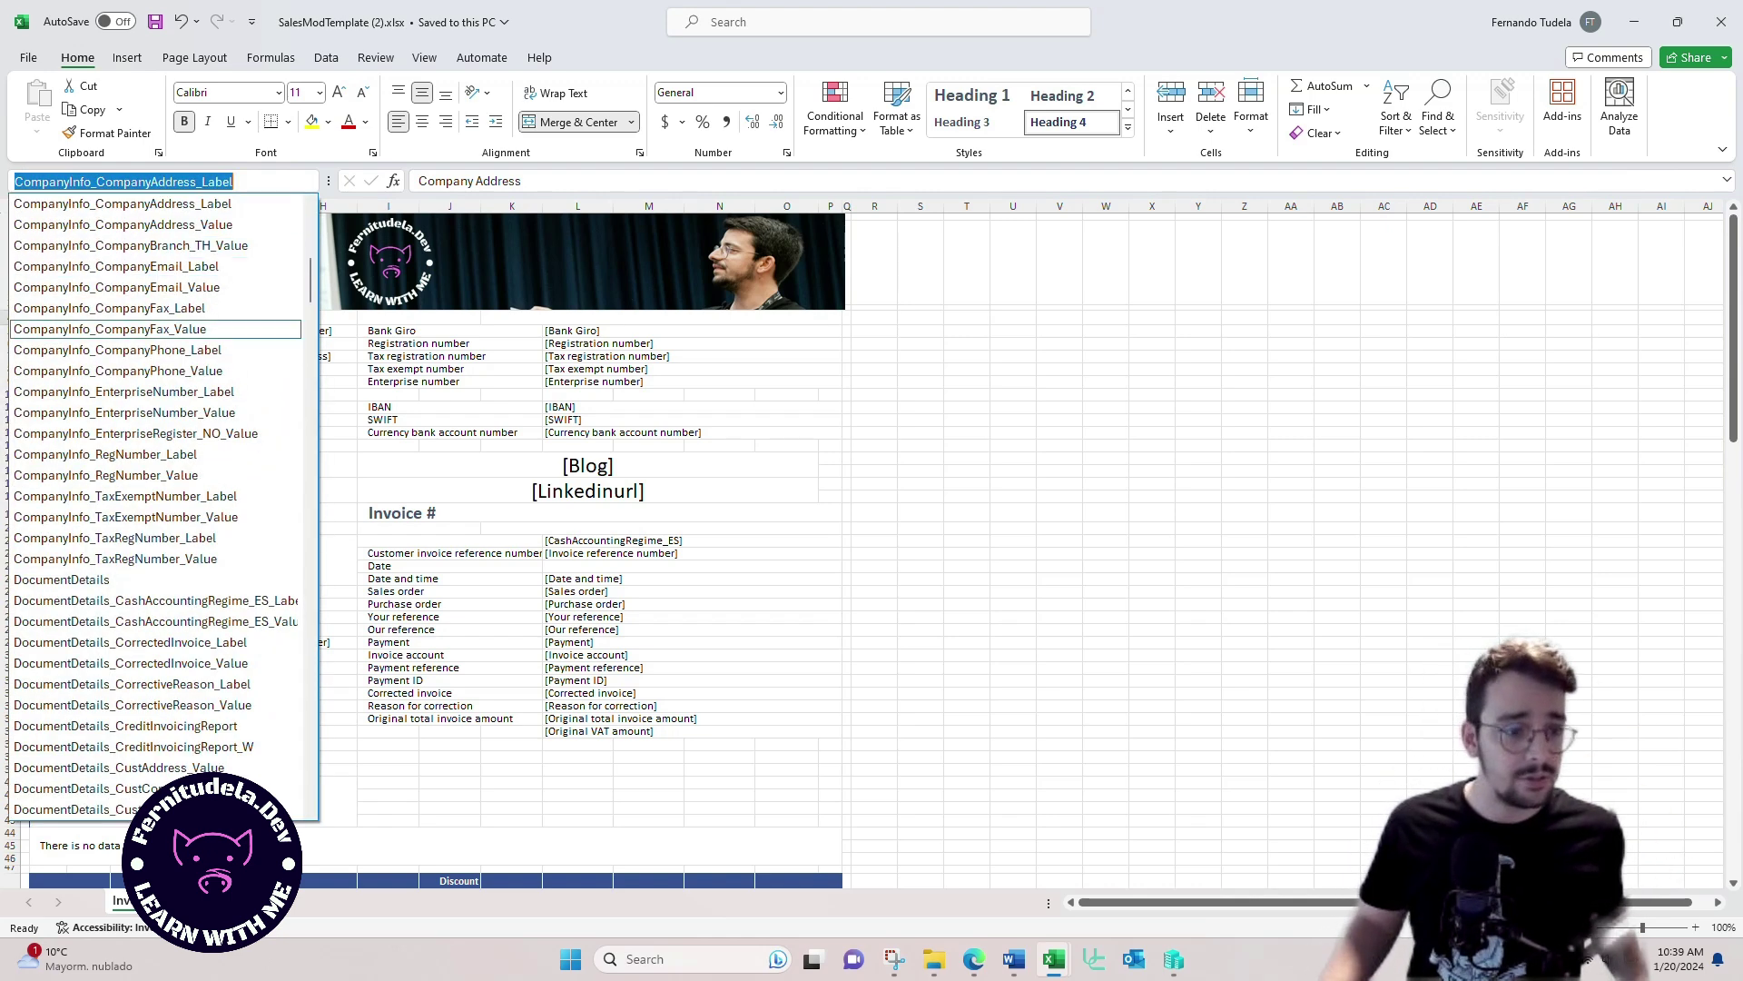
key(Up)
key(Up)
key(Up)
key(Up)
key(Up)
key(Up)
key(Up)
key(Up)
key(Up)
key(Up)
key(Up)
key(Up)
key(Up)
key(Up)
key(Up)
key(Up)
key(Up)
key(Up)
key(Up)
key(Up)
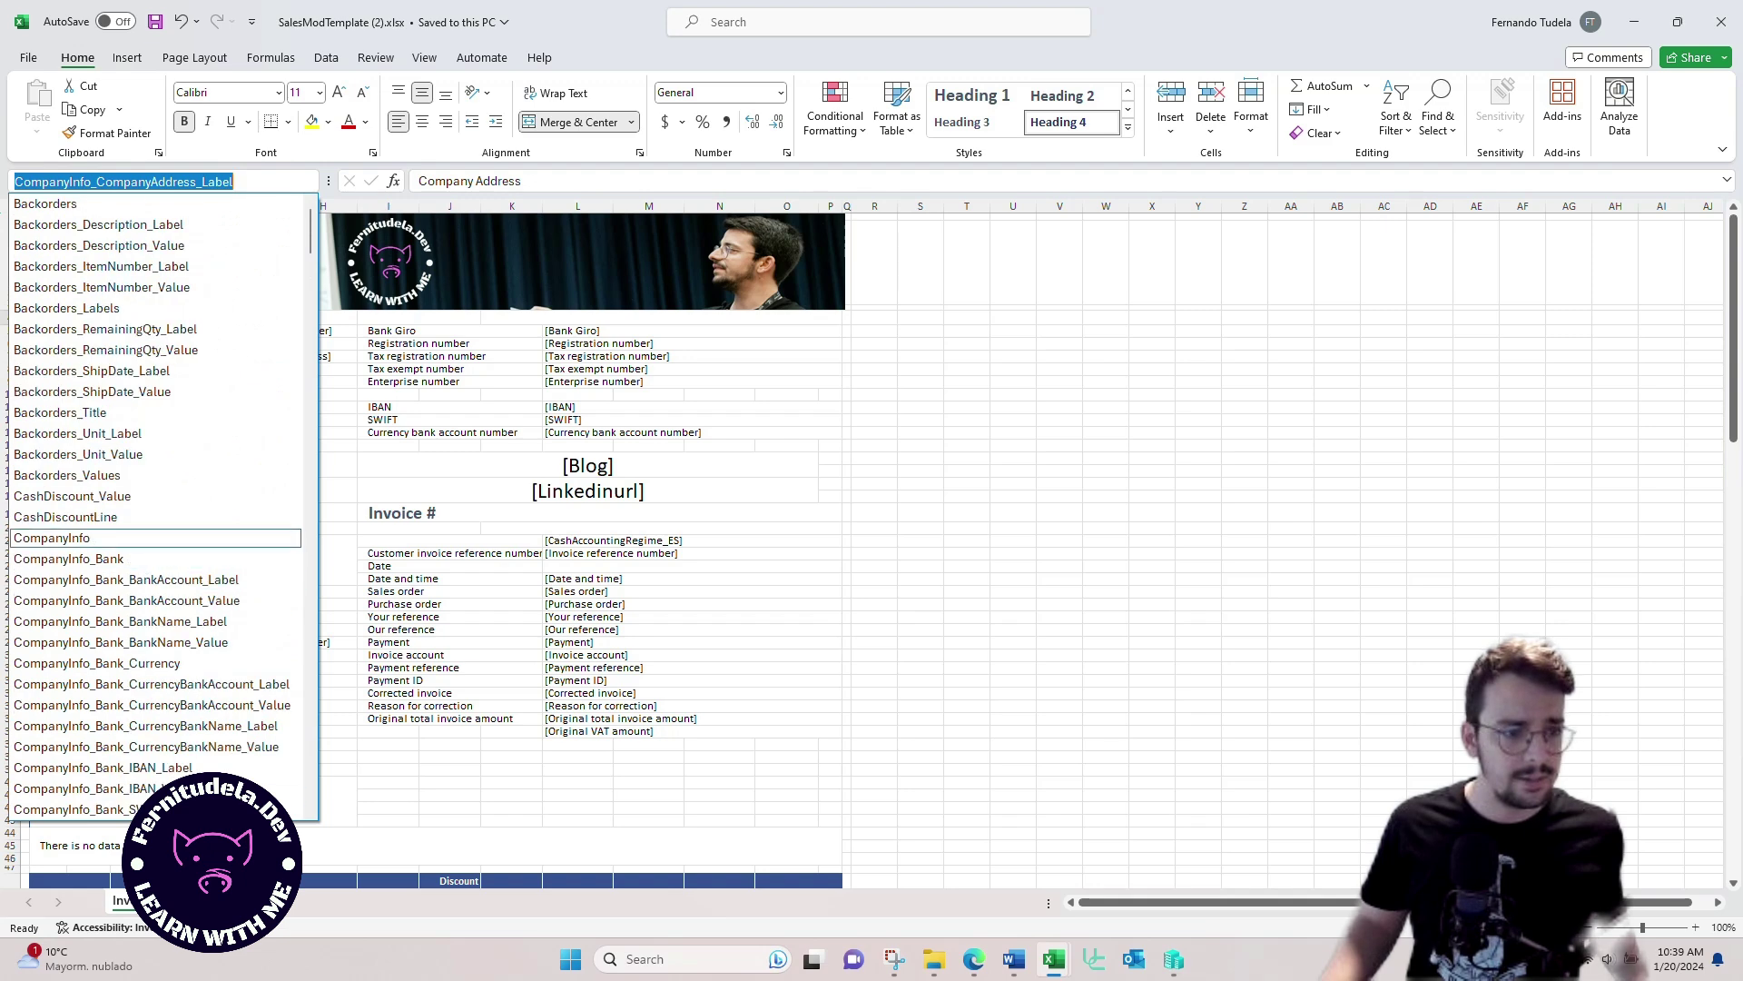
key(Return)
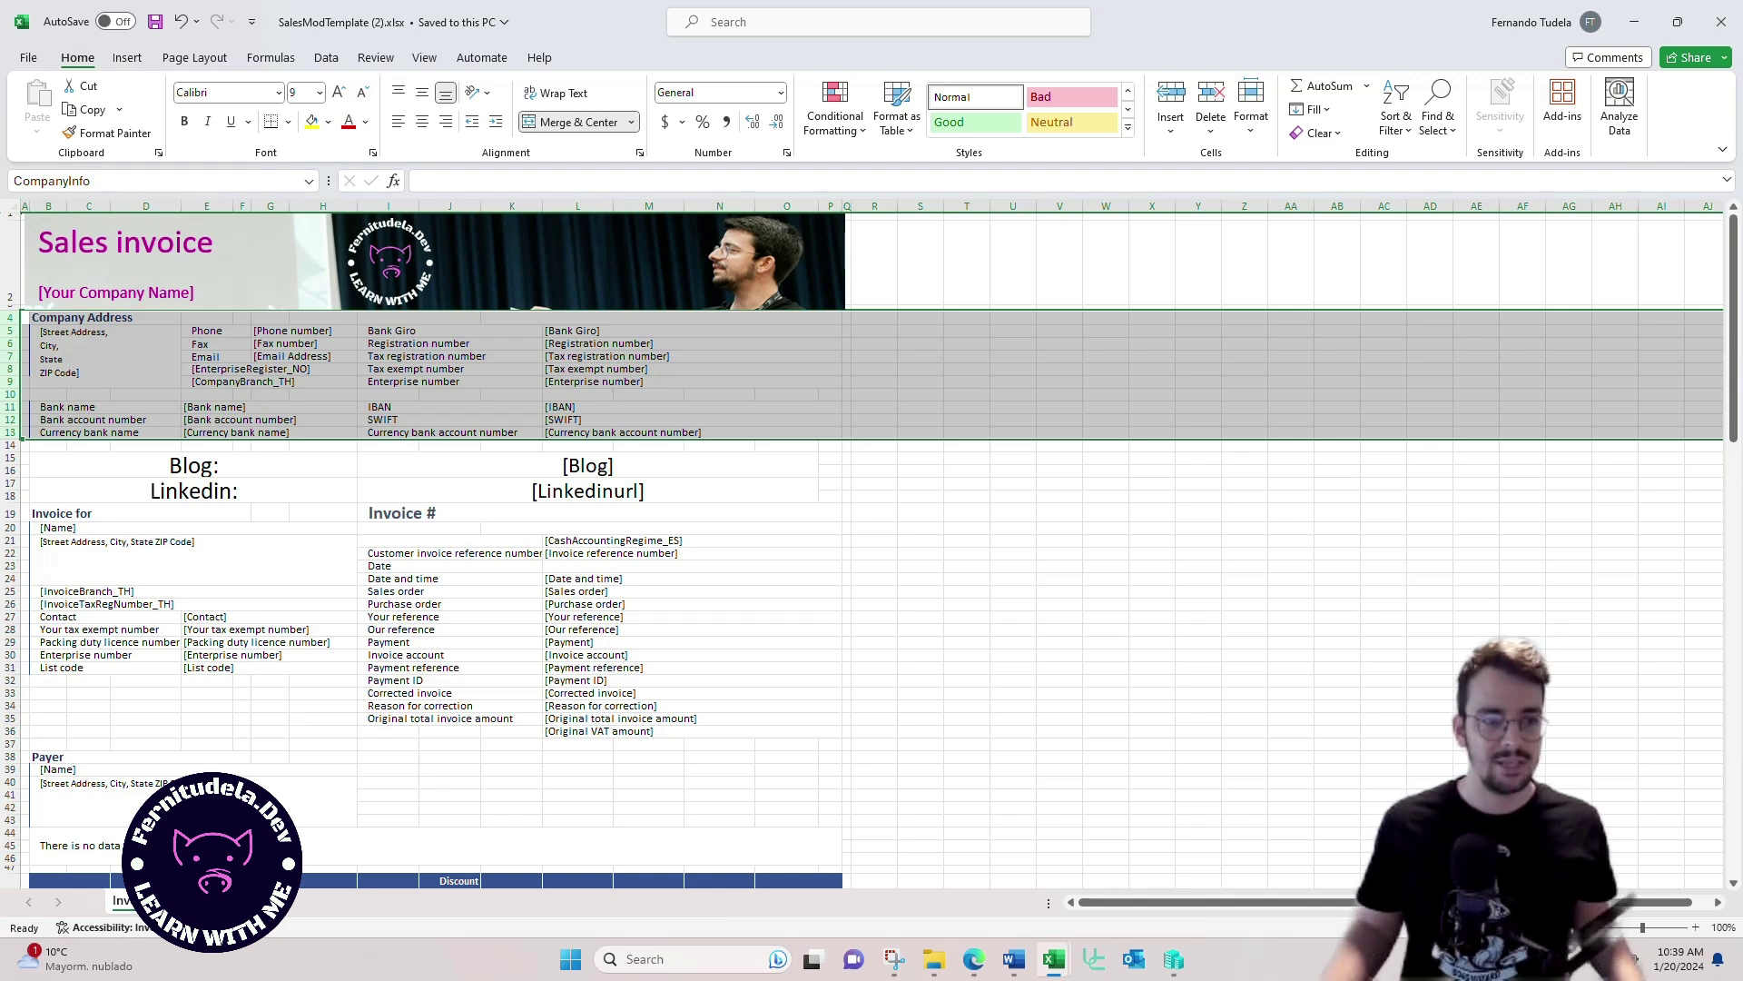
Step: Select the Header named range to examine its extent on the sheet
click(309, 181)
scroll(159, 500, up, 6)
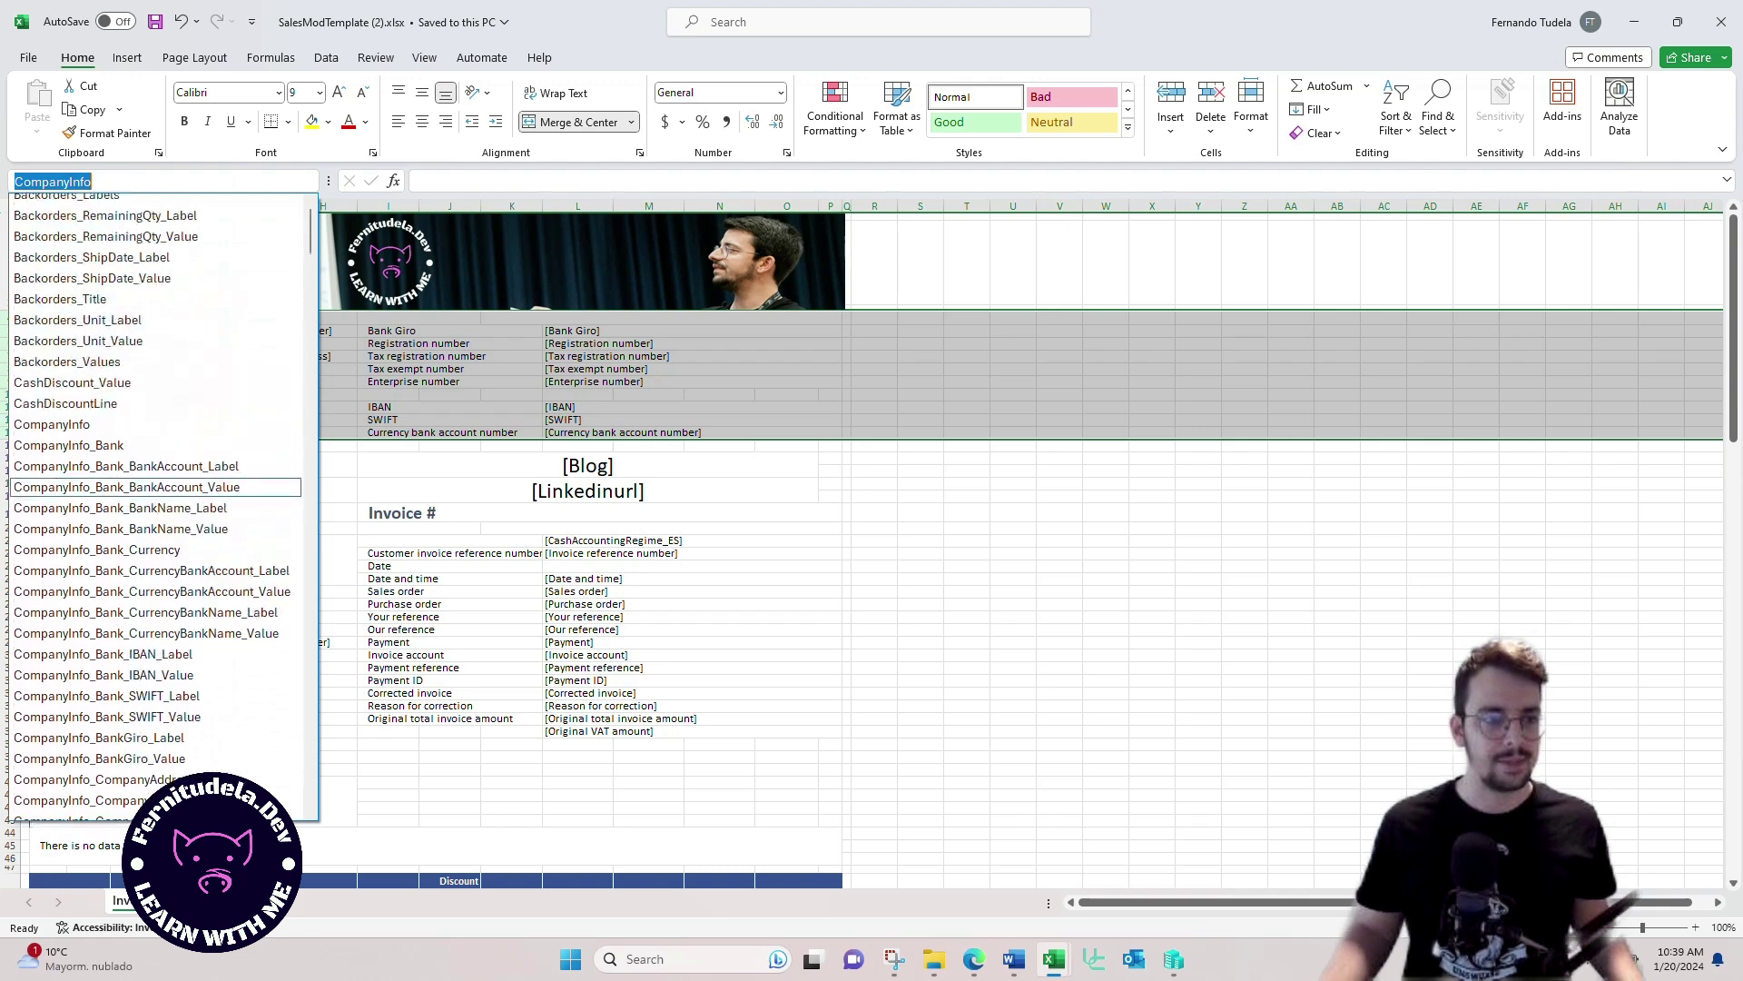
scroll(155, 507, down, 20)
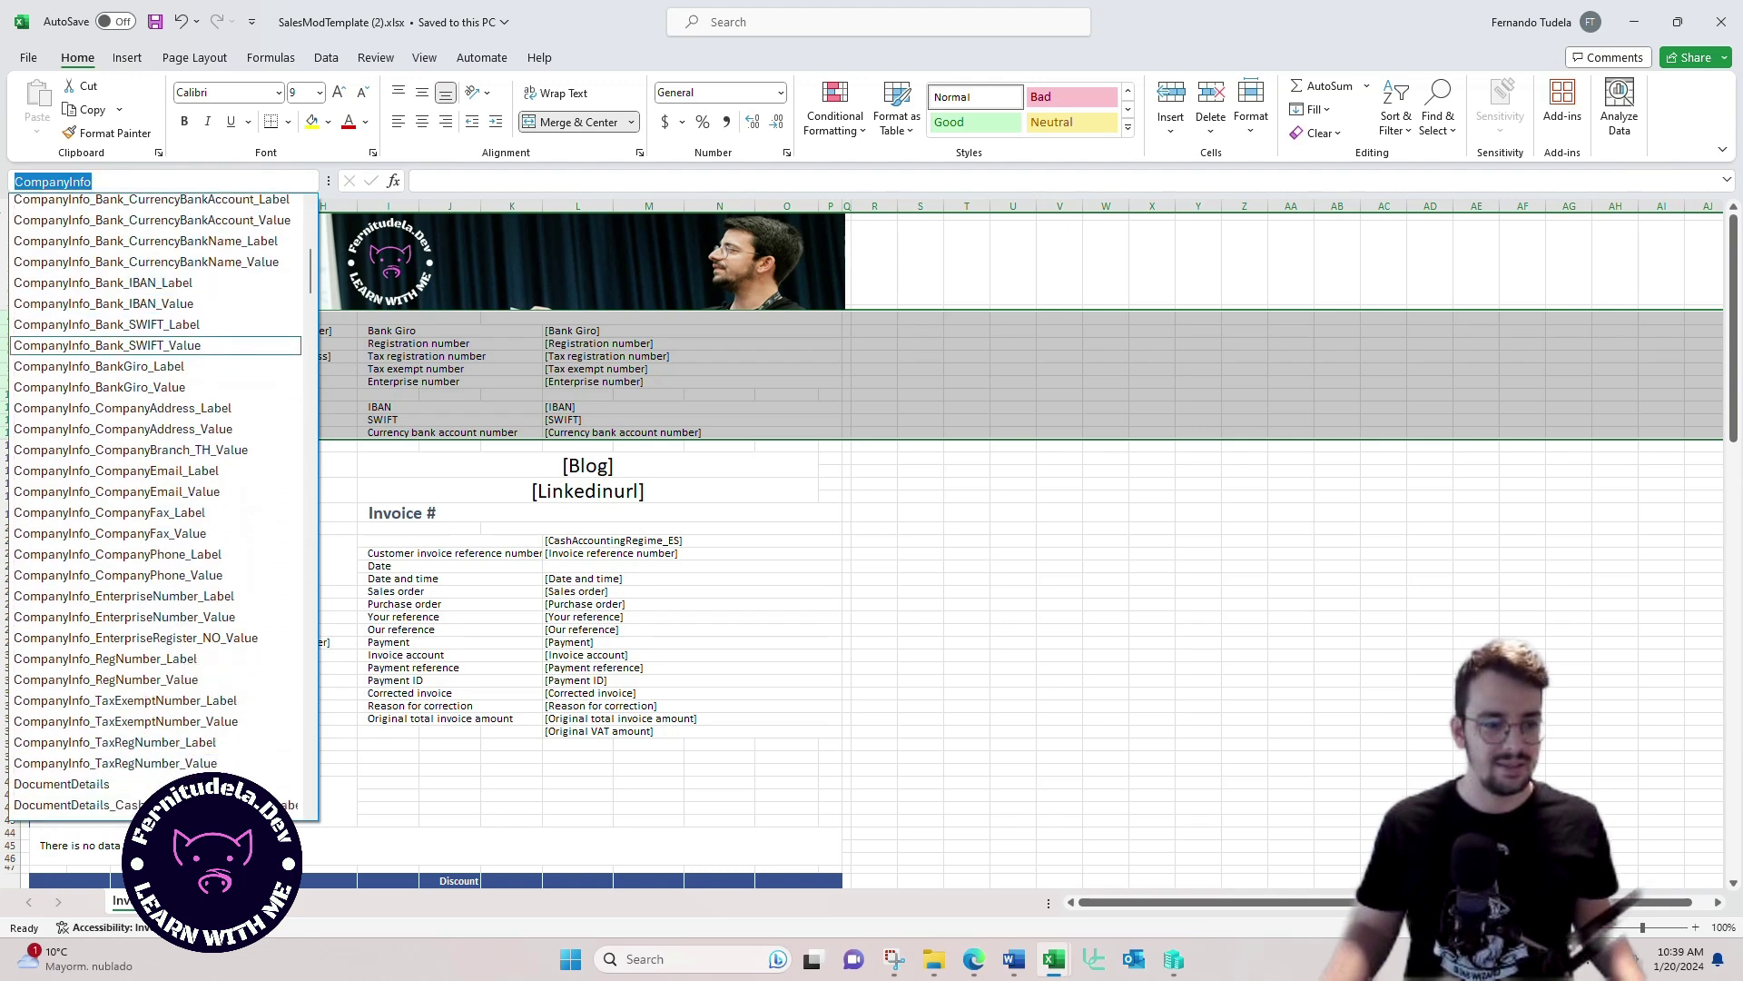
scroll(154, 558, down, 15)
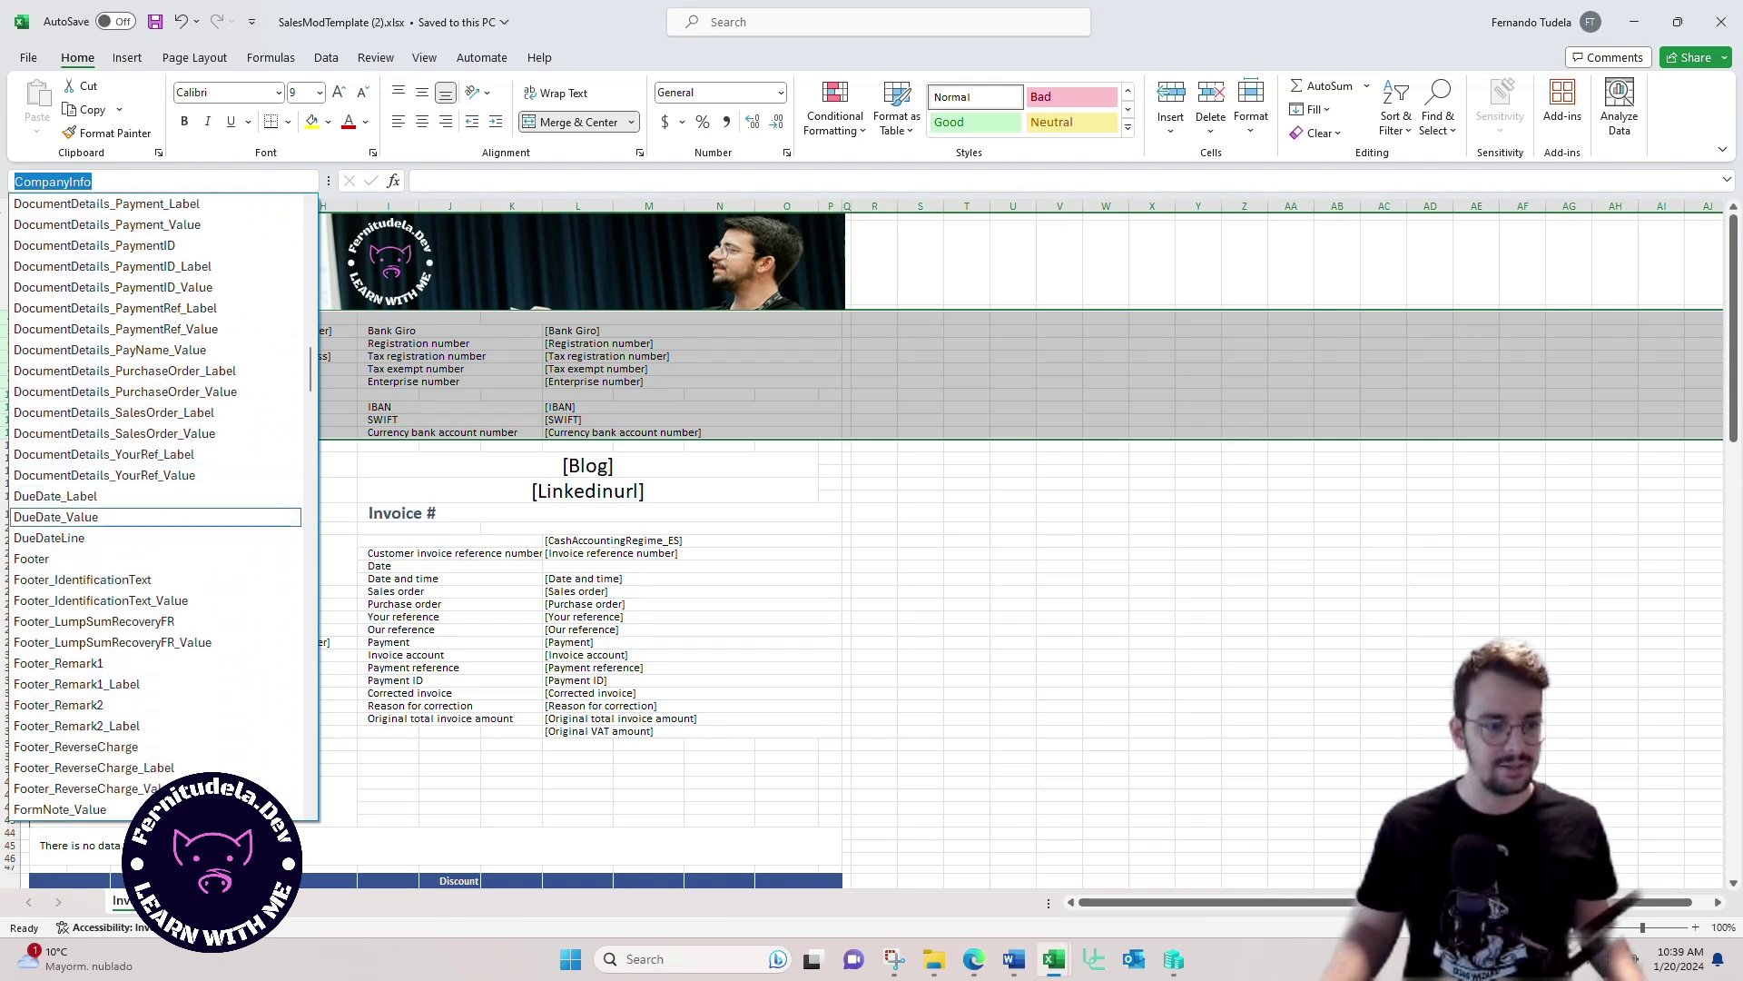
click(54, 475)
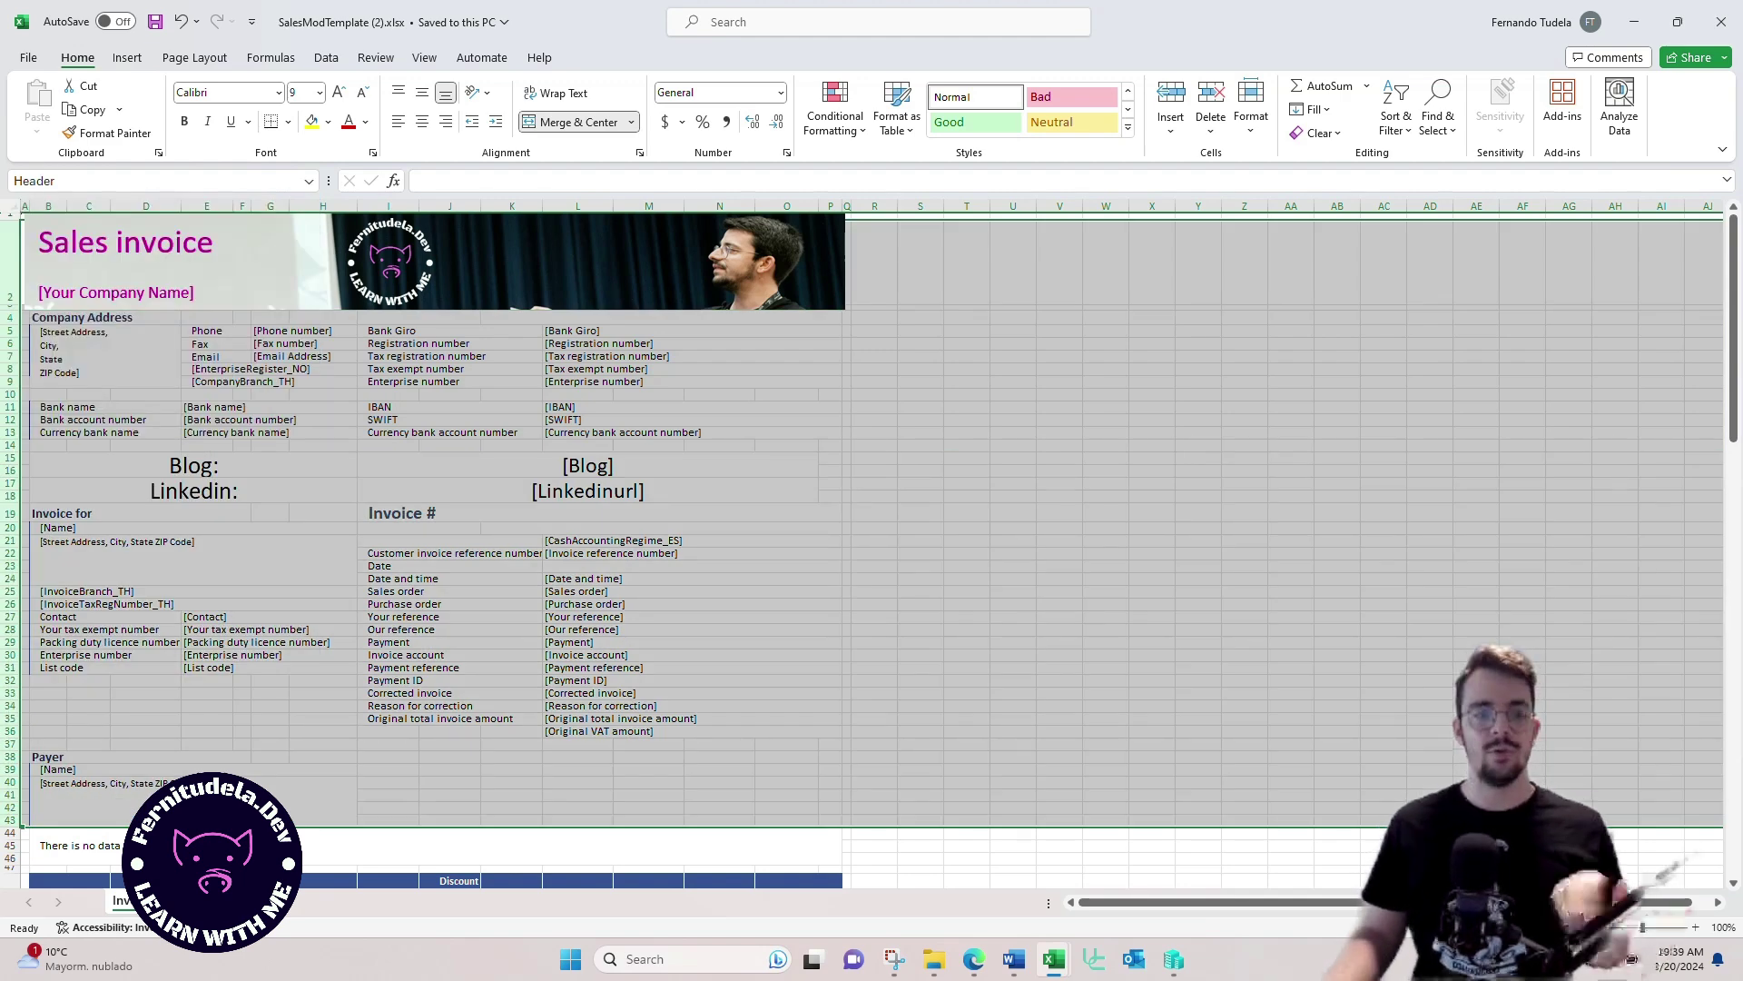
Step: Select rows 15 to 18 holding the Blog and Linkedin cells and name the range ExtendedField
click(194, 465)
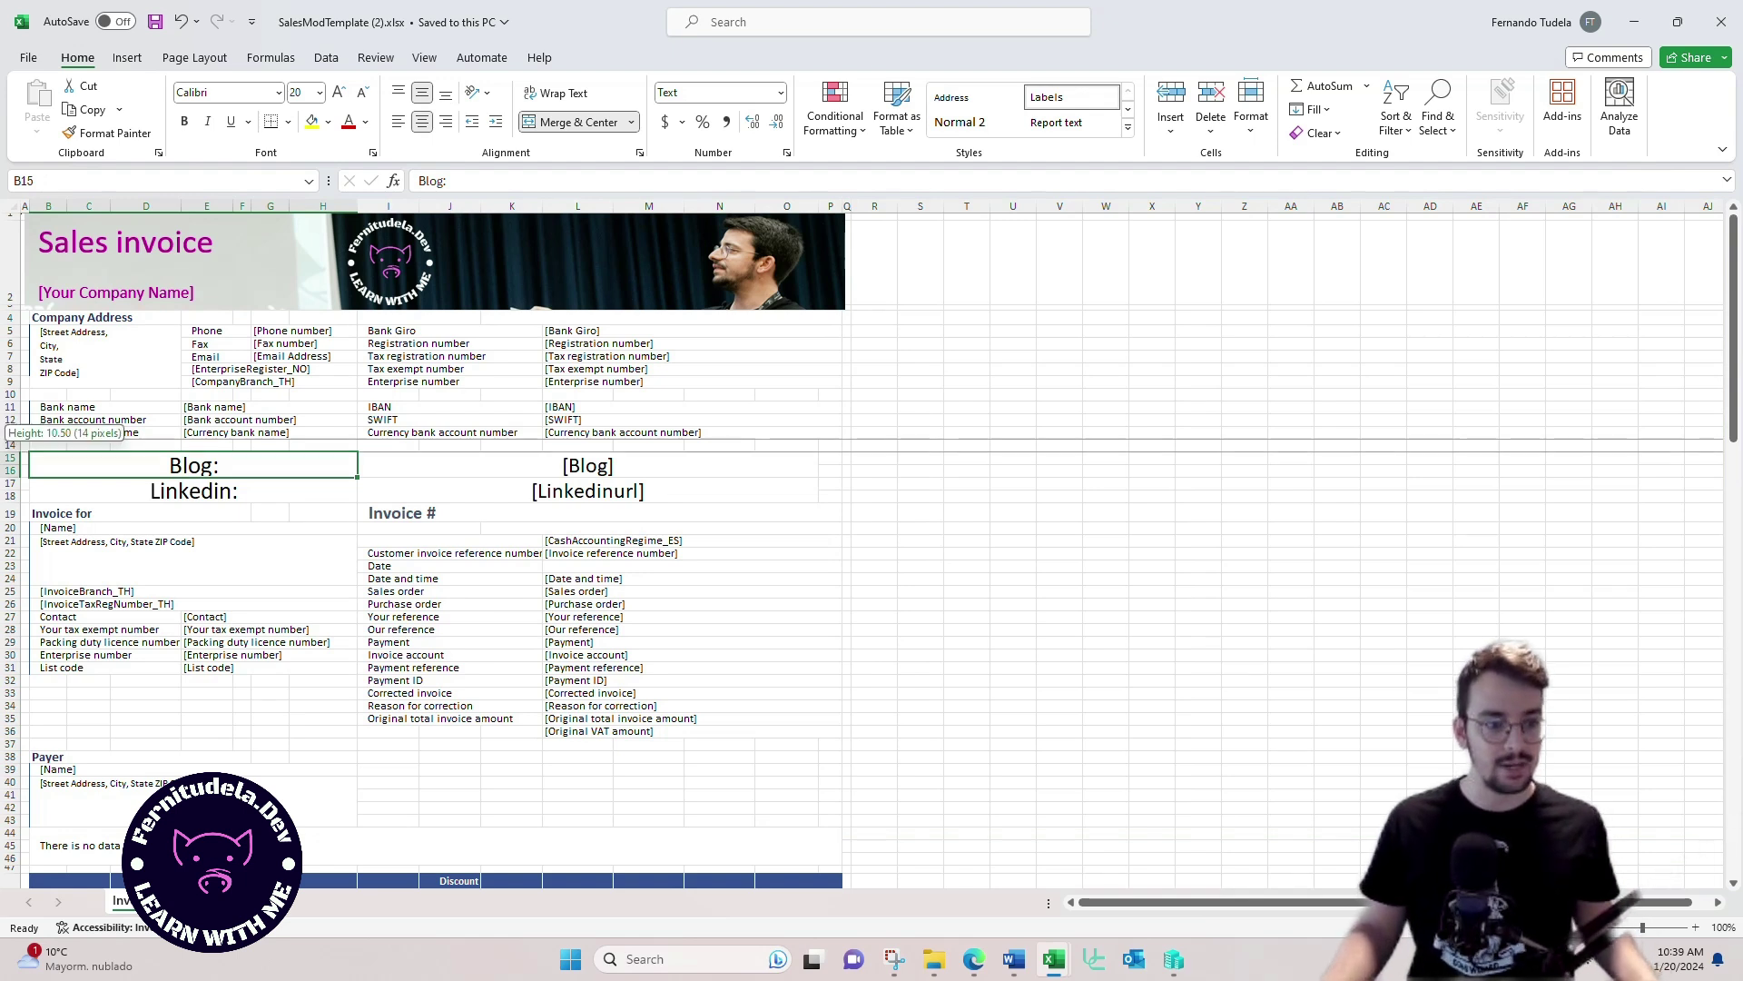
drag(11, 458, 11, 498)
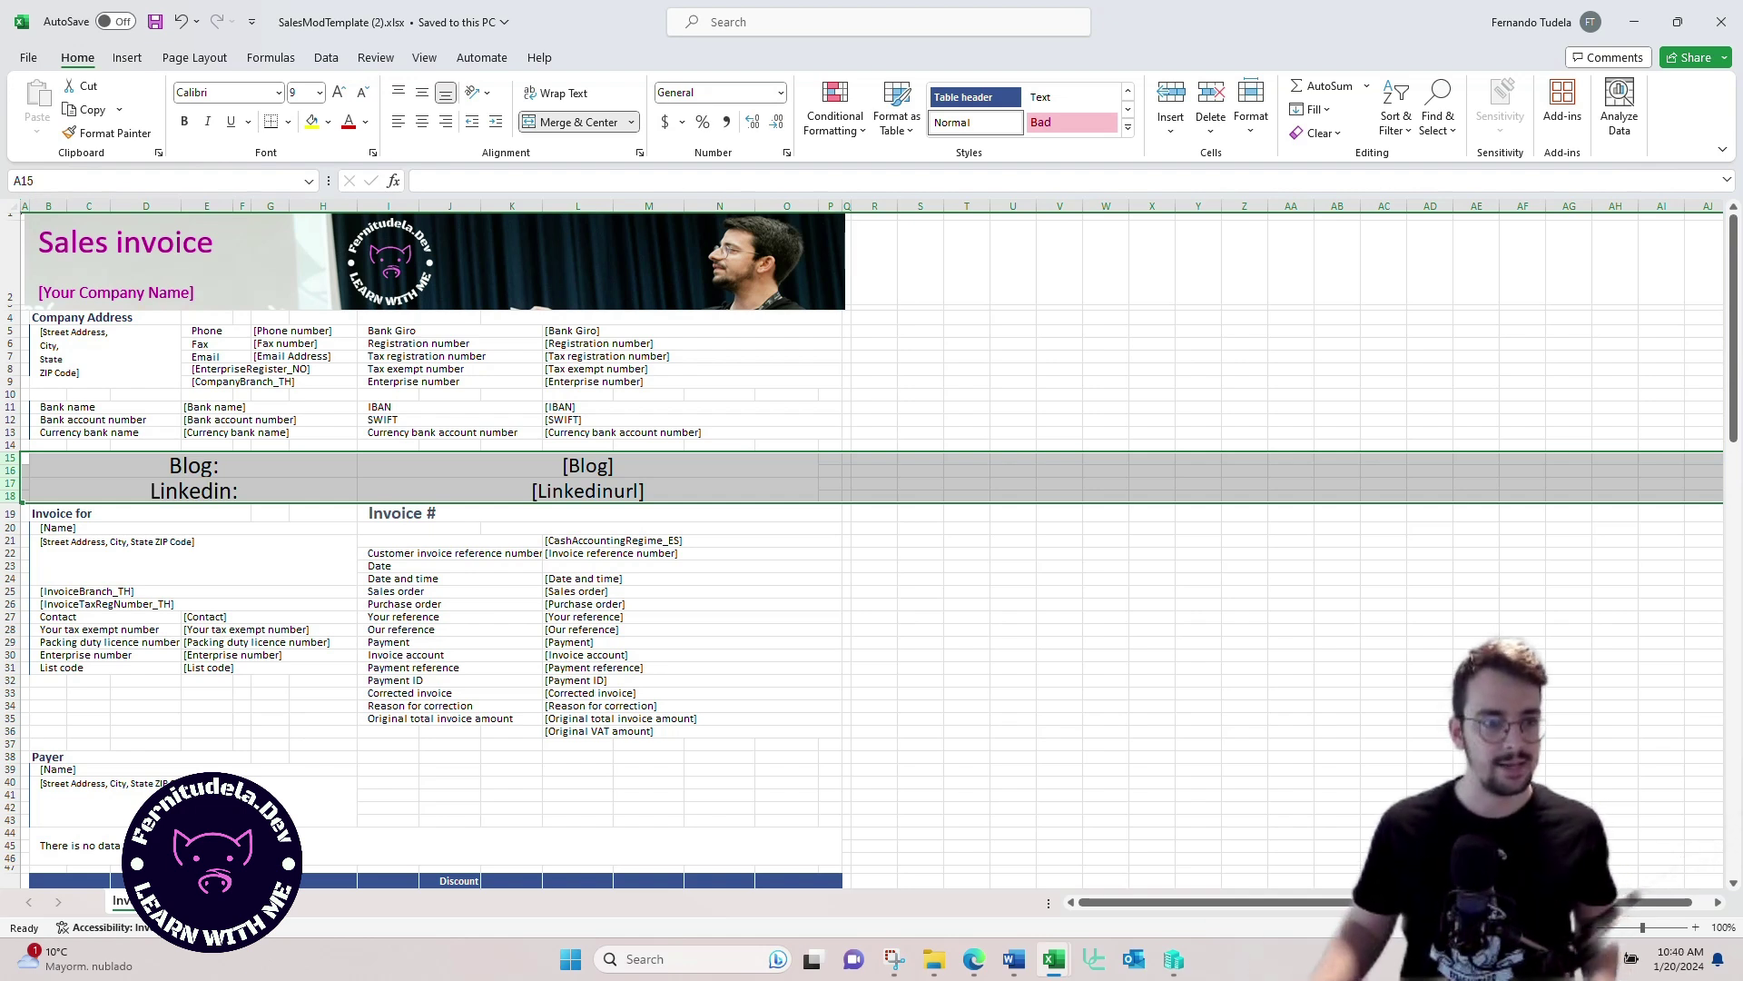
click(159, 180)
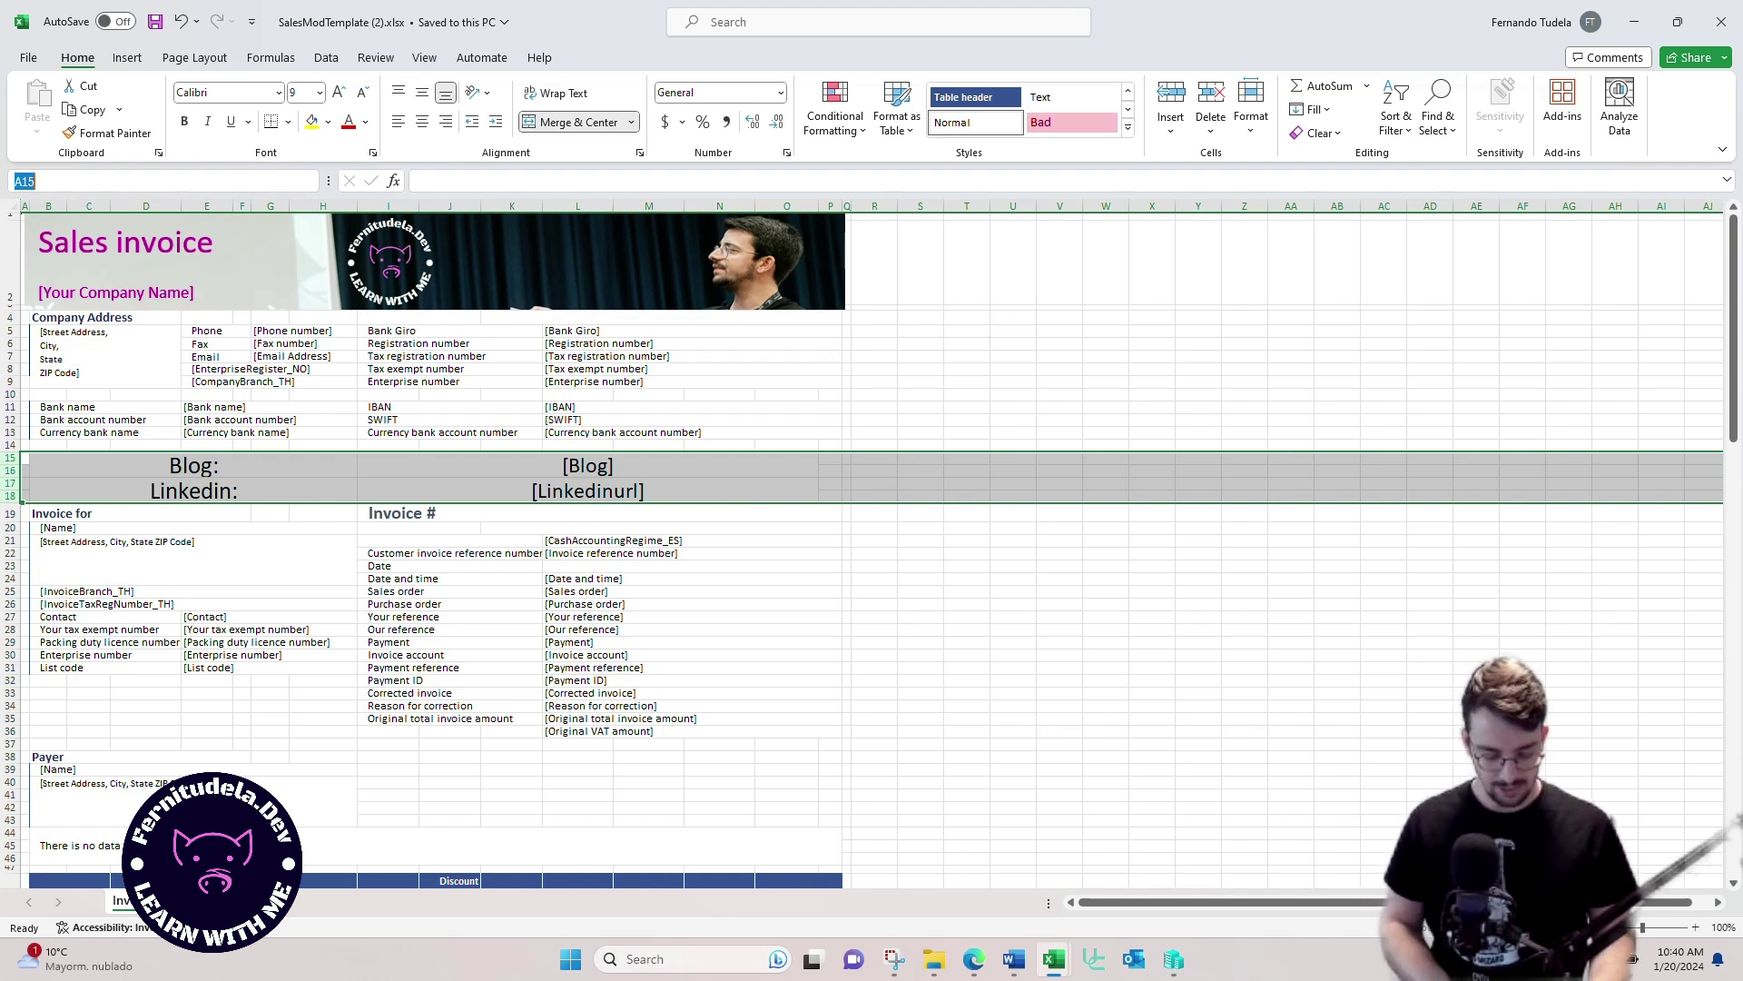
text(ExtendedField)
key(Return)
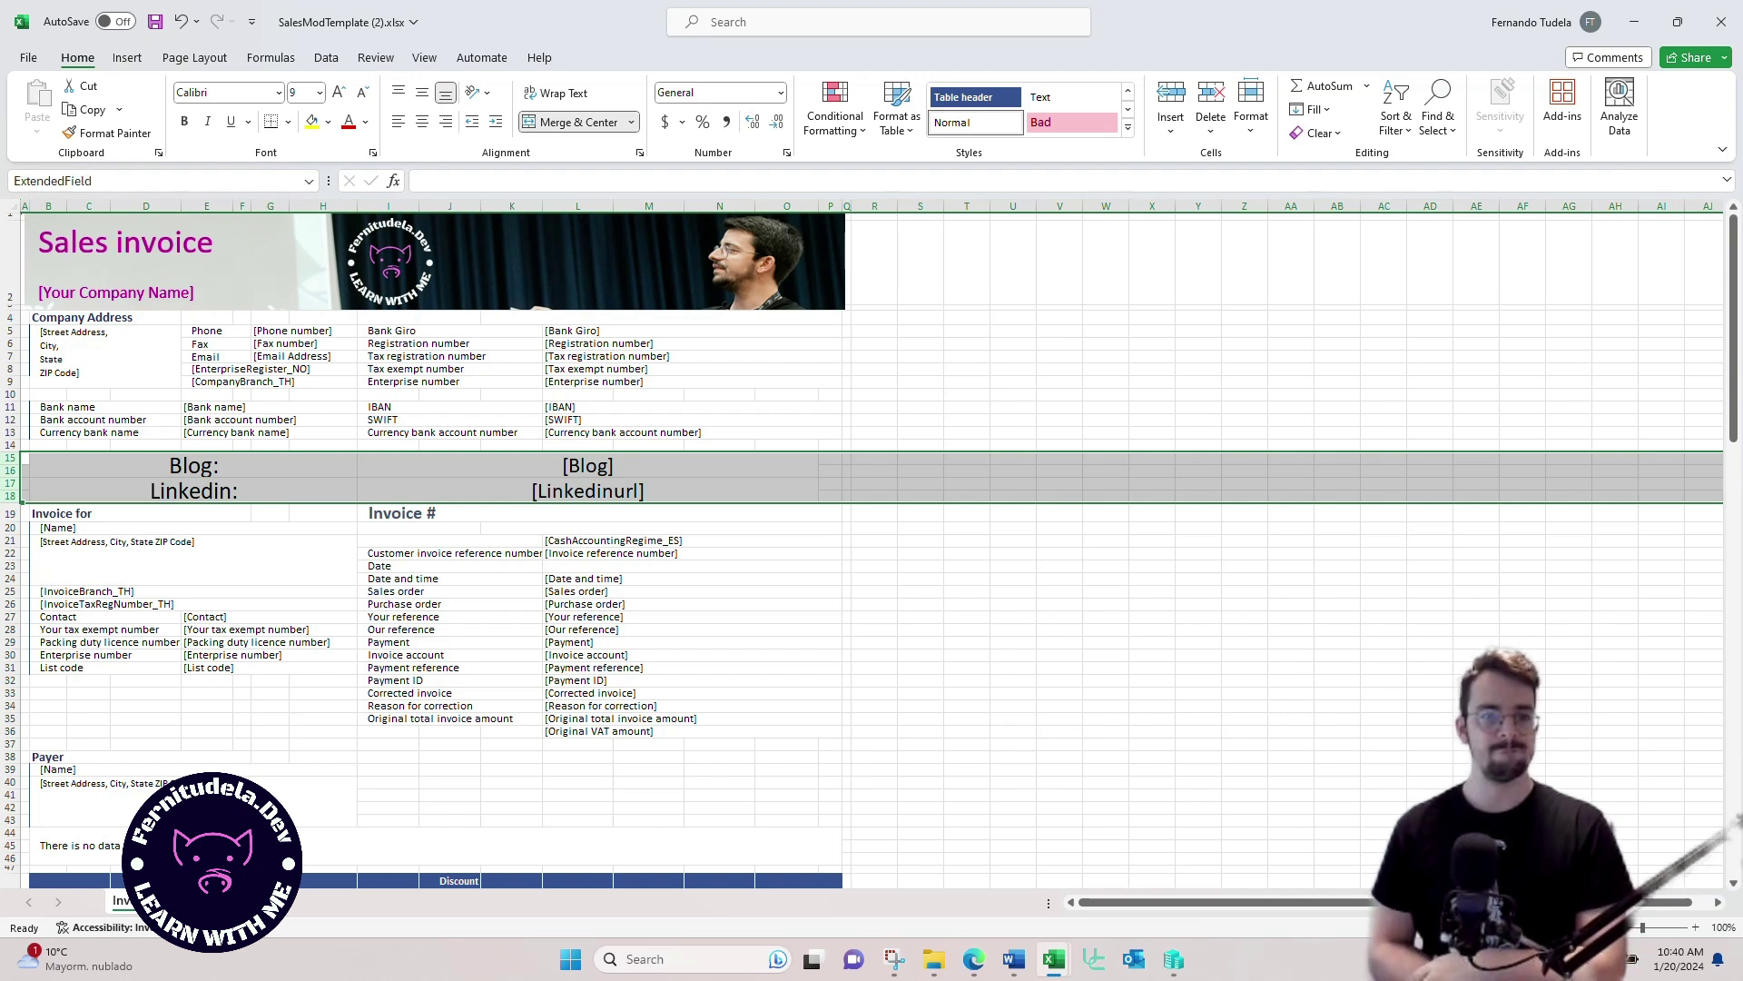
Step: Define the name ExtendedFields for rows 15 to 18
click(53, 181)
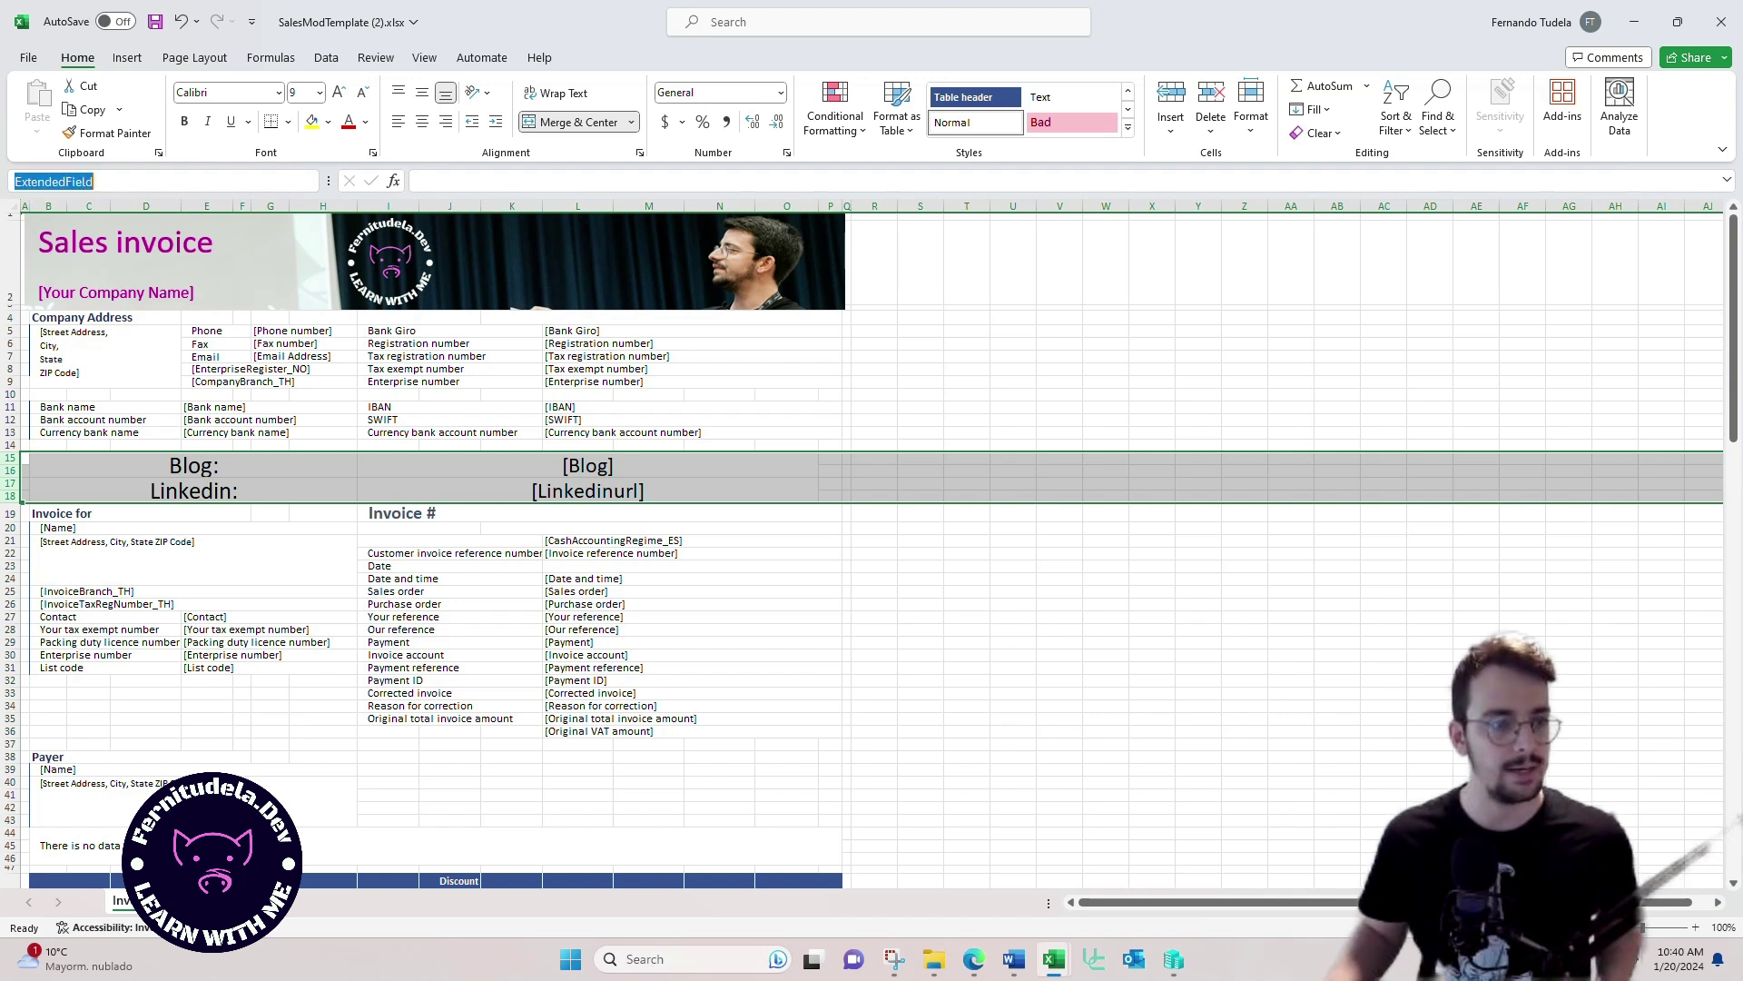
click(93, 182)
text(s)
key(Escape)
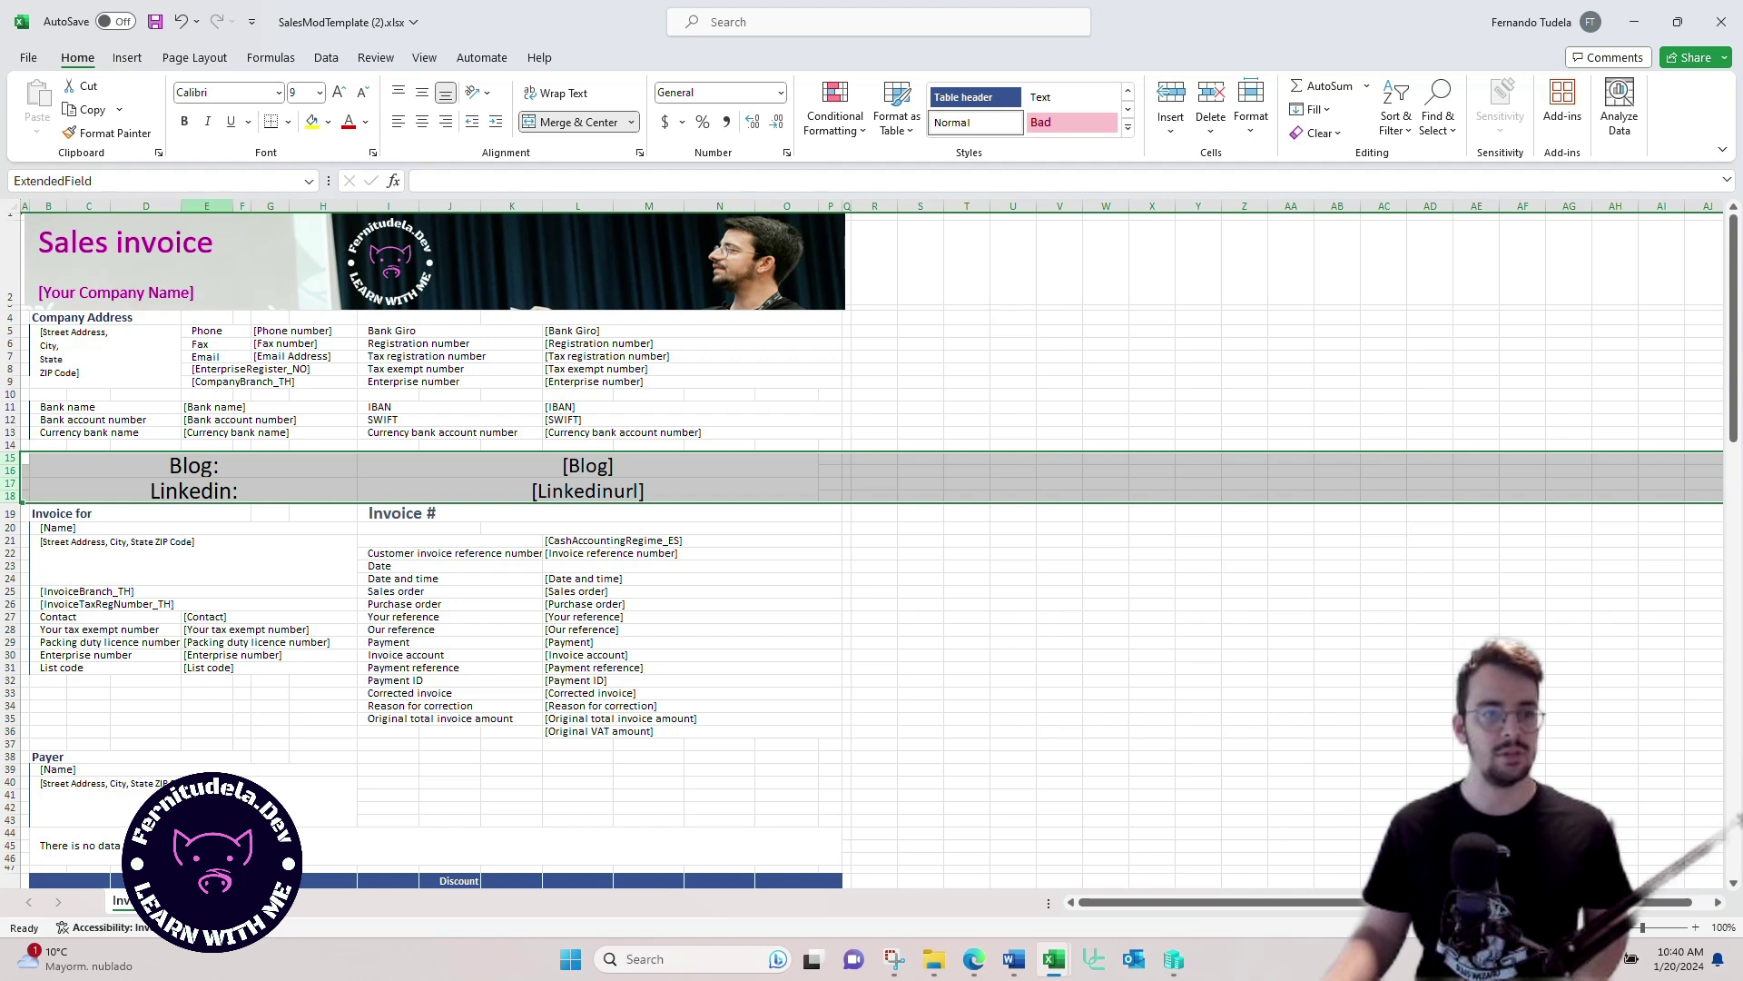
click(54, 181)
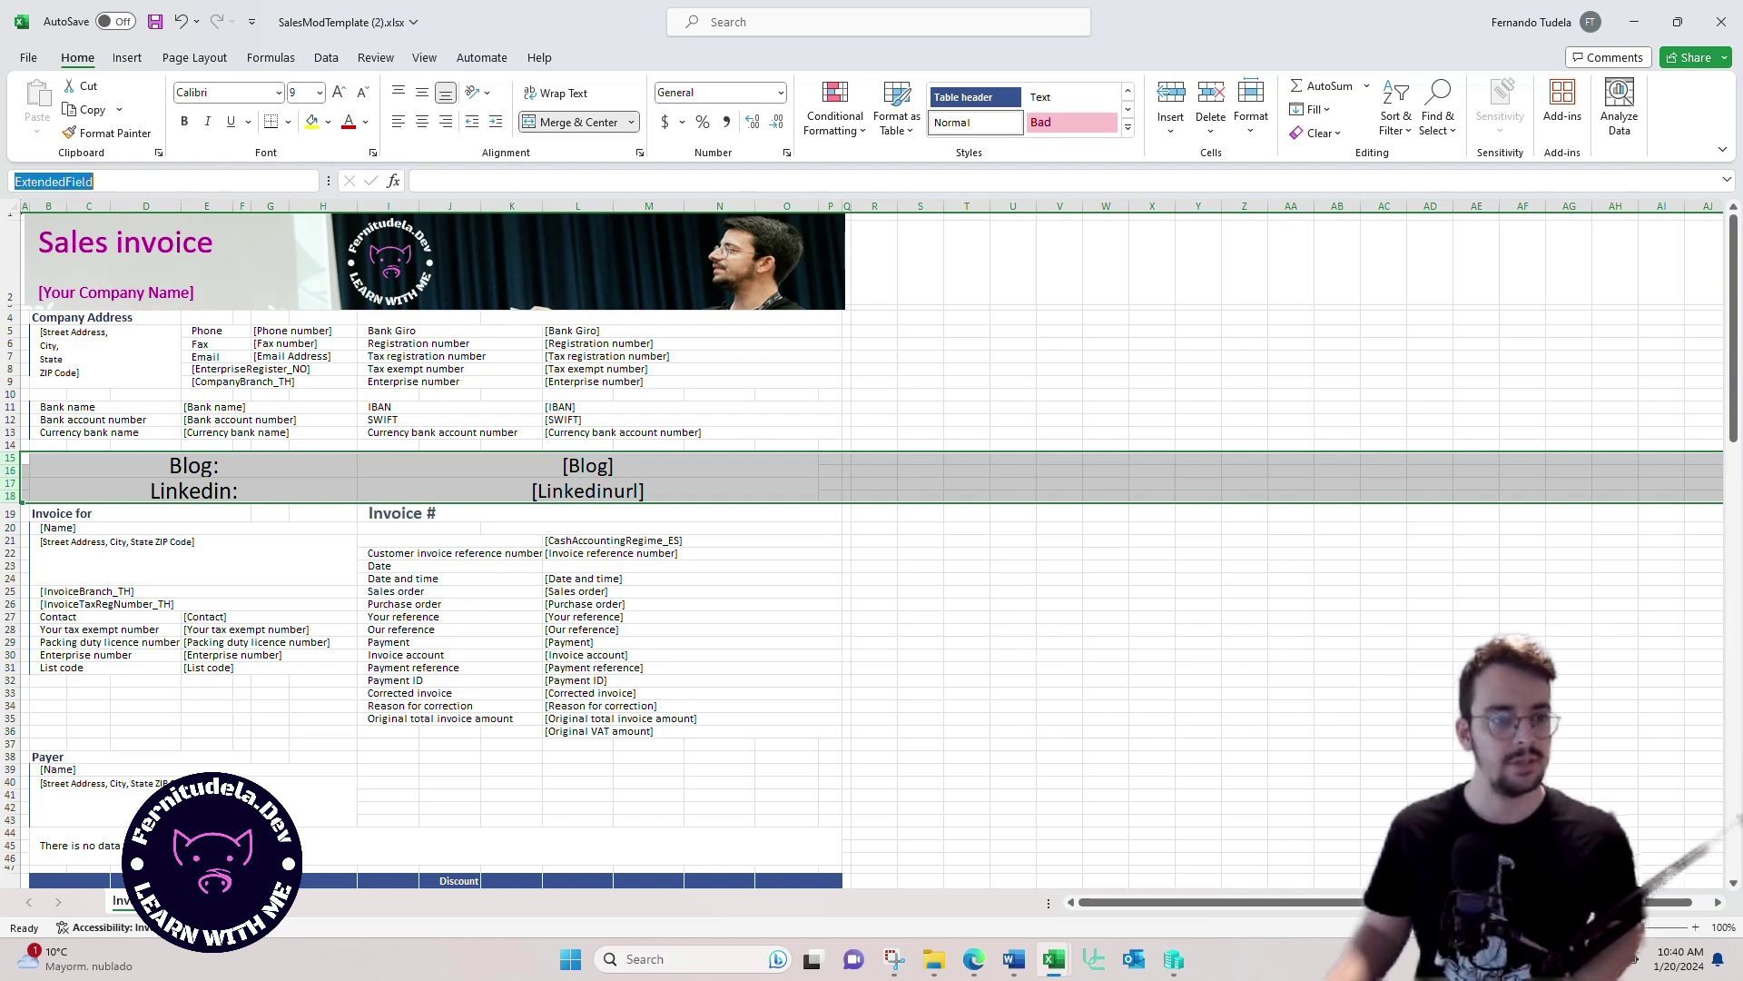
click(93, 181)
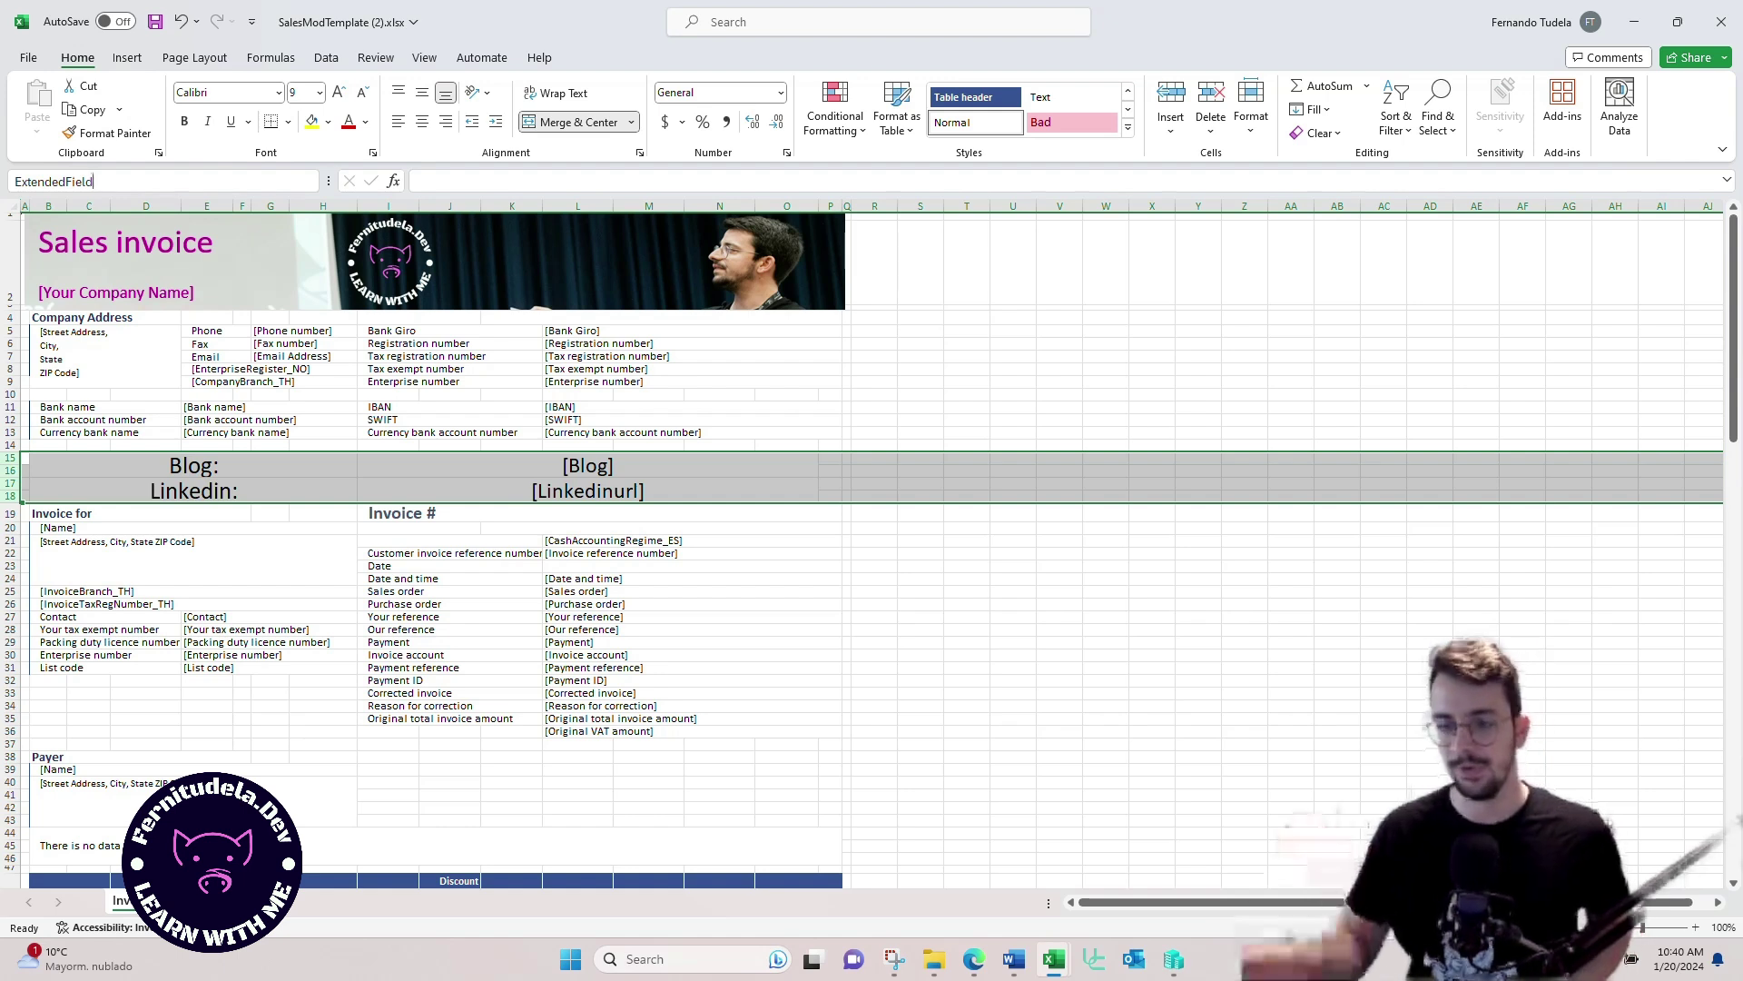
click(193, 490)
click(194, 464)
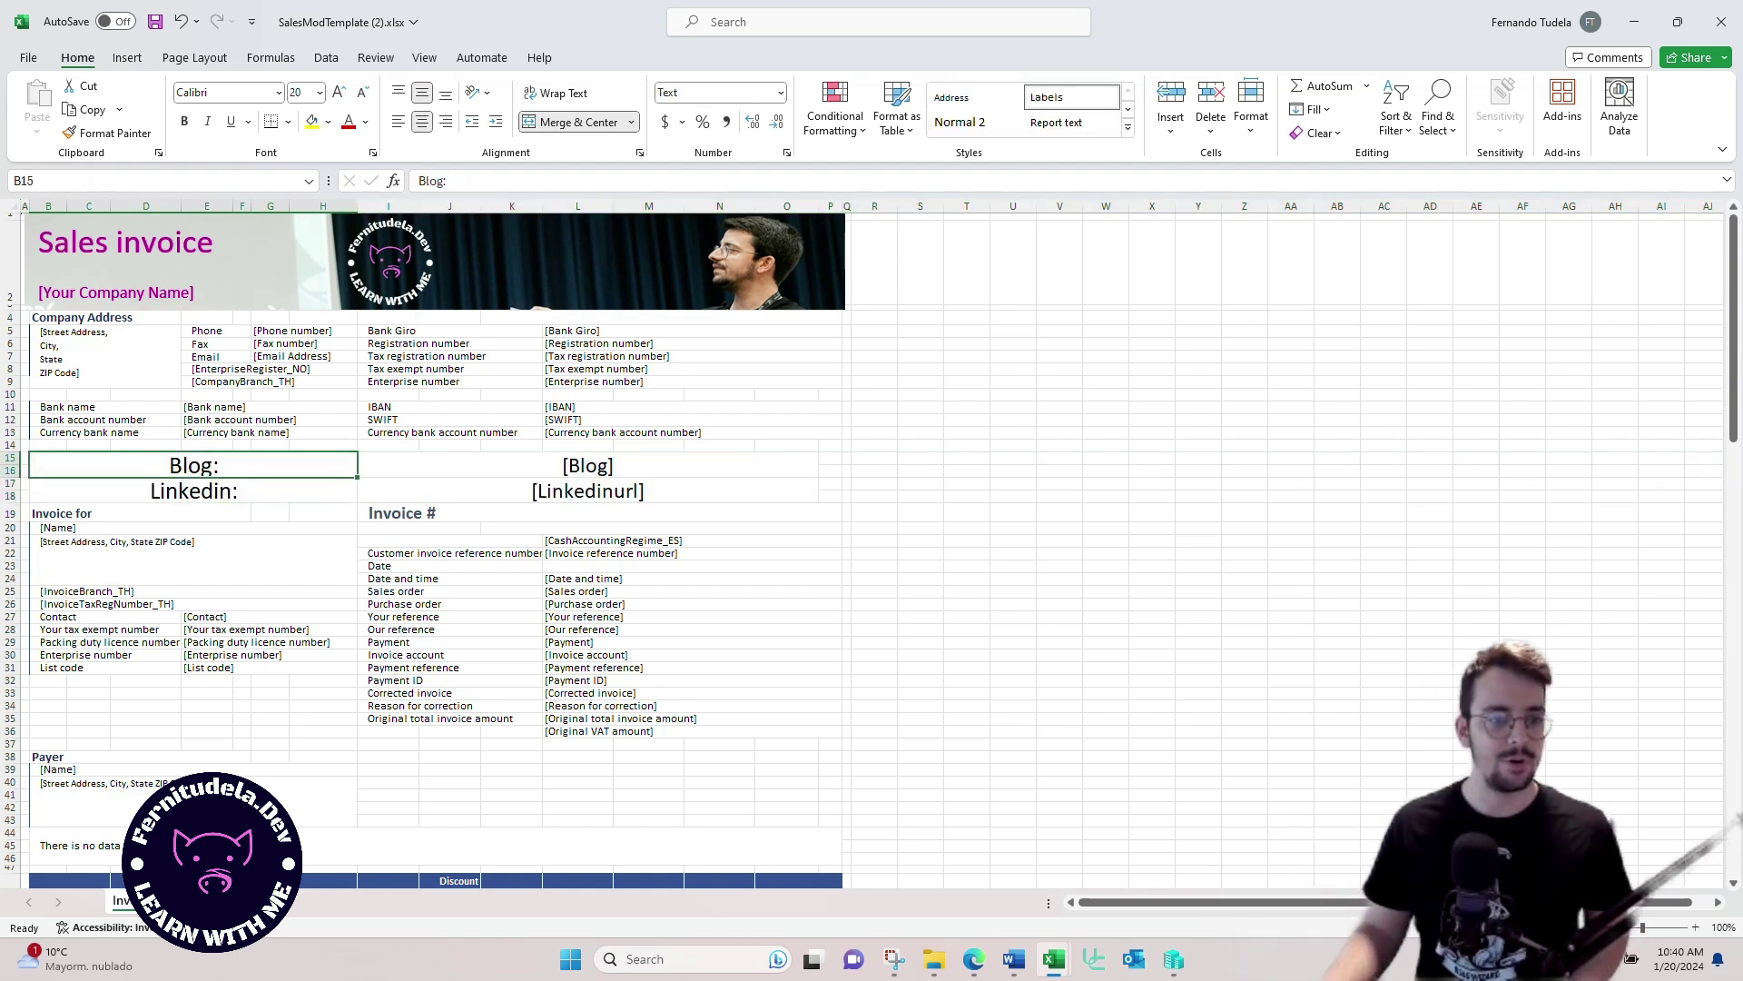
Step: Find the singular ExtendedField entry among the workbook's defined names and delete it
click(325, 57)
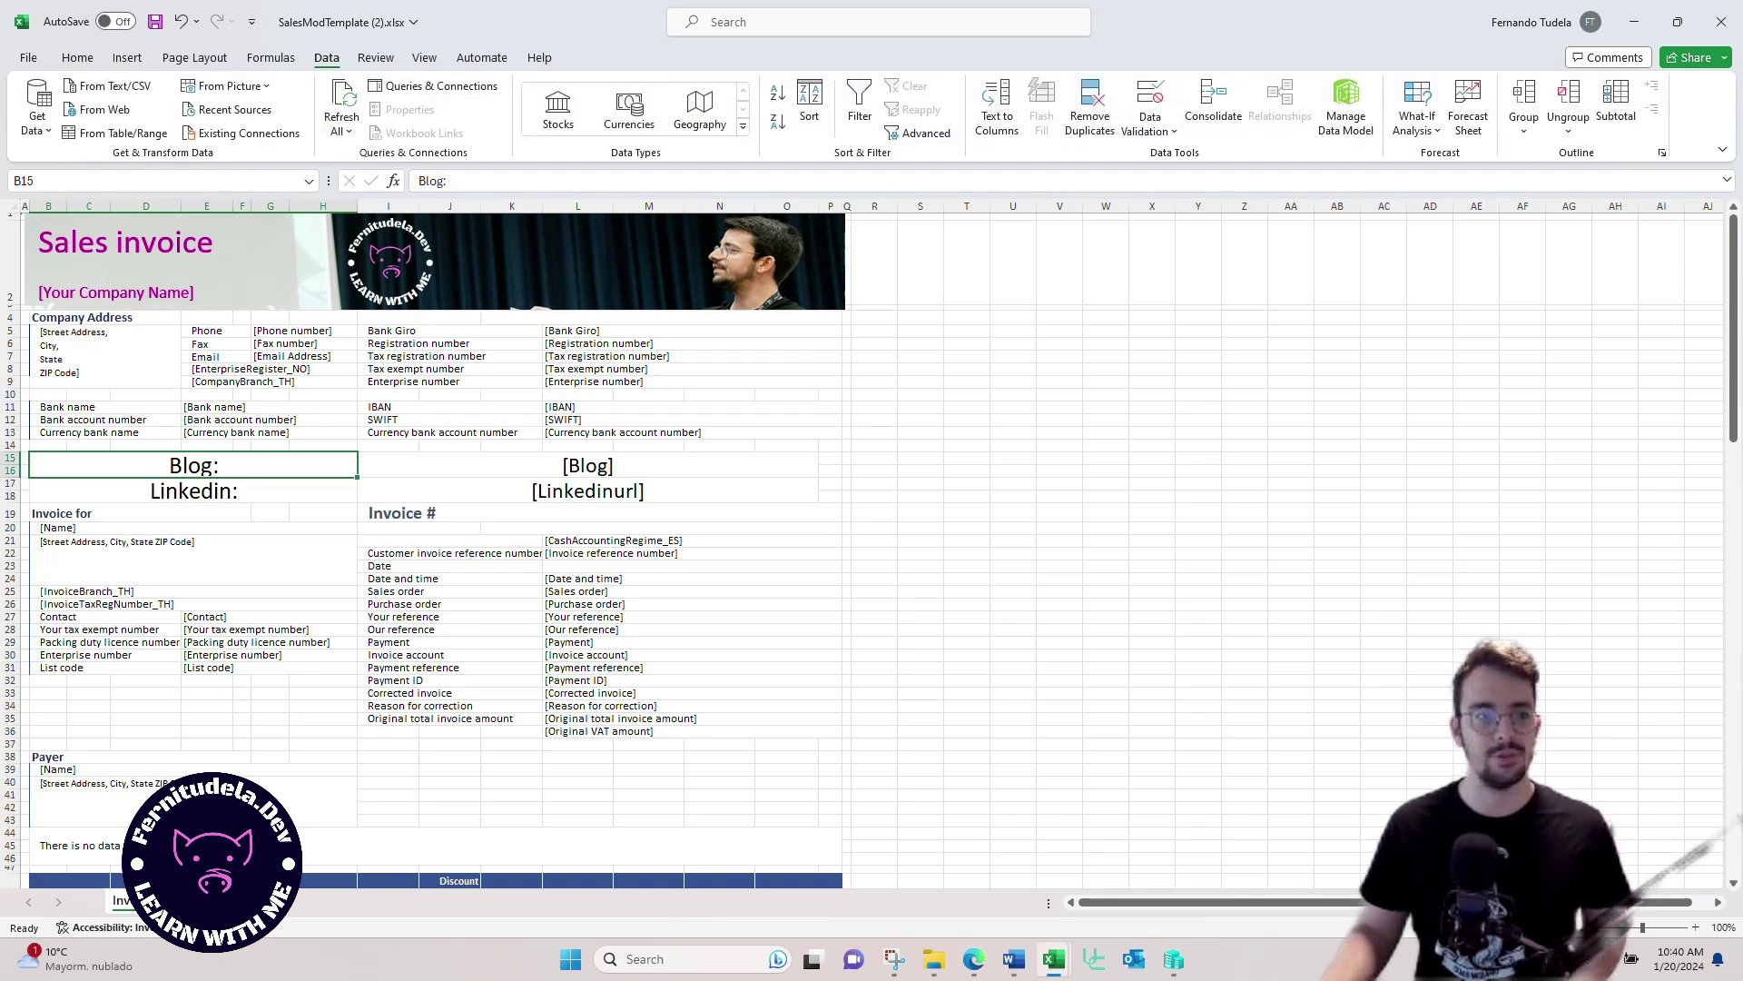
click(271, 57)
click(552, 107)
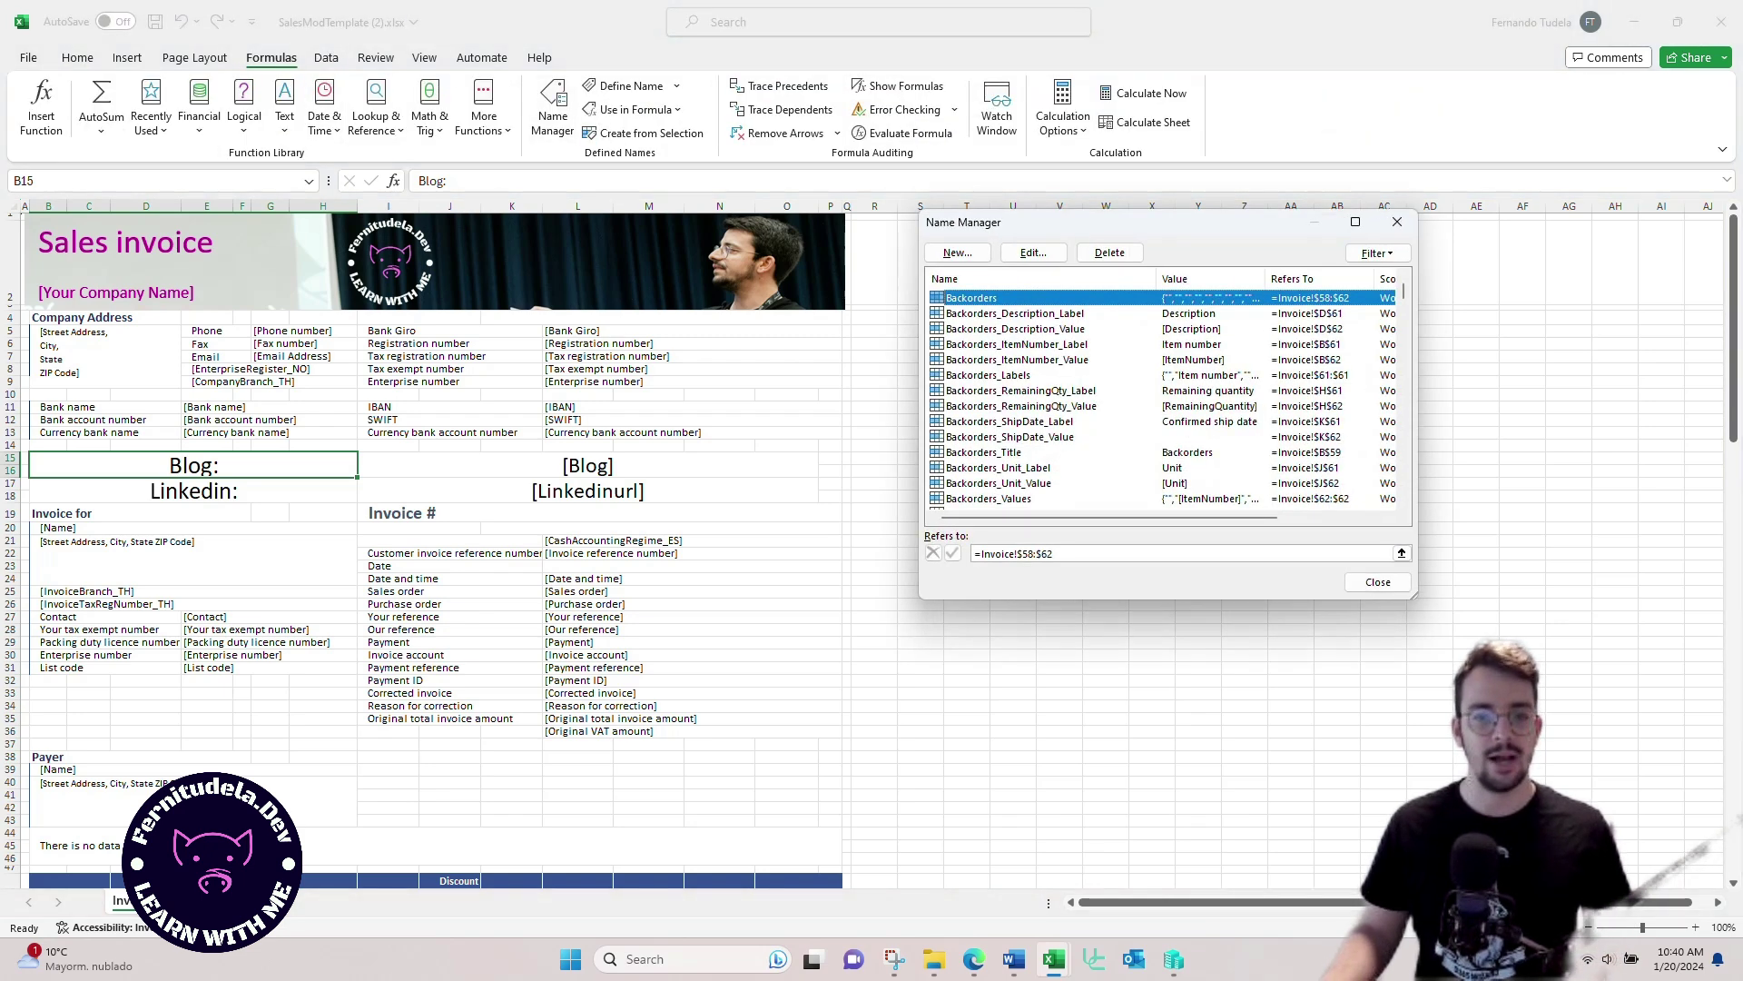
scroll(1162, 398, down, 10)
scroll(1162, 398, down, 5)
scroll(1163, 397, down, 5)
scroll(1162, 398, down, 10)
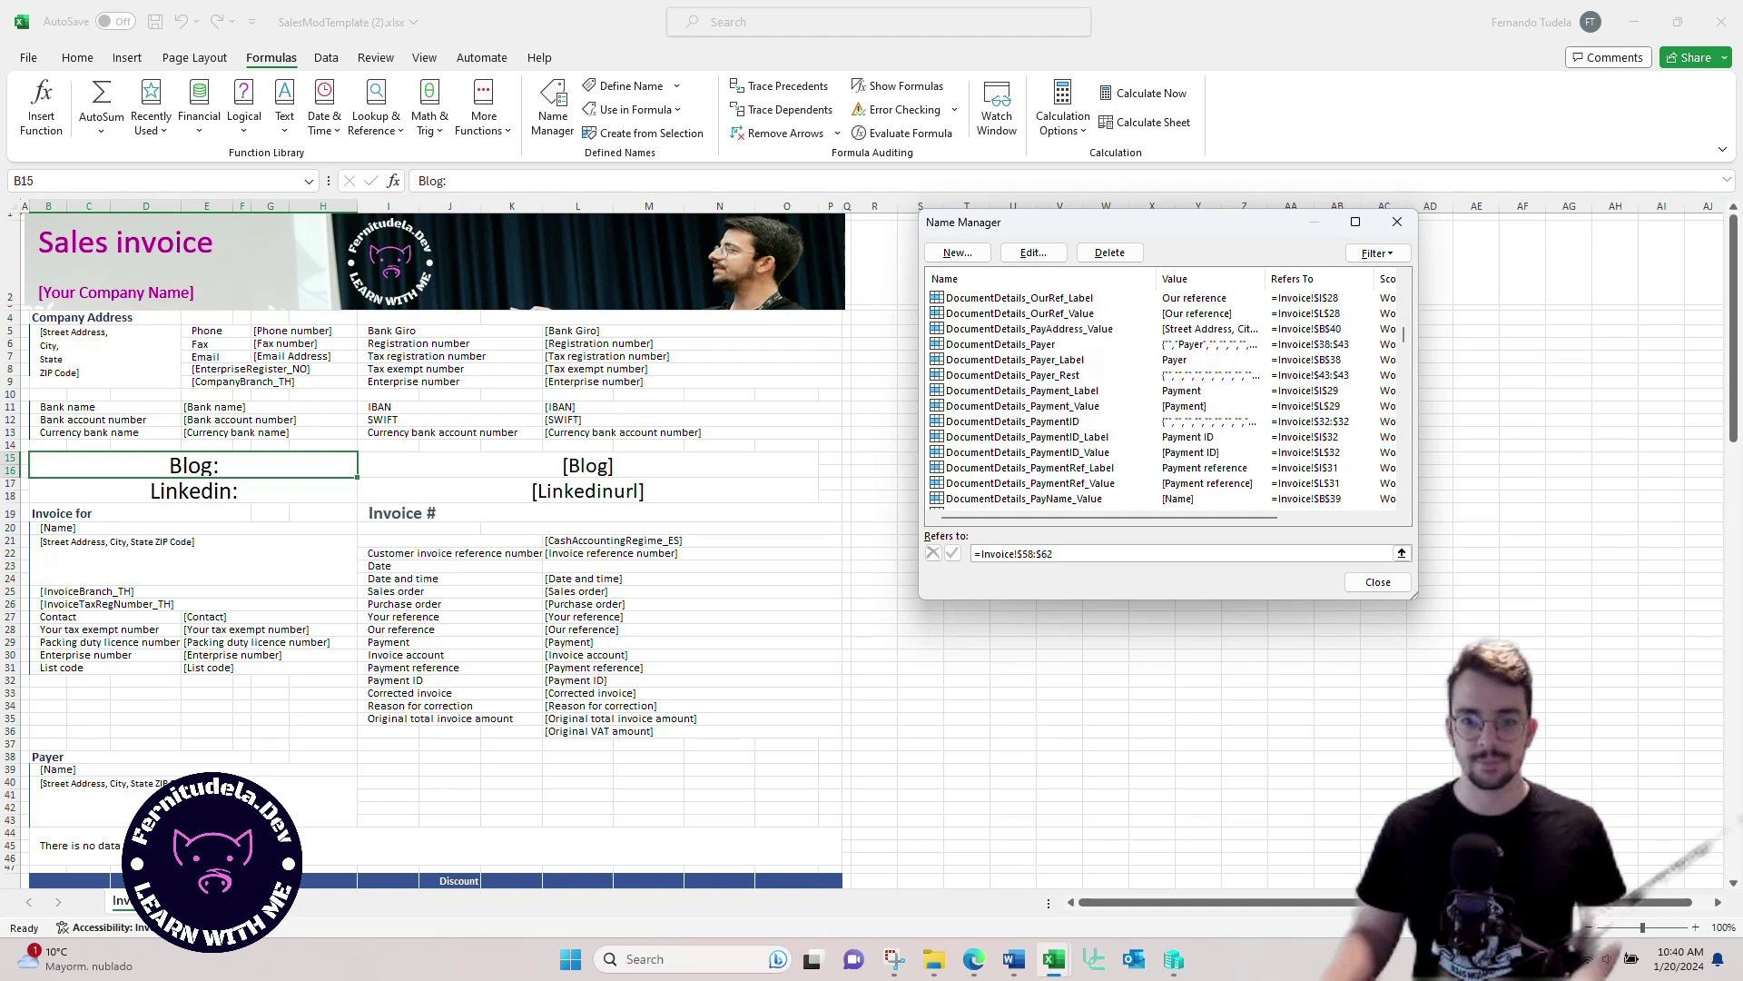
click(978, 329)
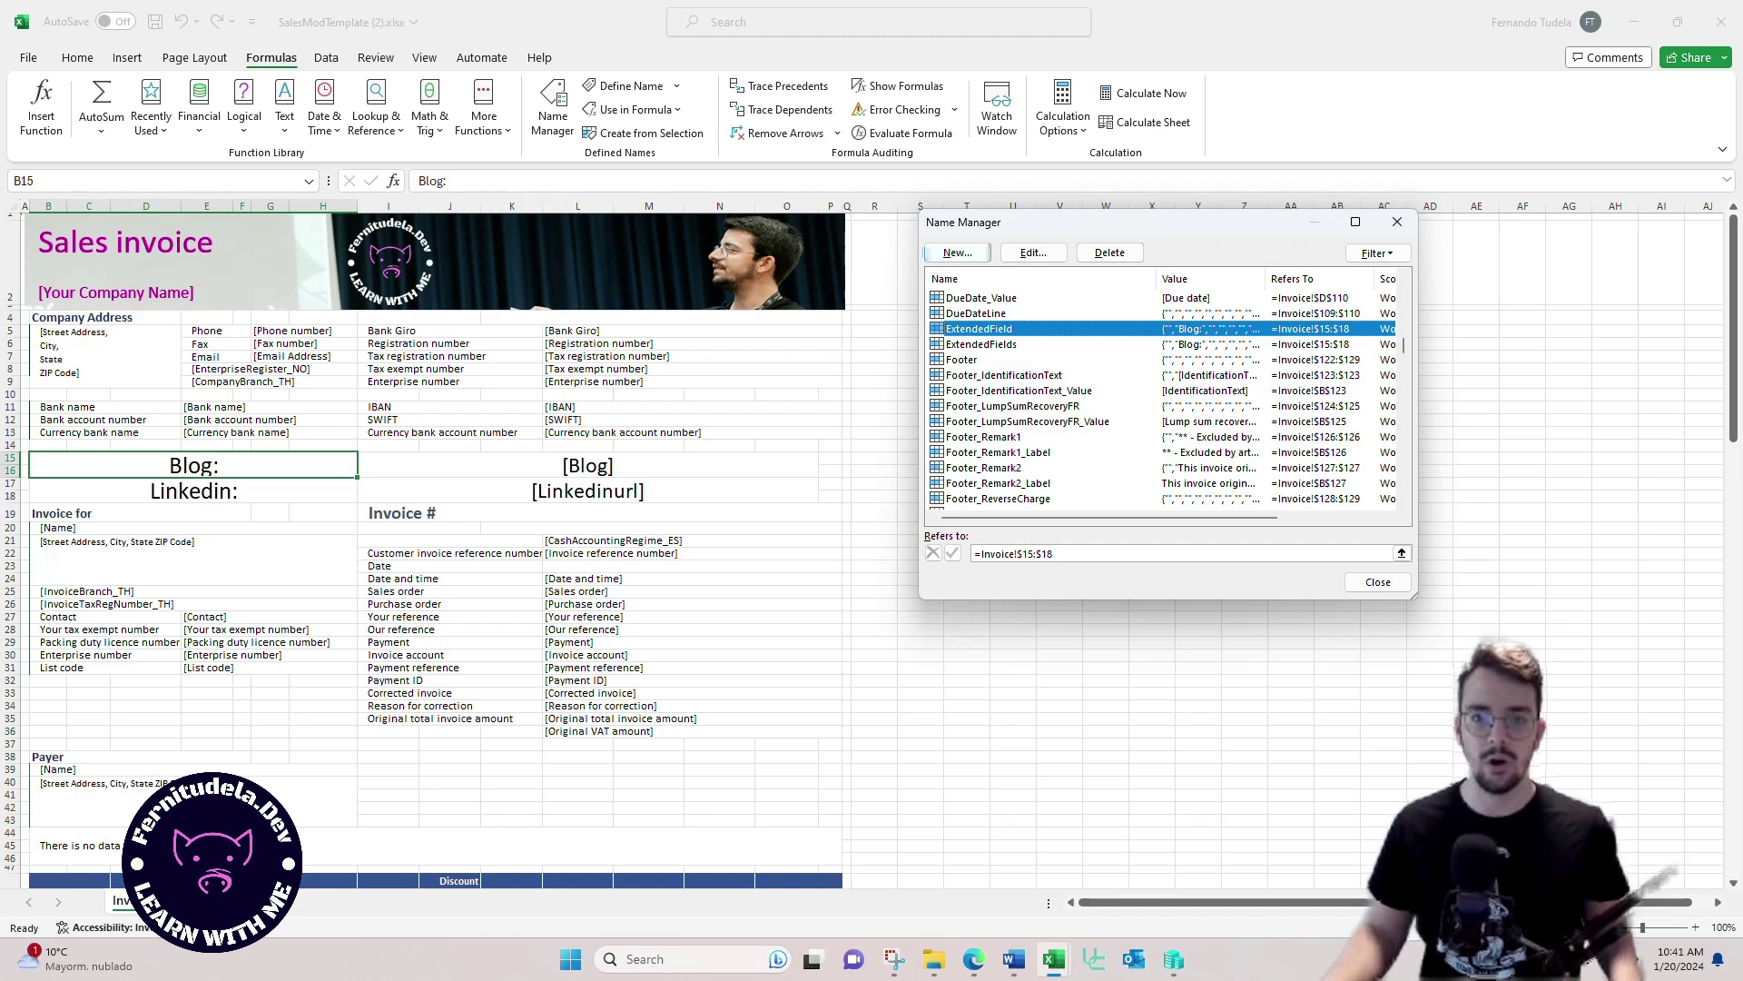
drag(1110, 221, 849, 173)
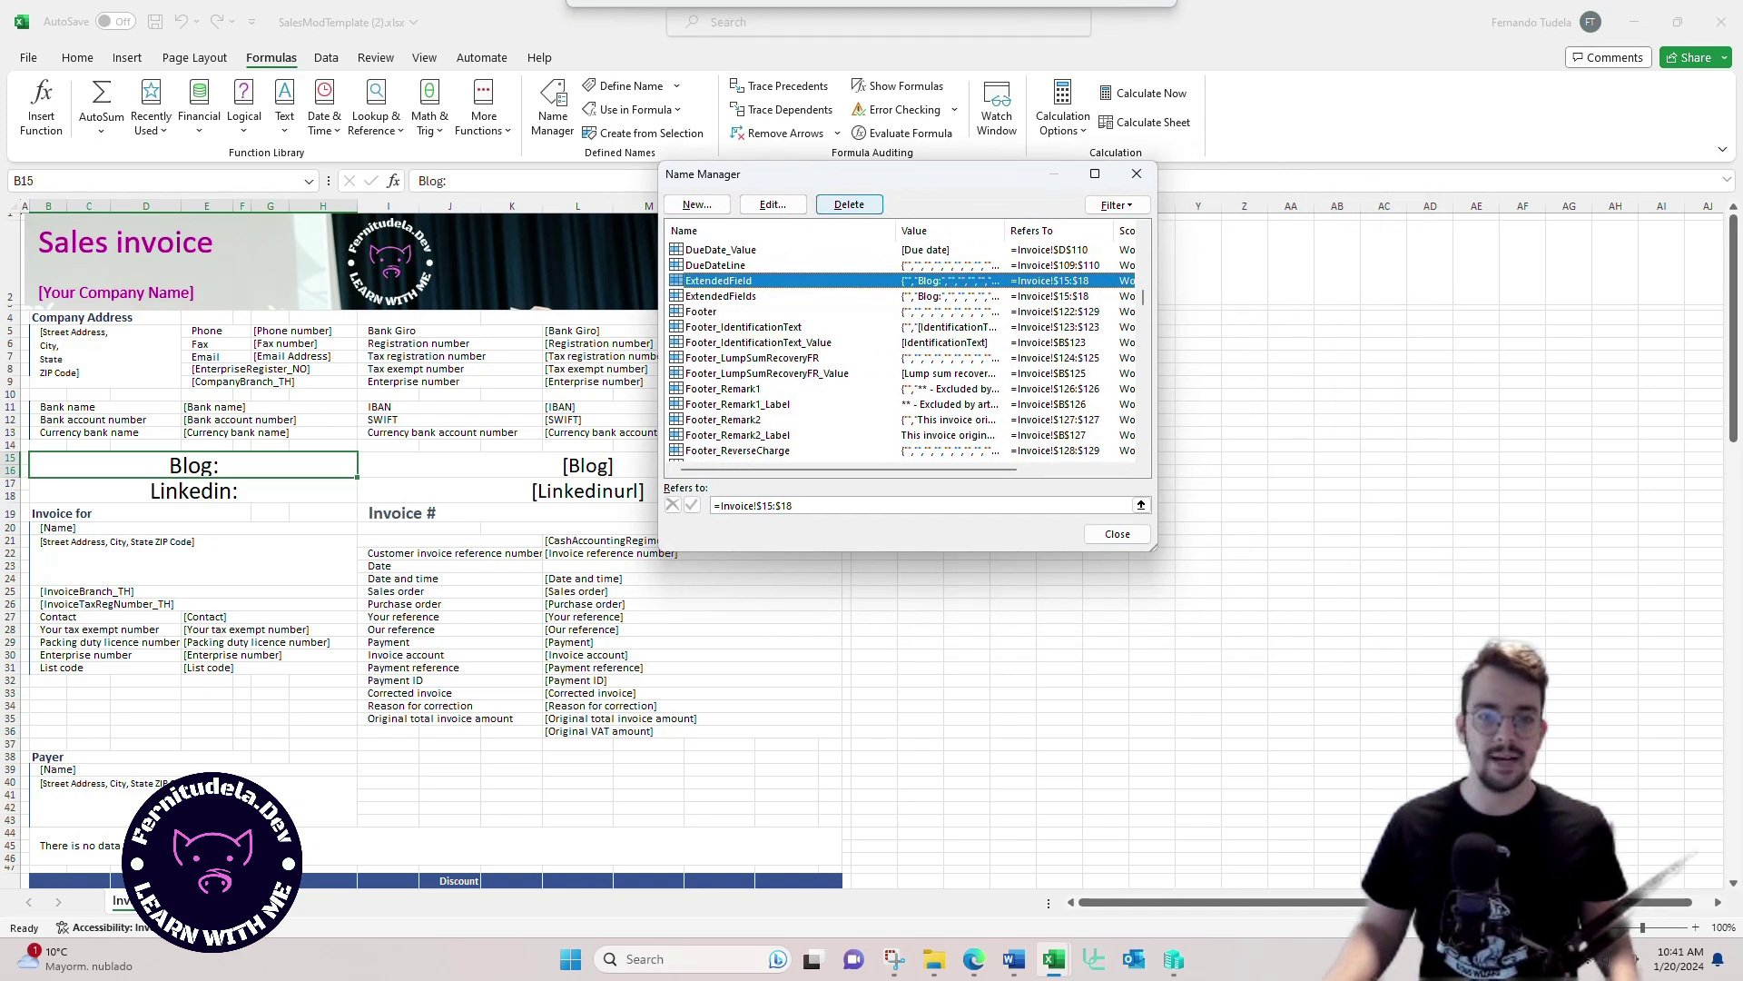
click(849, 204)
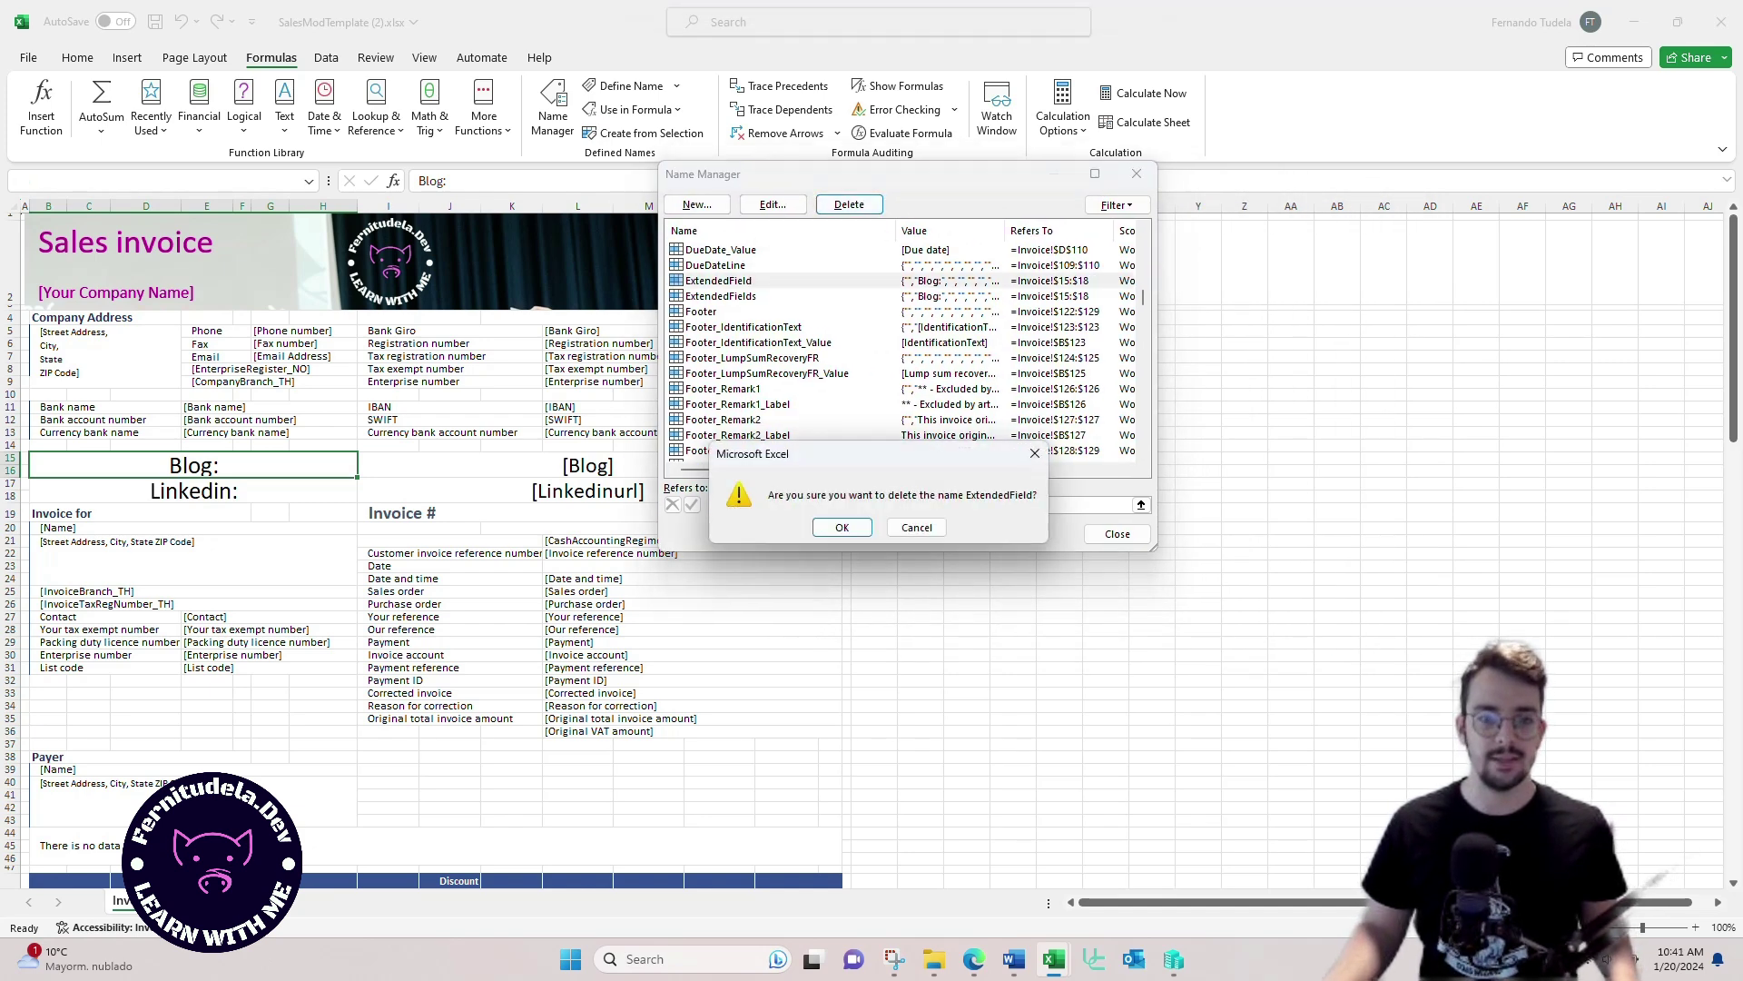
click(839, 526)
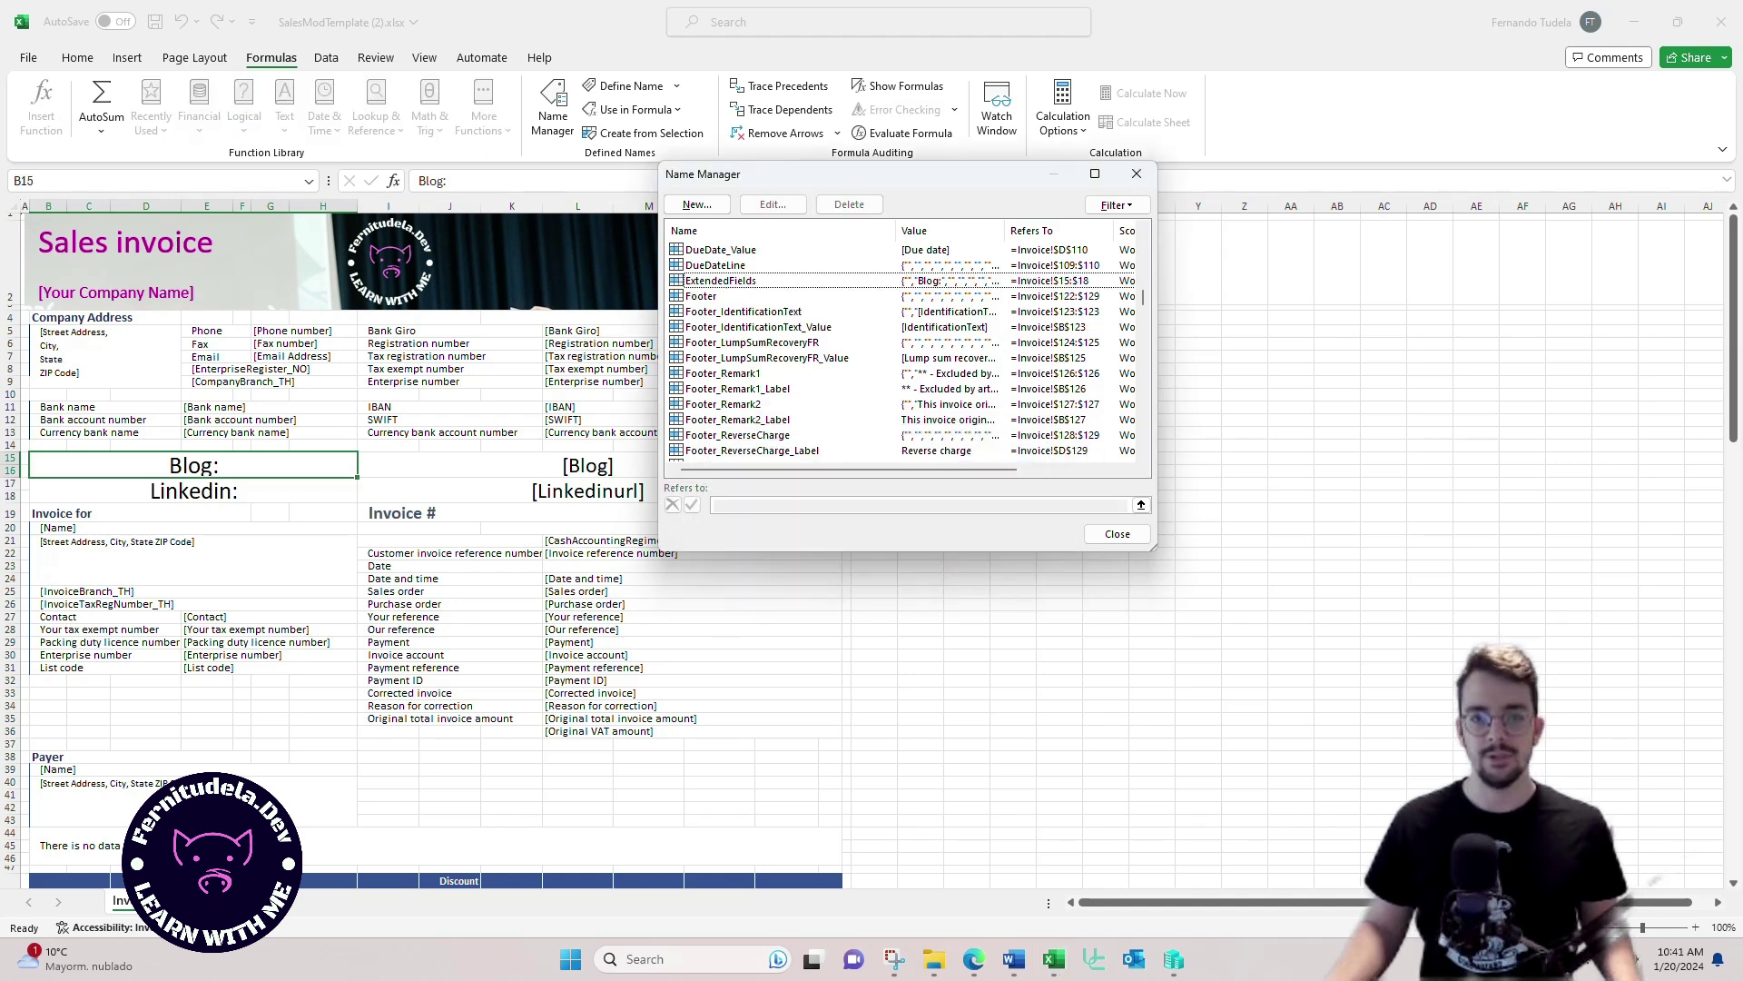
Step: Check the name and reference of the ExtendedFields definition and close the Name Manager without changes
click(721, 280)
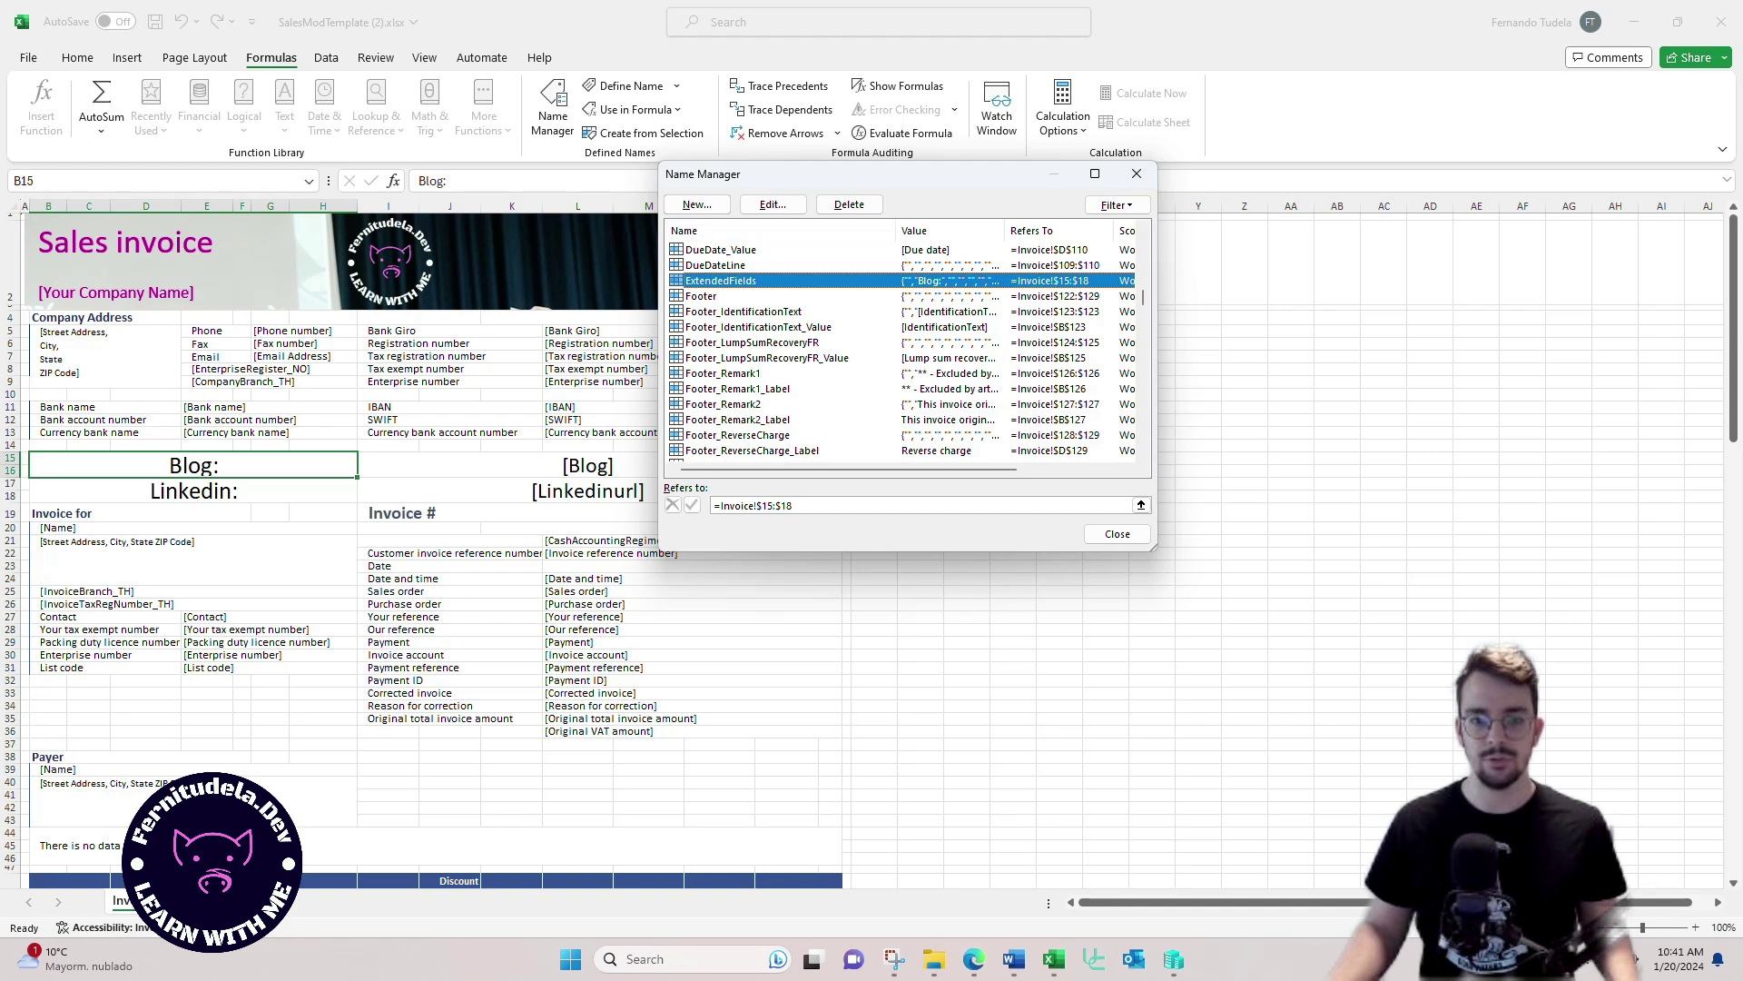
key(alt+e)
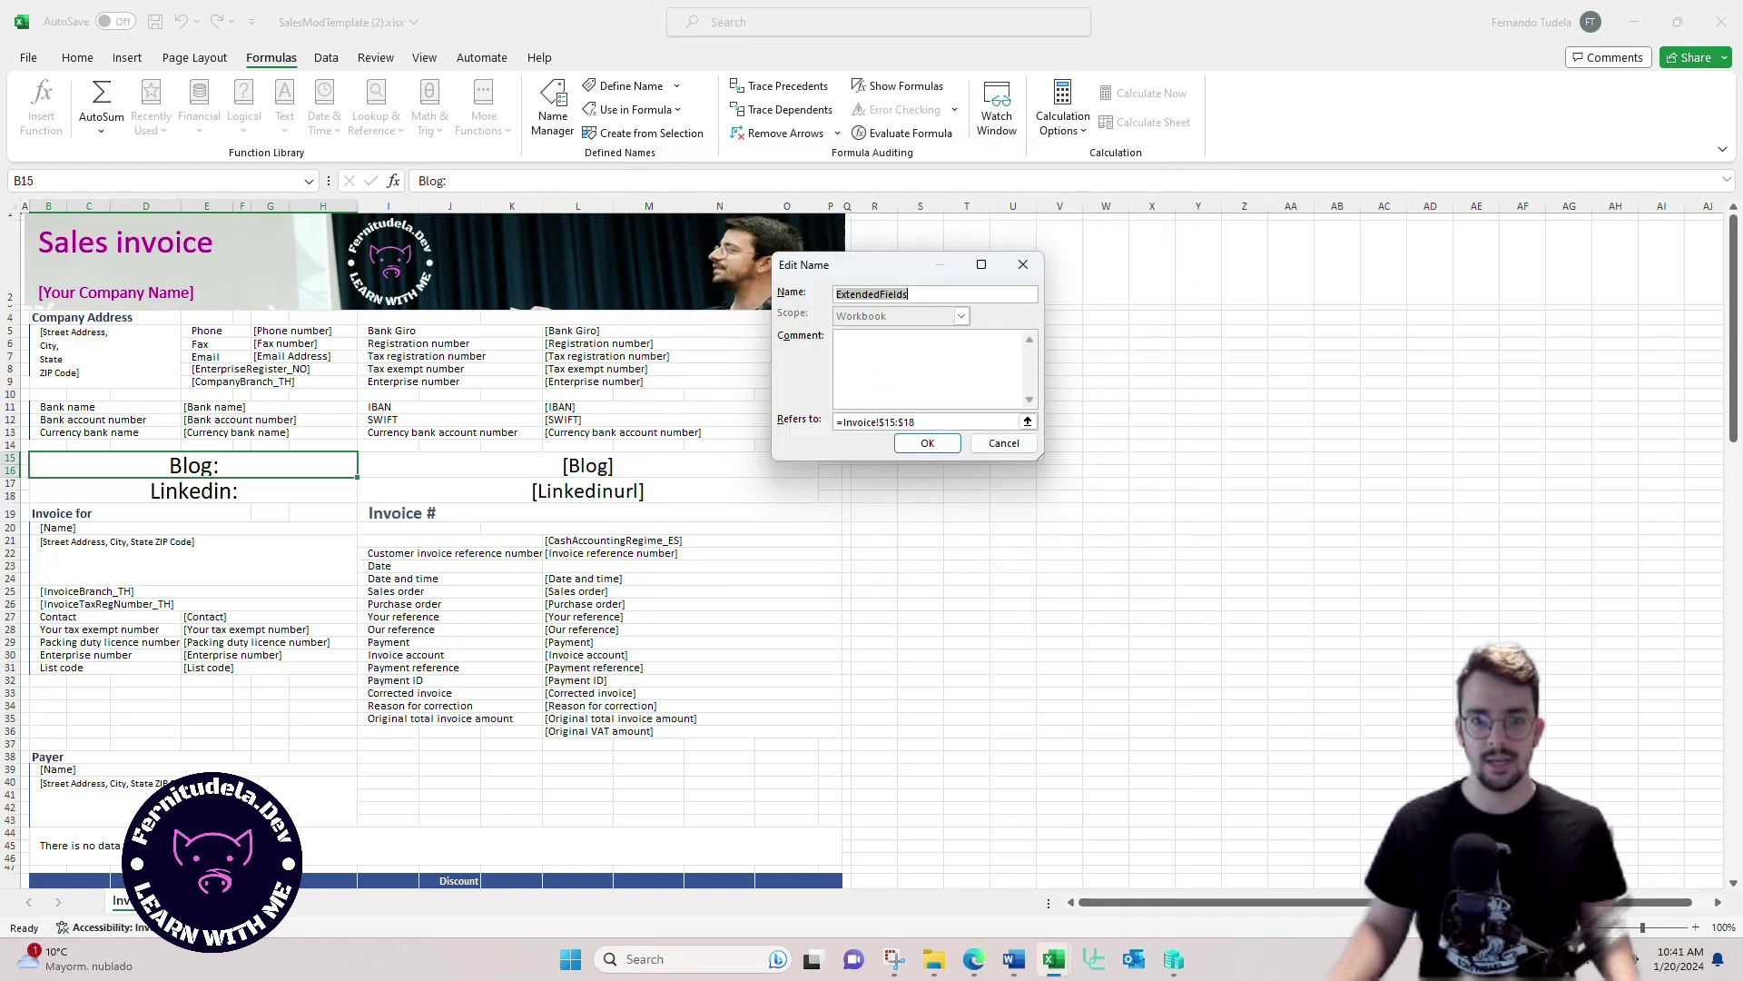
click(1022, 264)
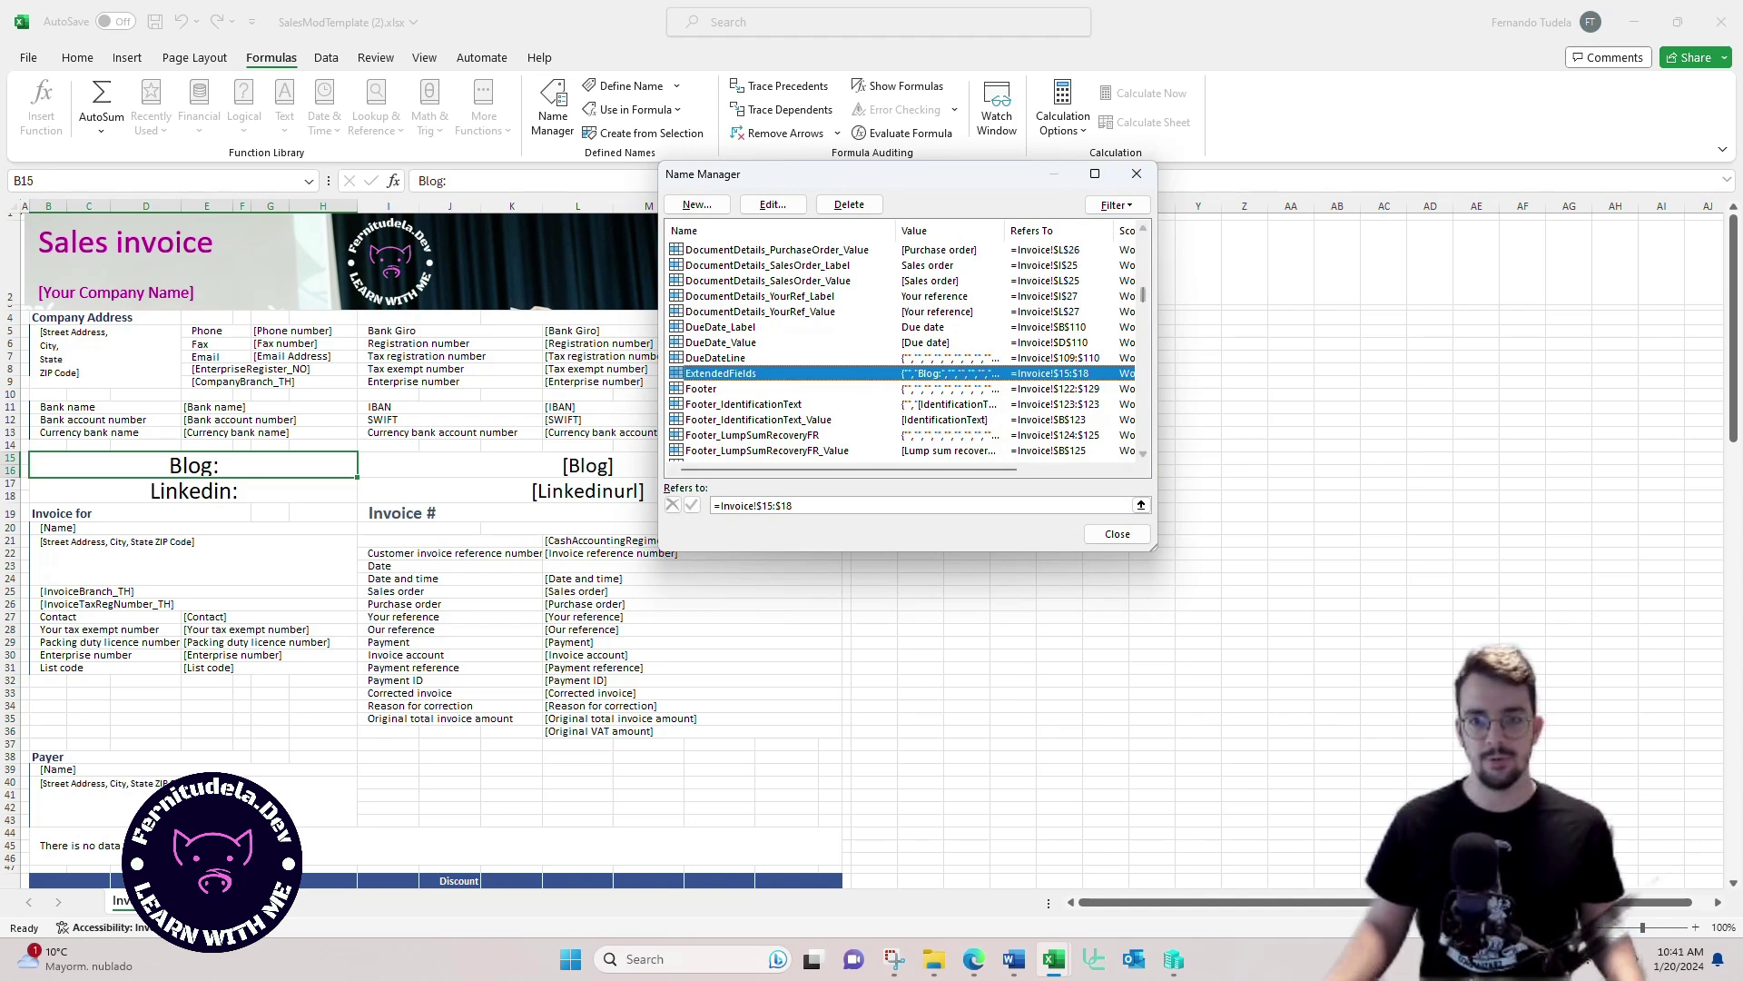
click(1136, 174)
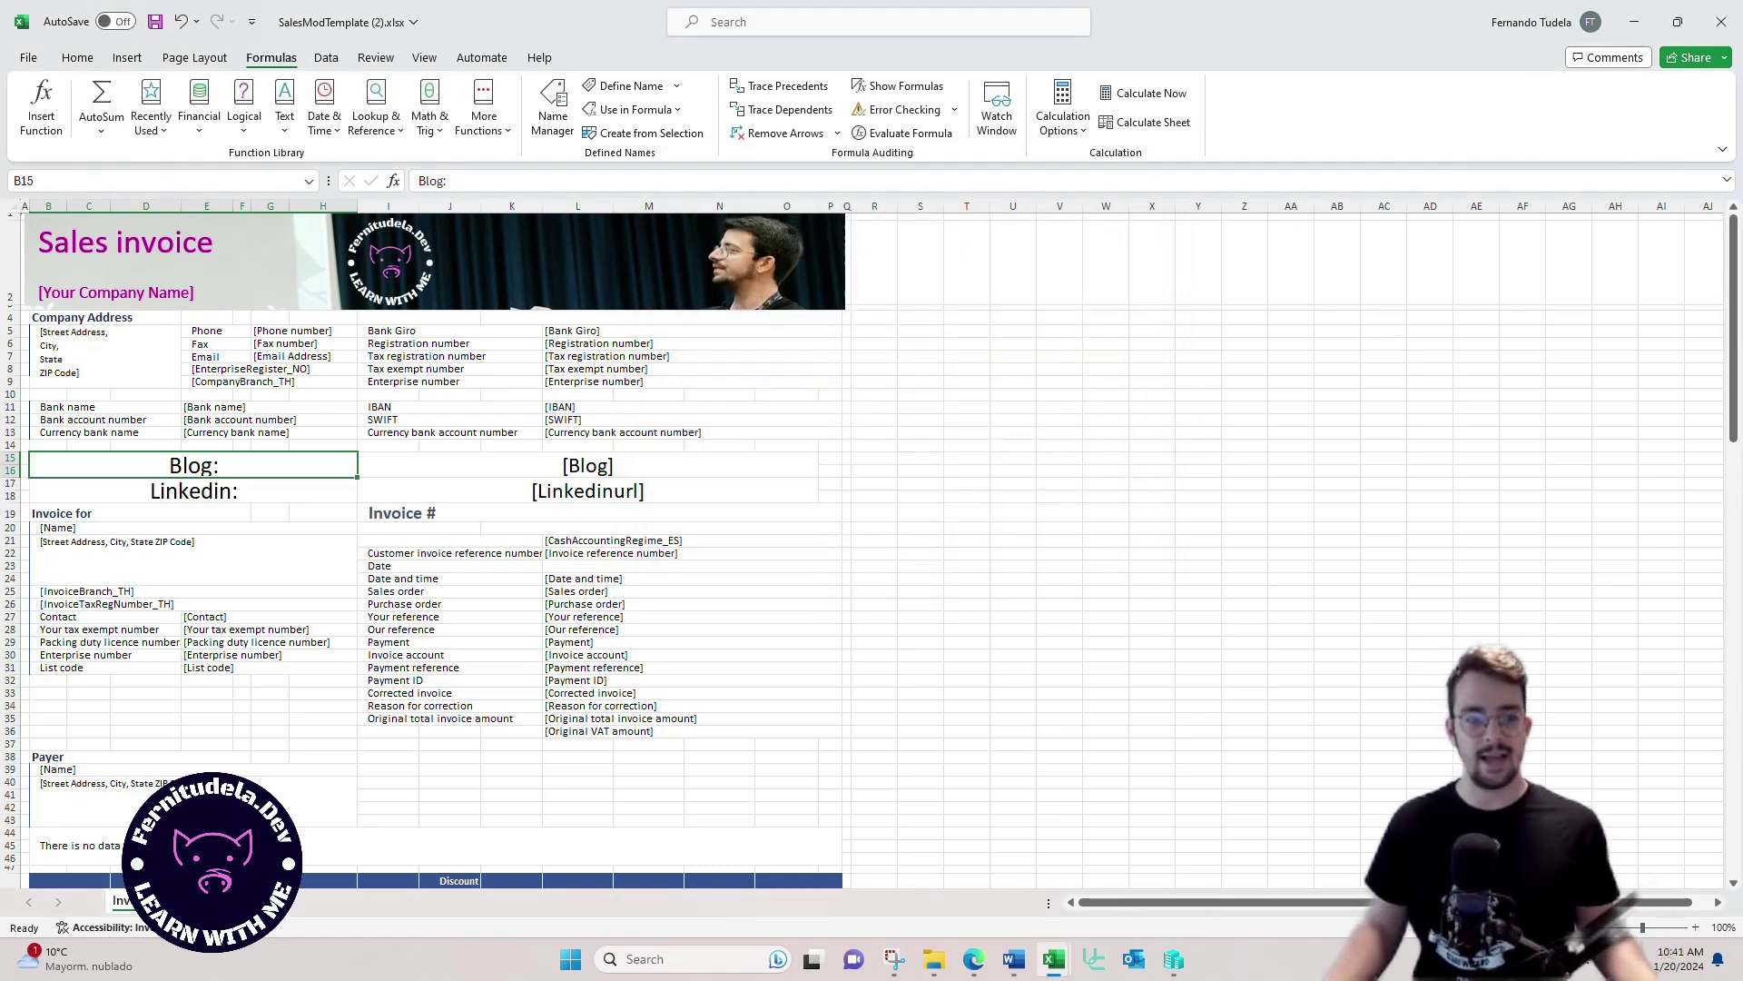
Step: Select rows 15 to 18 to check which range name the Blog and Linkedin rows carry
click(24, 180)
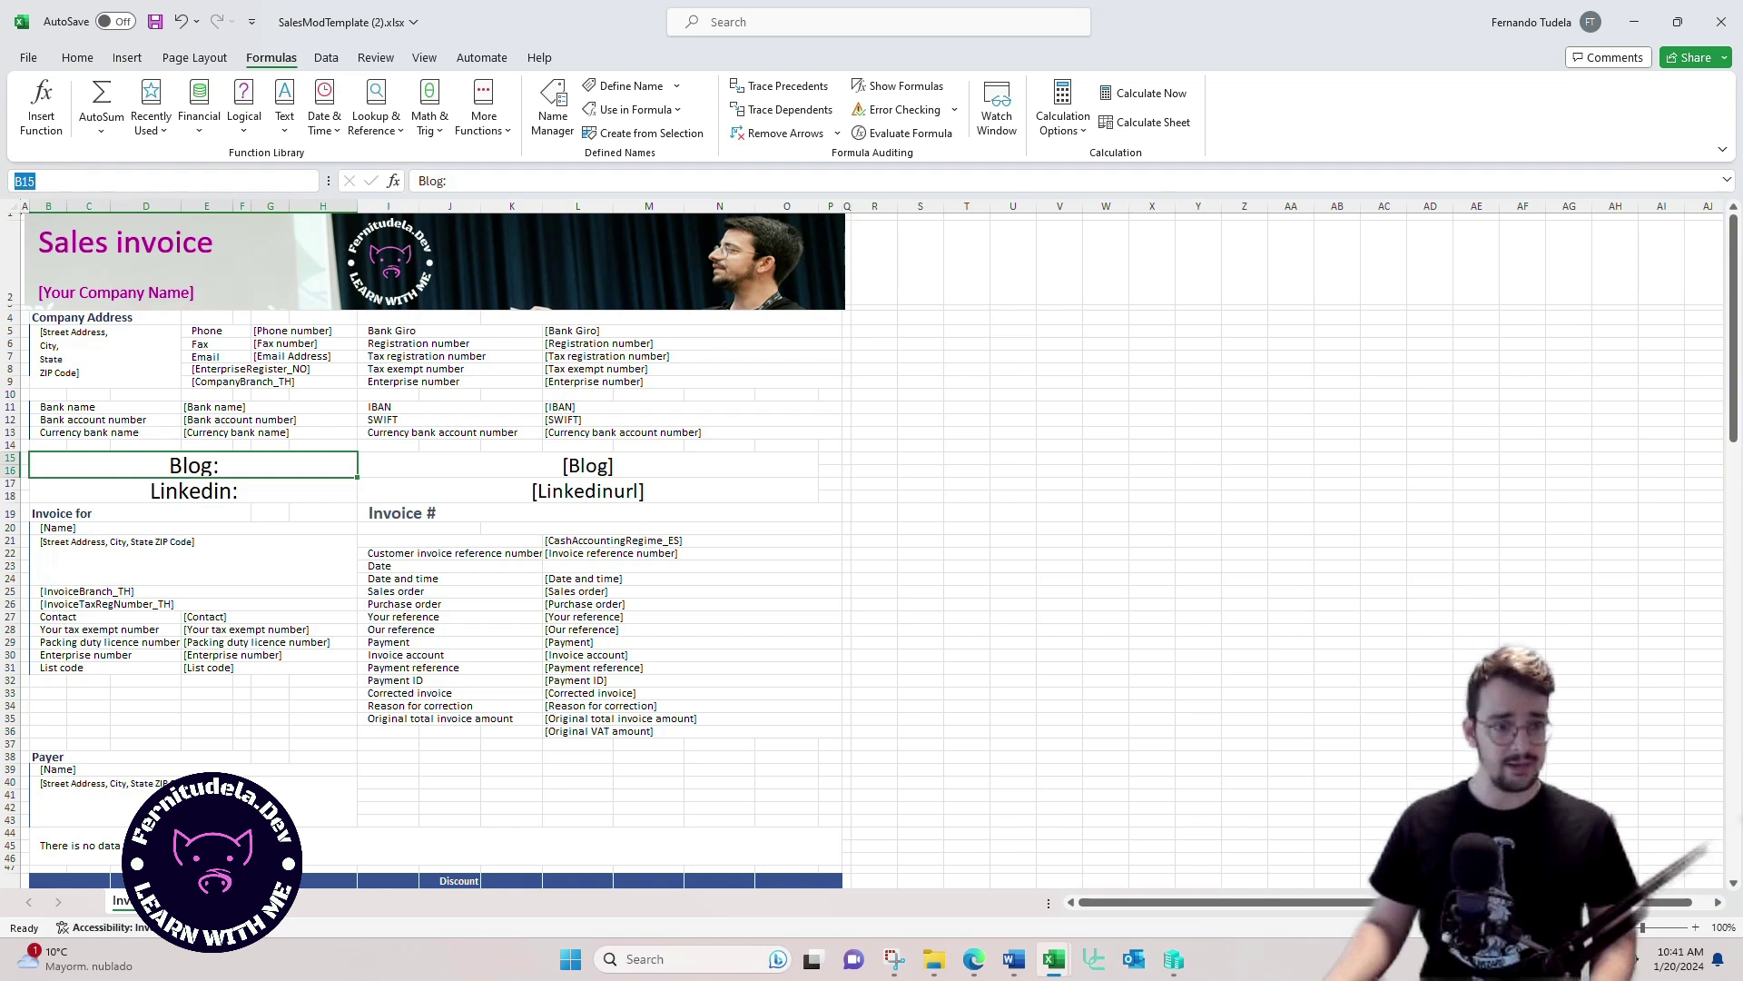
drag(11, 458, 11, 500)
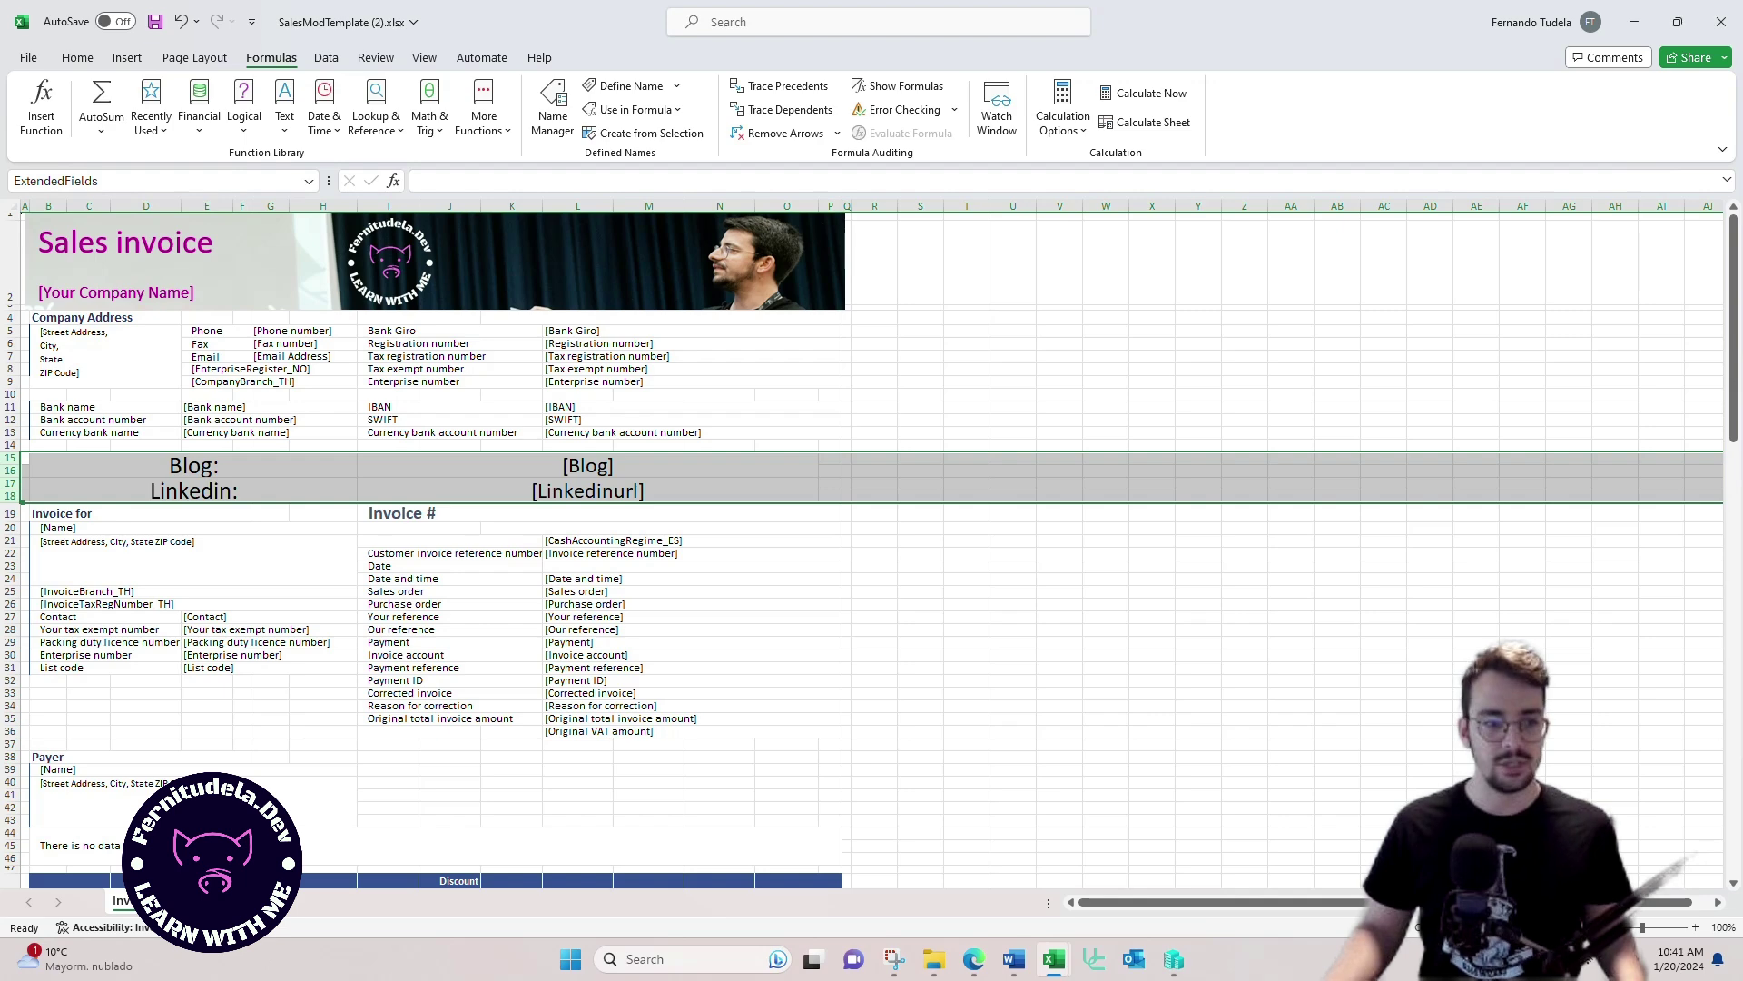
right_click(12, 483)
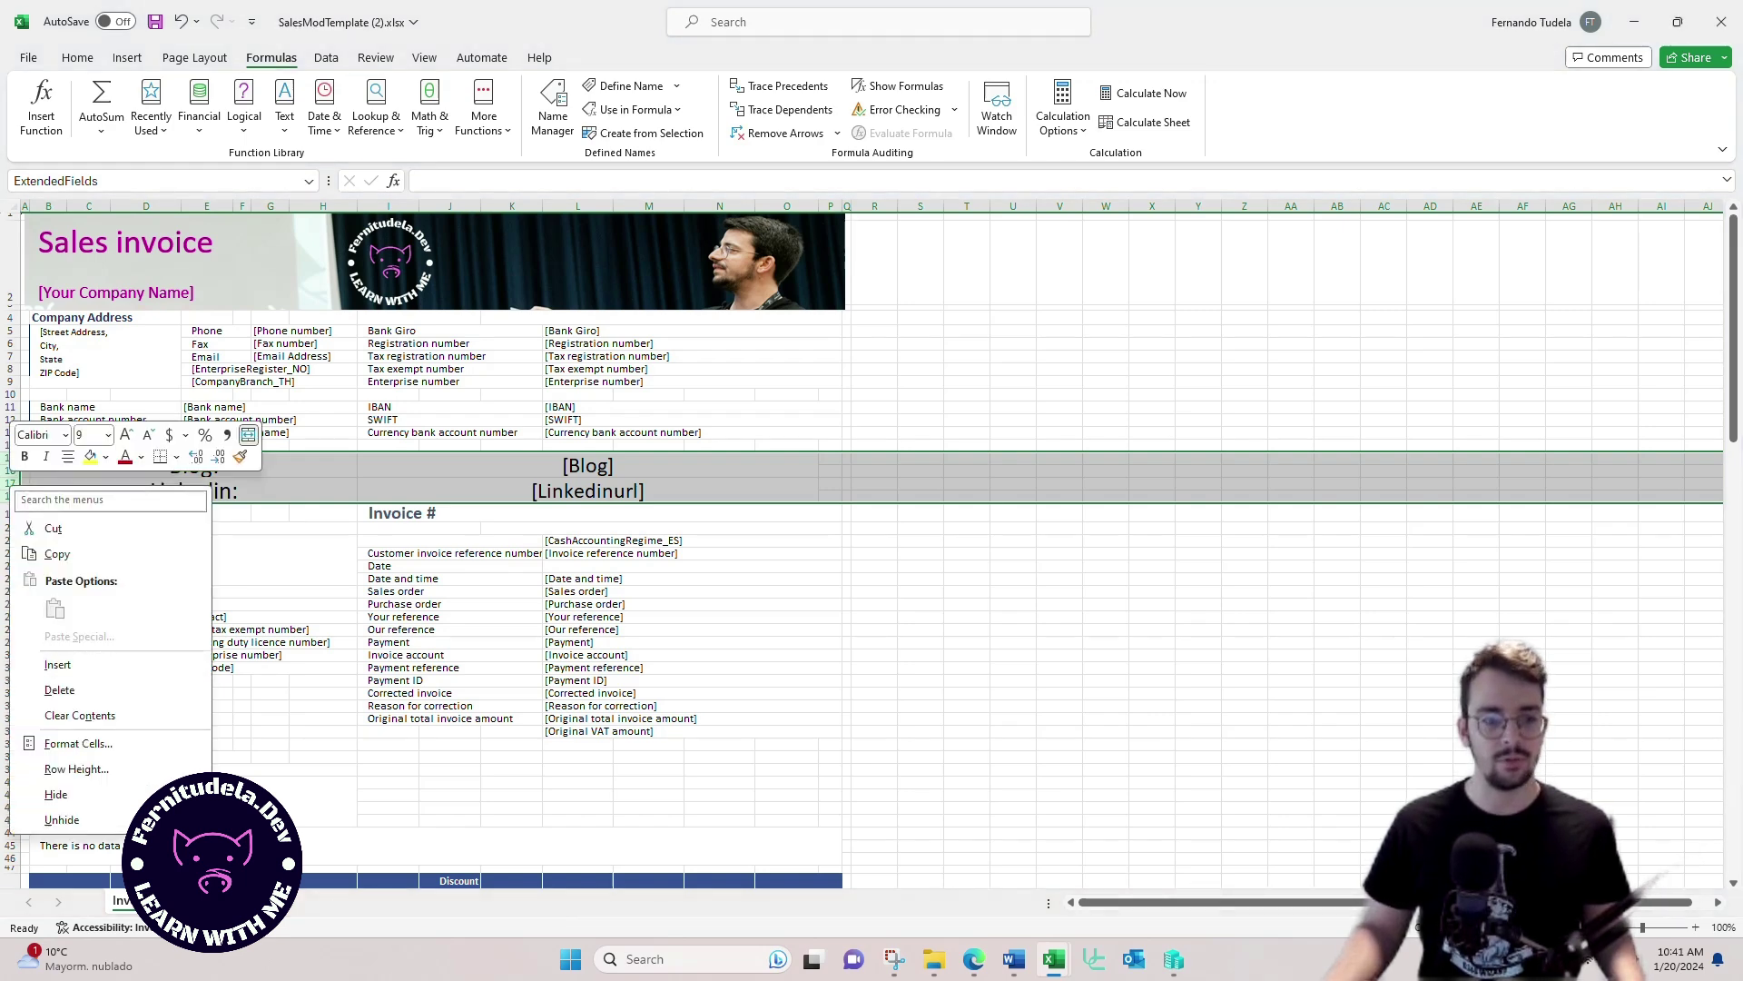
key(Escape)
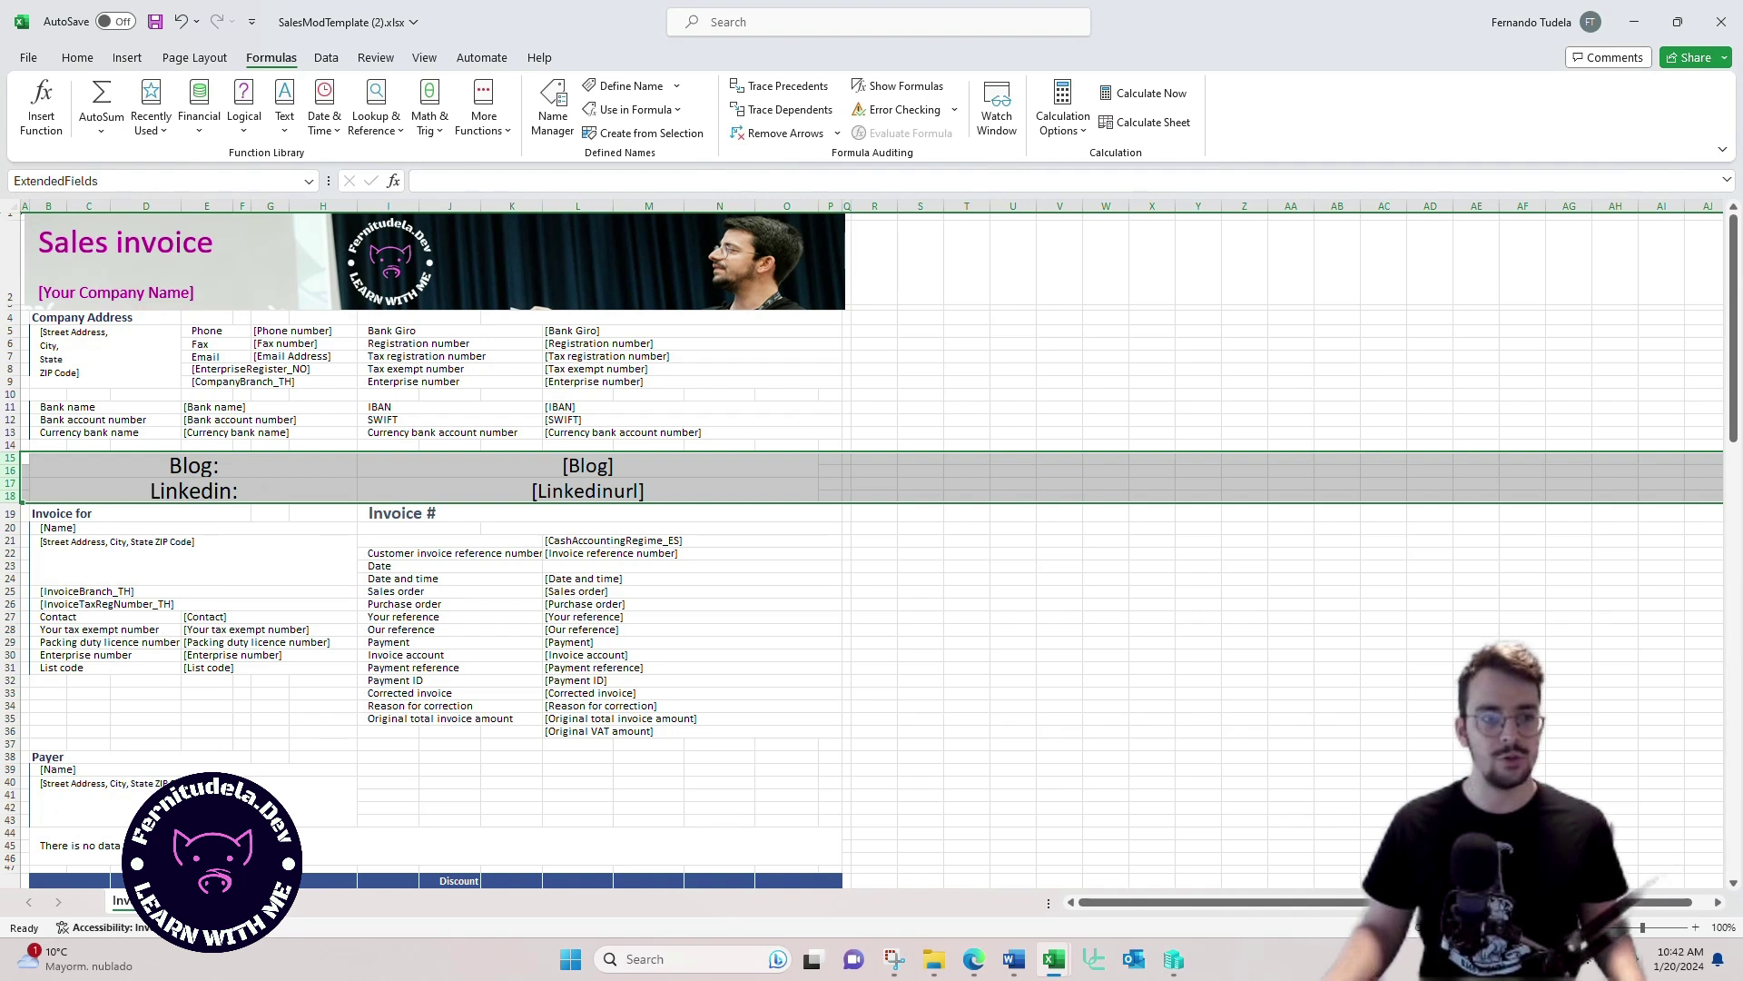
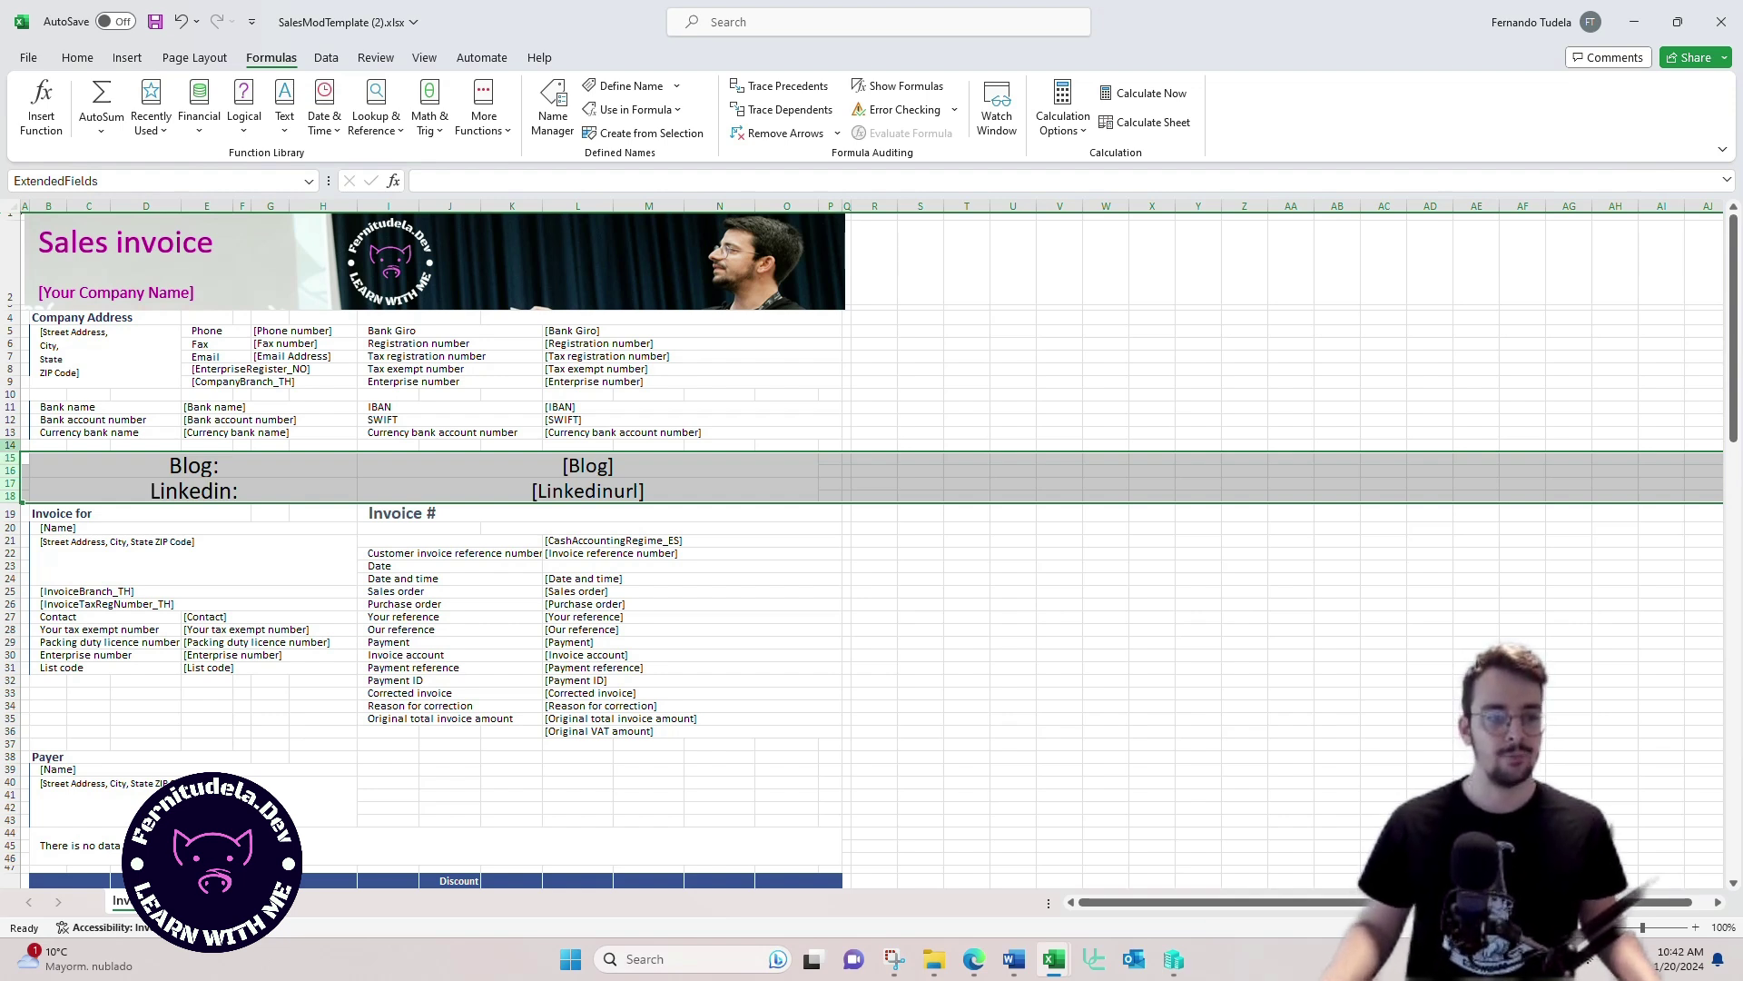
Step: Name the "Blog:" label cell ExtendedFields_Blog_Label, reusing the copied range name of rows 15 to 18 as prefix
click(193, 465)
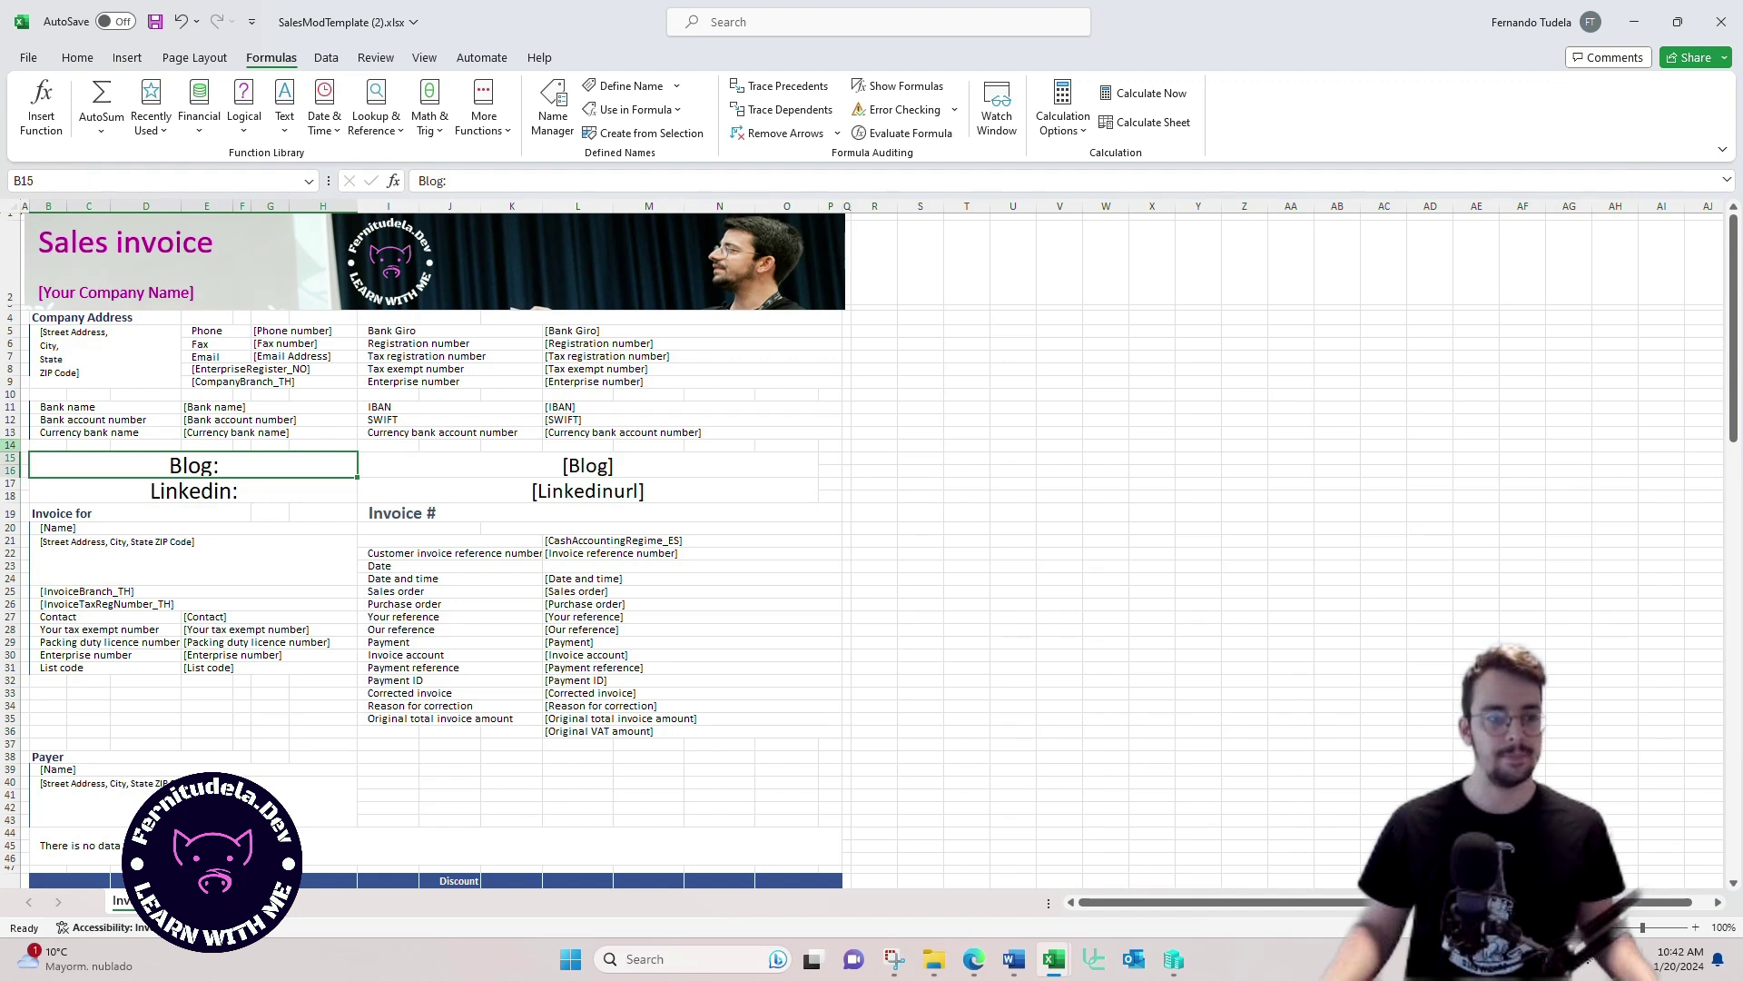
drag(11, 458, 11, 496)
click(56, 181)
key(ctrl+c)
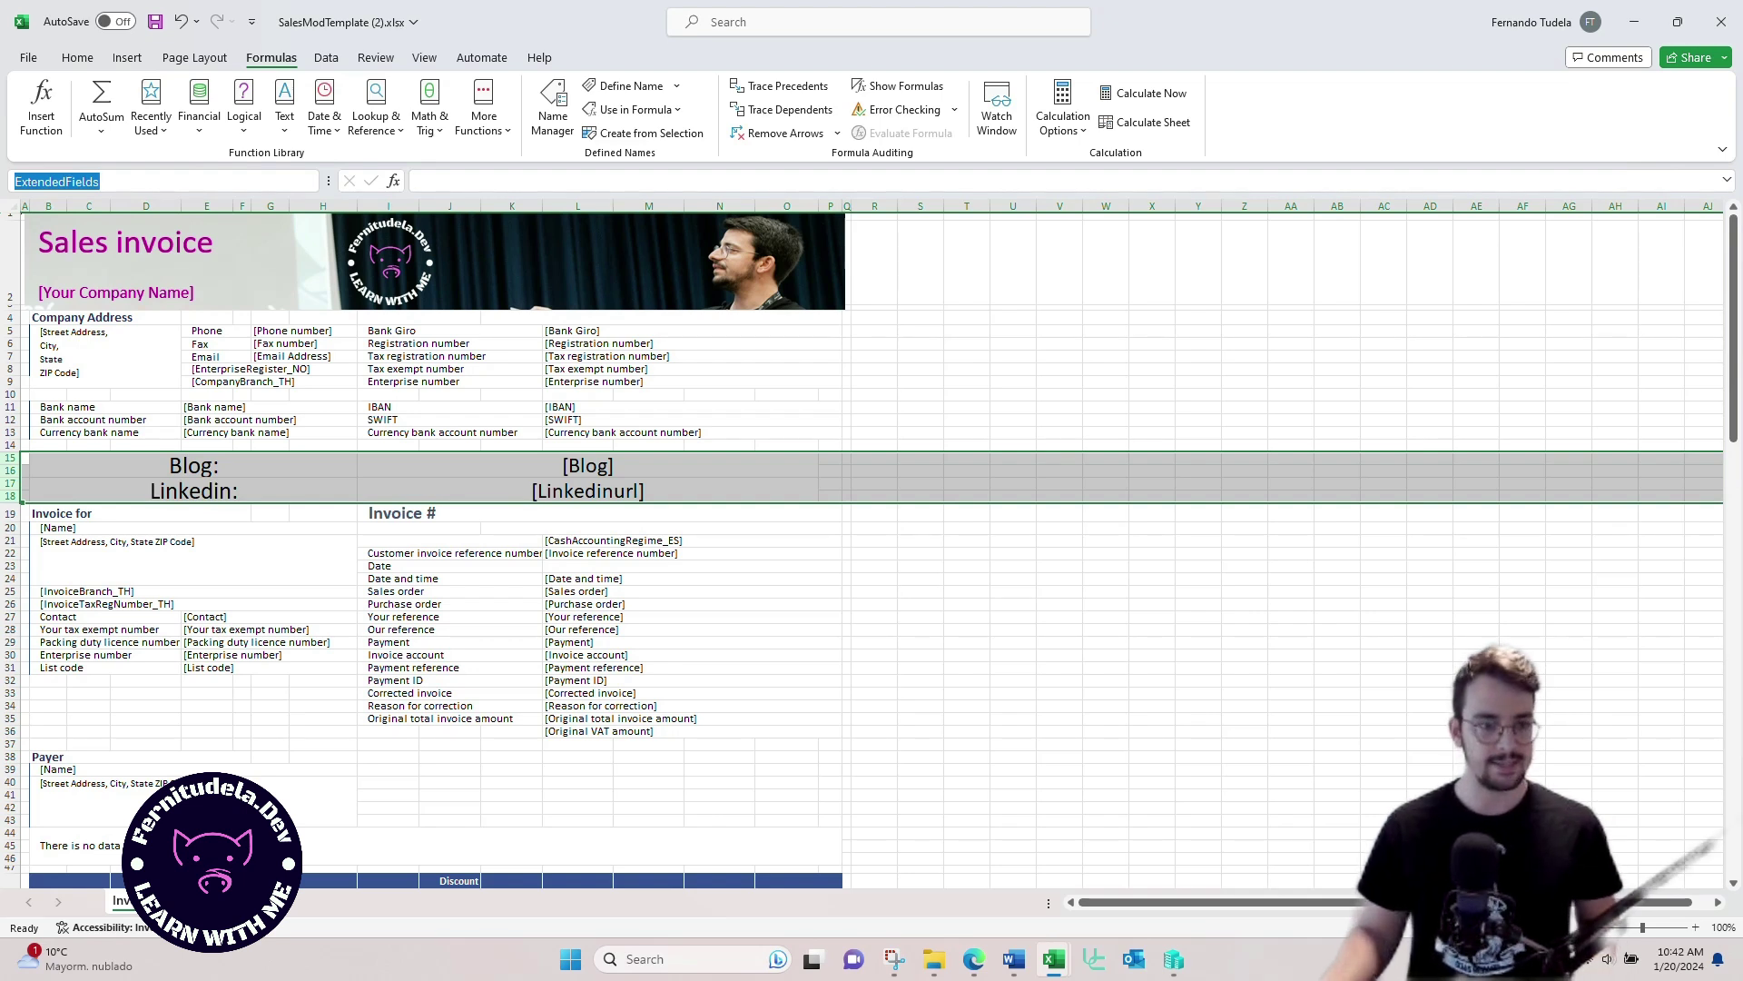
click(193, 490)
click(193, 466)
click(56, 181)
key(ctrl+v)
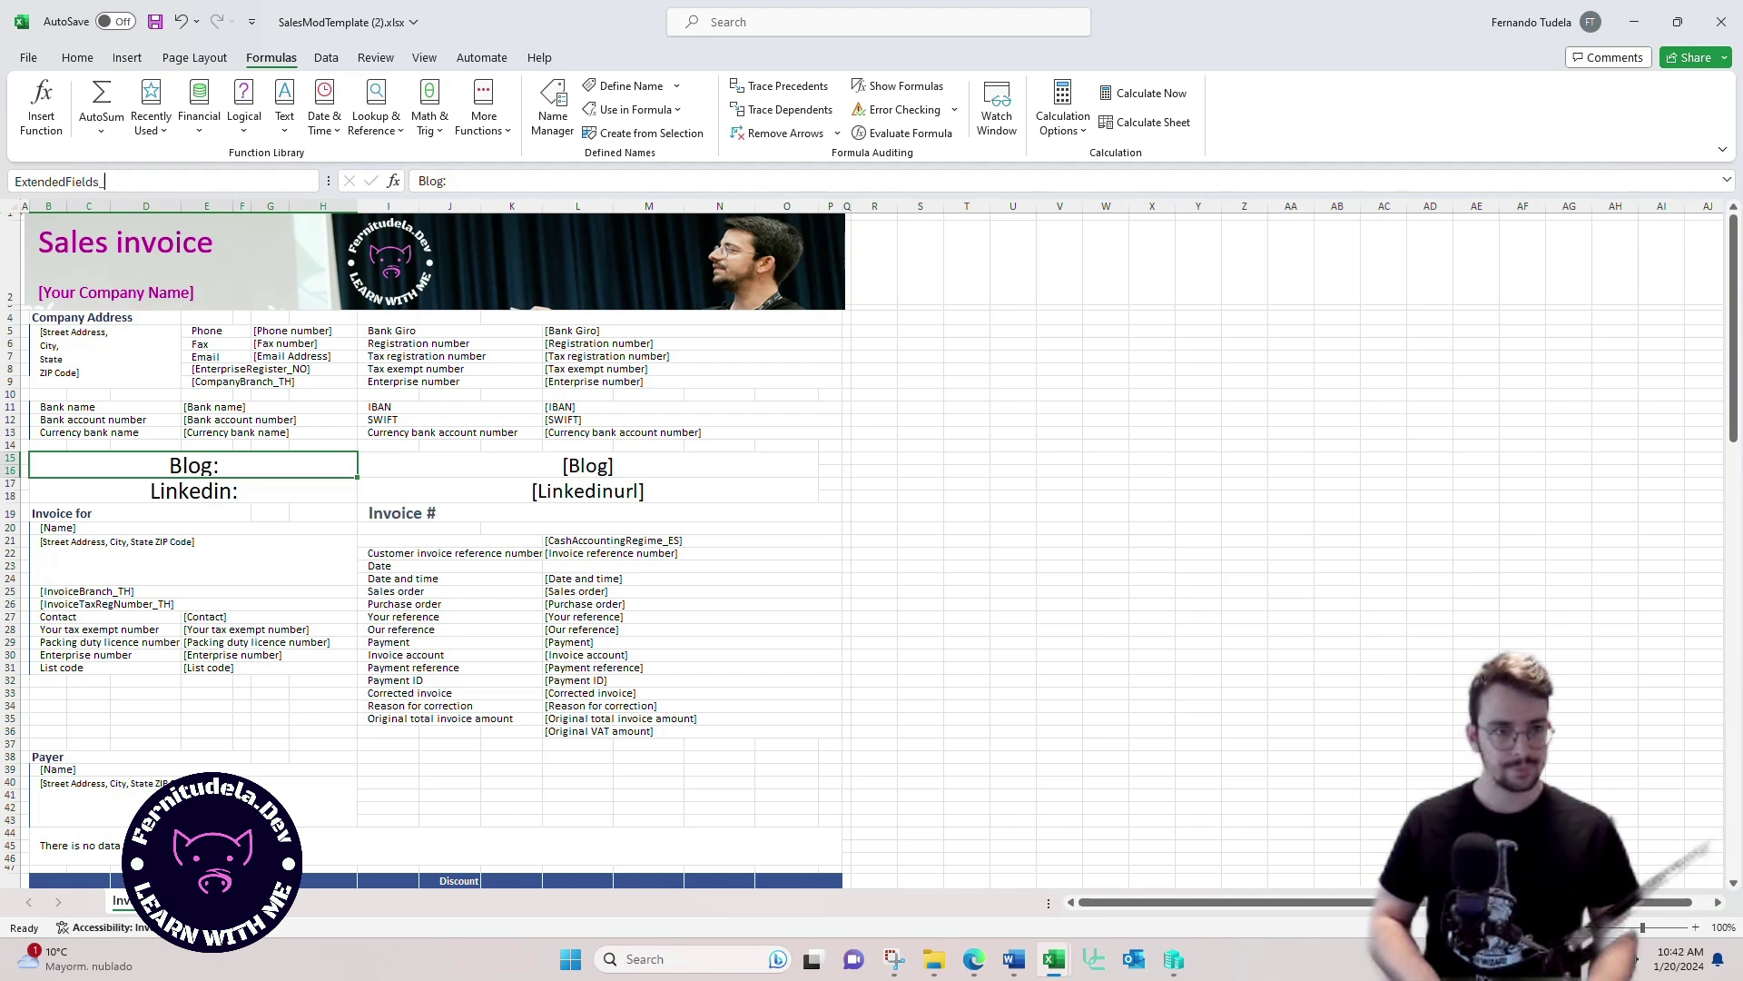
text(_Blog)
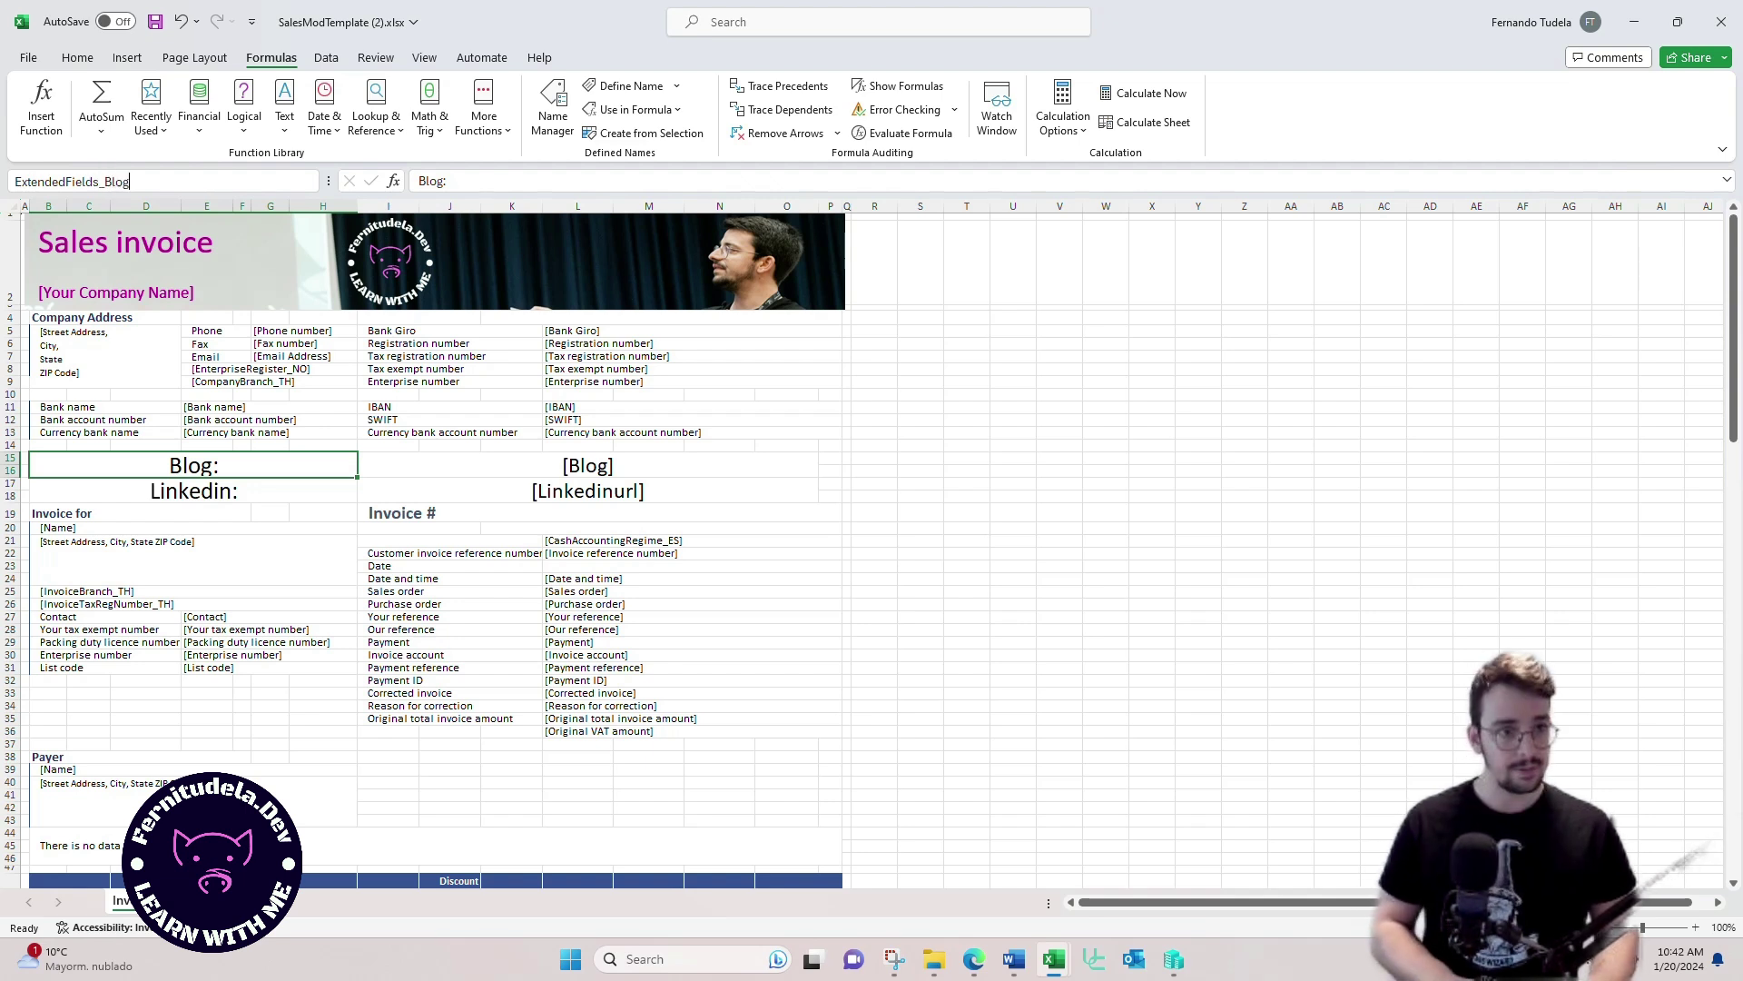
text(_Label)
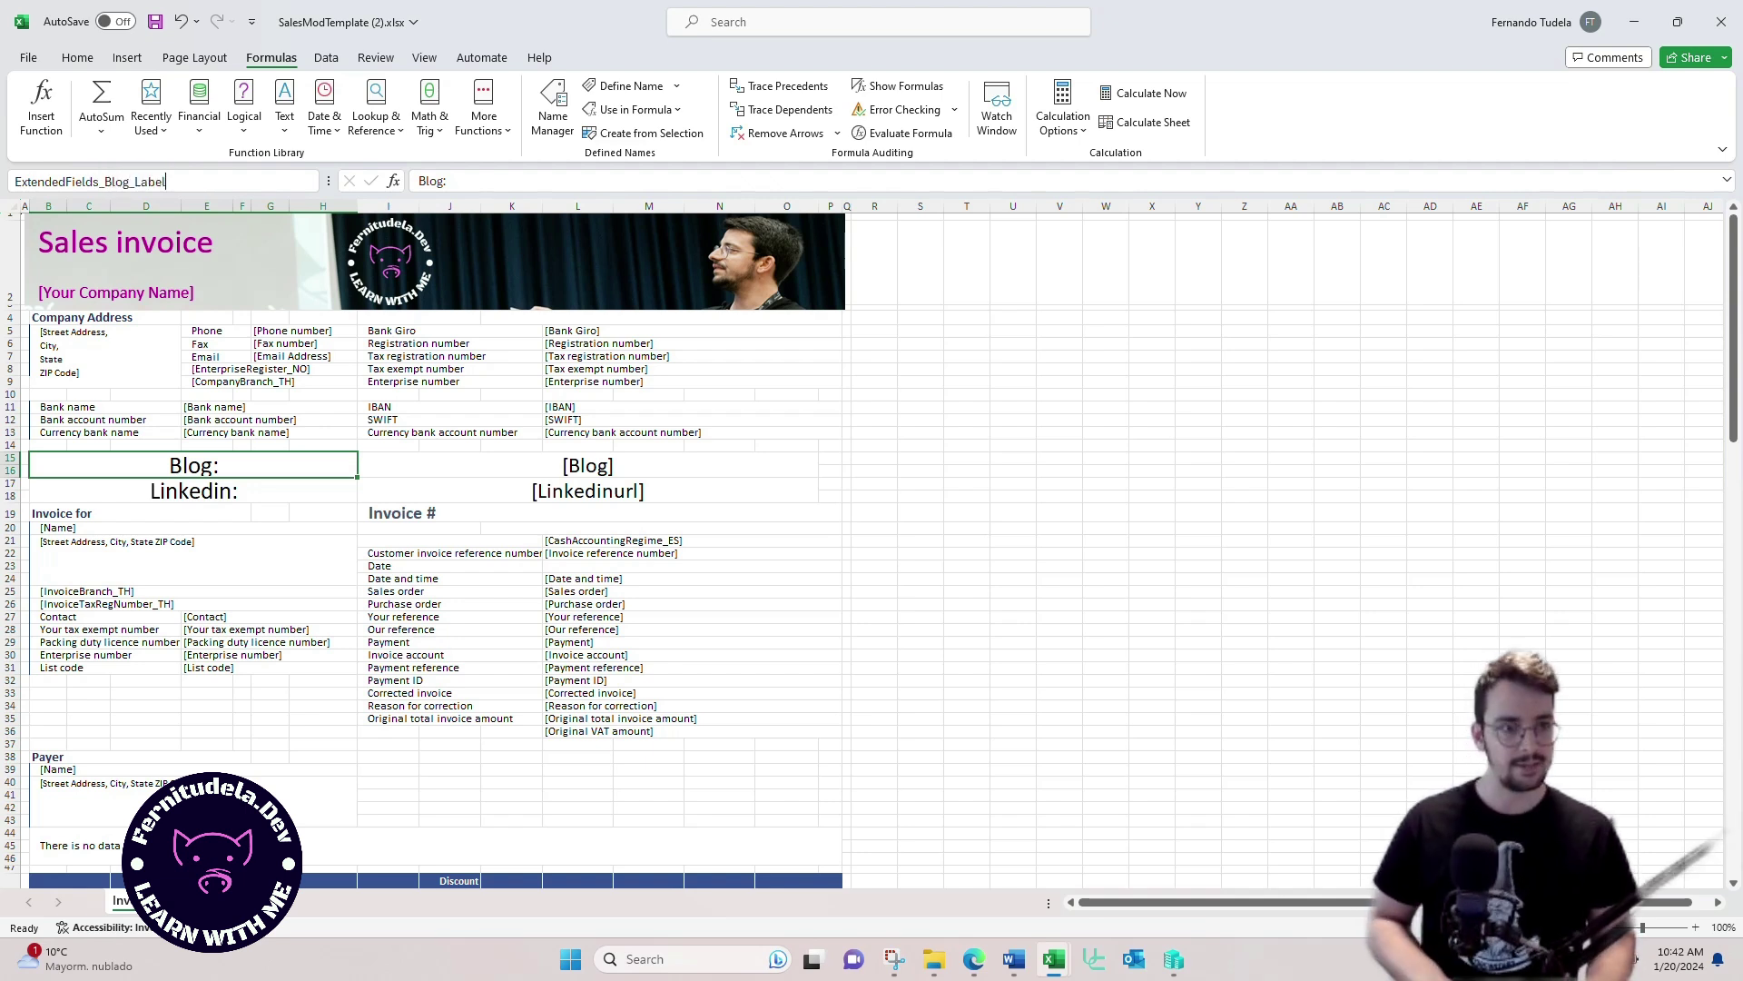
key(Return)
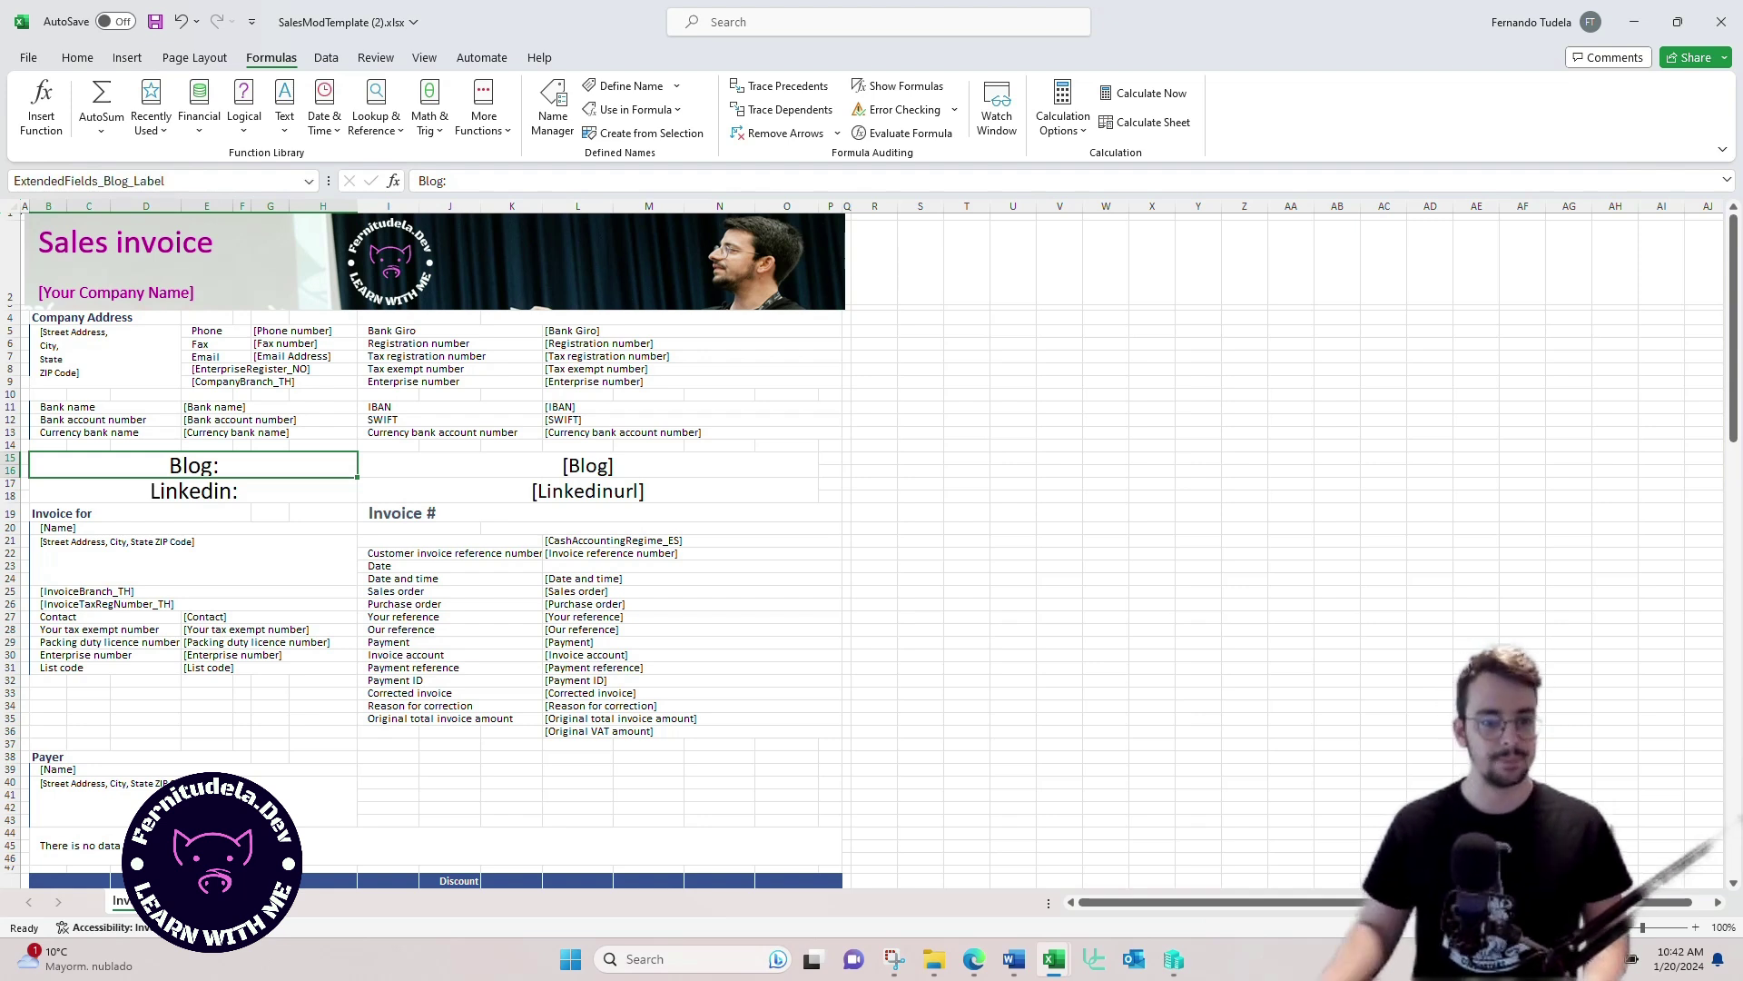
Step: Copy the "Blog:" label cell's range name and try to name the [Blog] cell ExtendedFields_Blog_Value from it
click(89, 181)
key(ctrl+c)
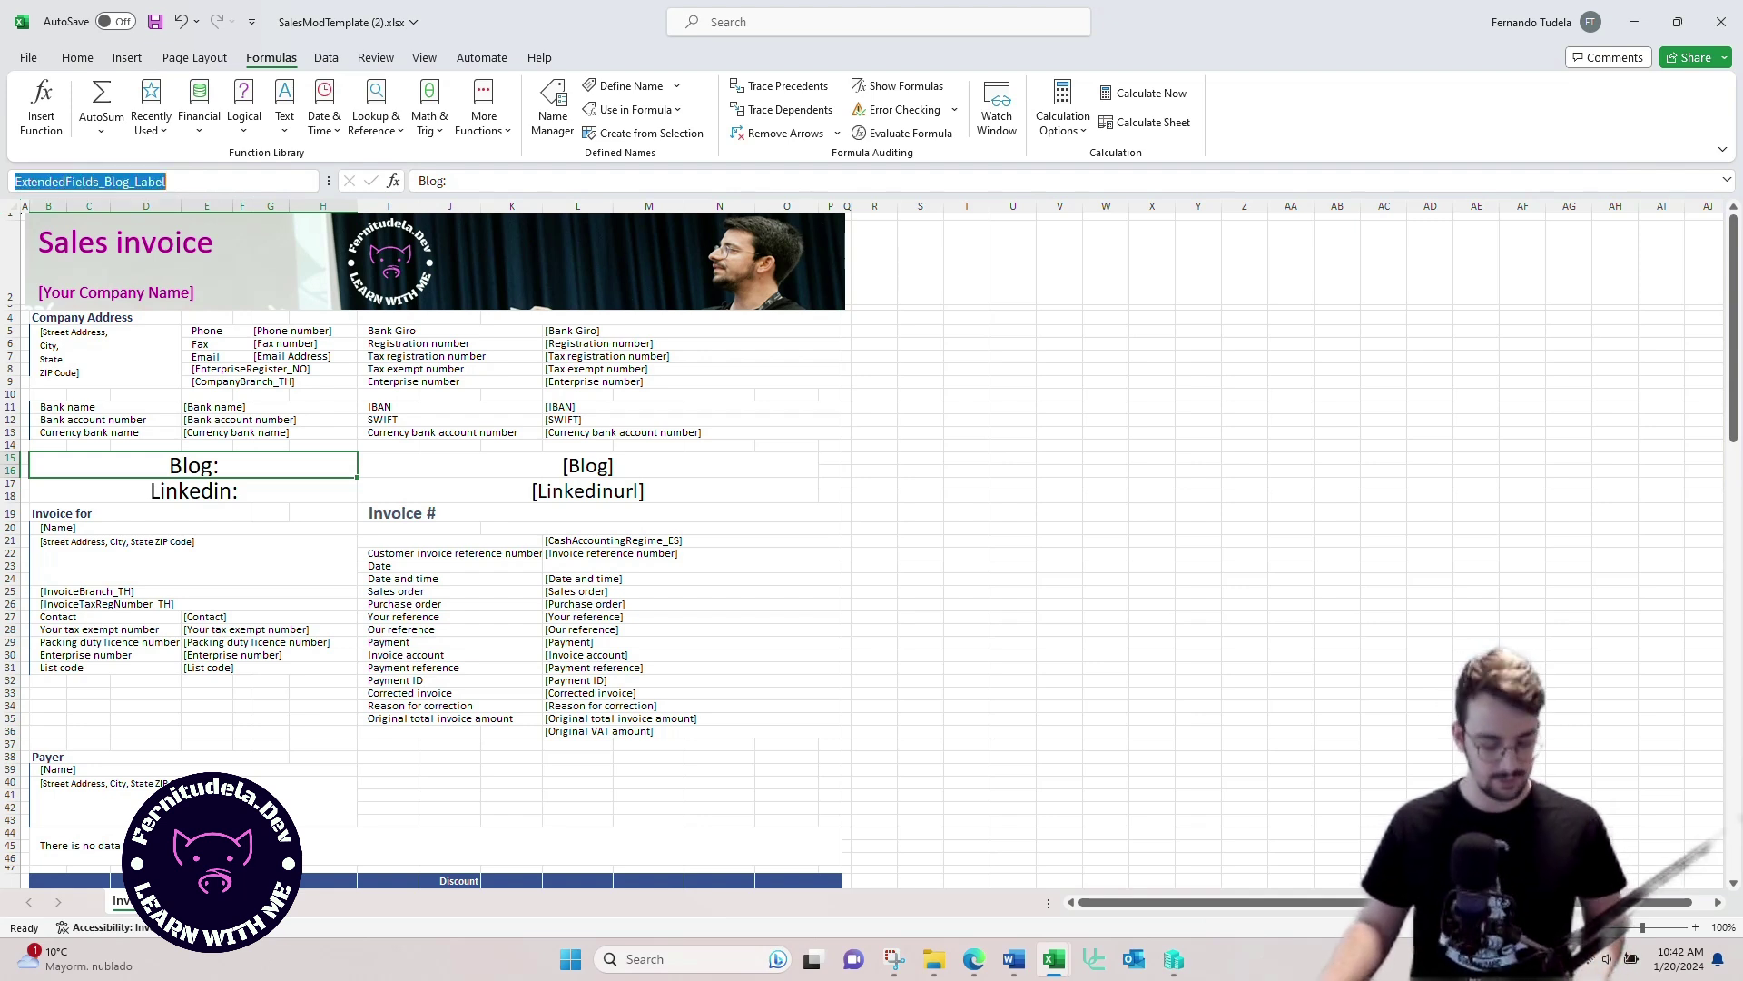
click(587, 464)
click(136, 181)
key(ctrl+v)
key(BackSpace)
key(BackSpace)
key(BackSpace)
key(BackSpace)
key(BackSpace)
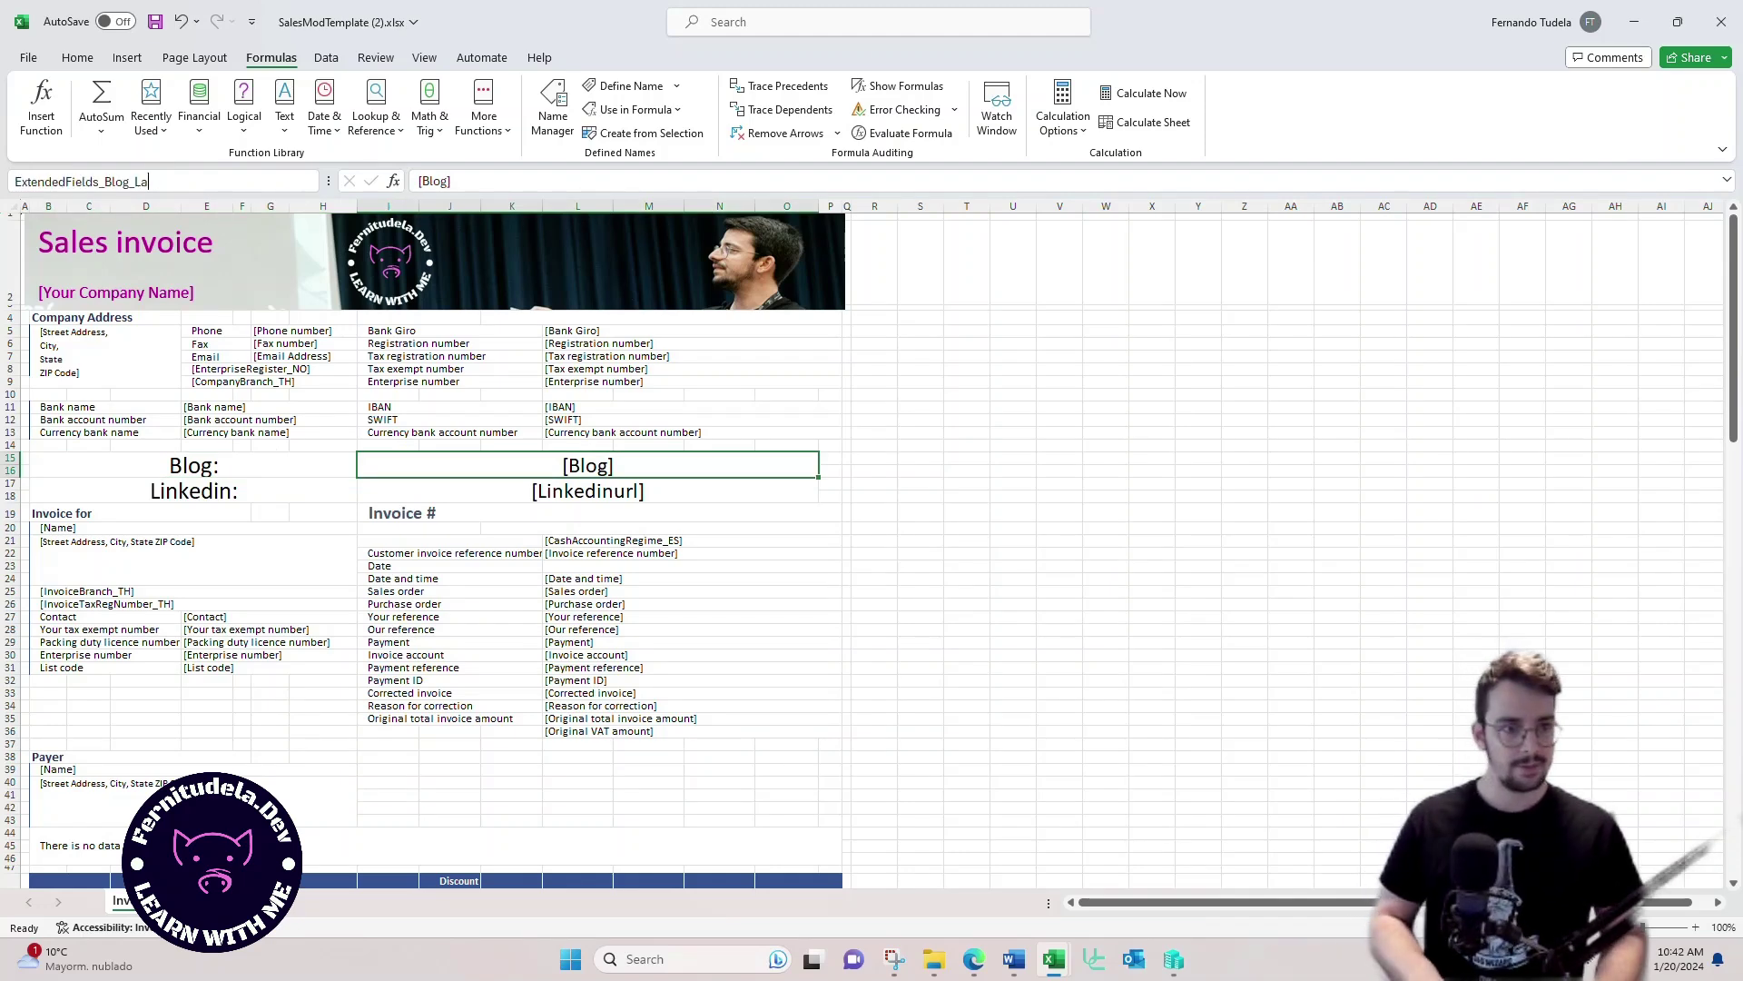
text(Value)
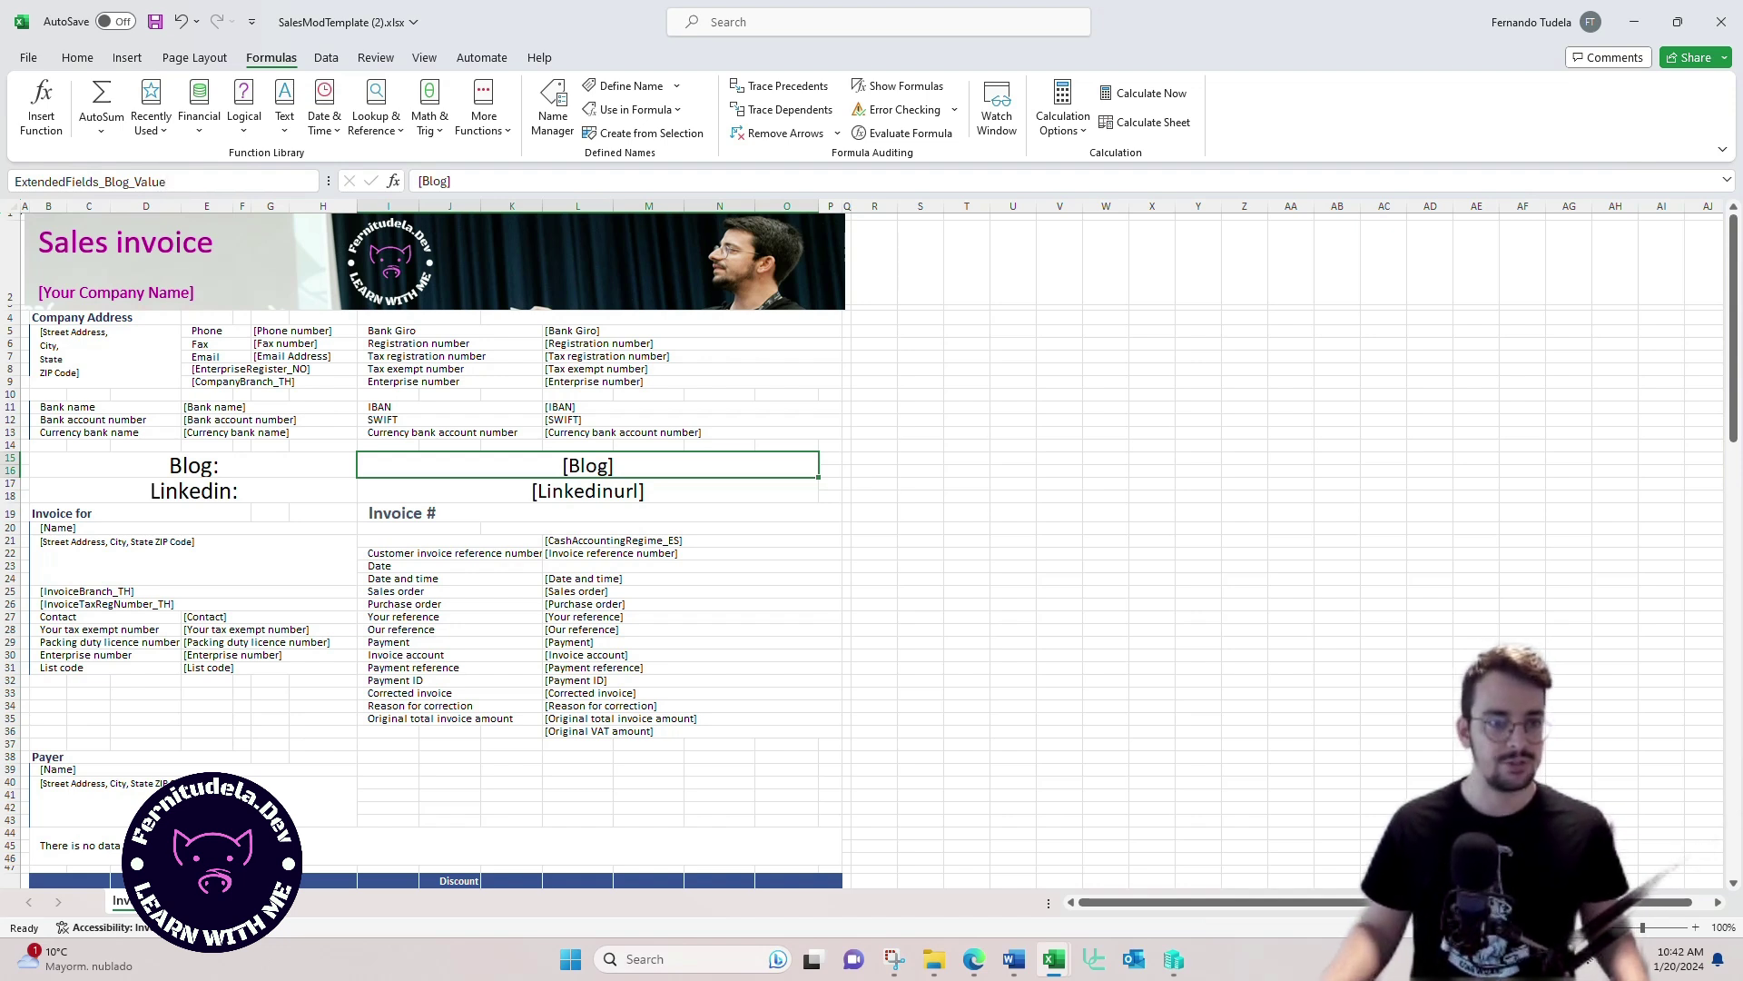
key(Return)
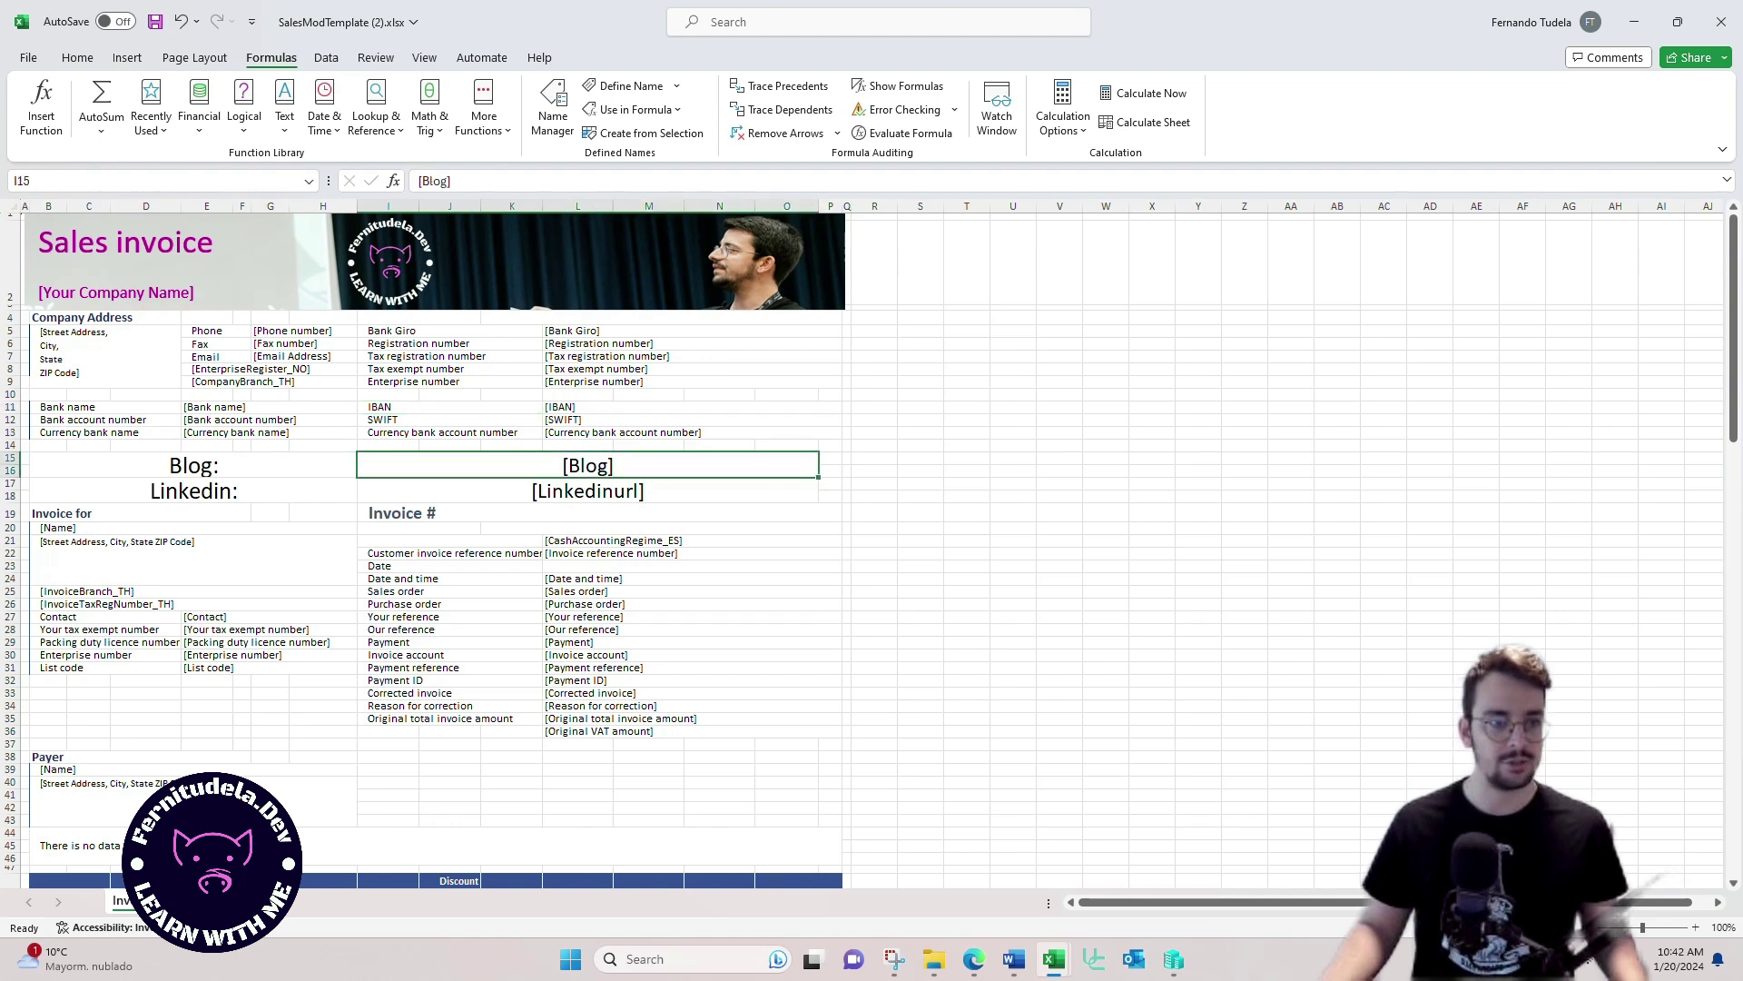
Step: Name the [Blog] value cell ExtendedFields_Blog_Value, adapting the copied label name
click(23, 181)
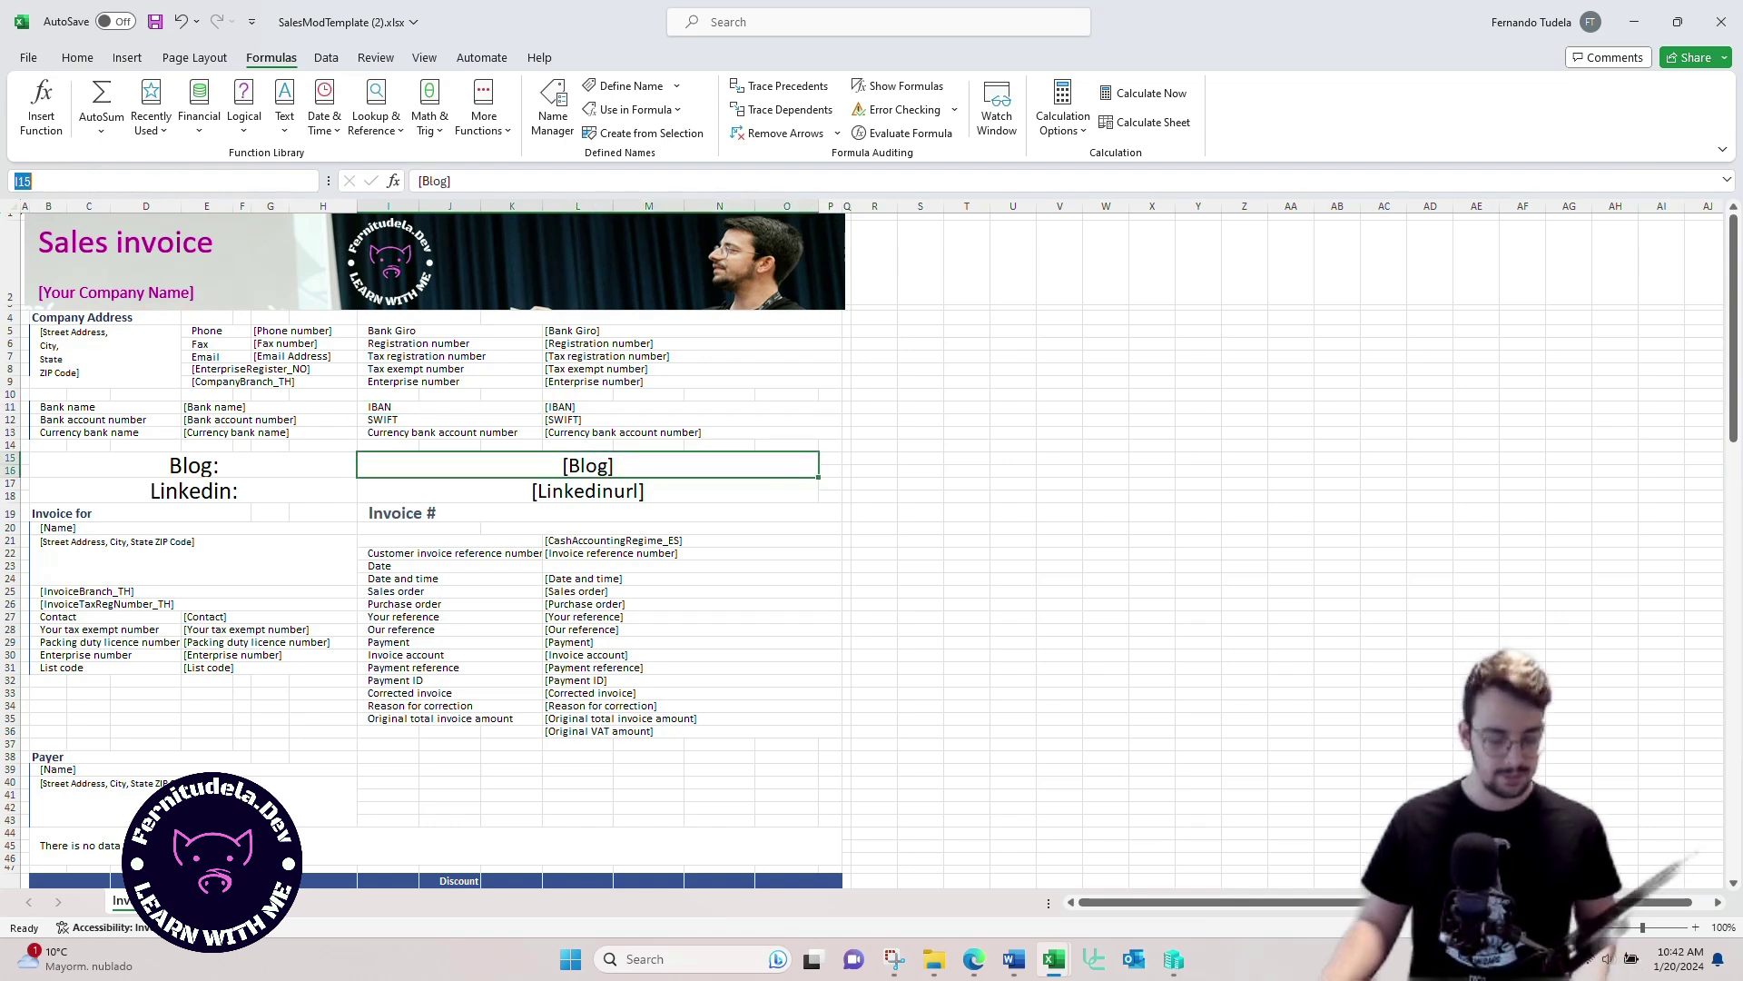
key(ctrl+v)
key(BackSpace)
key(BackSpace)
key(BackSpace)
key(BackSpace)
key(BackSpace)
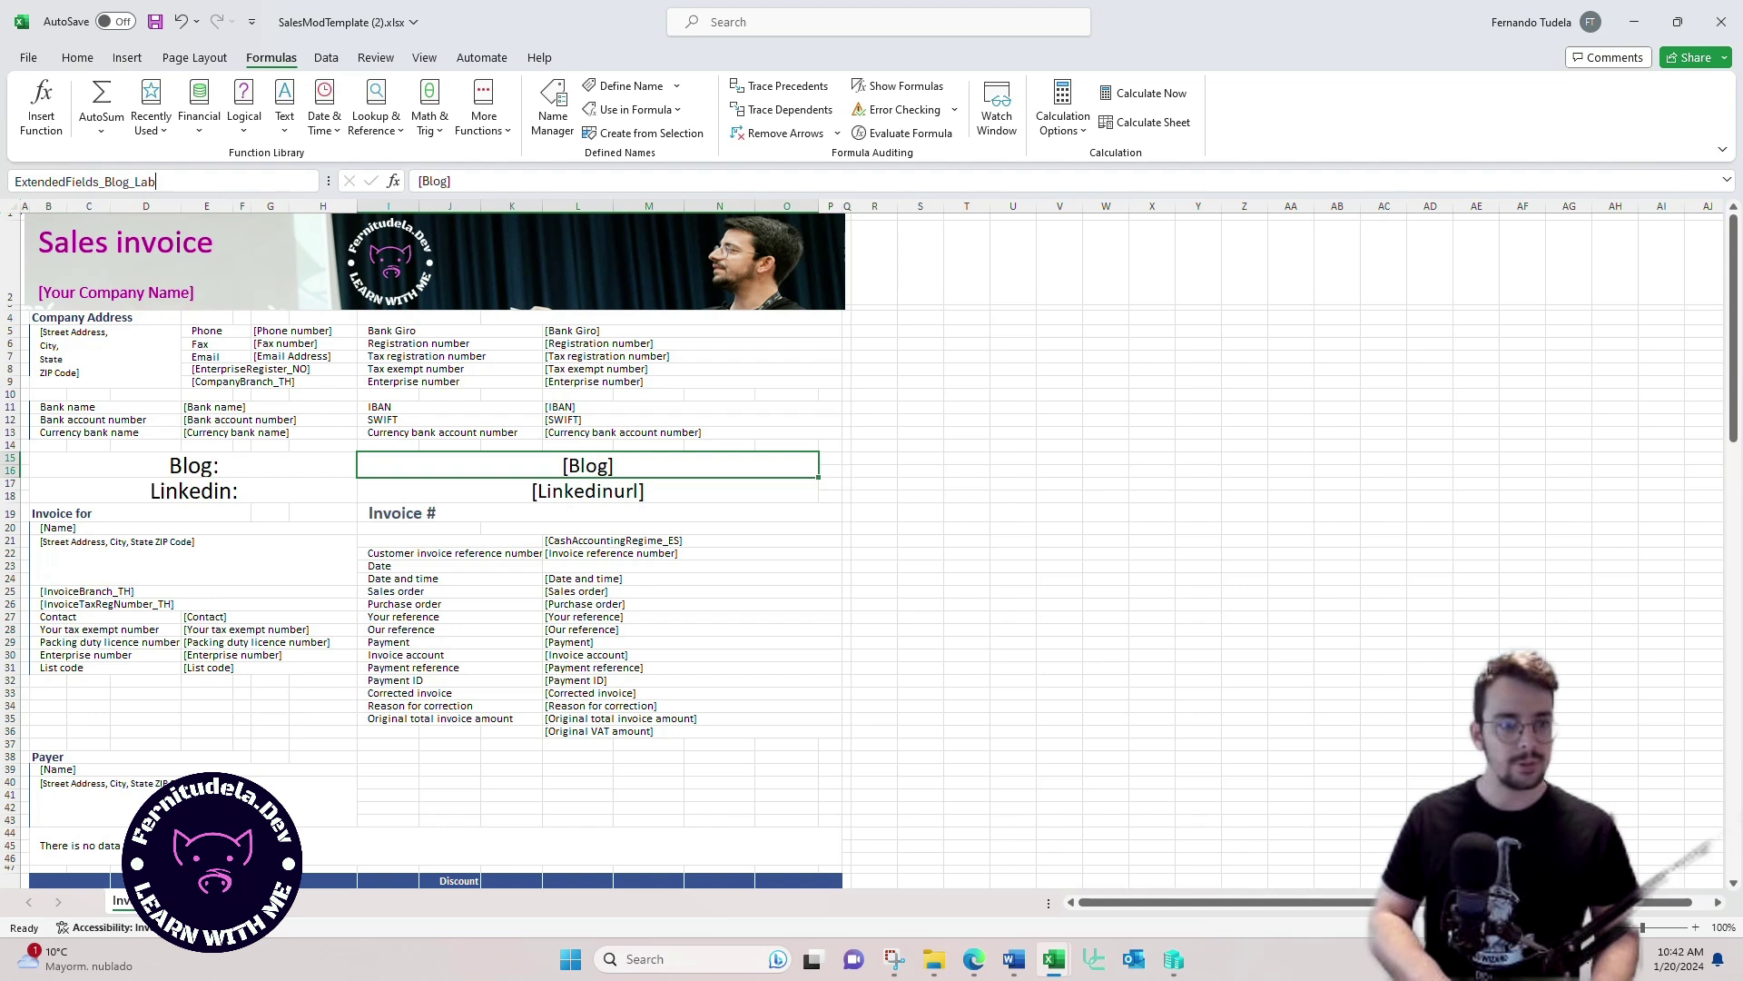
text(Value)
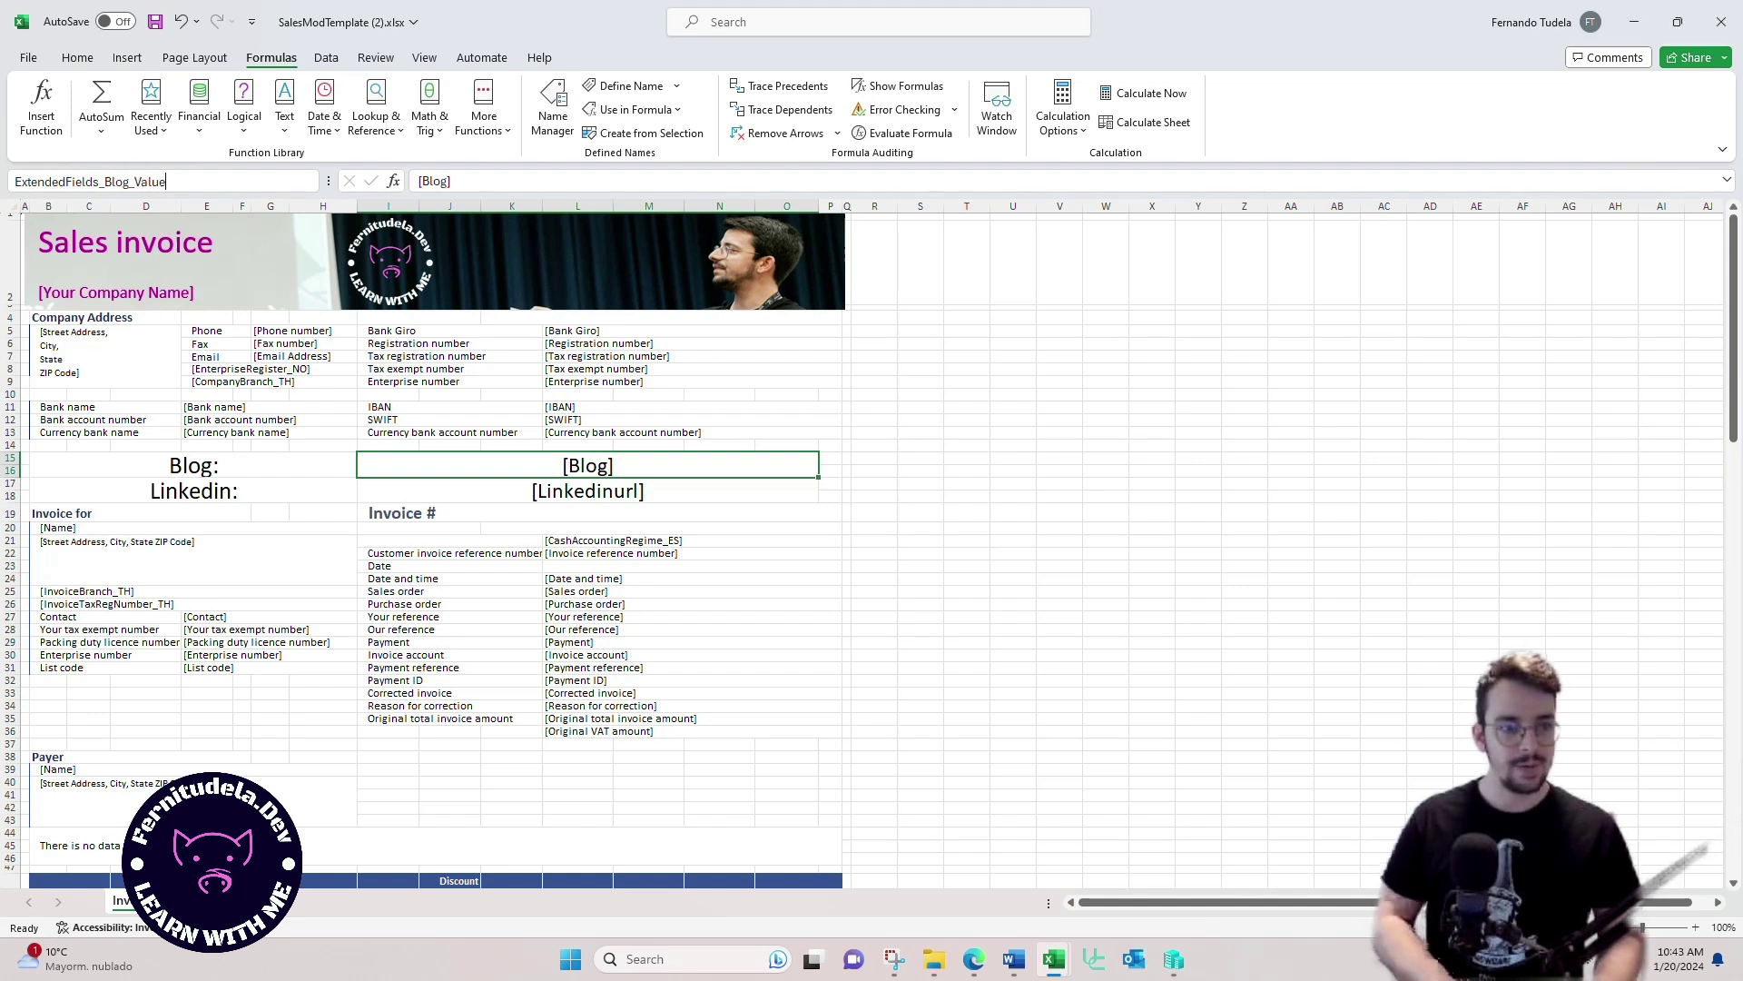
key(Return)
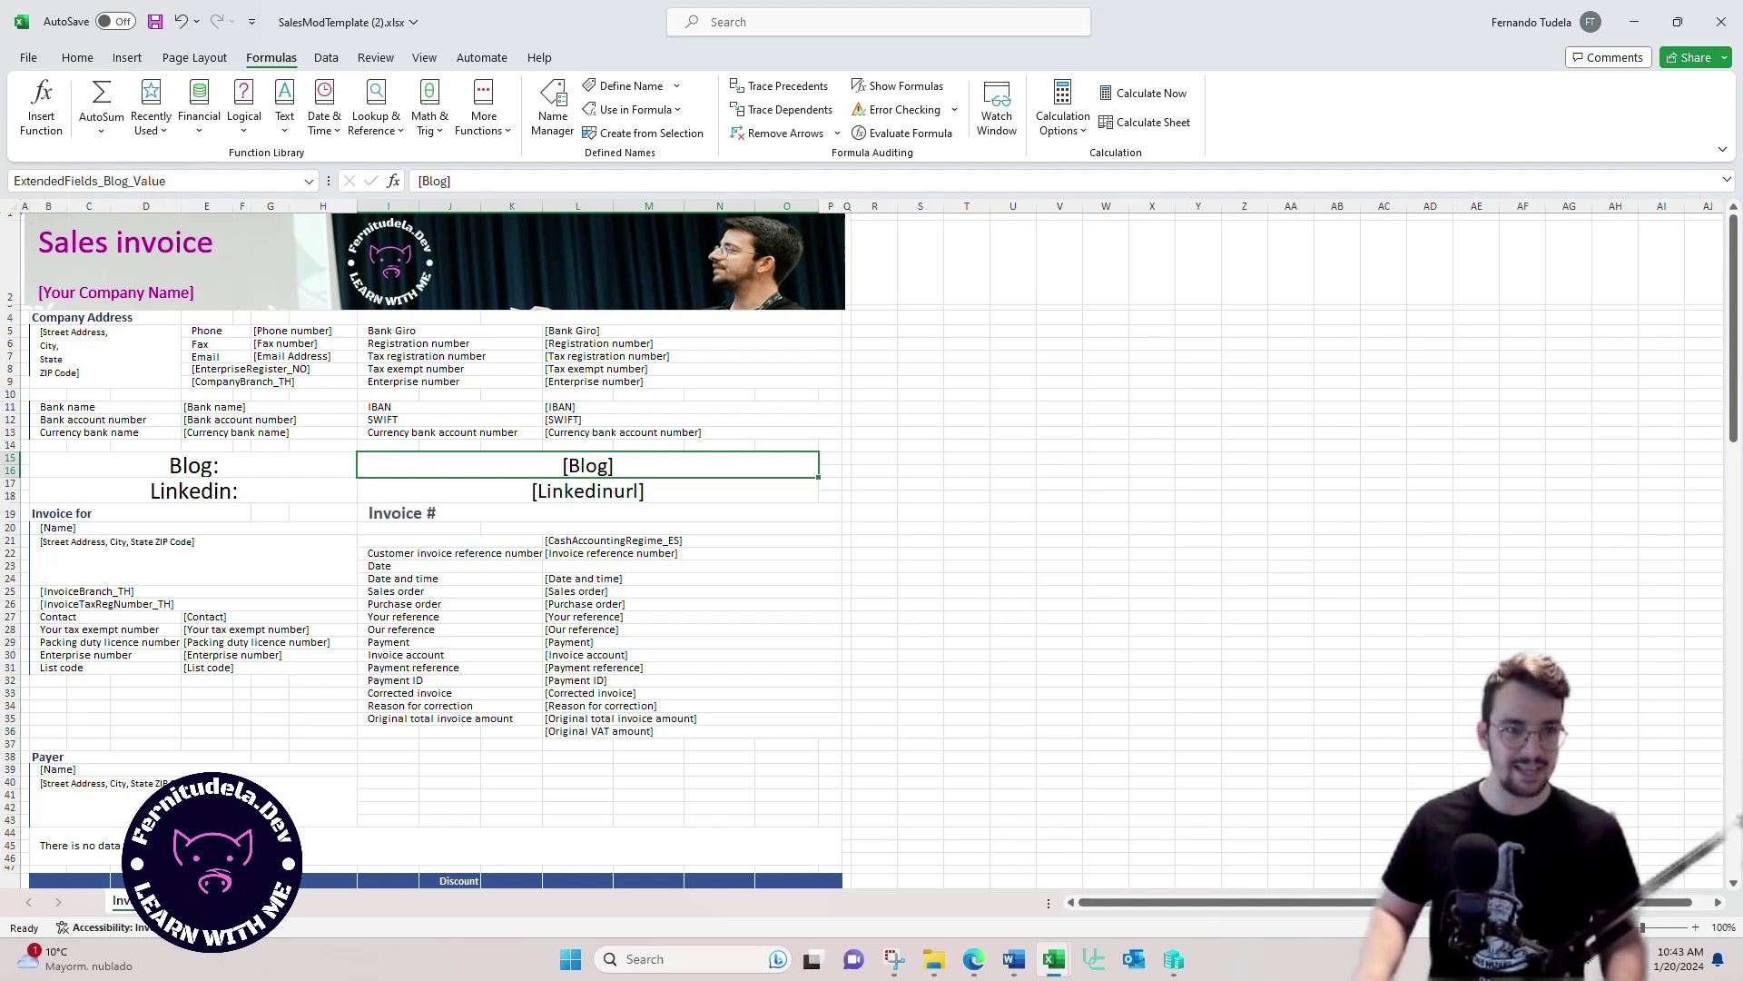
Step: Name the "Linkedin:" label cell ExtendedFields_Linkedin_Label, replacing Blog in the copied range name
click(193, 465)
click(193, 491)
click(24, 181)
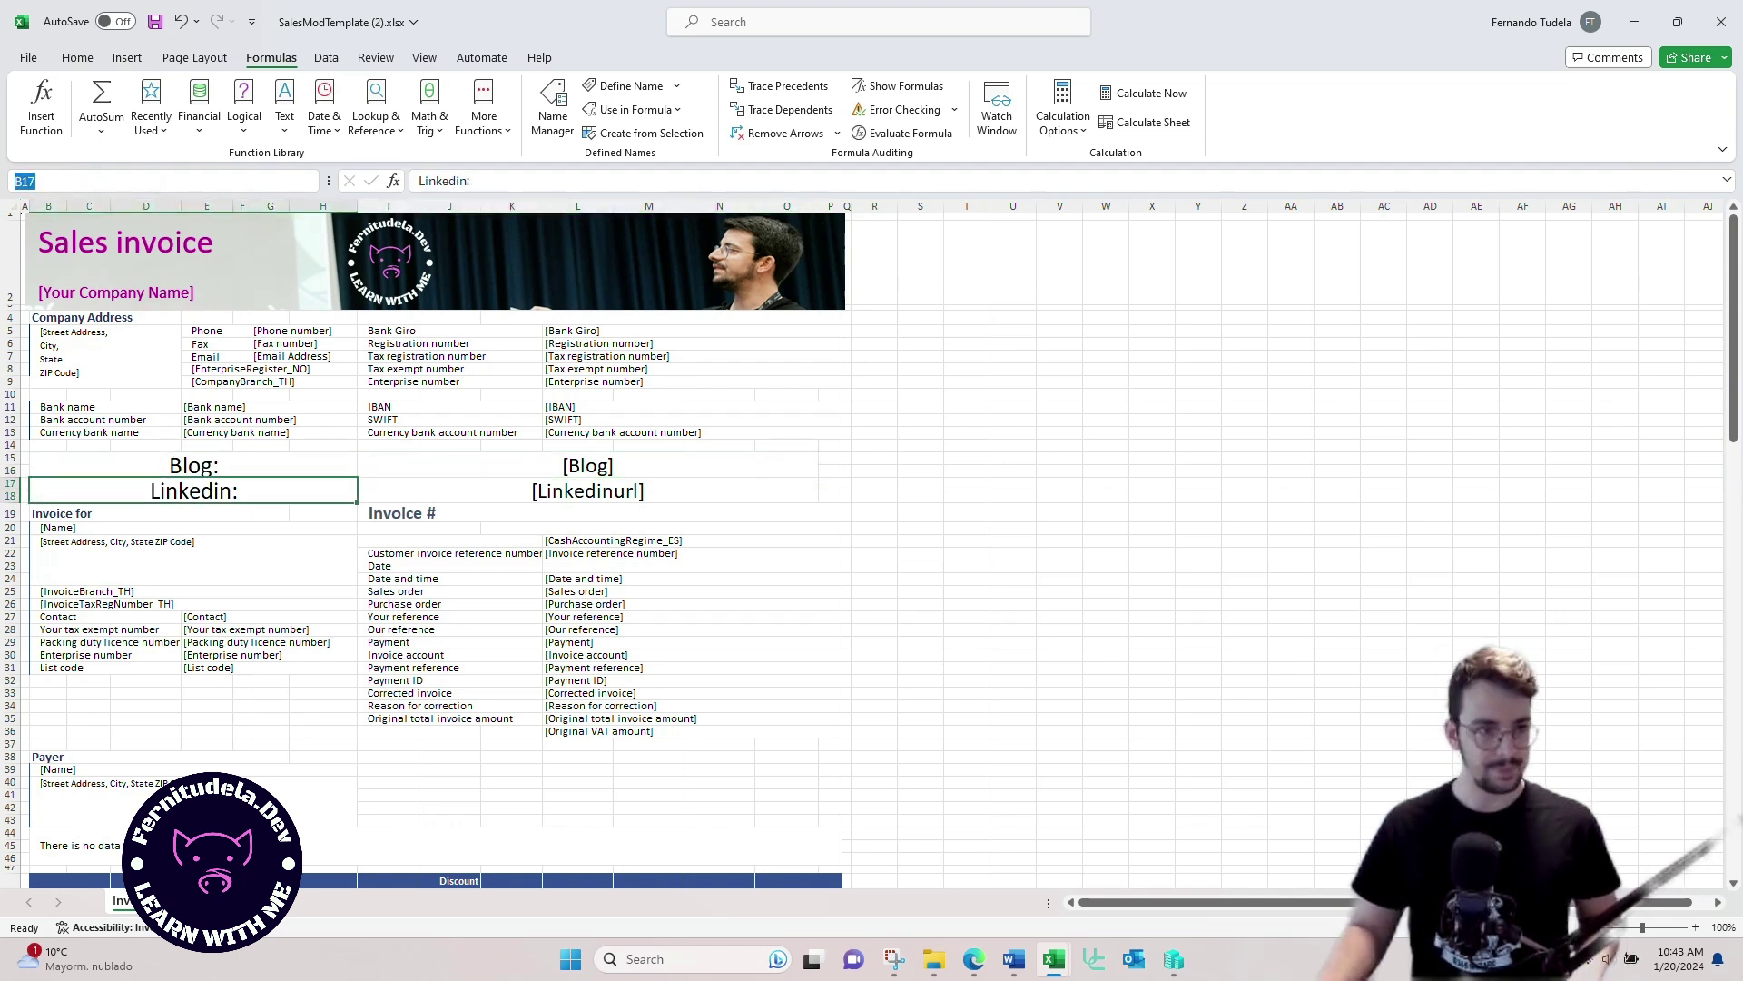
key(ctrl+v)
double_click(111, 182)
key(ctrl+c)
drag(130, 181, 105, 182)
text(Linkedin)
key(Return)
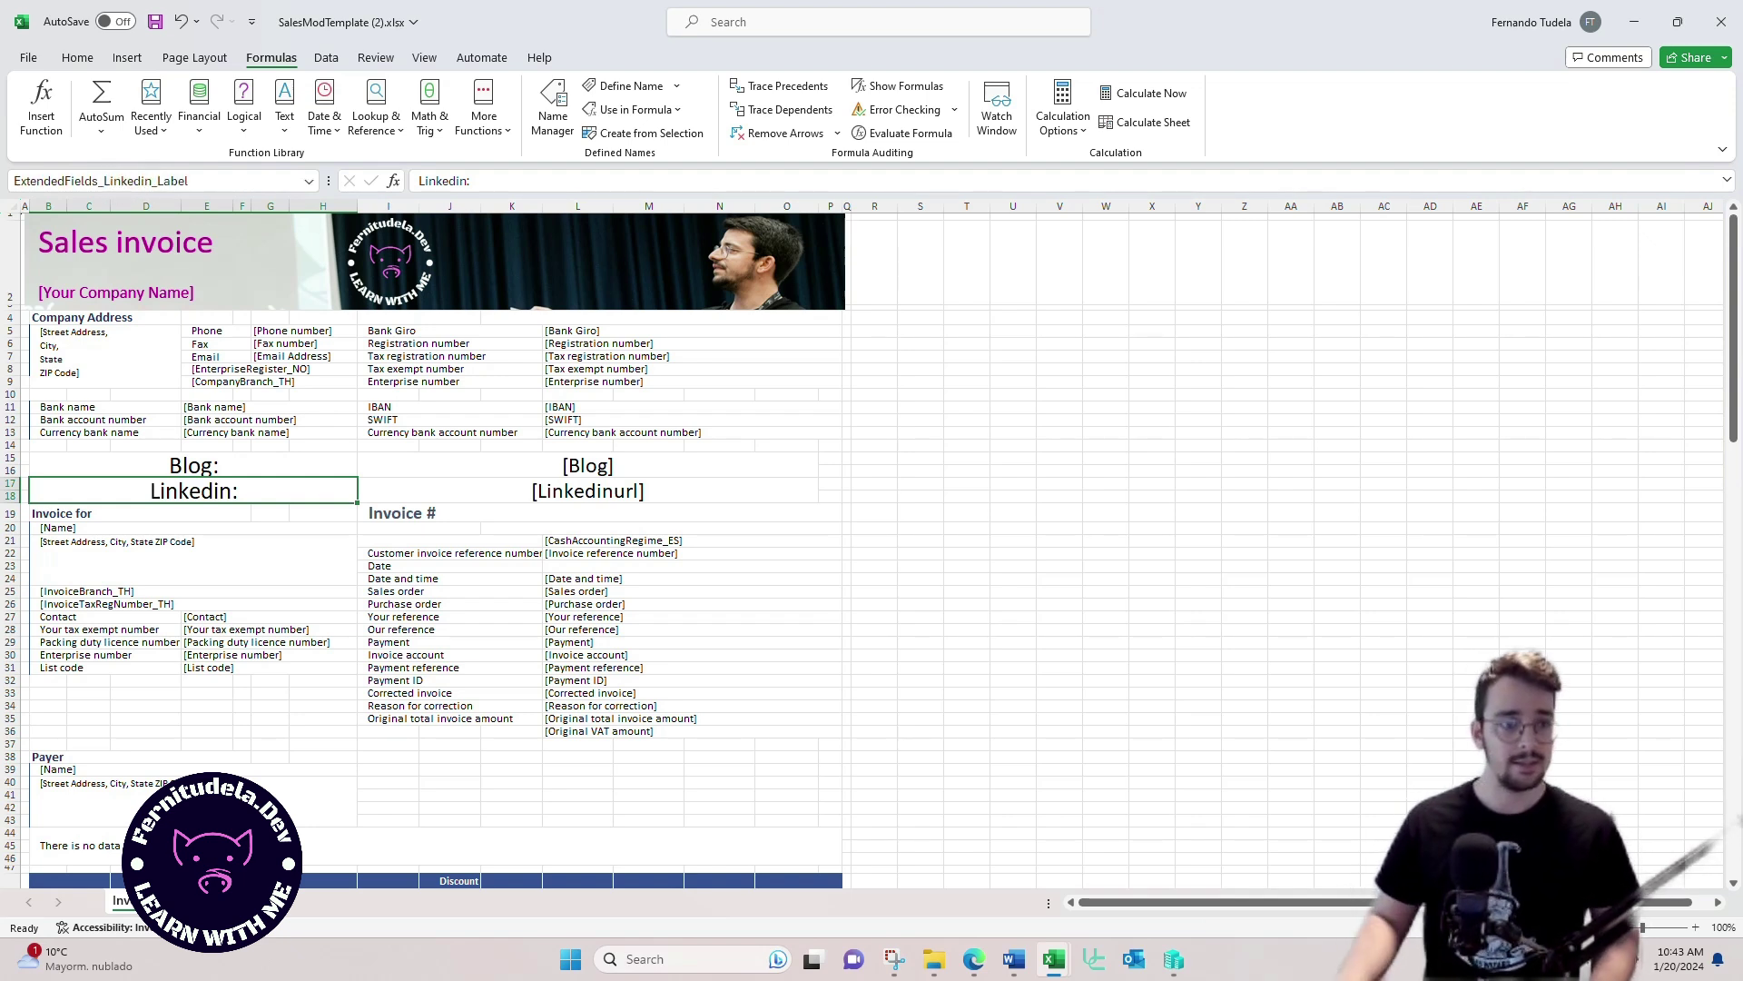
Step: Name the [Linkedinurl] cell ExtendedFields_Linkedin_Value, adapting the copied range name
click(588, 490)
click(22, 181)
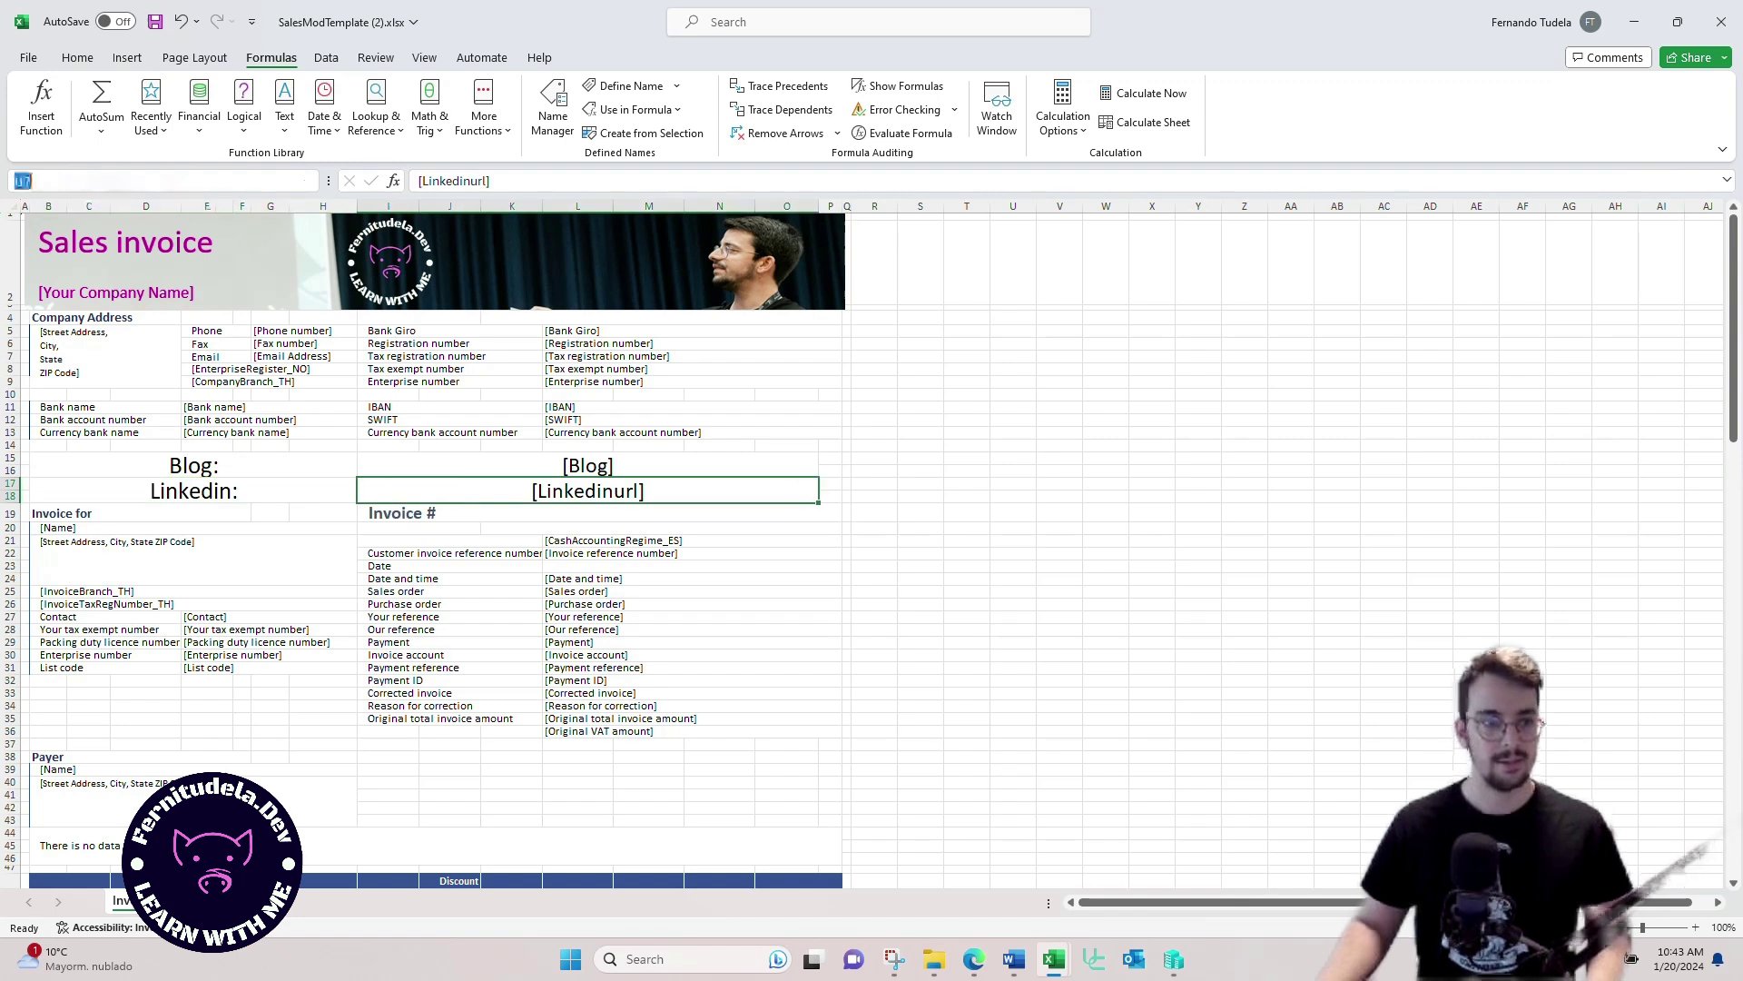
click(194, 490)
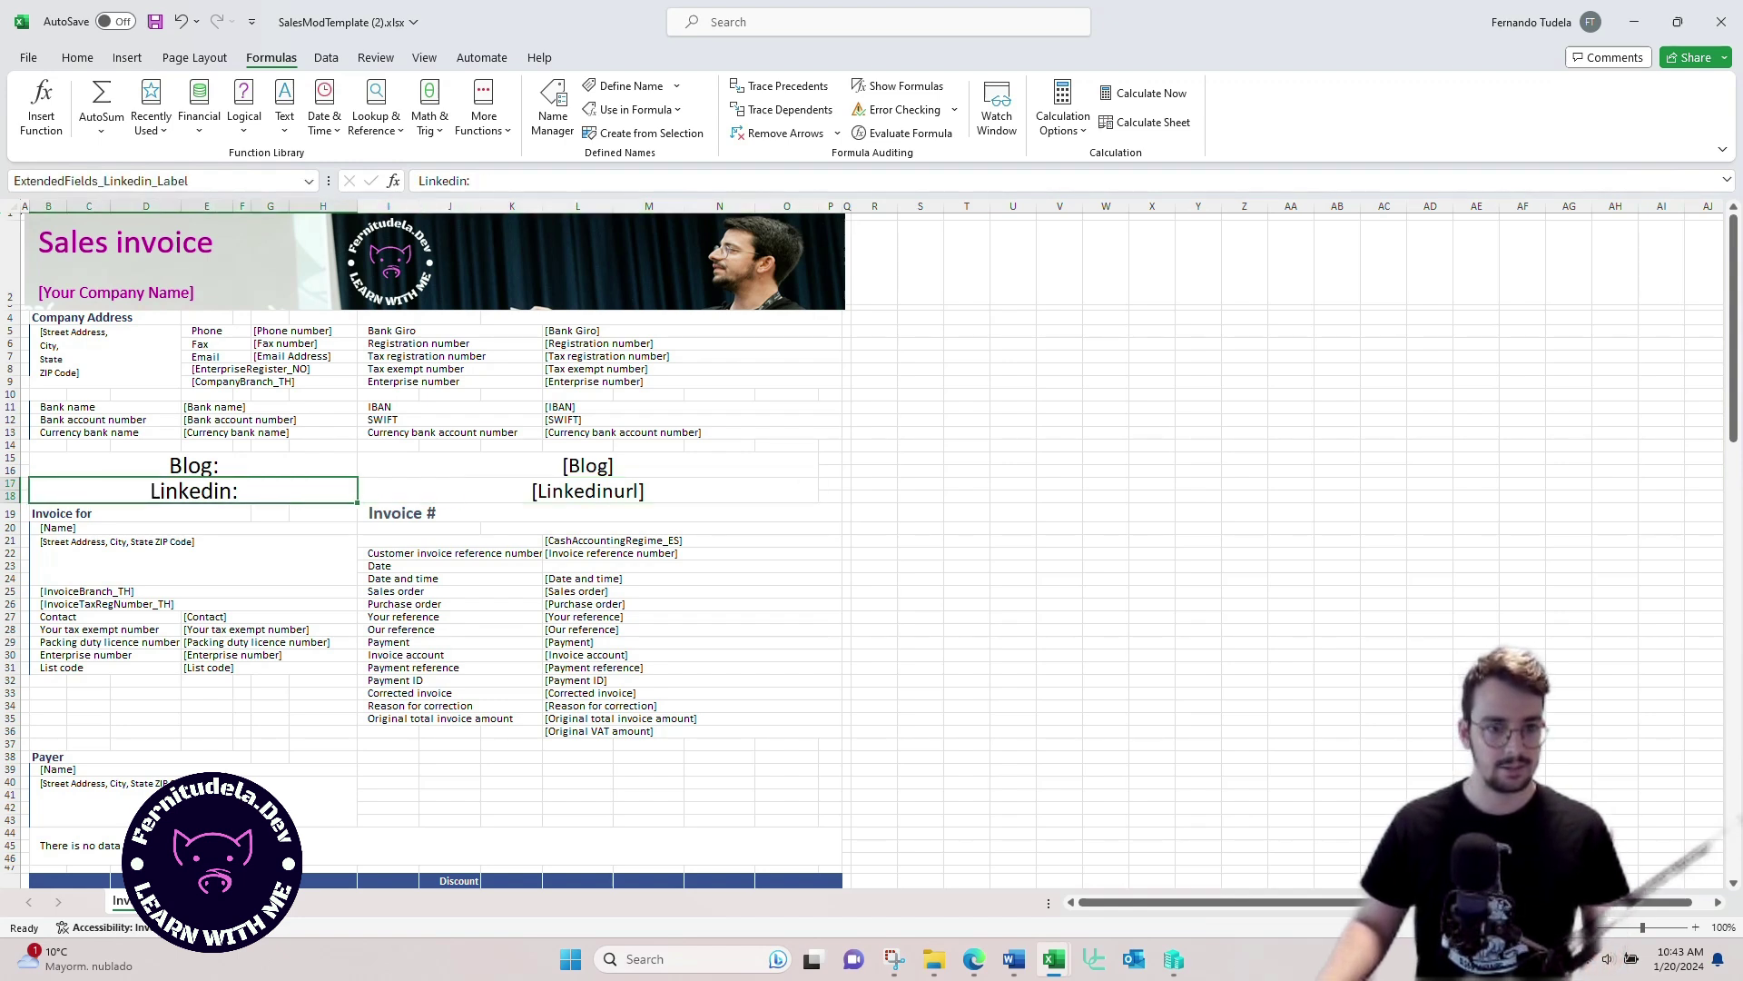
click(588, 491)
click(22, 181)
key(ctrl+v)
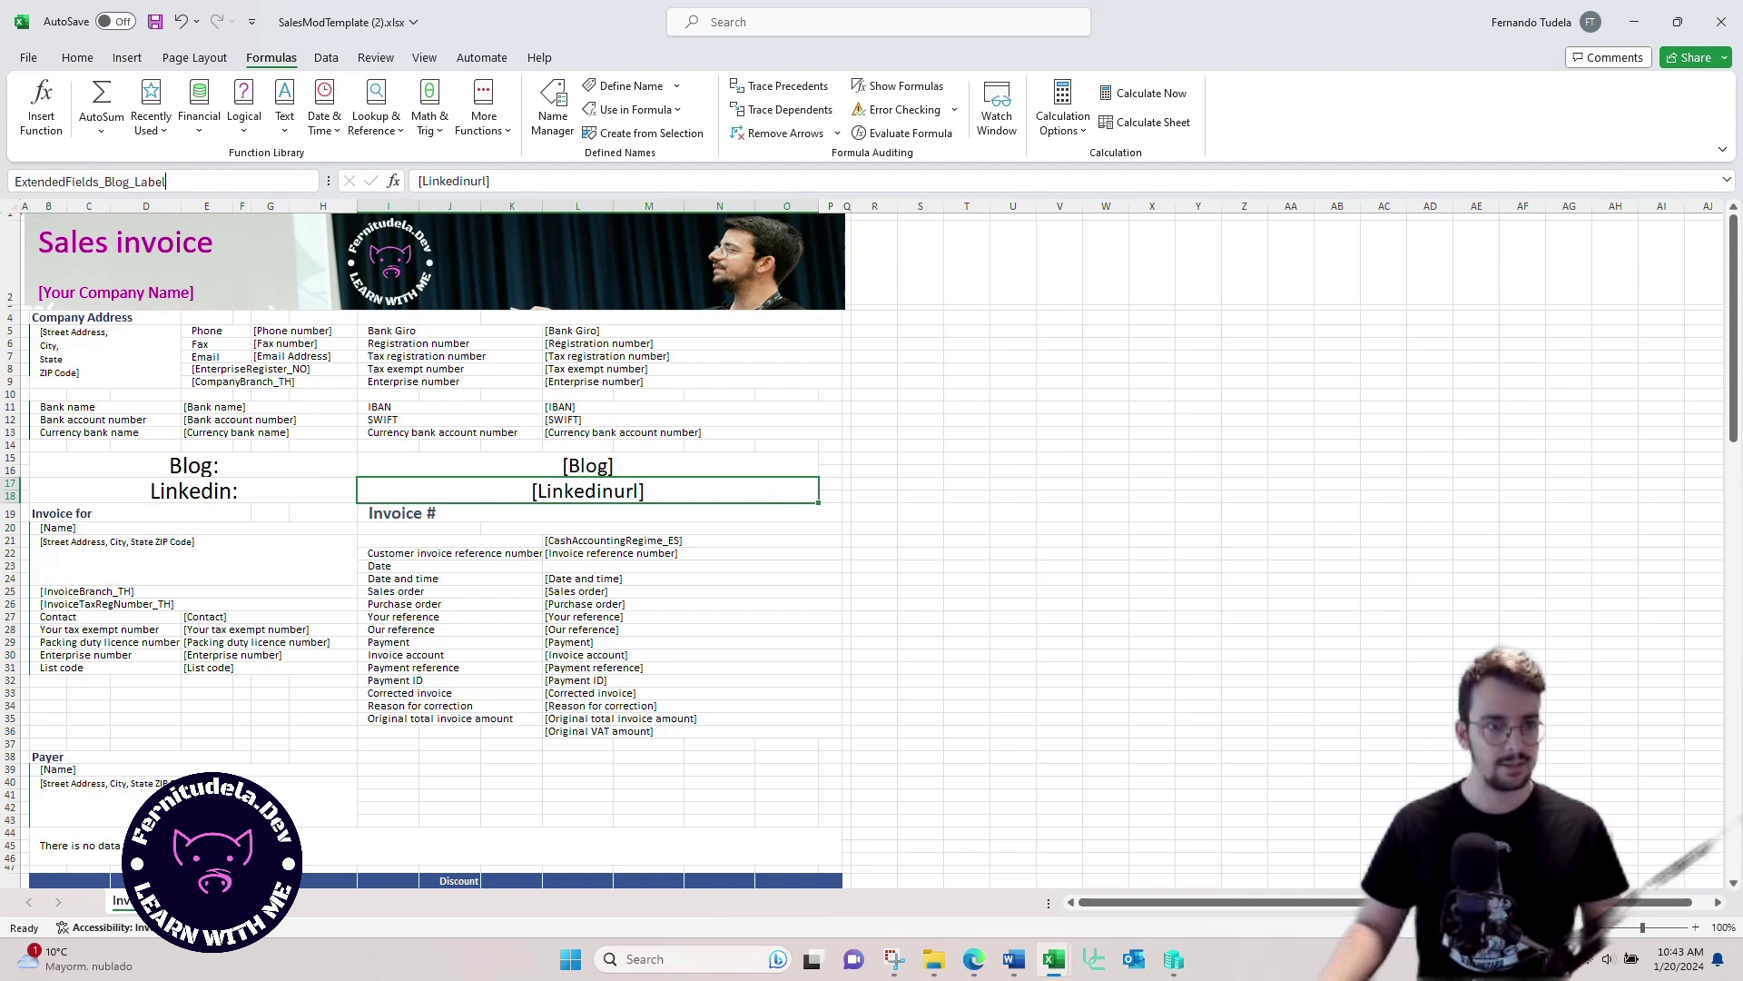
double_click(119, 181)
drag(123, 181, 104, 182)
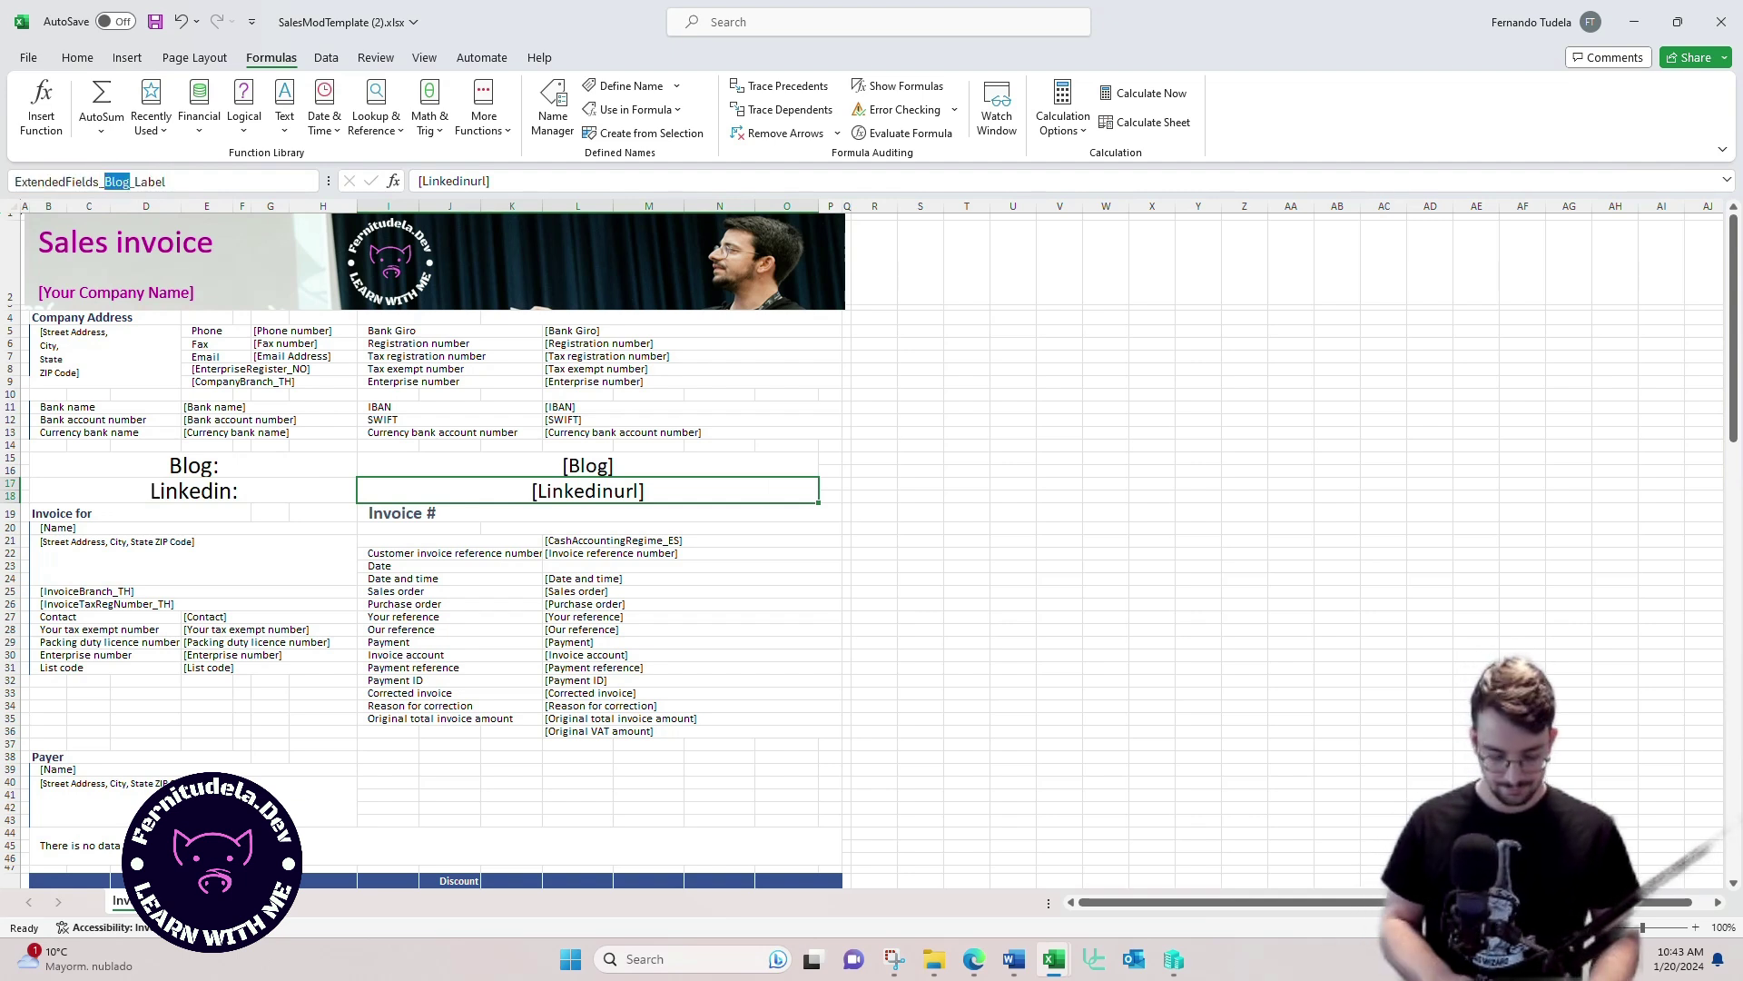
text(Linkedin)
drag(158, 182, 189, 181)
text(Value)
key(Return)
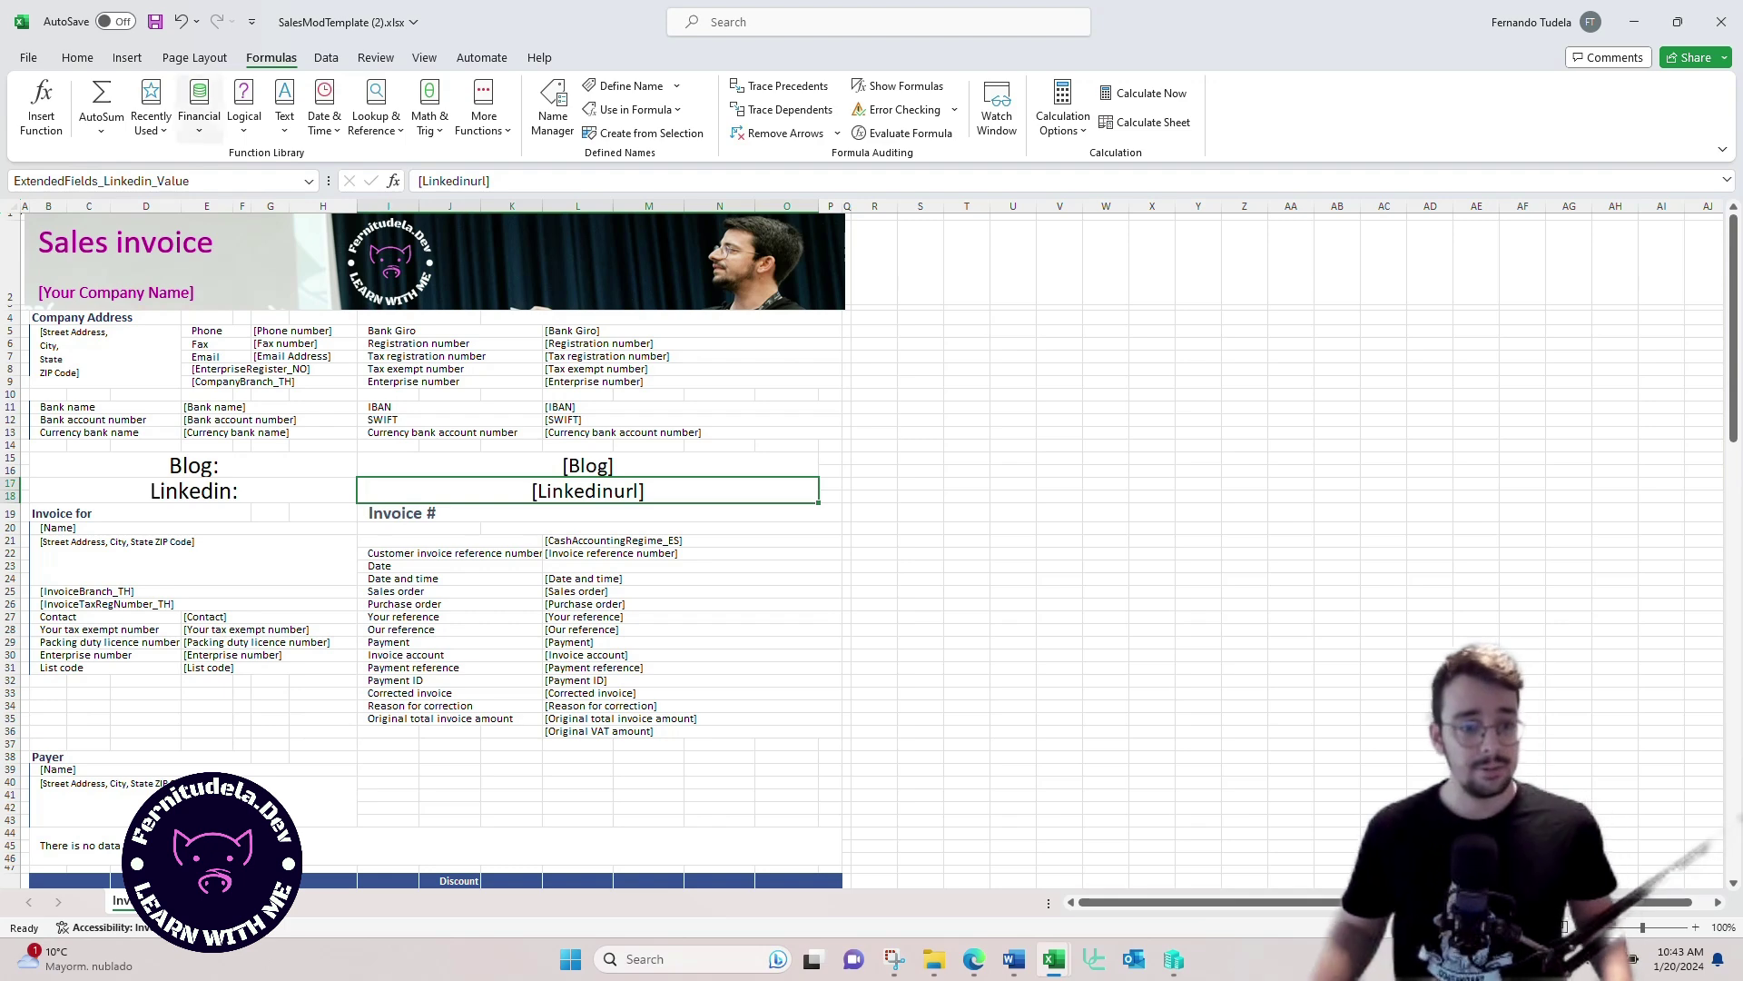
Step: Check the ExtendedFields entries and their references among the workbook's defined names and close the Name Manager
click(553, 105)
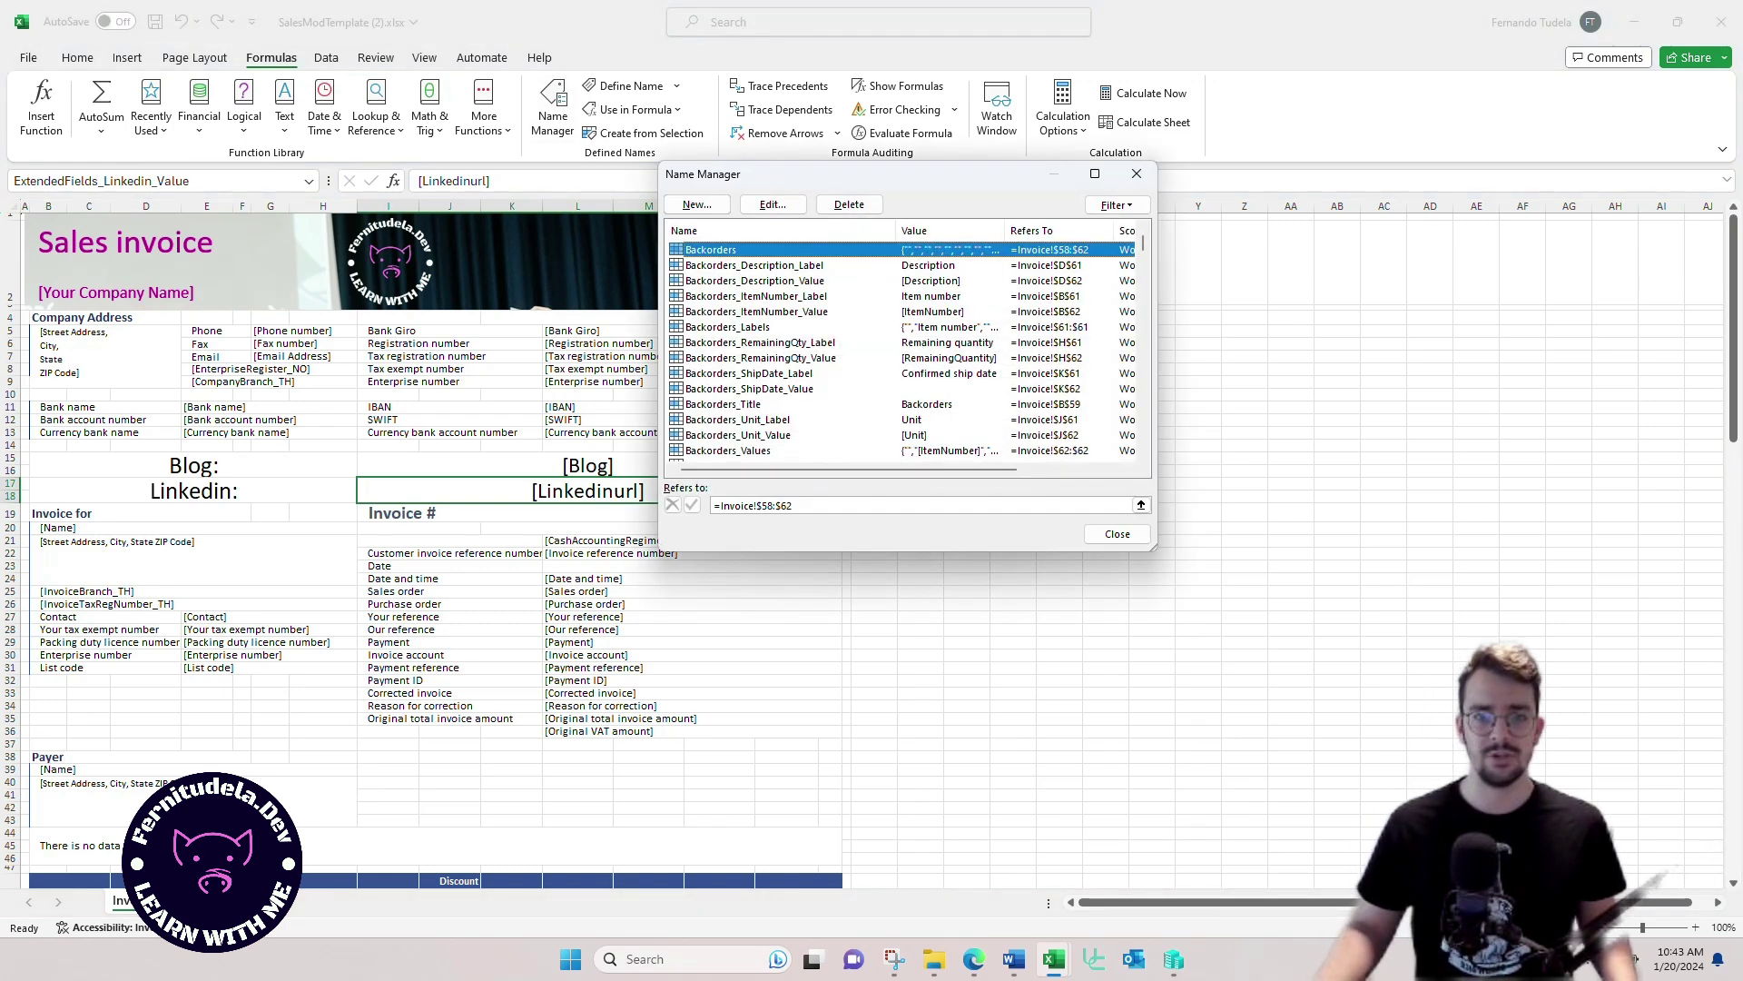
scroll(903, 349, down, 15)
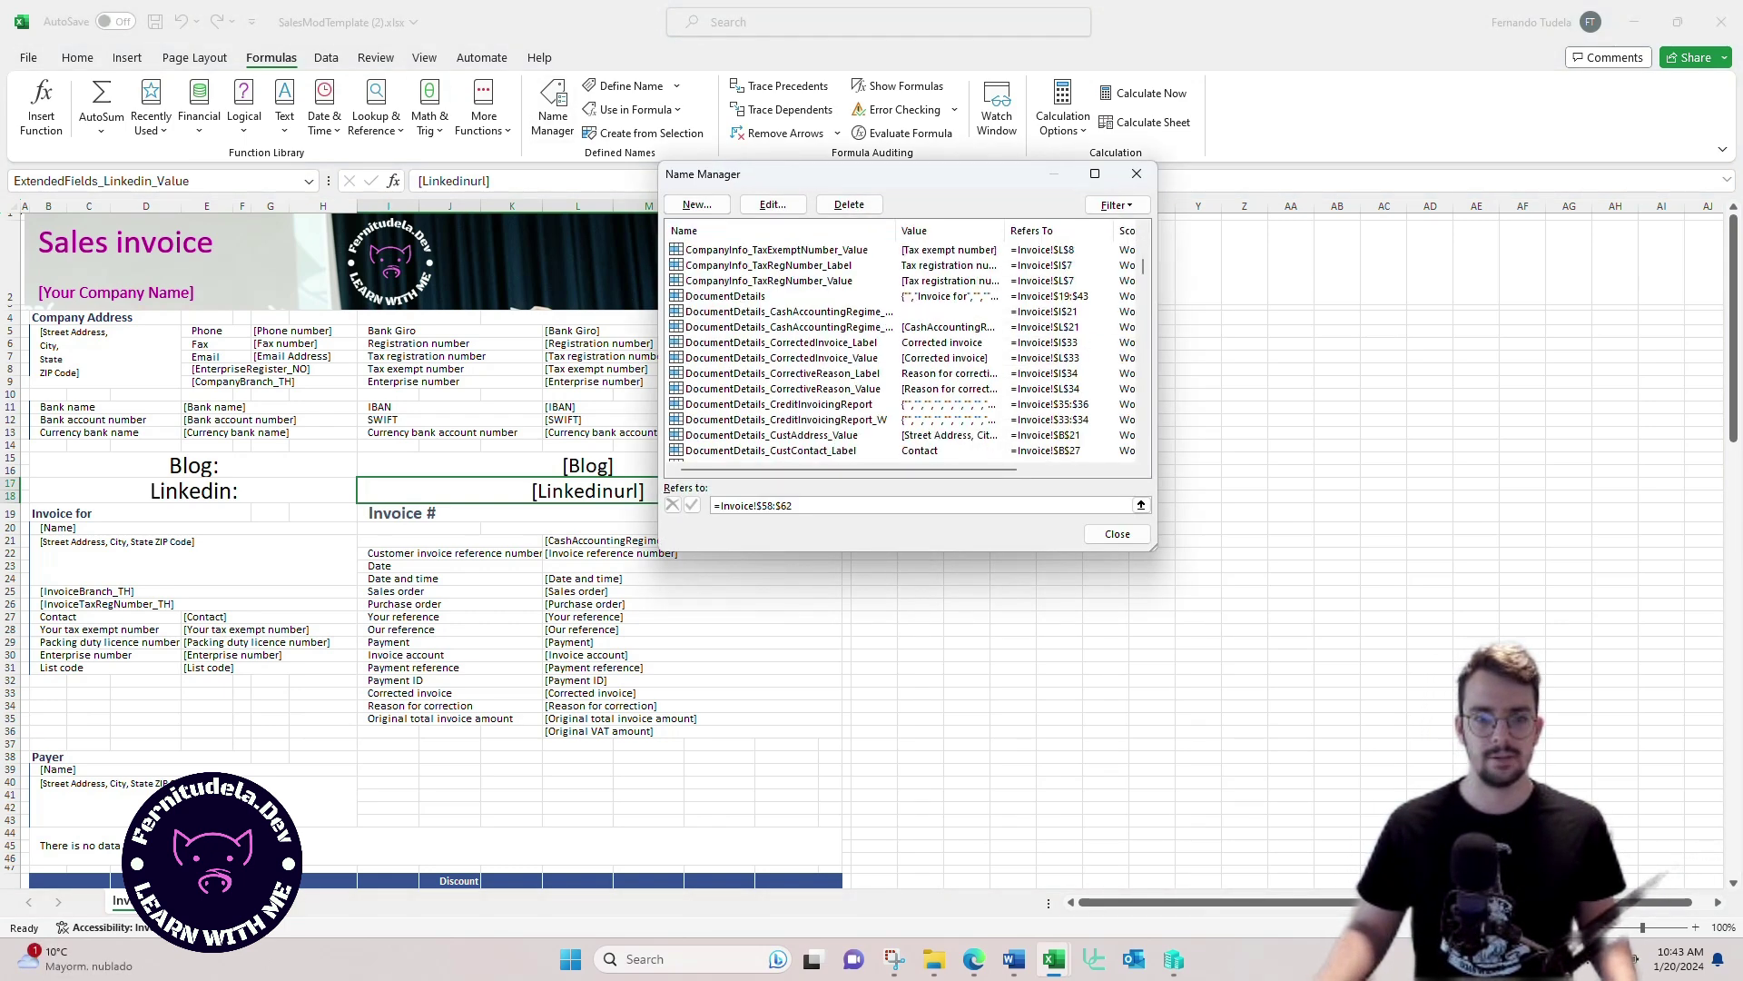
scroll(903, 349, down, 10)
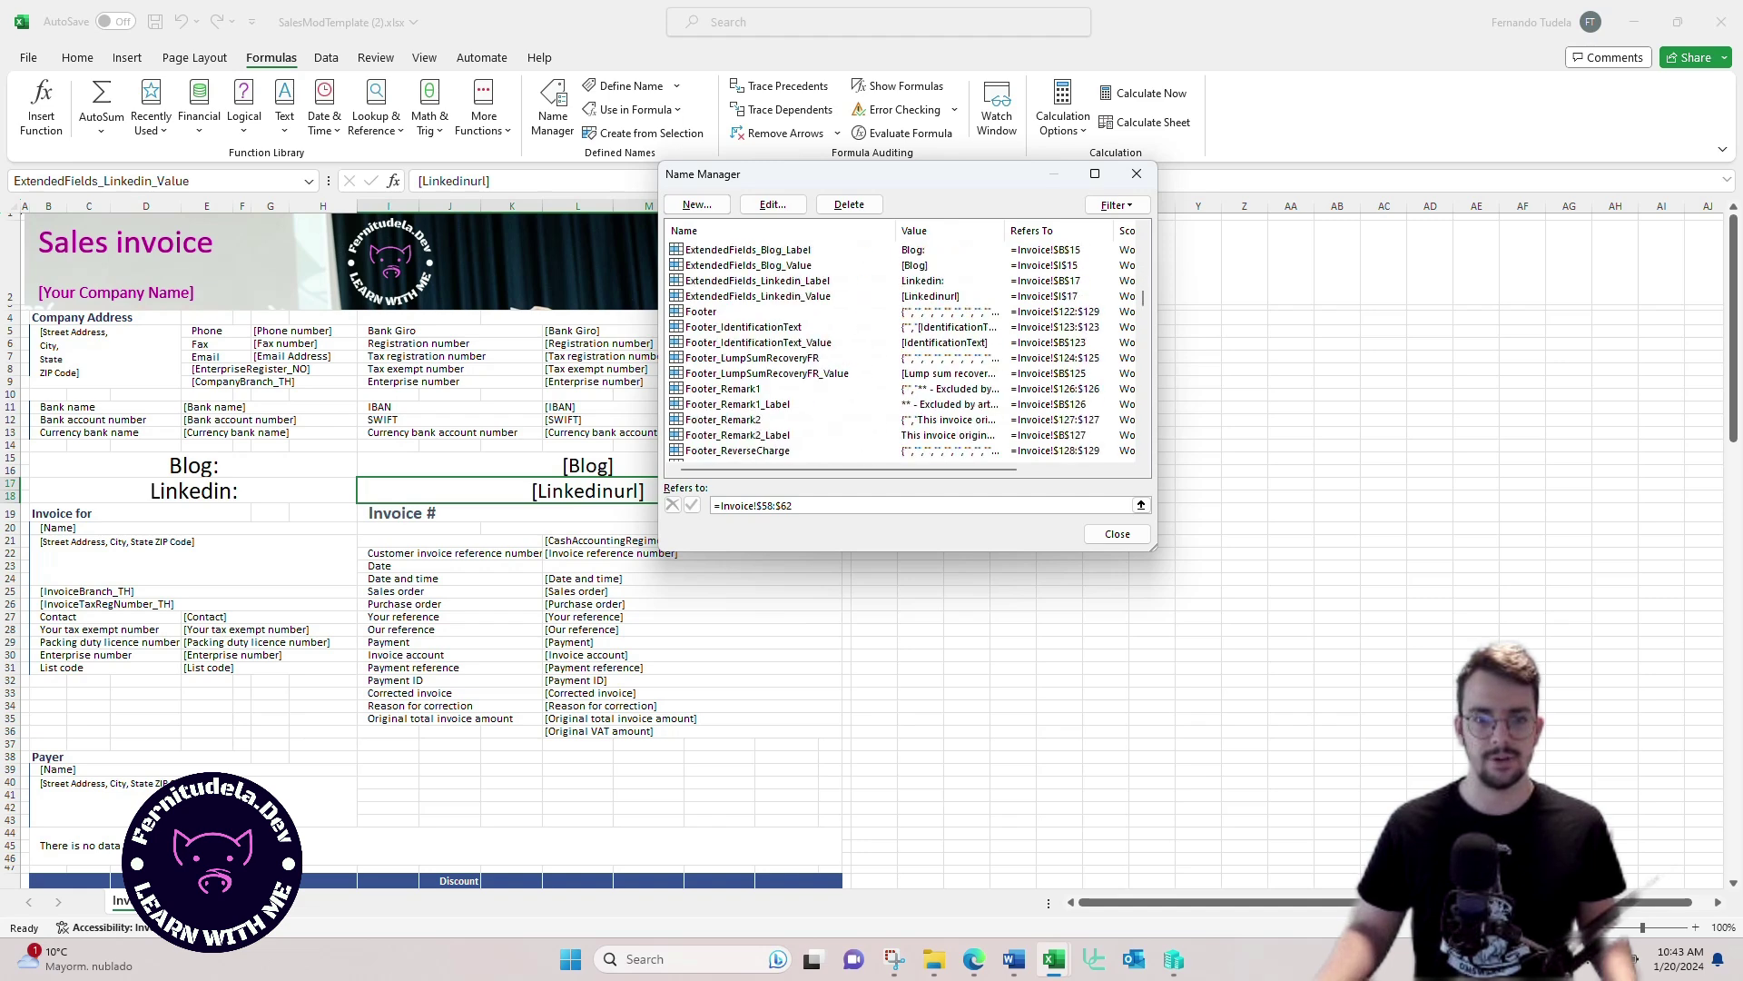
scroll(903, 350, up, 1)
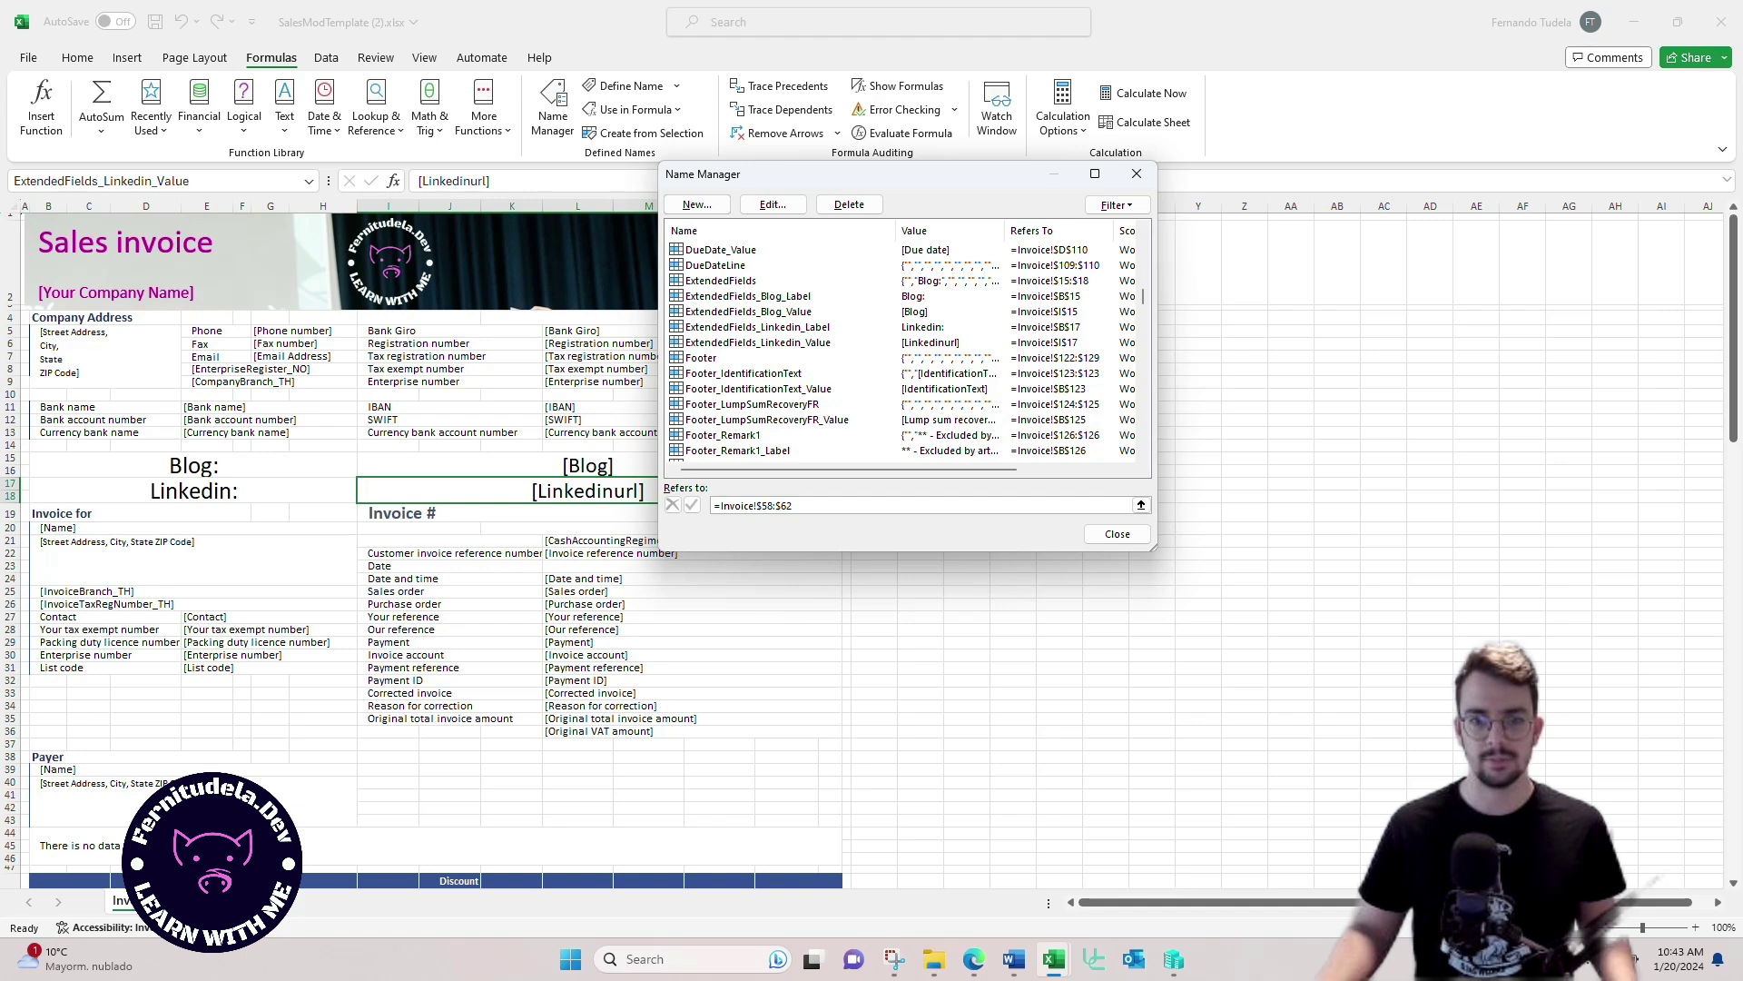
click(1135, 174)
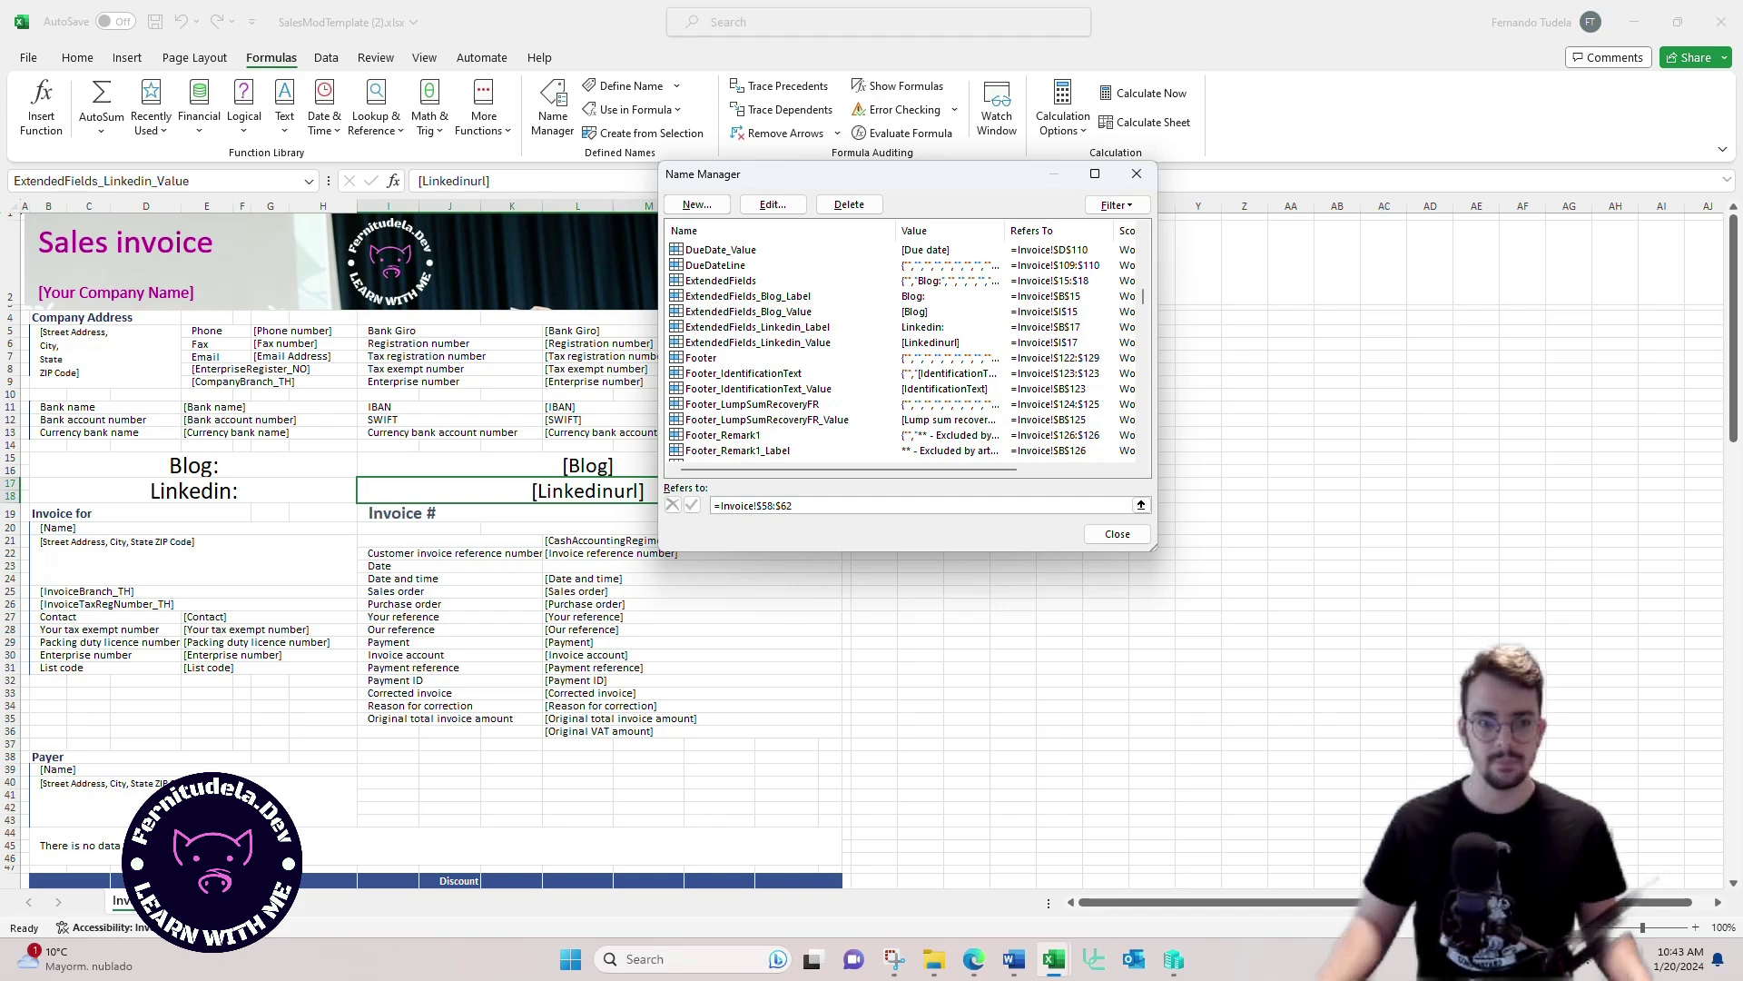
Step: Deselect the Linkedin value cell and save the modified template workbook
click(692, 616)
click(692, 540)
click(155, 22)
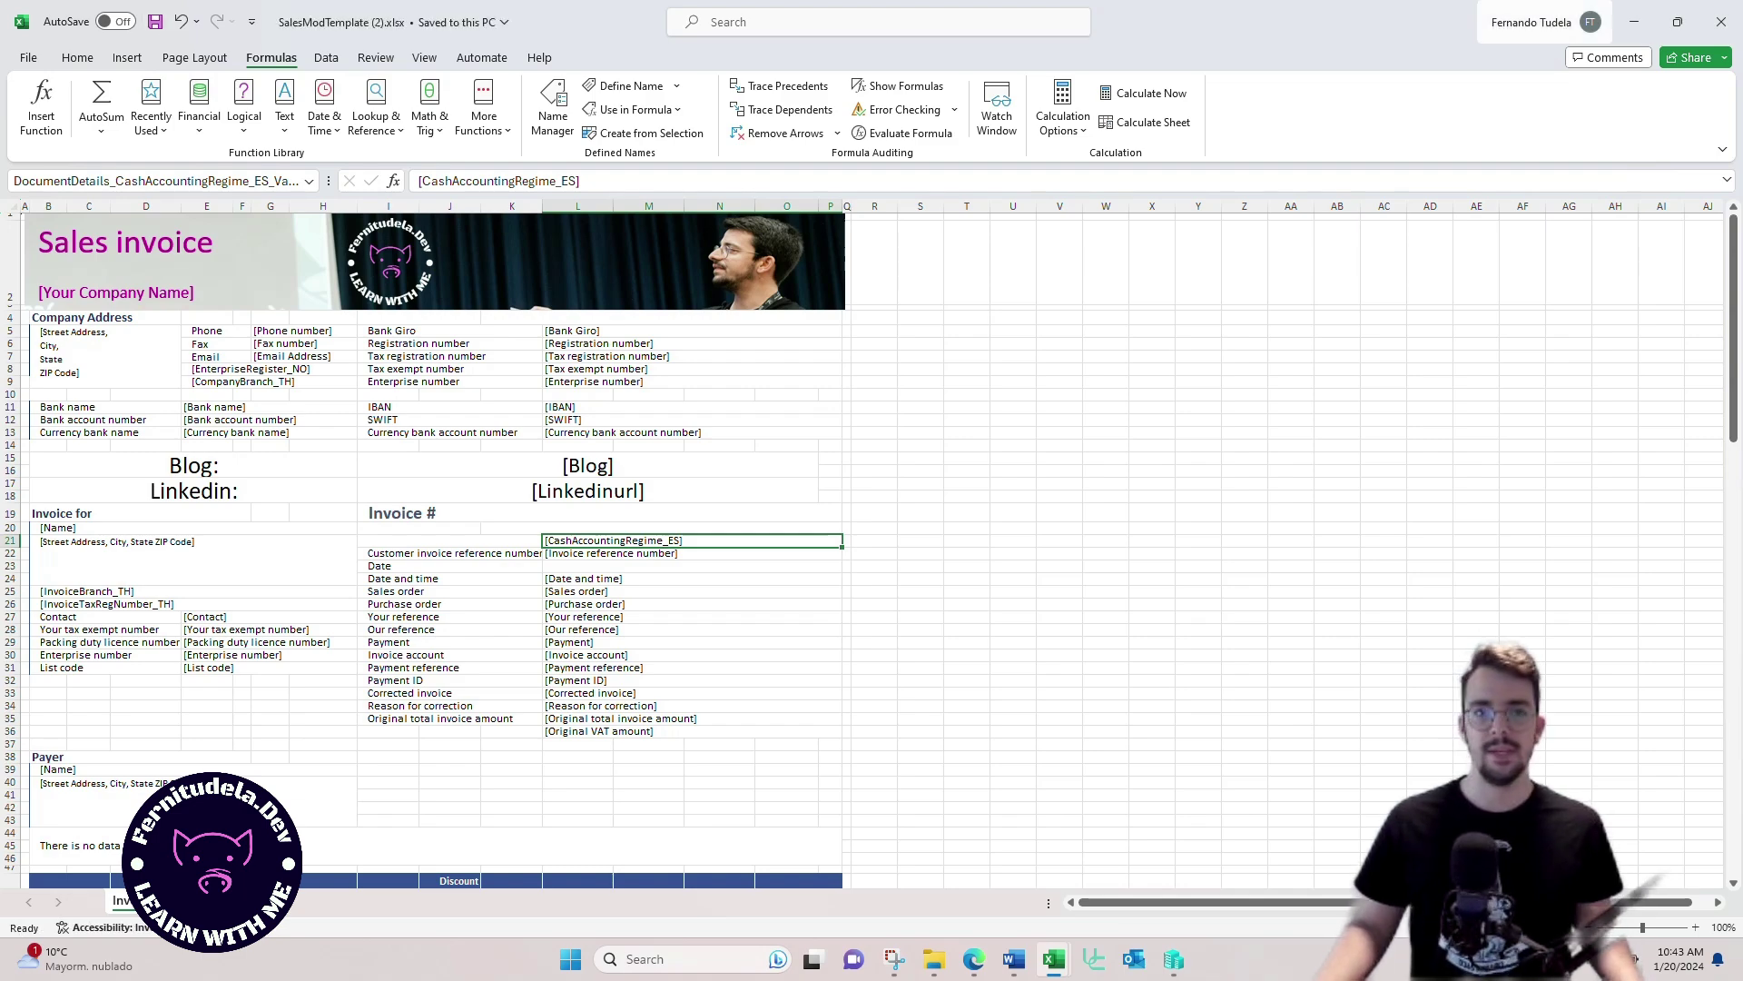
Step: Close both template workbooks and return from the attachments page in Finance and Operations to the Format designer
double_click(1489, 35)
click(1717, 37)
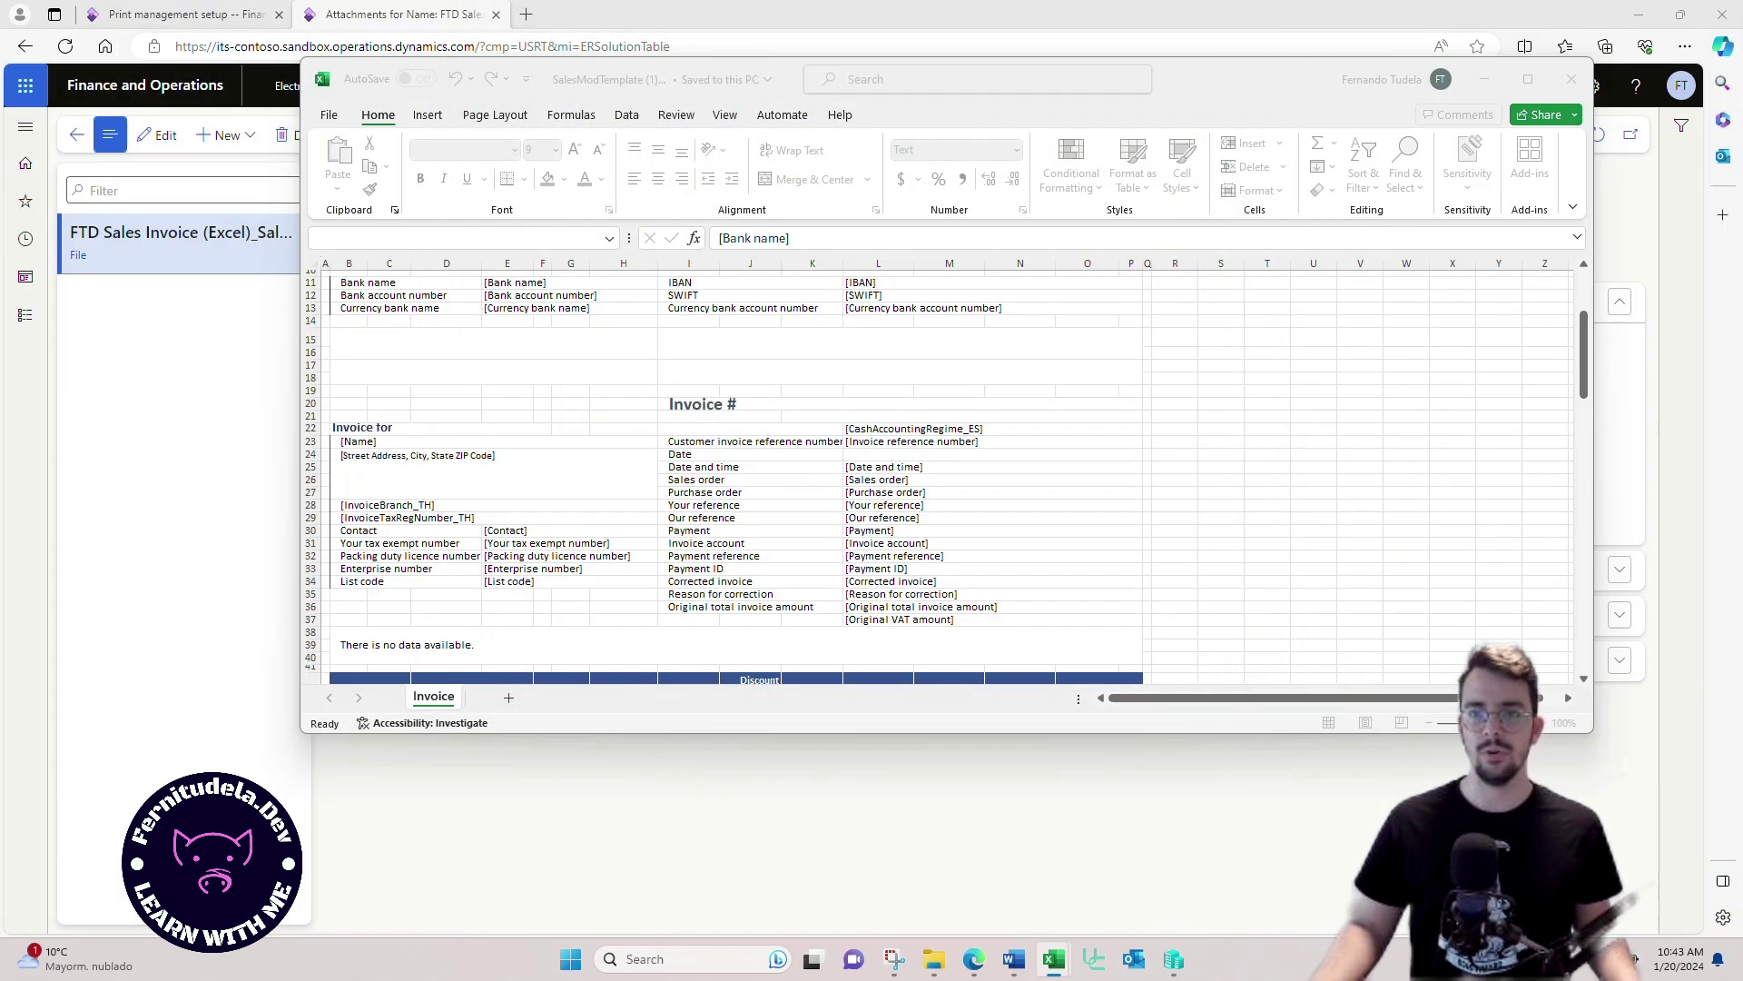
click(1571, 79)
click(76, 135)
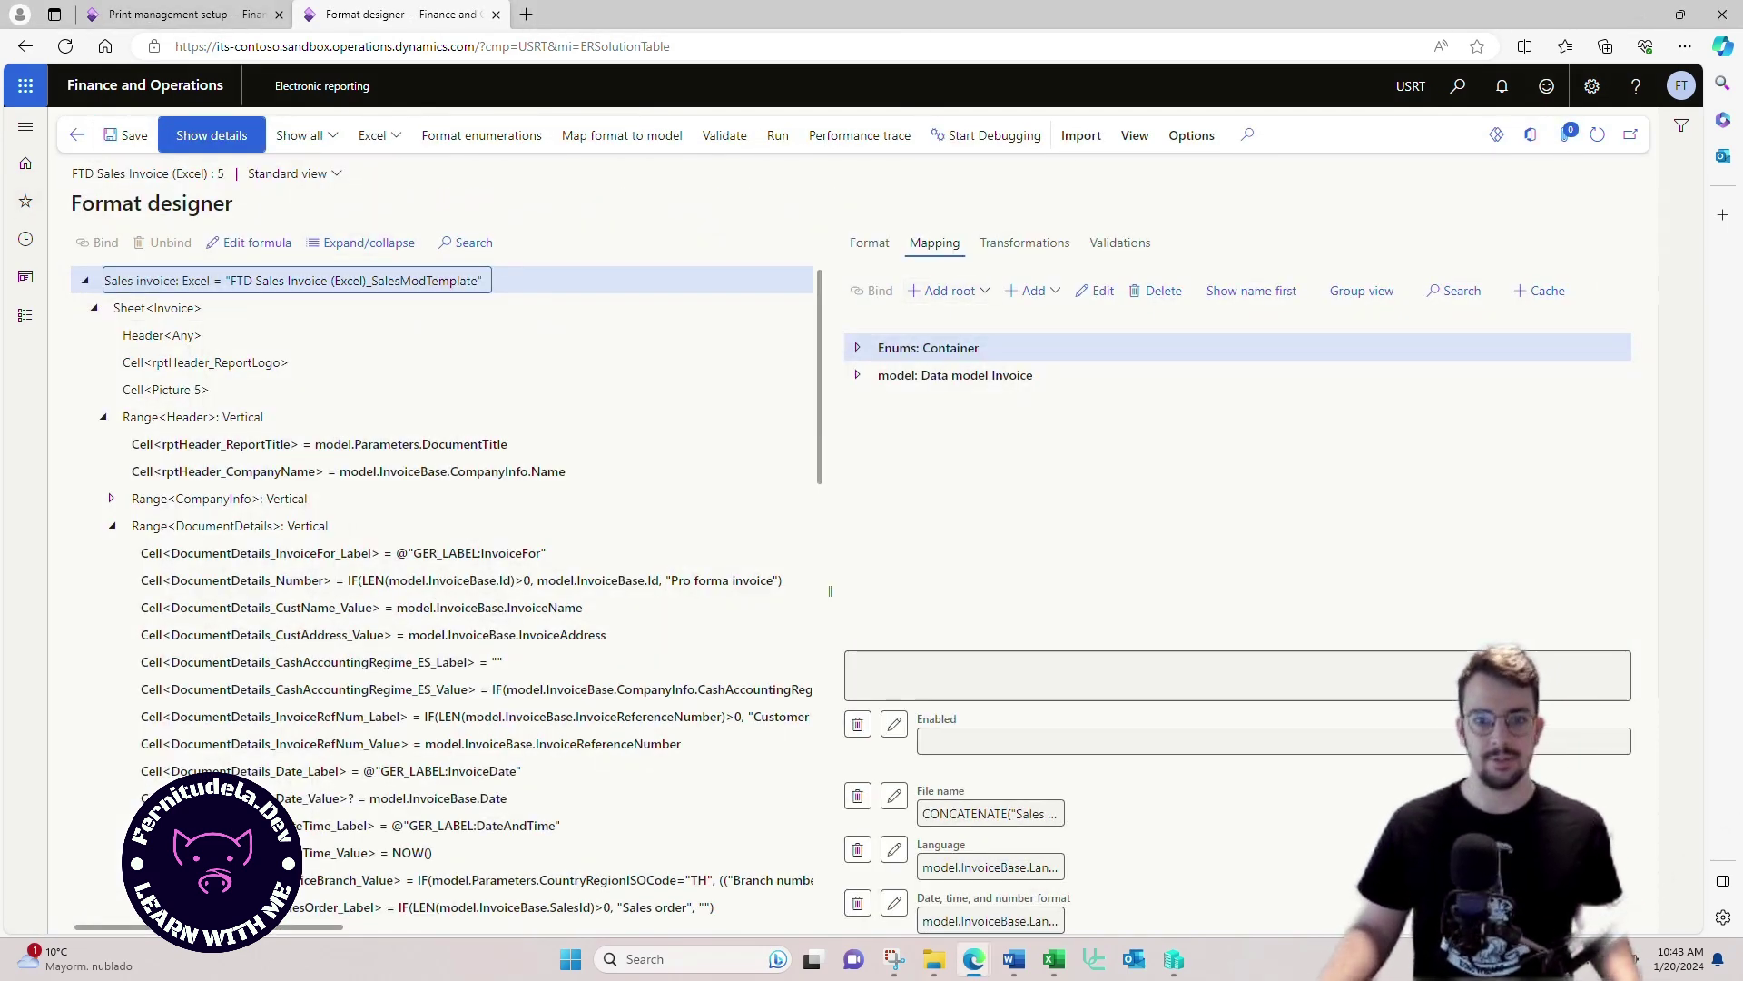
Step: Update the Sales invoice format from Excel, replacing its template with the edited SalesModTemplate (2) file
click(868, 242)
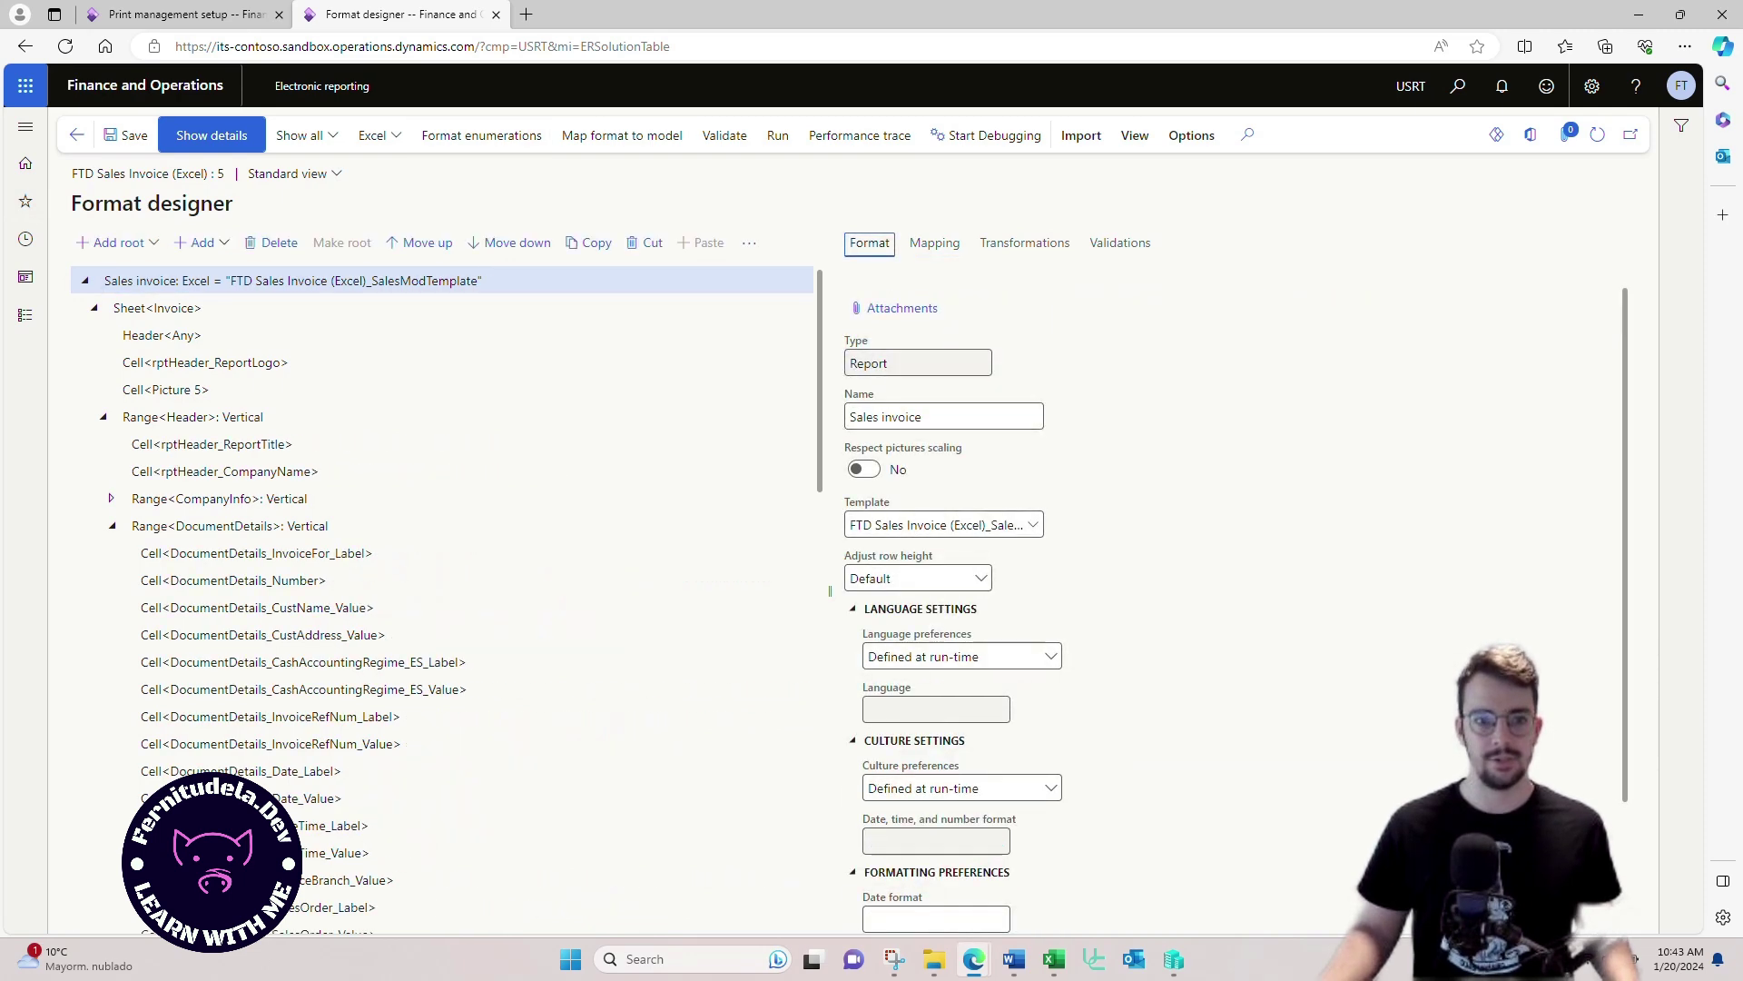
click(1080, 134)
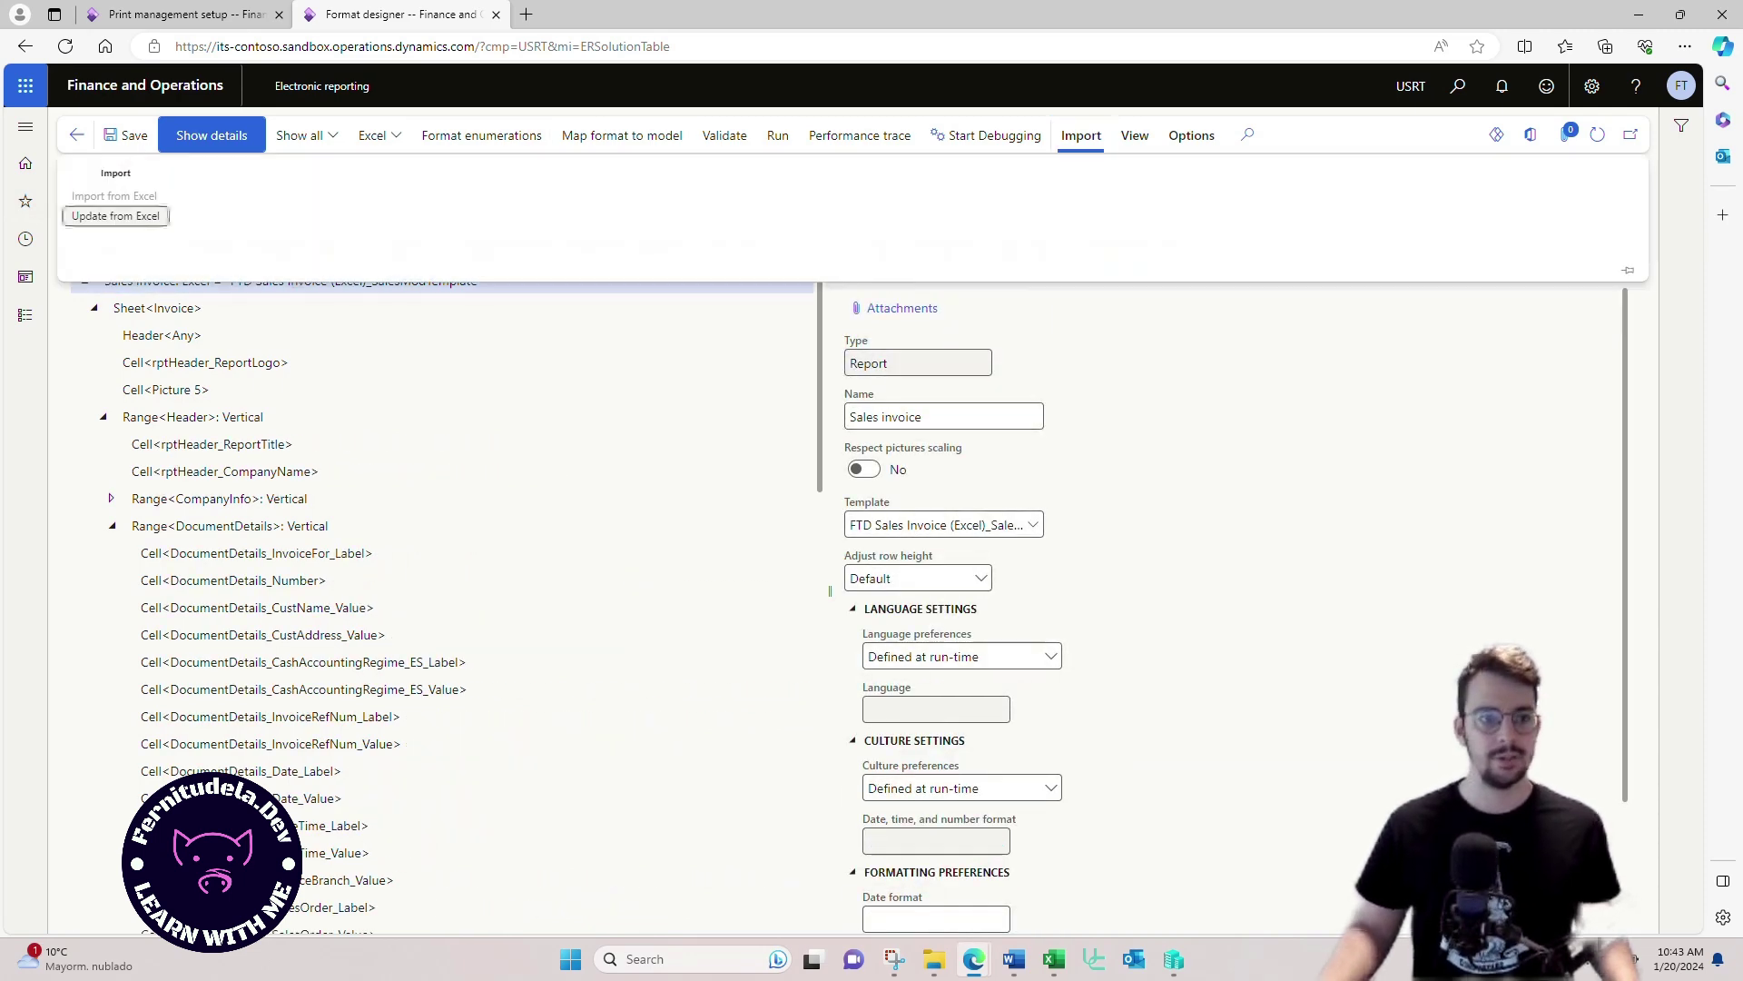
click(114, 217)
click(1352, 226)
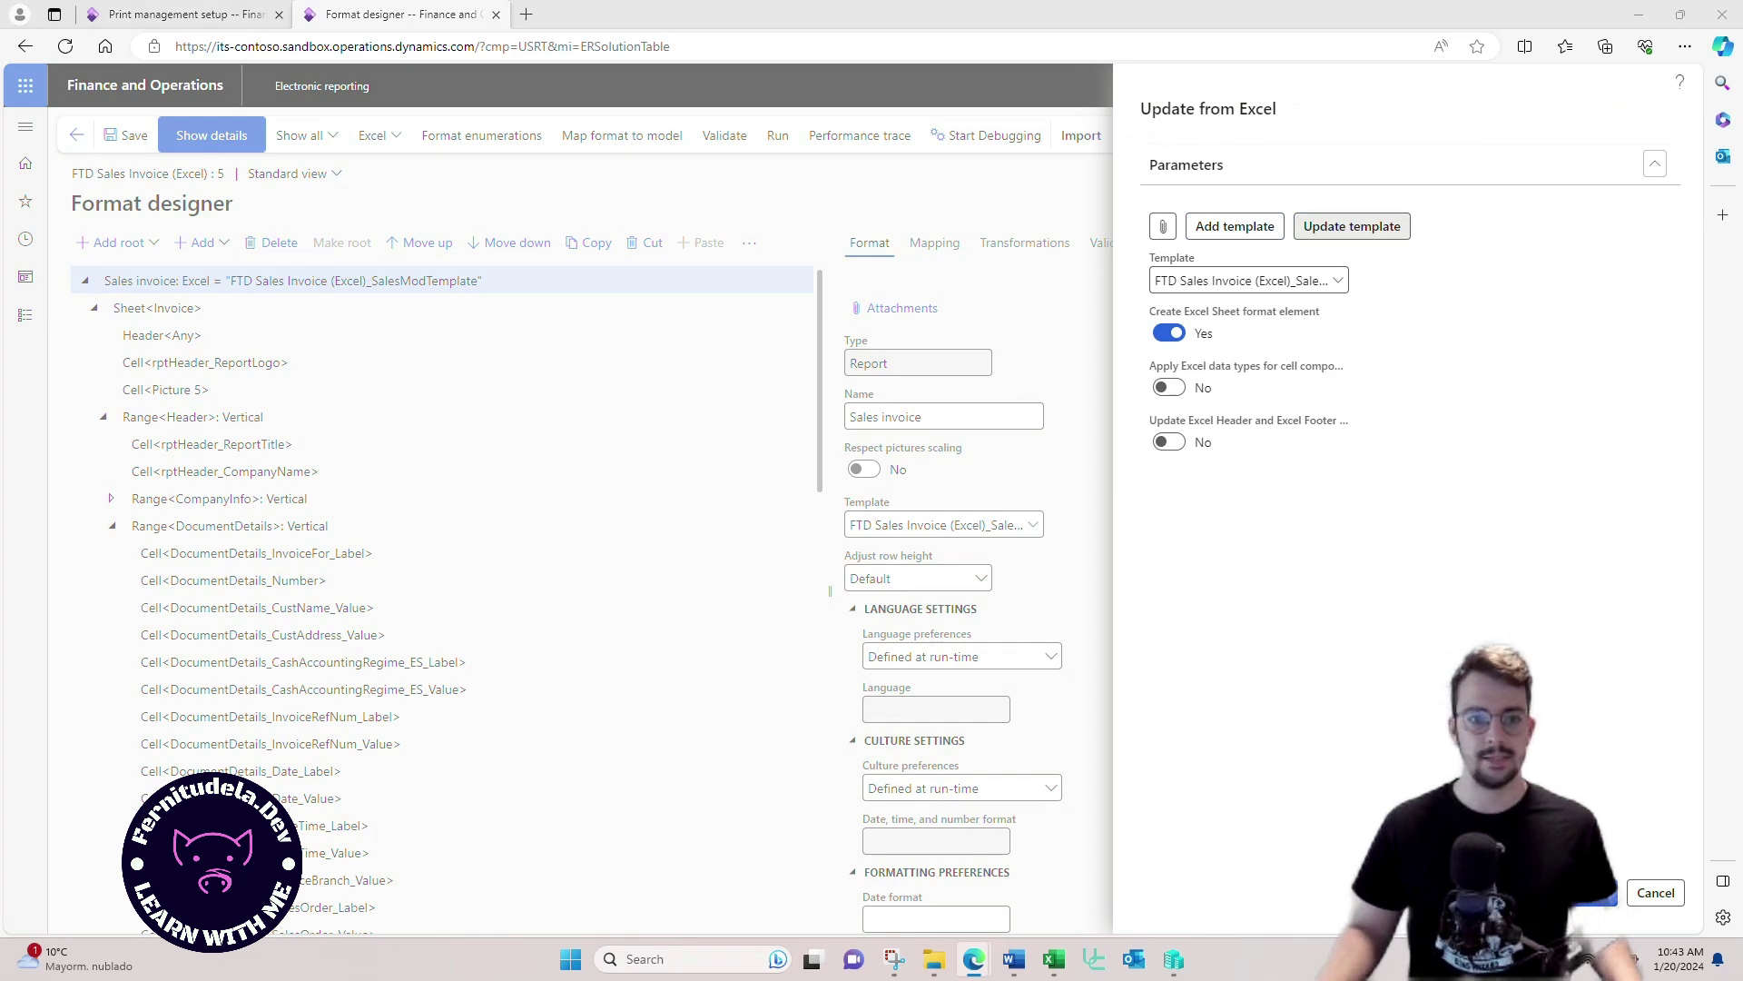
double_click(249, 172)
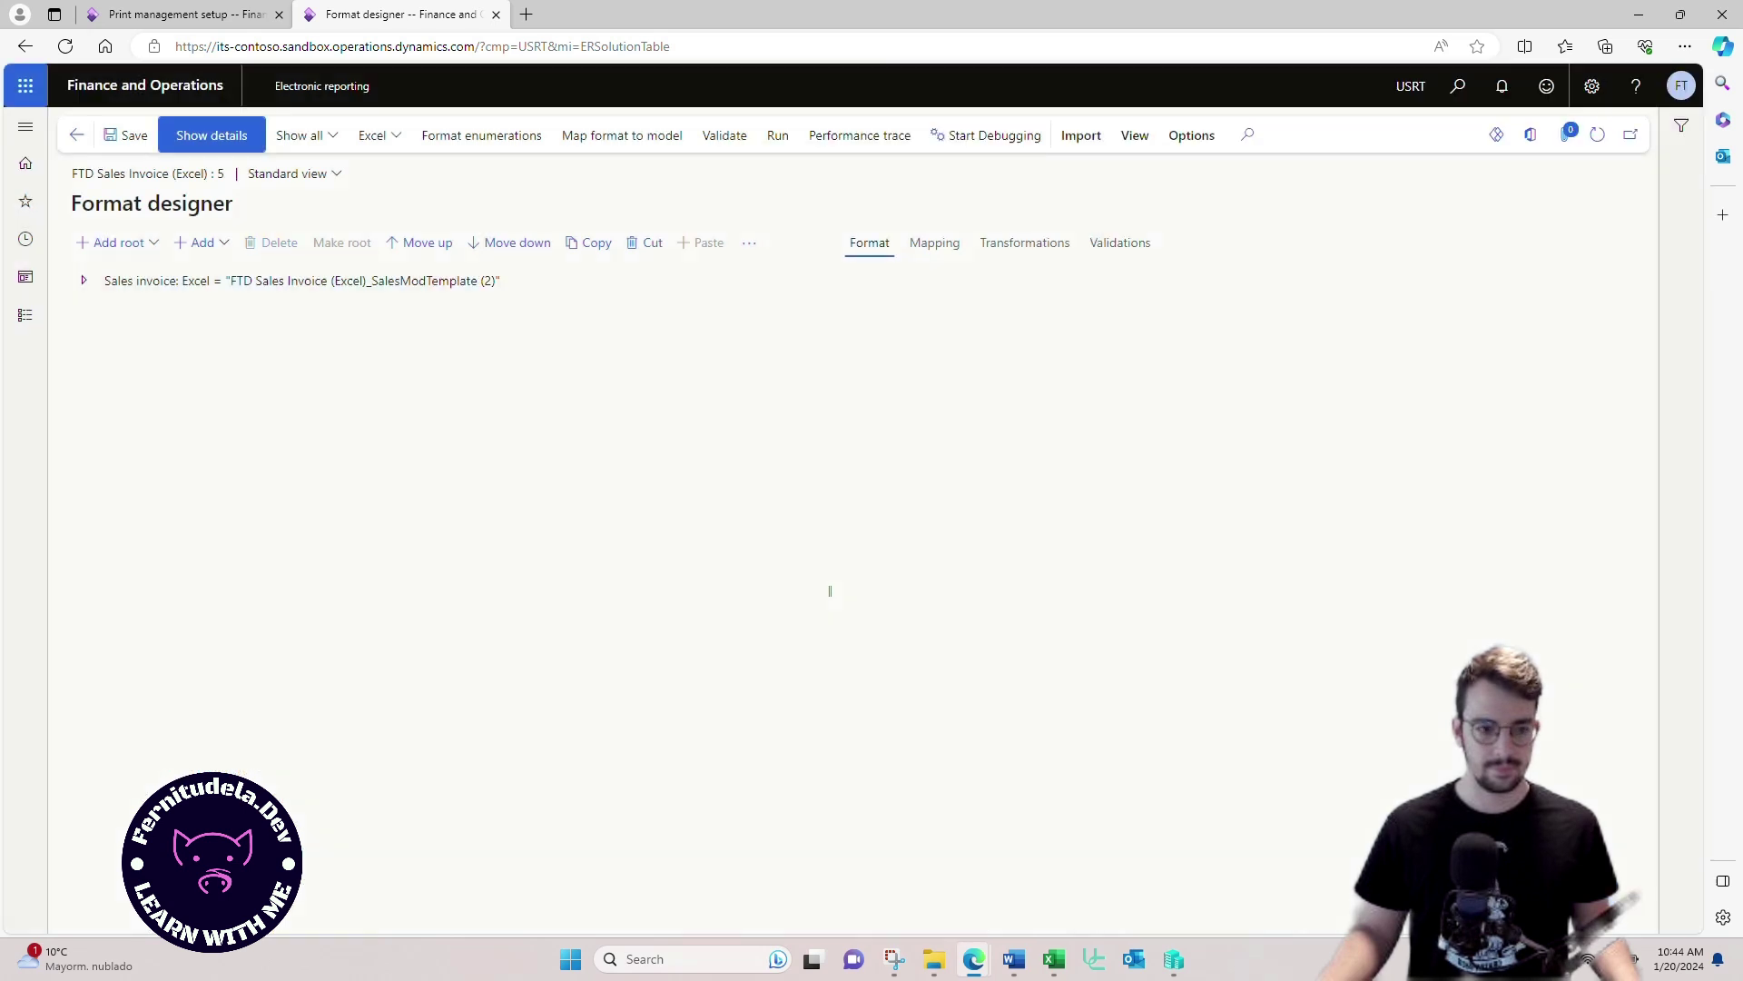
Step: Expand the Sales invoice format tree through the Invoice sheet and Header range and examine the cells of the ExtendedFields range
click(84, 280)
click(93, 307)
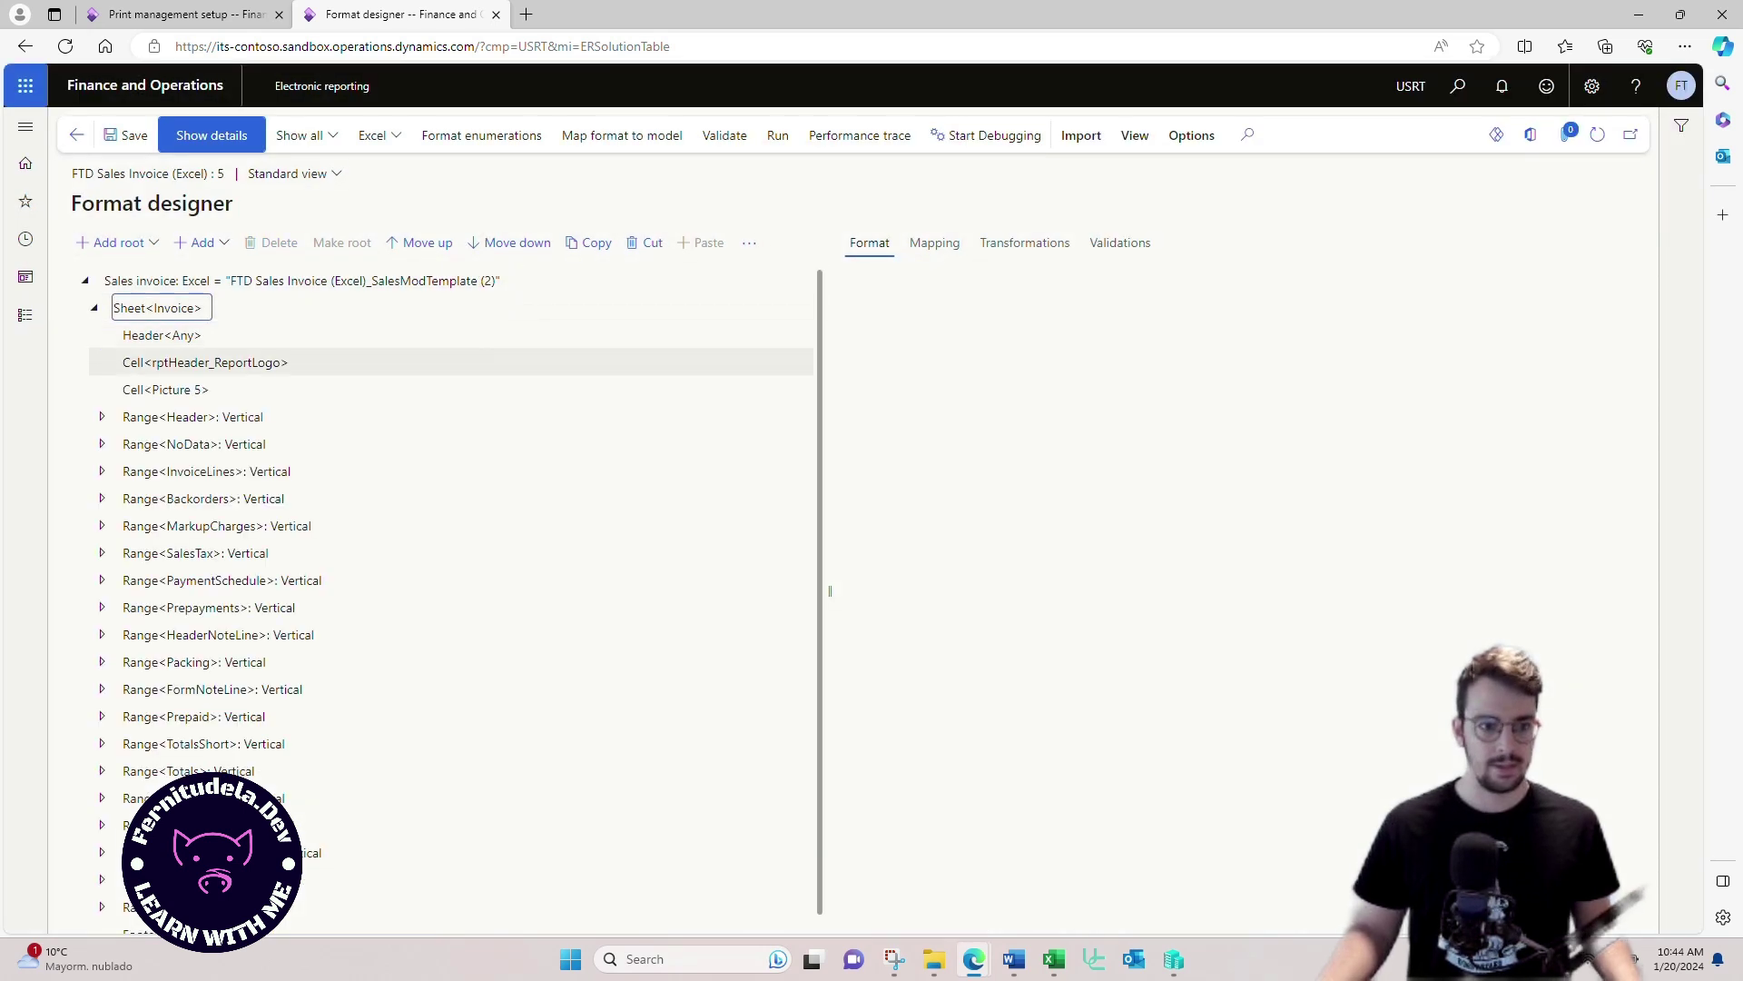
key(Down)
key(Down)
key(Down)
key(Right)
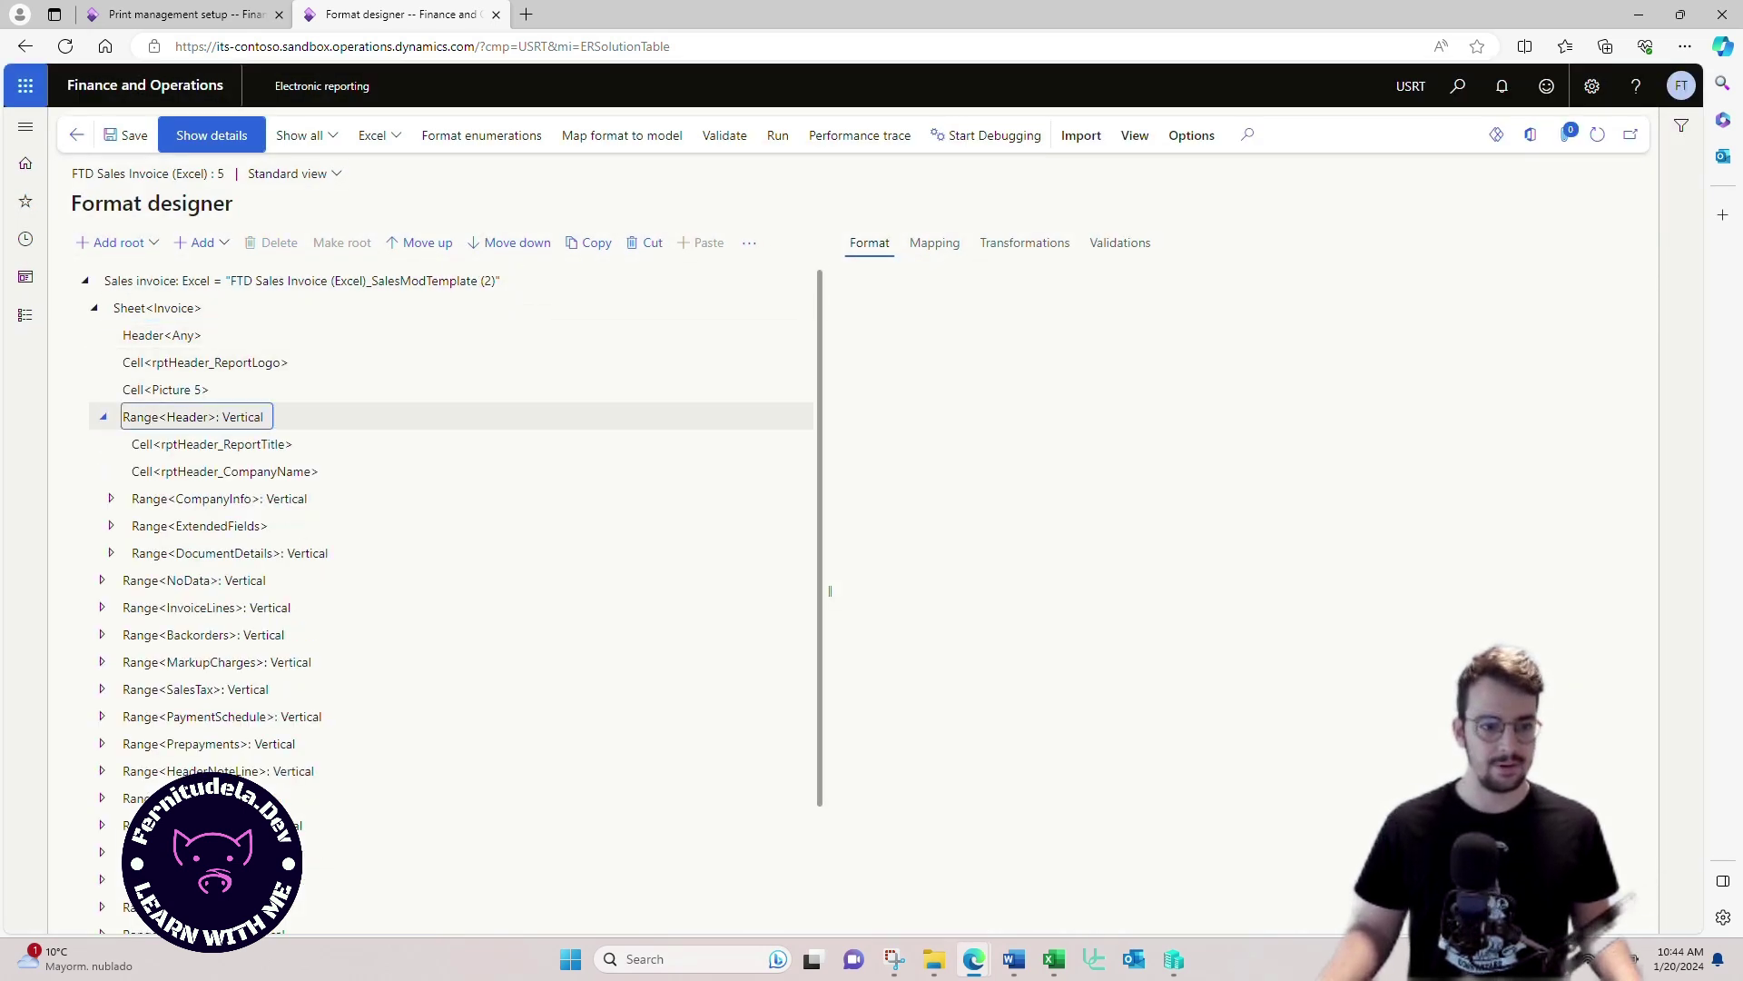
key(Down)
key(Down)
key(Down)
key(Down)
key(Up)
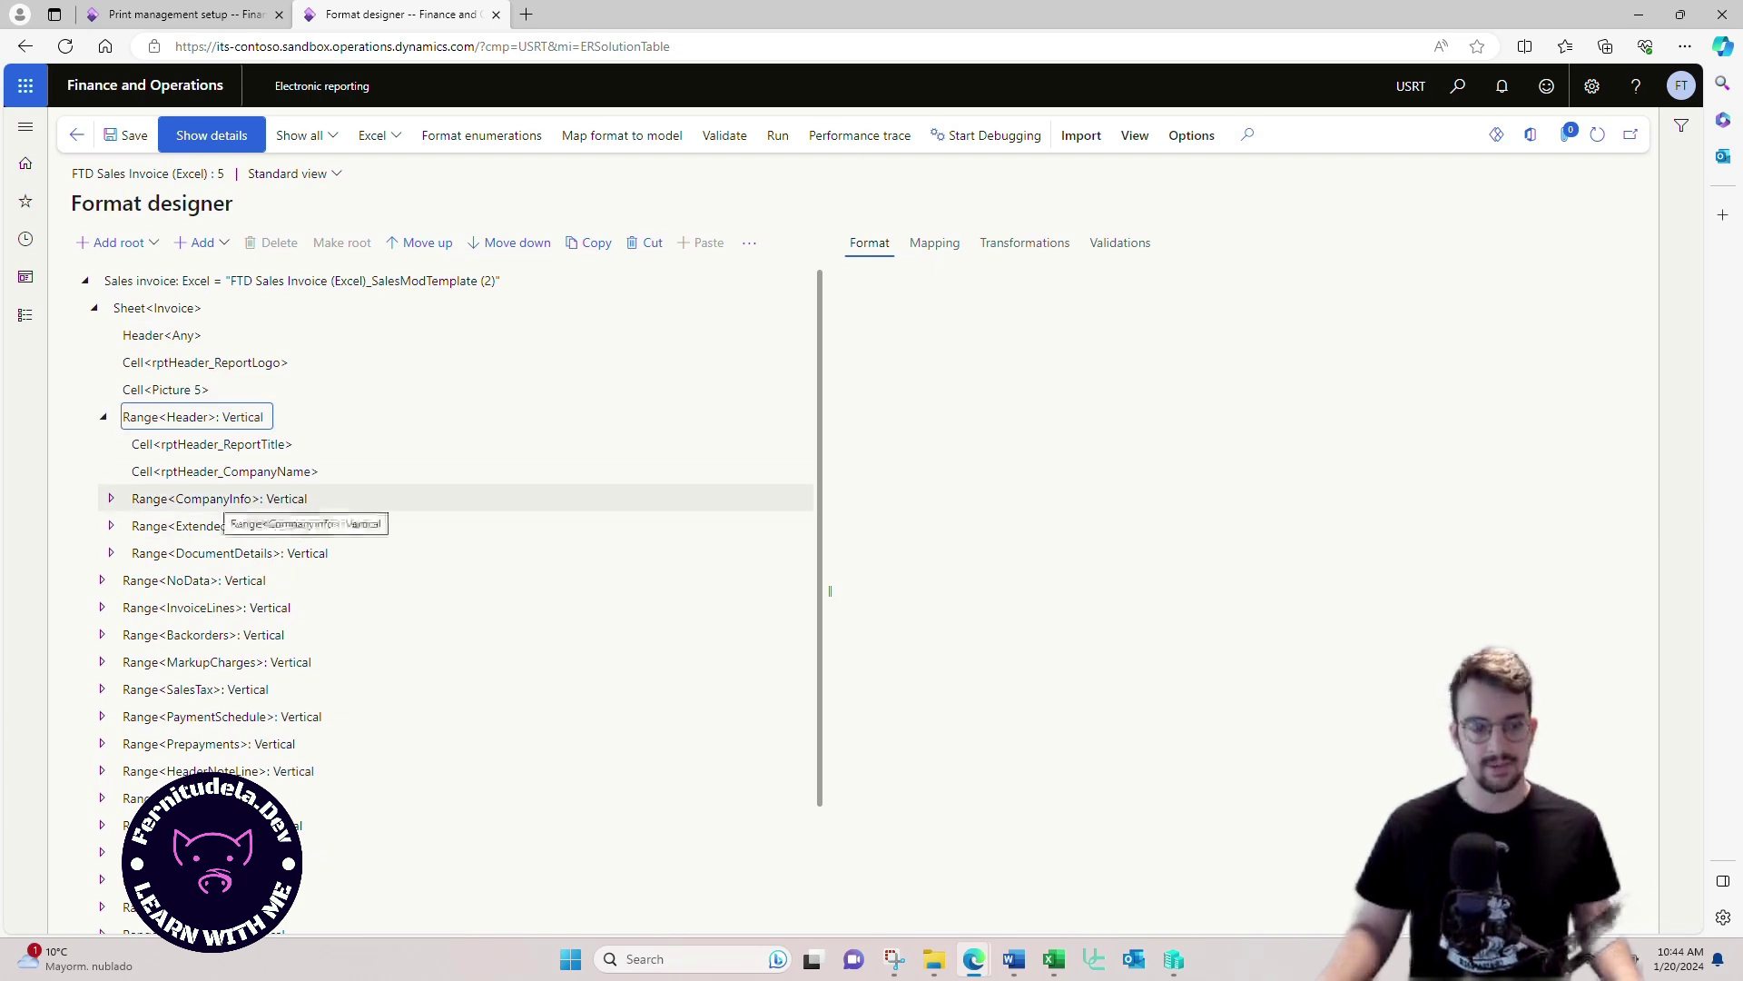
click(228, 552)
double_click(199, 525)
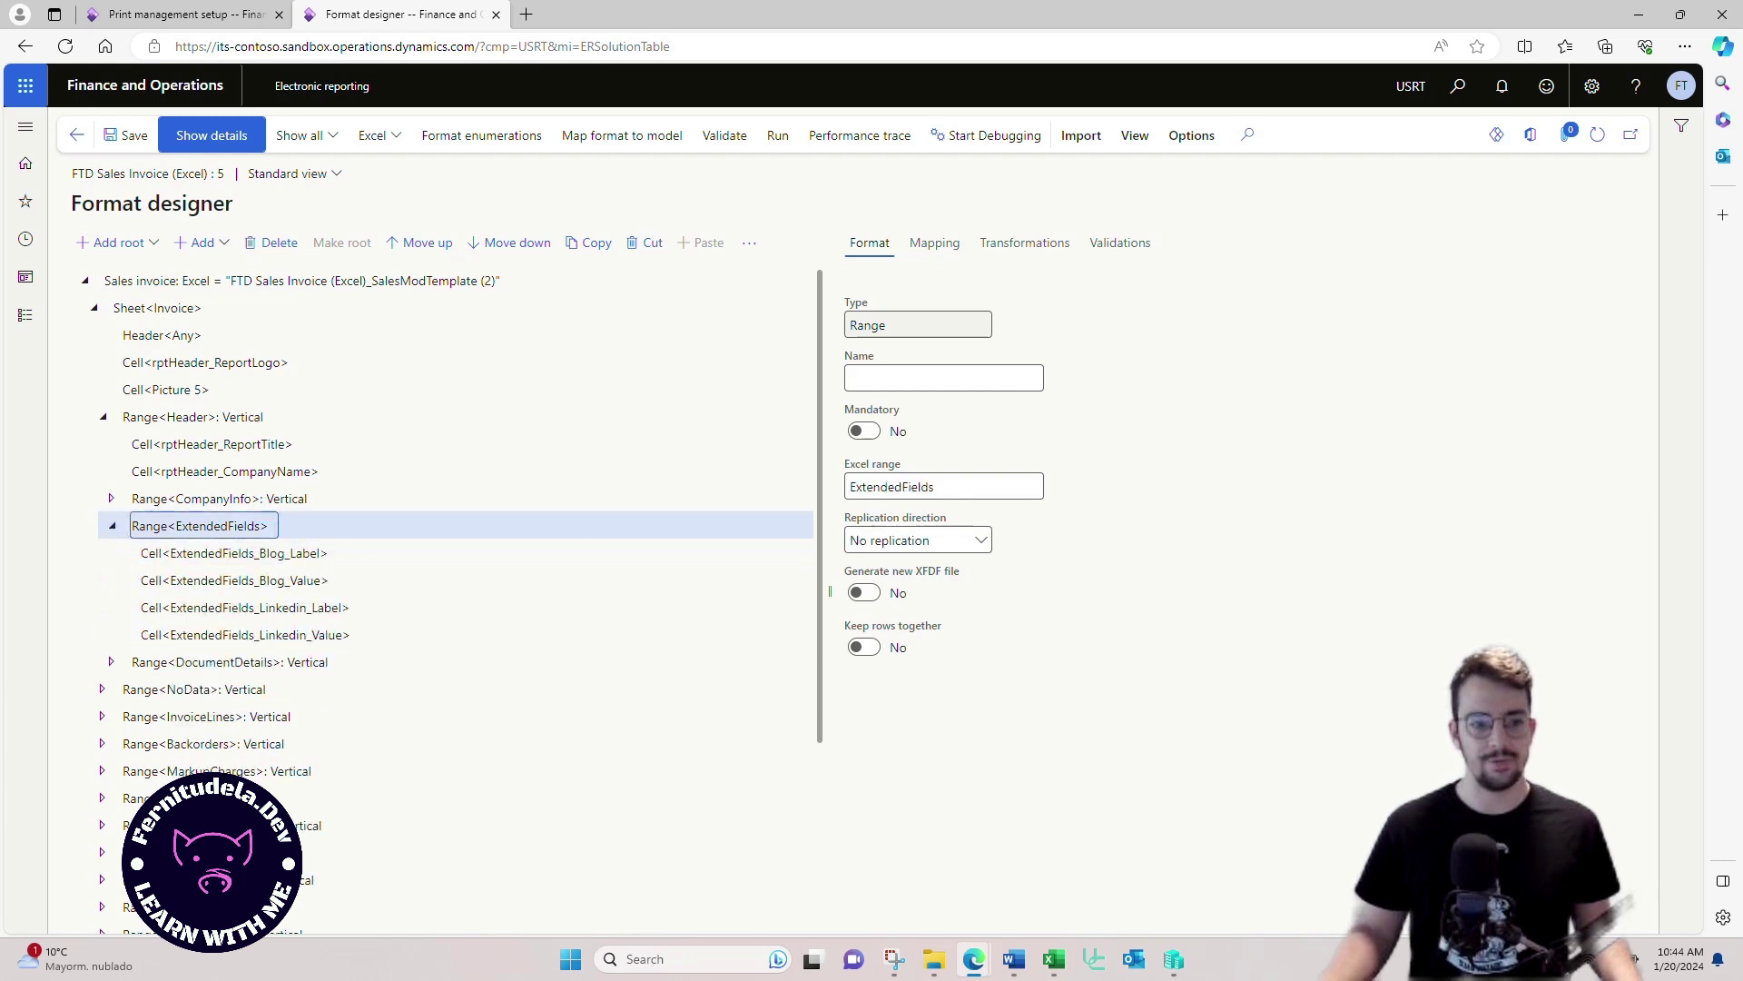
scroll(244, 552, down, 2)
scroll(244, 458, up, 2)
Step: Show the format's mapping, open the formula of the ExtendedFields_Blog_Label cell and leave the Formula designer without entering anything
click(933, 242)
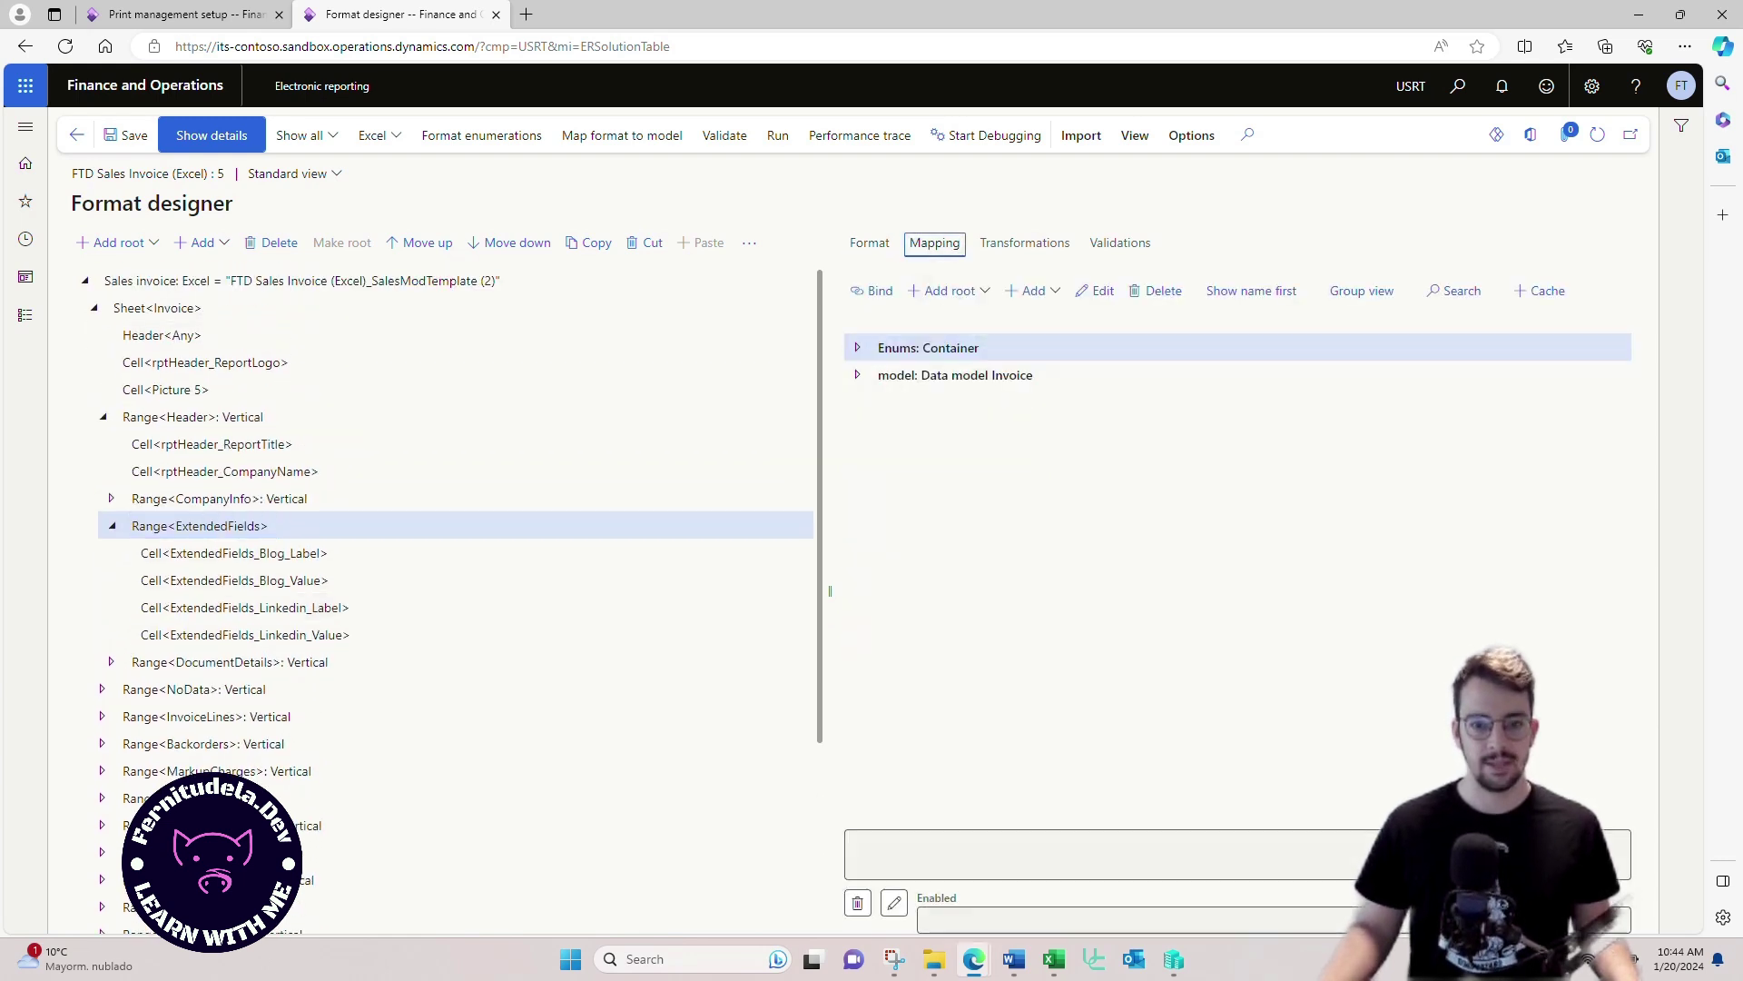
click(199, 525)
click(233, 552)
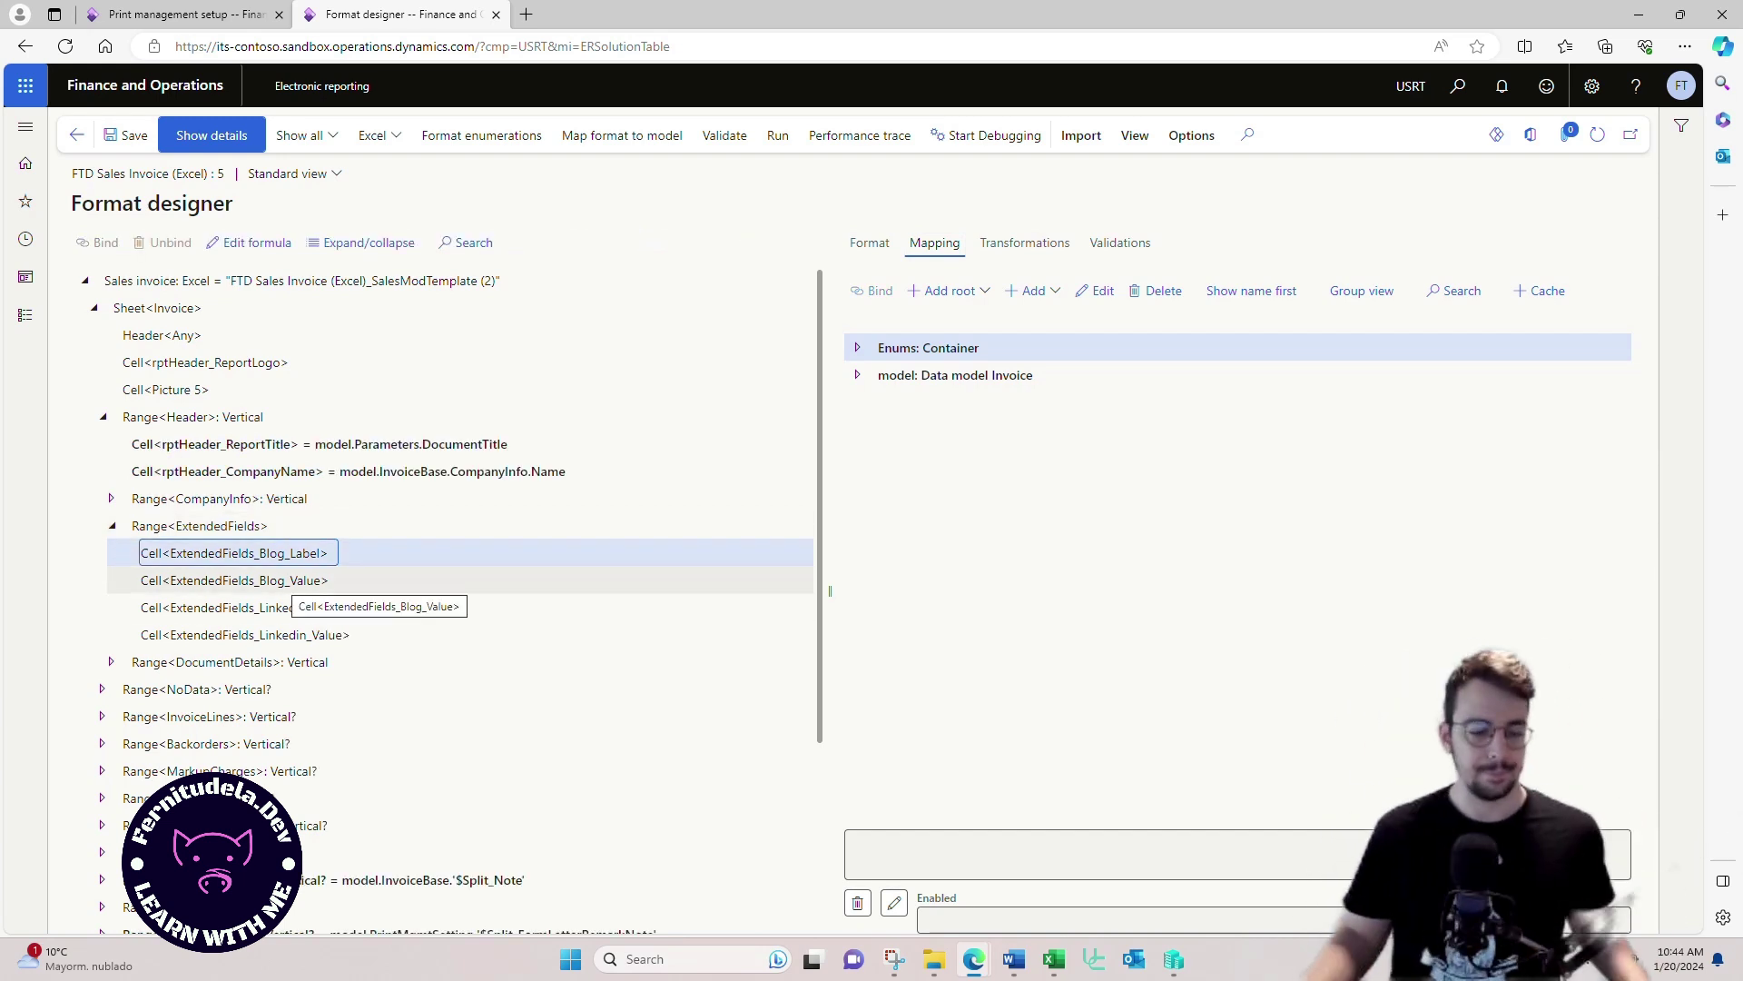
click(248, 243)
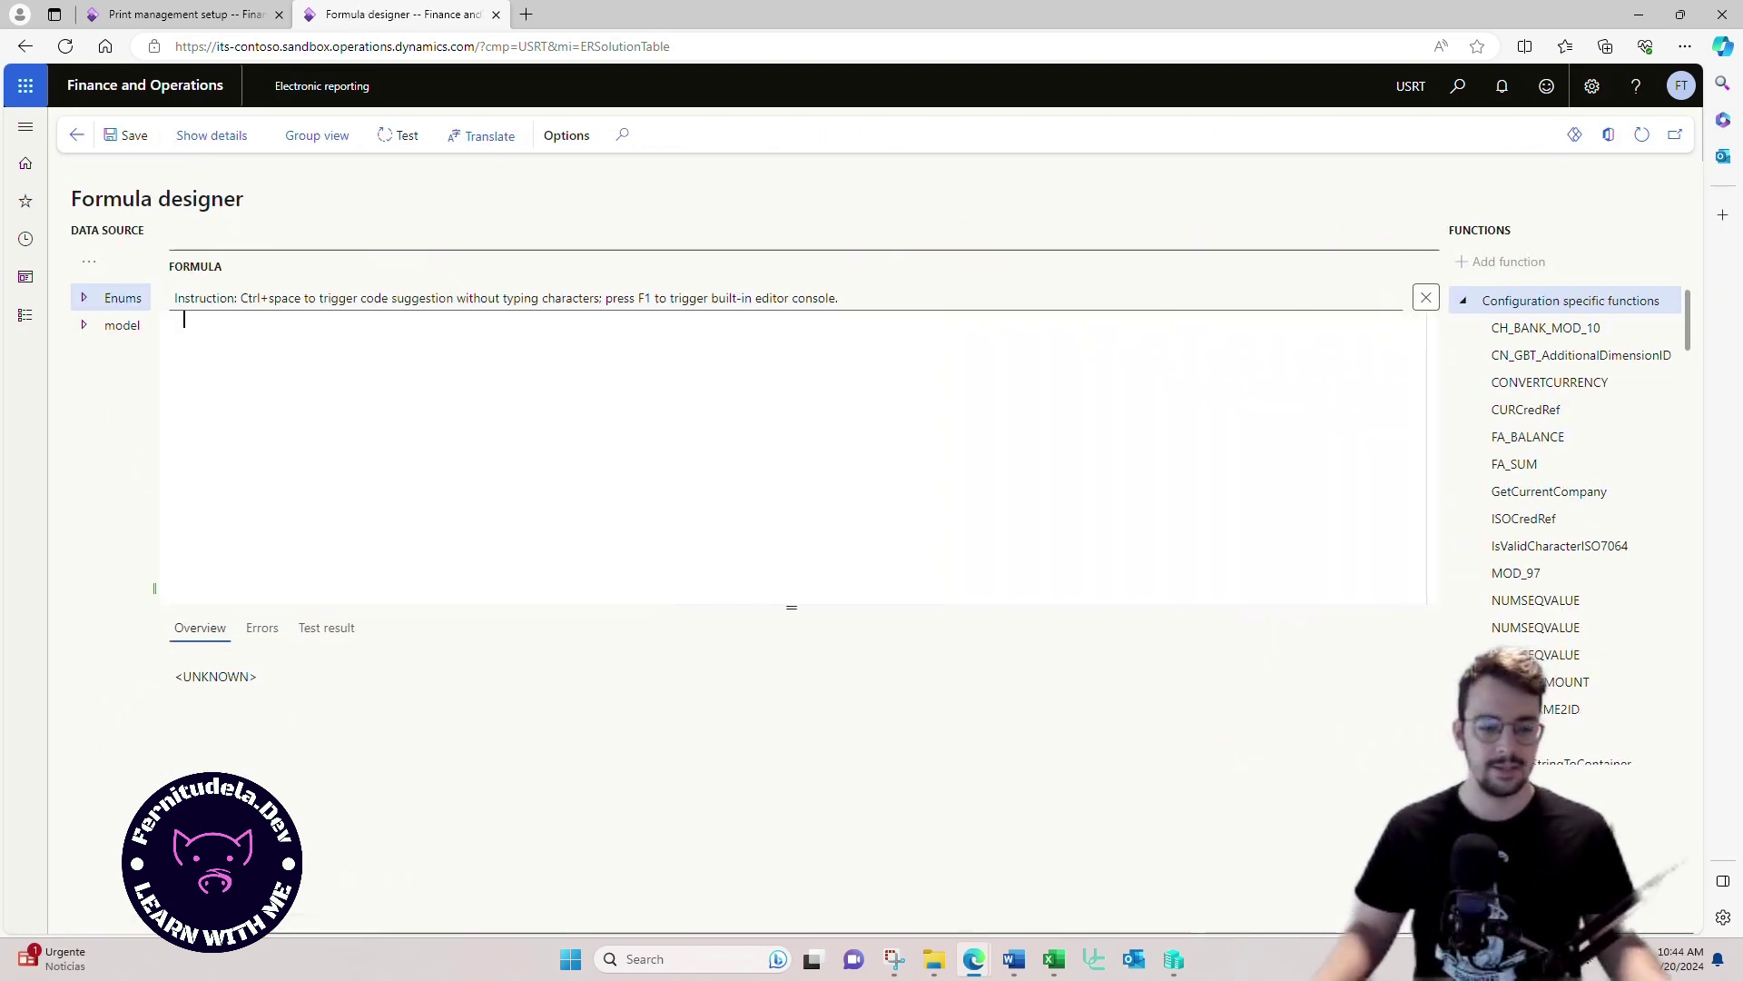
click(76, 135)
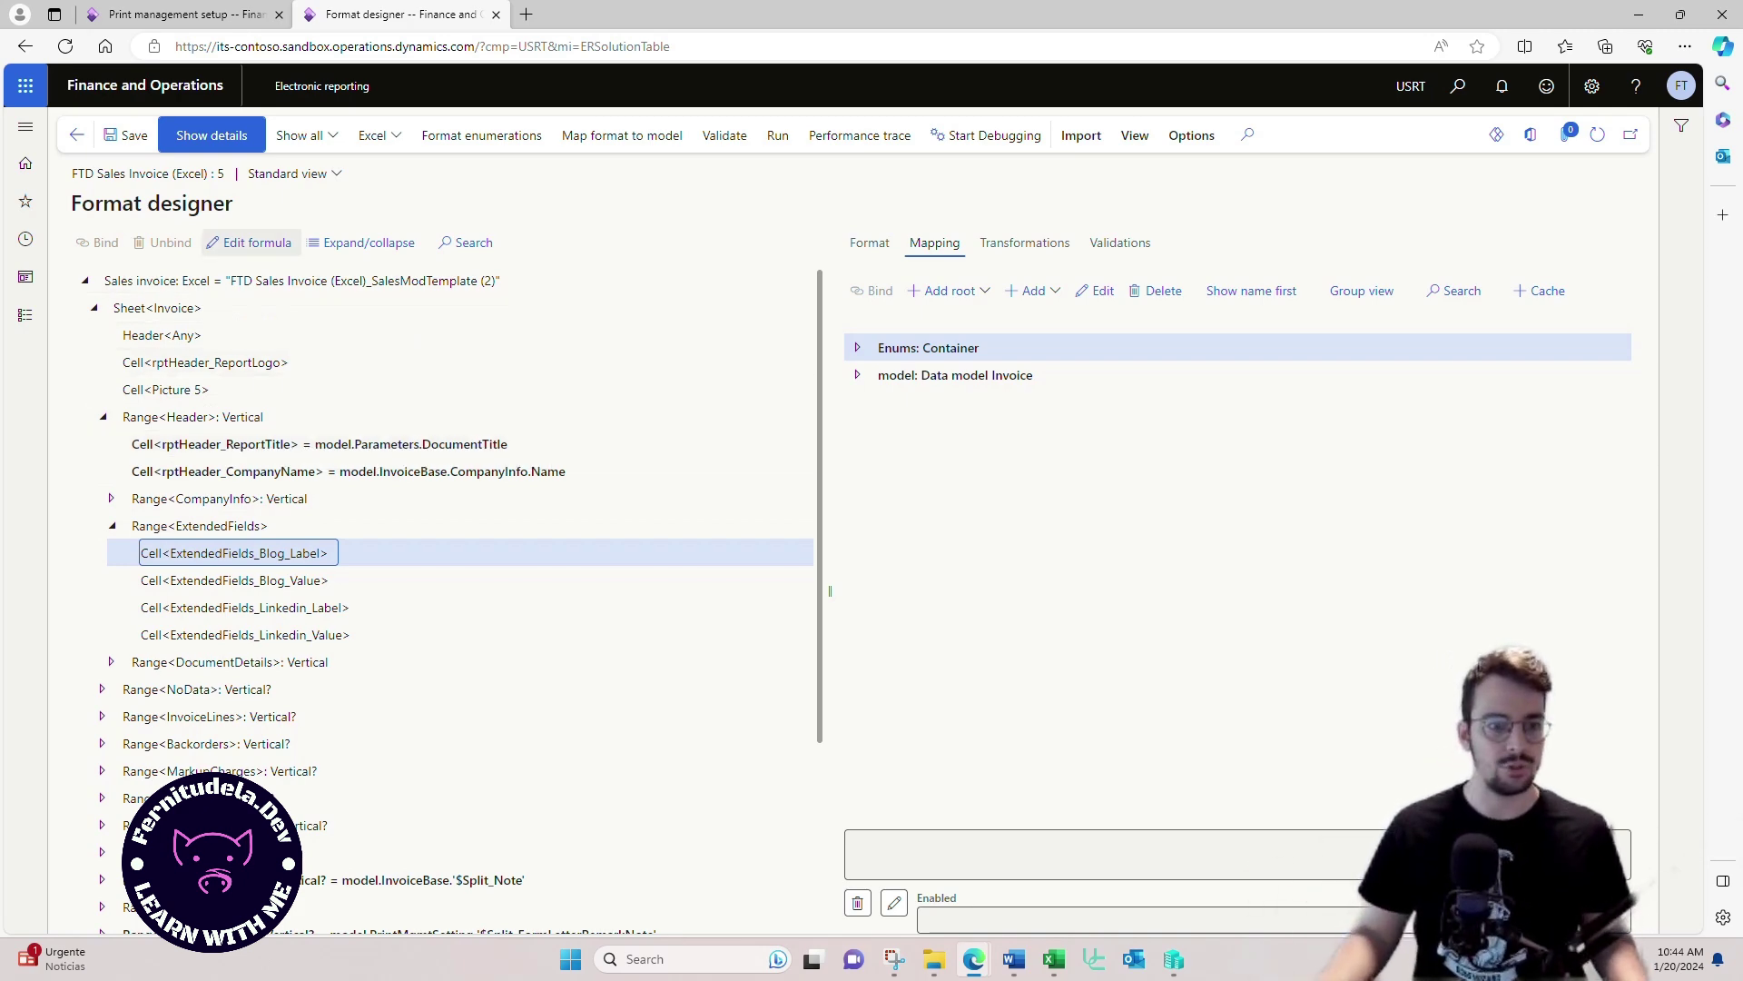
Step: Start a translation for the ExtendedFields_Blog_Label cell's formula with label ID Blog, default text Blog and system language en-us
click(249, 242)
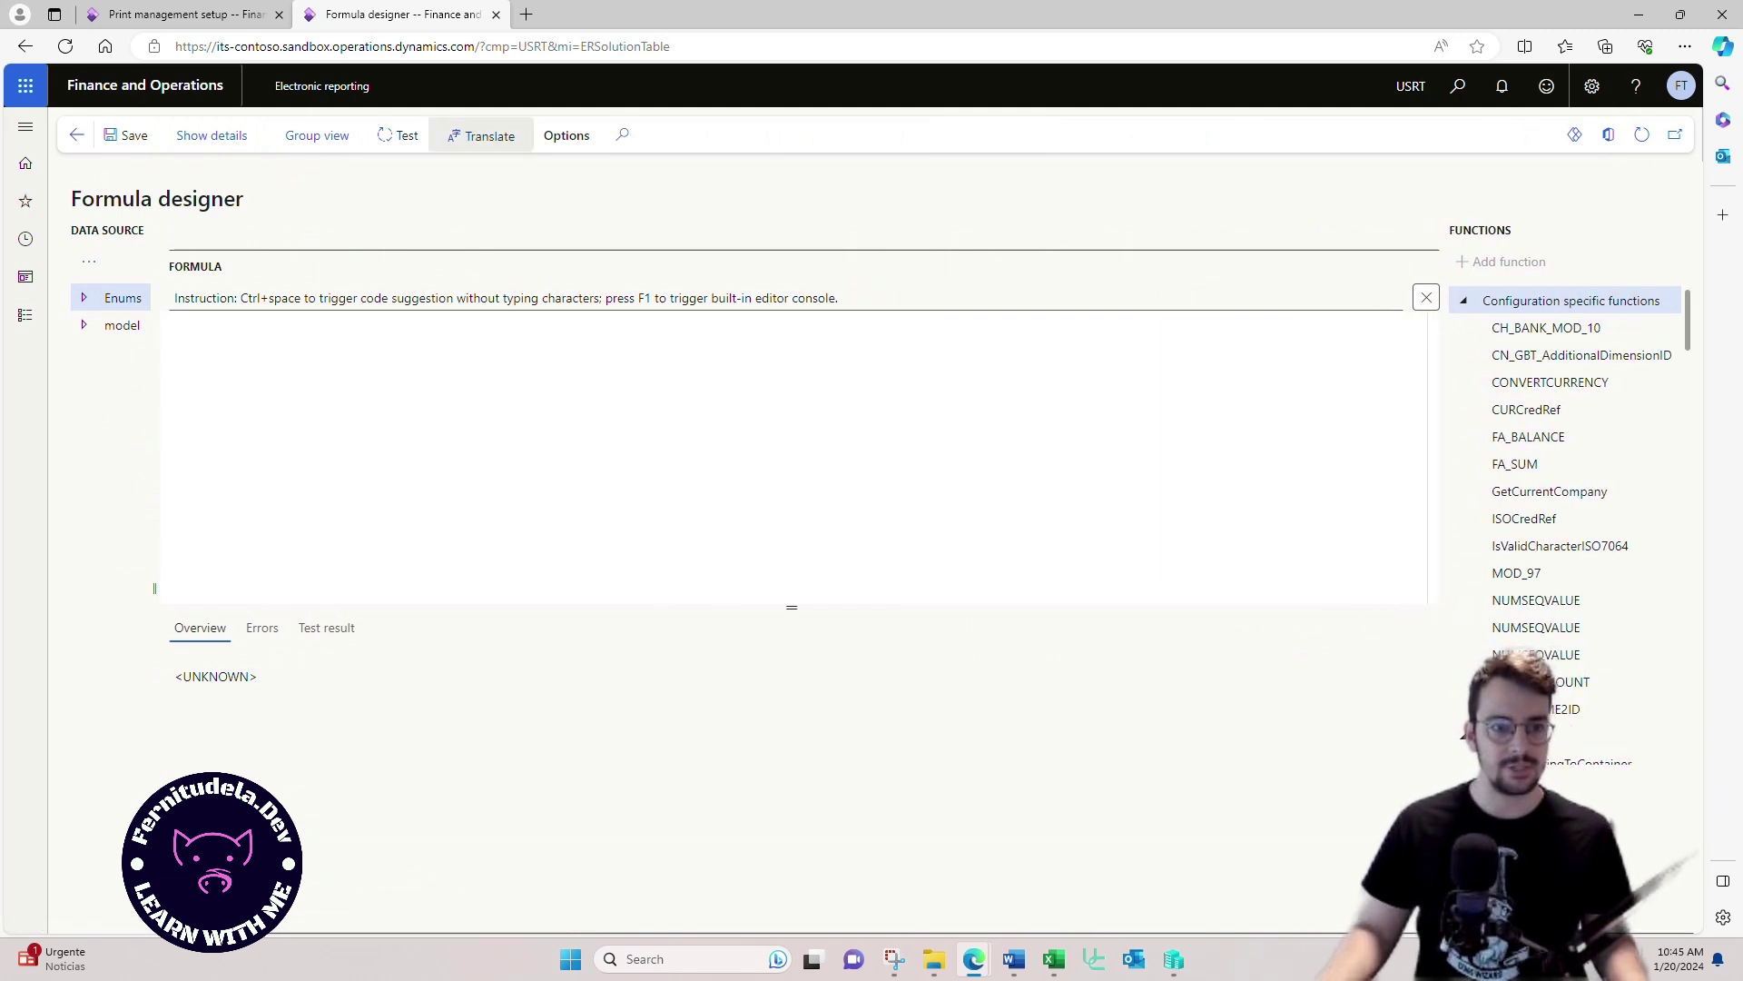
click(481, 135)
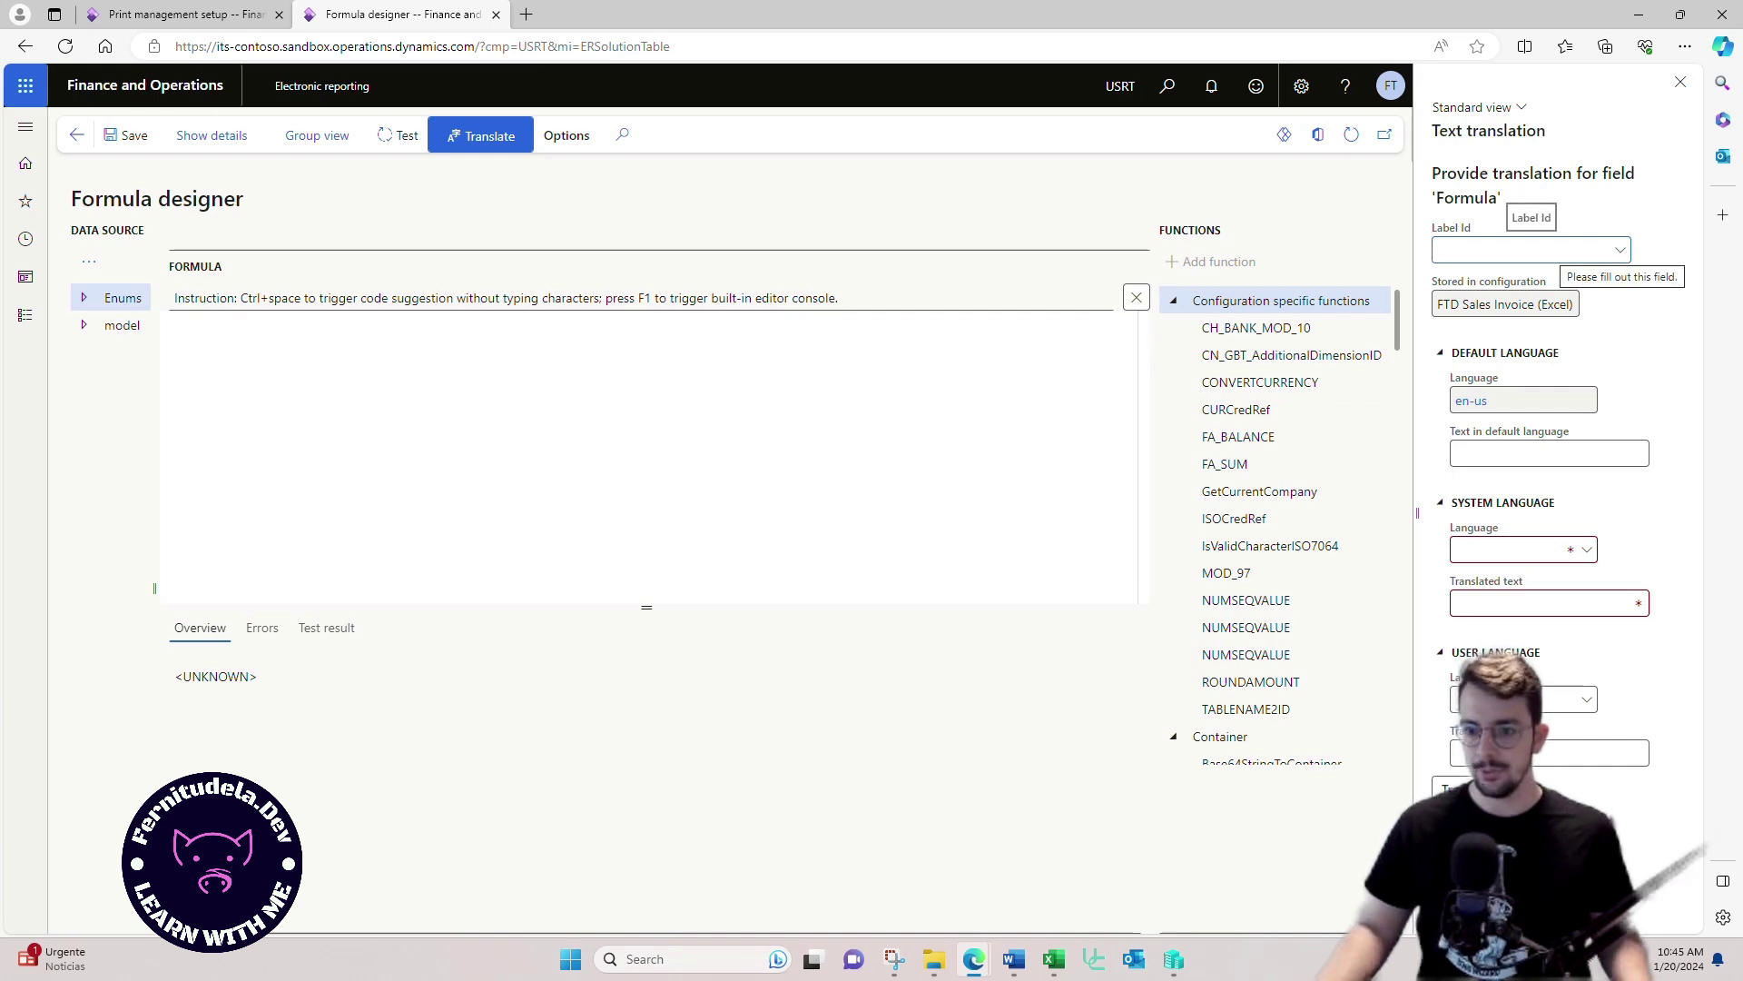
text(Blog)
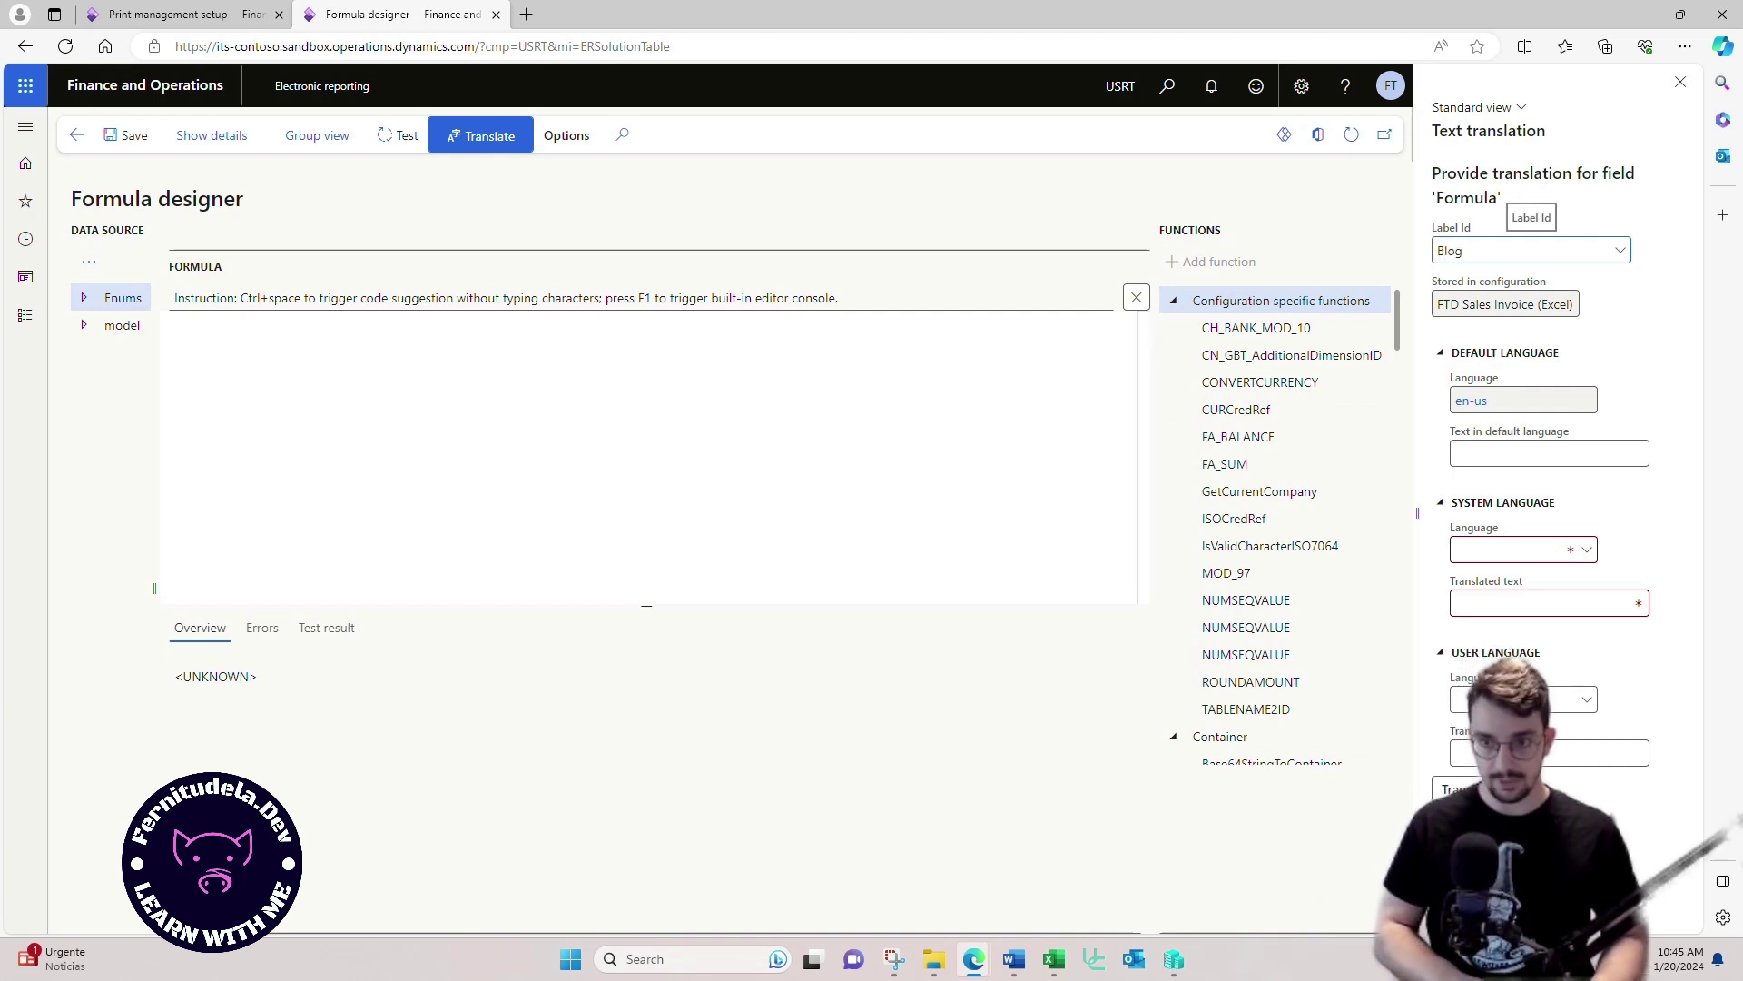
key(Tab)
key(Tab)
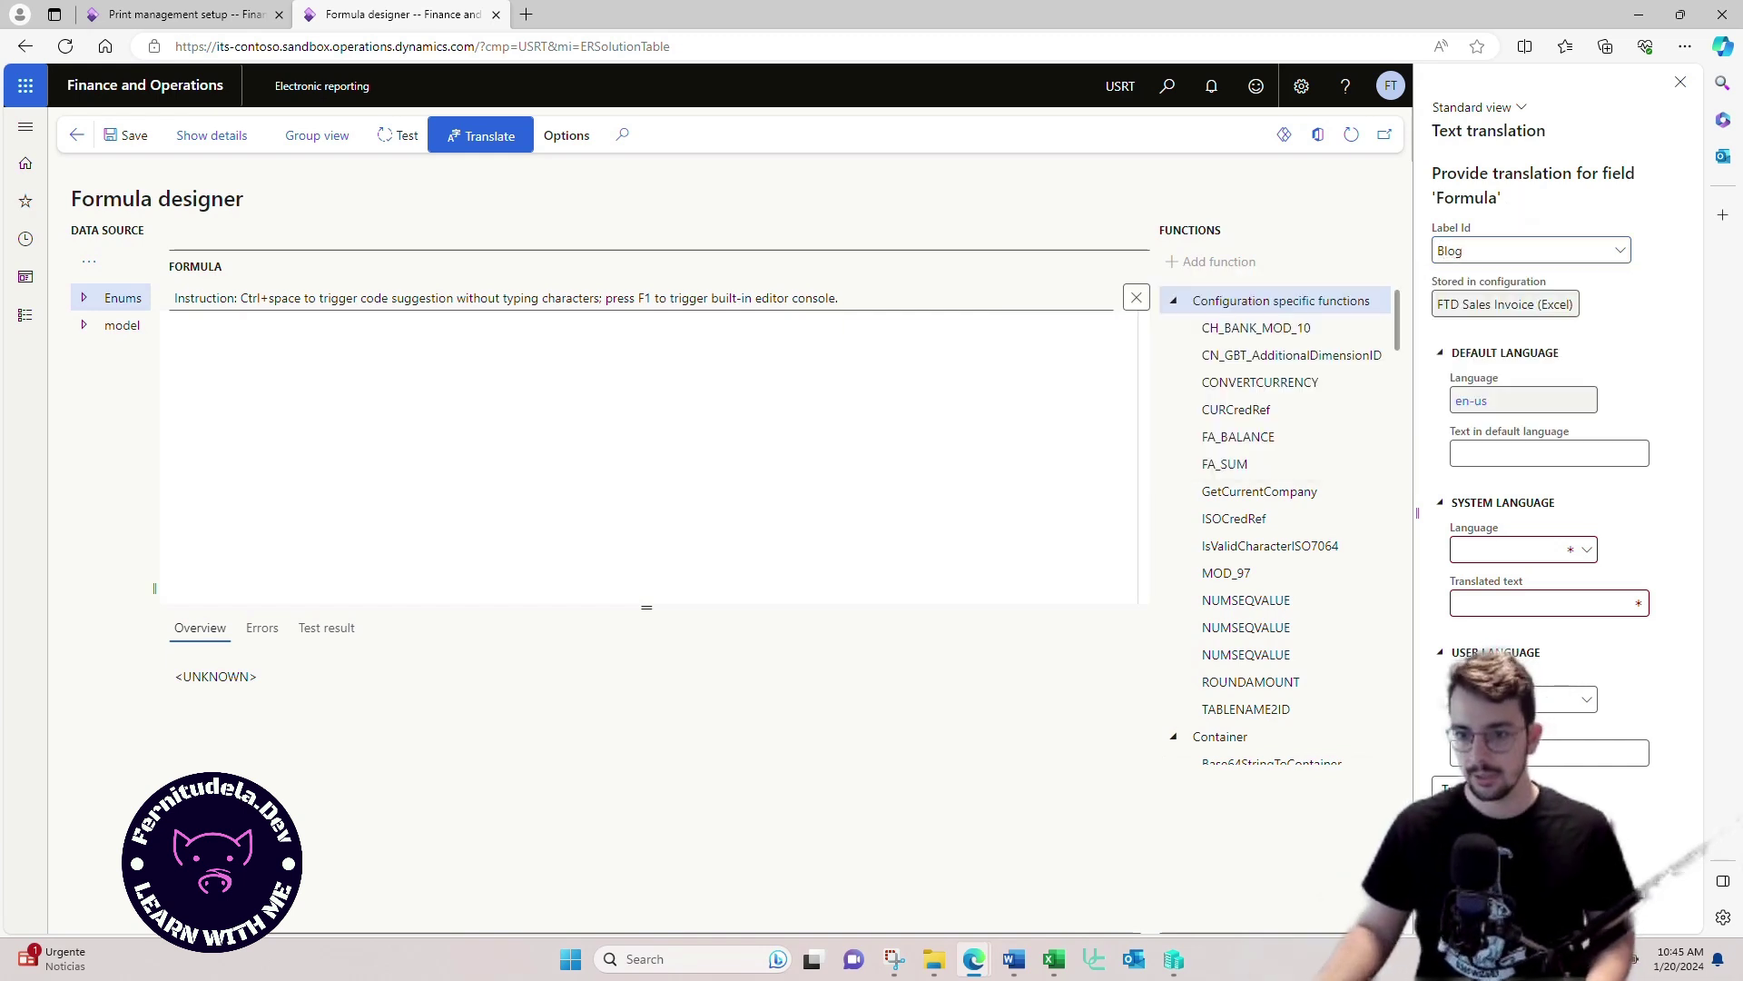
text(Blog)
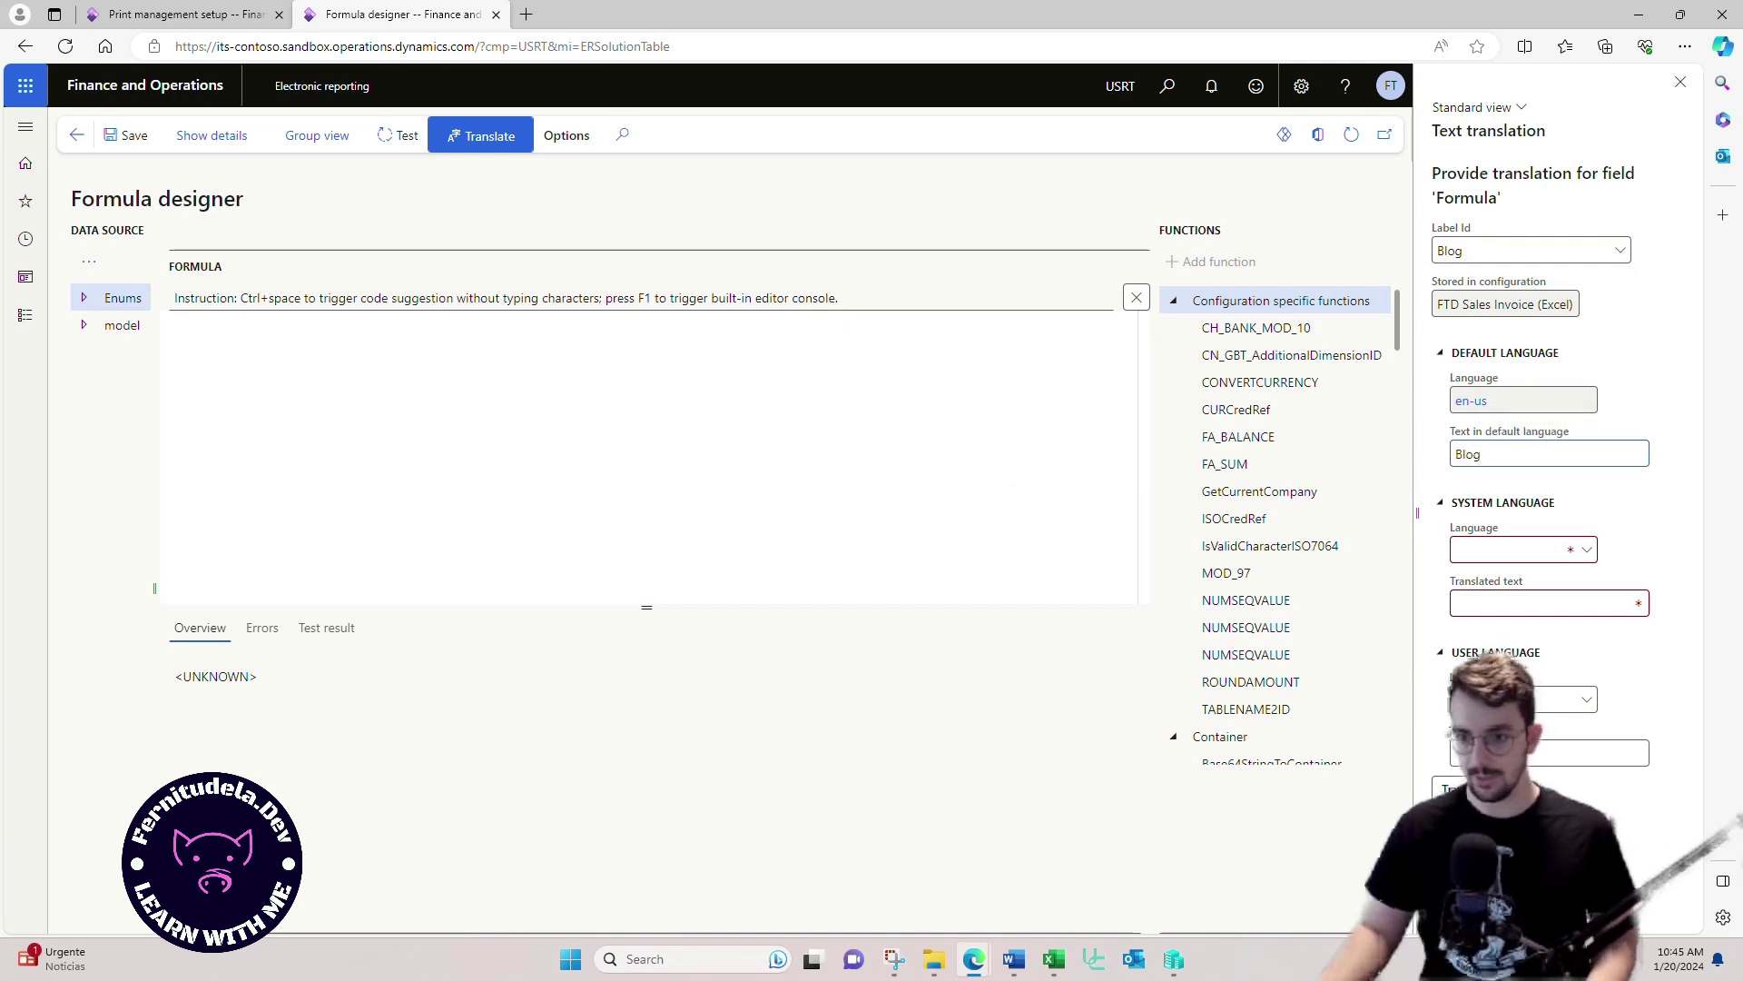
key(Tab)
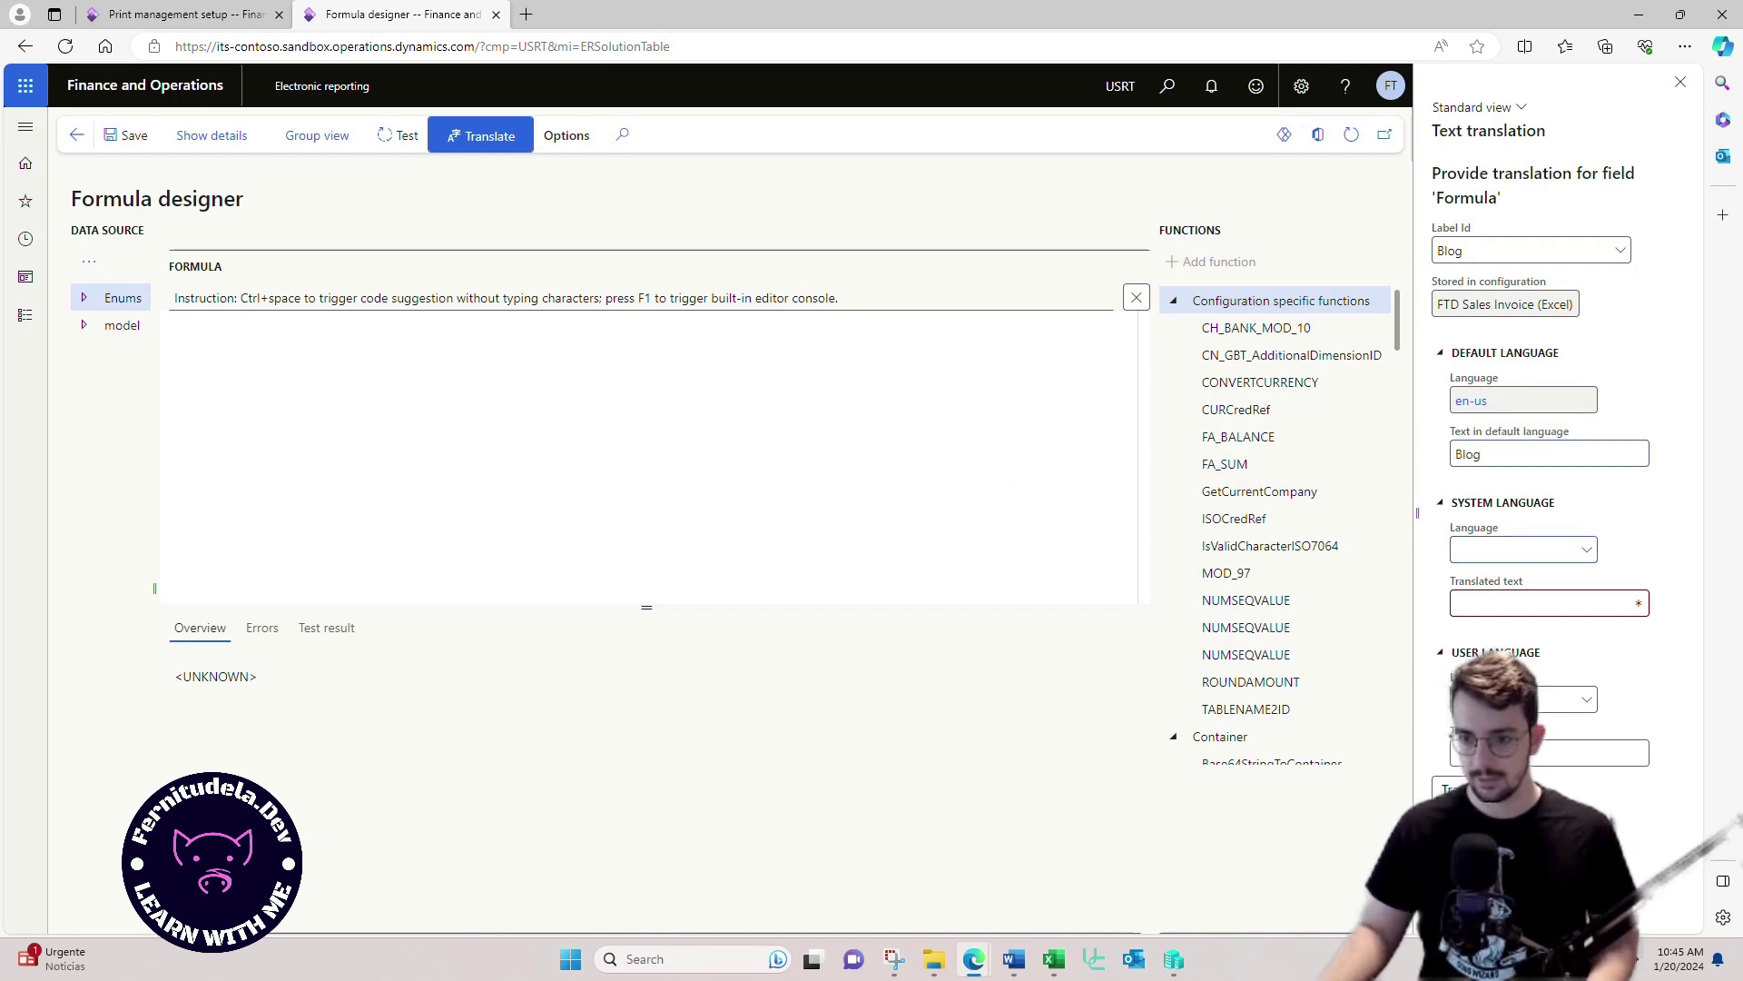
text(En-)
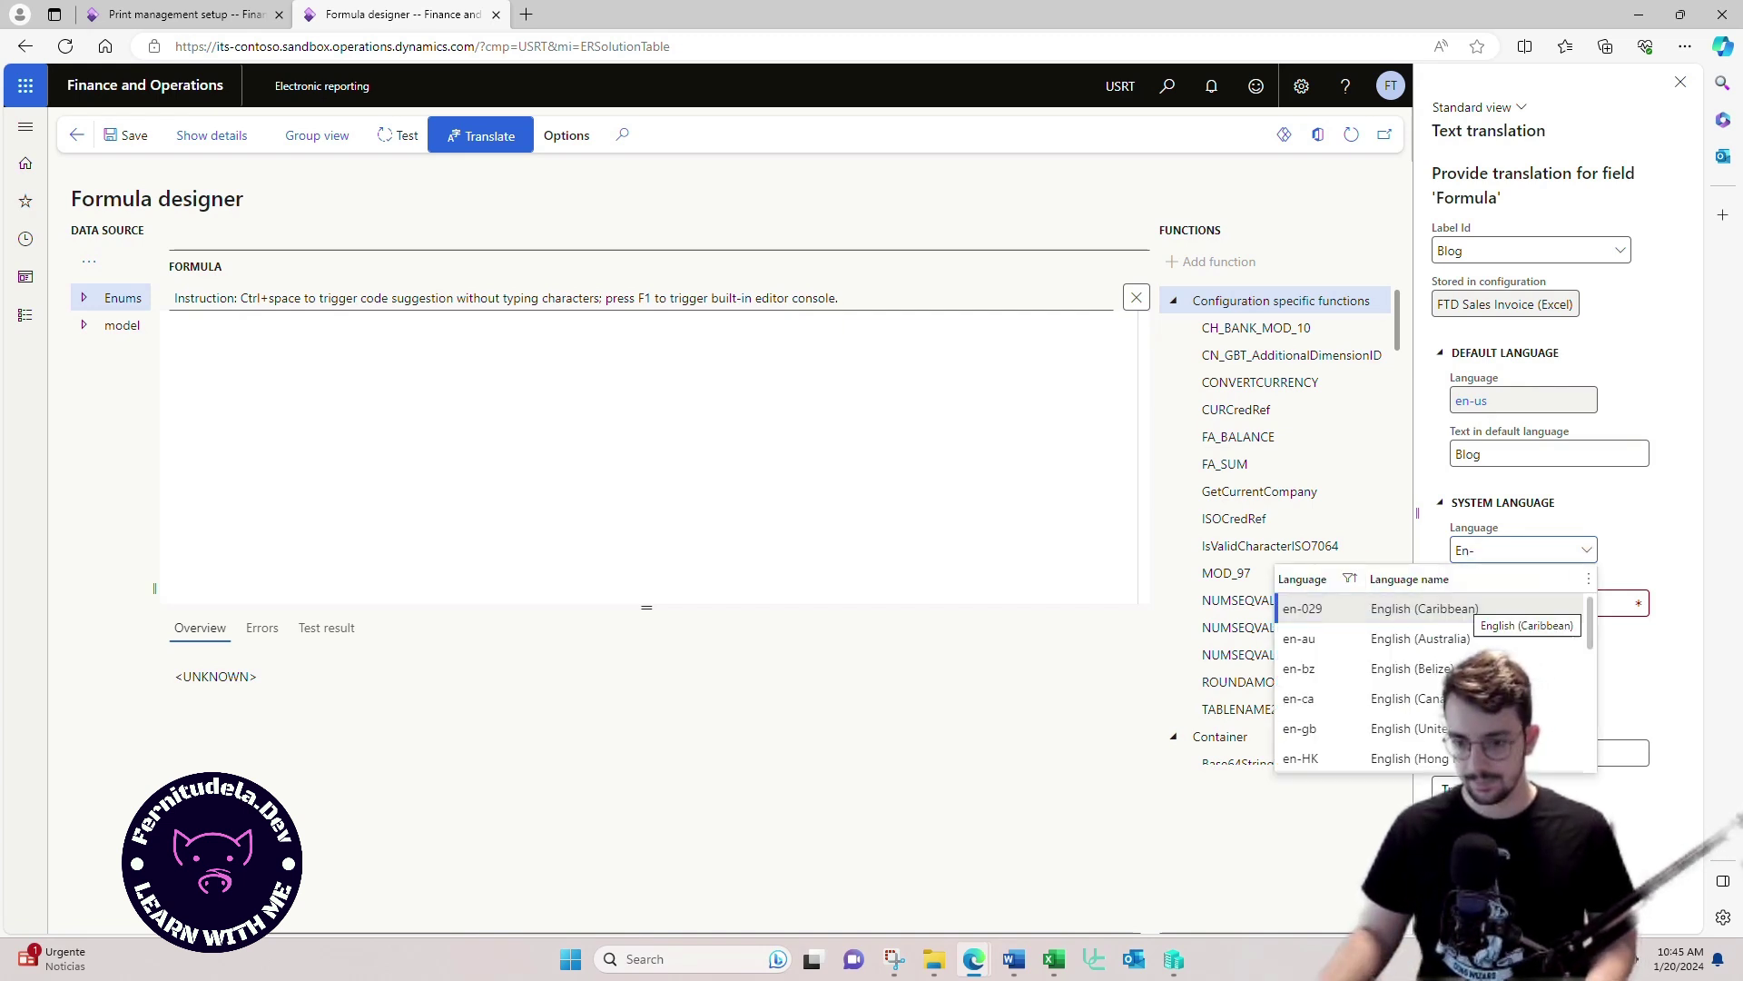
text(us)
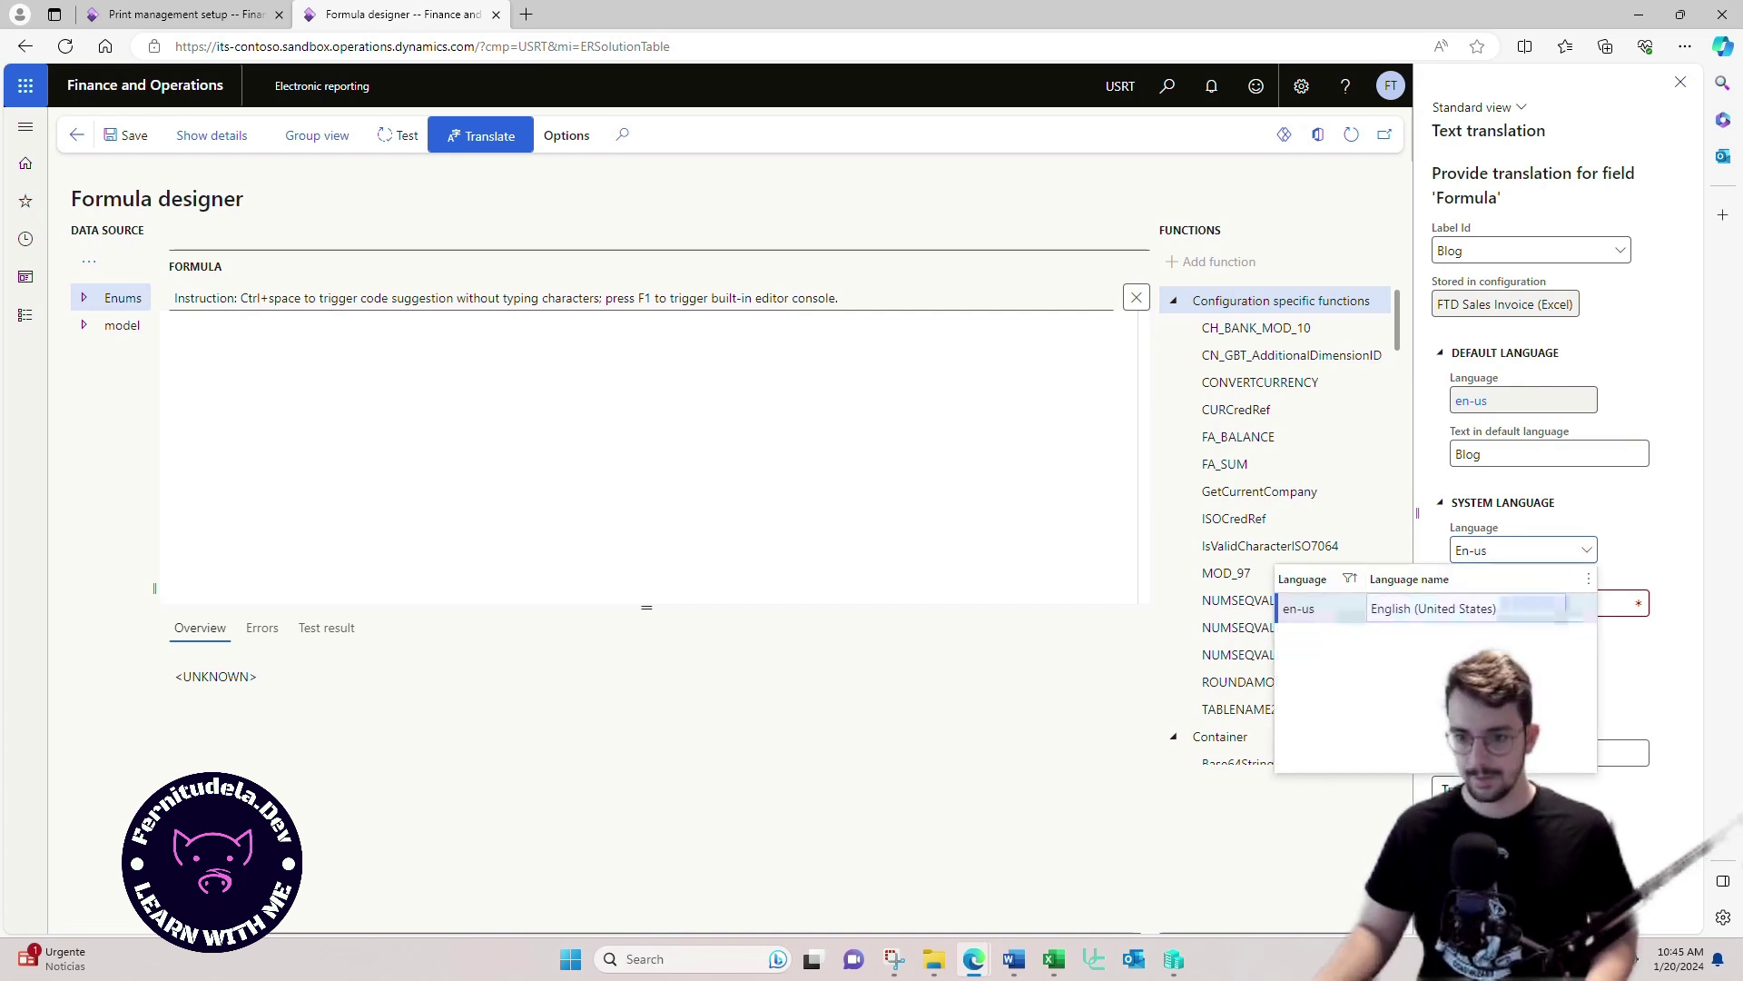
key(Tab)
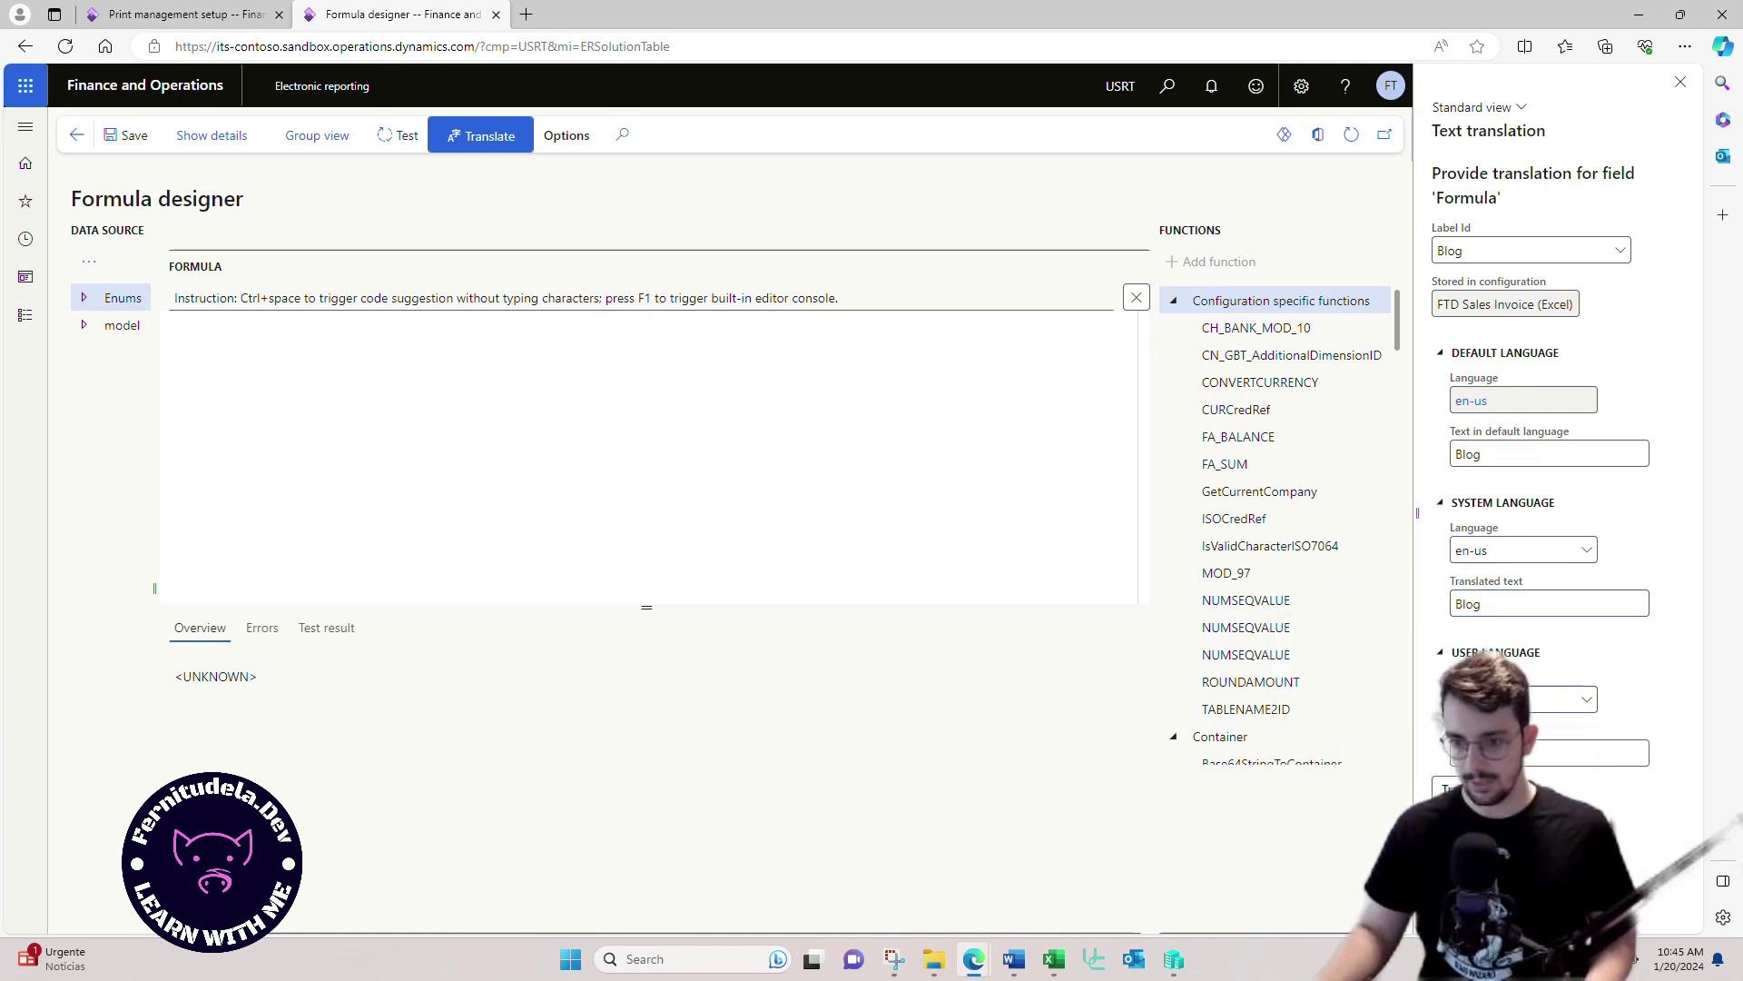
Step: Choose Spanish (es) as the user language, insert the Blog label into the formula and save the changes
key(alt+Down)
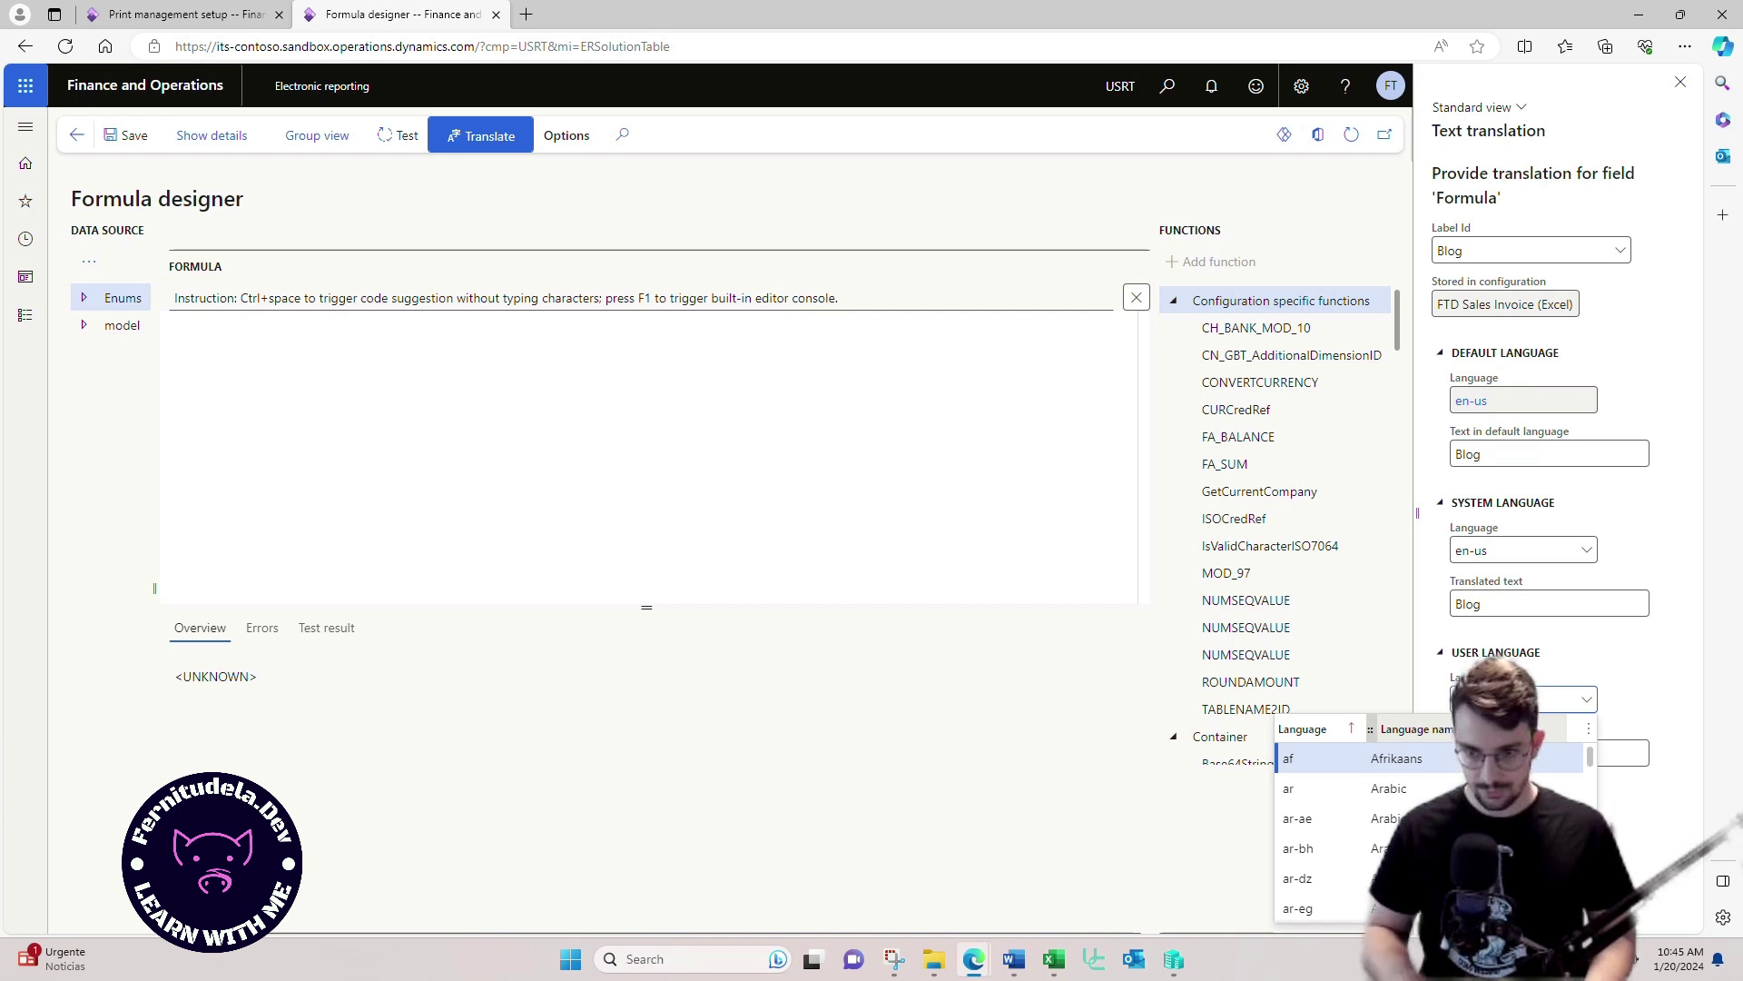
text(es)
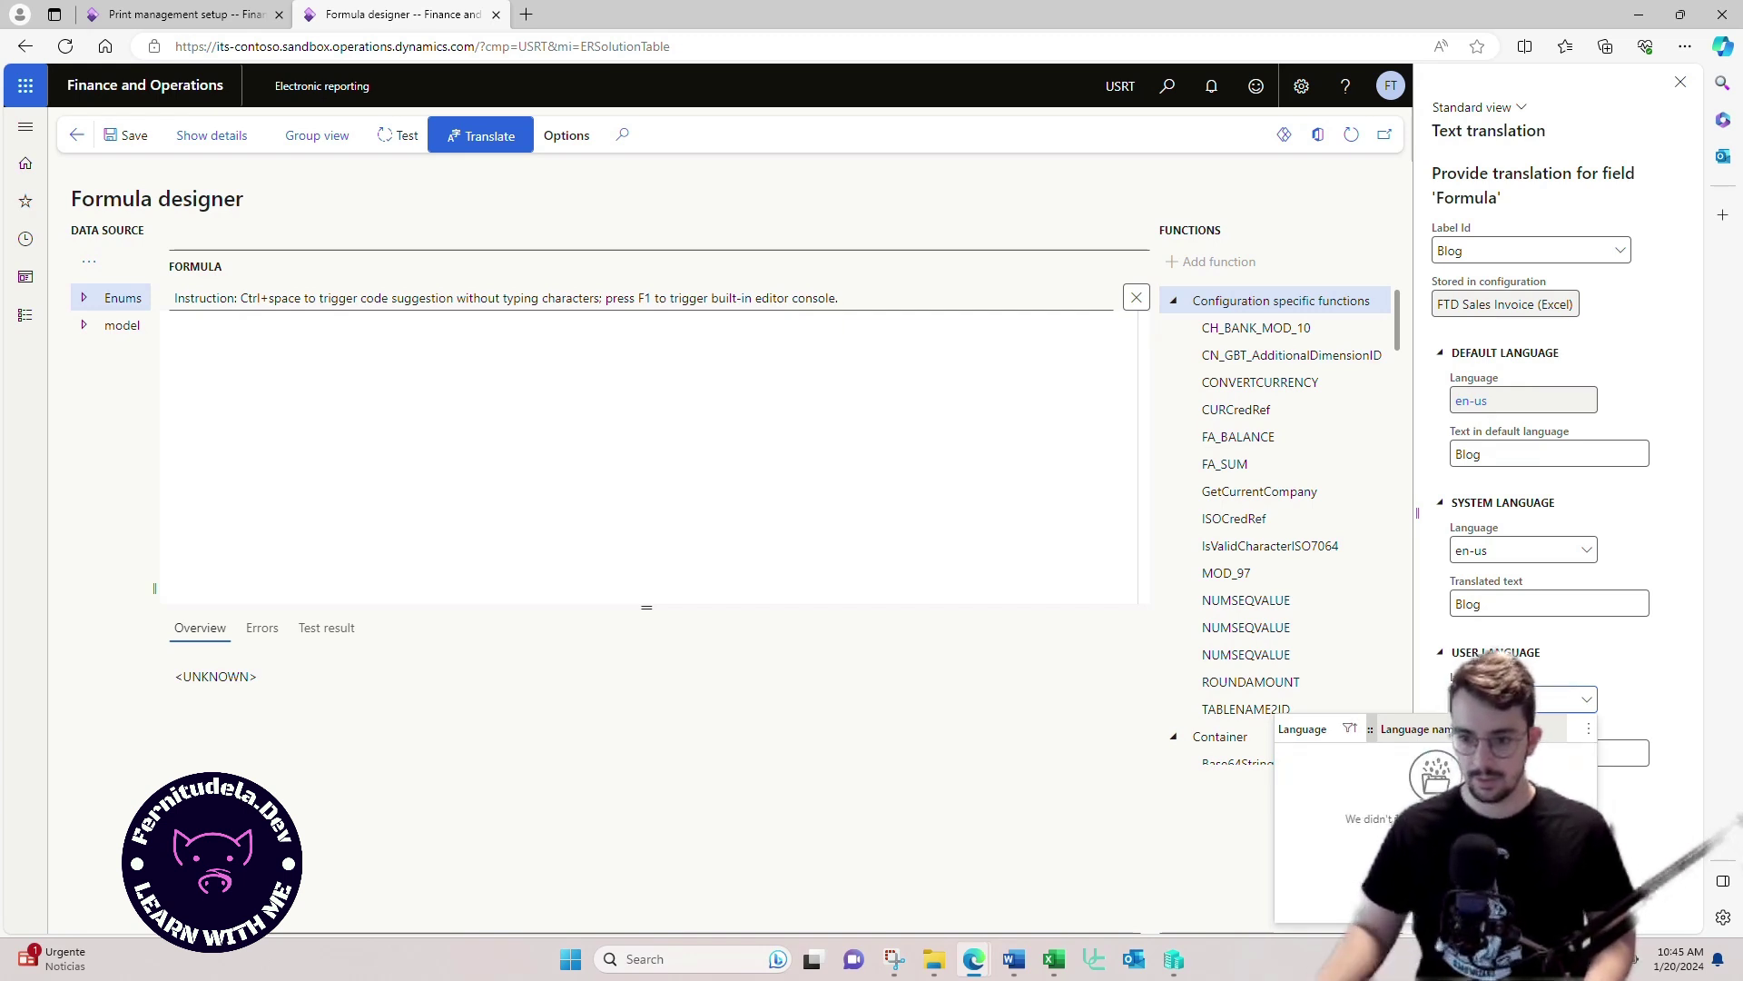
key(BackSpace)
key(BackSpace)
key(BackSpace)
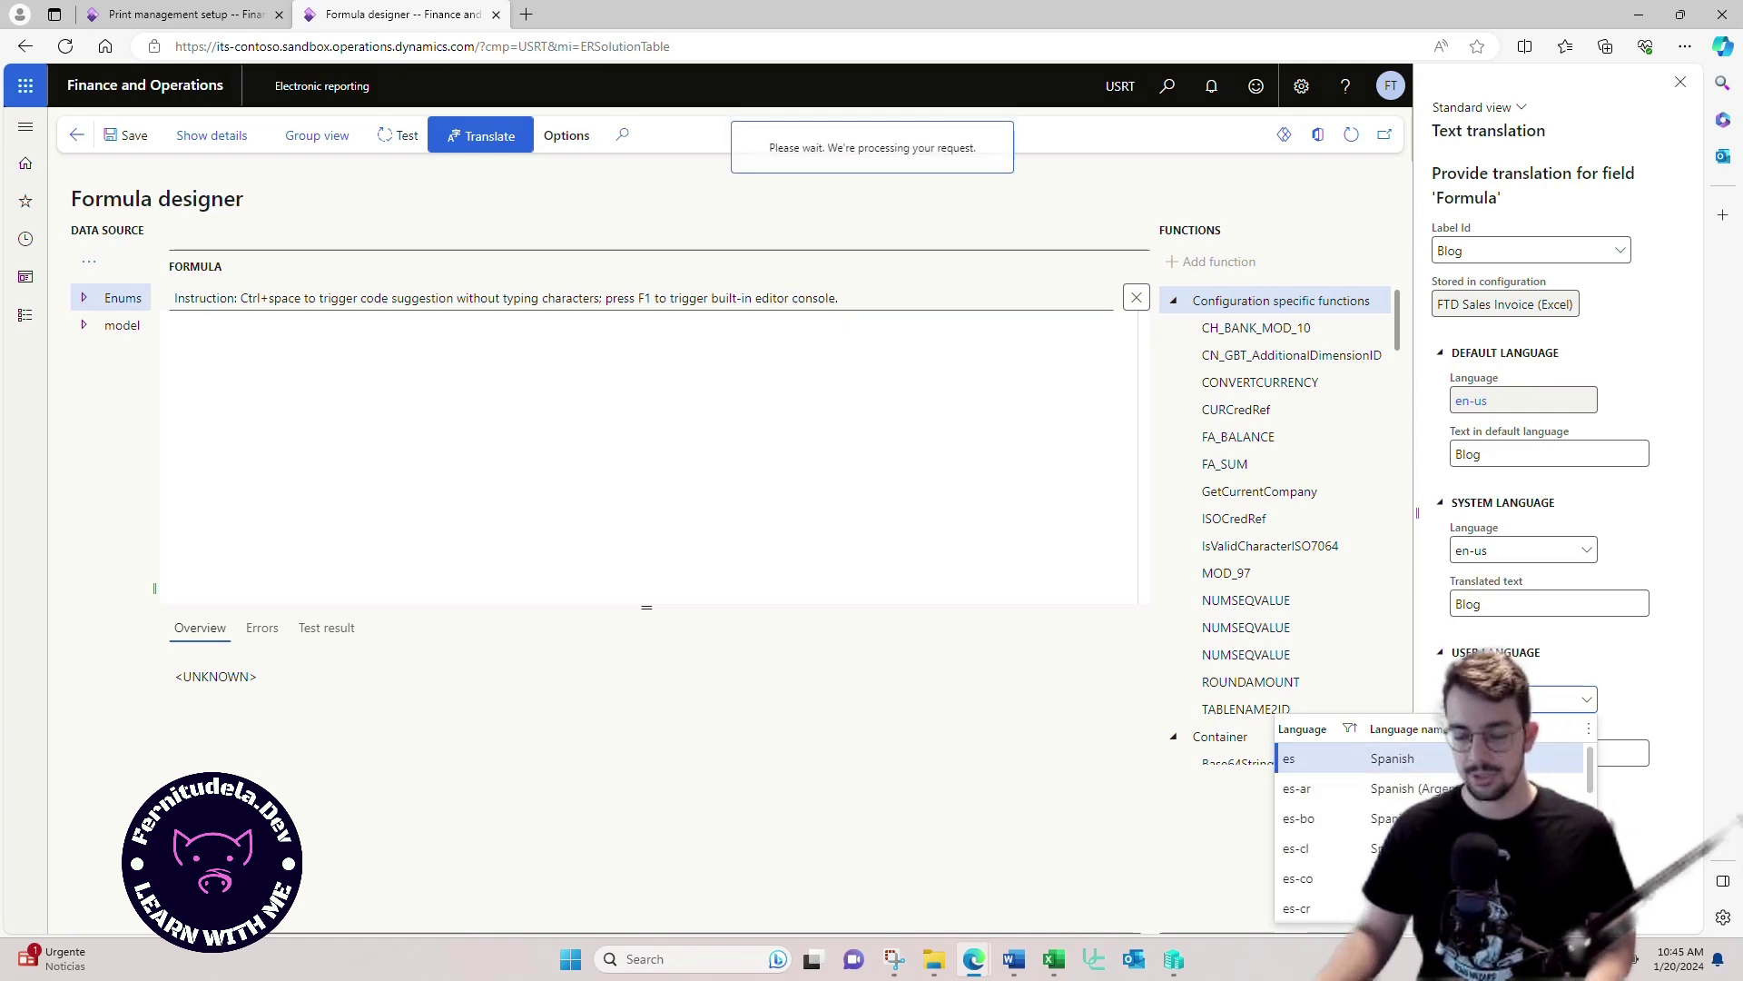
click(1549, 751)
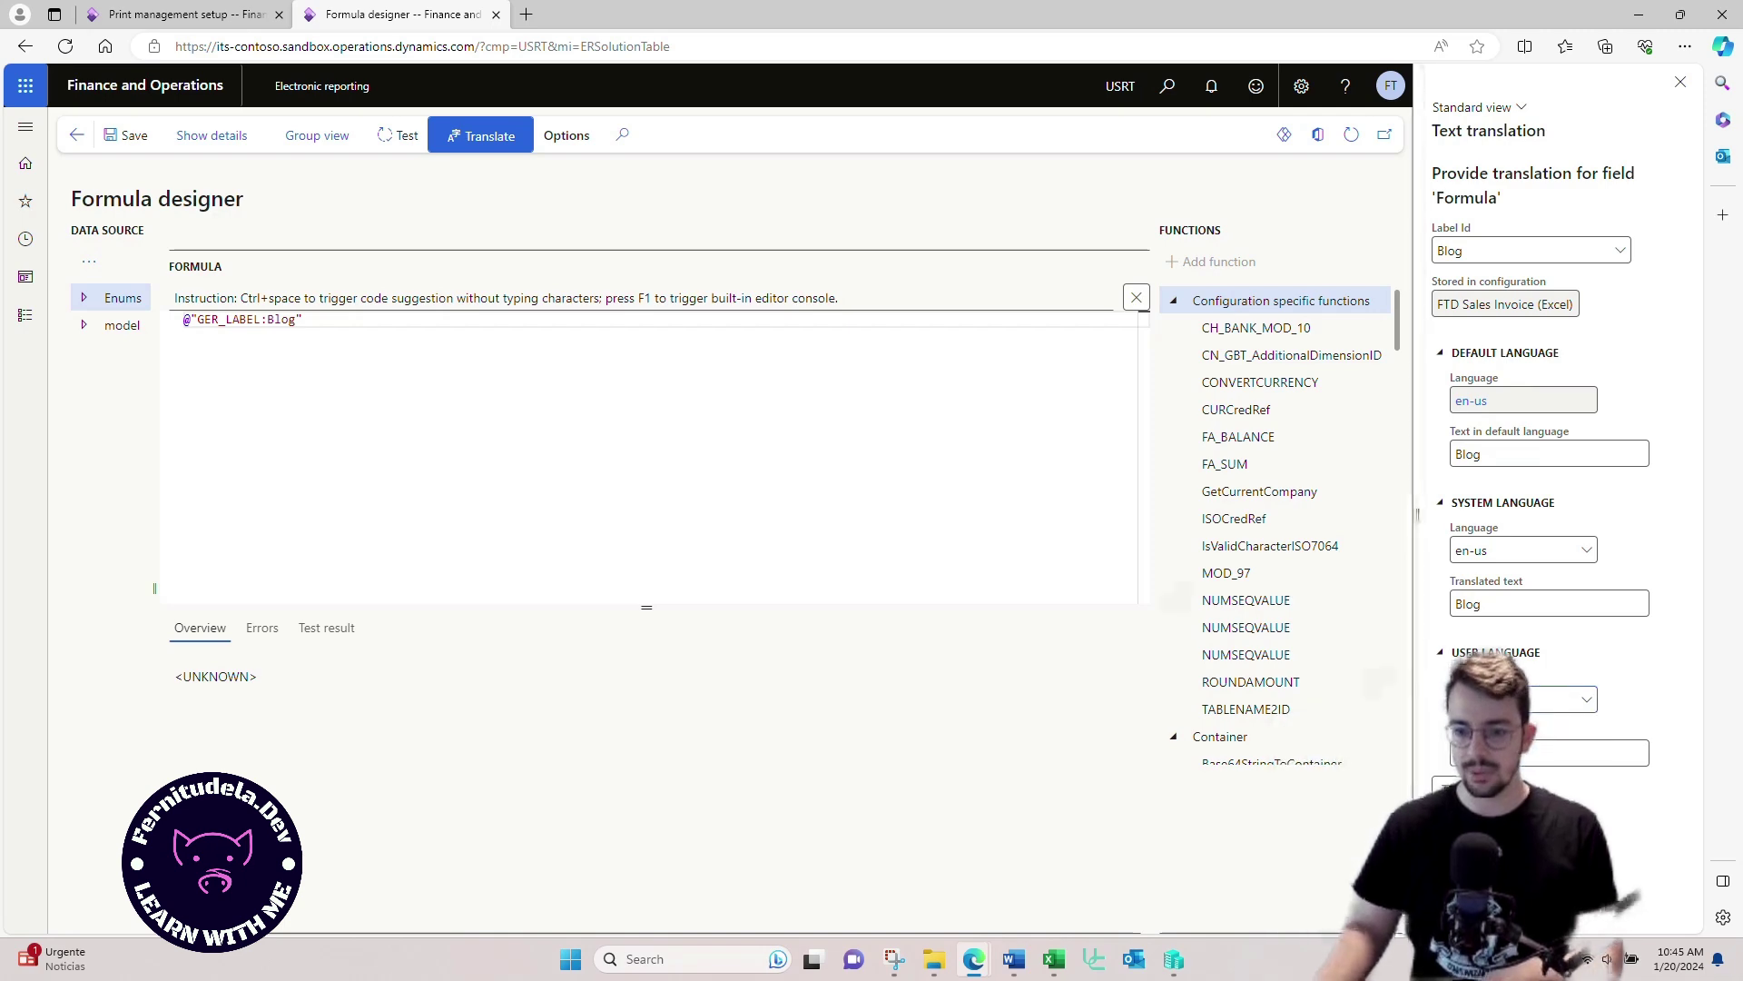
click(77, 135)
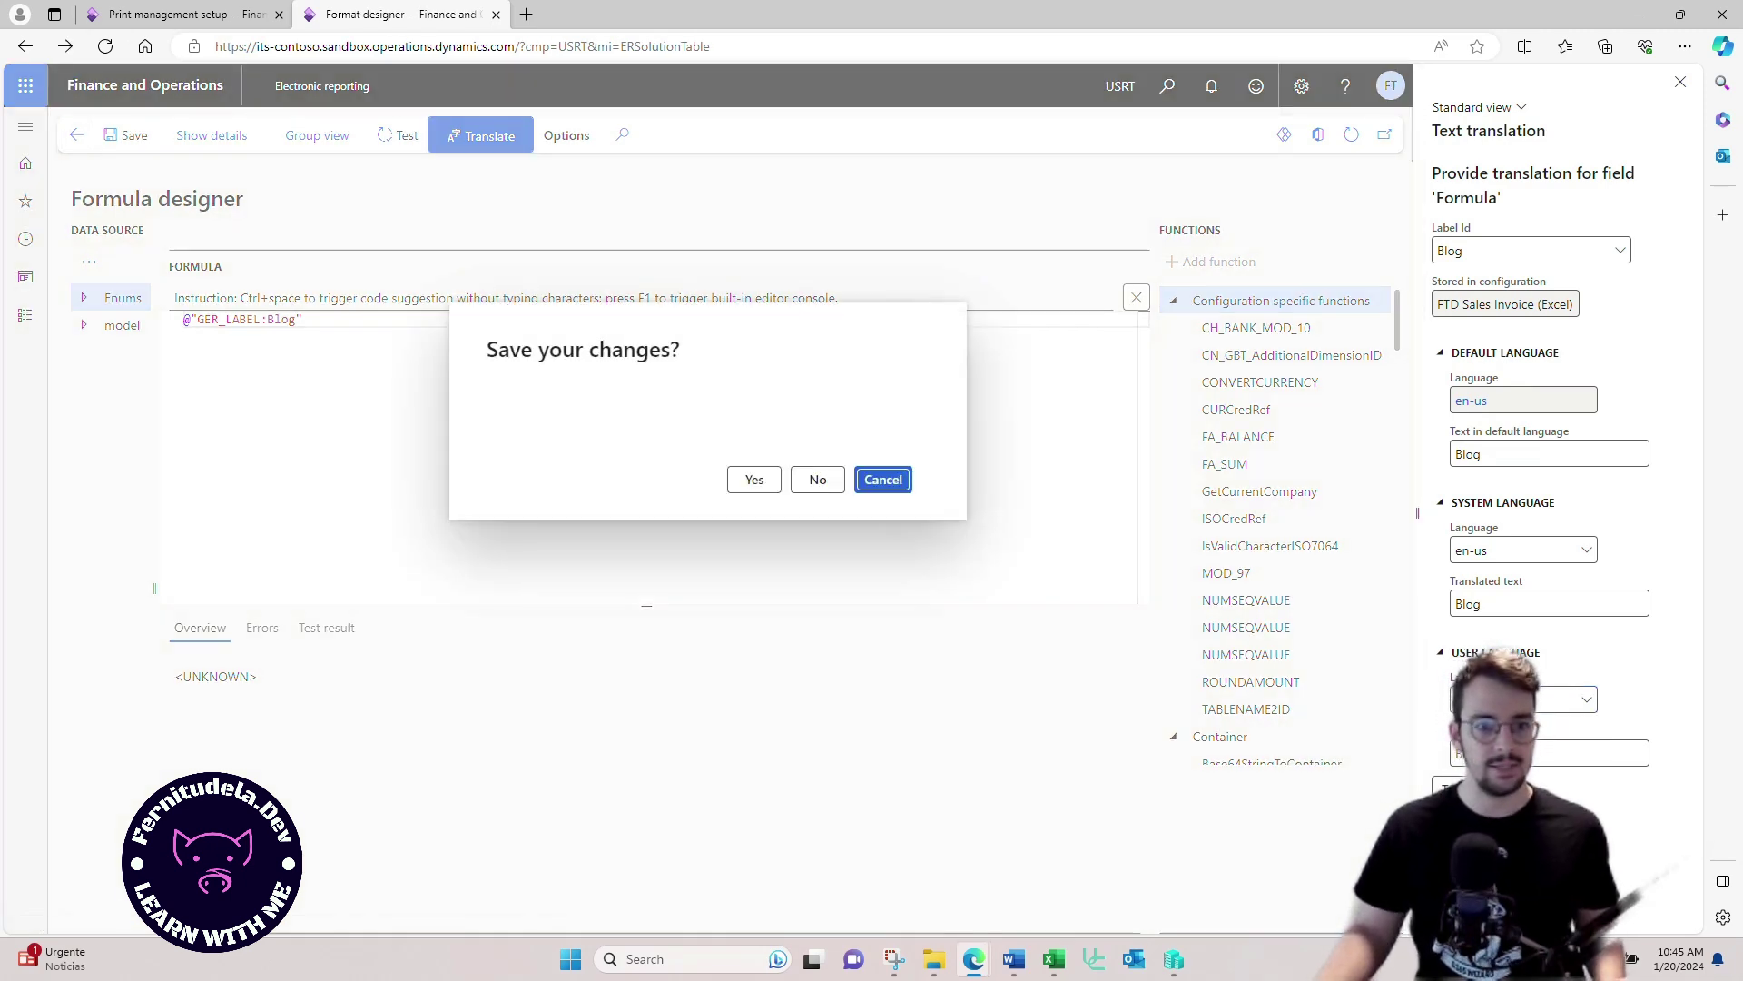
click(754, 479)
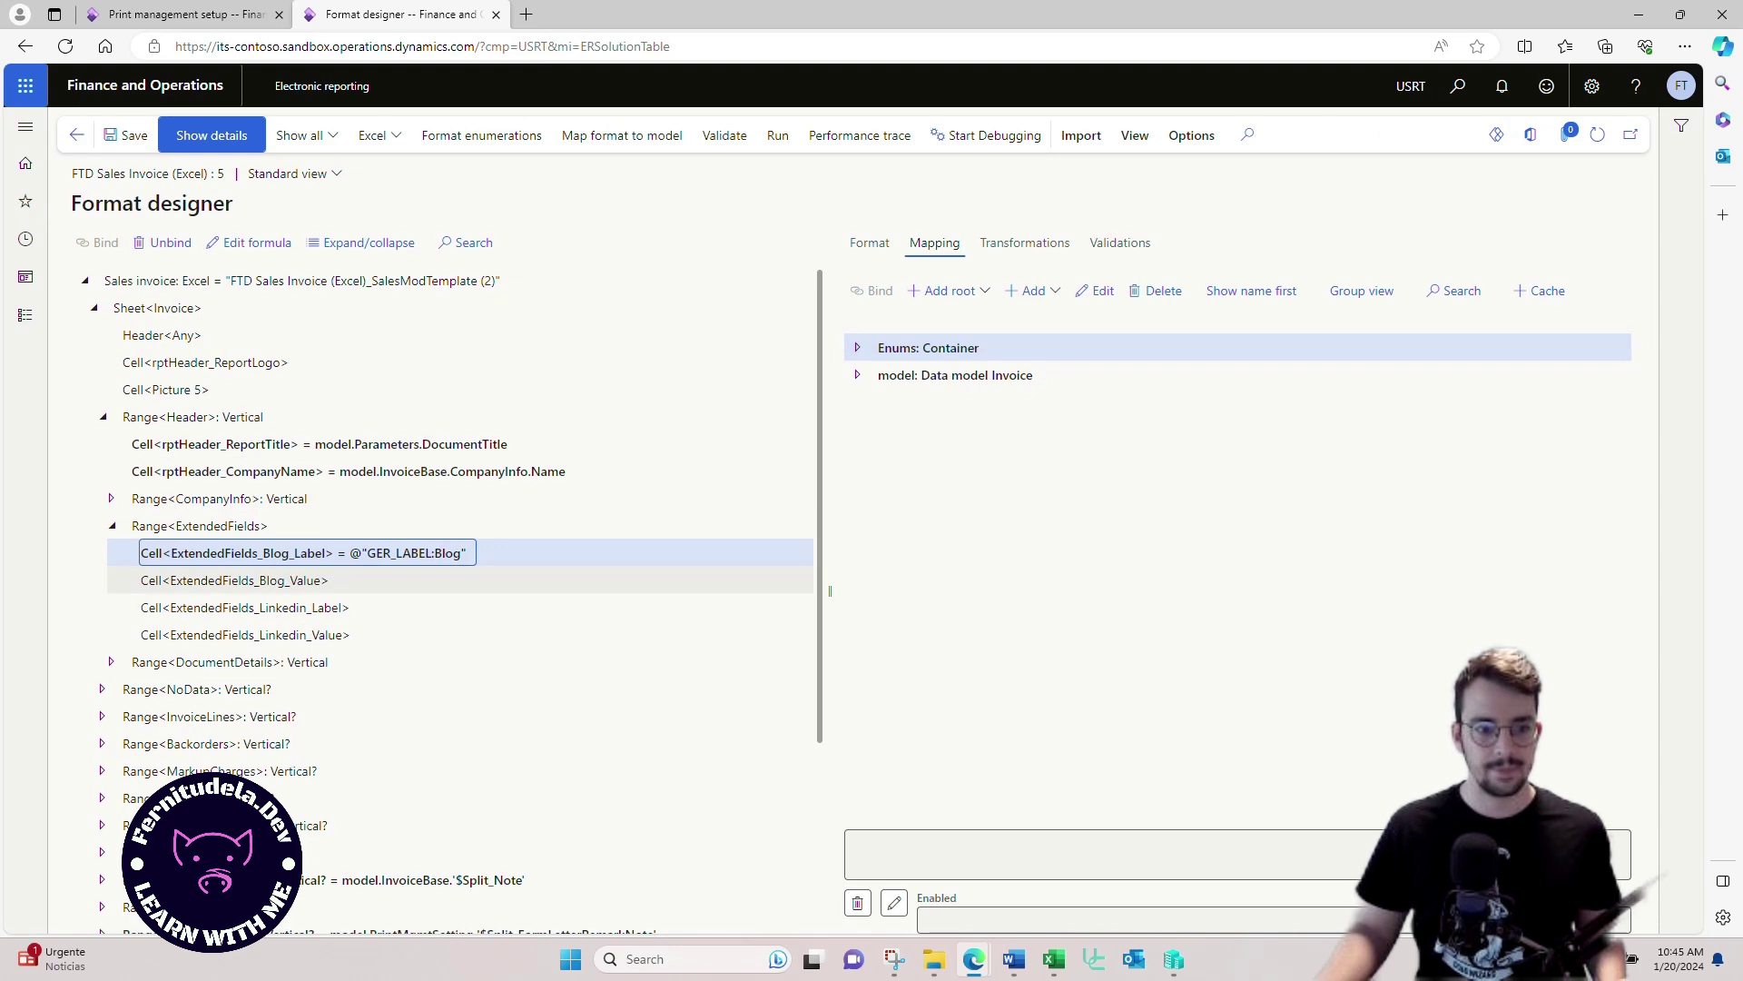
Step: Set the formula of the ExtendedFields_Linkedin_Label cell to the text "LinkedIn", save it and return to the Format designer
click(245, 607)
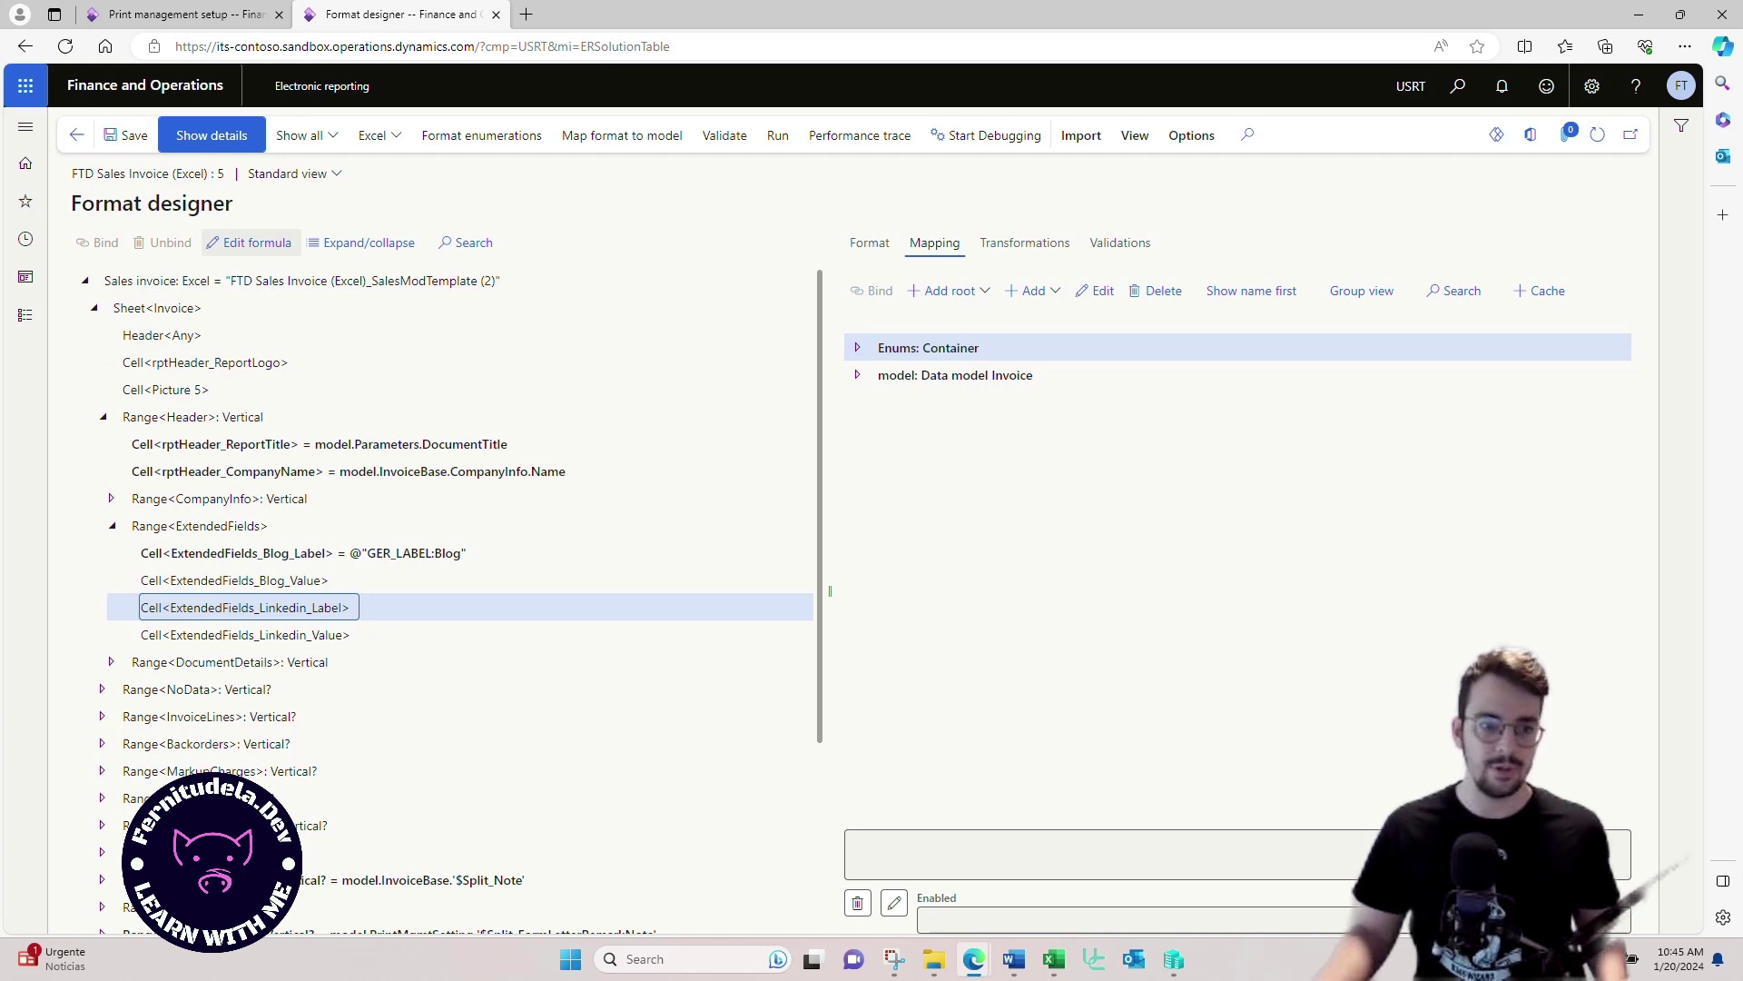
click(250, 243)
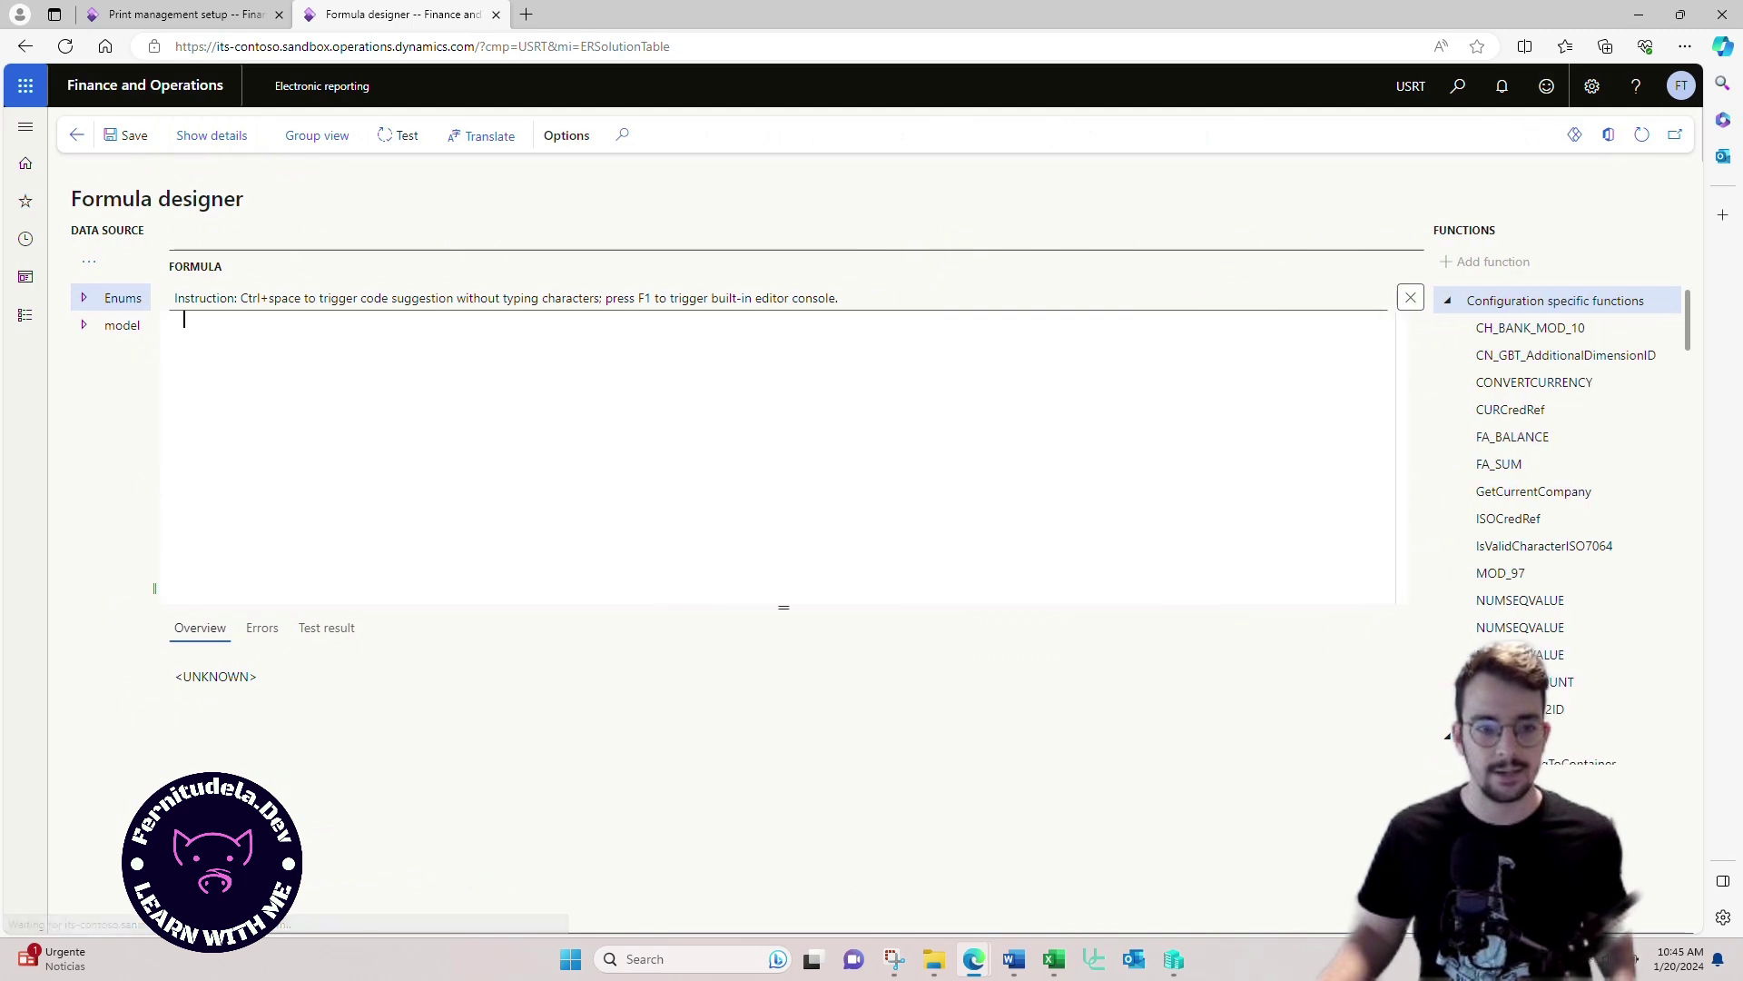
click(185, 320)
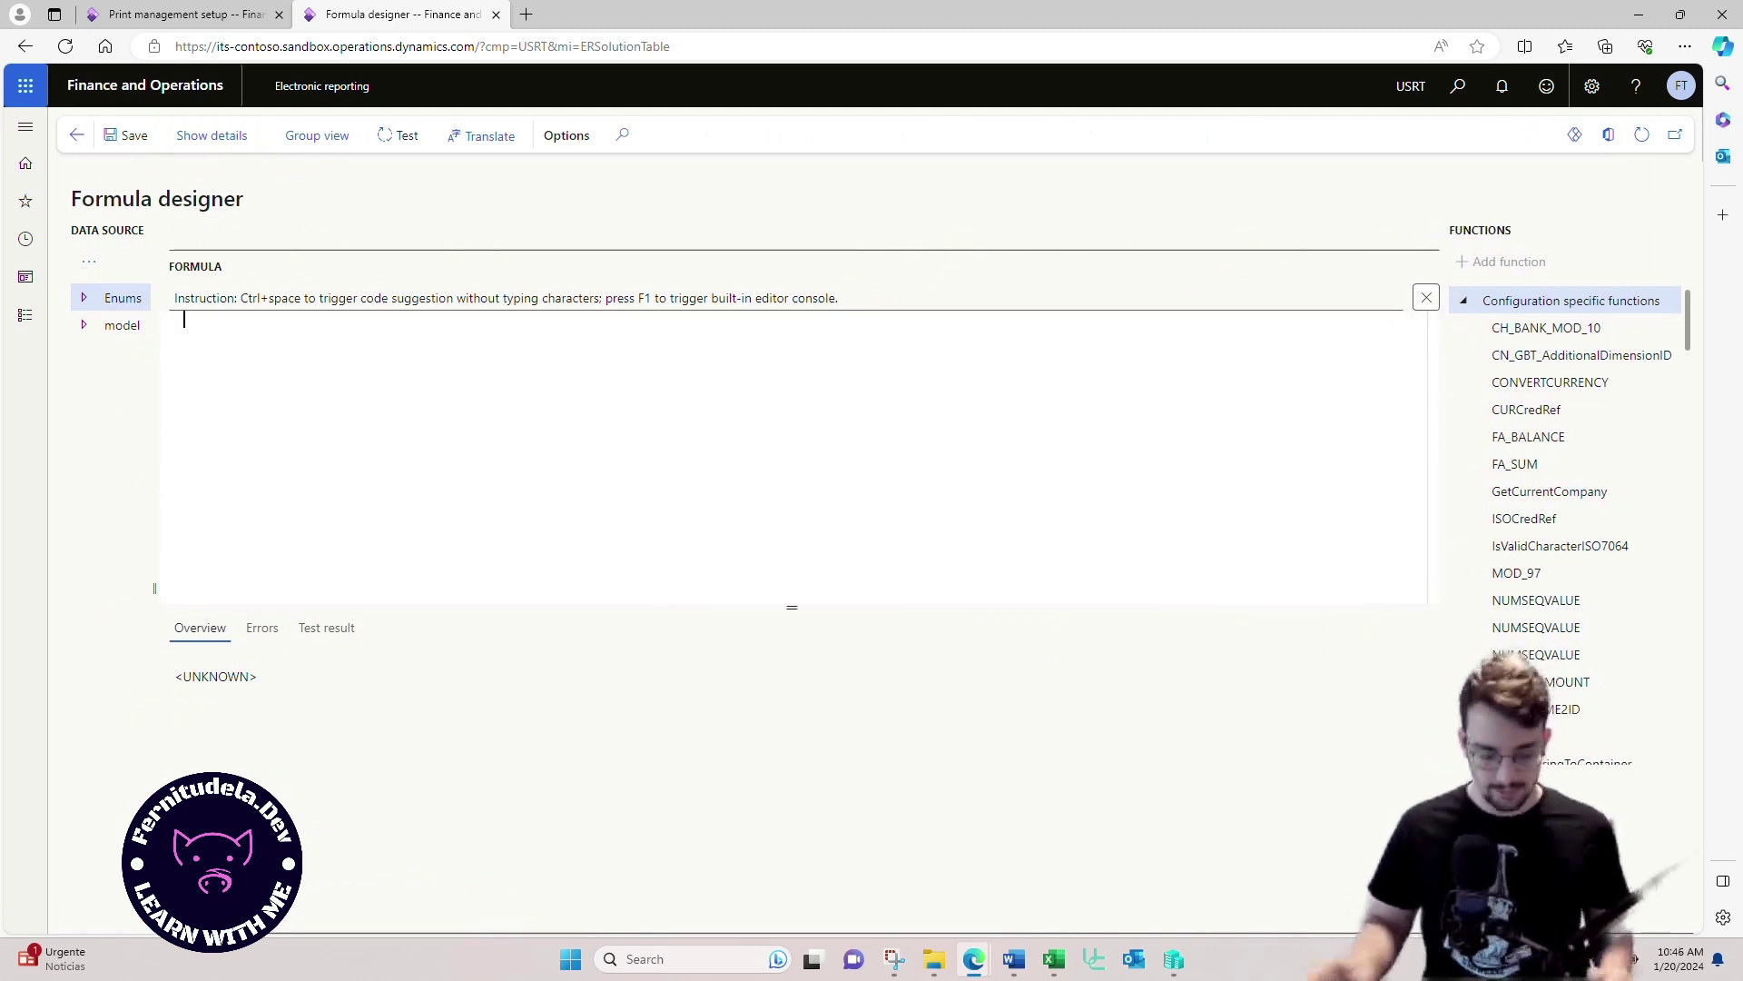
text(")
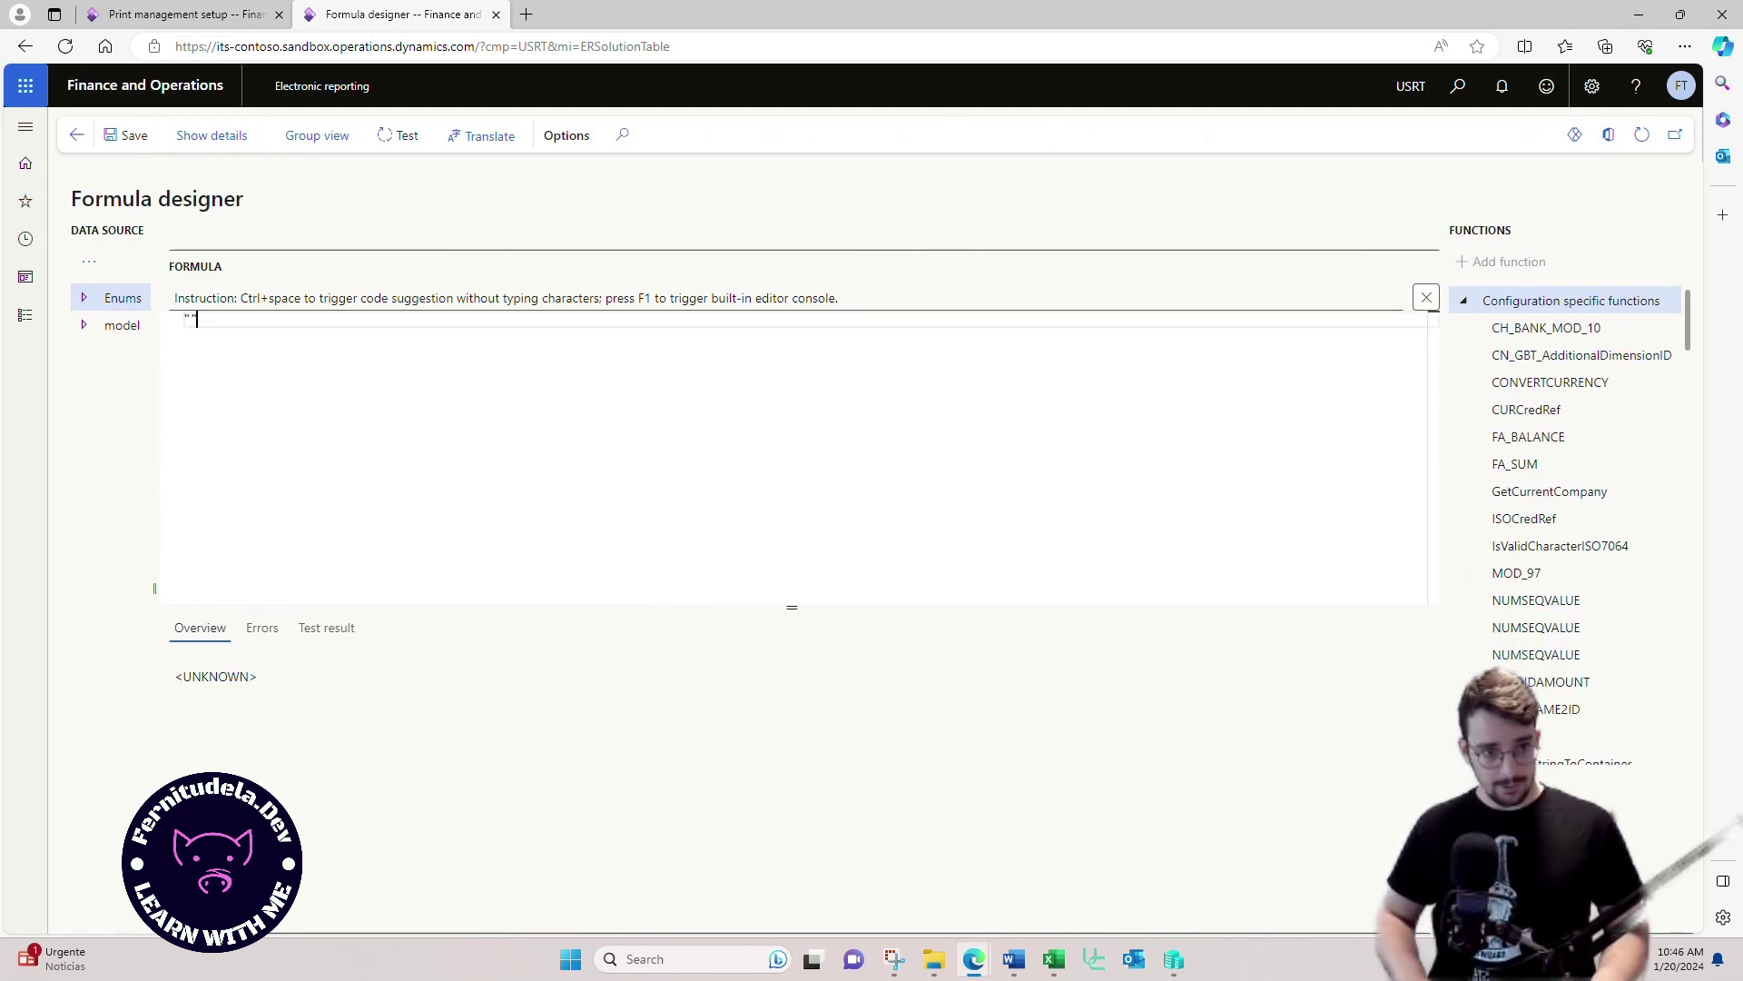
text(LinkedIn)
click(133, 135)
click(77, 134)
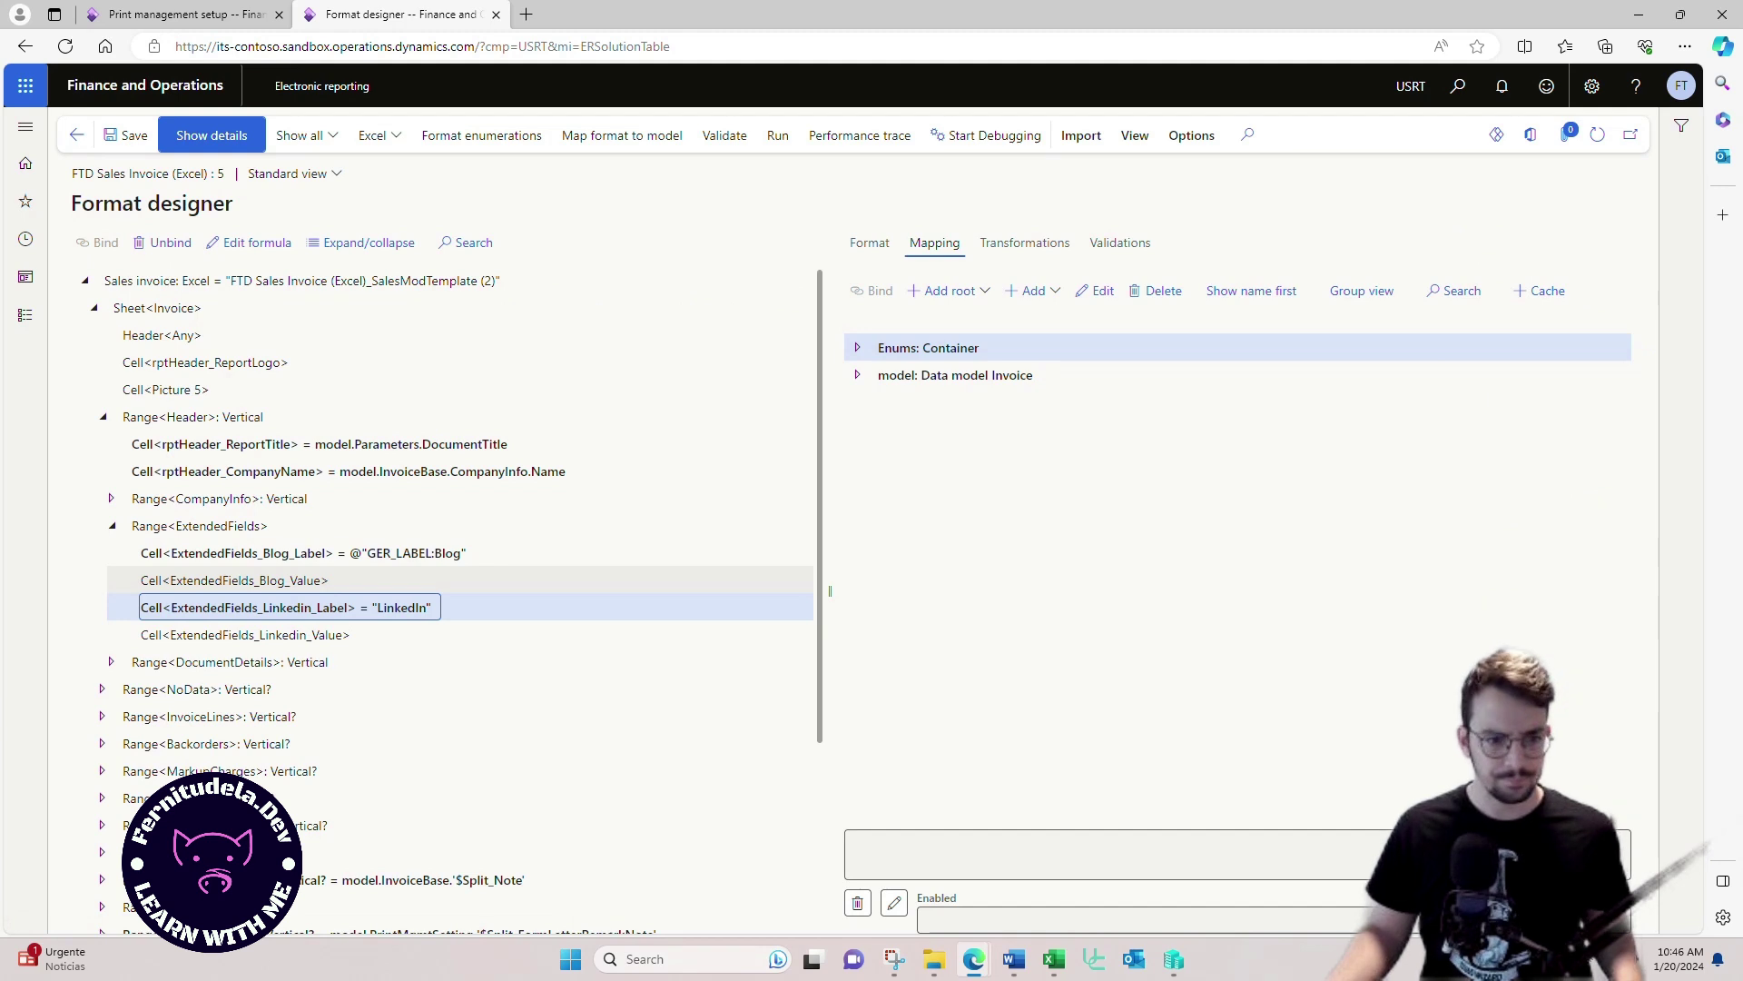
Step: Bind the ExtendedFields_Blog_Value cell to the BlogName field of the model's FTDExtensionFields container
click(234, 581)
click(857, 375)
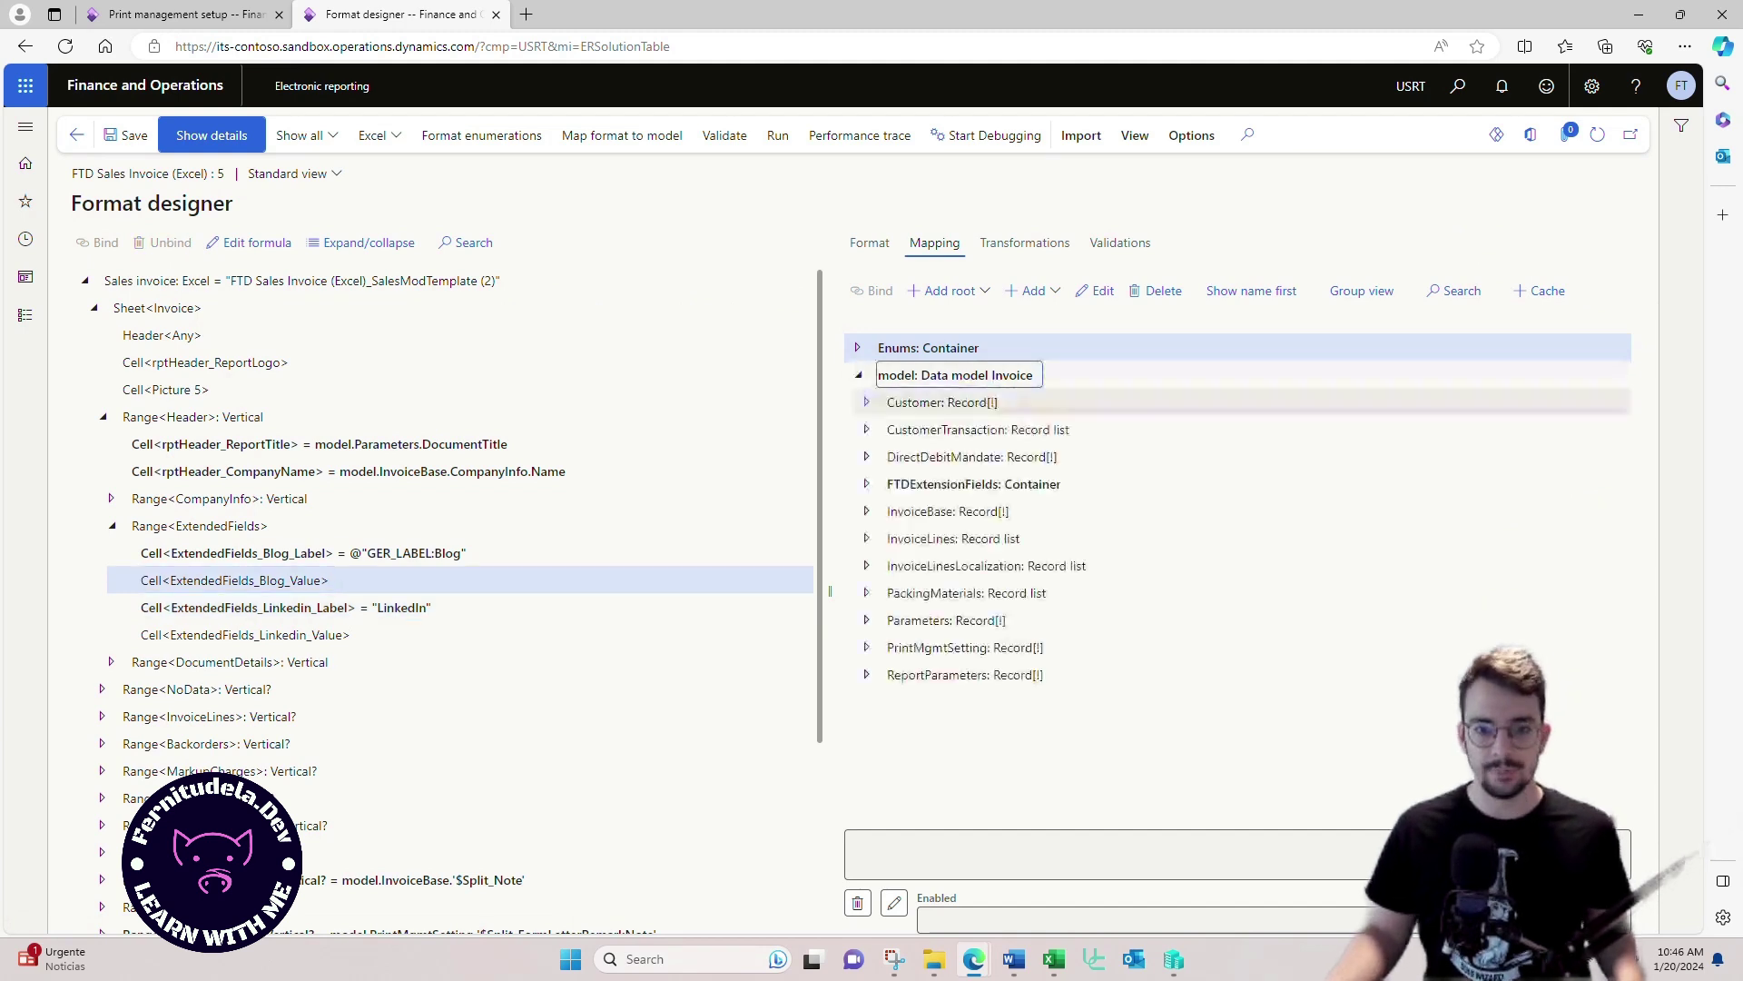
click(973, 484)
click(867, 484)
click(1076, 511)
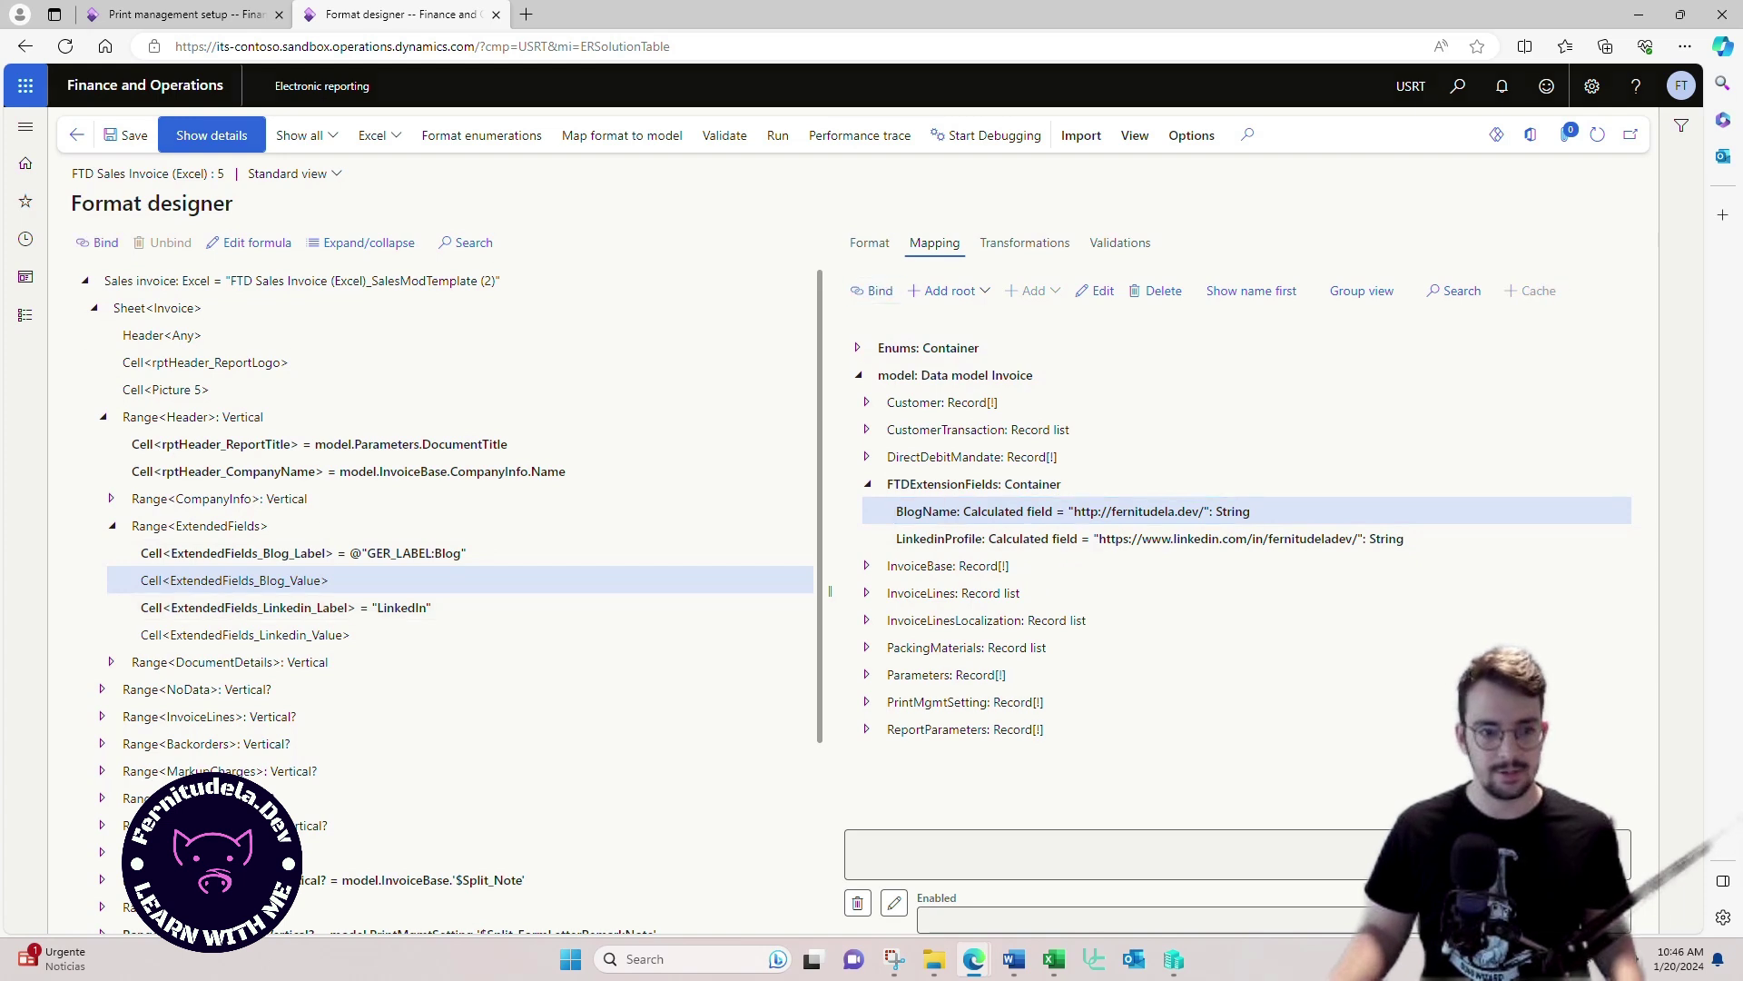
click(869, 290)
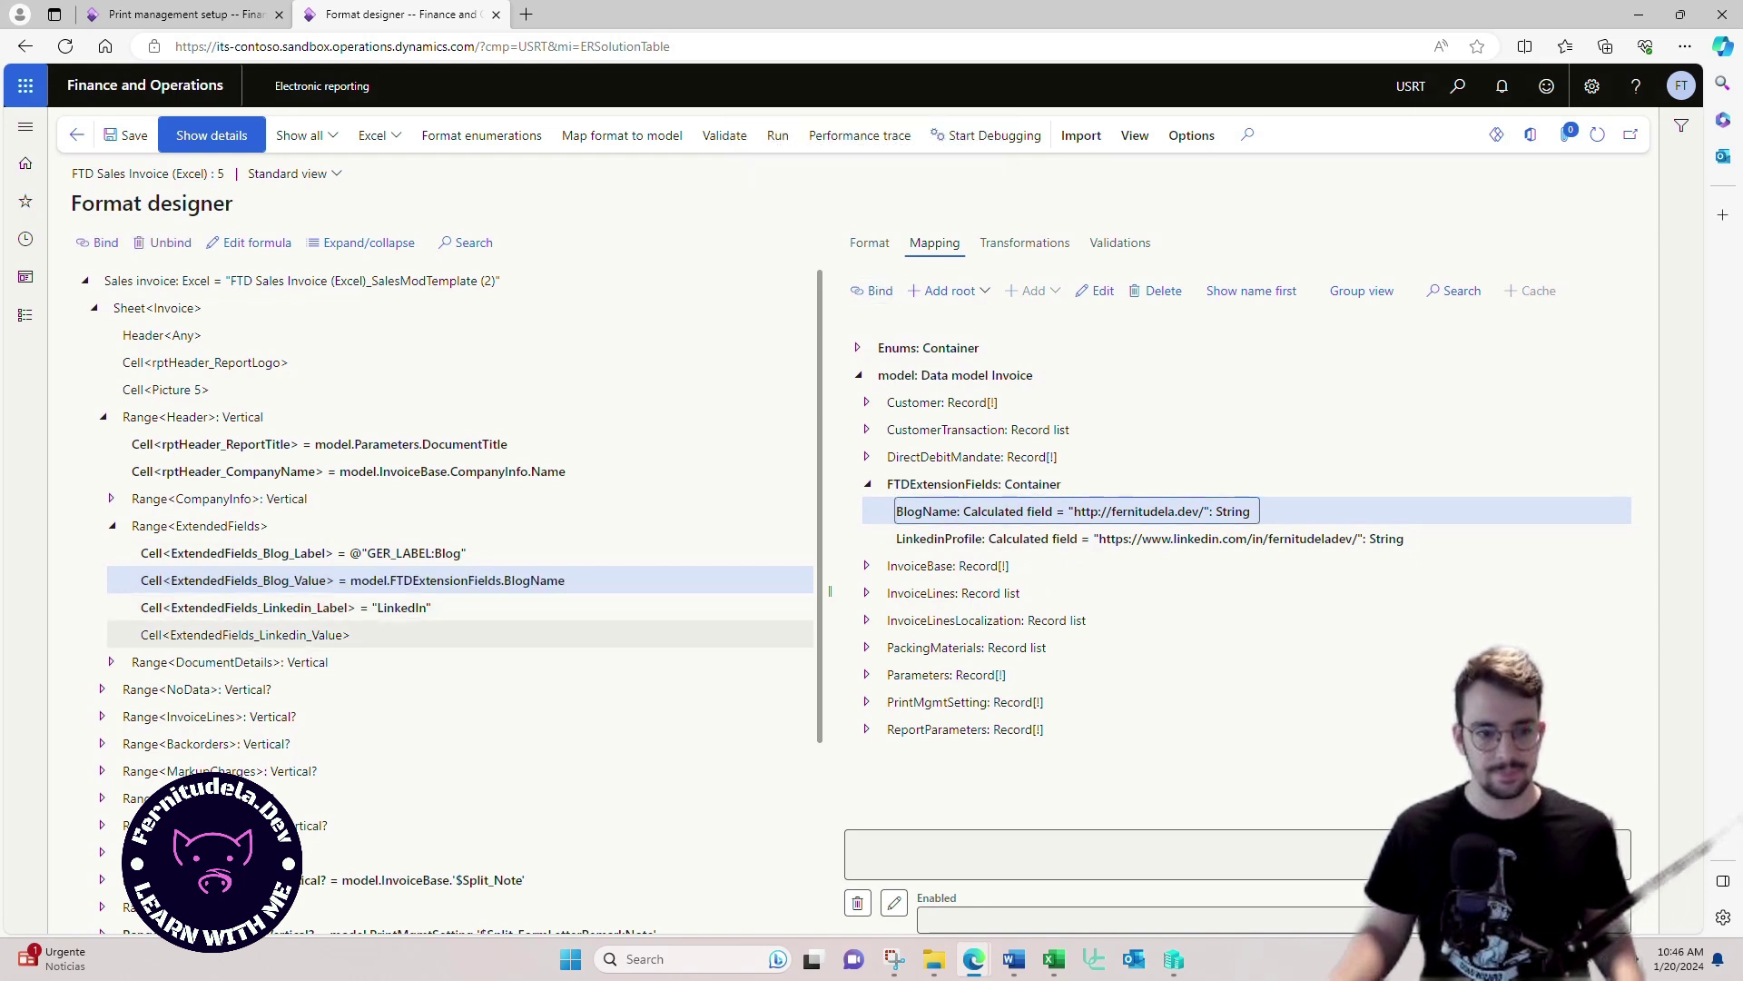
Step: Bind the ExtendedFields_Linkedin_Value cell to the LinkedinProfile field of the FTDExtensionFields container
click(245, 634)
click(1149, 539)
click(871, 290)
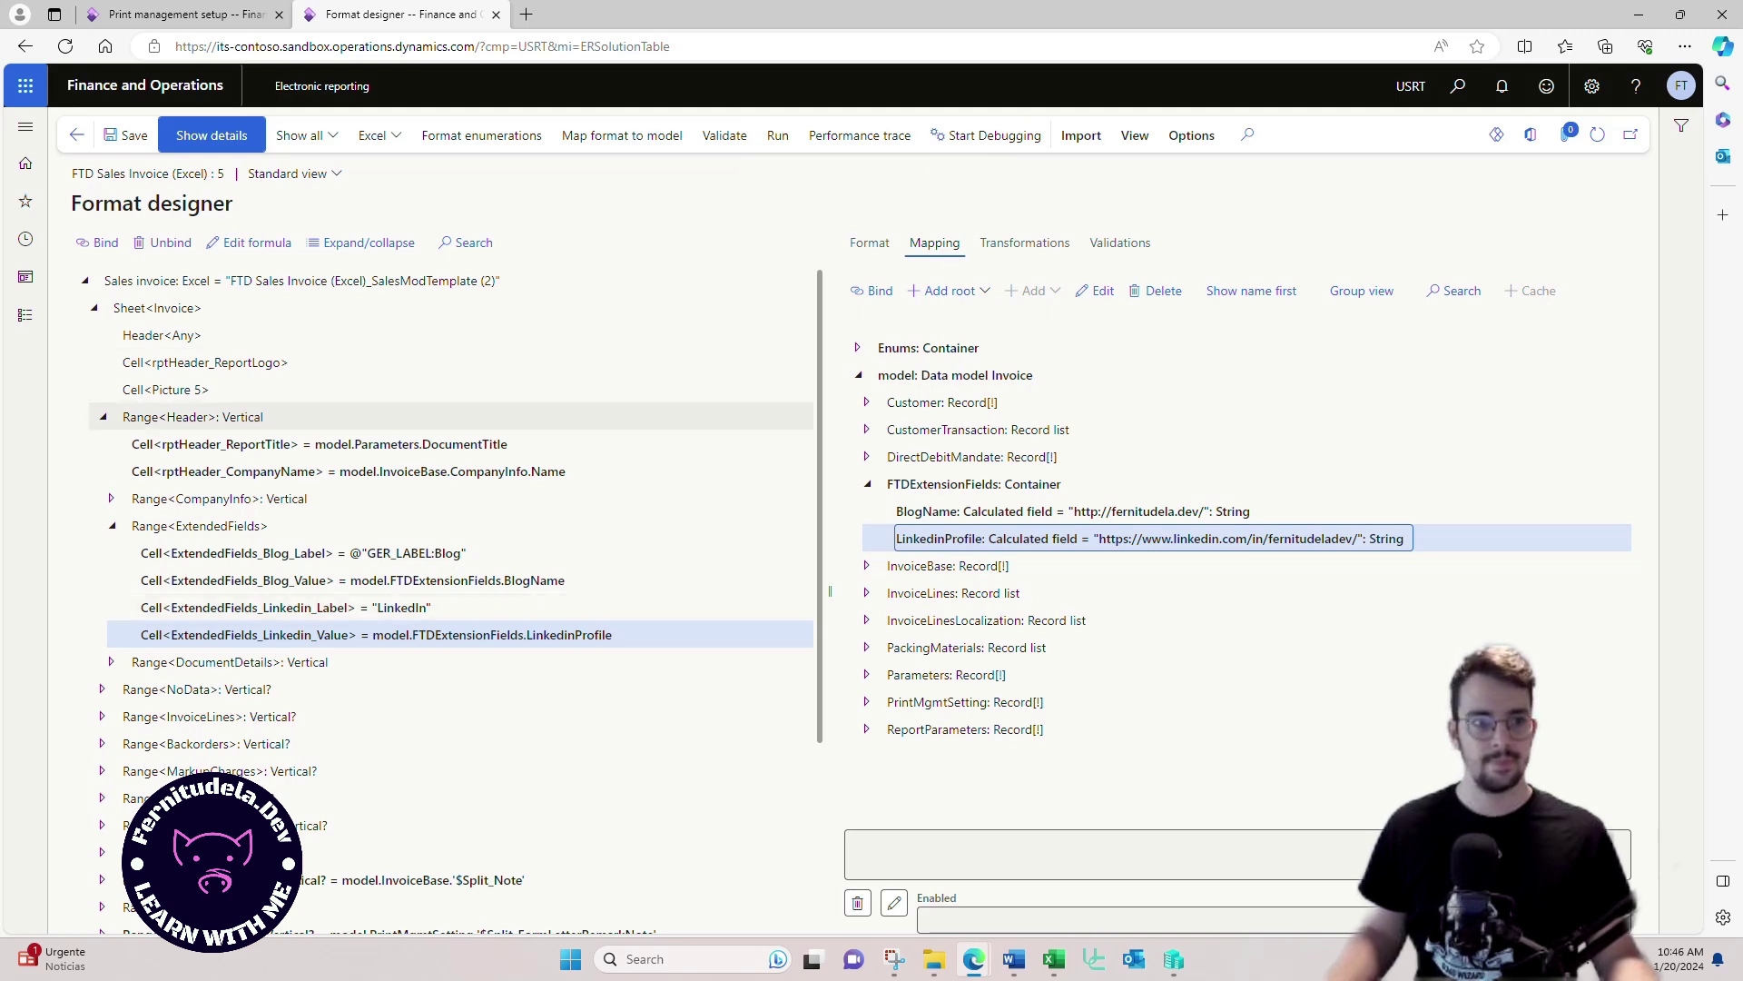
Step: Return to the configurations and complete draft version 277.55.5 of FTD Sales Invoice (Excel) with the description "Added values"
click(77, 135)
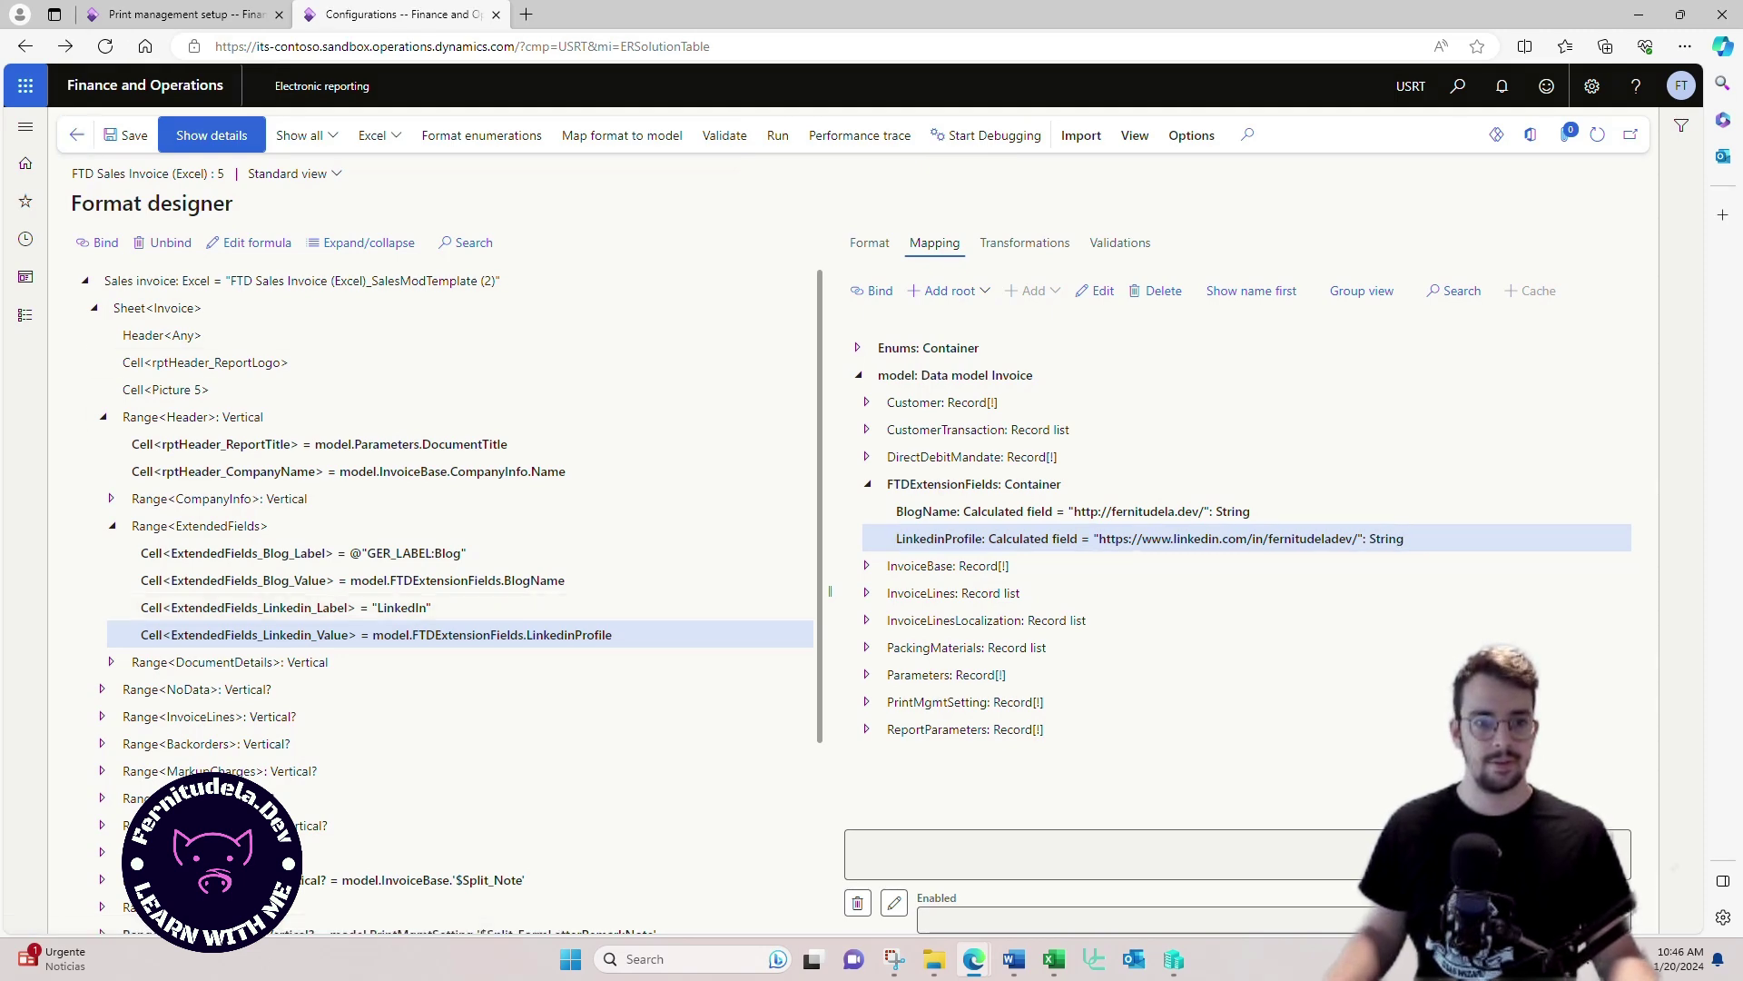
click(424, 338)
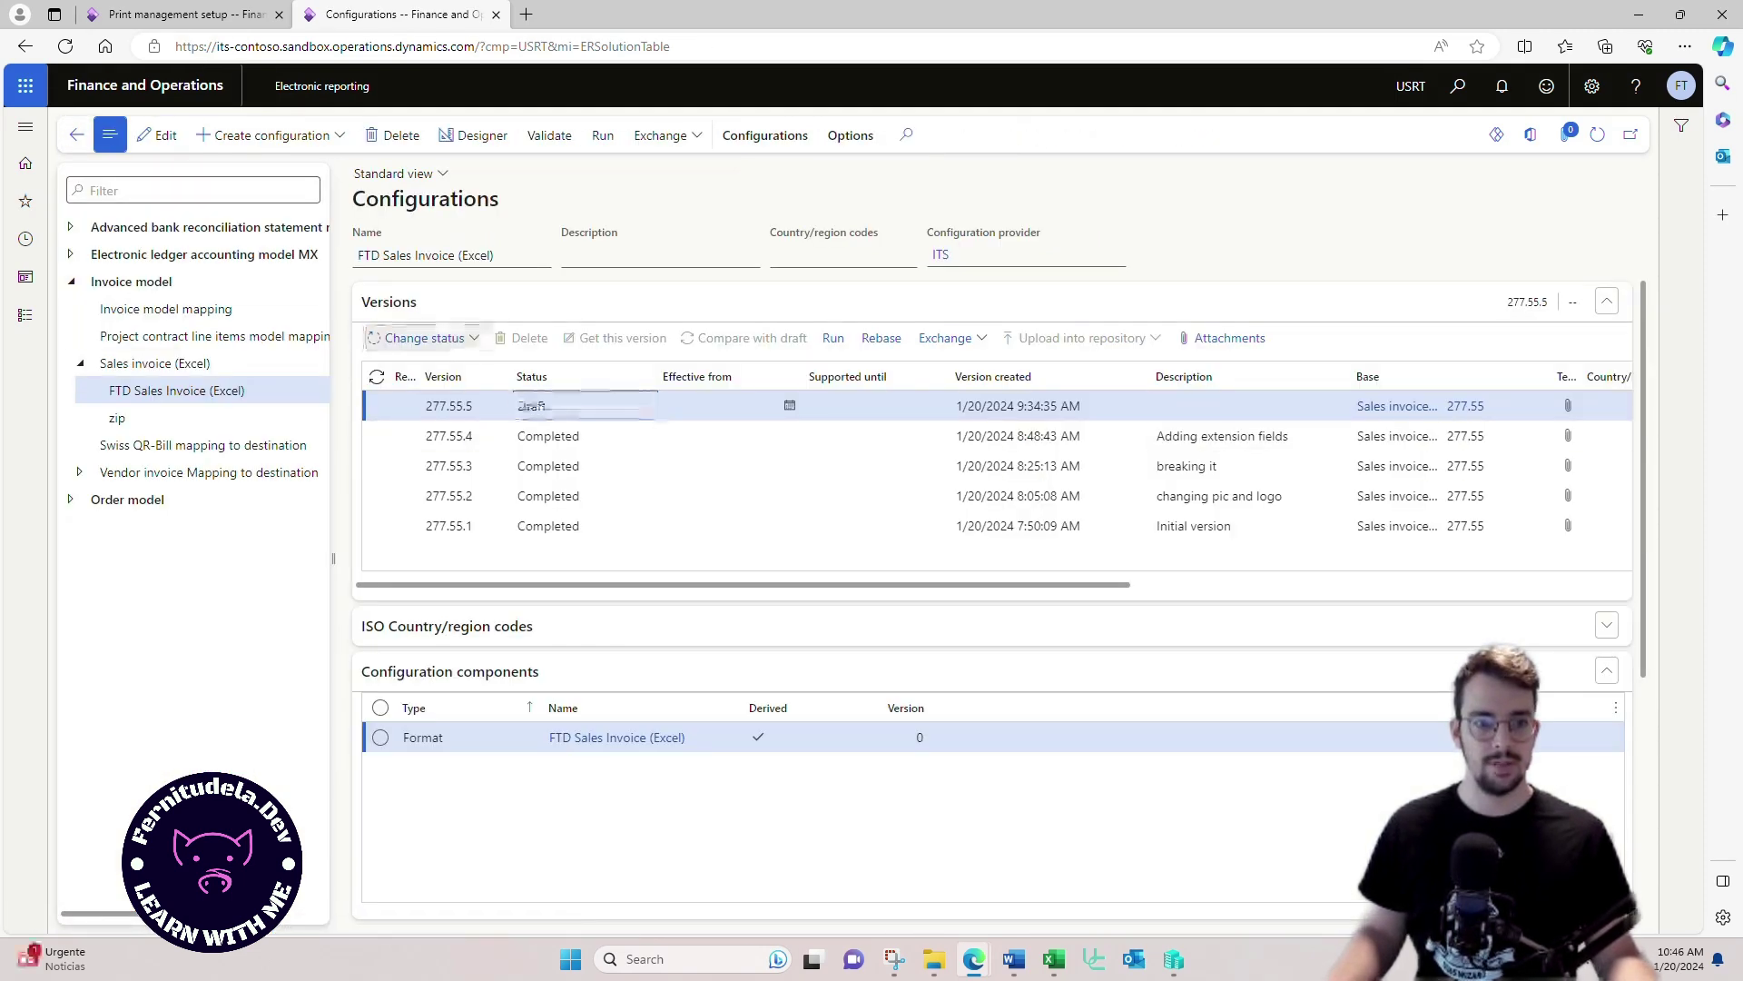
click(413, 361)
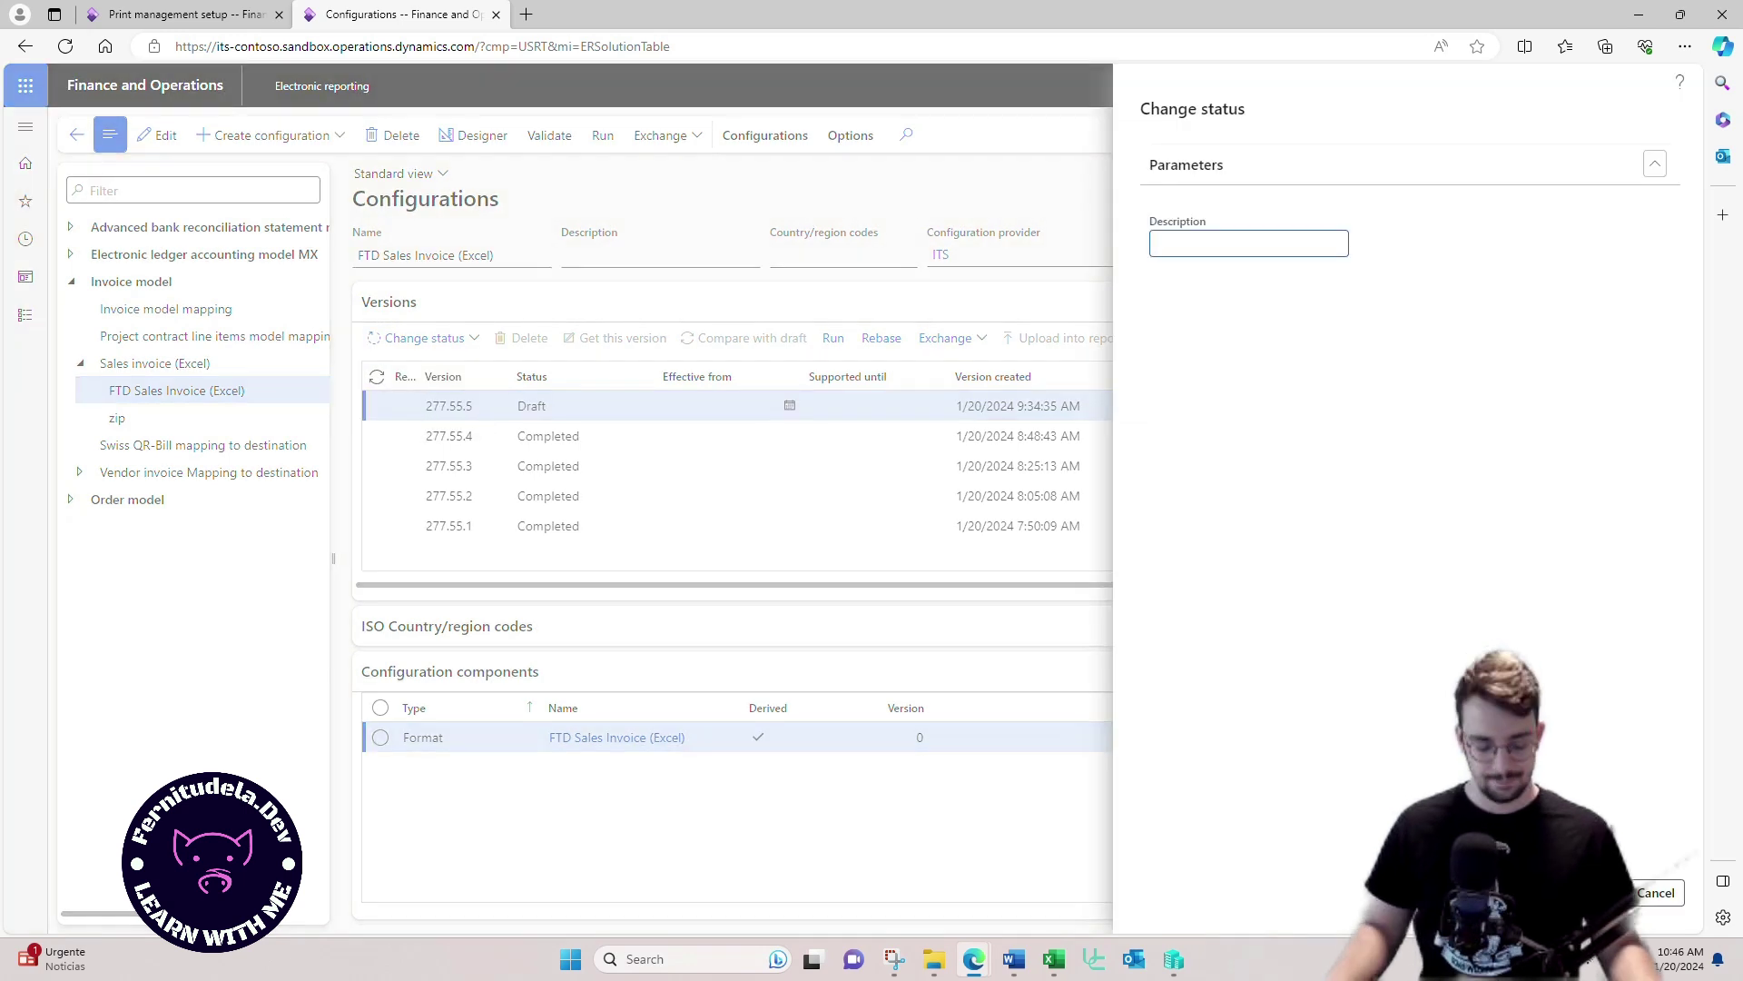
text(a)
key(BackSpace)
text(Added values)
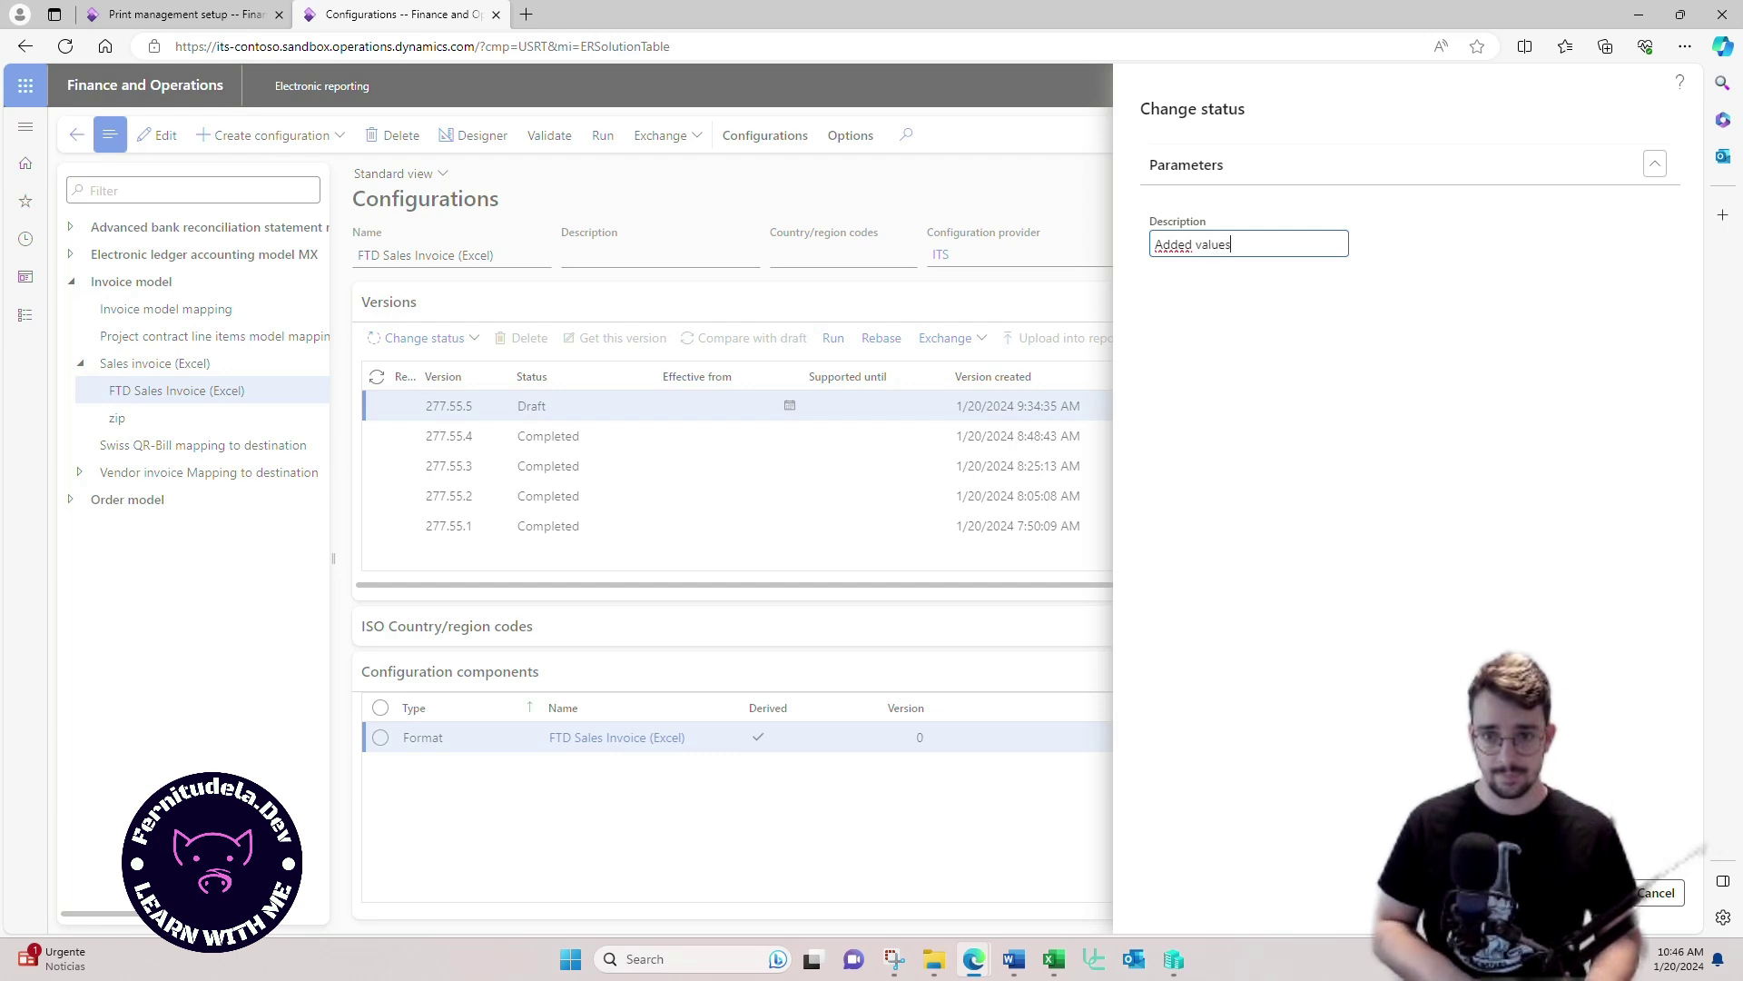
key(Return)
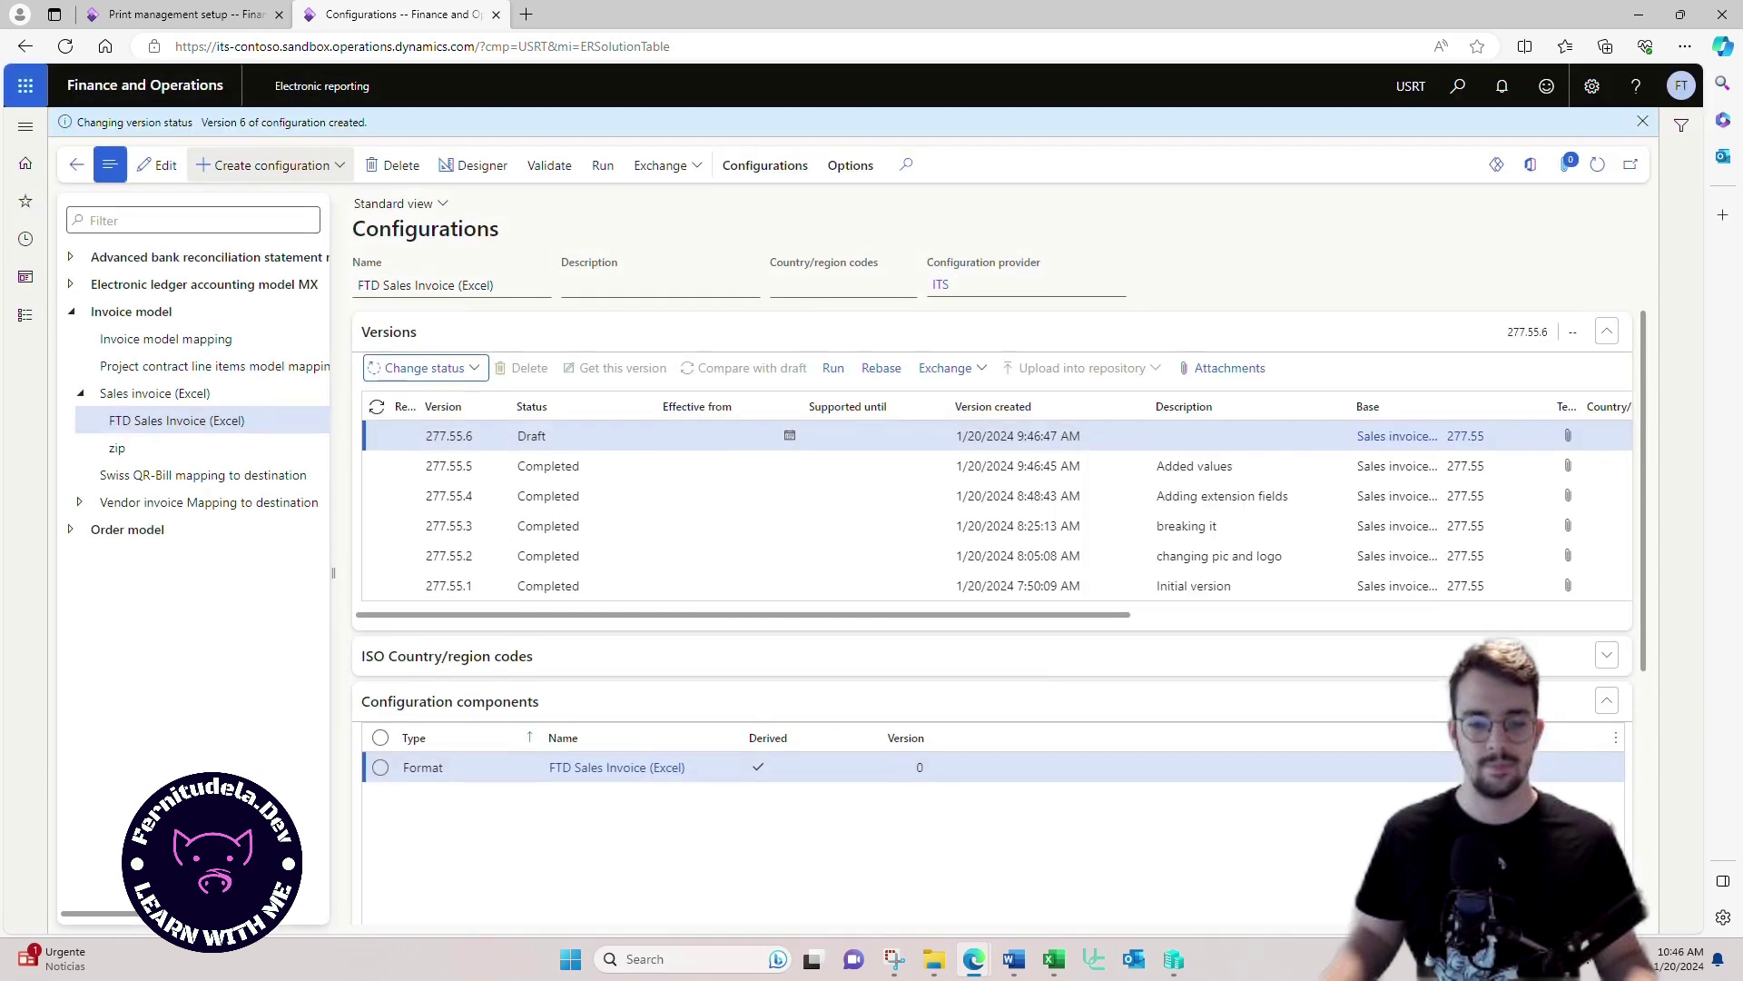
Step: Start a pro forma invoice for the last order in the Accounts receivable list of all sales orders, applying the recommended Packing slip quantity
click(26, 314)
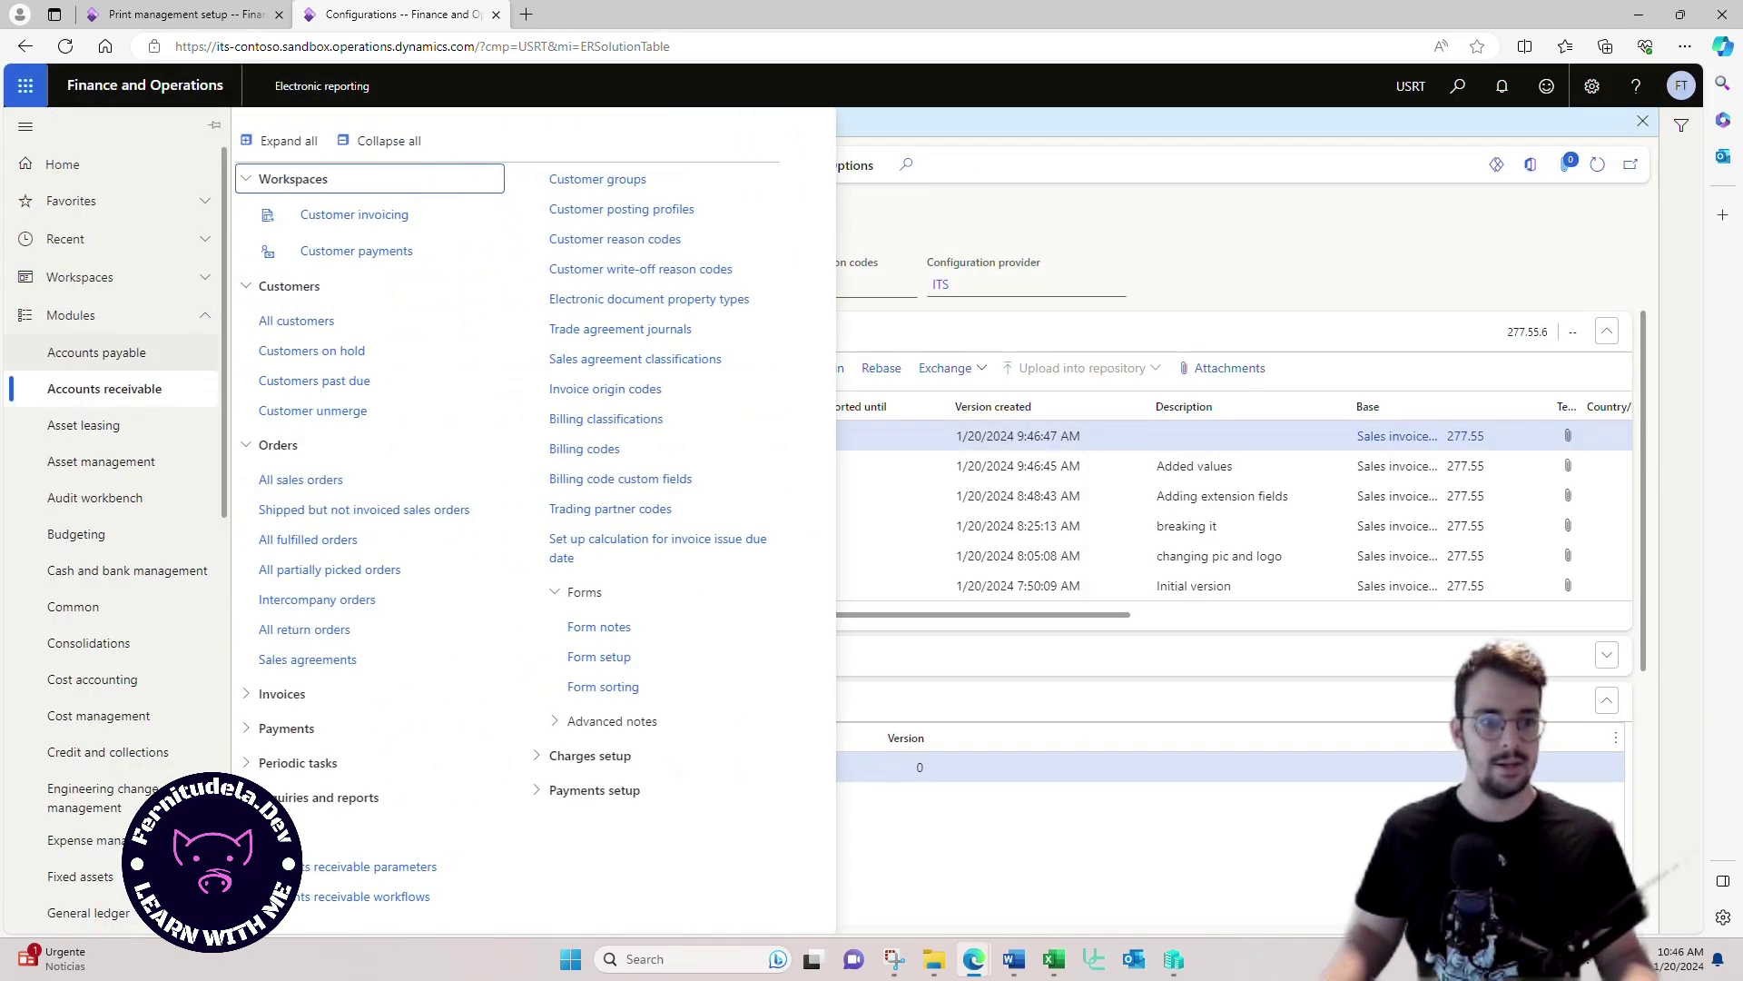
click(304, 478)
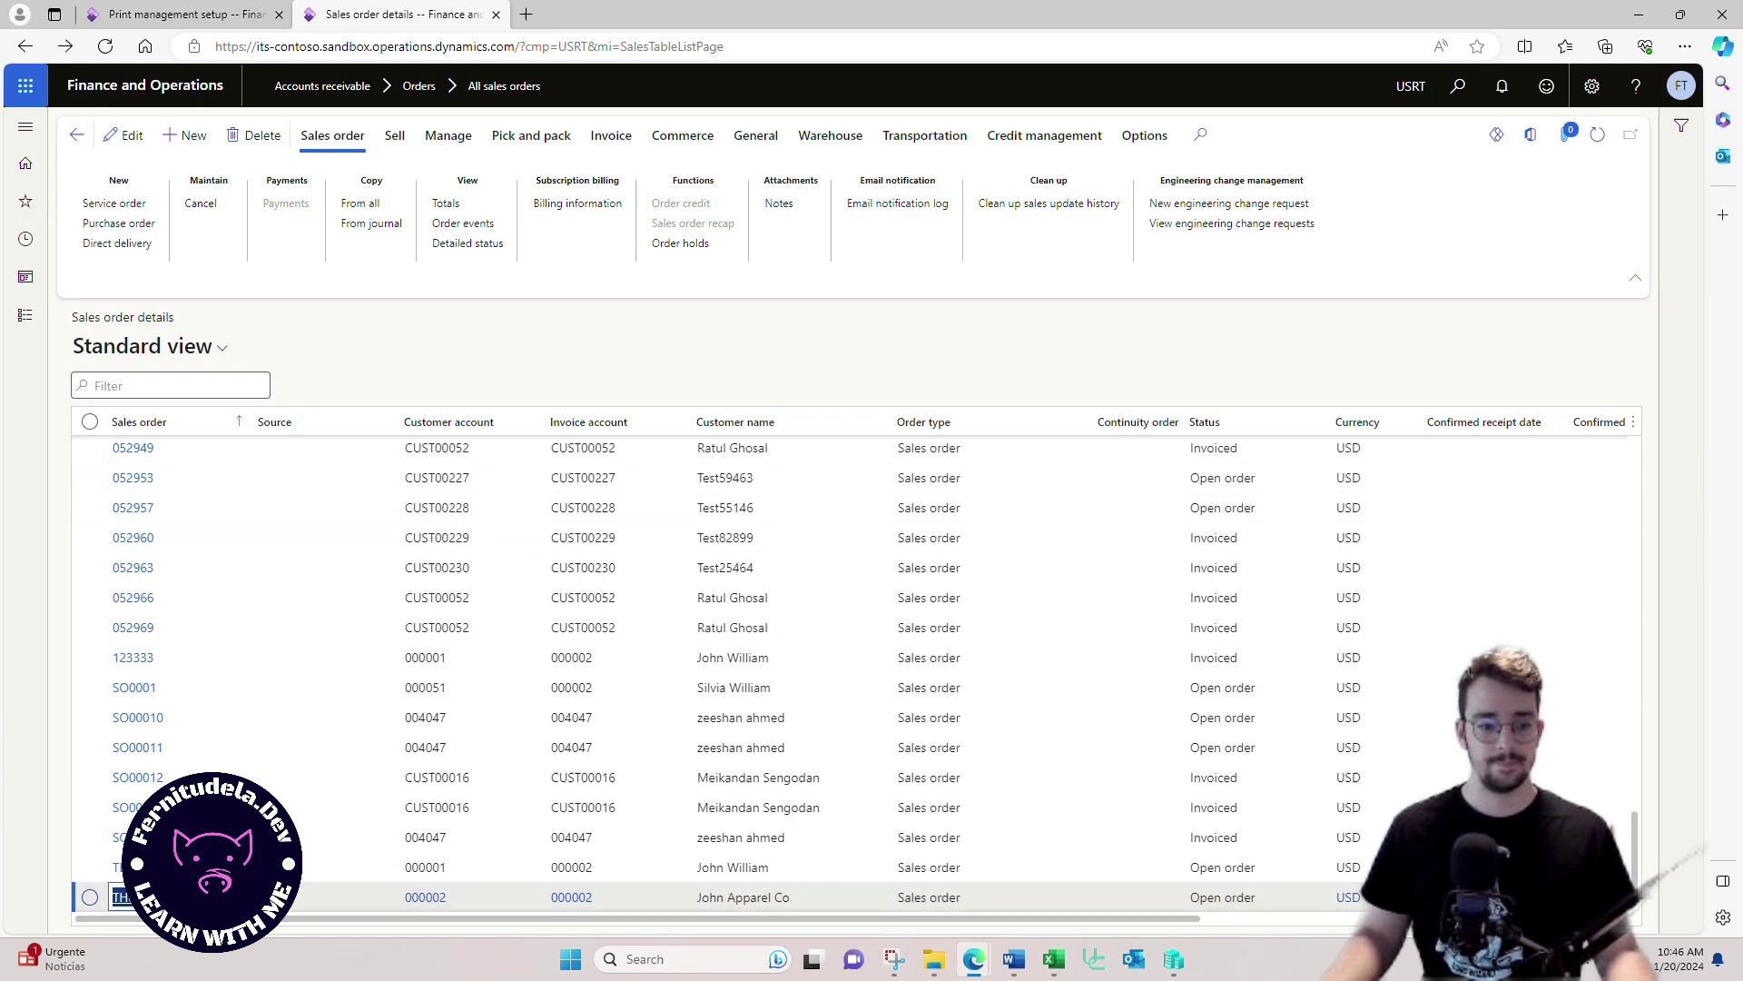
click(611, 135)
click(125, 223)
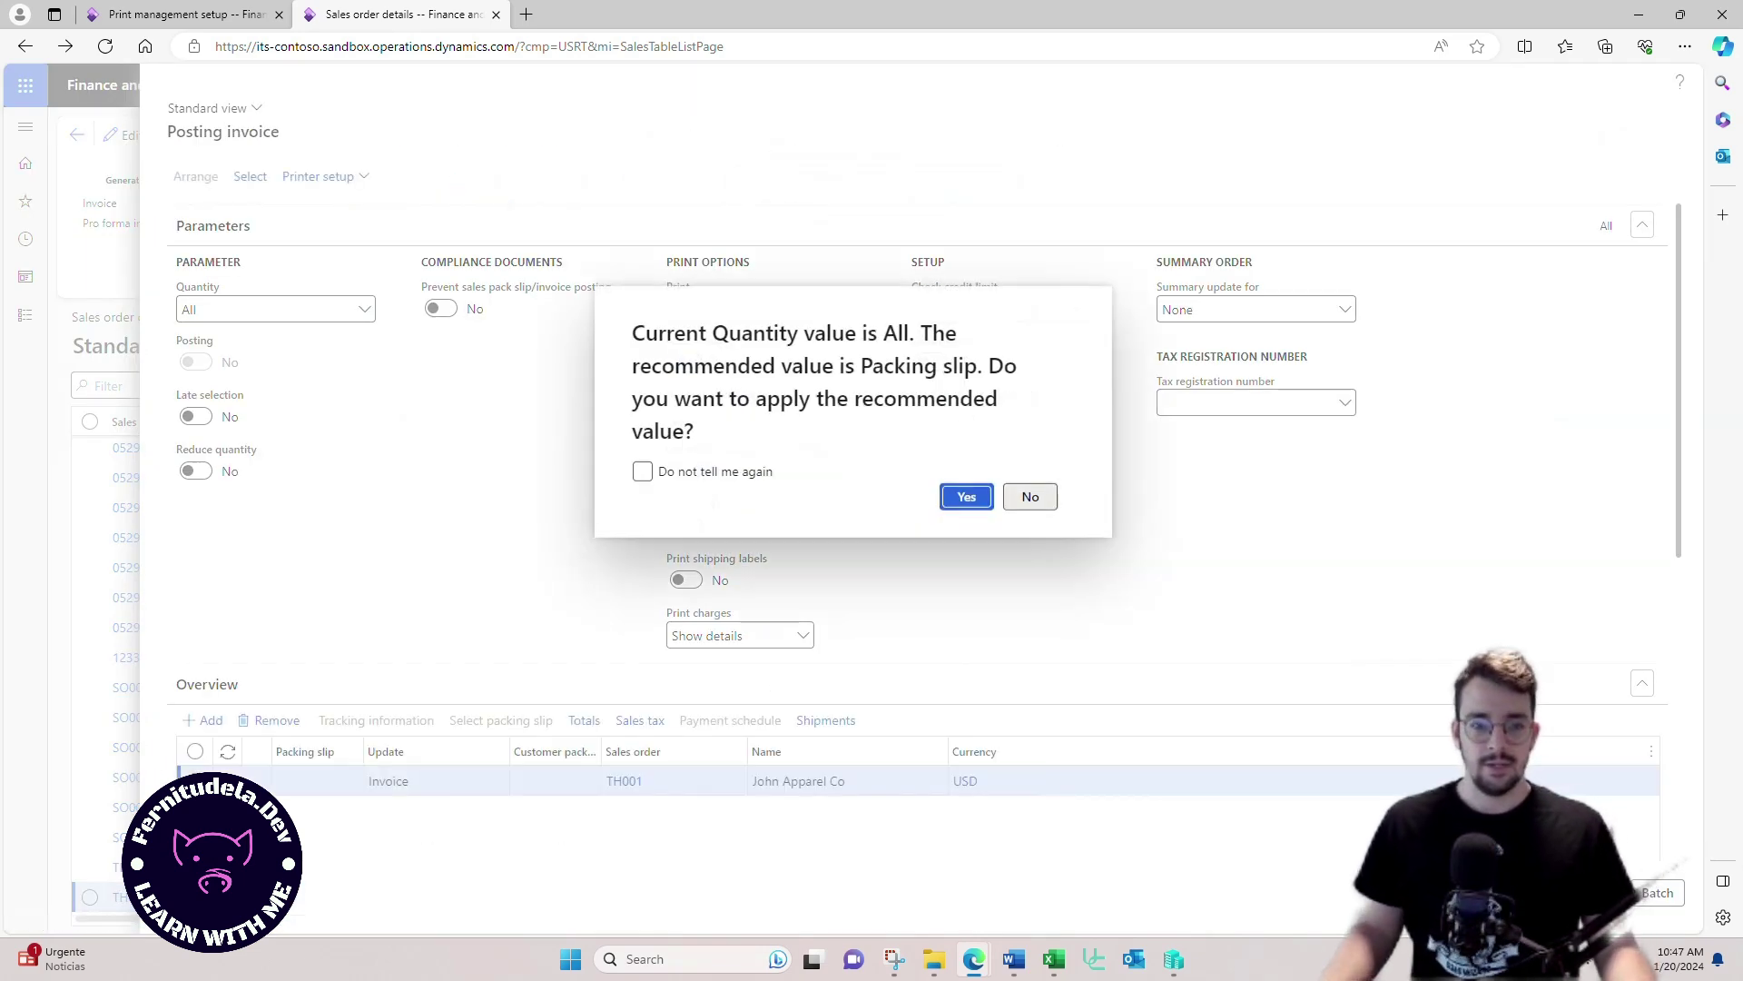
click(966, 496)
Step: Check the original customer invoice's report format in Print management setup, generate the pro forma invoice and examine its Blog and LinkedIn fields
click(184, 14)
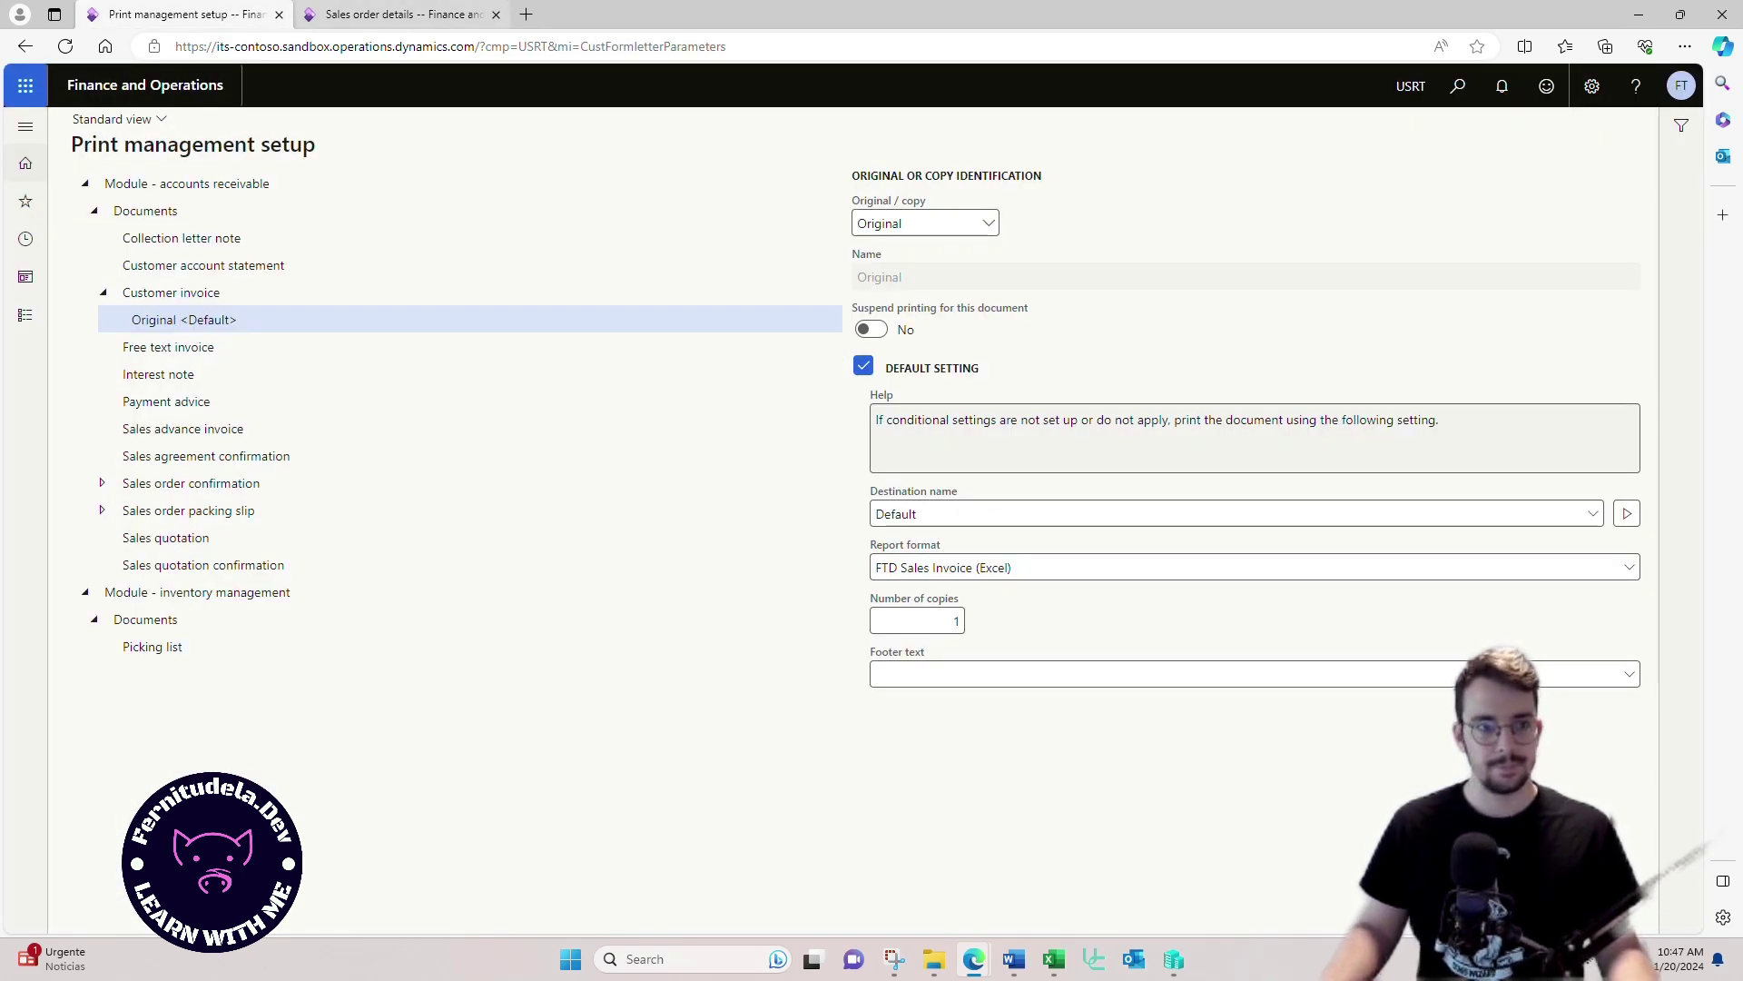
key(ctrl+Tab)
scroll(908, 499, down, 5)
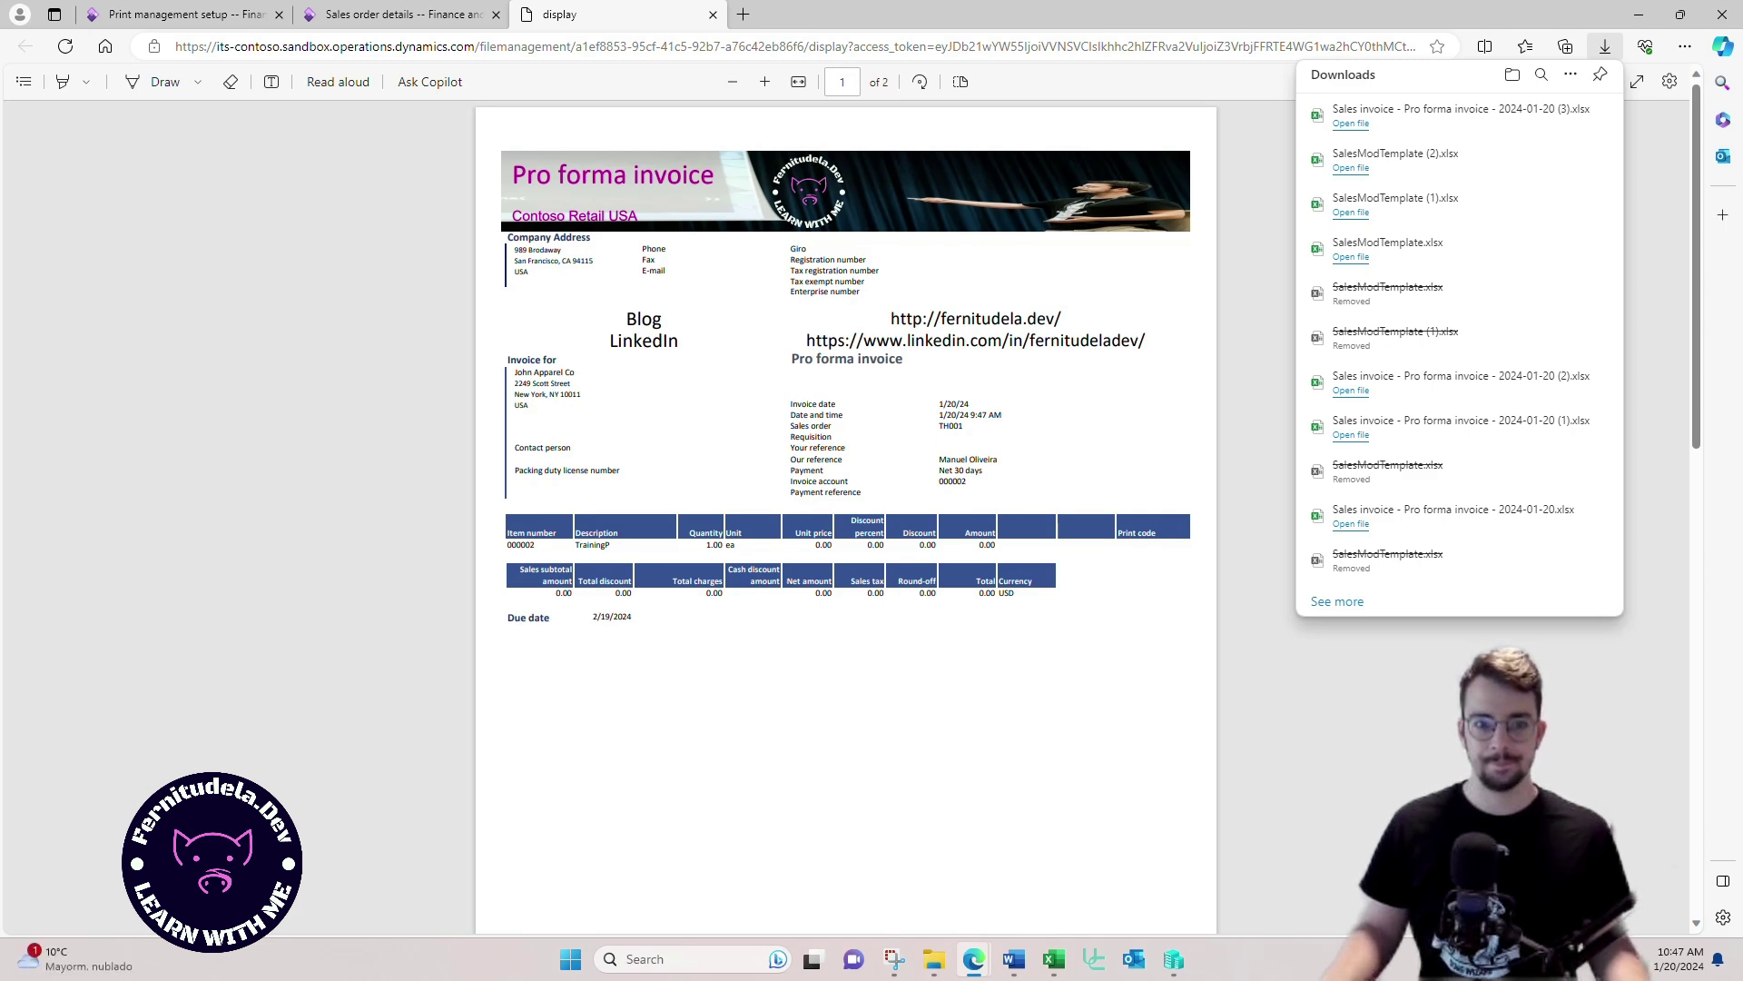
click(400, 15)
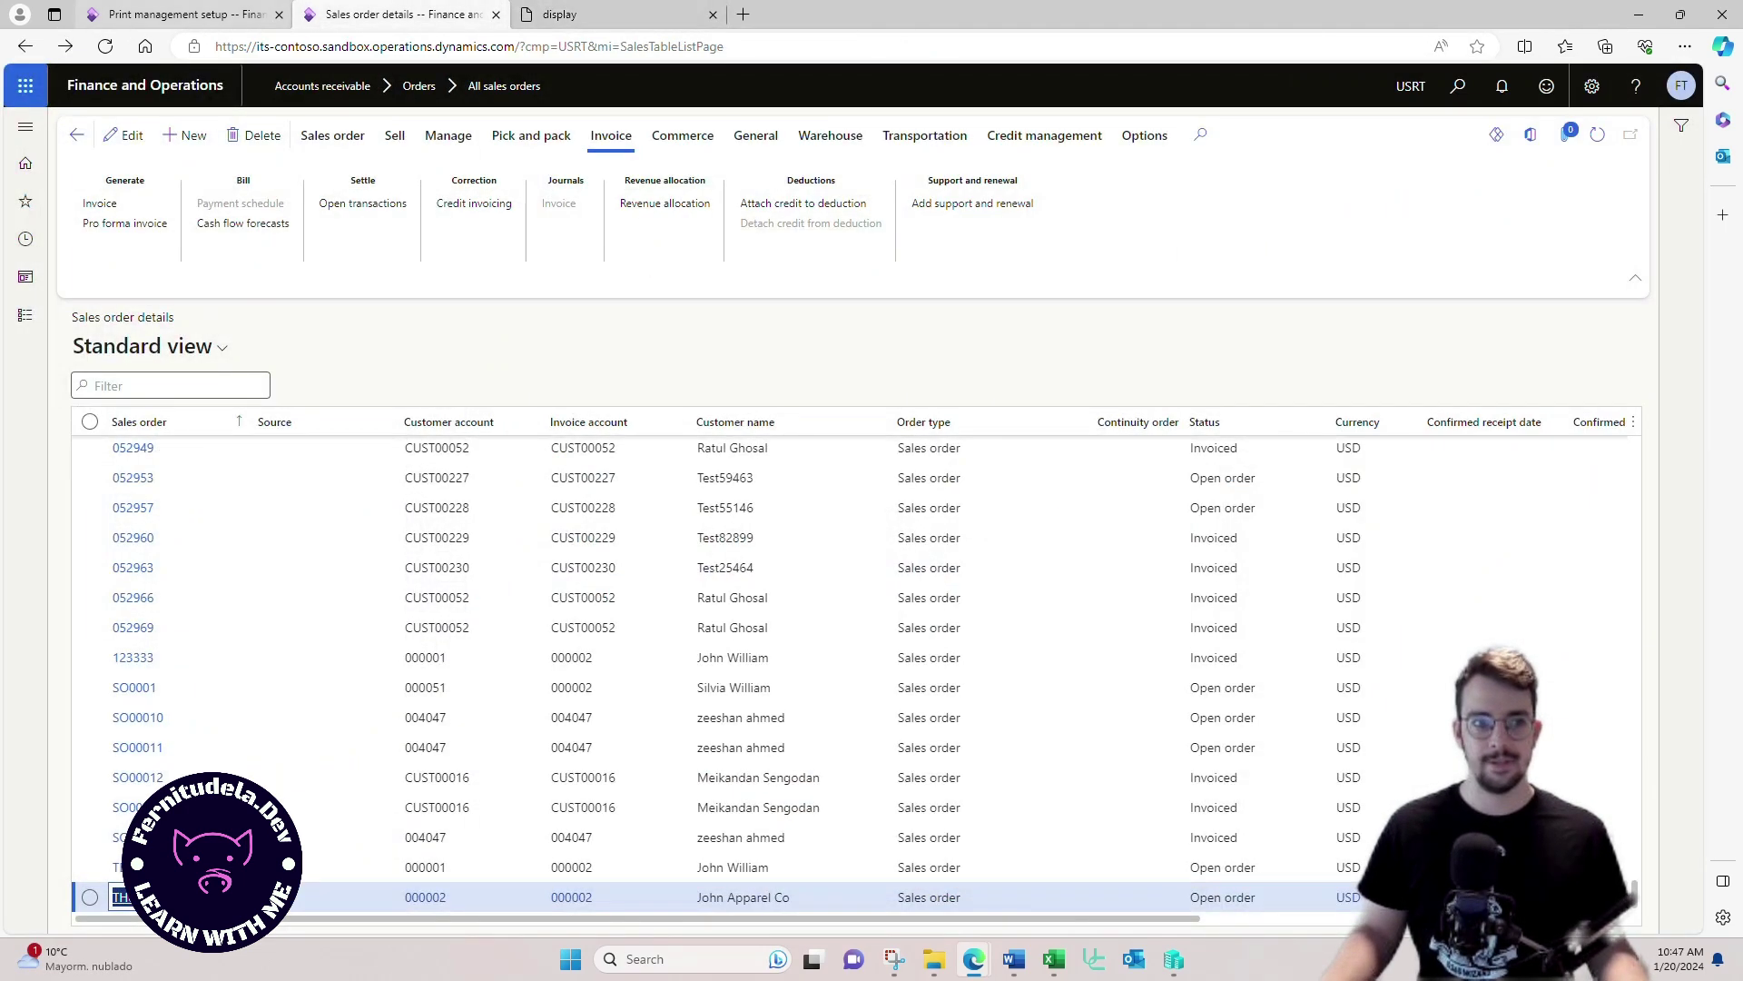
Step: Open the Default destination of the original customer invoice in Print management setup, and examine both pages of the generated pro forma invoice
click(182, 14)
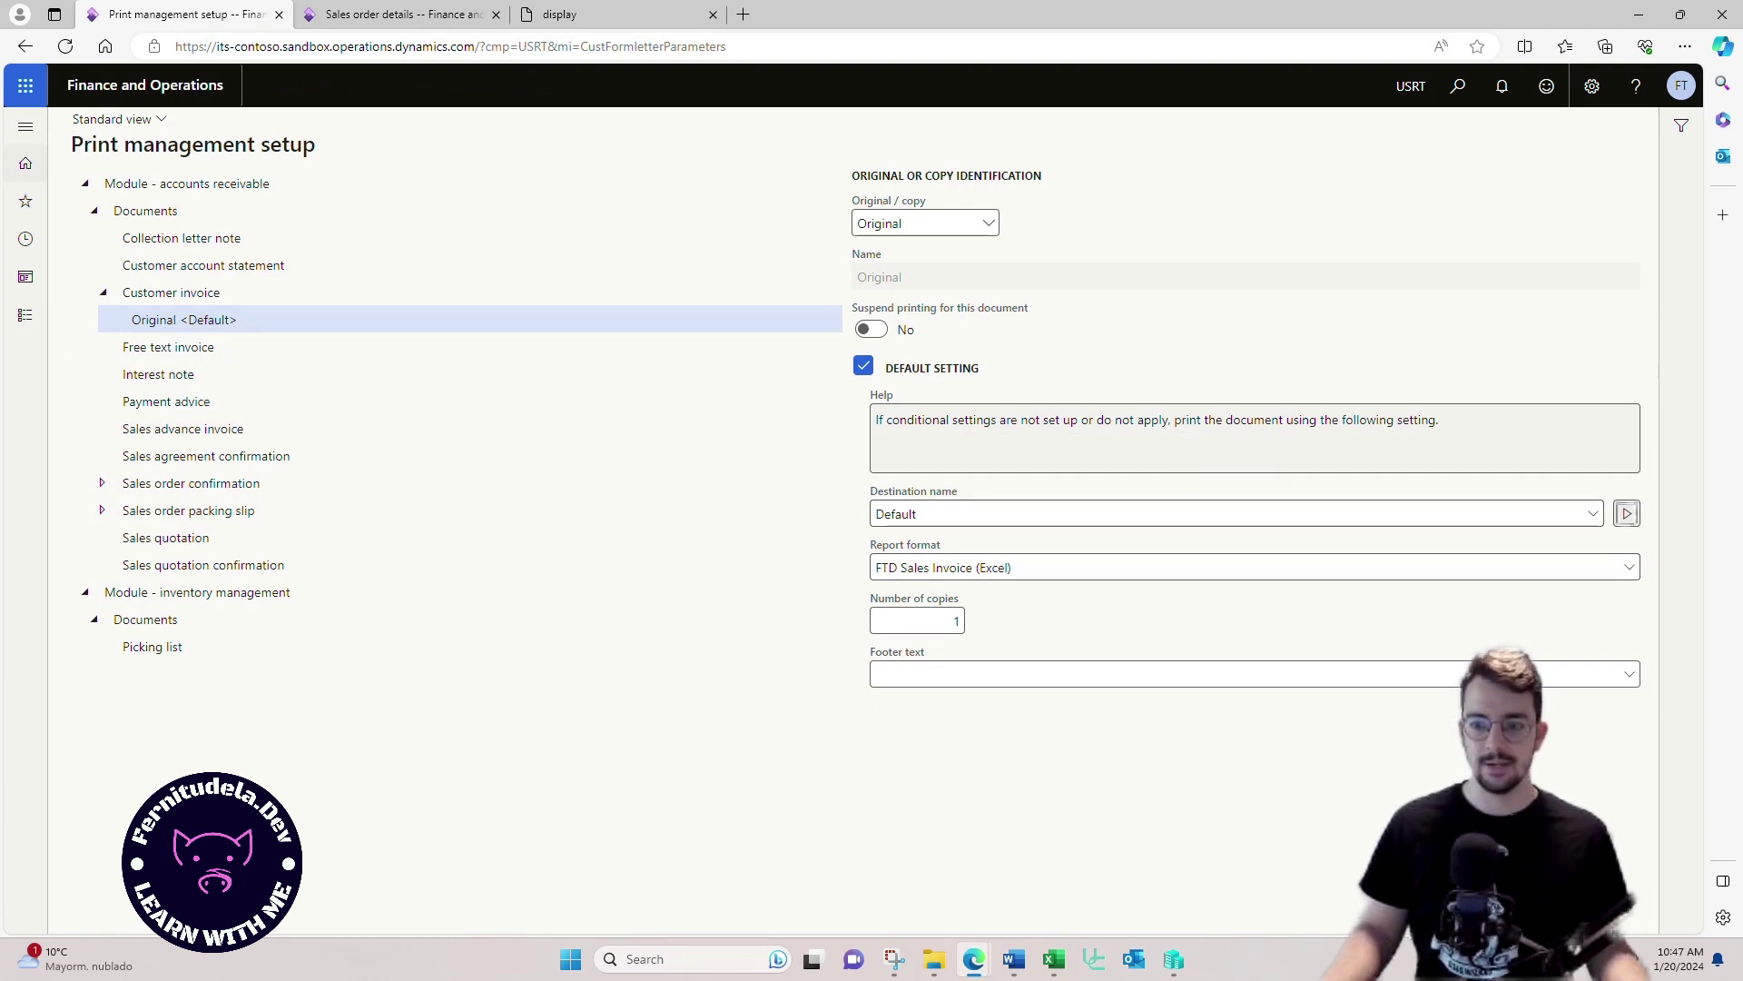
click(1626, 512)
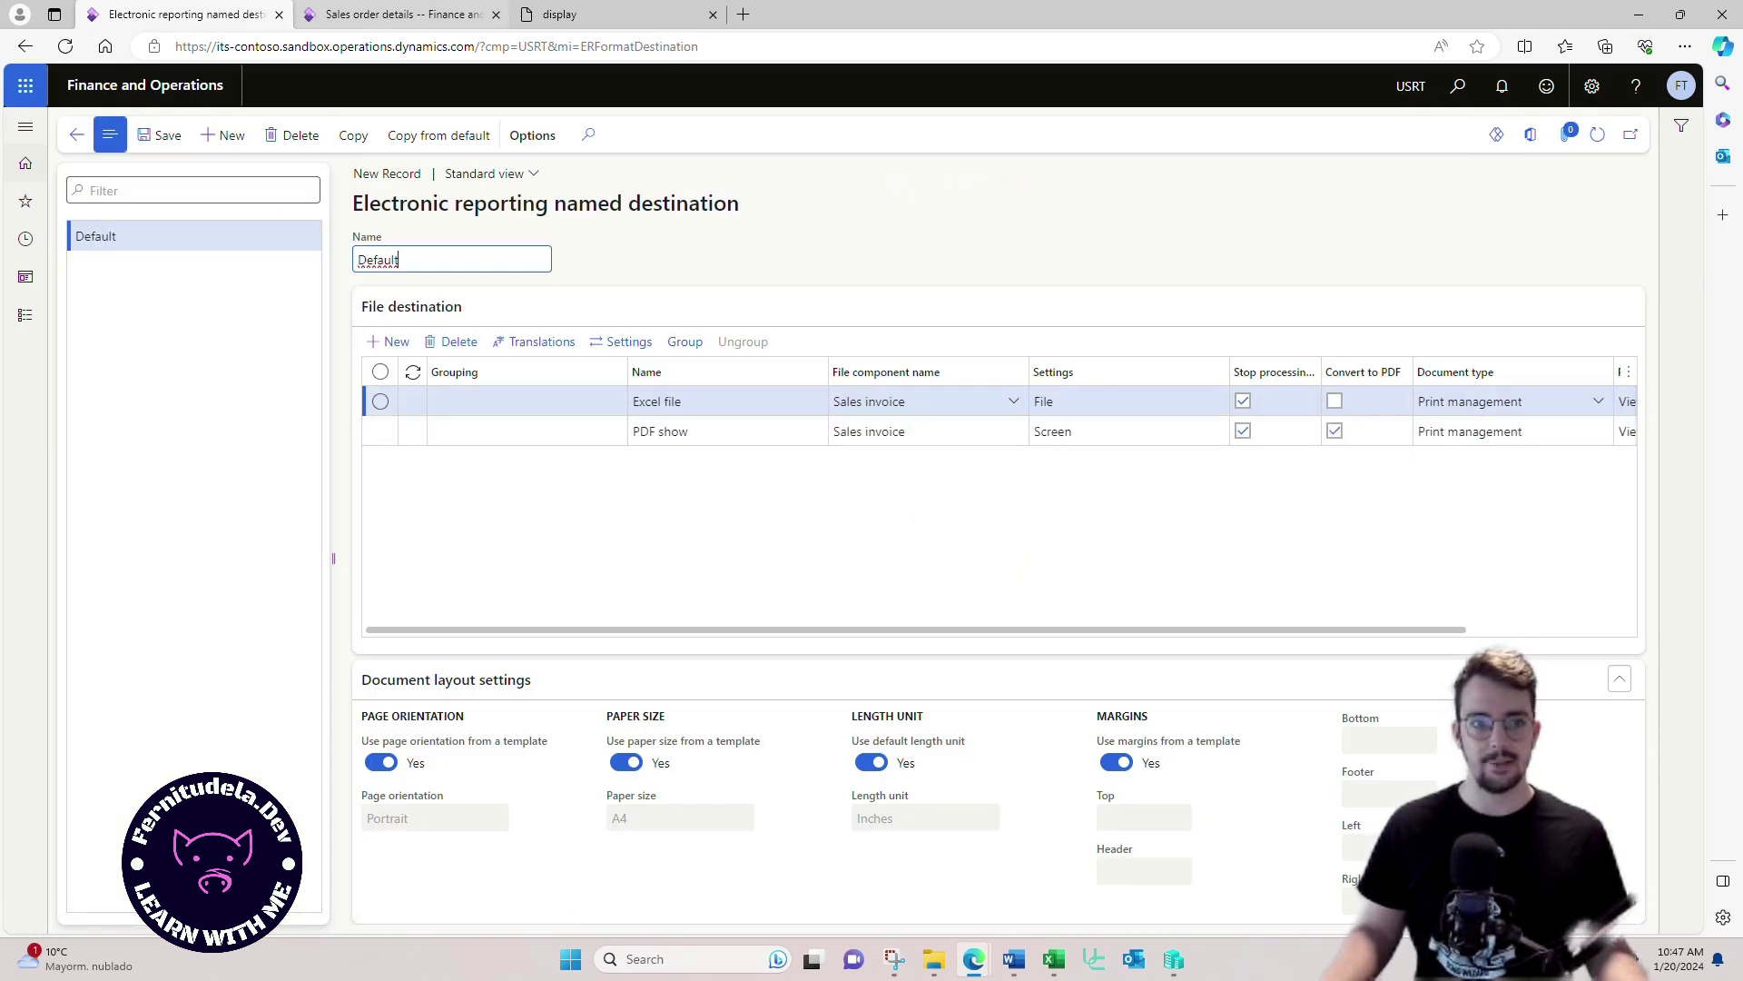
click(614, 13)
scroll(845, 518, down, 10)
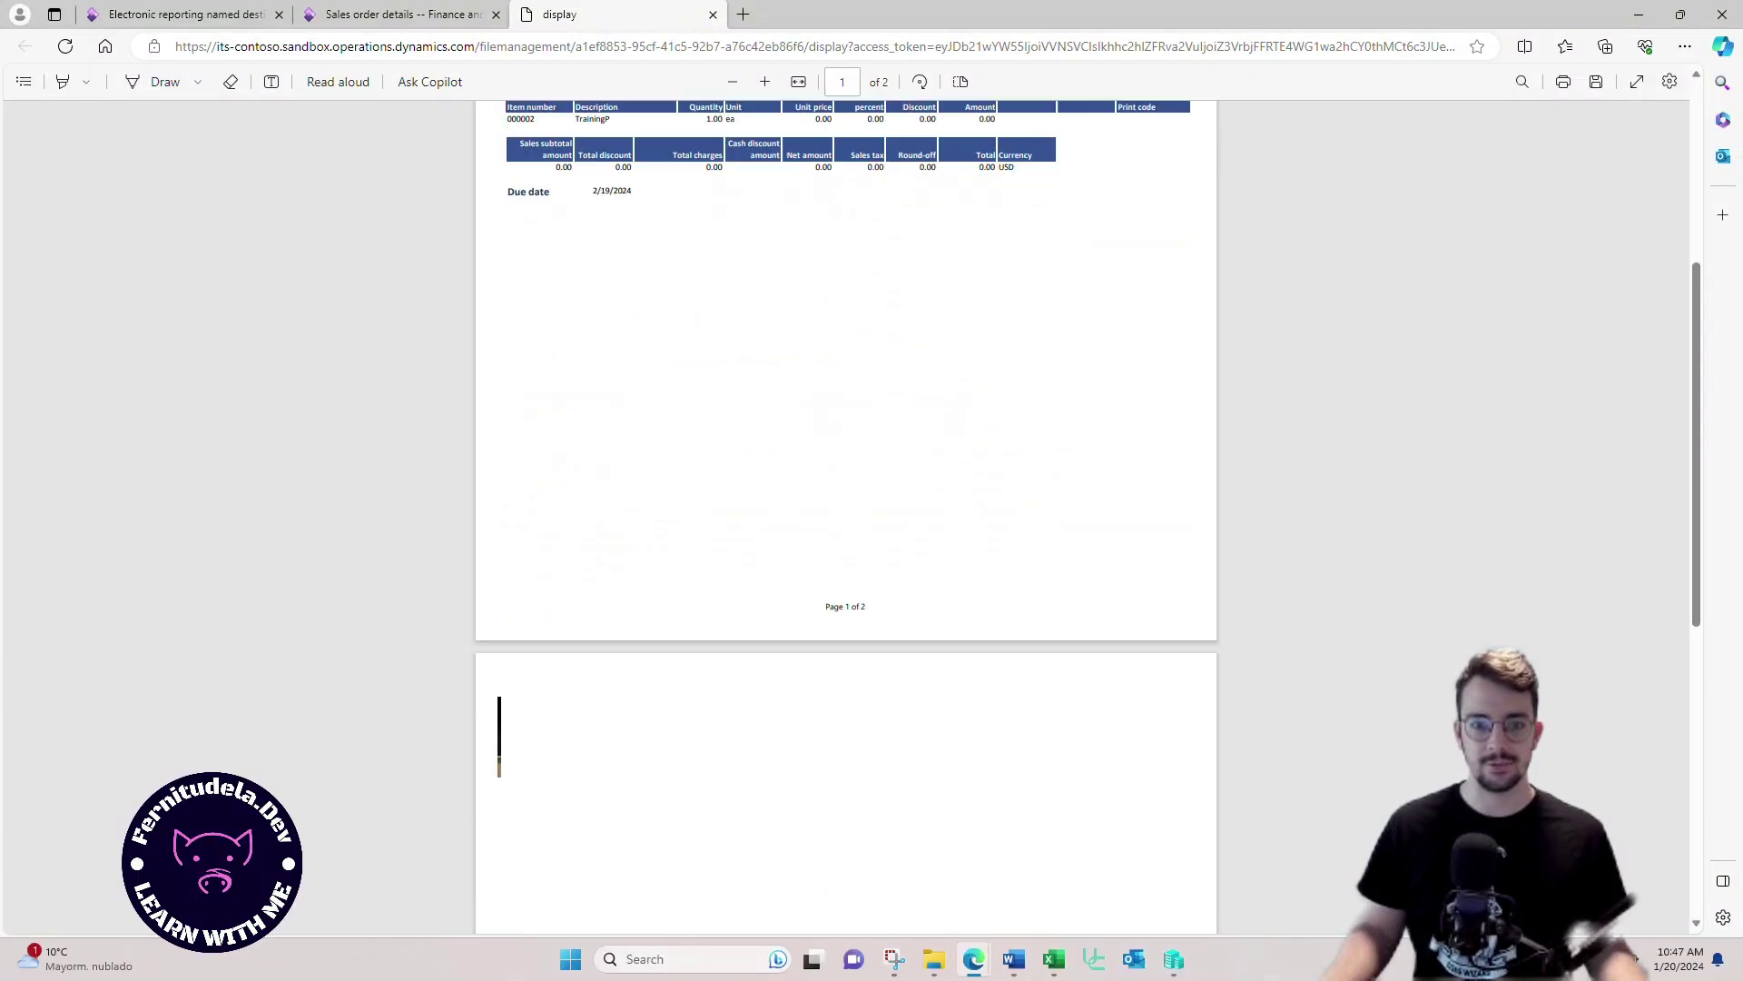
scroll(845, 518, up, 10)
scroll(845, 518, down, 10)
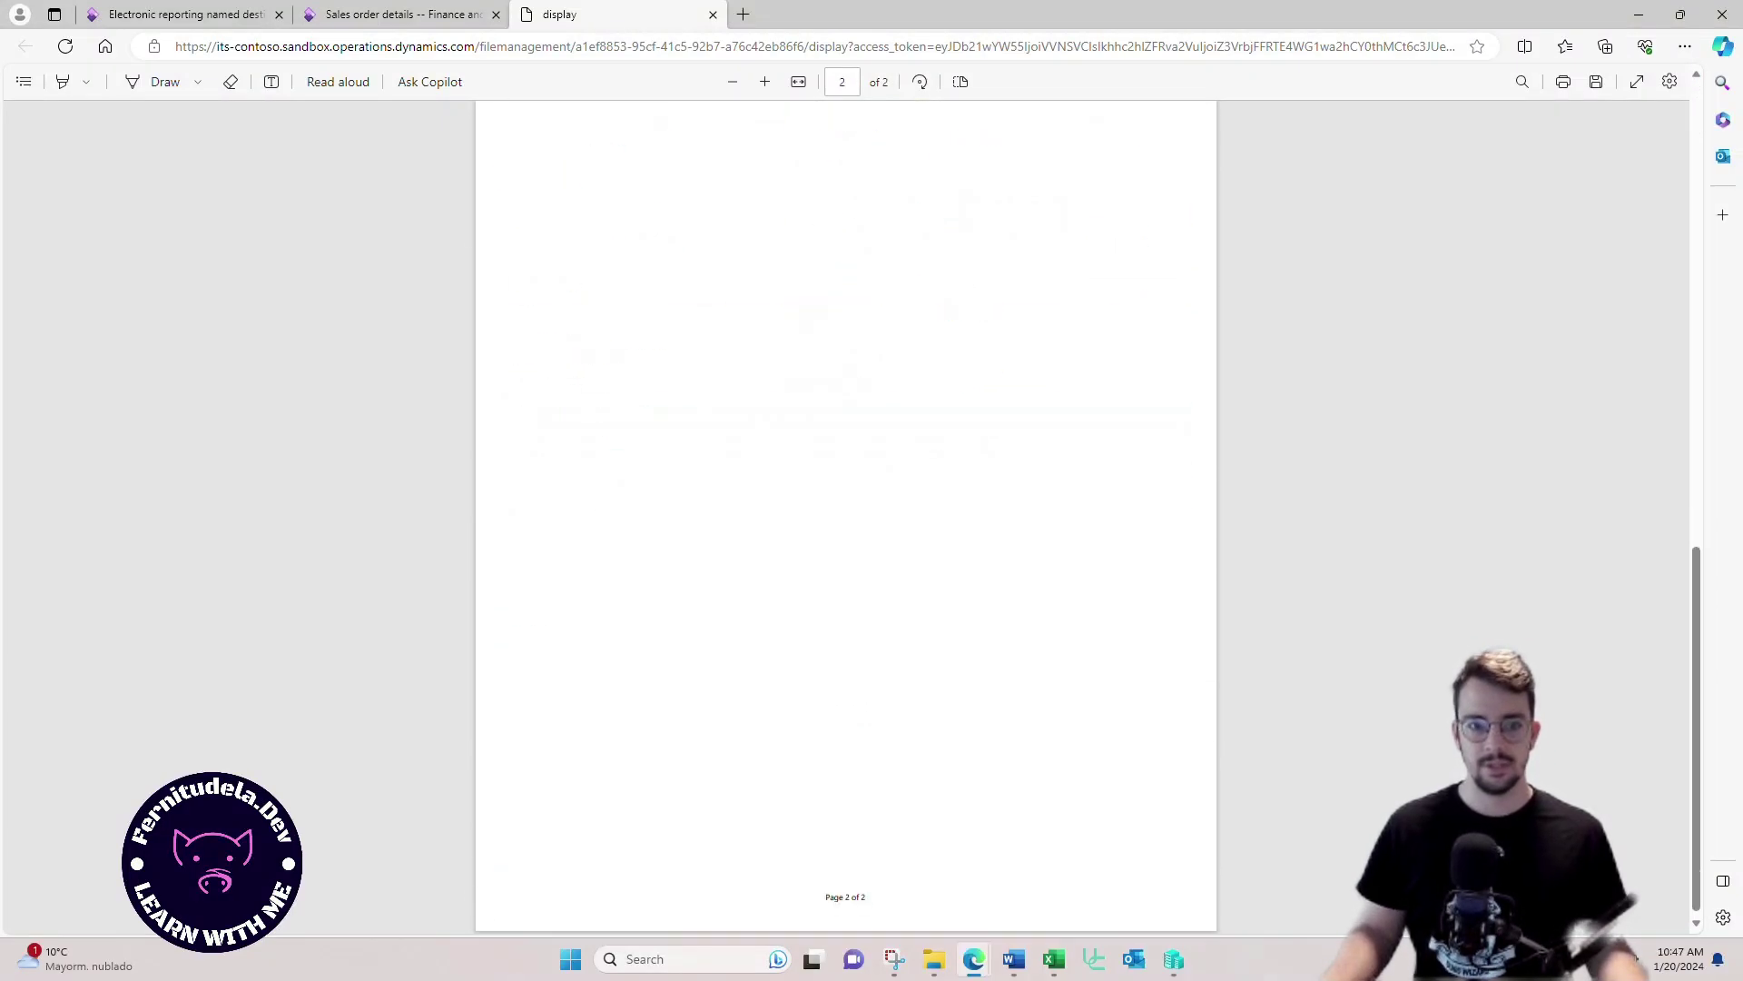
scroll(845, 518, up, 10)
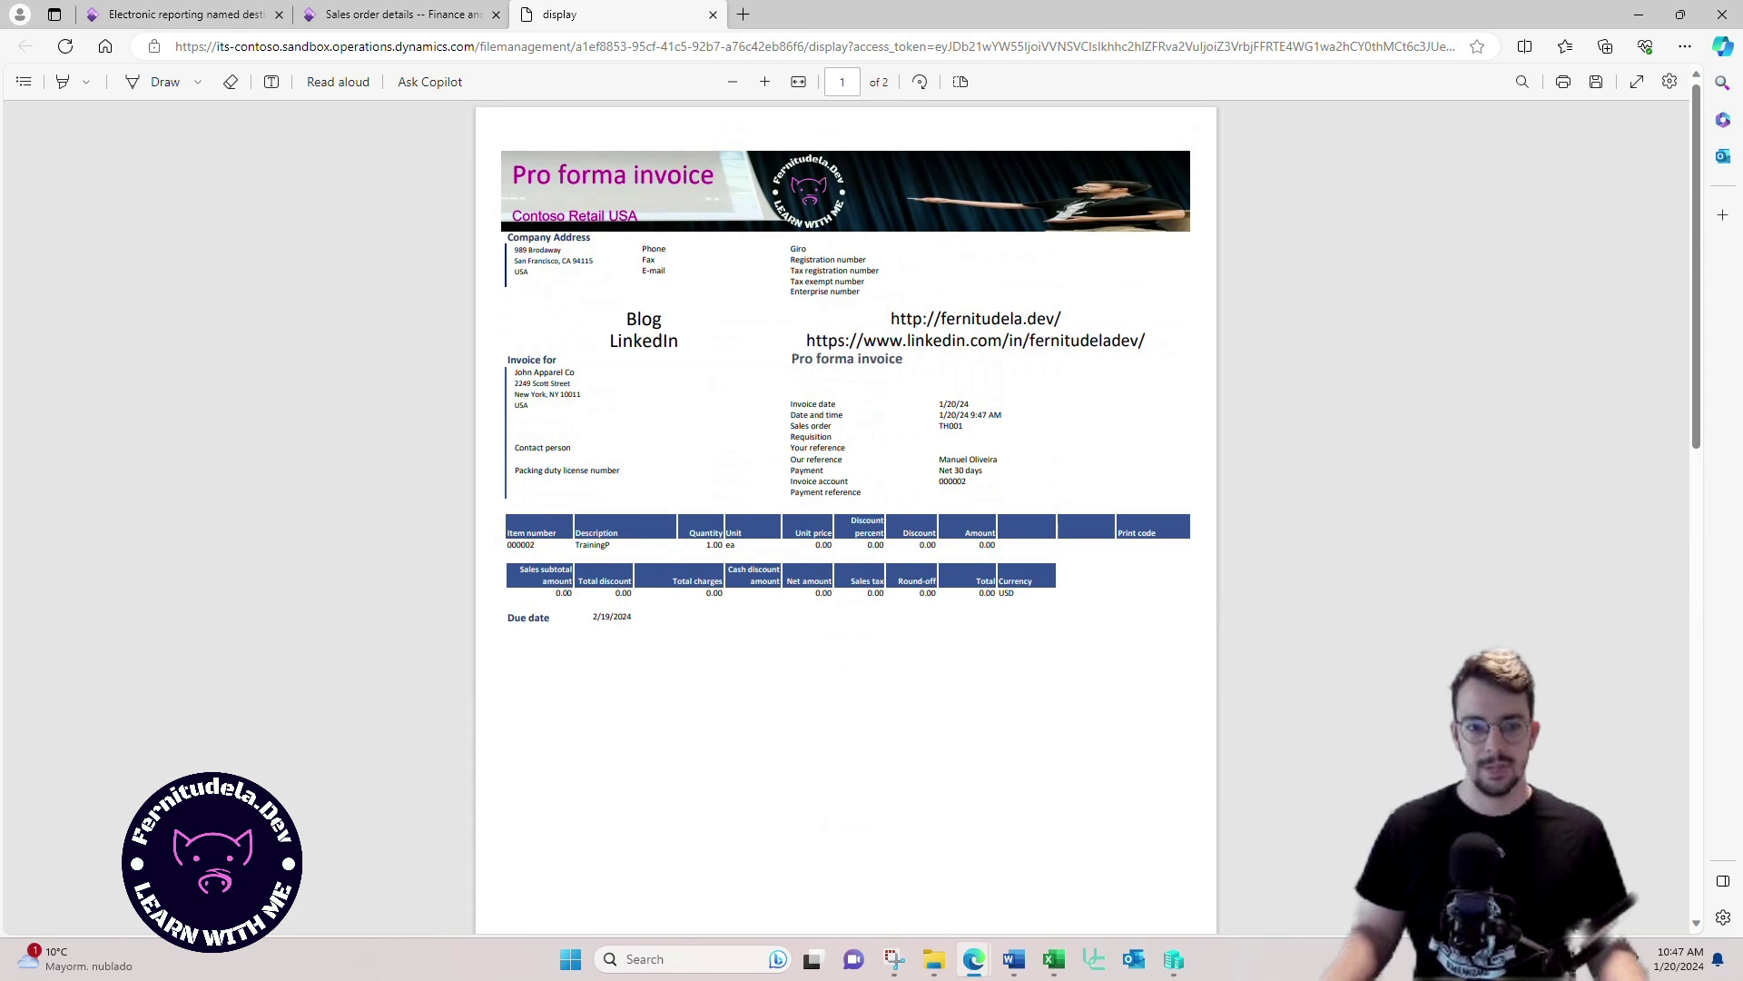
scroll(845, 517, down, 10)
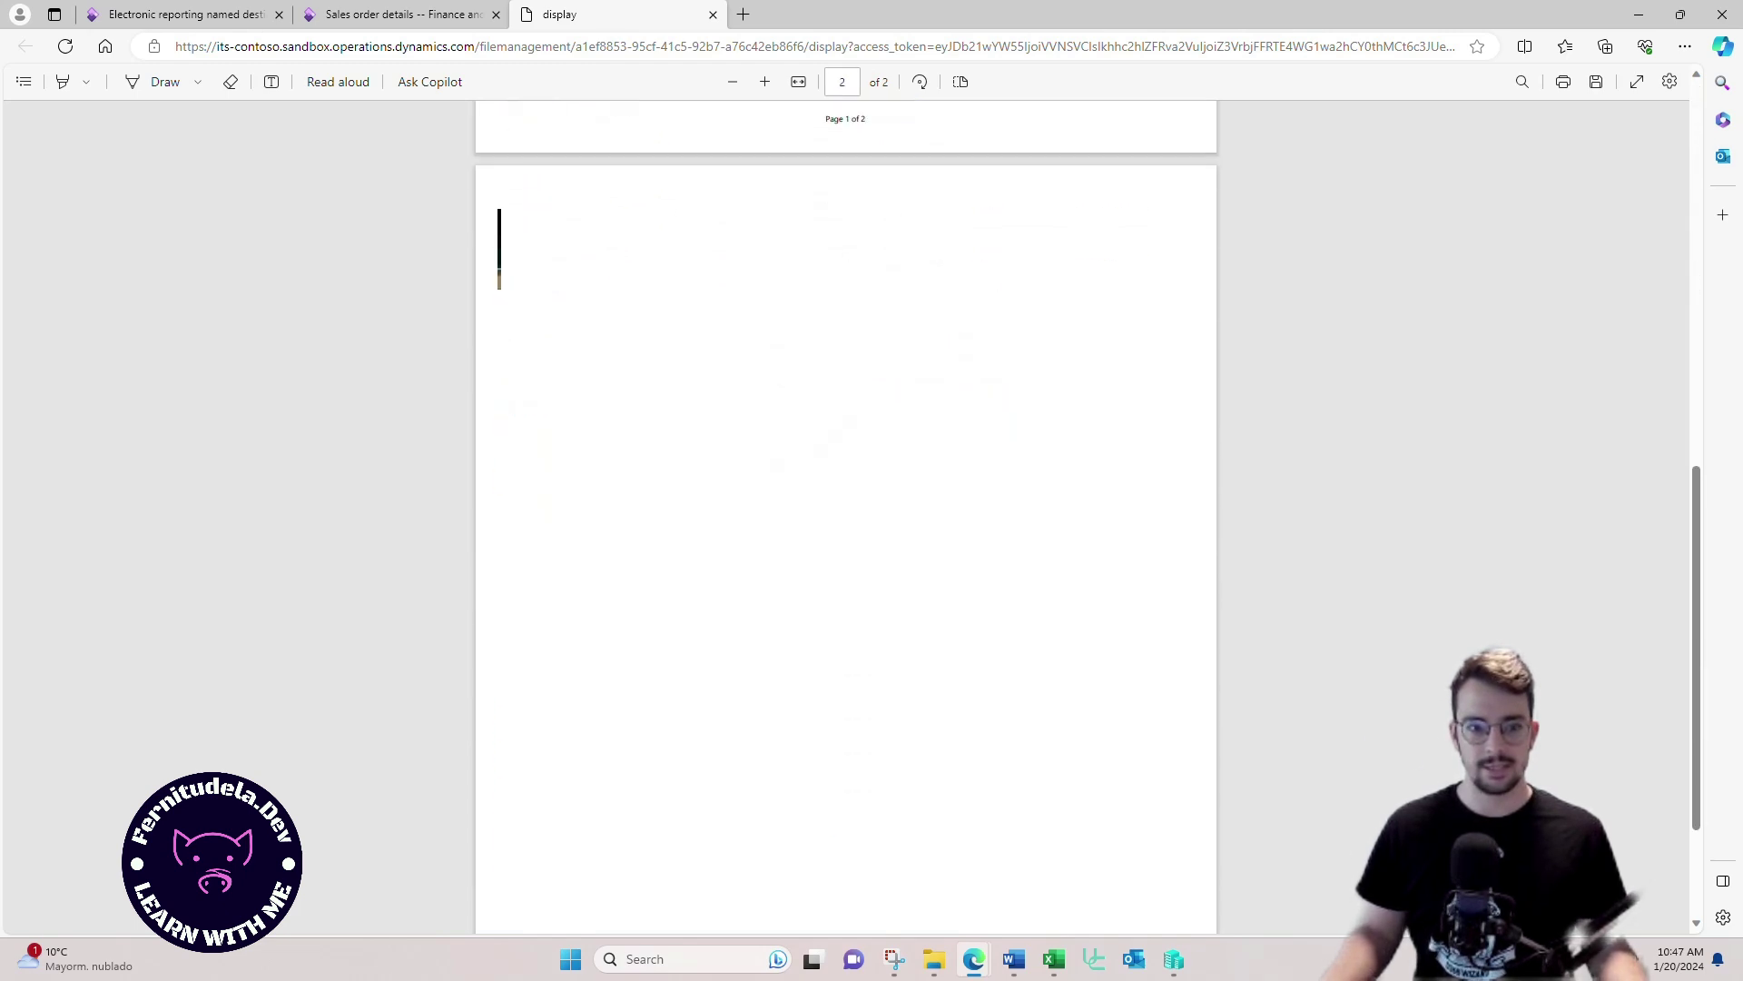
scroll(846, 518, up, 10)
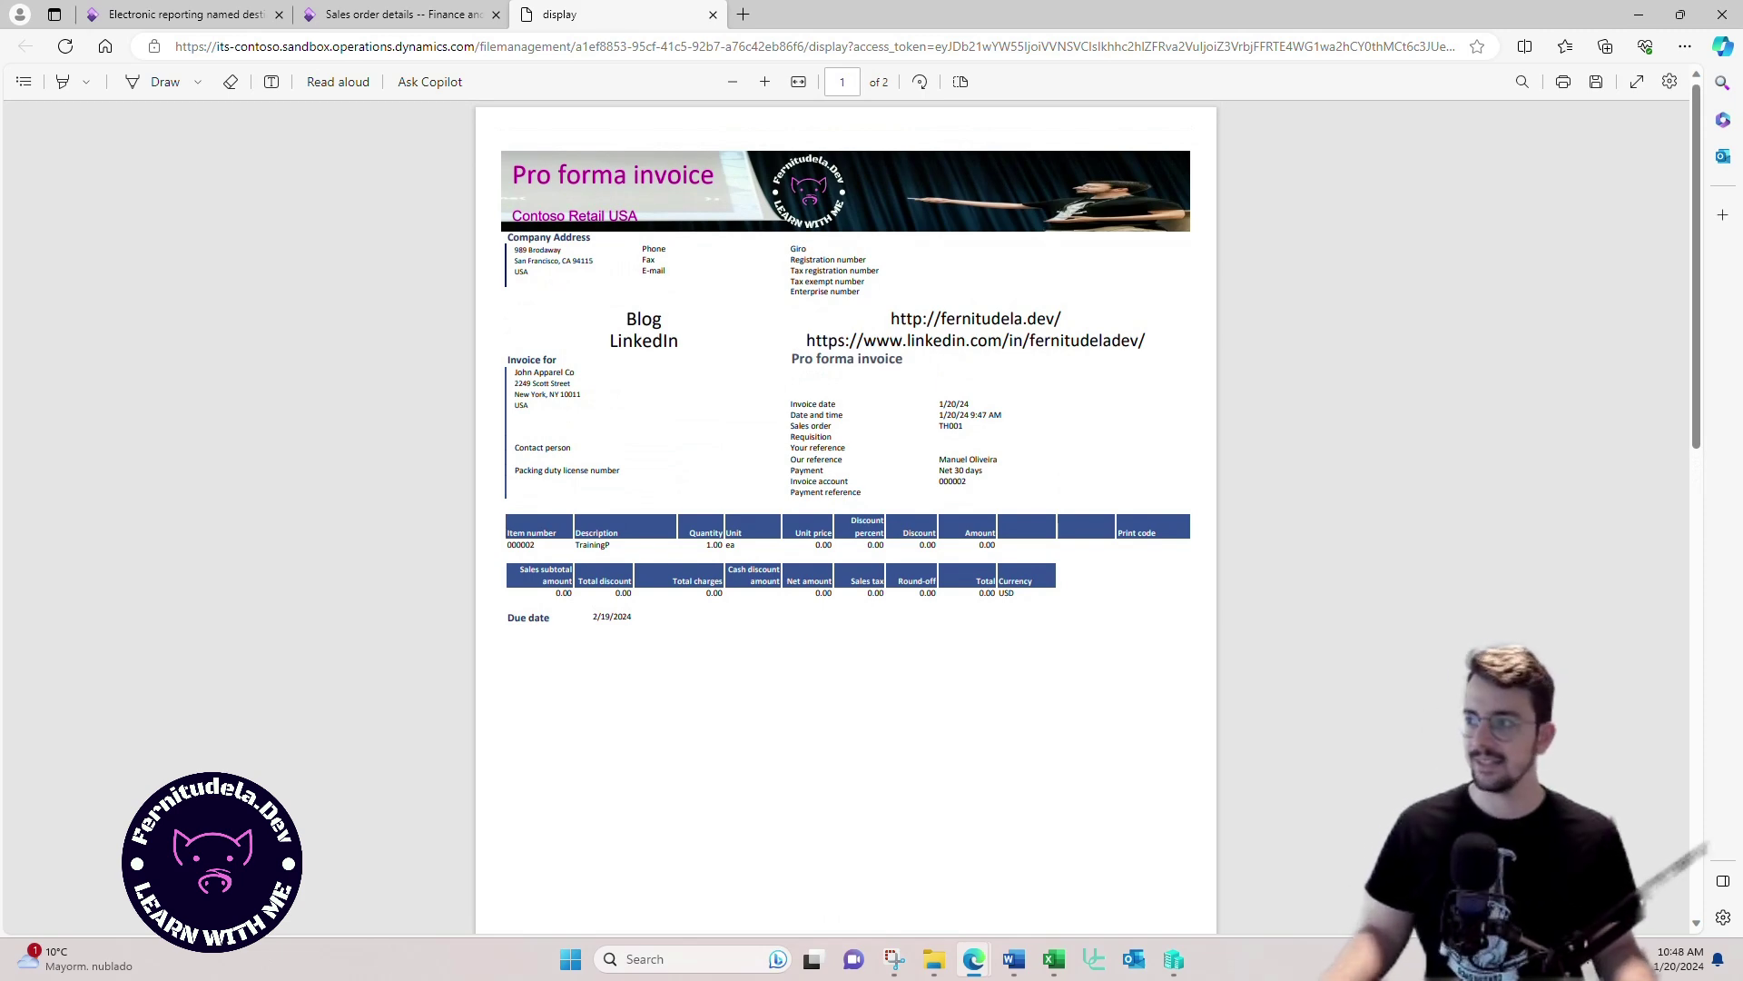
Step: Switch to the SalesModTemplate (2) workbook in Excel and set its paper size to A4
key(alt+Tab)
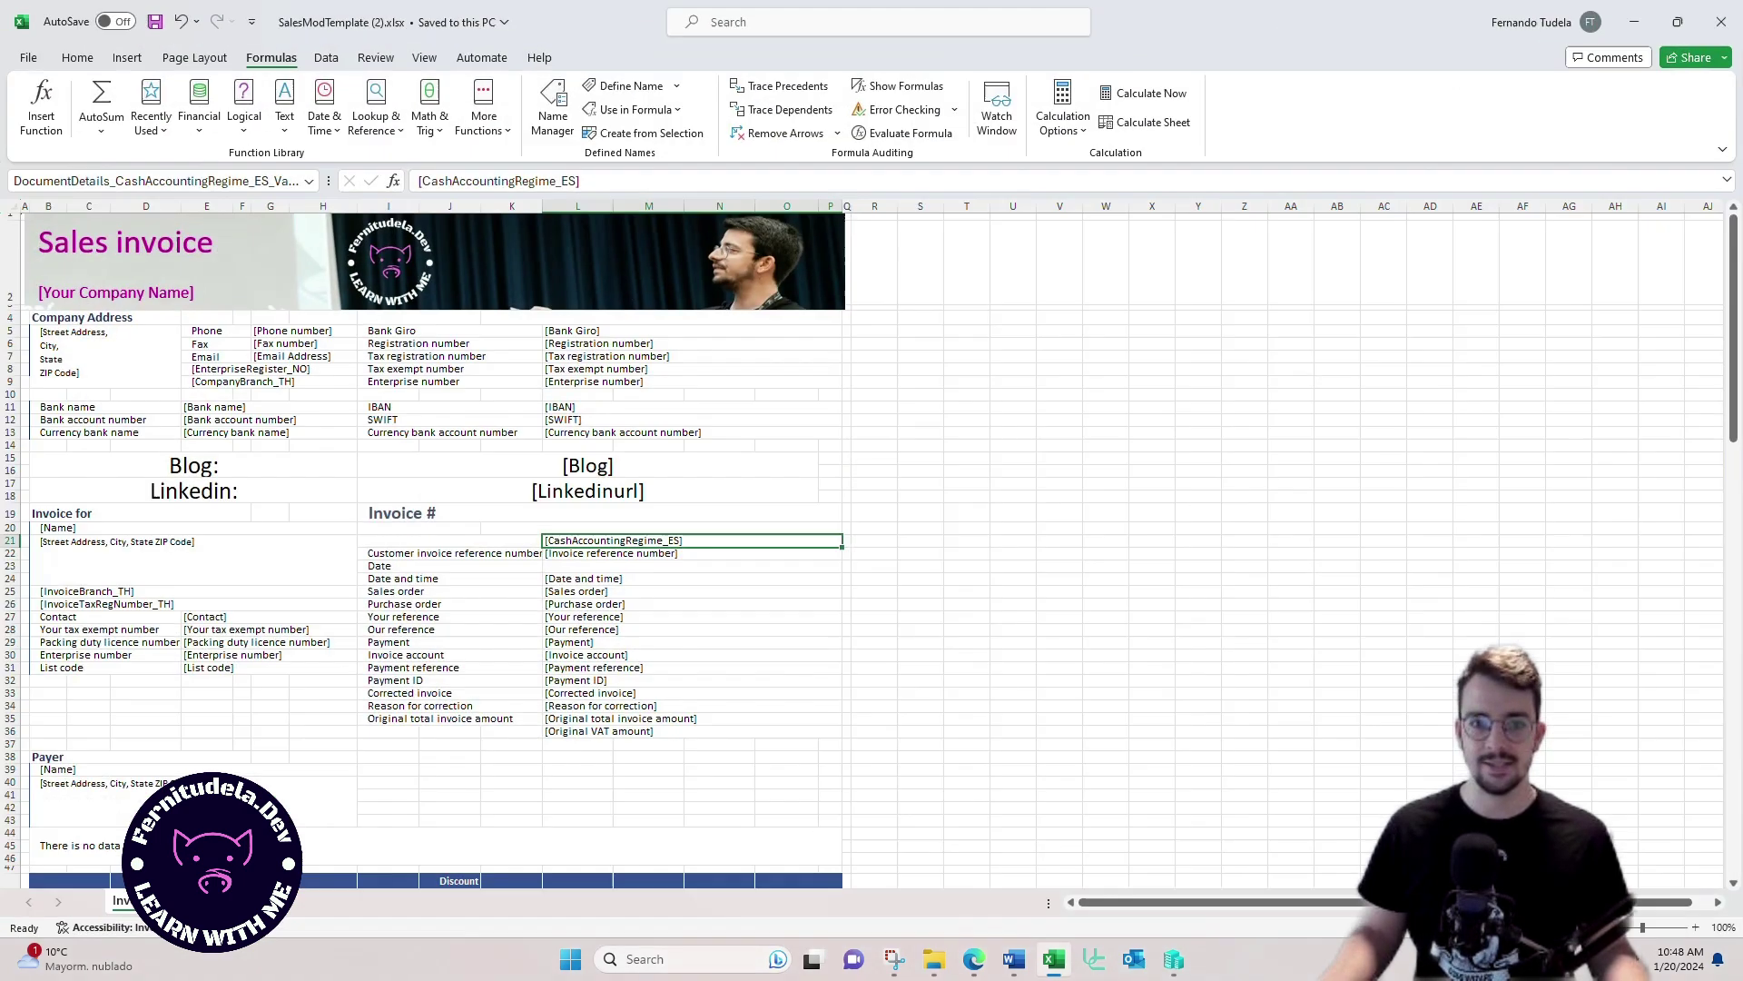
click(544, 262)
click(596, 369)
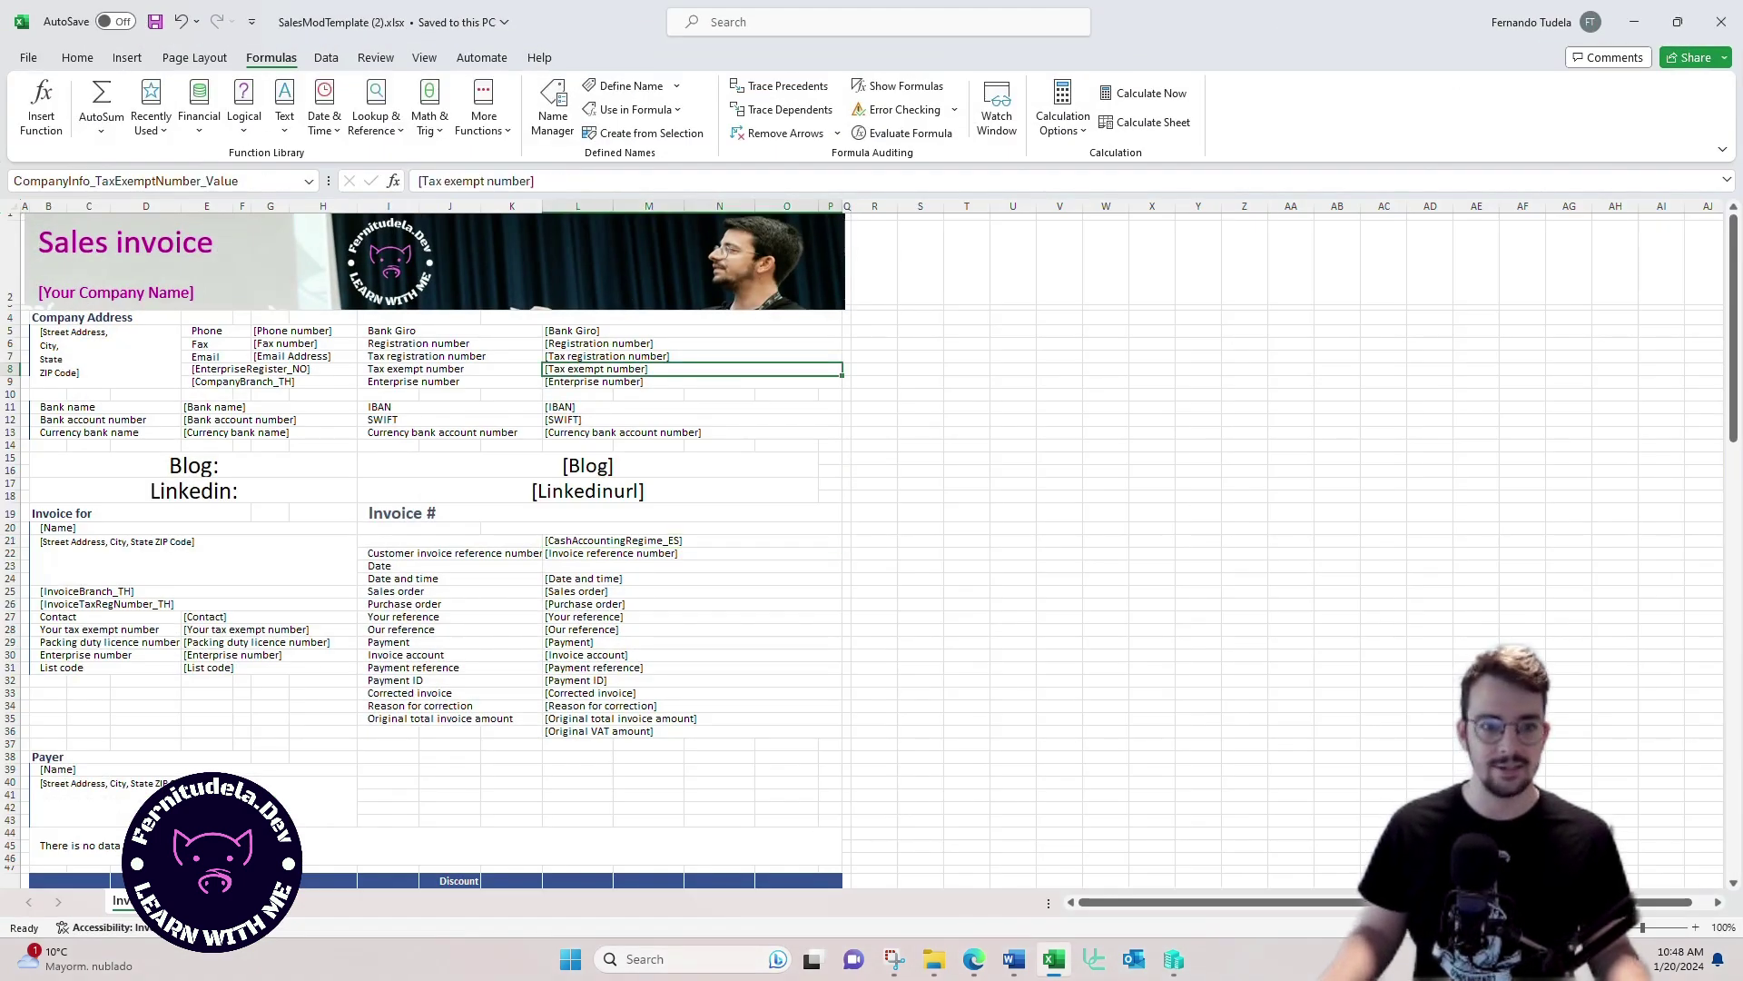
click(545, 262)
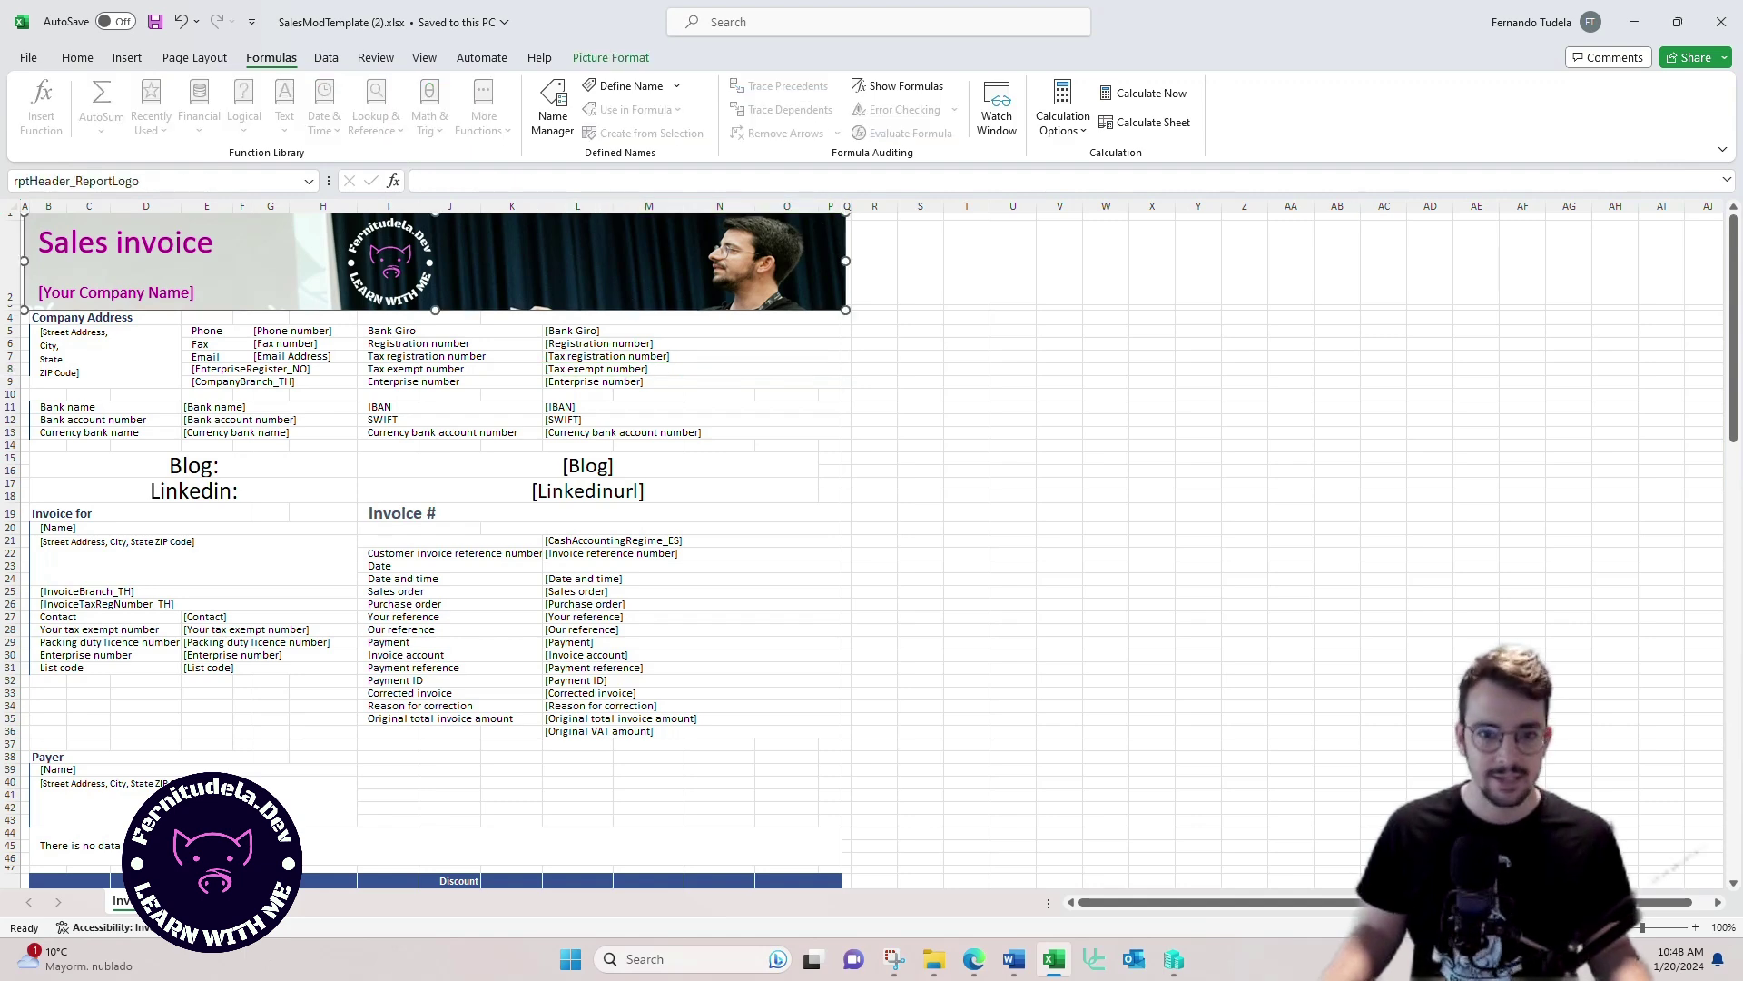
click(966, 394)
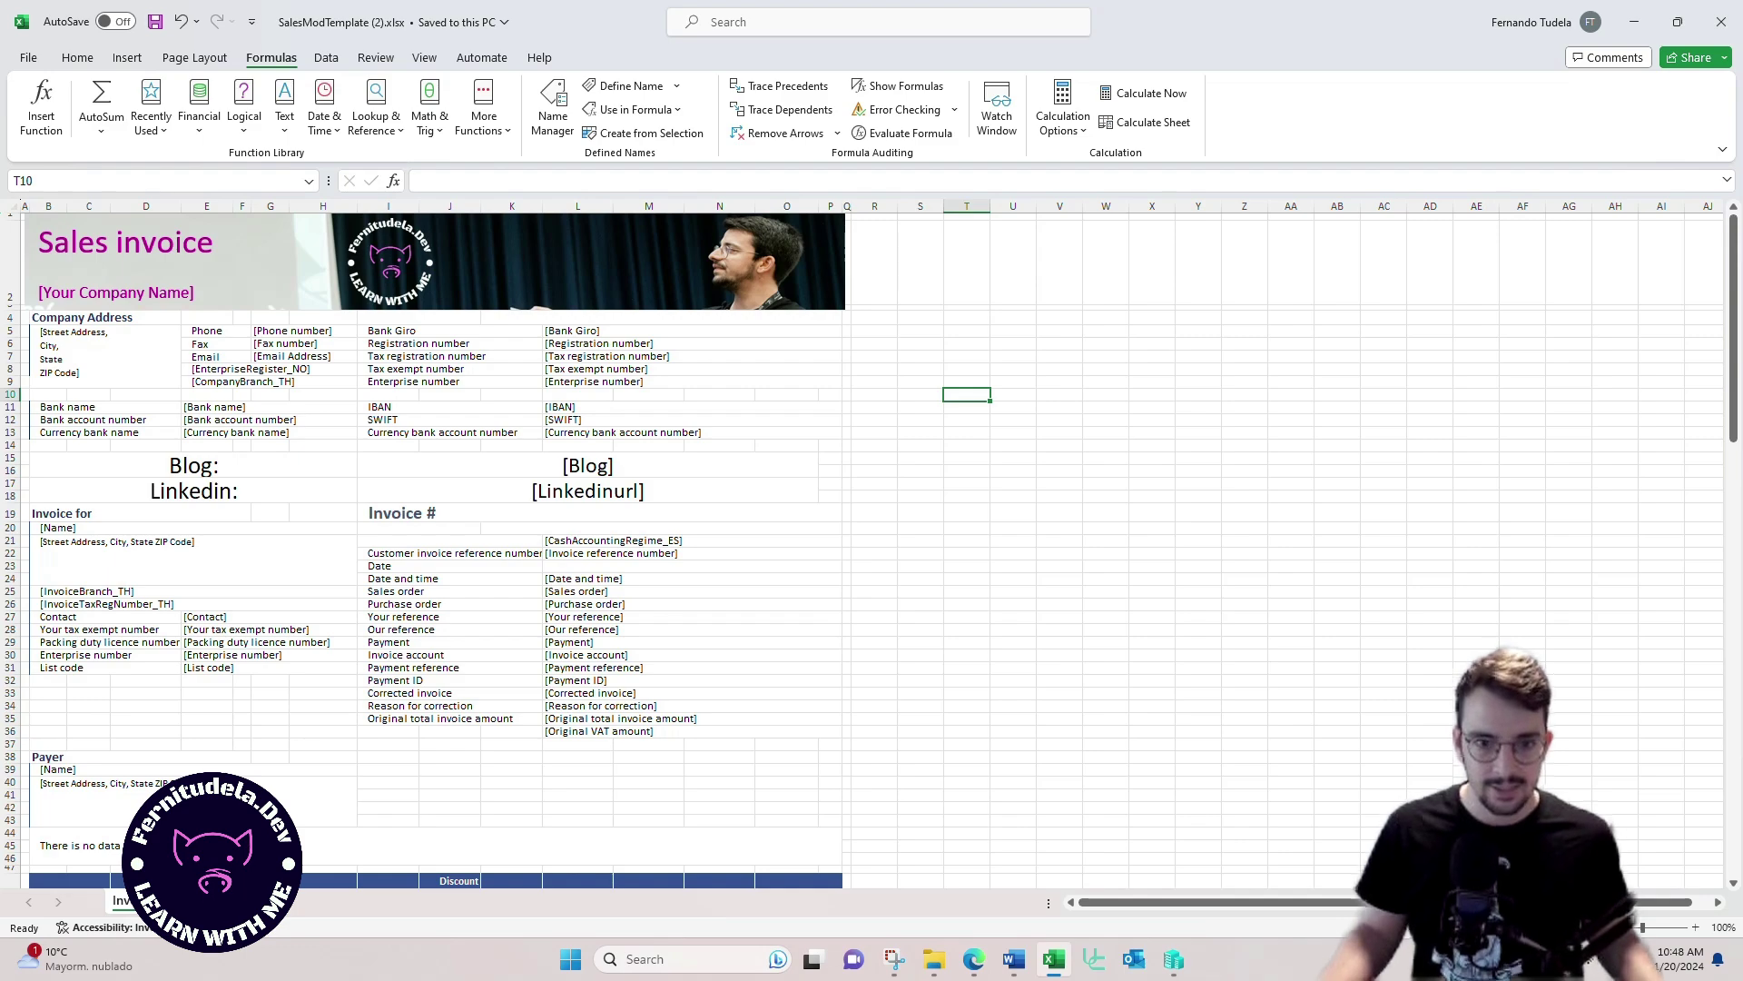
scroll(862, 545, up, 2)
scroll(862, 545, down, 3)
scroll(862, 544, up, 1)
click(545, 344)
click(195, 57)
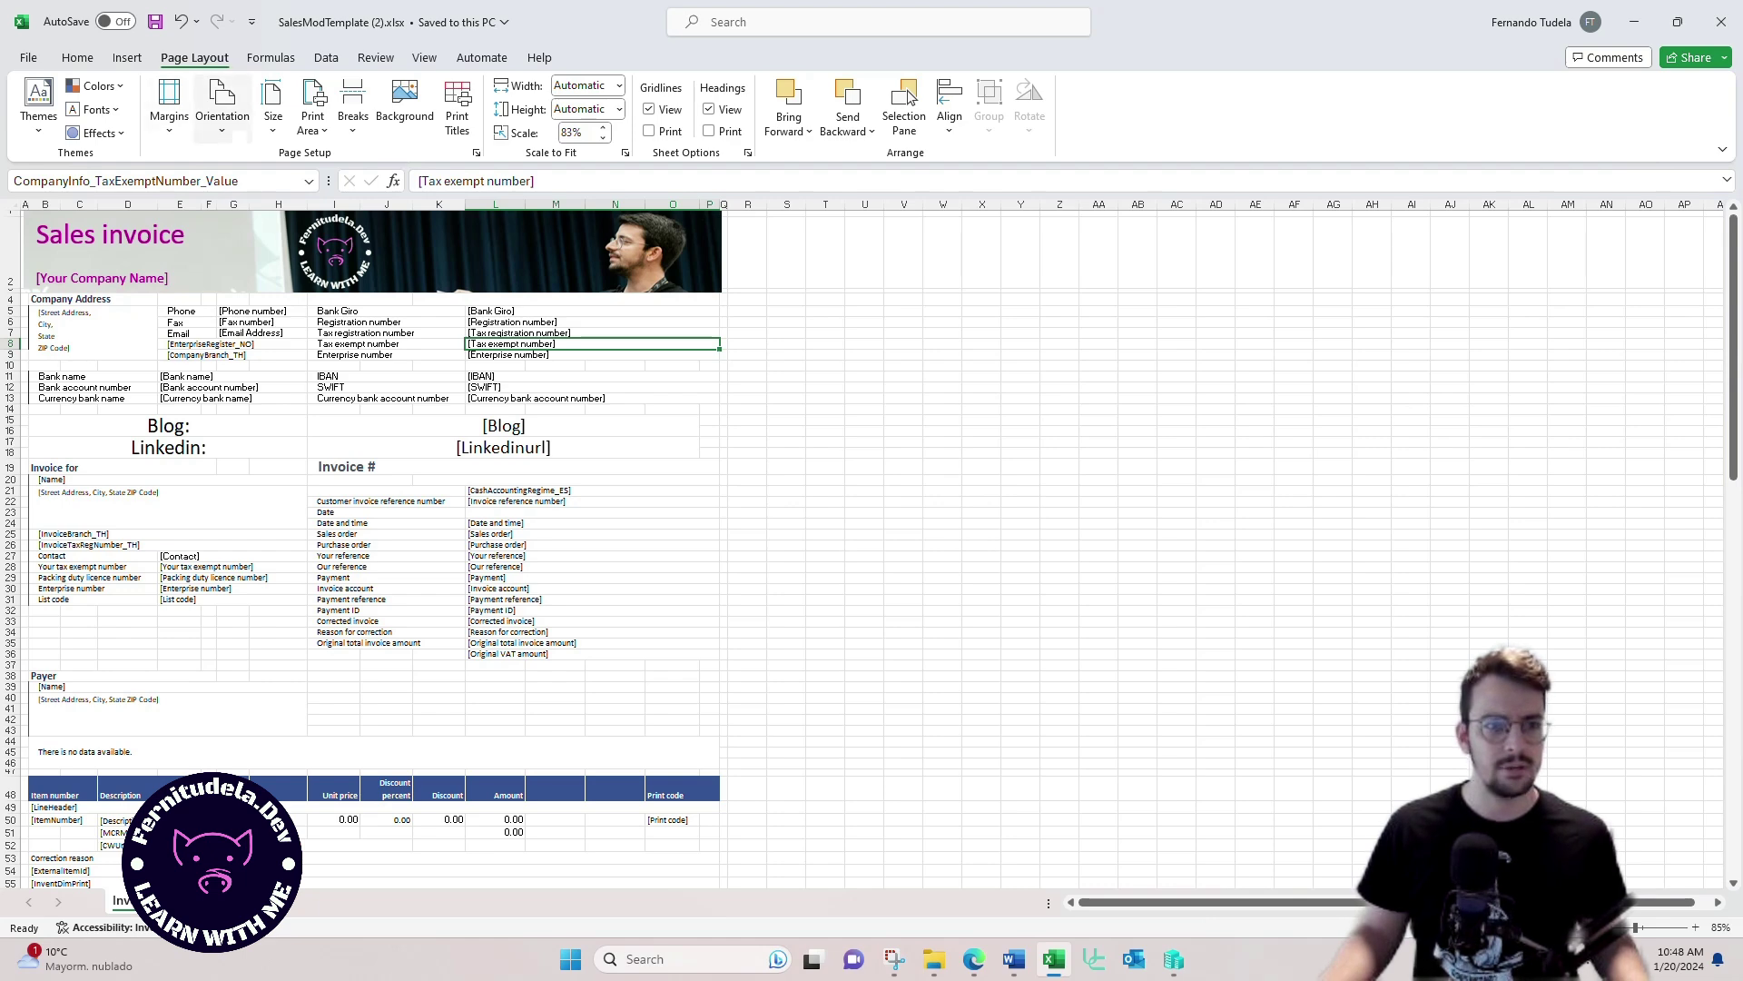
click(272, 104)
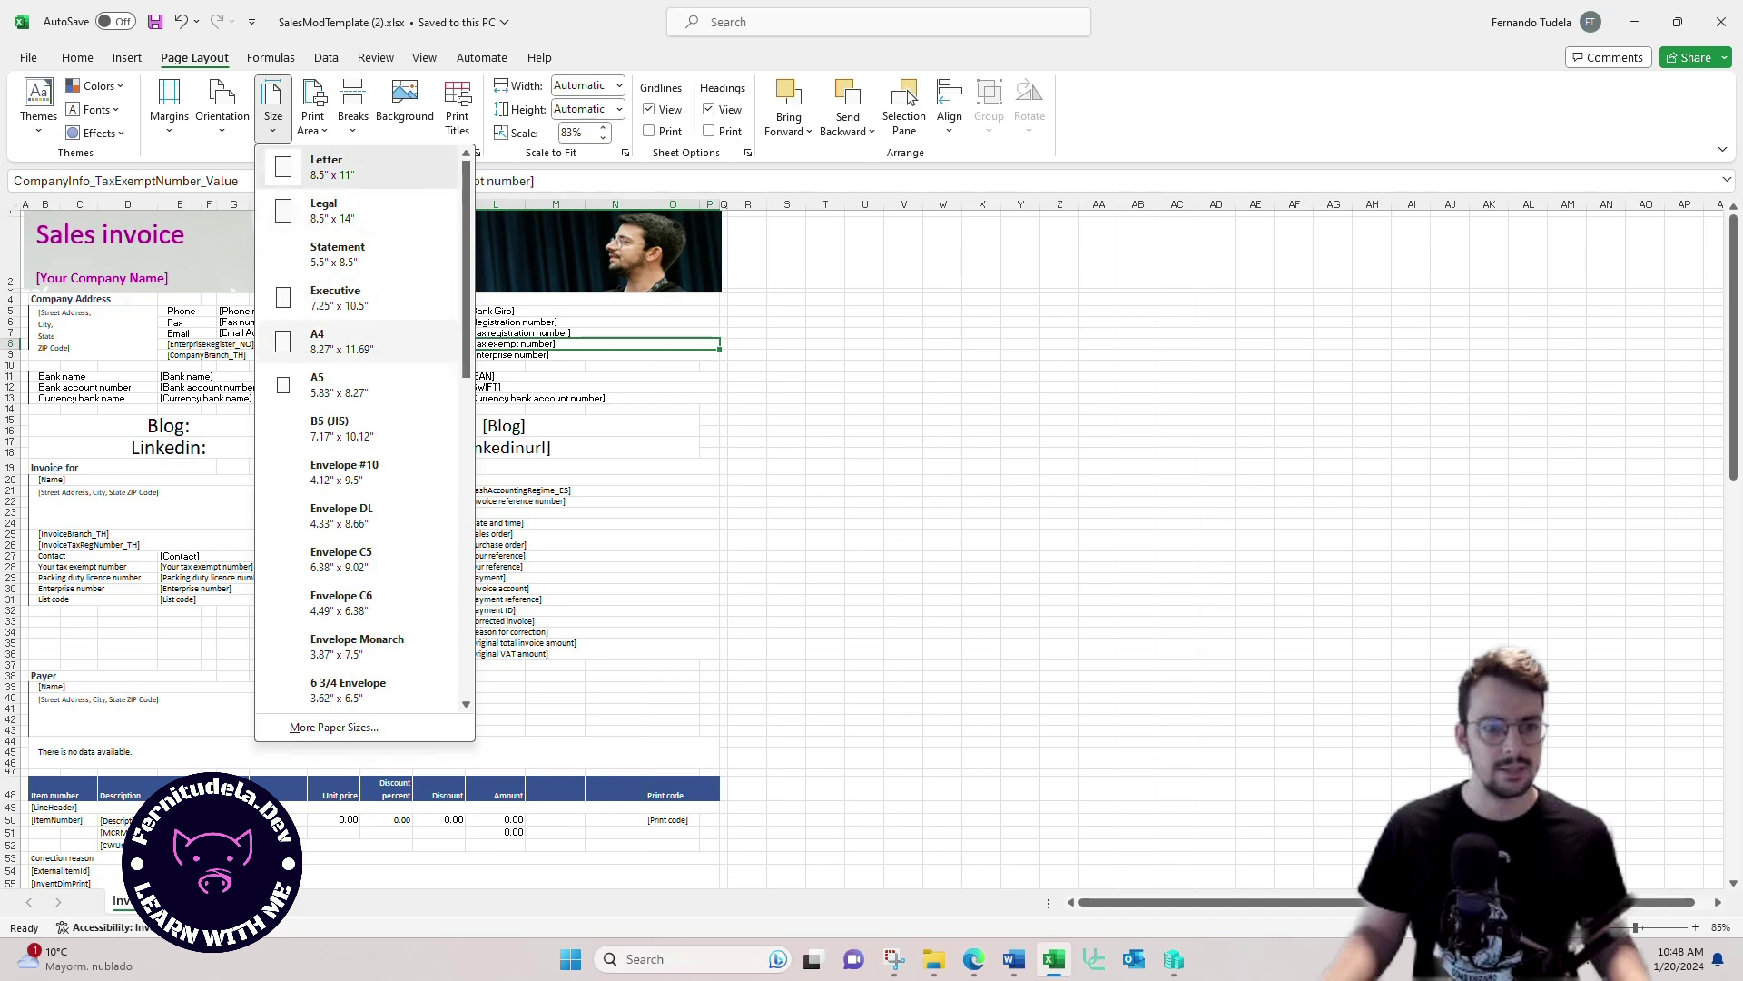
click(331, 341)
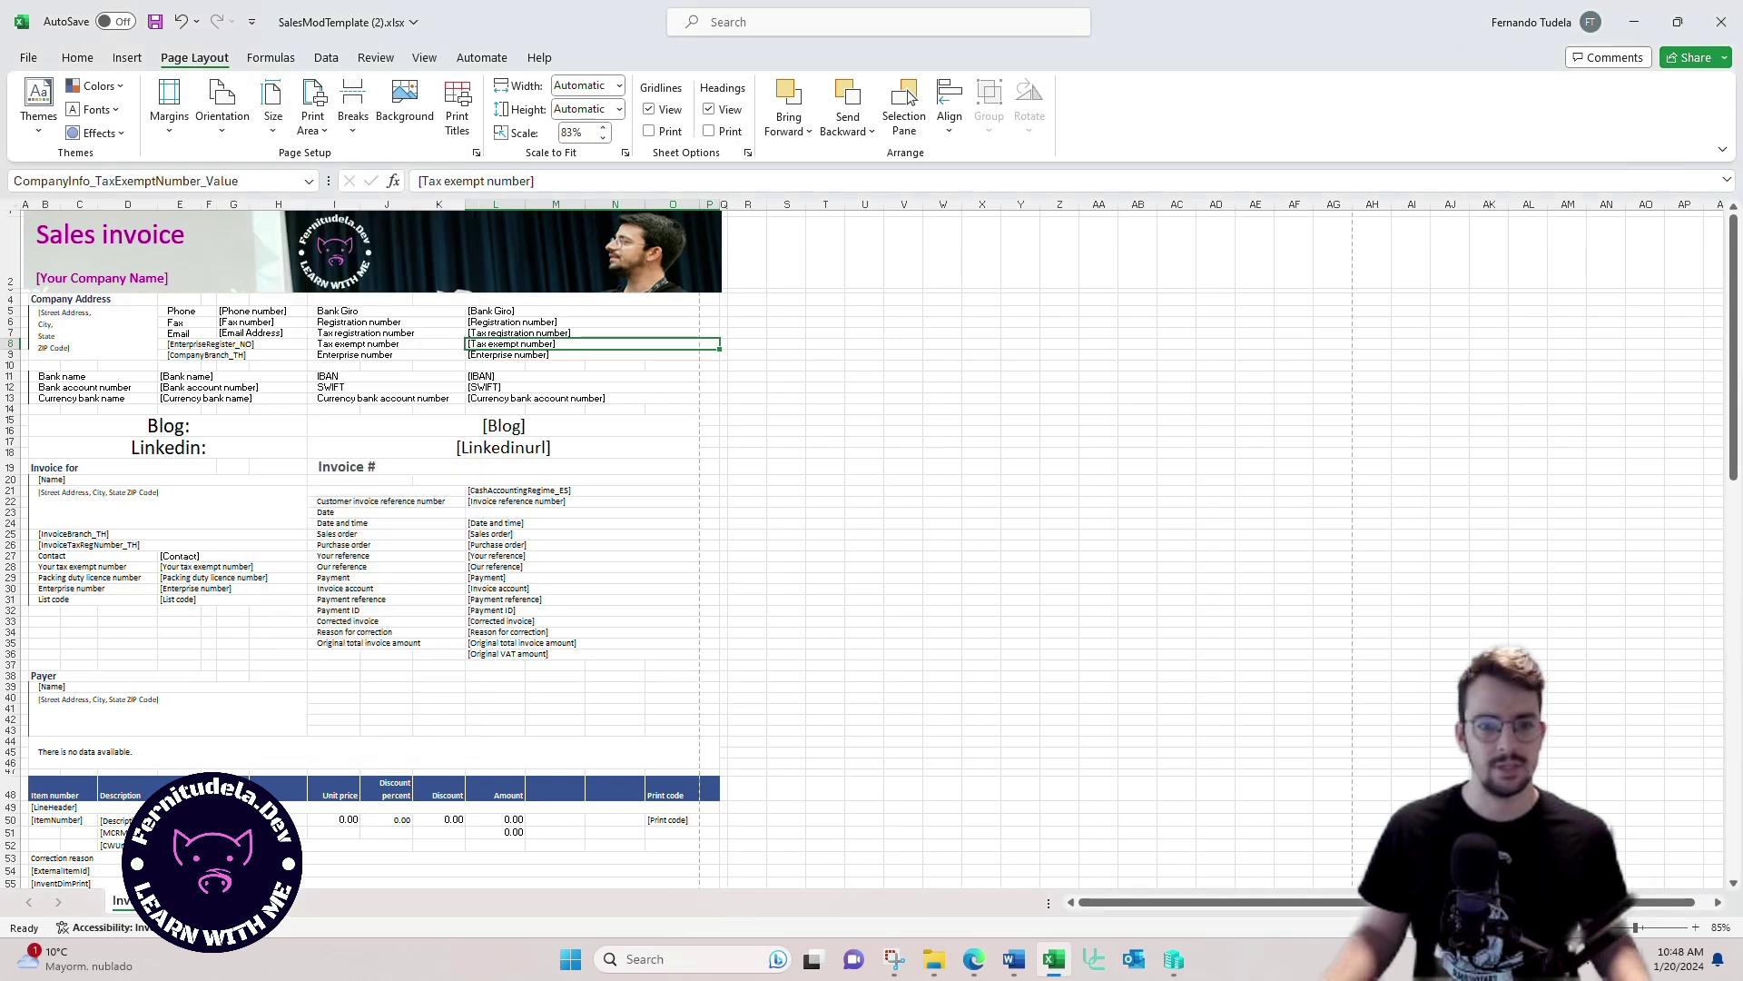
Step: Shift the header banner picture of the invoice template slightly to the left, towards the A4 page boundary
scroll(908, 98, down, 1)
scroll(908, 99, up, 1)
scroll(908, 98, down, 5)
scroll(908, 98, up, 3)
scroll(373, 545, up, 2)
click(372, 251)
drag(722, 252, 696, 252)
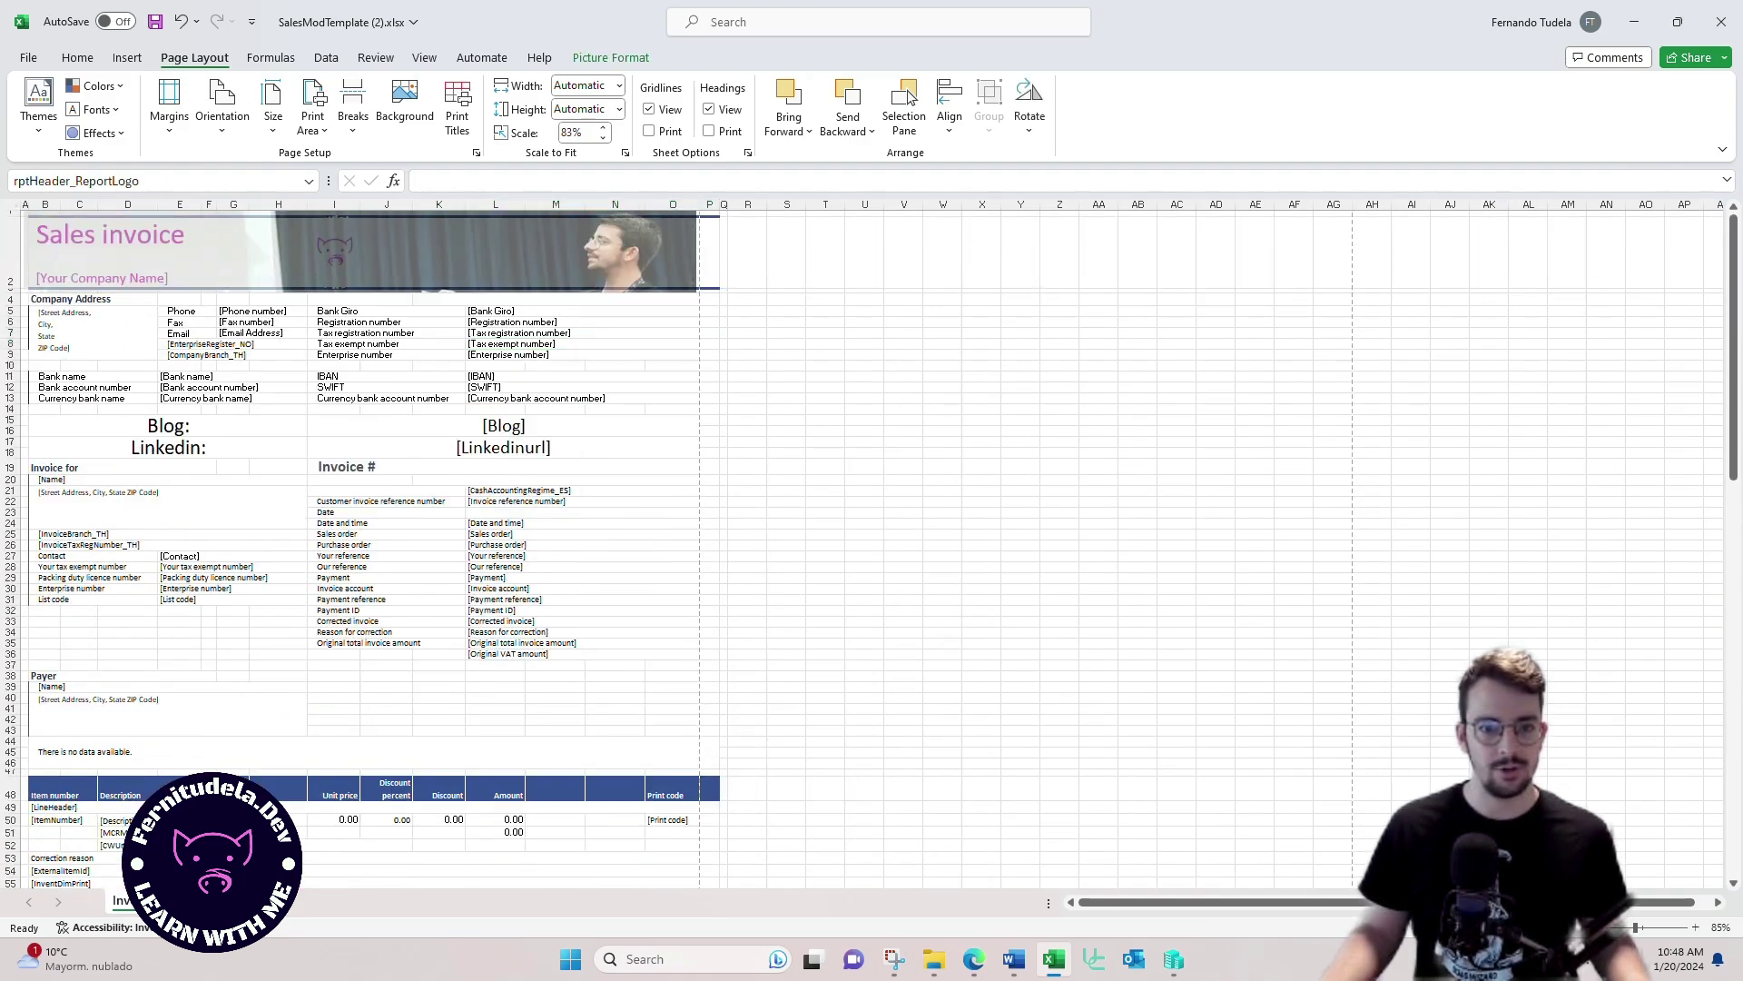
drag(362, 251, 376, 252)
click(482, 377)
scroll(482, 380, down, 1)
scroll(482, 380, up, 1)
click(495, 511)
Step: Move the template workbook aside and open the Electronic reporting configurations page (ERSolutionTable) in place of the named destination page
drag(799, 40, 666, 776)
scroll(846, 417, down, 3)
scroll(845, 418, up, 3)
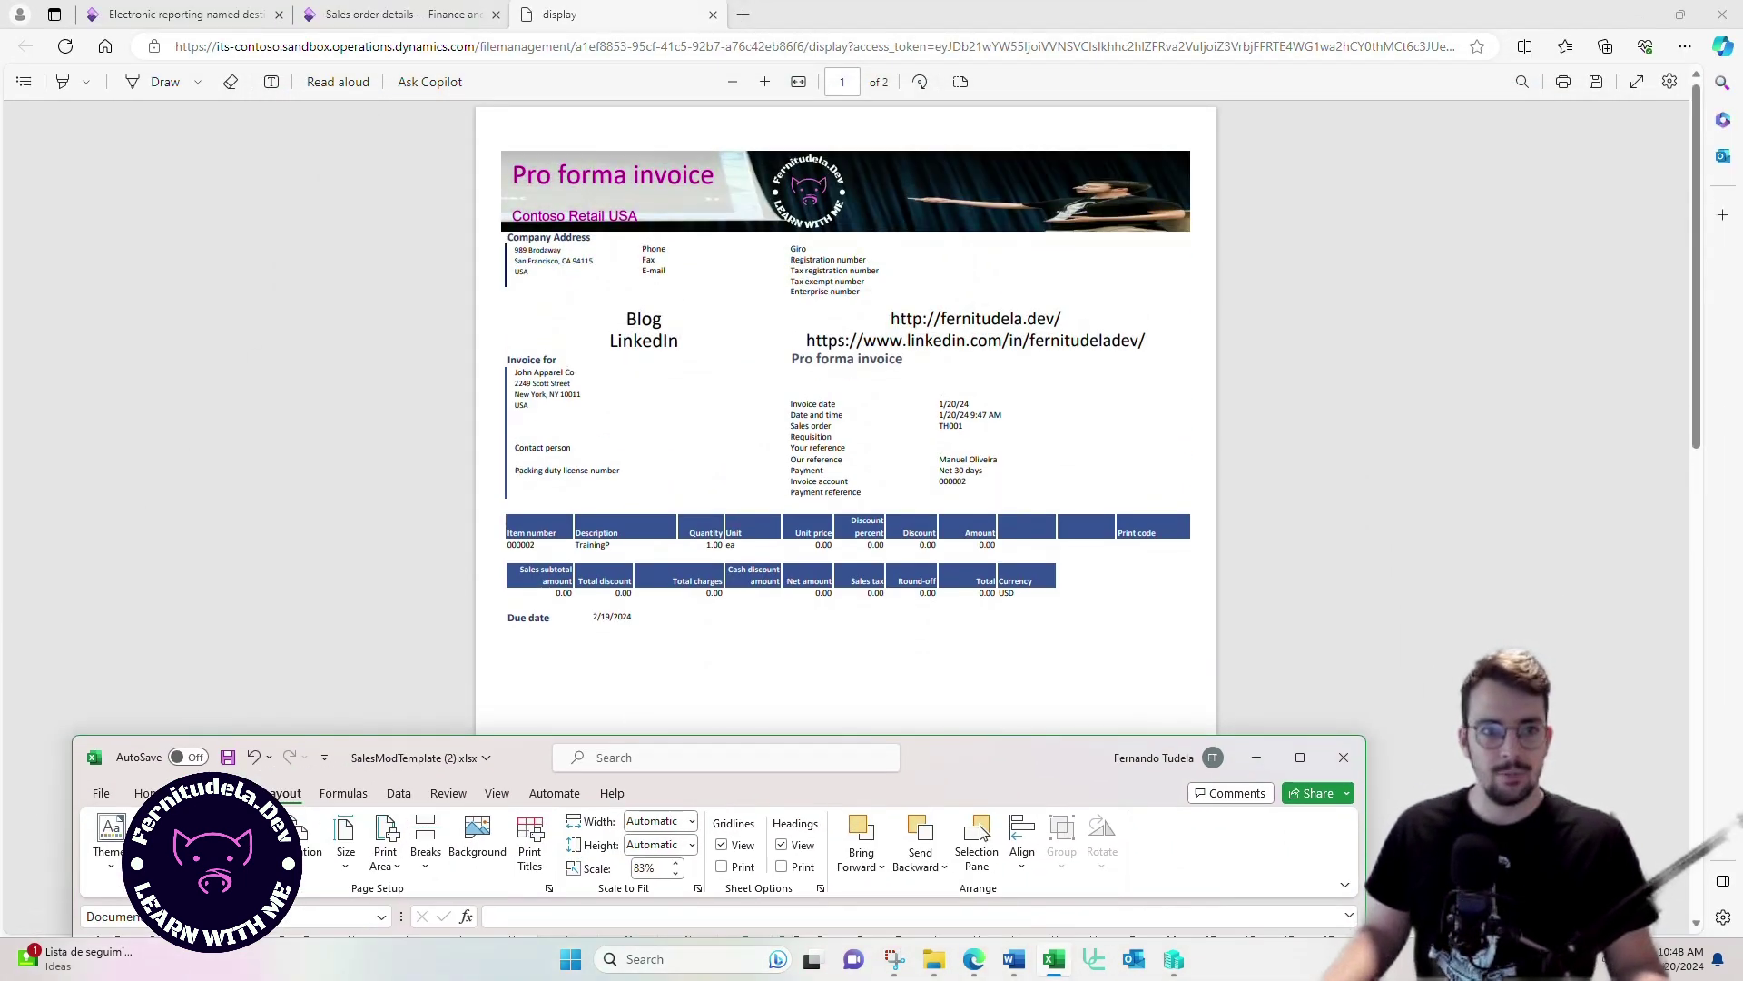
click(182, 13)
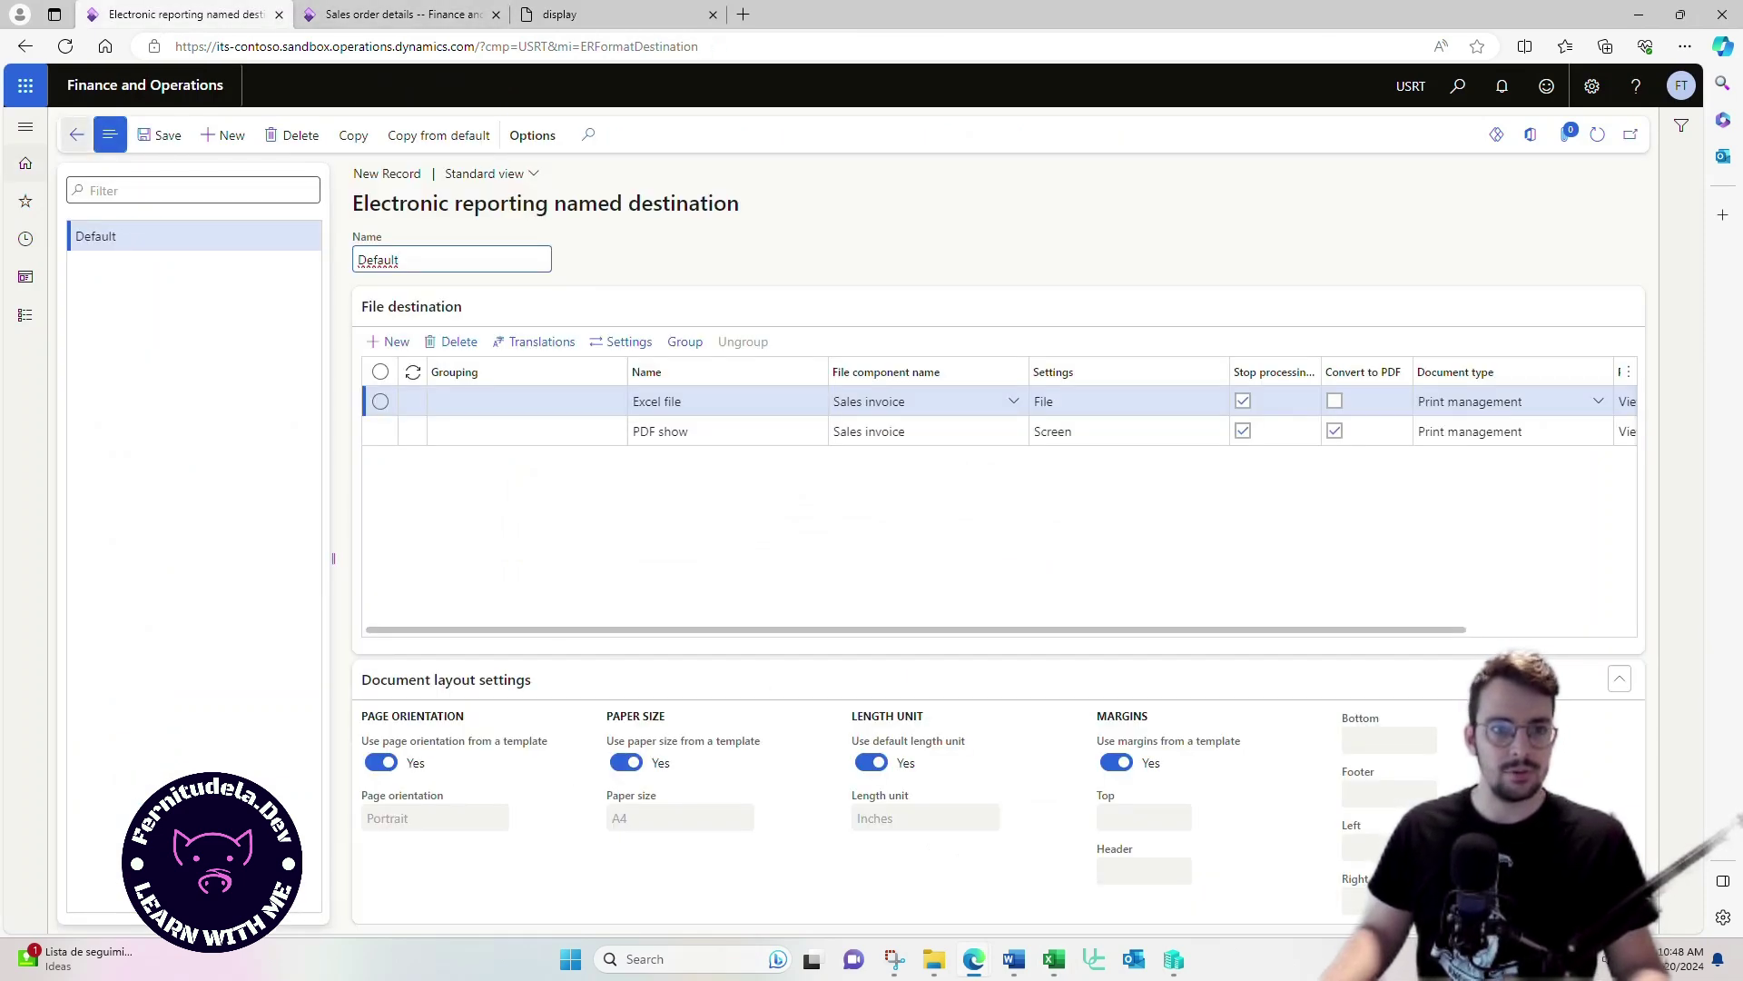
key(ctrl+l)
key(ctrl+v)
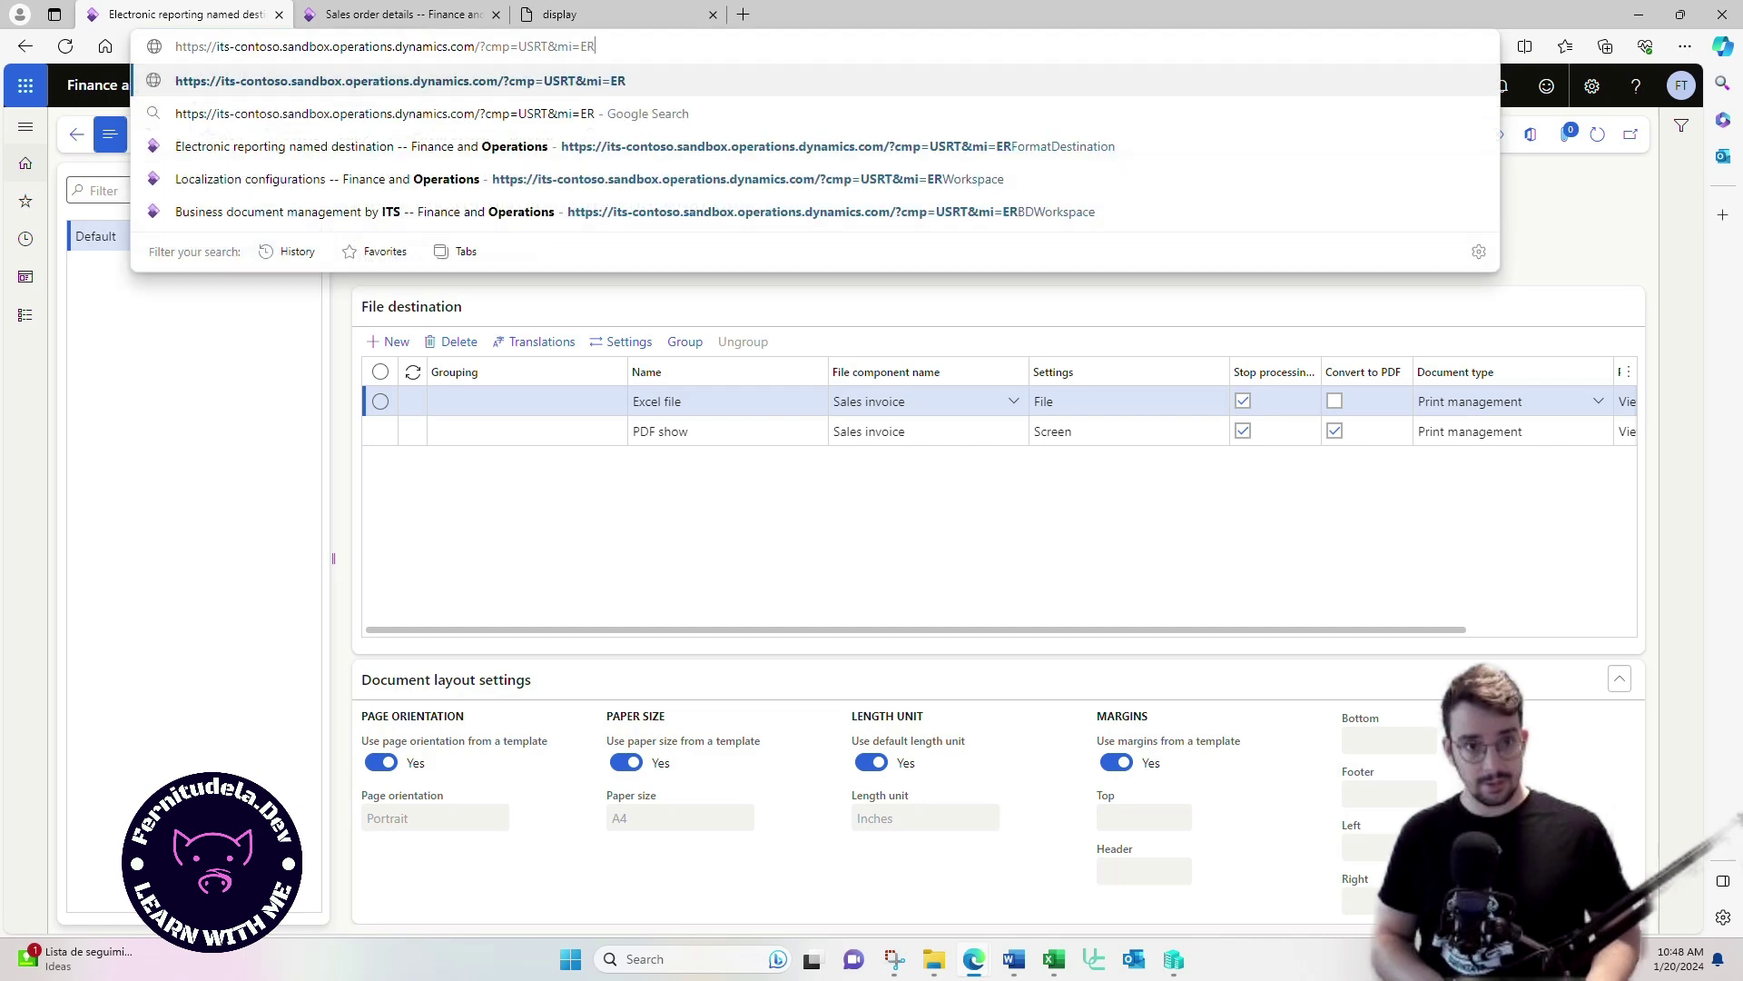
key(Down)
key(Down)
key(Down)
key(Return)
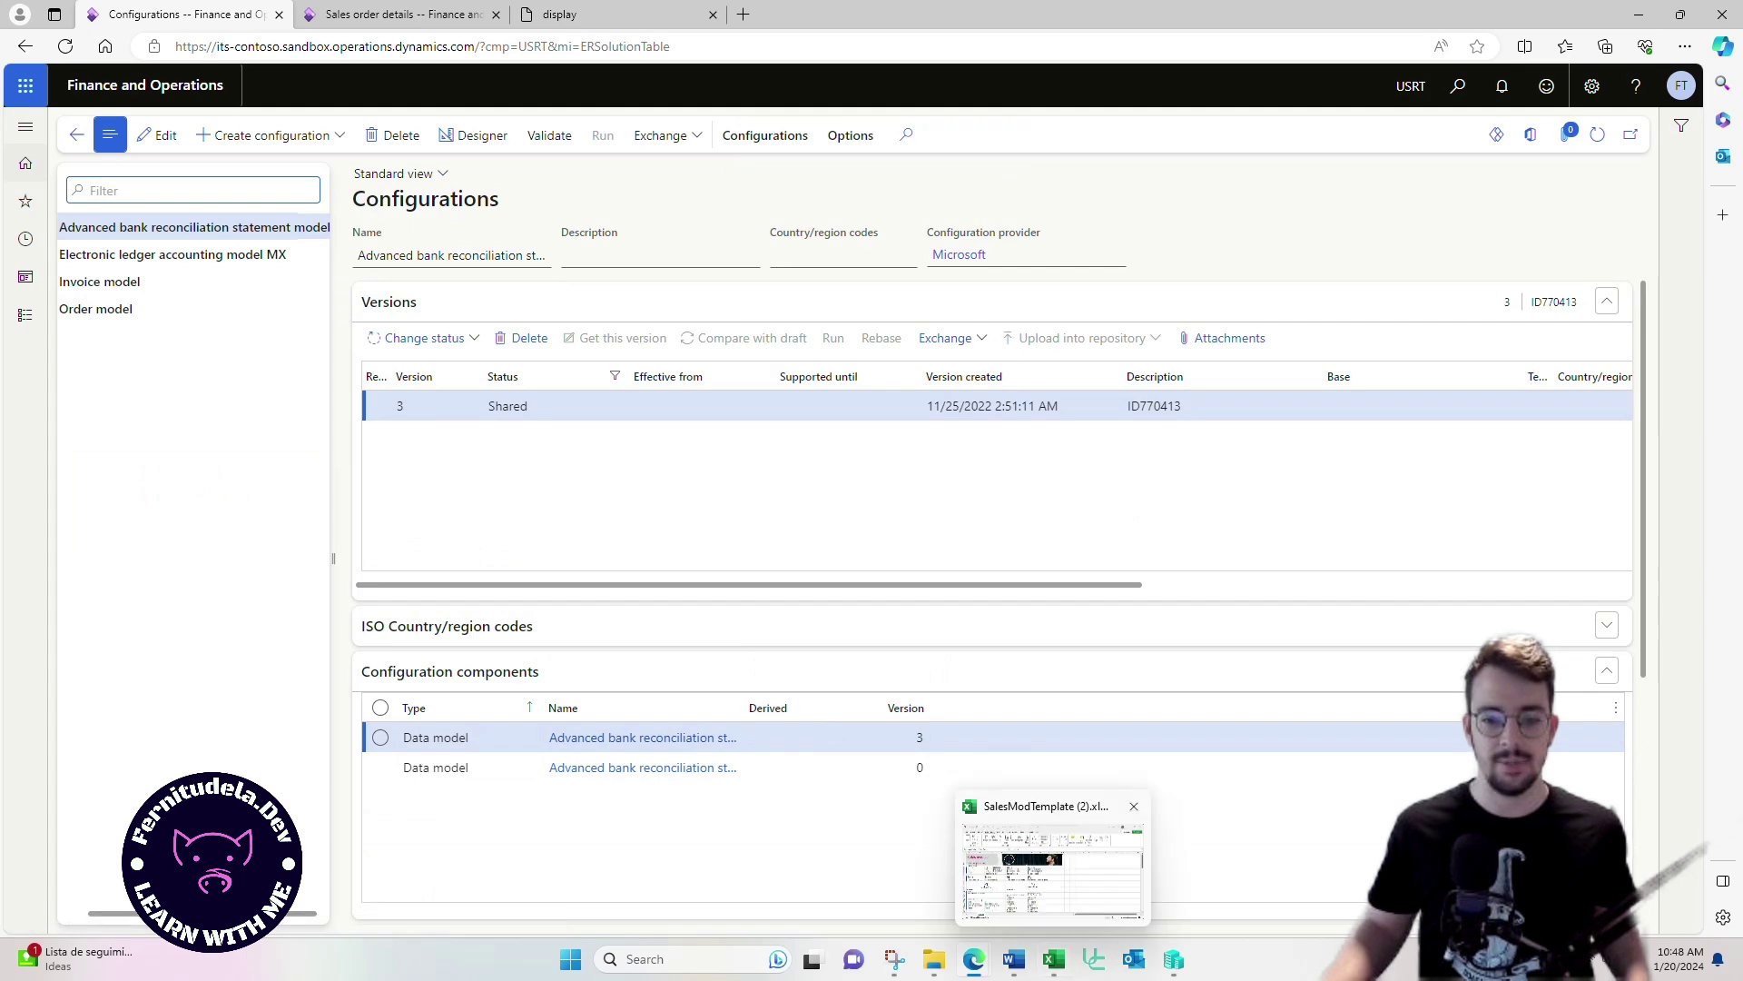
Step: Compare the template workbook's layout with the generated pro forma invoice, and return to the configurations
click(998, 844)
drag(999, 759, 1074, 209)
scroll(799, 436, down, 5)
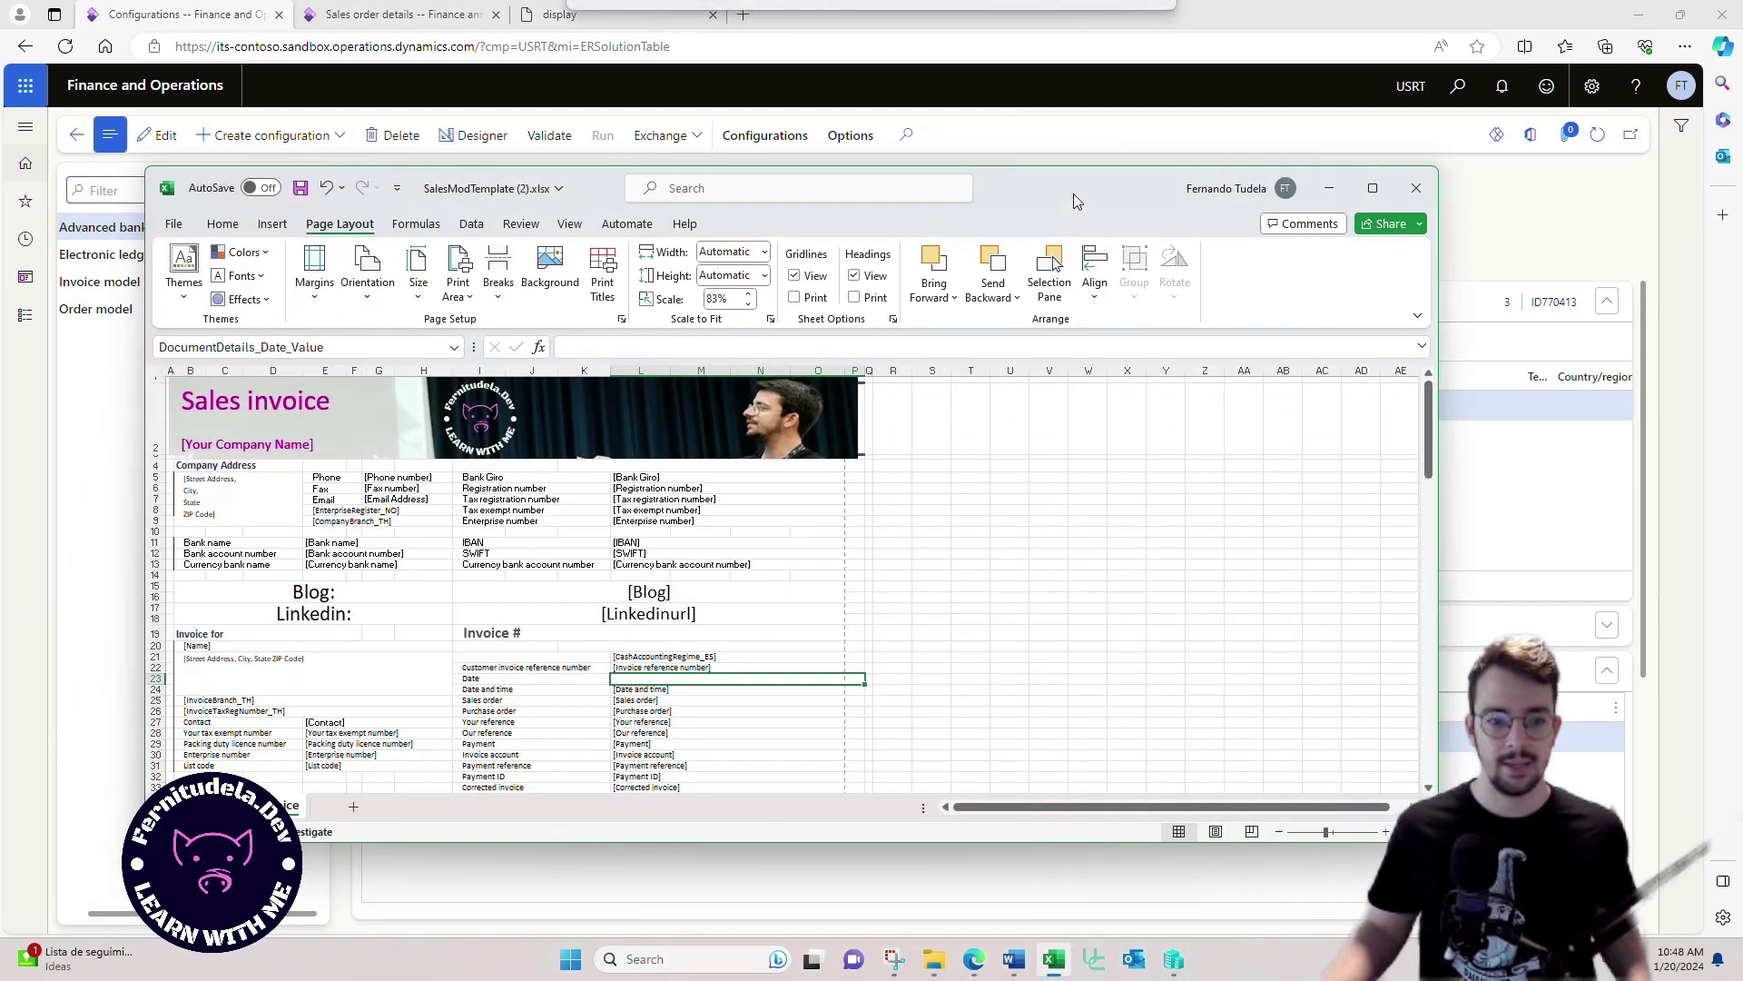
click(609, 14)
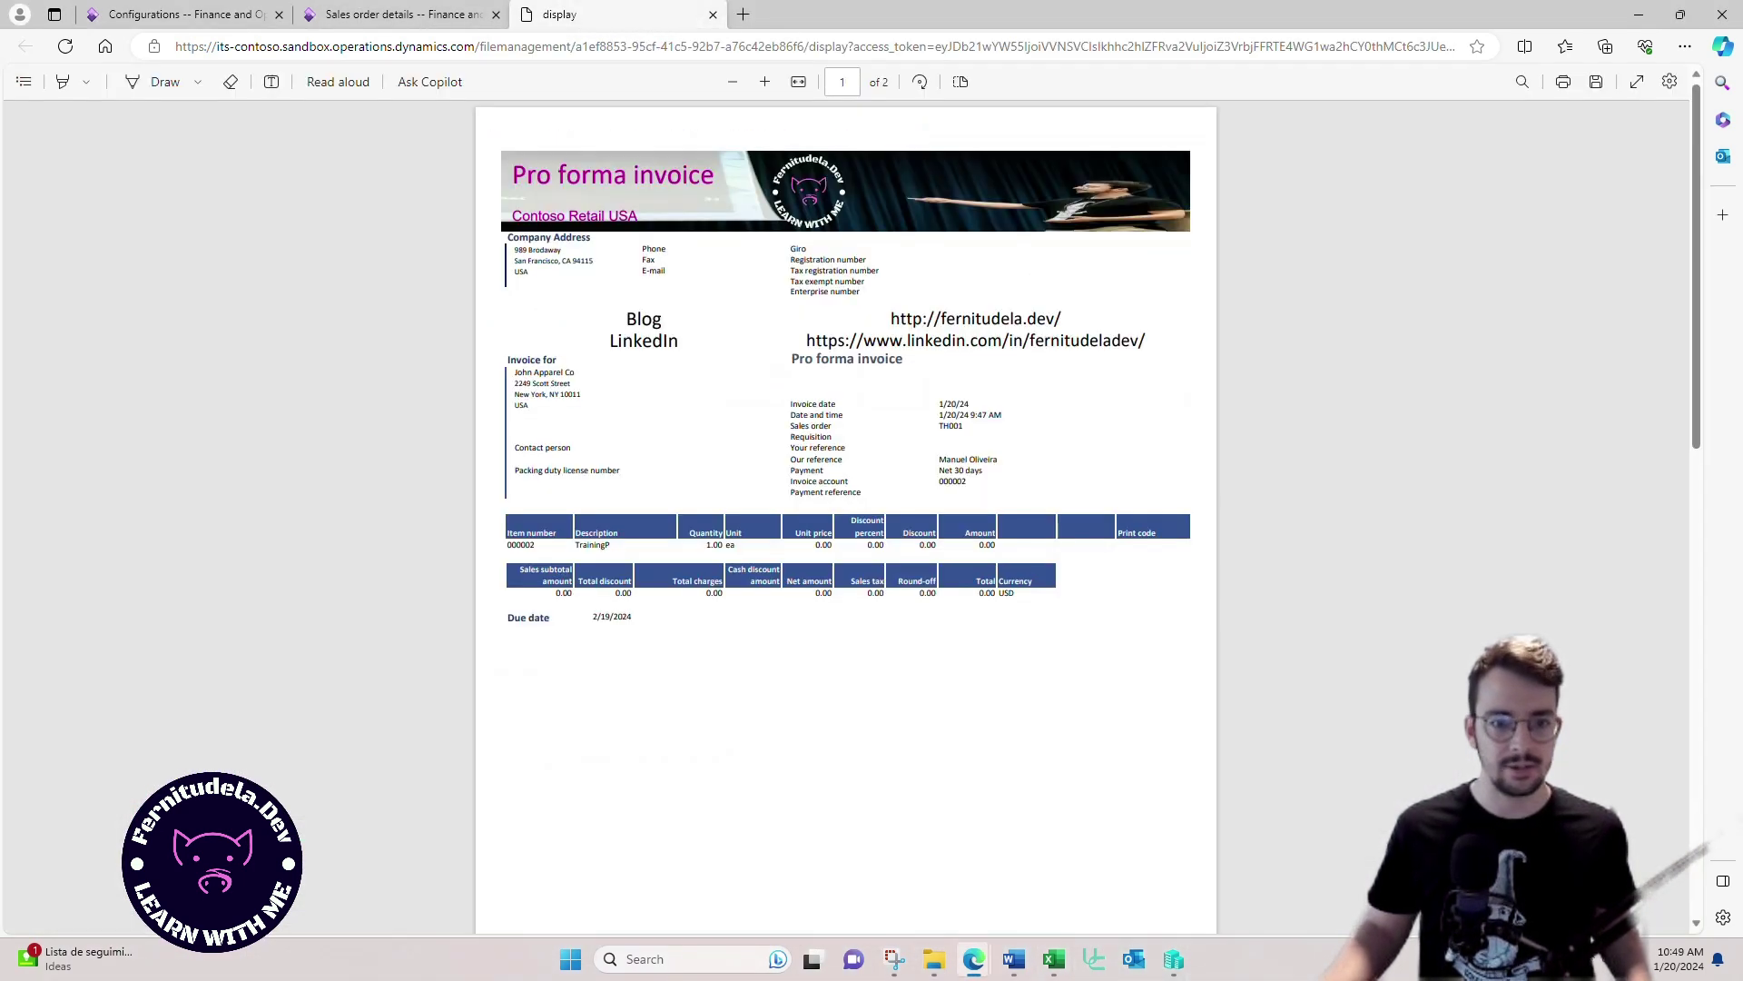
click(399, 14)
click(182, 14)
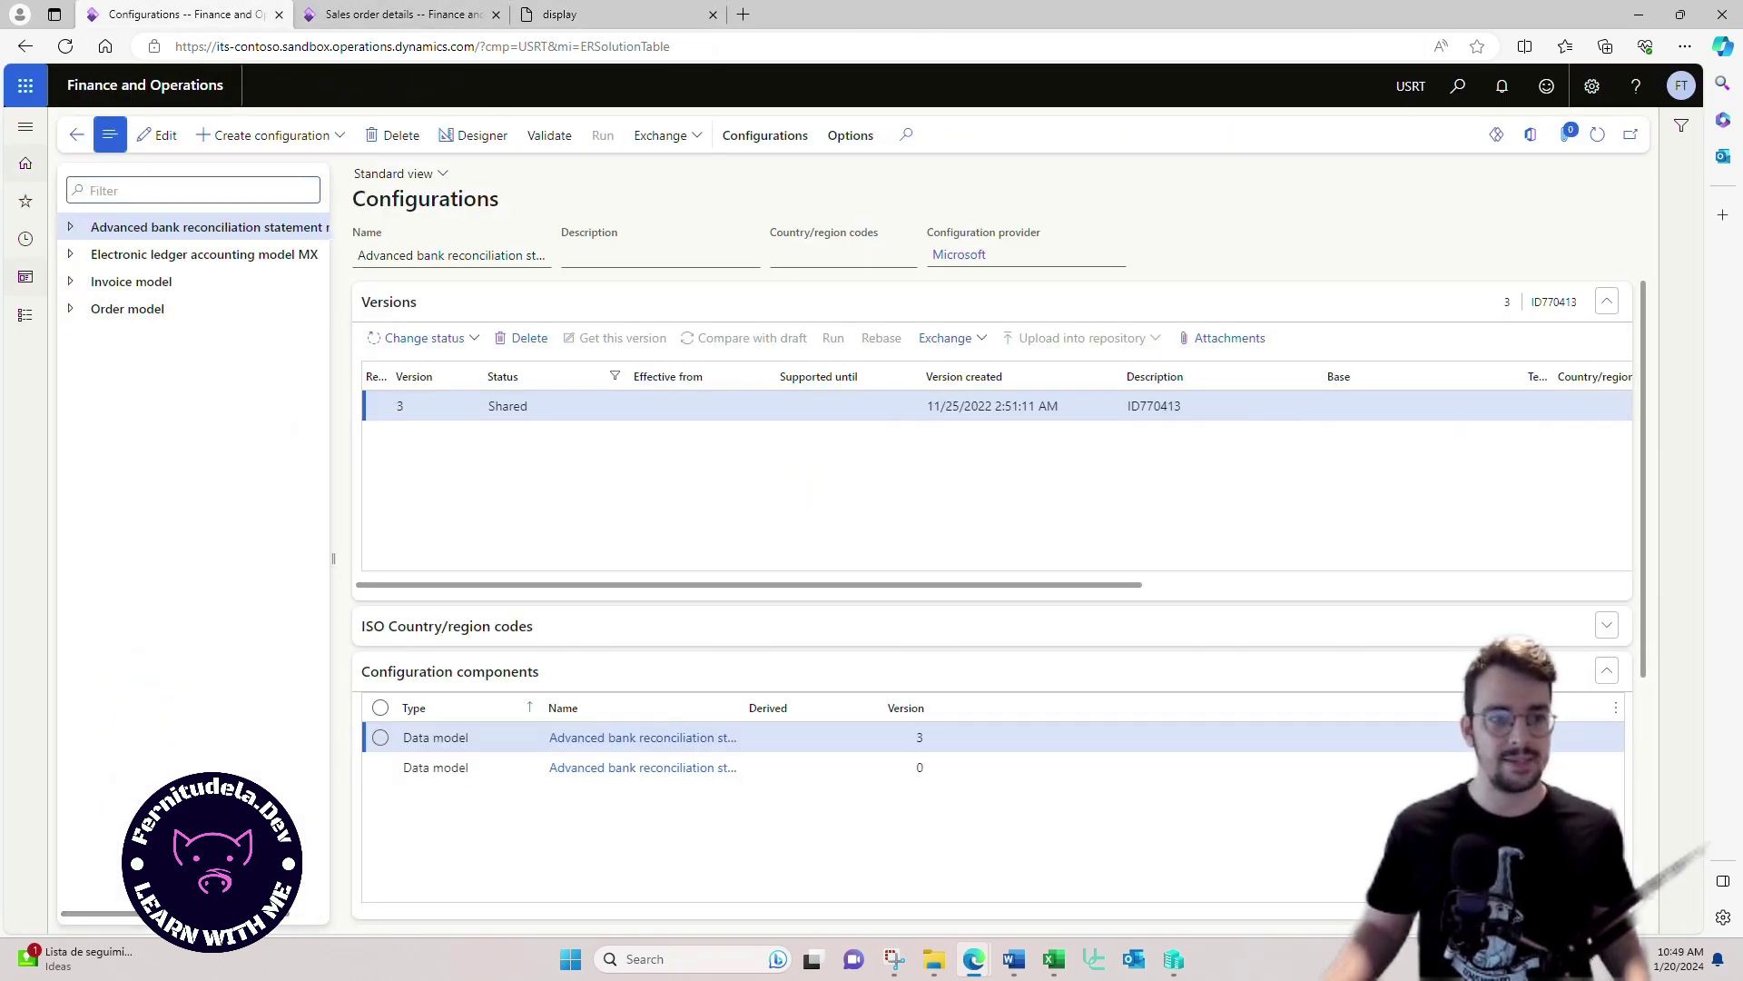
Step: Open FTD Sales Invoice (Excel), under Invoice model and Sales invoice (Excel), in the format designer
click(71, 281)
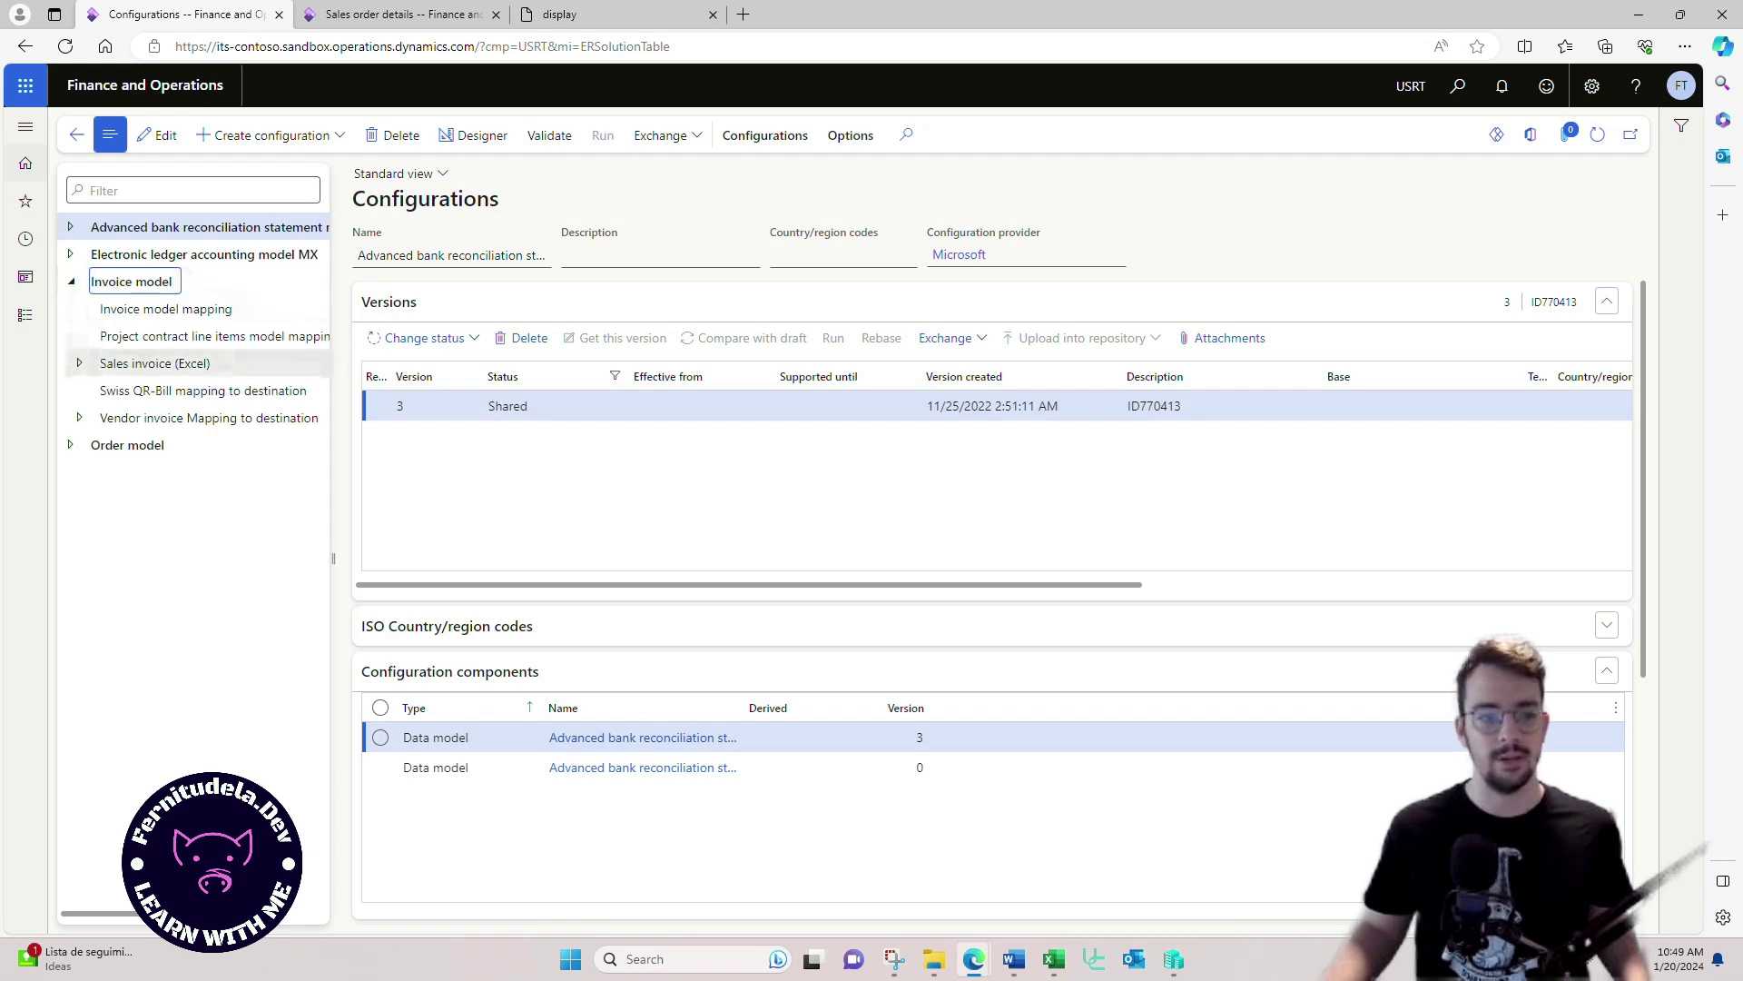
click(79, 363)
click(176, 390)
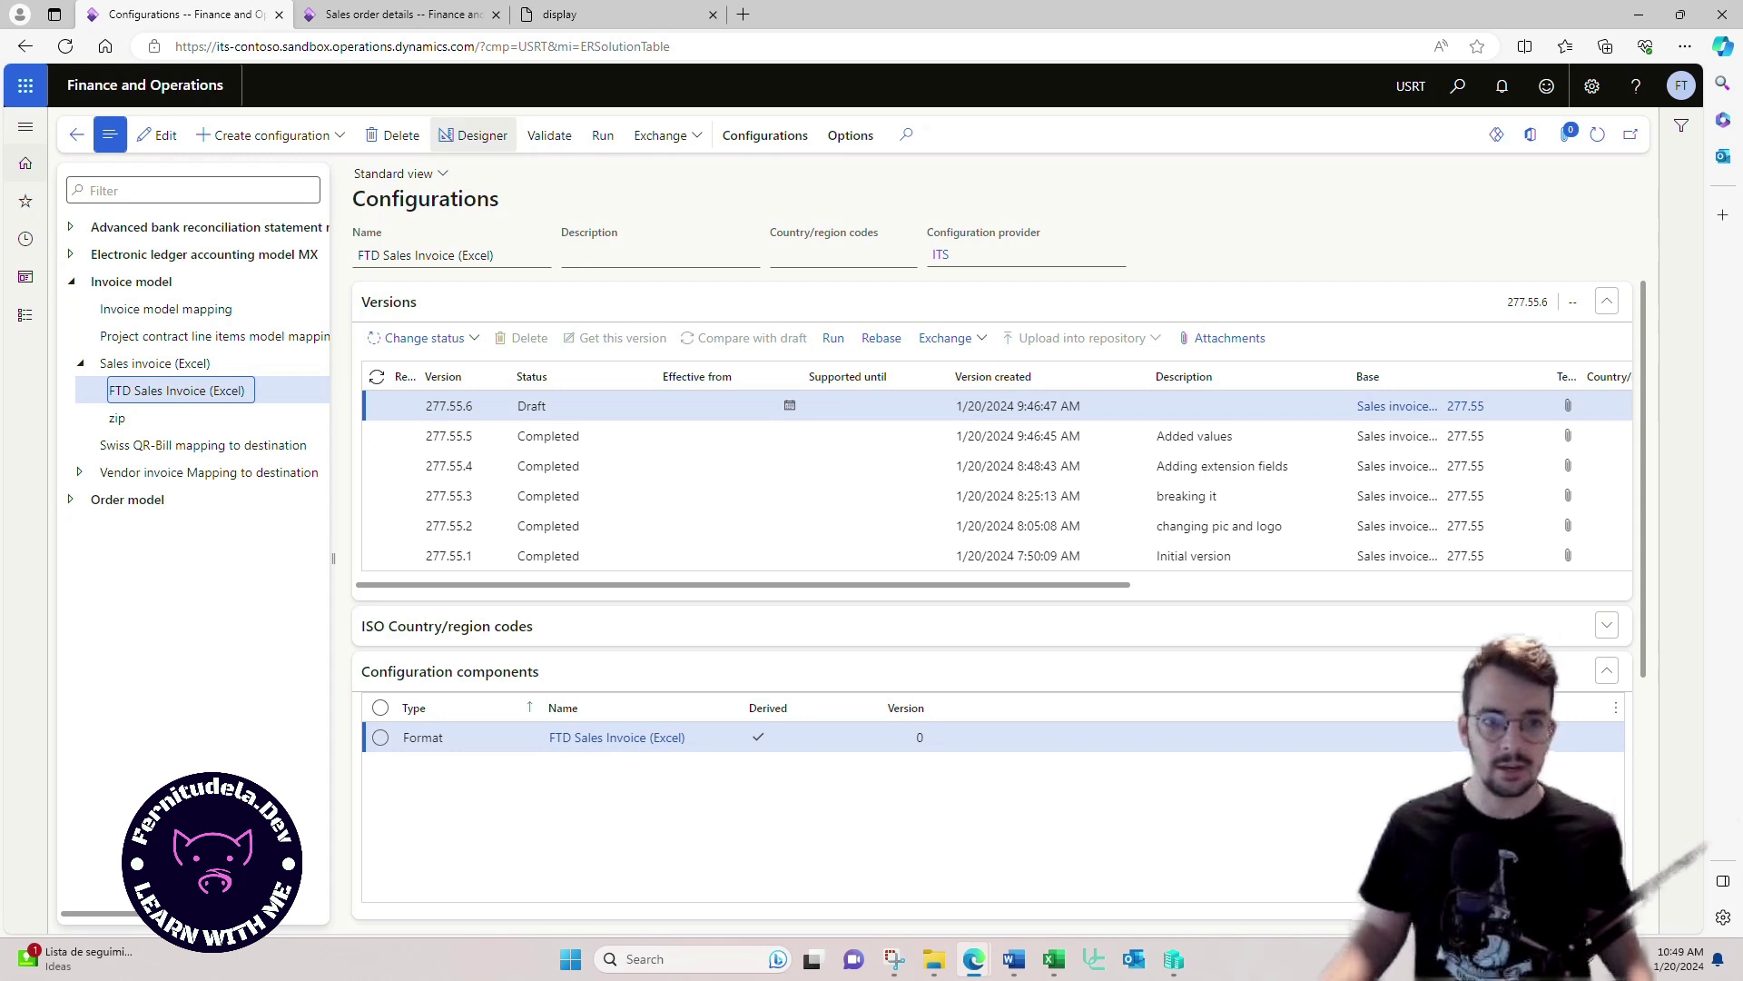
click(473, 135)
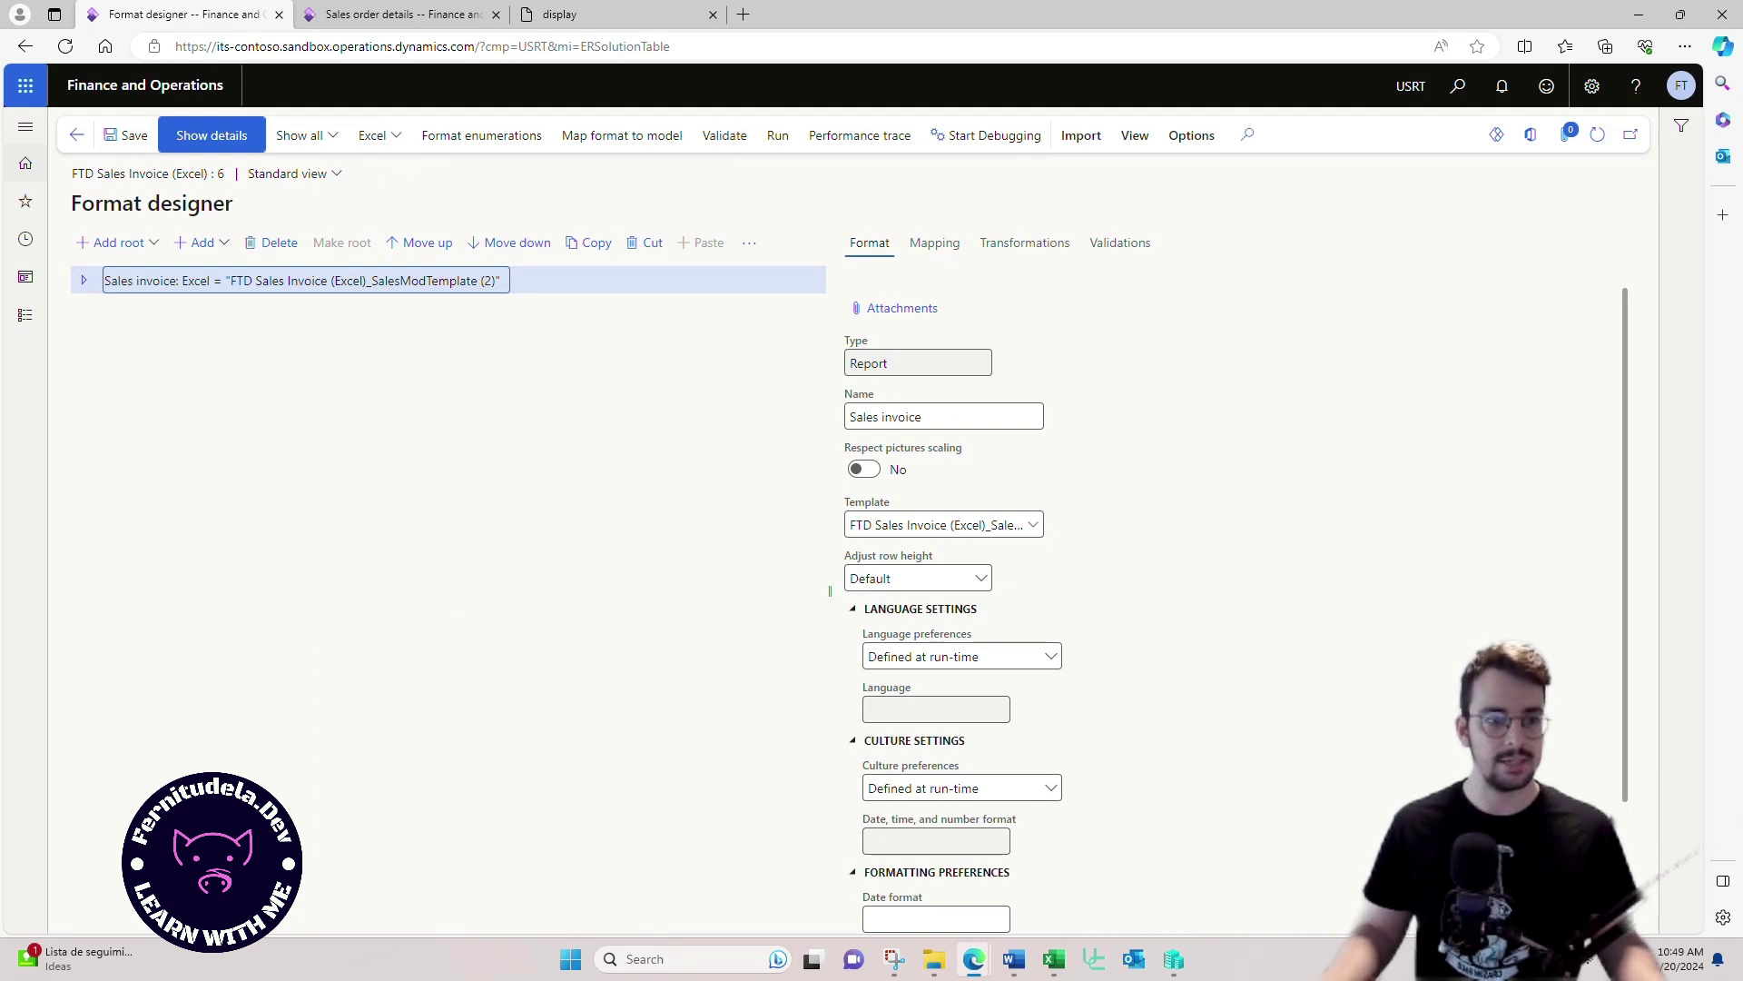
Step: Set the Enabled expression of the ExtendedFields range in the Header range to false, save the format and return to the configurations
click(84, 280)
click(94, 307)
click(101, 417)
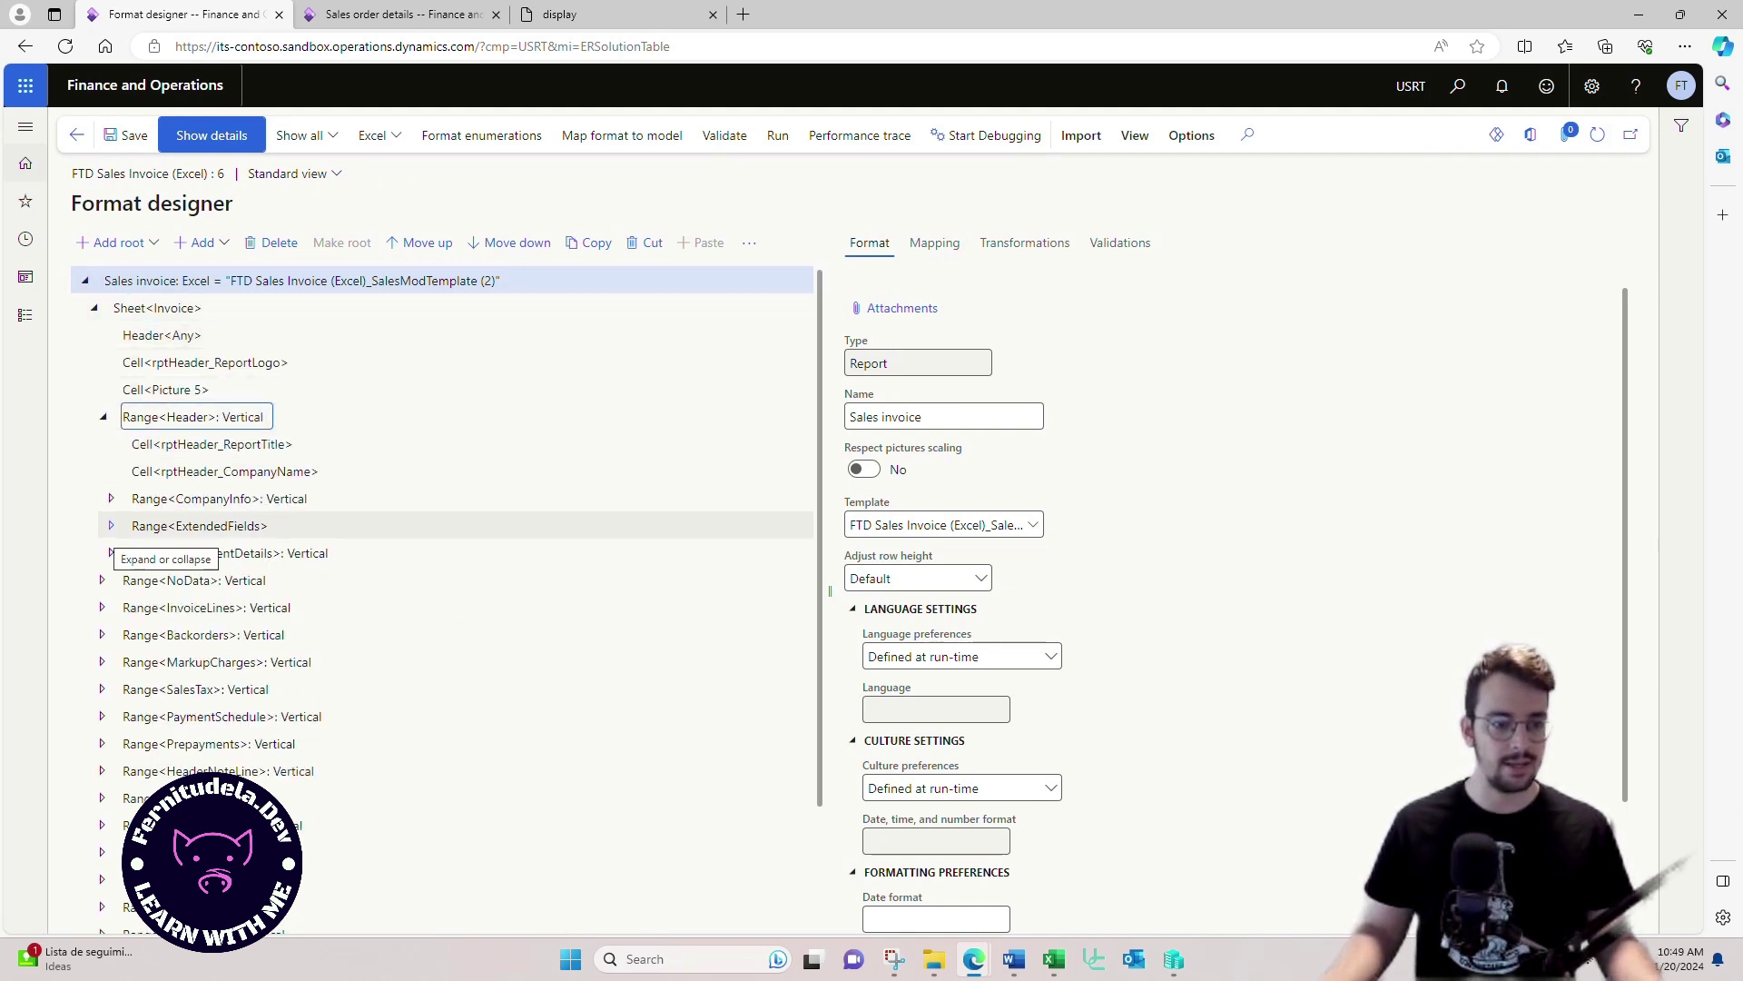
click(262, 524)
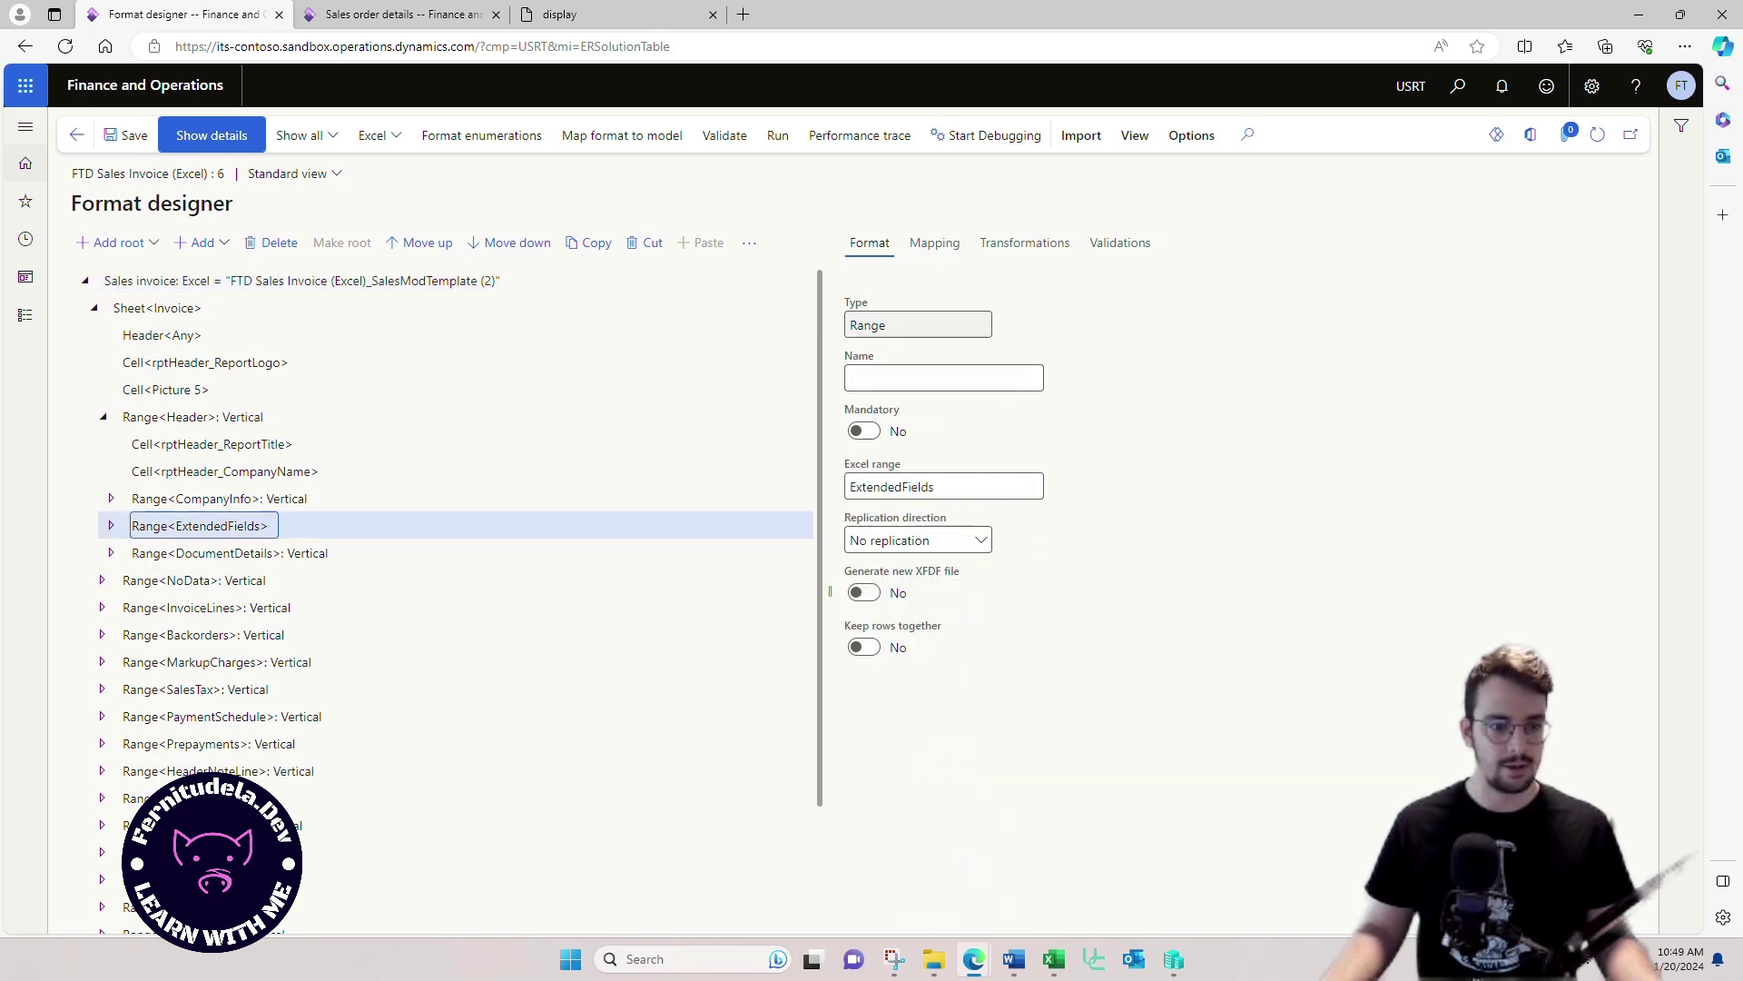
key(Right)
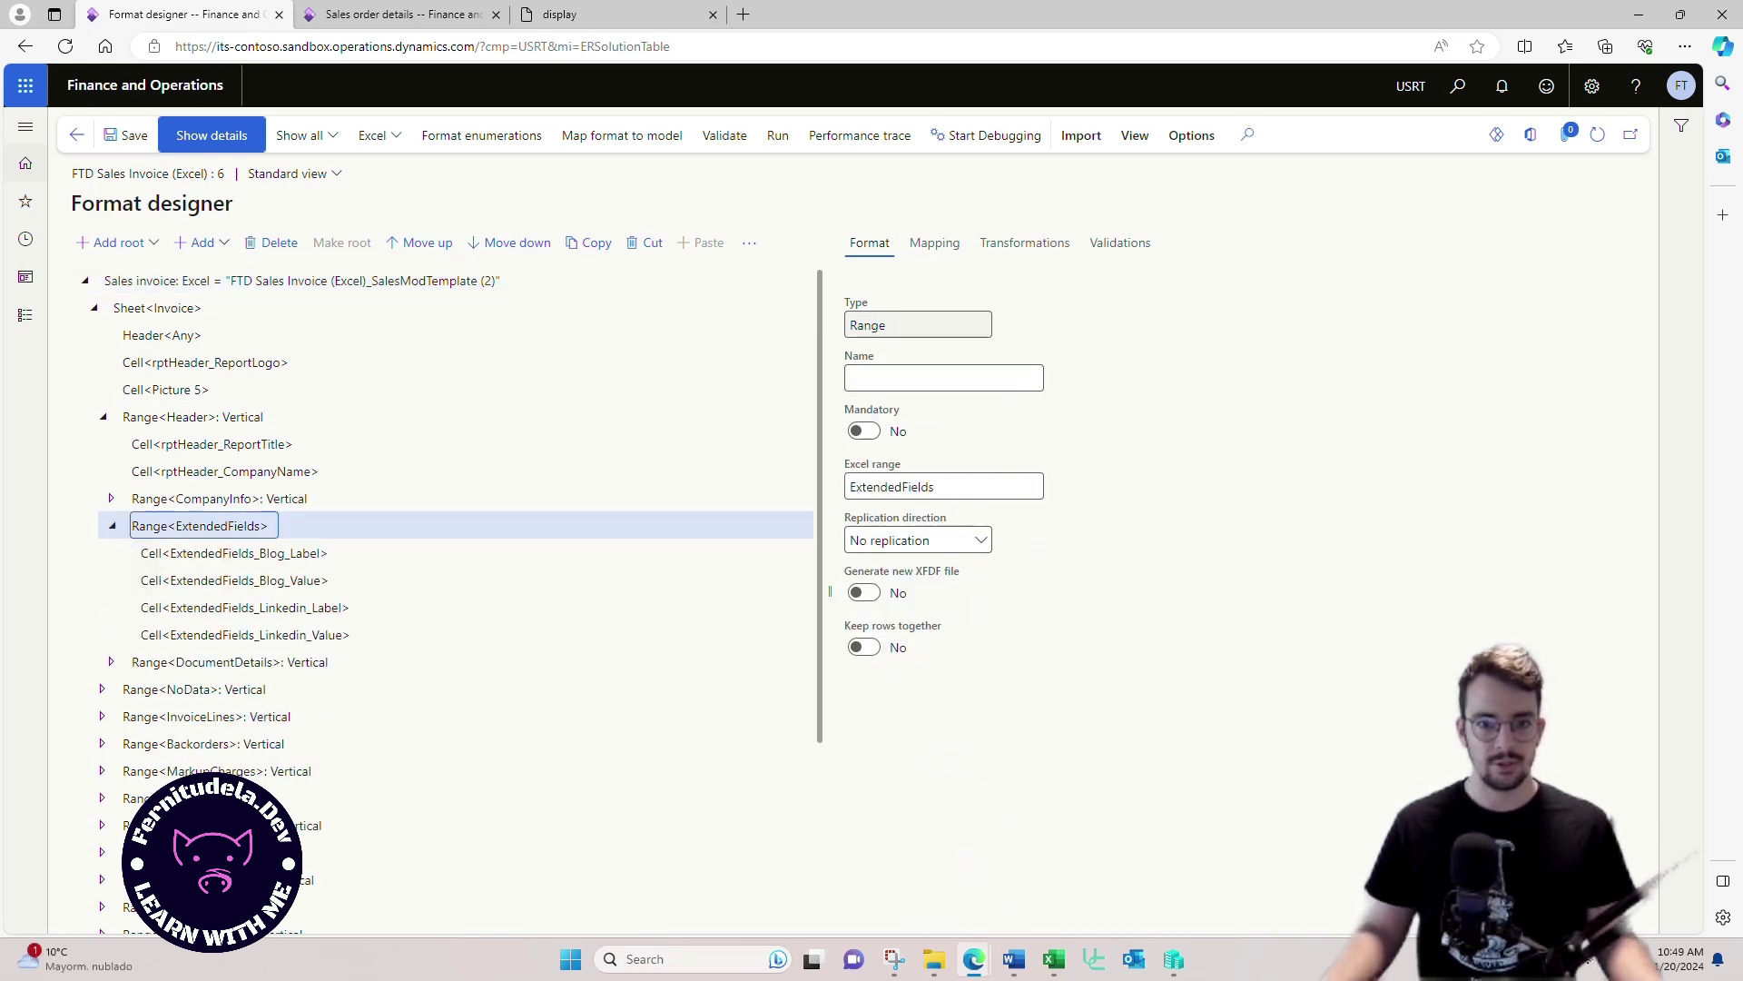
click(934, 242)
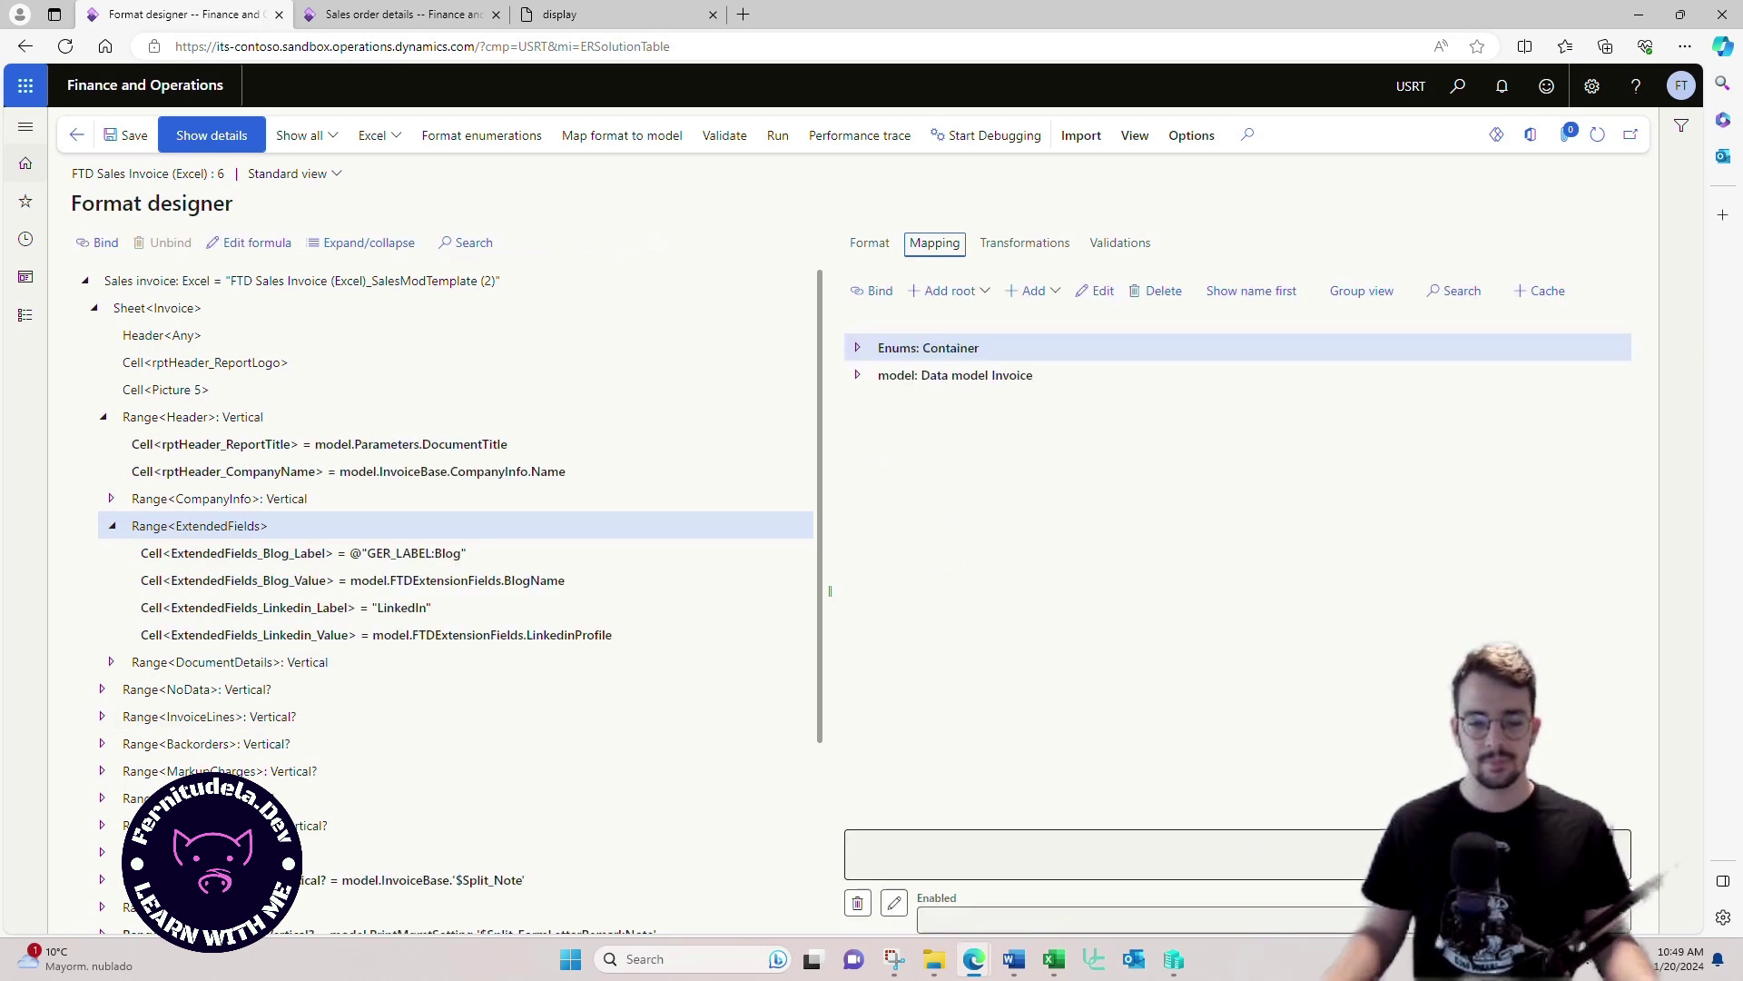
click(893, 903)
text(false)
click(125, 135)
click(76, 134)
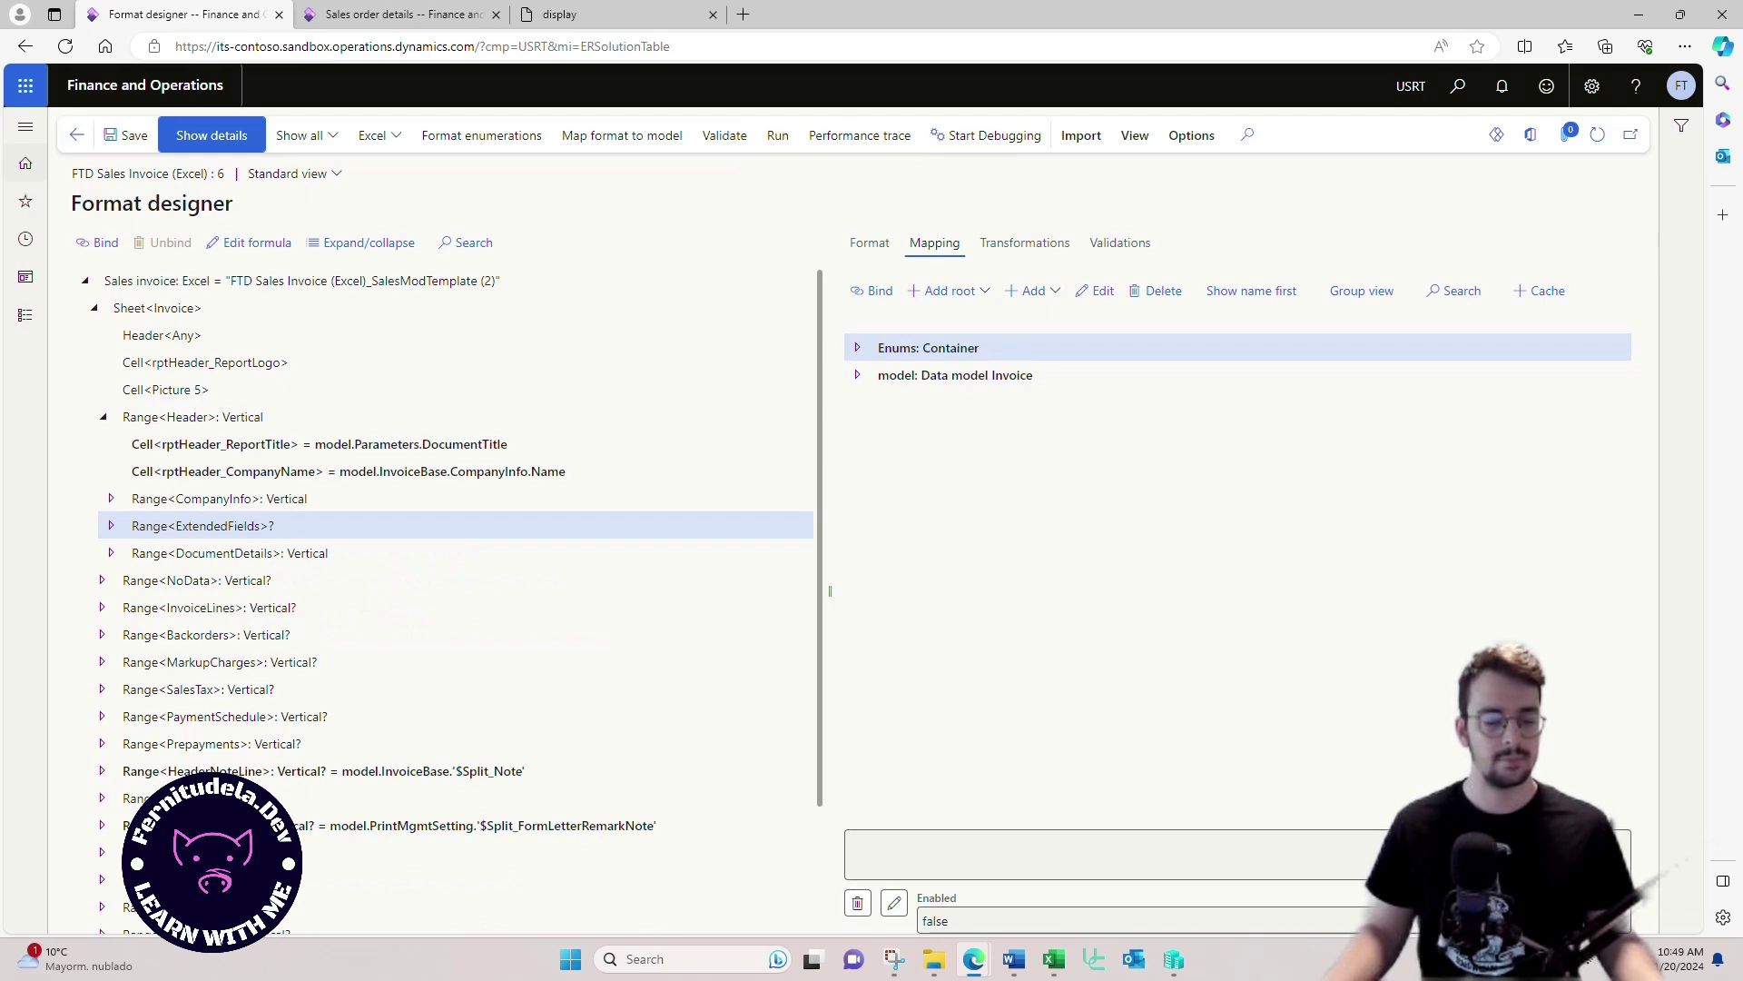
Step: Complete draft version 277.55.6 of FTD Sales Invoice (Excel) without entering a description
key(Escape)
click(424, 337)
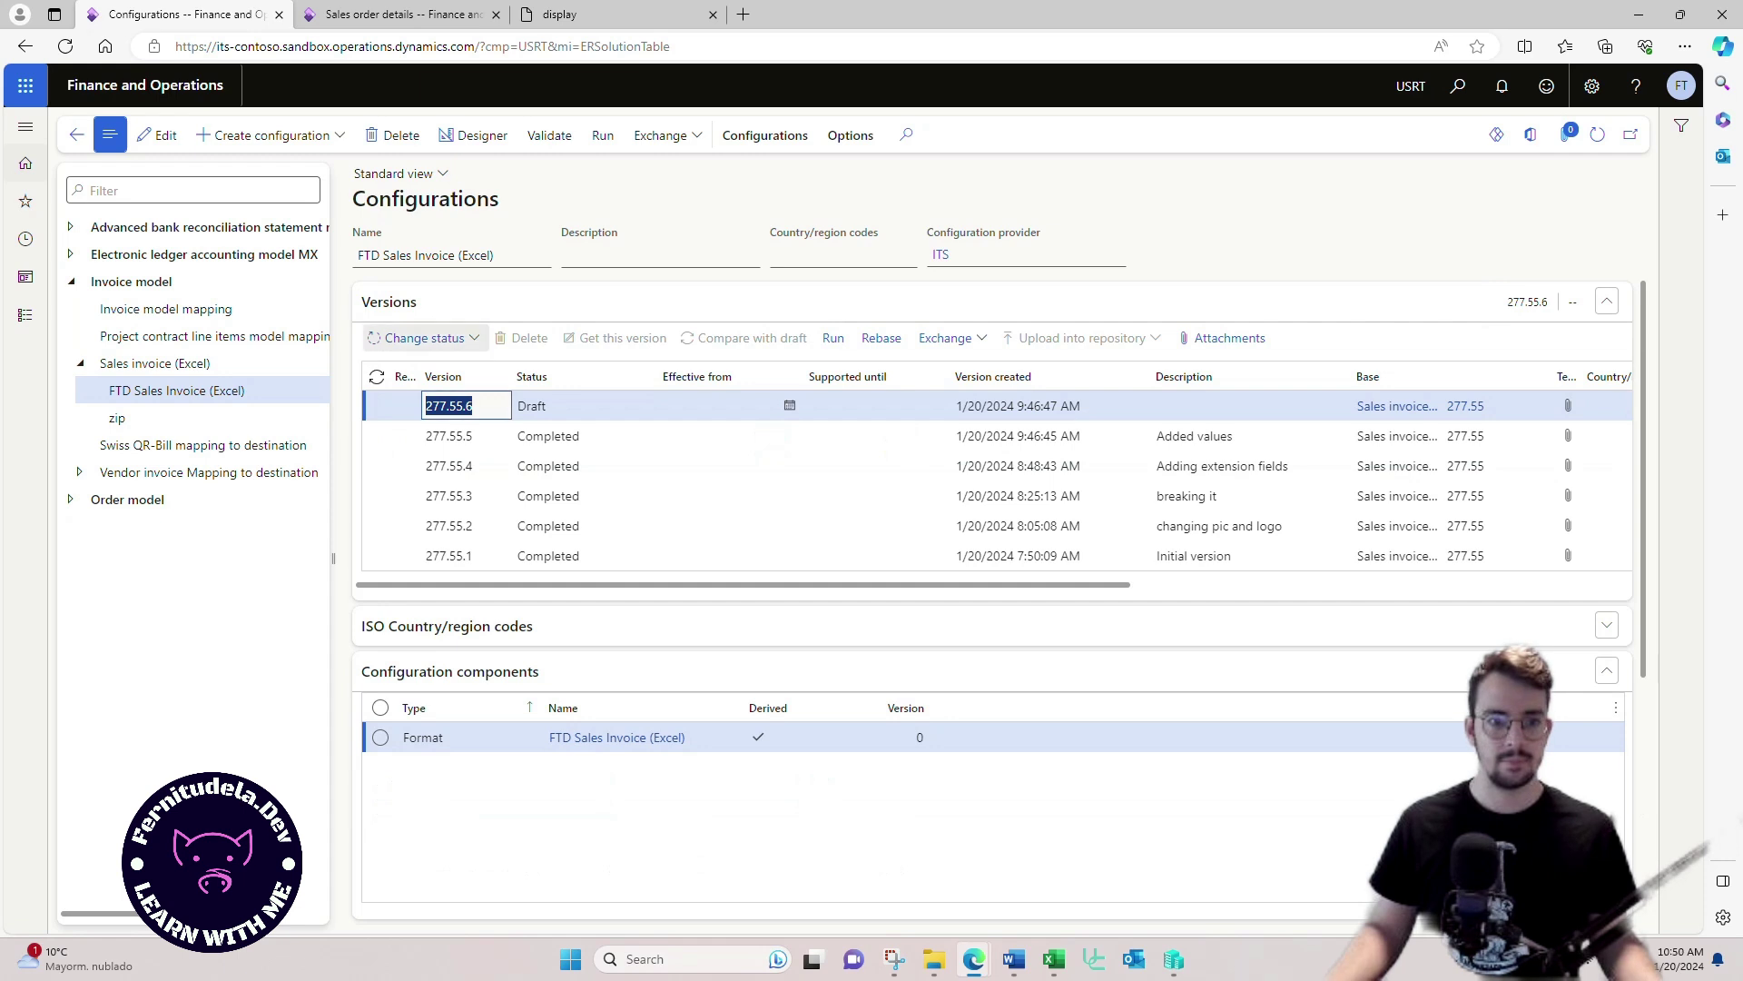
click(402, 367)
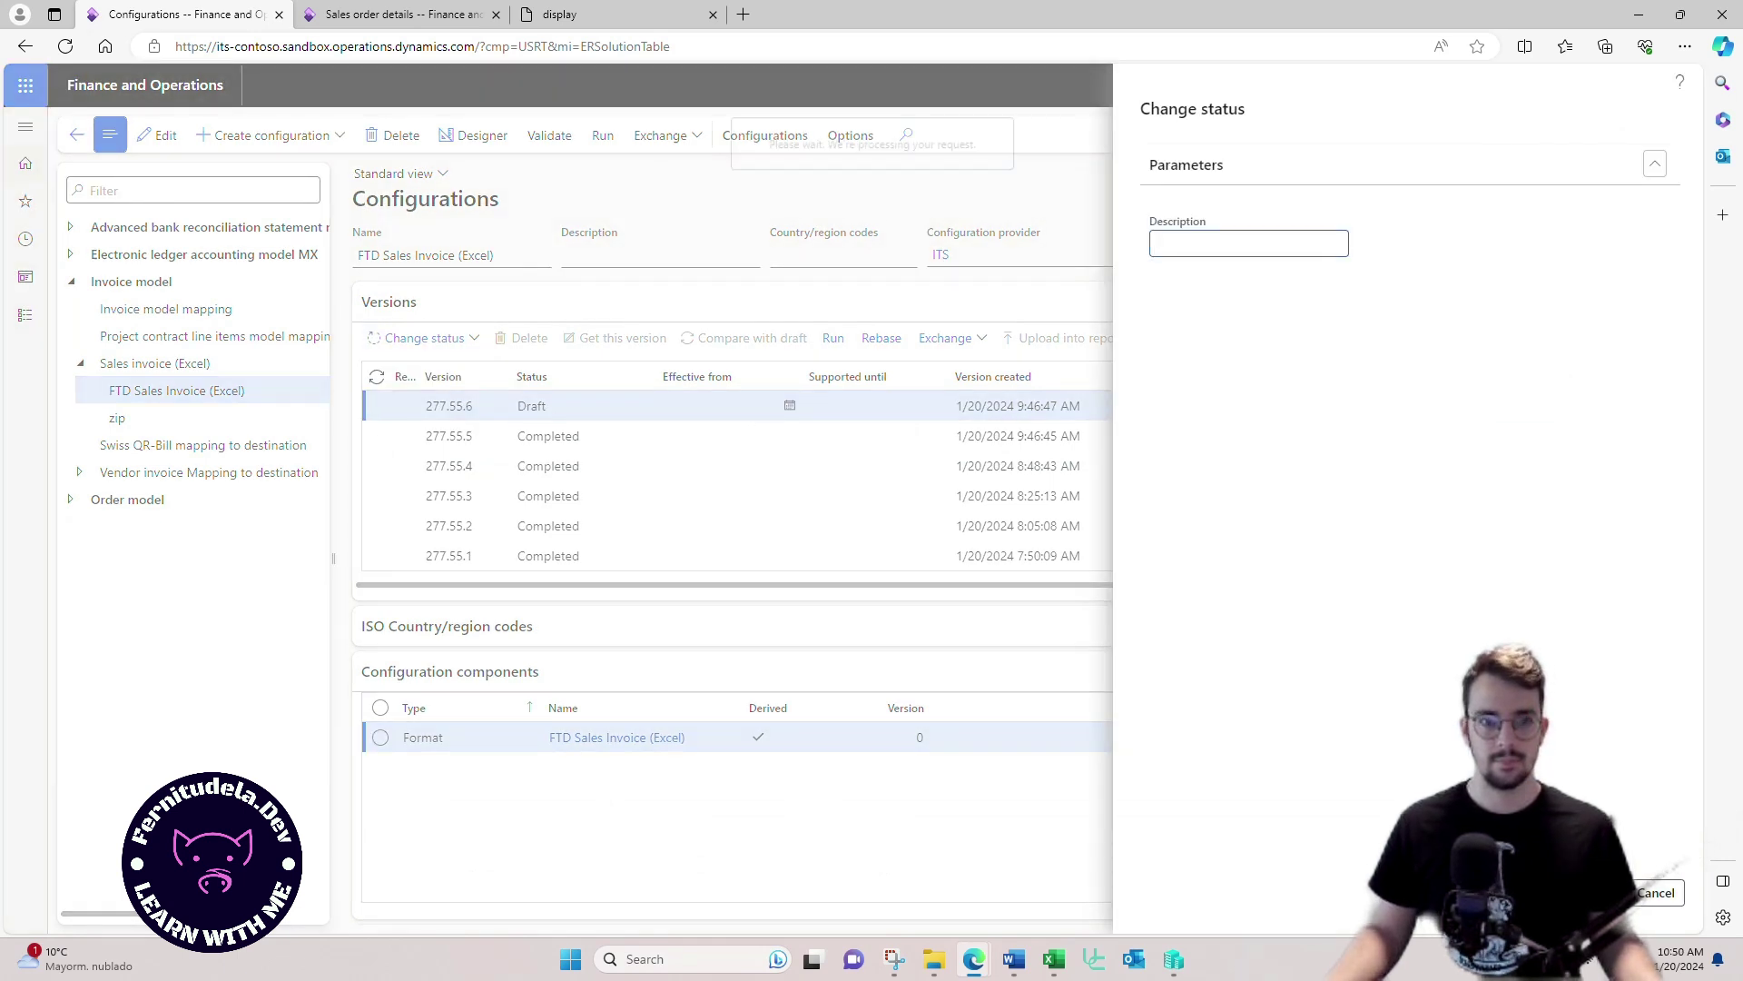
key(ctrl+Tab)
key(ctrl+shift+Tab)
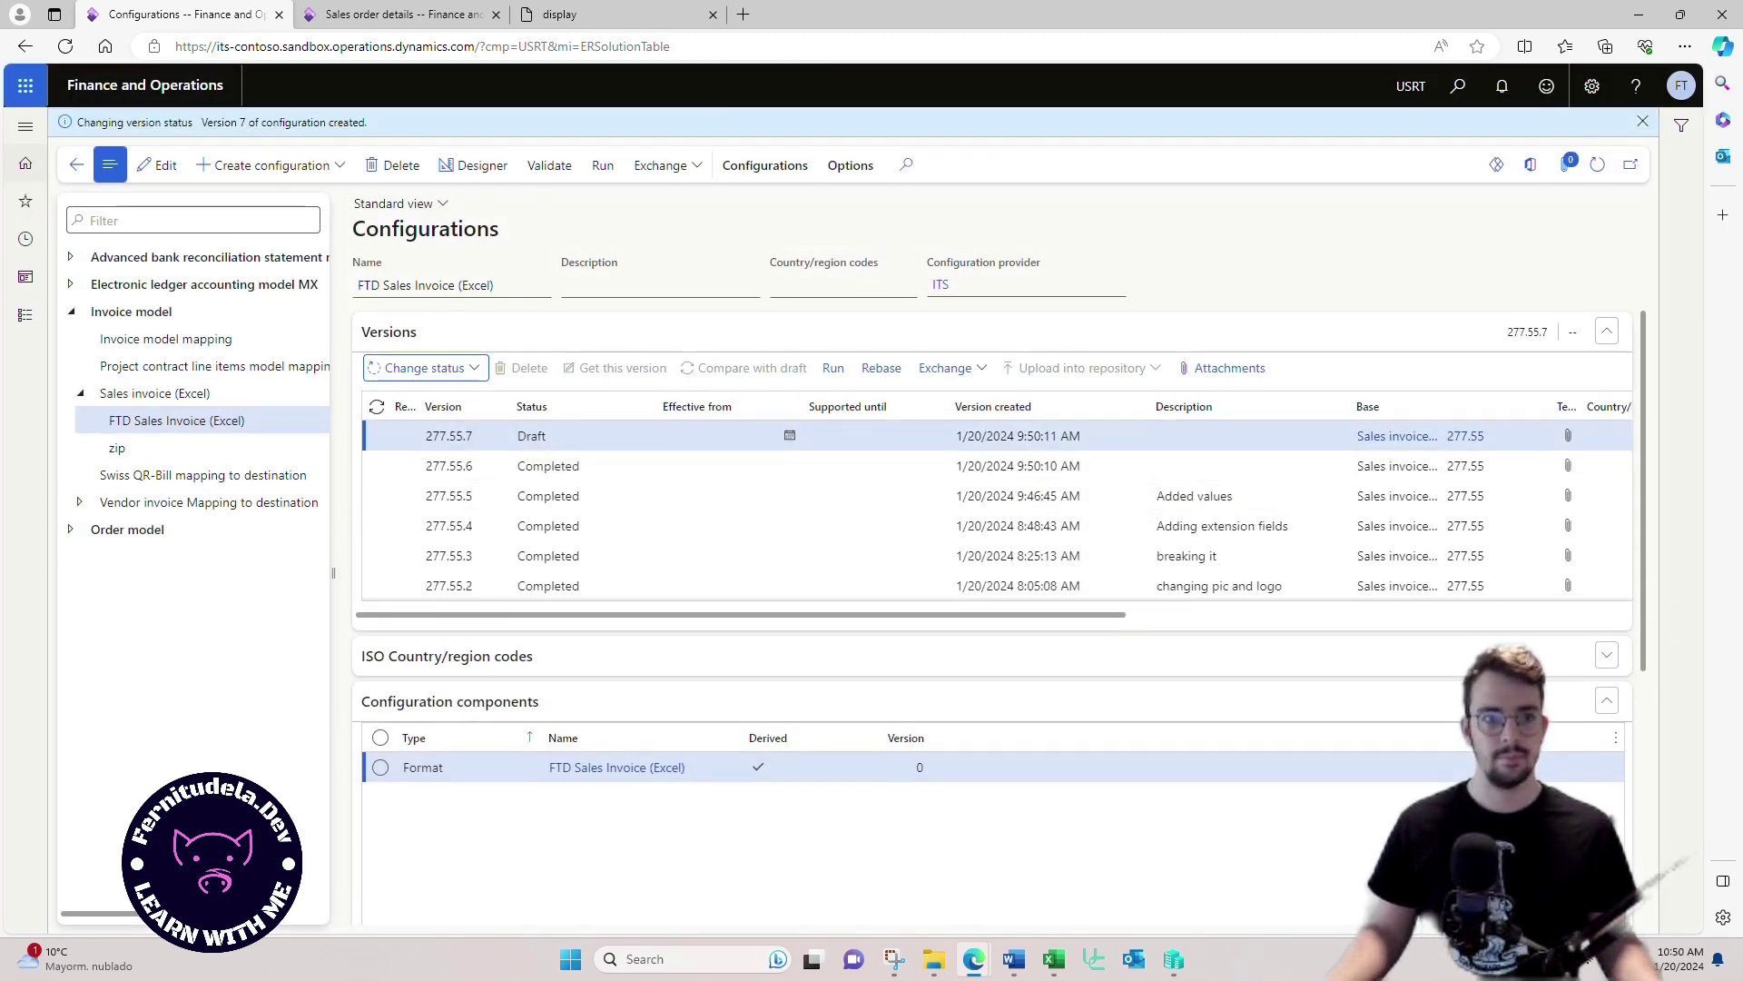
Step: Generate another pro forma invoice for the last order in the sales order list and examine its header area in the PDF
key(ctrl+Tab)
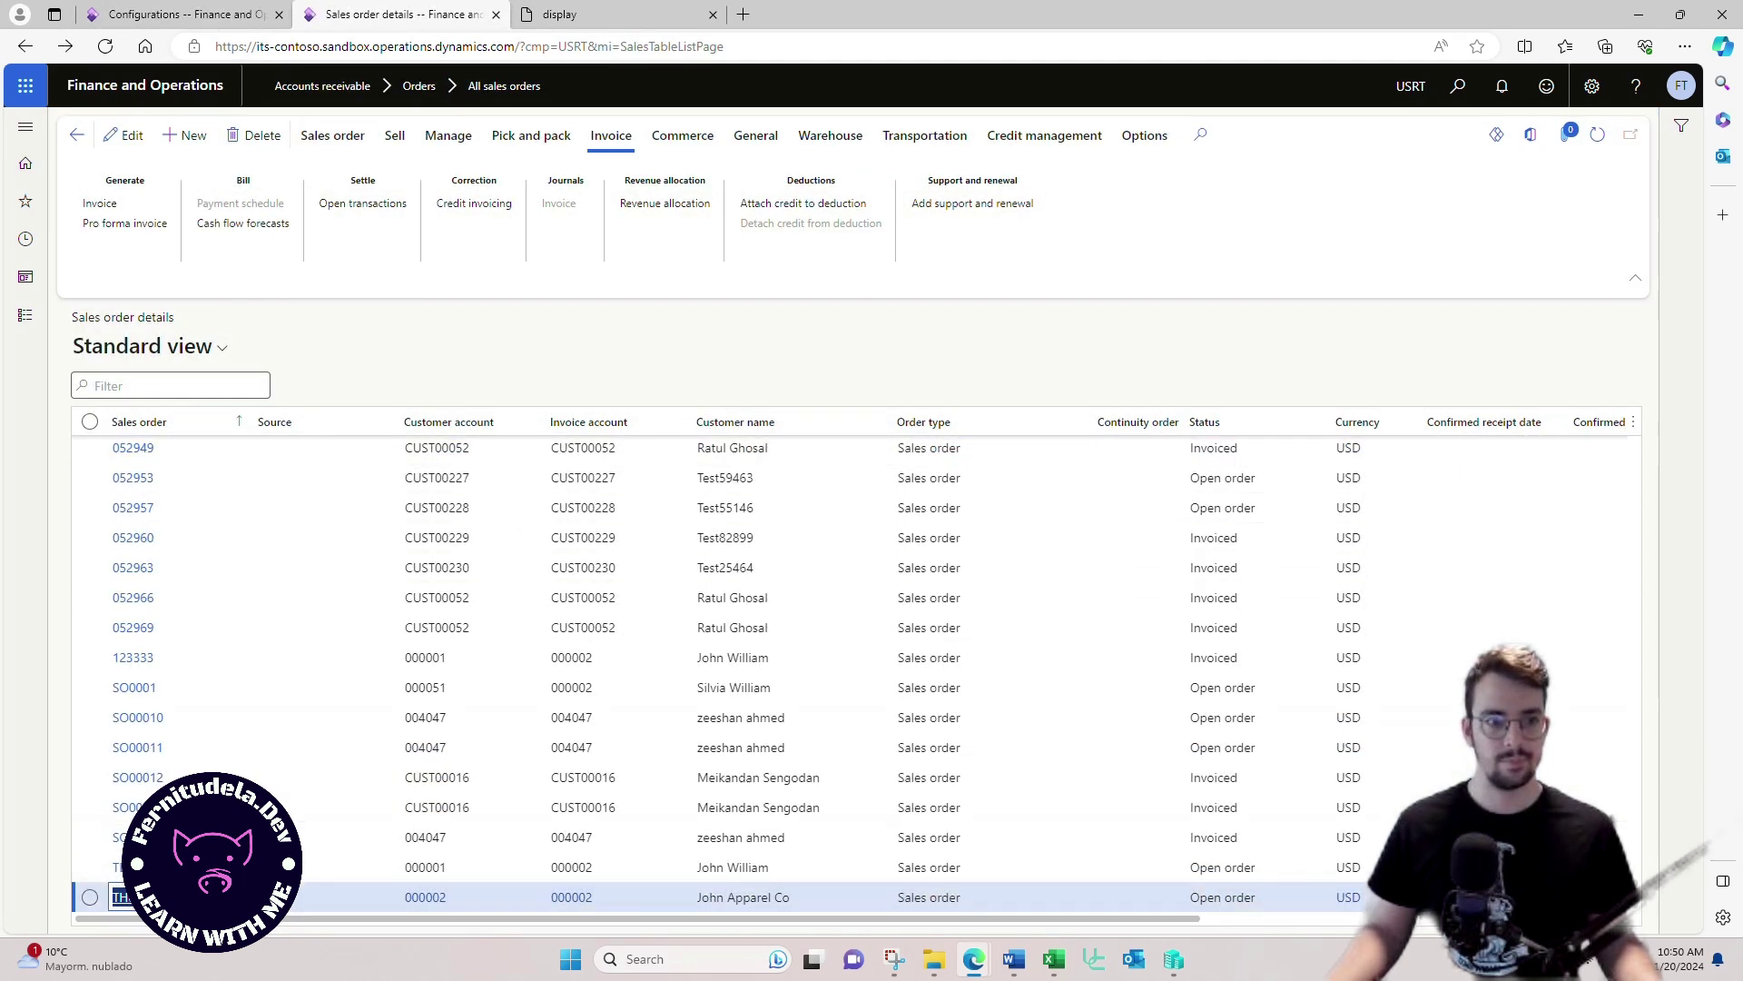
click(124, 222)
click(100, 202)
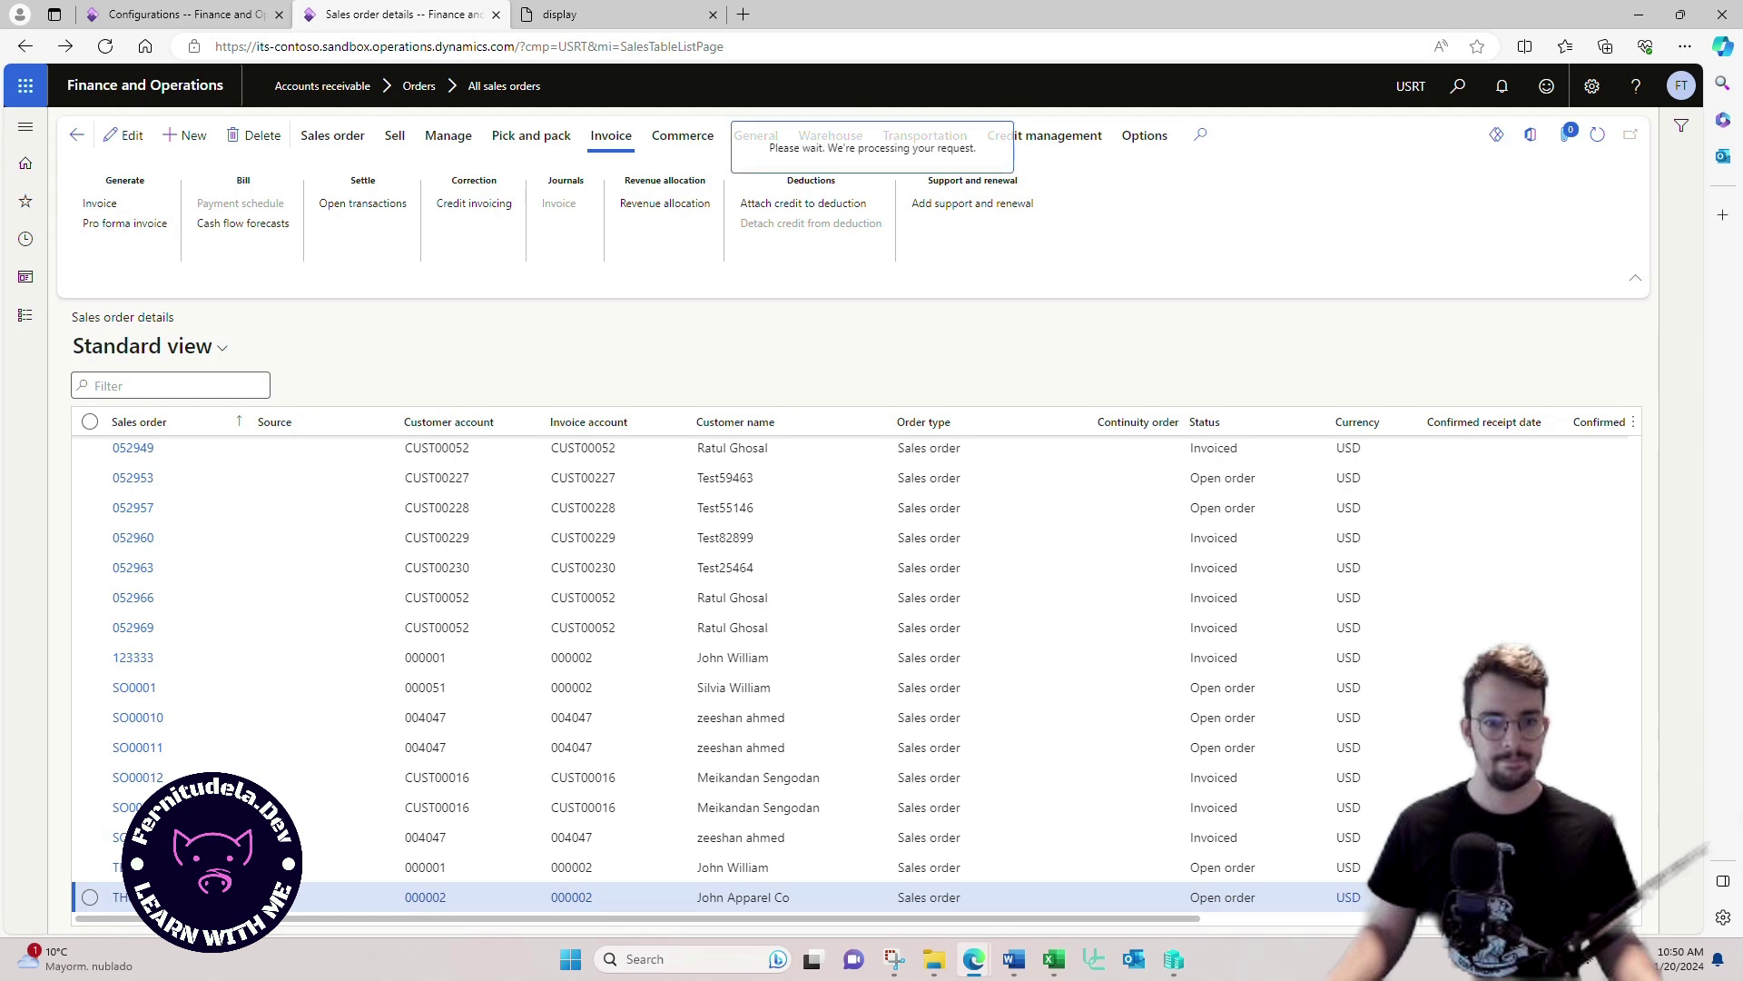
click(1029, 497)
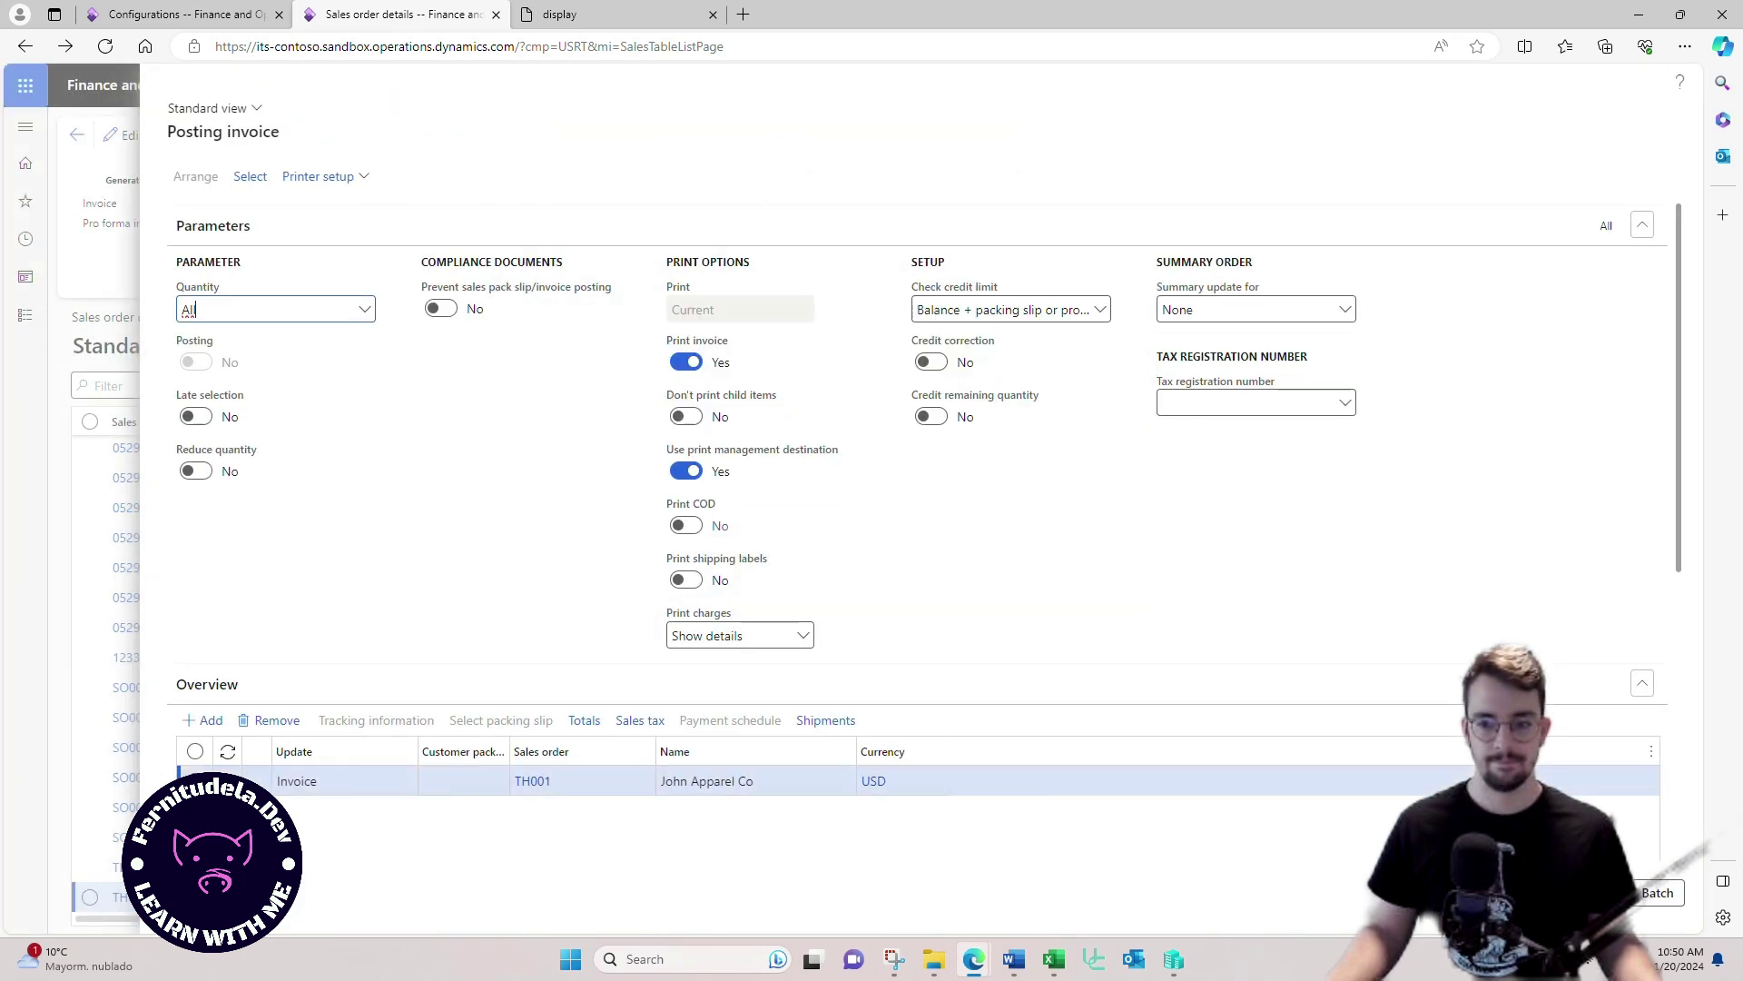
key(Return)
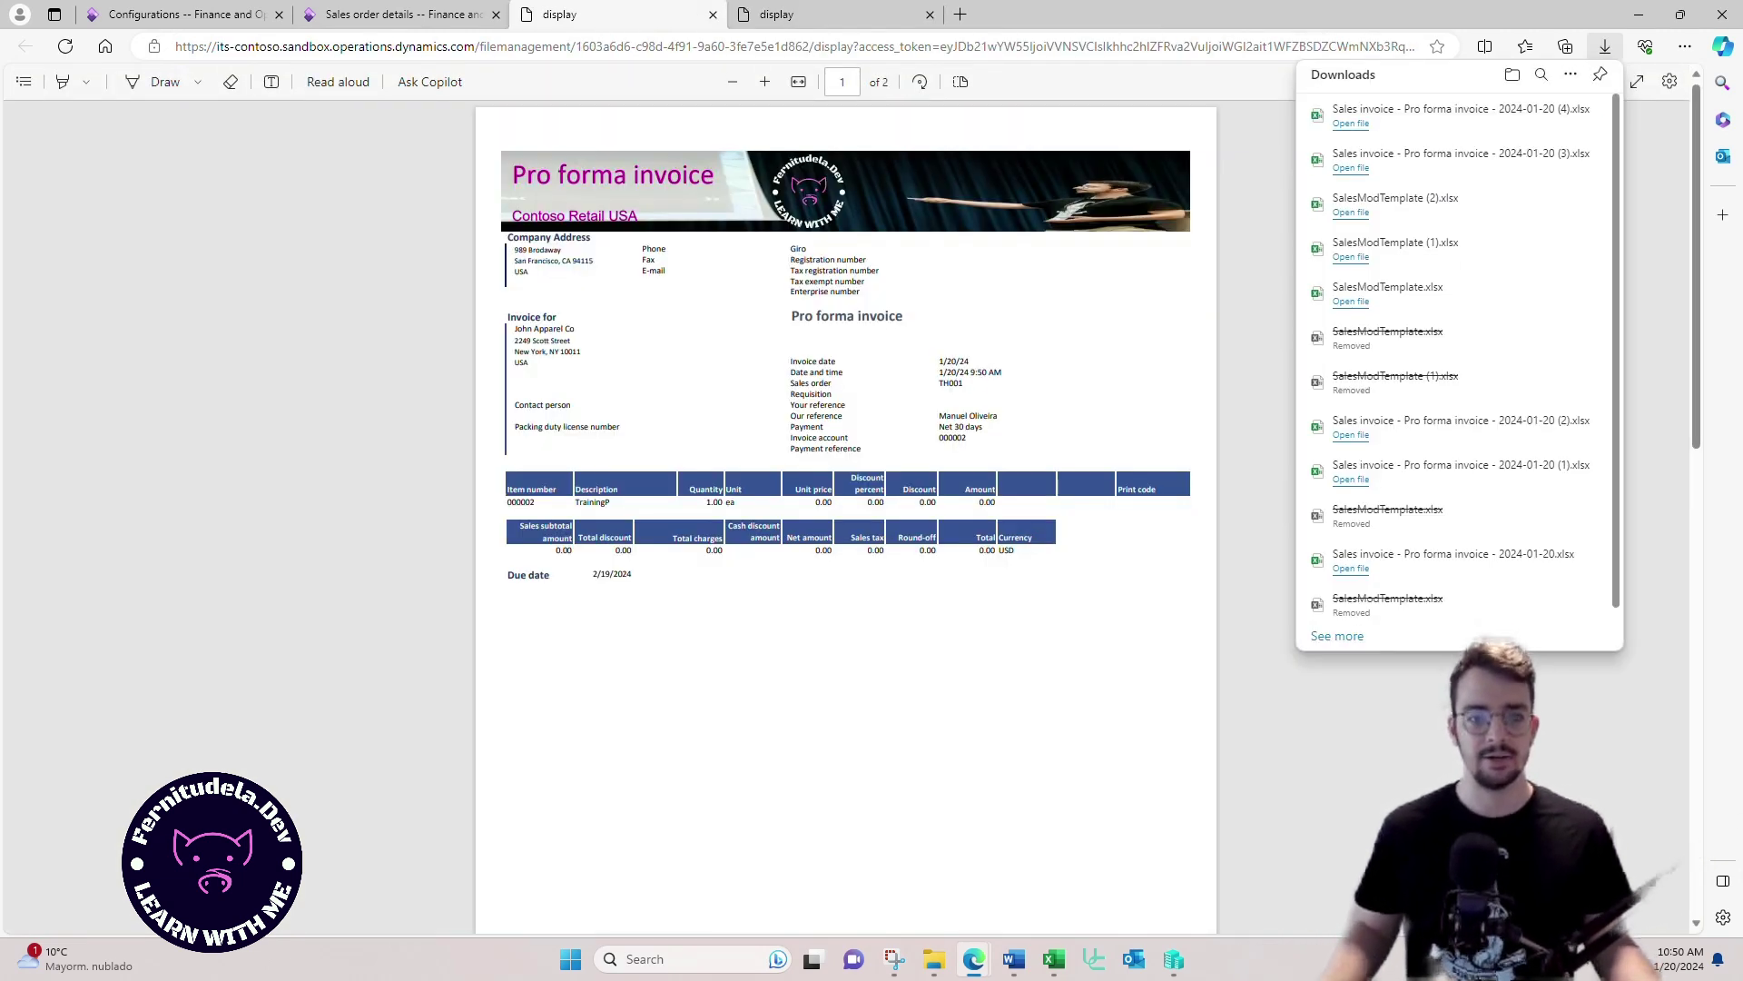
scroll(846, 518, down, 5)
scroll(845, 518, up, 5)
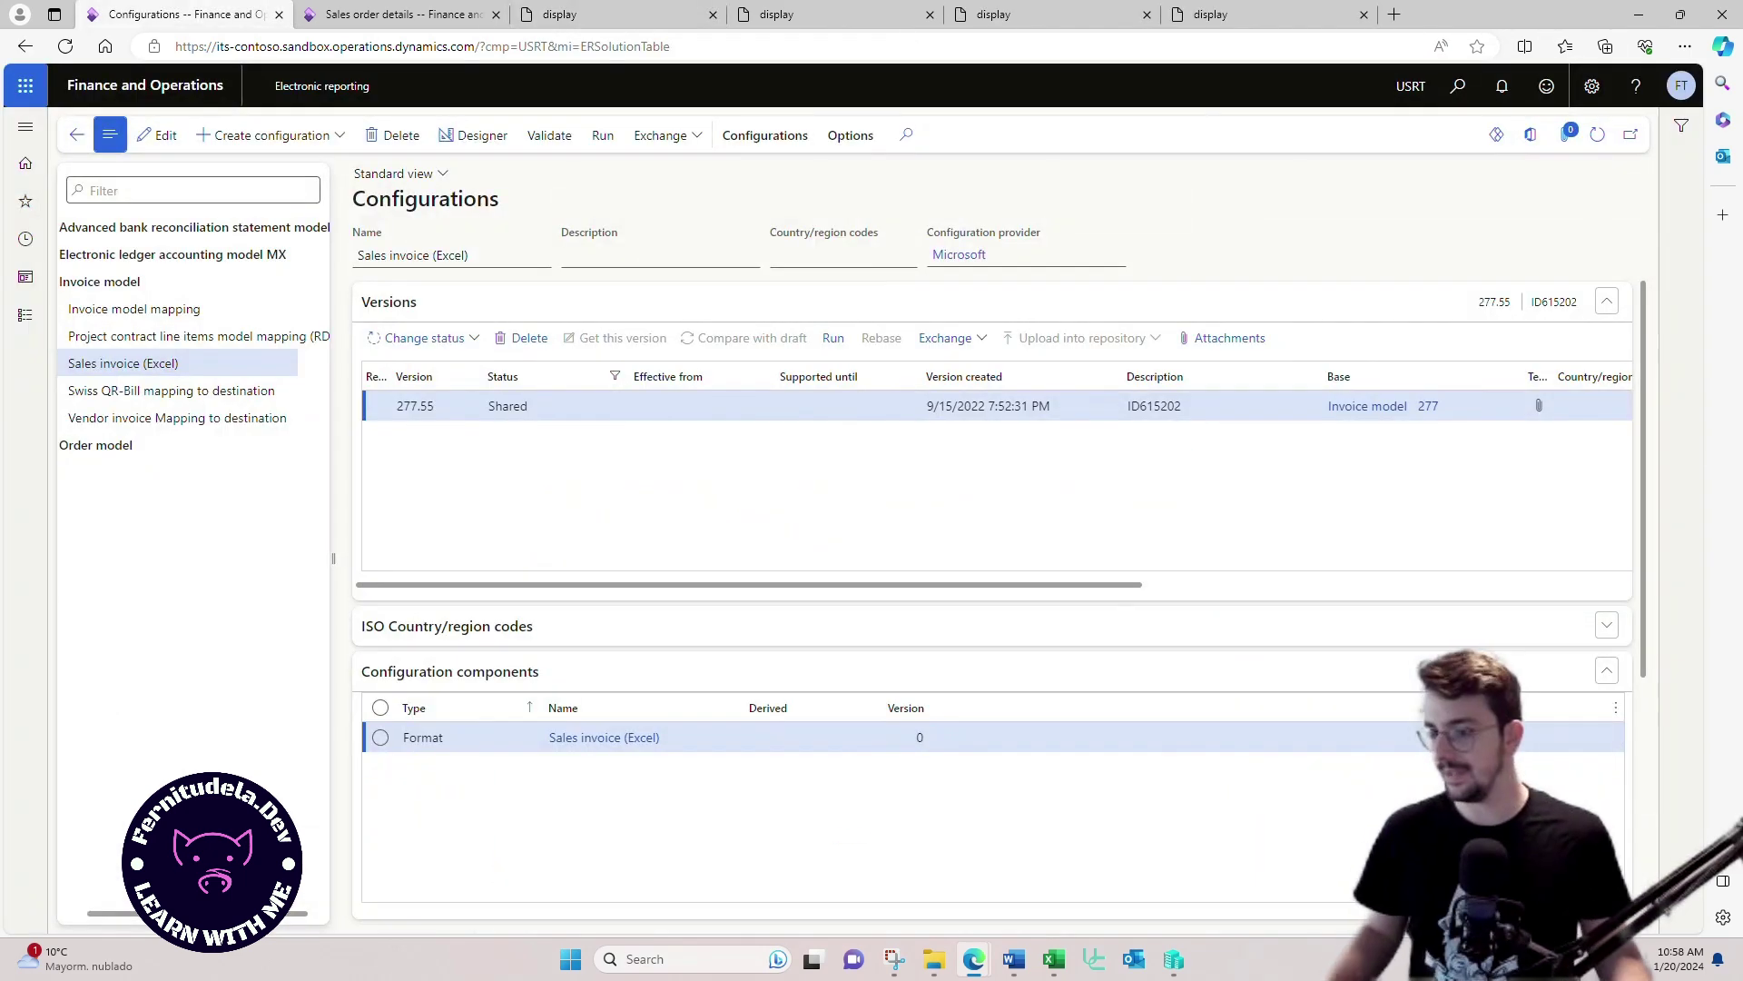